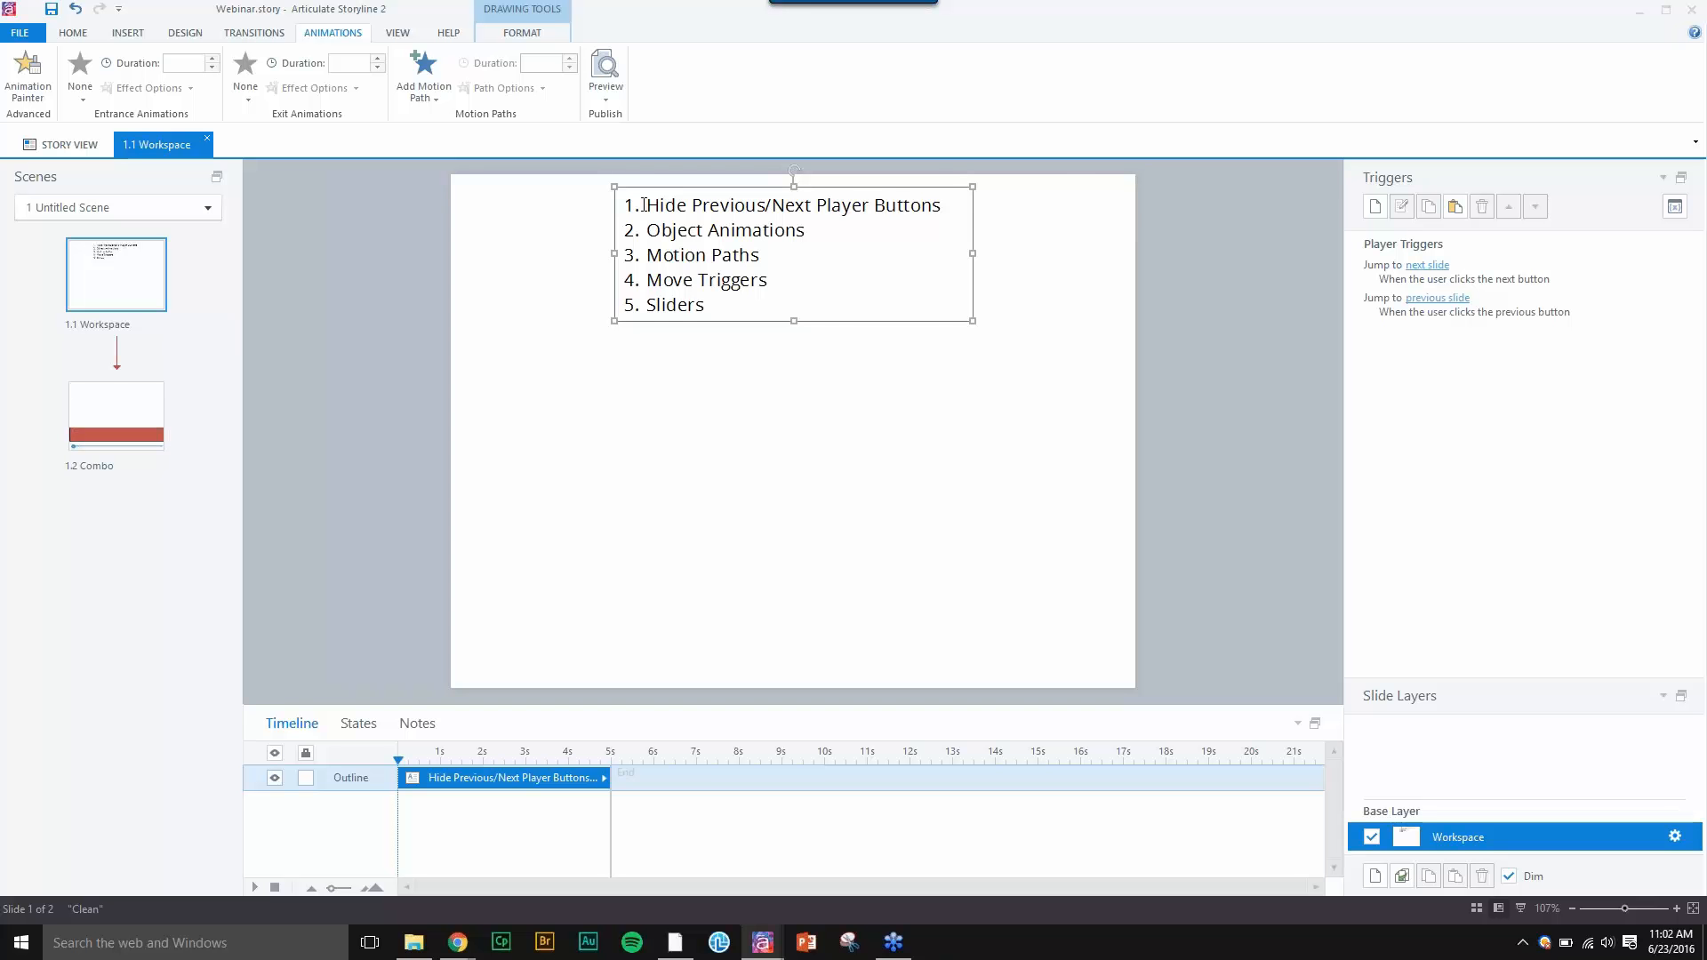
- Review the five outline topics on the Workspace slide, from Hide Previous/Next Player Buttons to Sliders
{"action": "left_click_drag", "start_coordinate": [648, 205], "coordinate": [935, 197]}
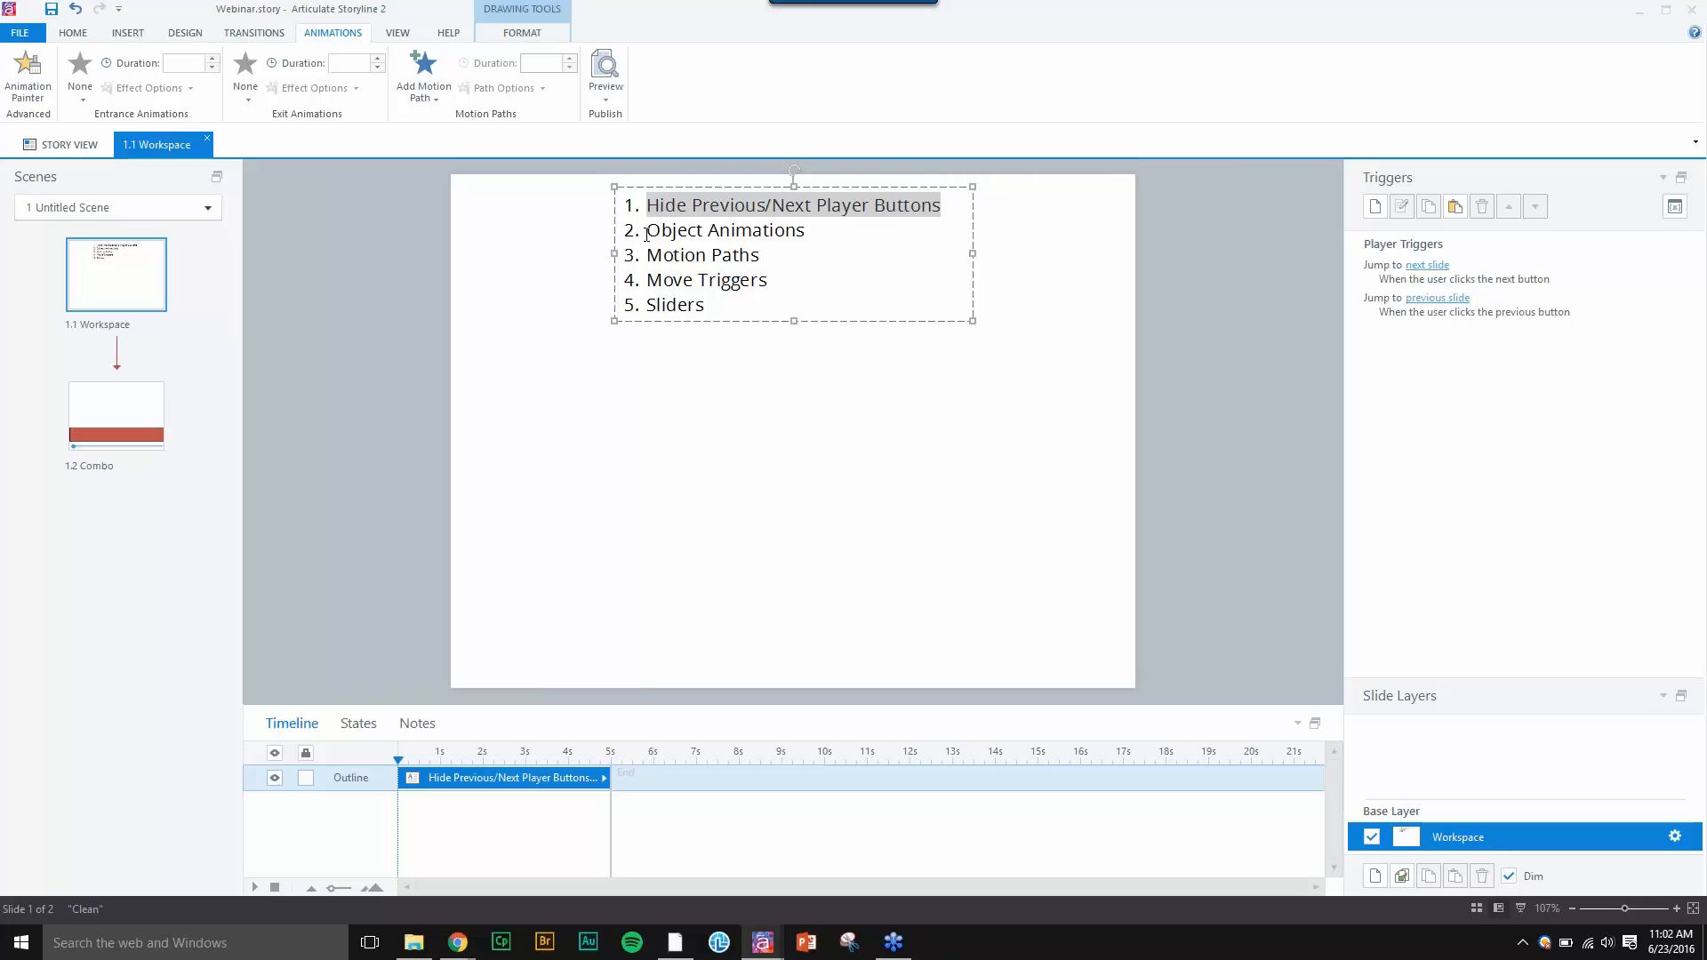
{"action": "left_click_drag", "start_coordinate": [644, 232], "coordinate": [851, 234]}
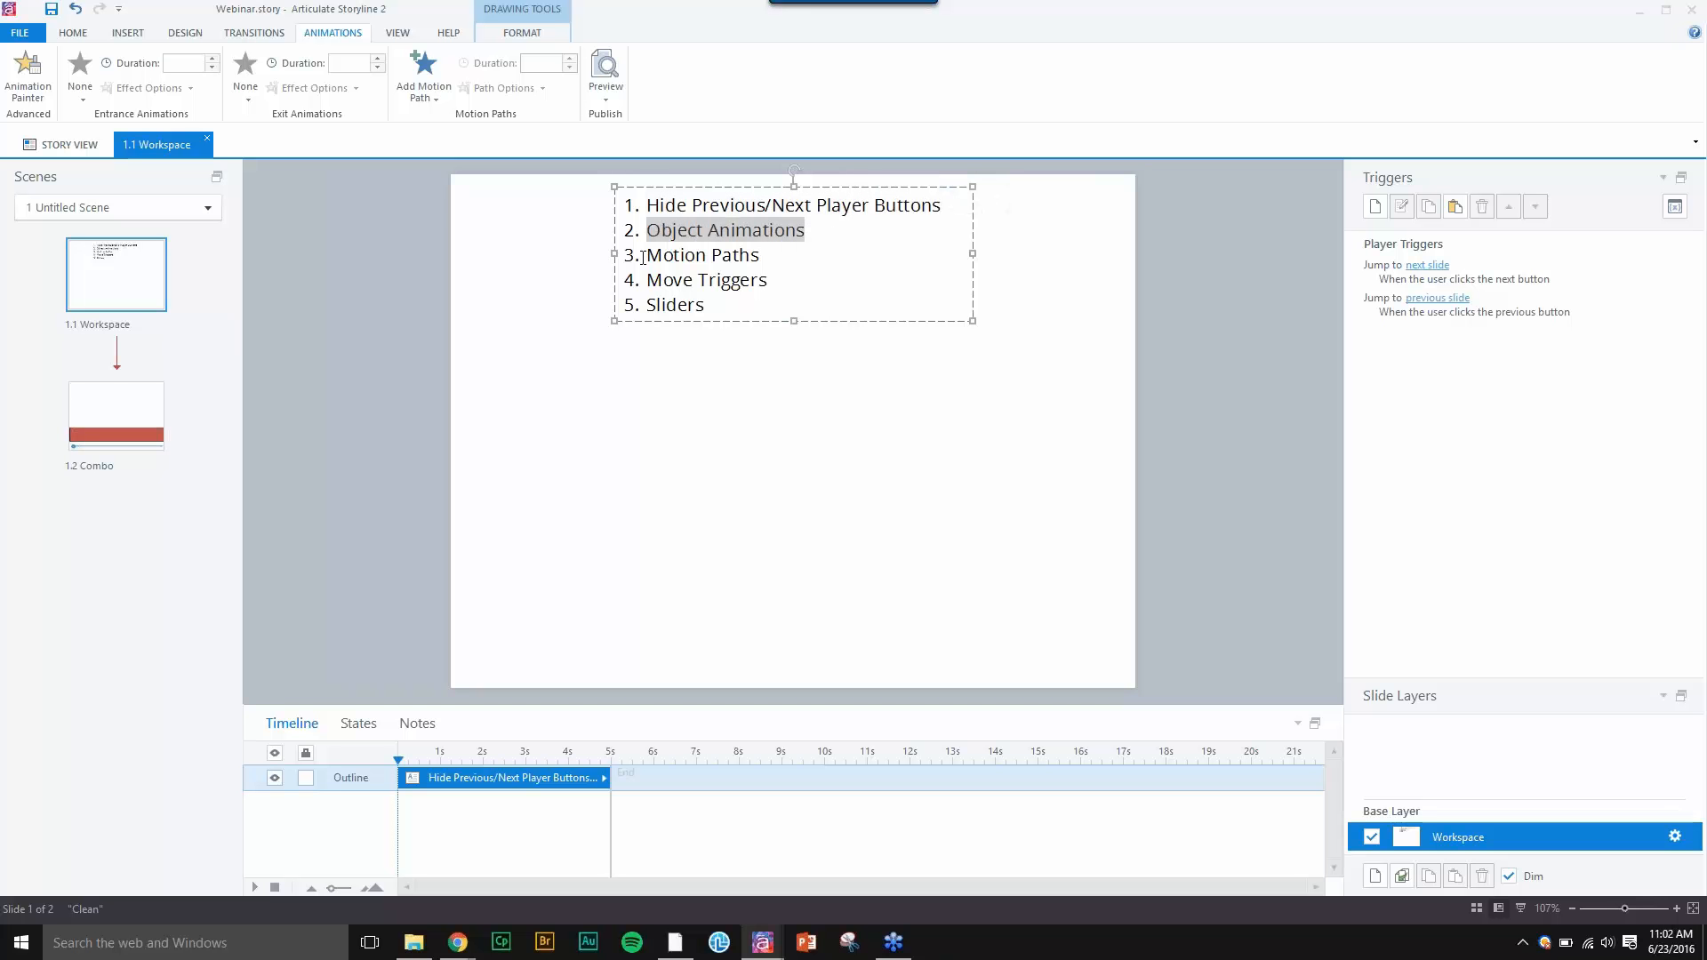
{"action": "left_click_drag", "start_coordinate": [644, 258], "coordinate": [750, 273]}
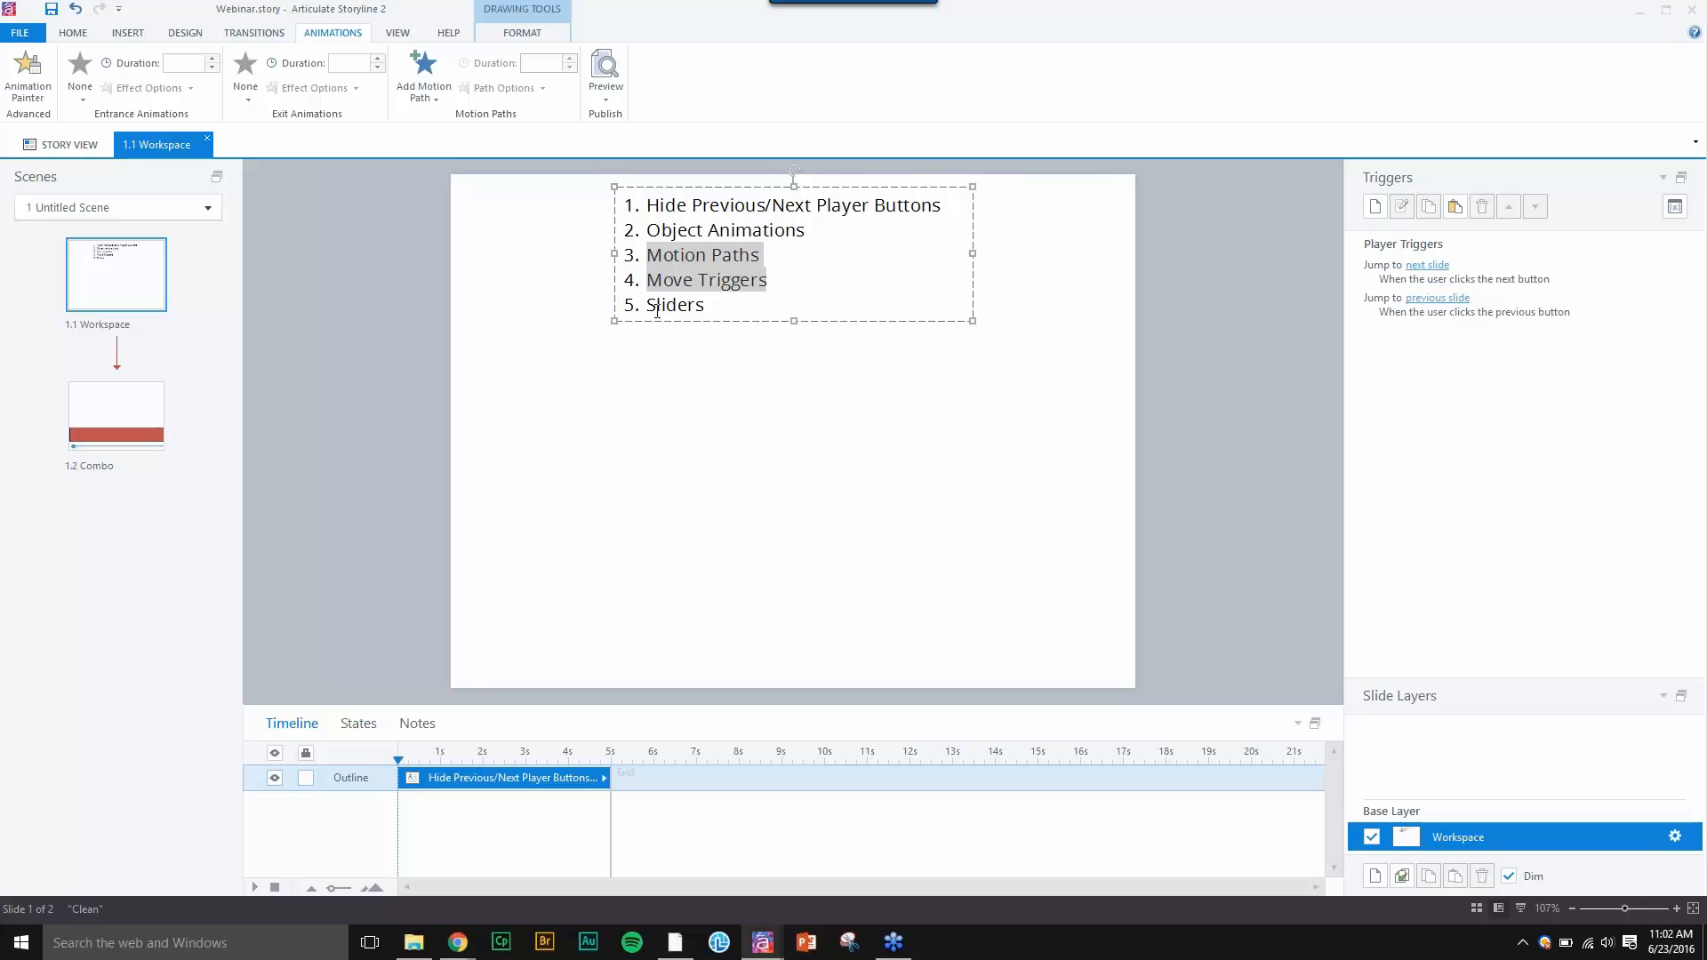
{"action": "left_click_drag", "start_coordinate": [650, 307], "coordinate": [706, 307]}
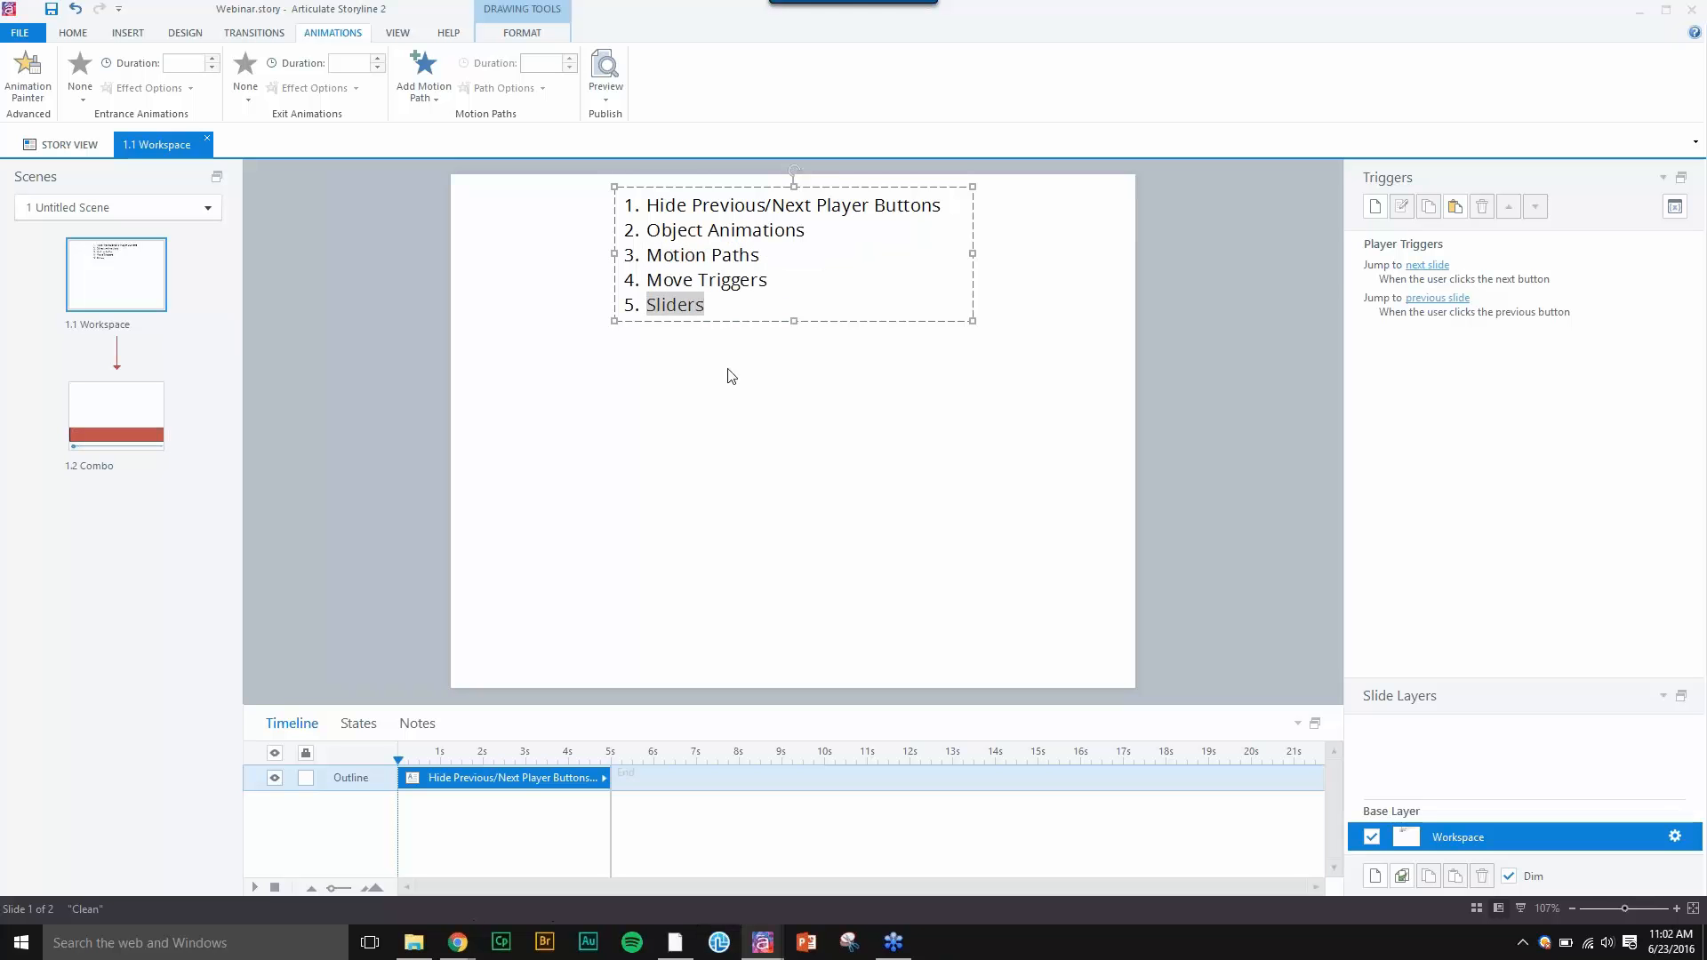
{"action": "left_click", "coordinate": [390, 376]}
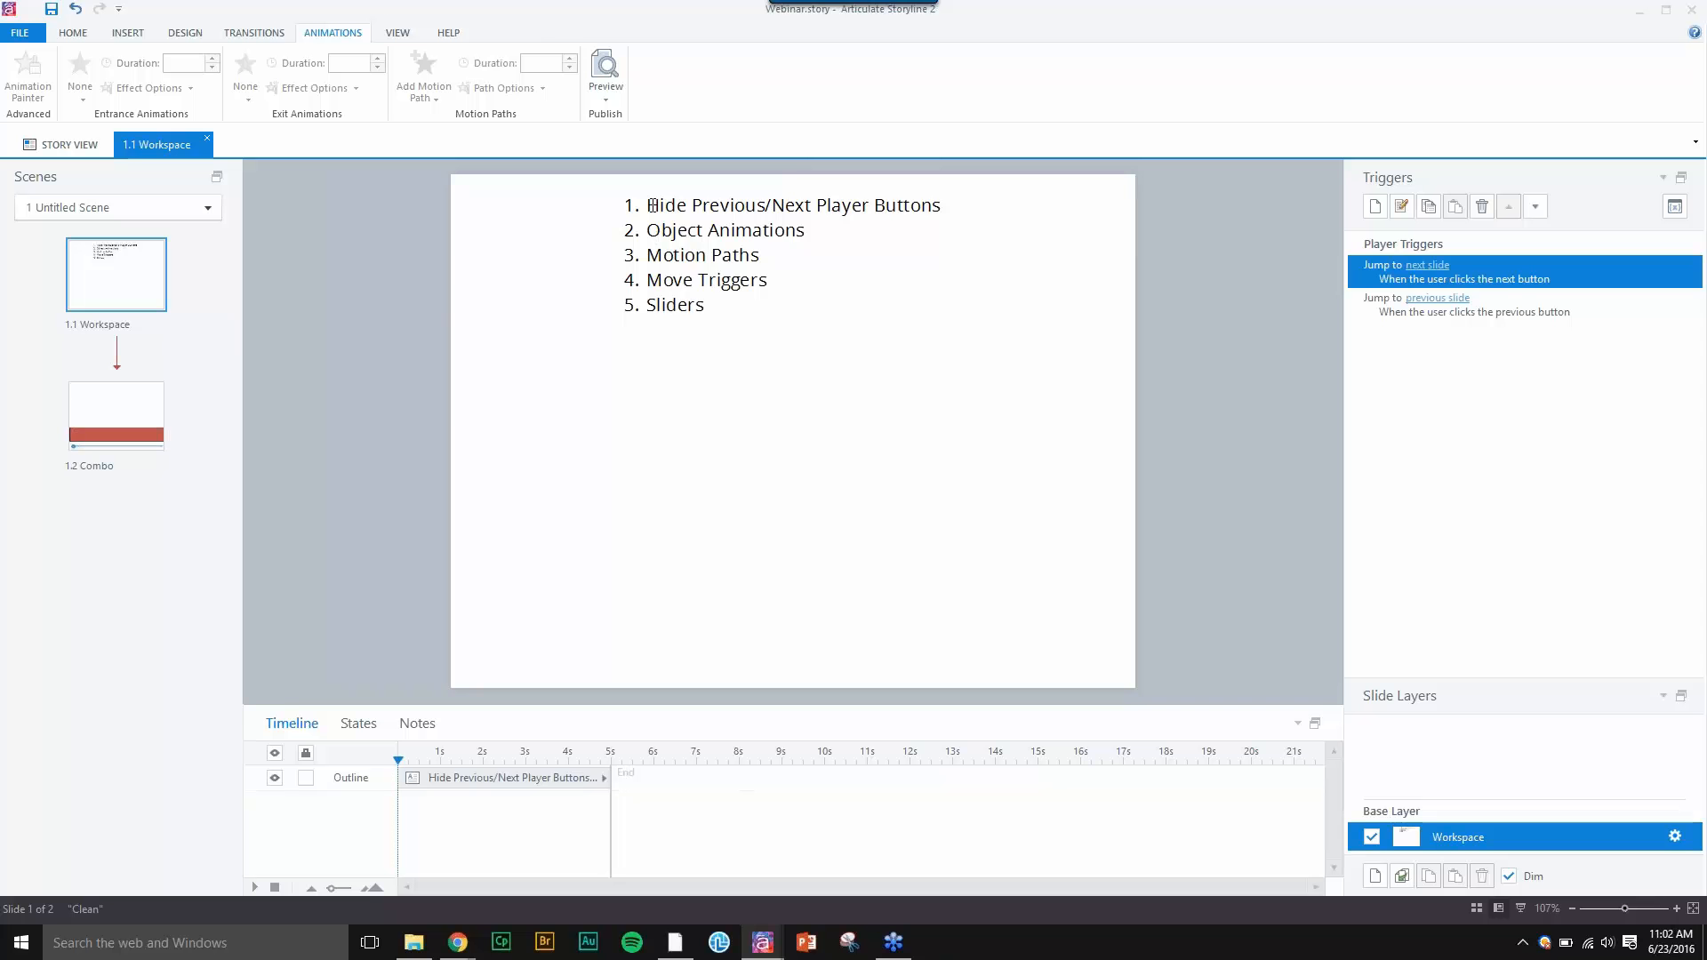
{"action": "left_click_drag", "start_coordinate": [650, 205], "coordinate": [827, 307]}
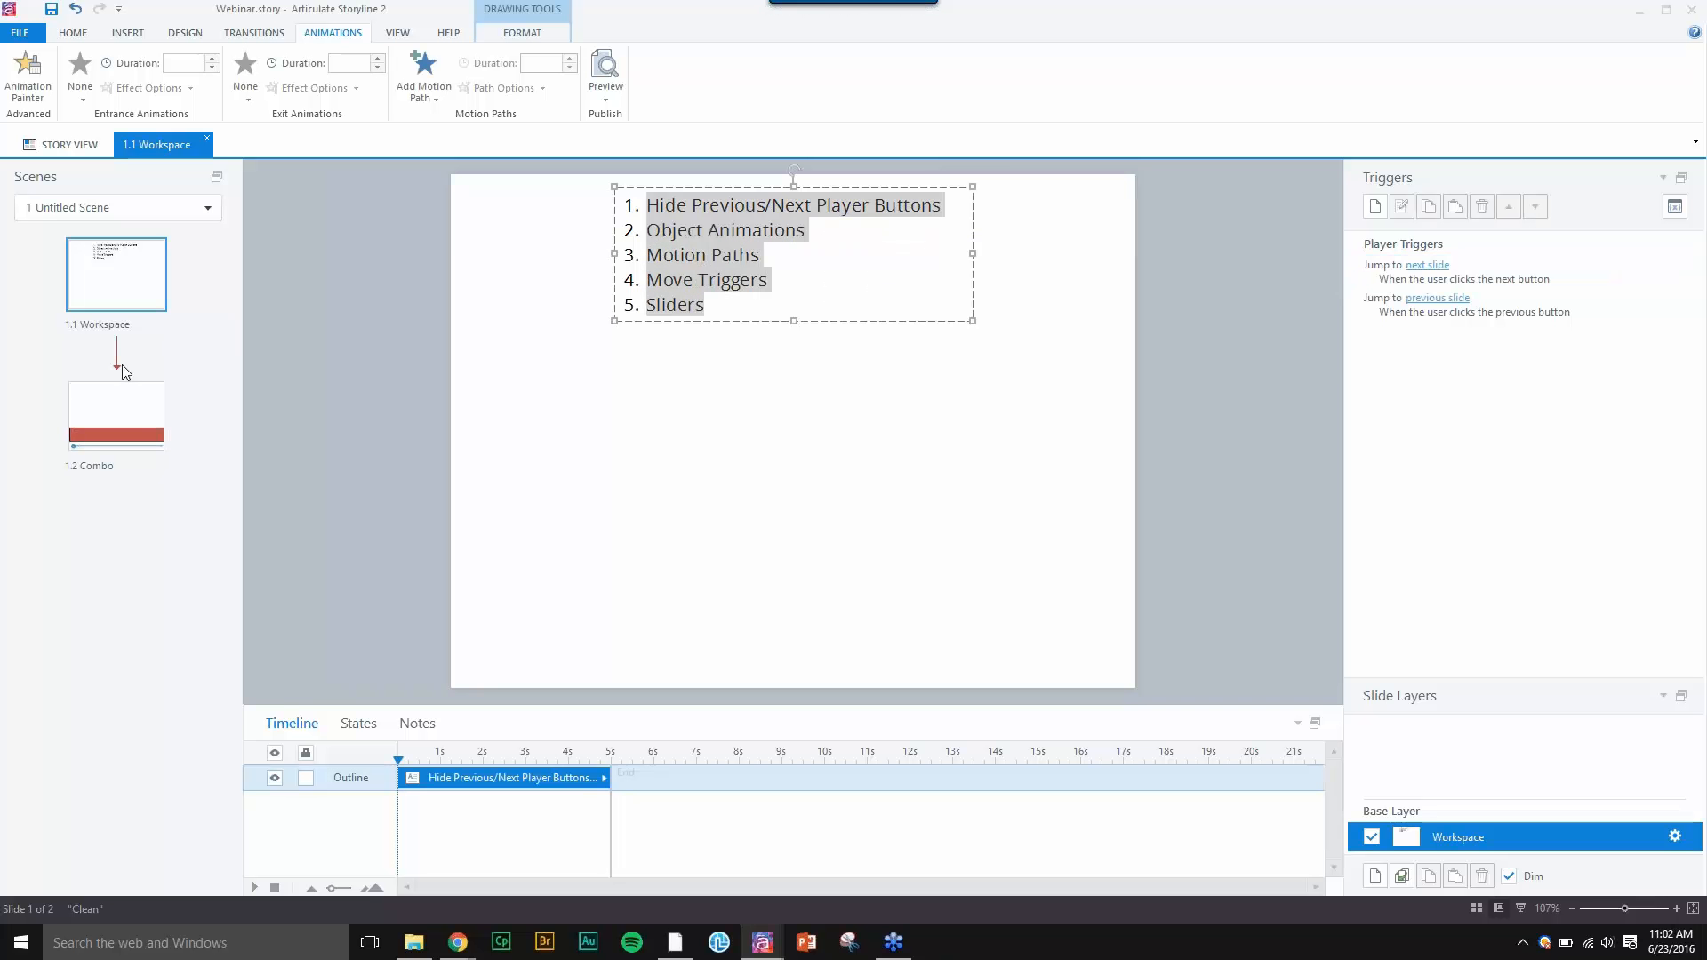
{"action": "left_click", "coordinate": [313, 302]}
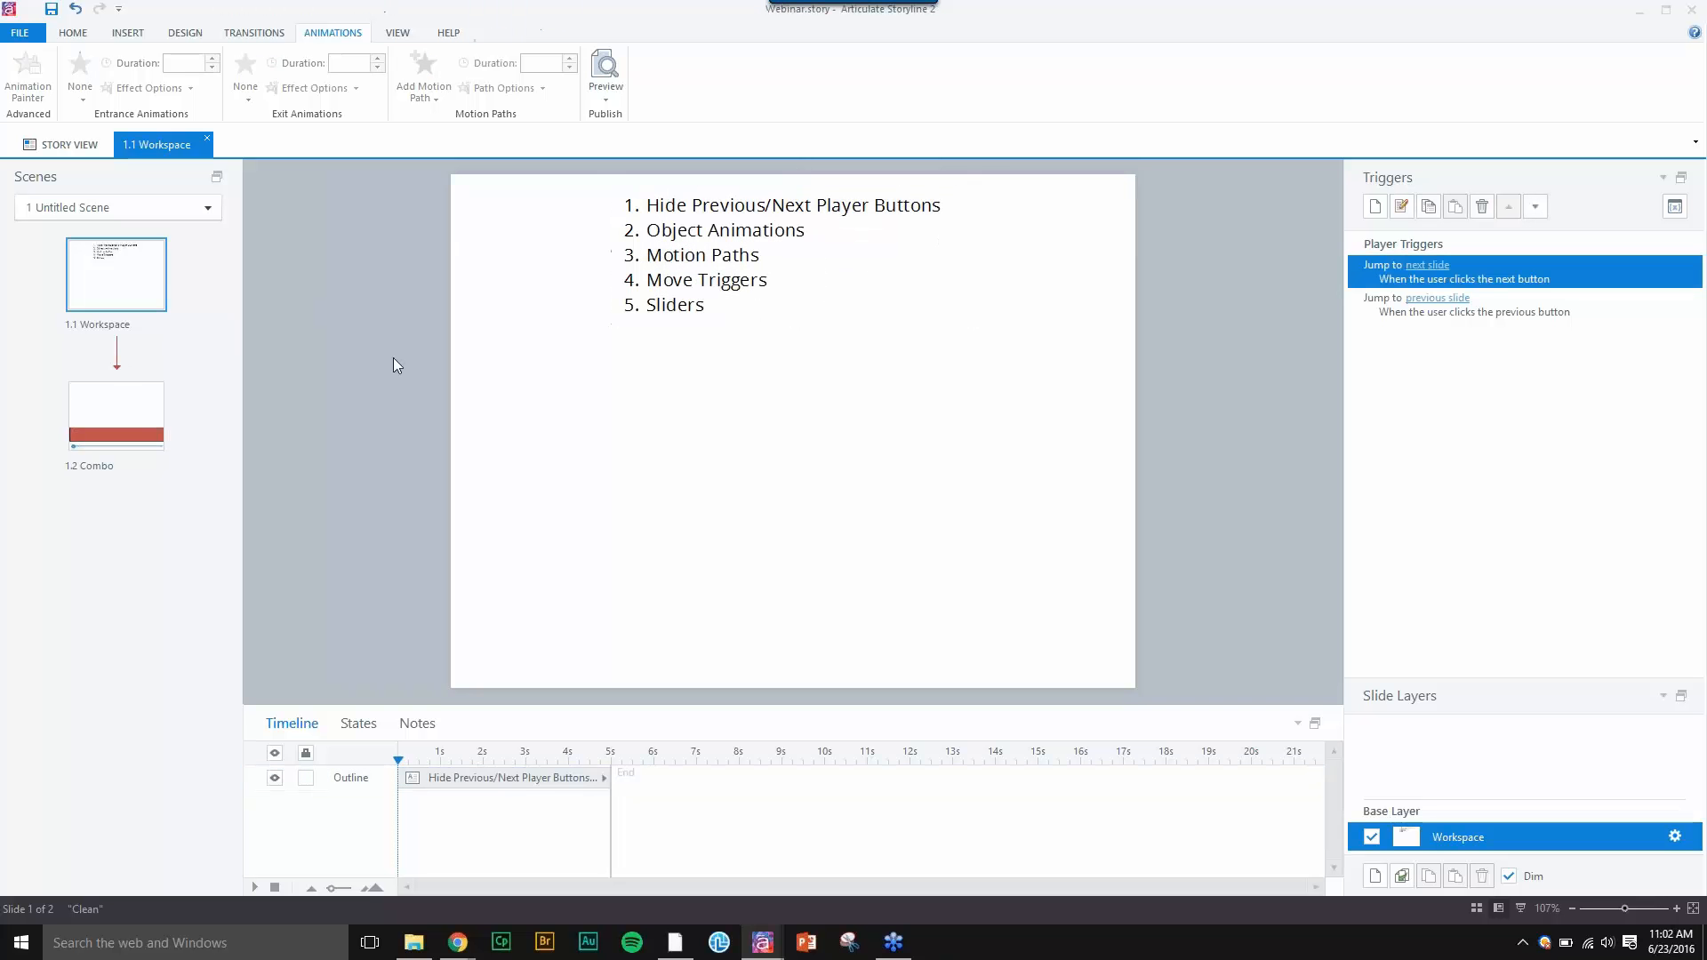
{"action": "mouse_move", "coordinate": [448, 925]}
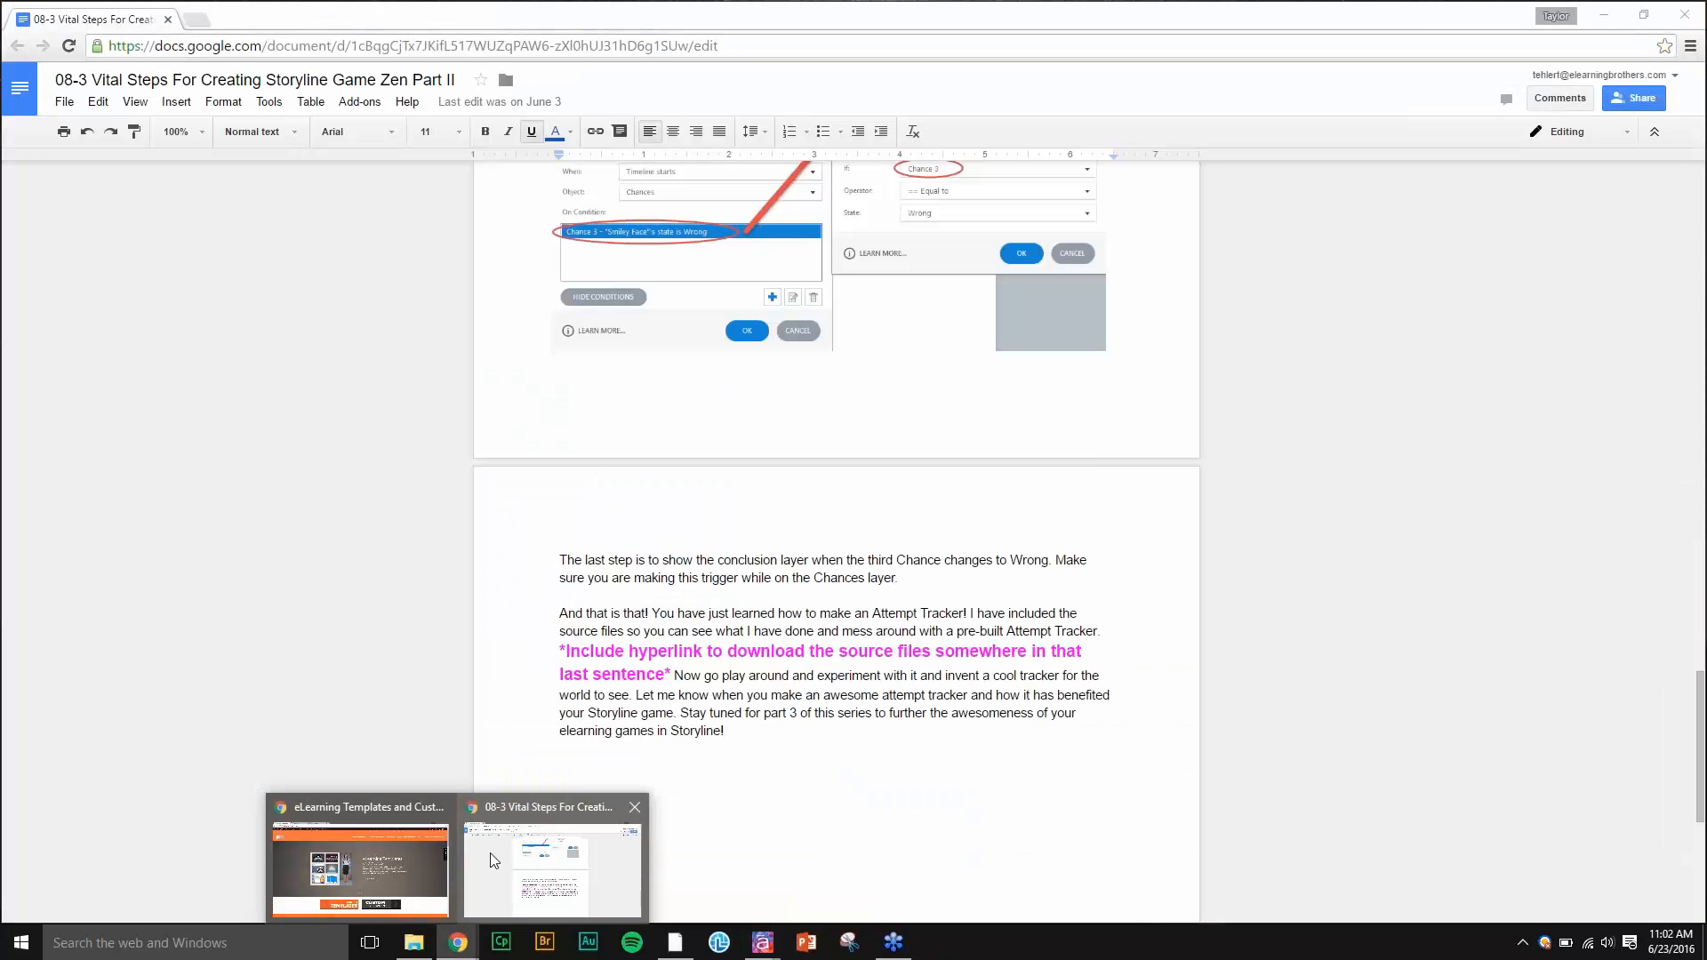
{"action": "left_click", "coordinate": [489, 852]}
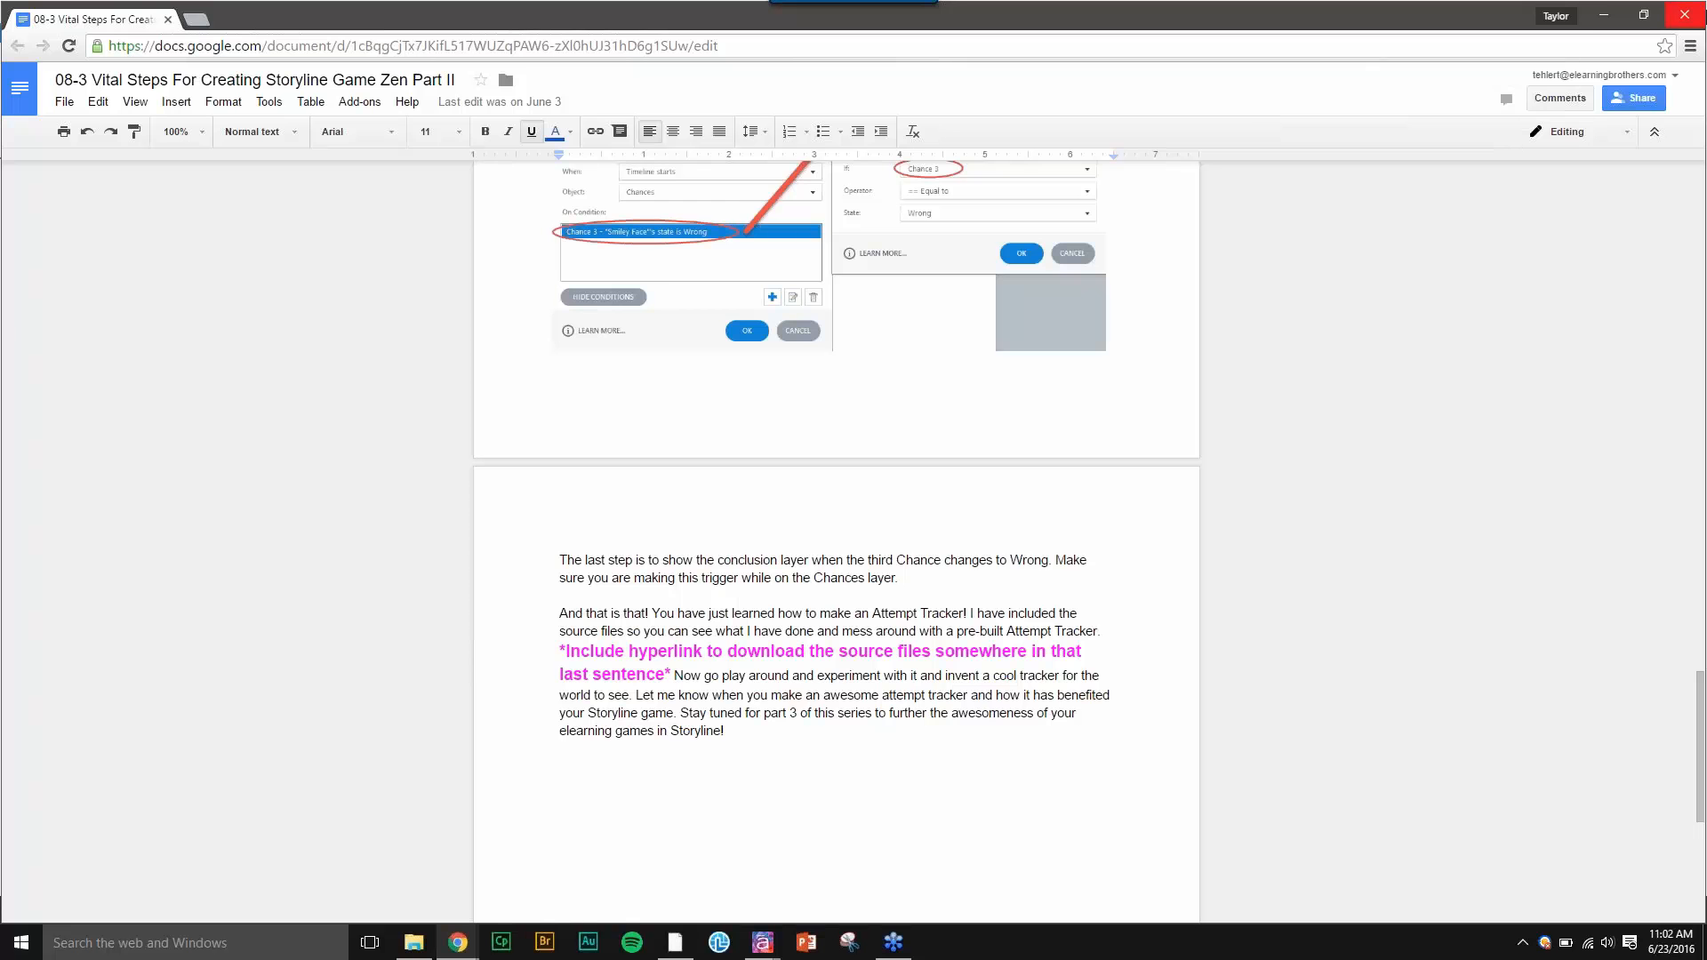
{"action": "left_click", "coordinate": [1597, 15]}
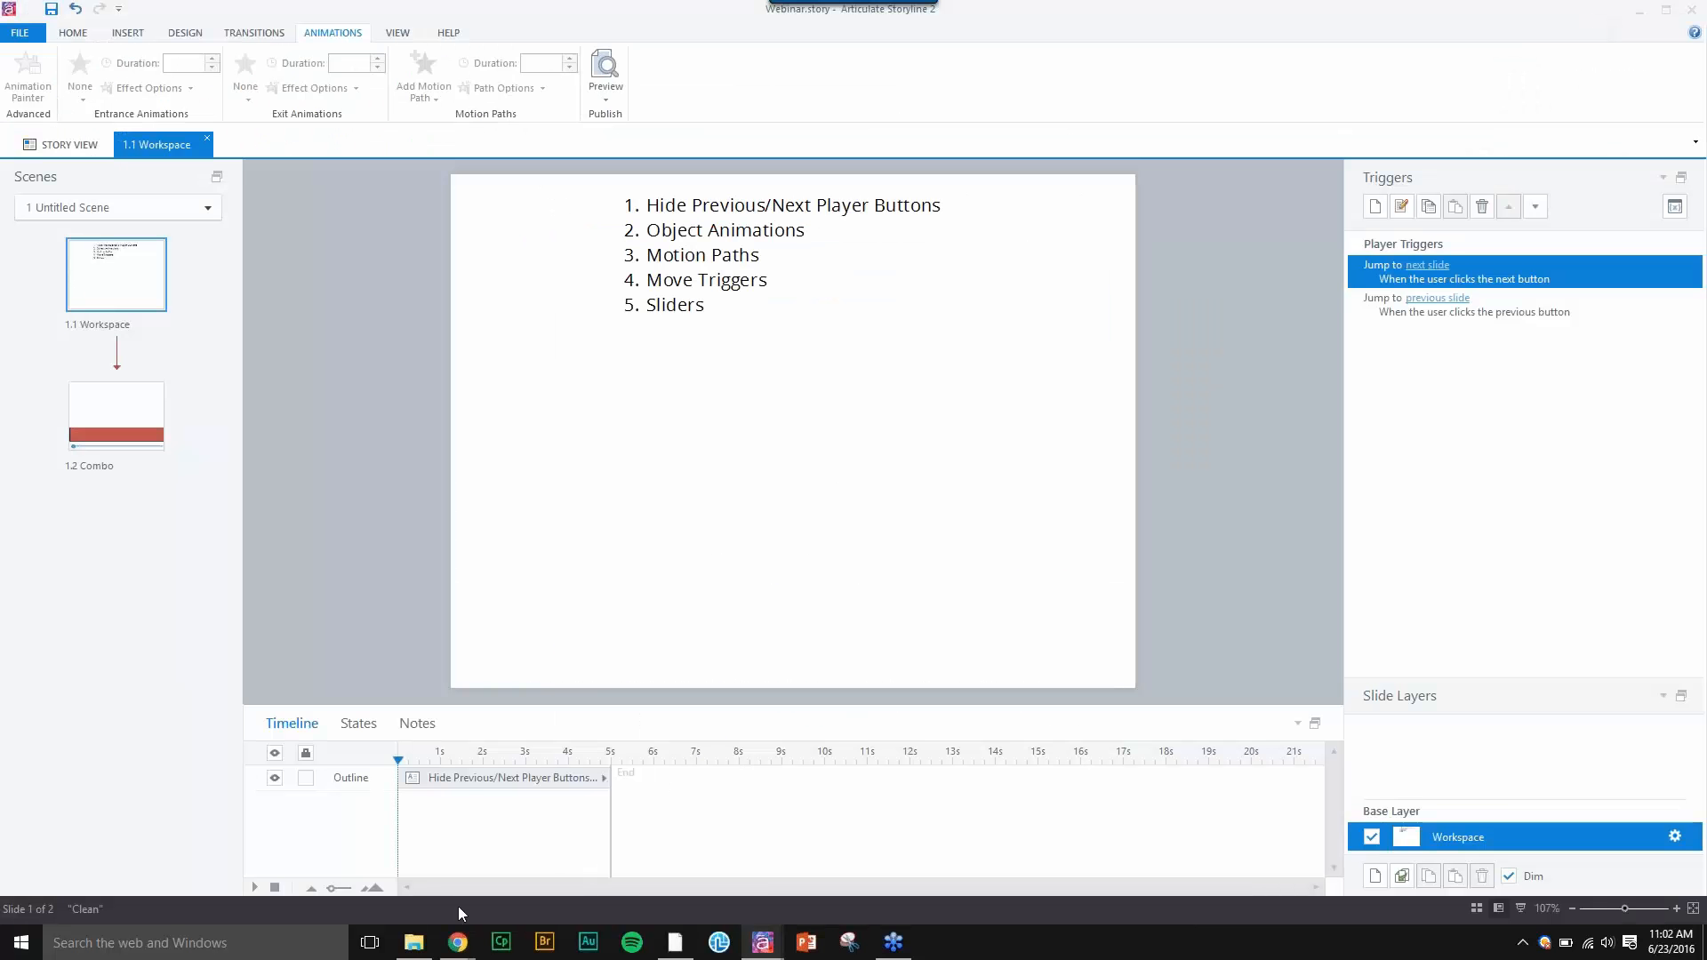
- Switch to the eLearning Brothers library in Chrome and open the live preview of the Escape: Storyline Game template
{"action": "mouse_move", "coordinate": [458, 941]}
{"action": "left_click", "coordinate": [382, 864]}
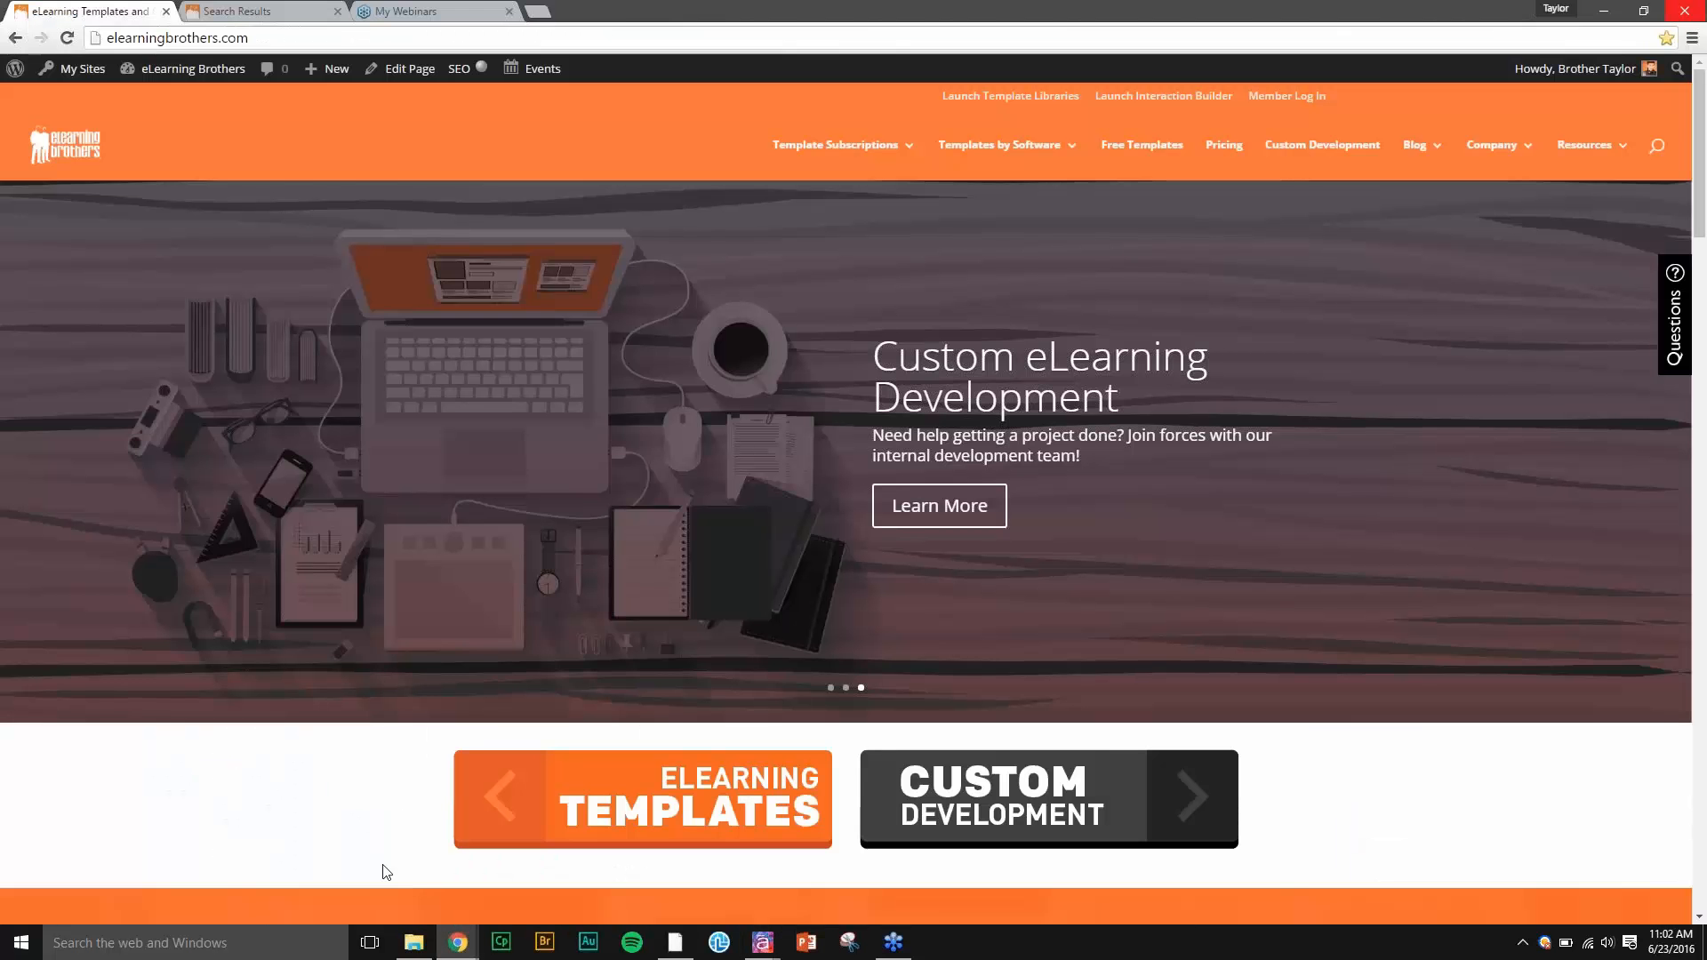
{"action": "left_click", "coordinate": [278, 8]}
{"action": "mouse_move", "coordinate": [418, 378]}
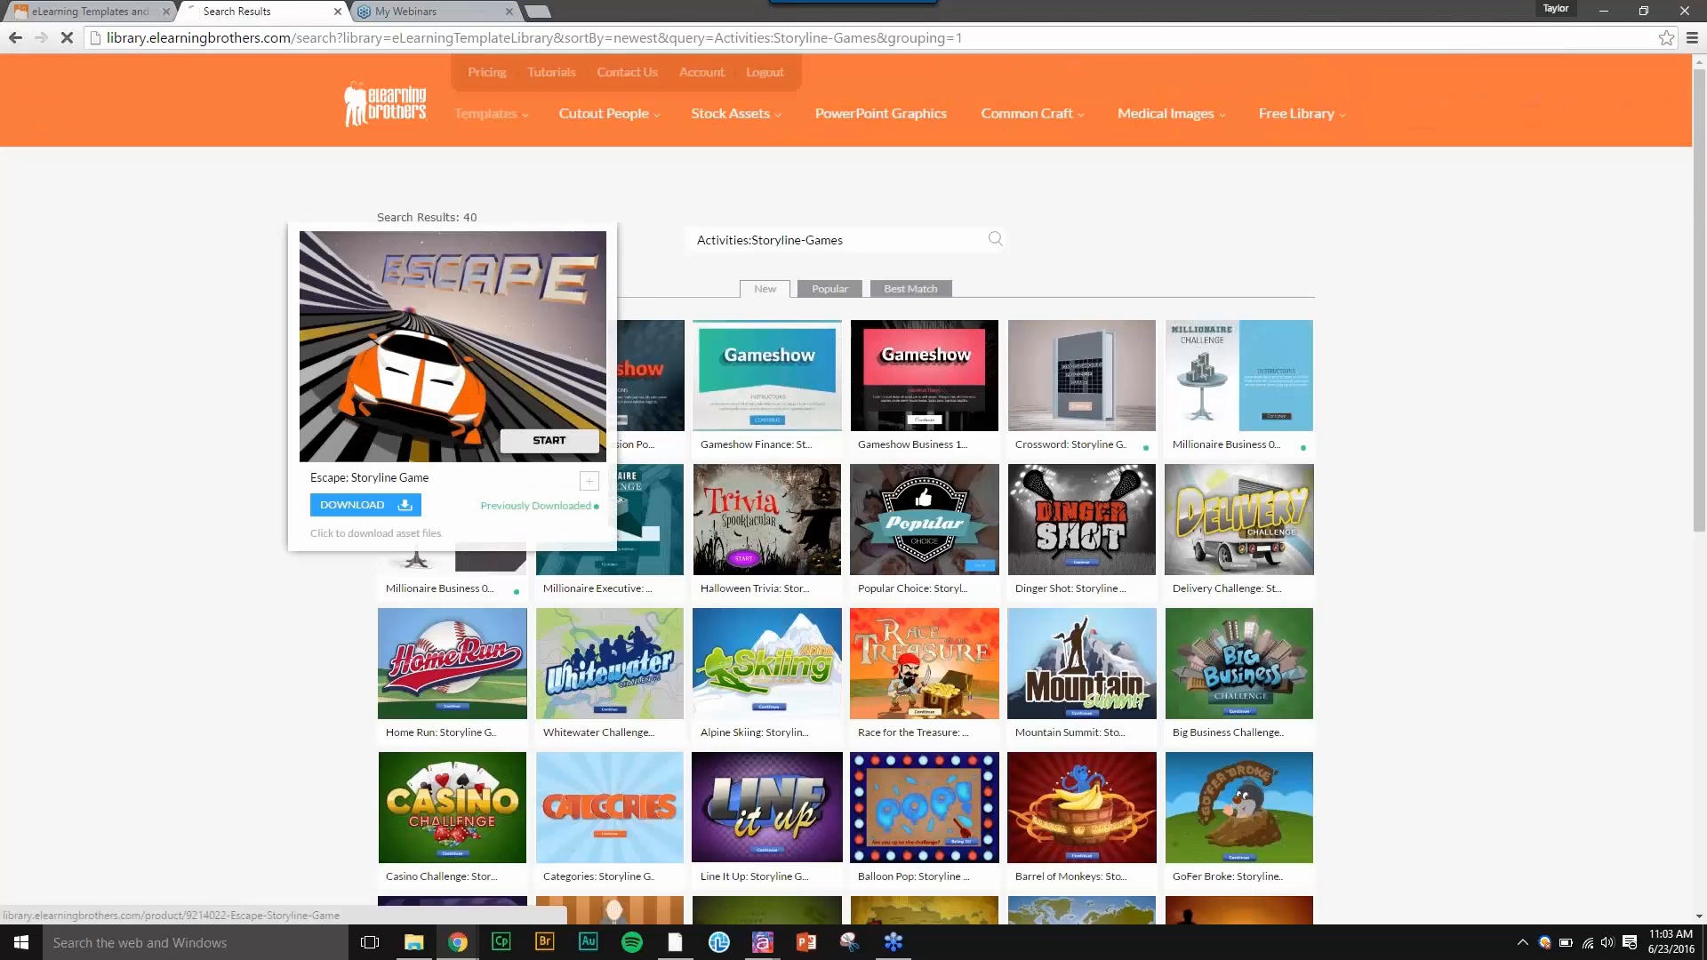
{"action": "left_click", "coordinate": [518, 349]}
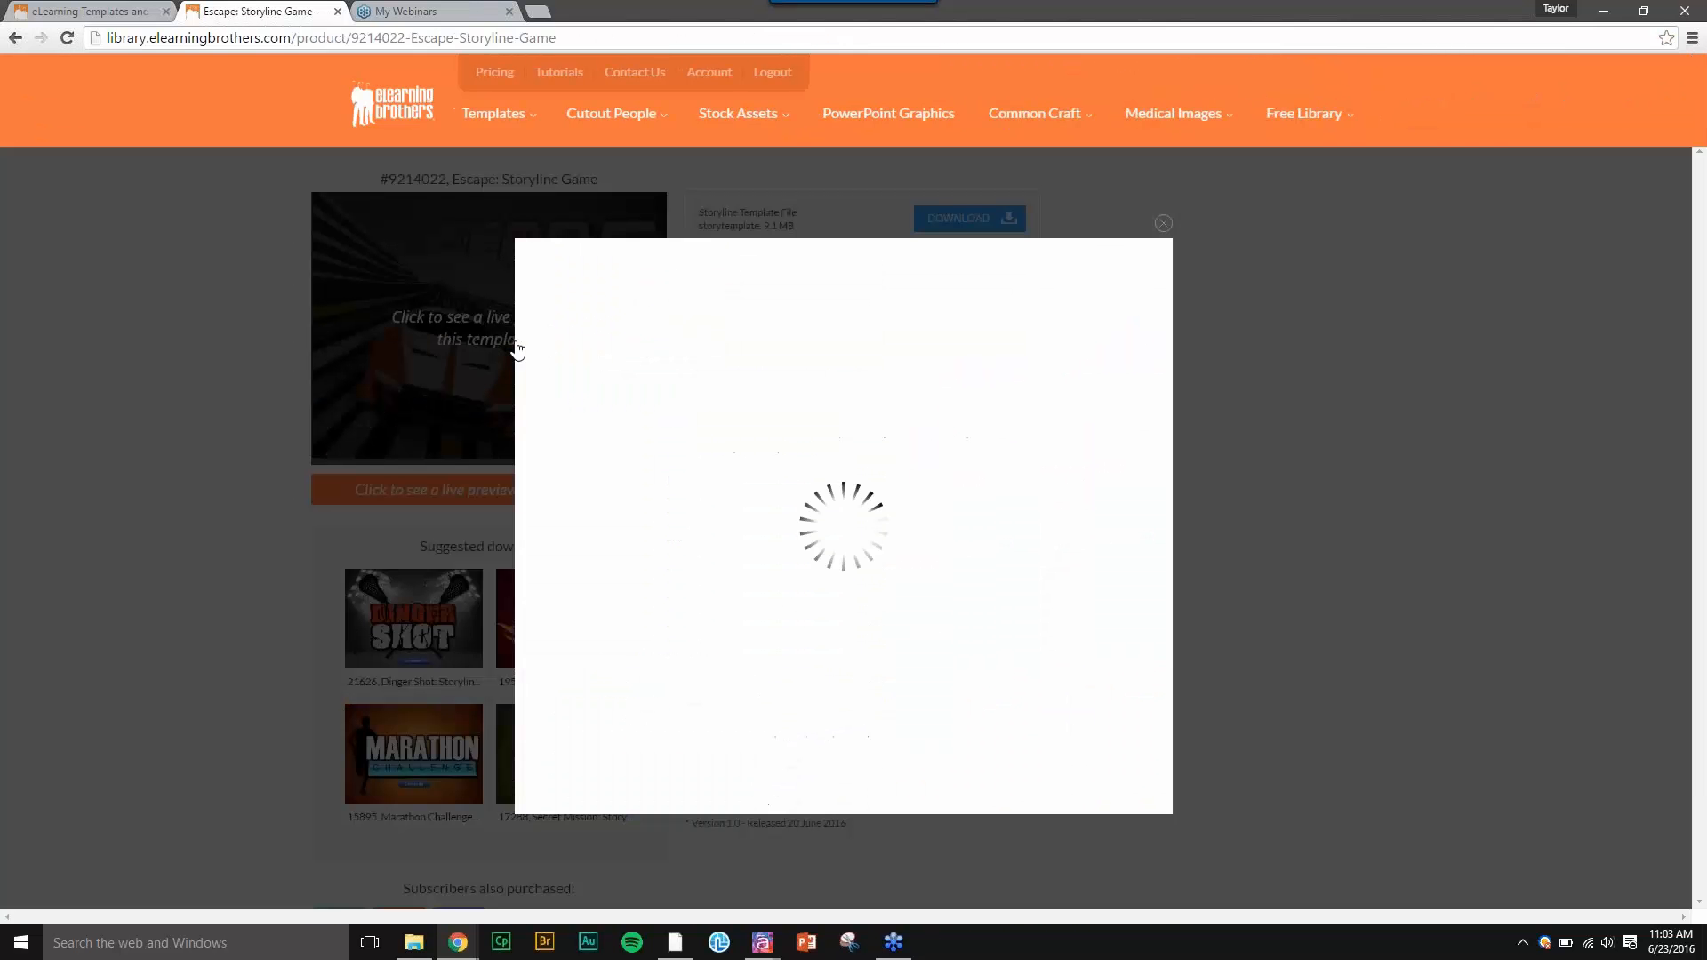
{"action": "left_click", "coordinate": [890, 595]}
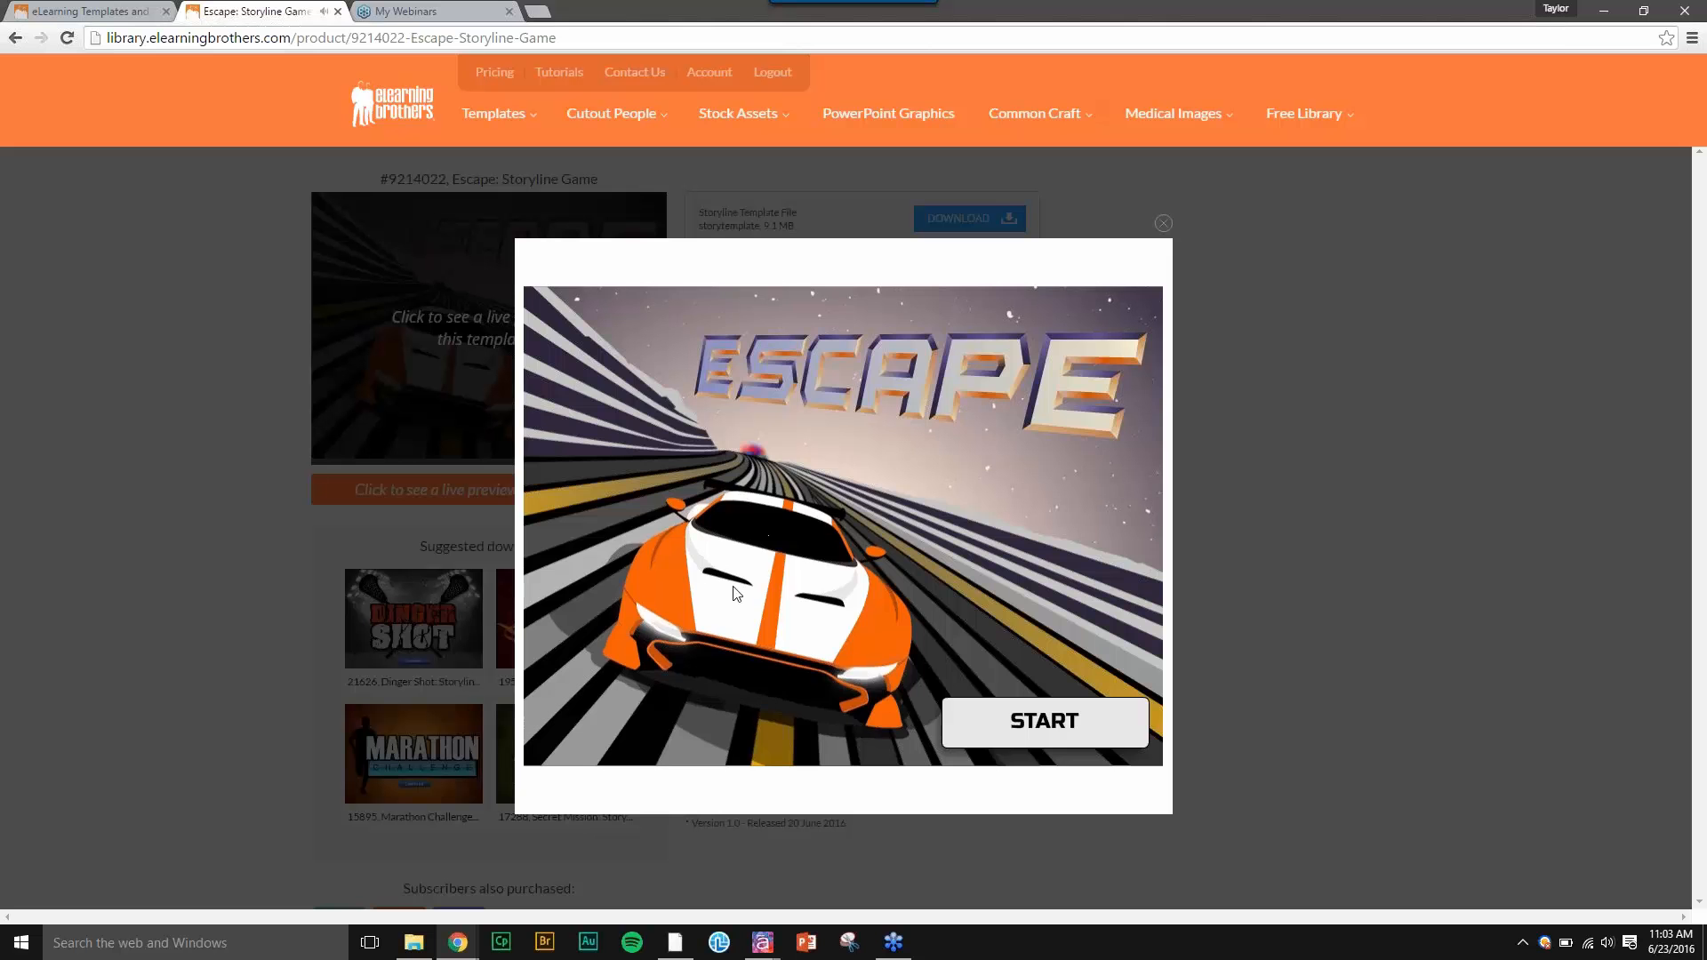
- Start the Escape game demo, answer its first two questions, and close the live preview
{"action": "left_click", "coordinate": [1032, 718]}
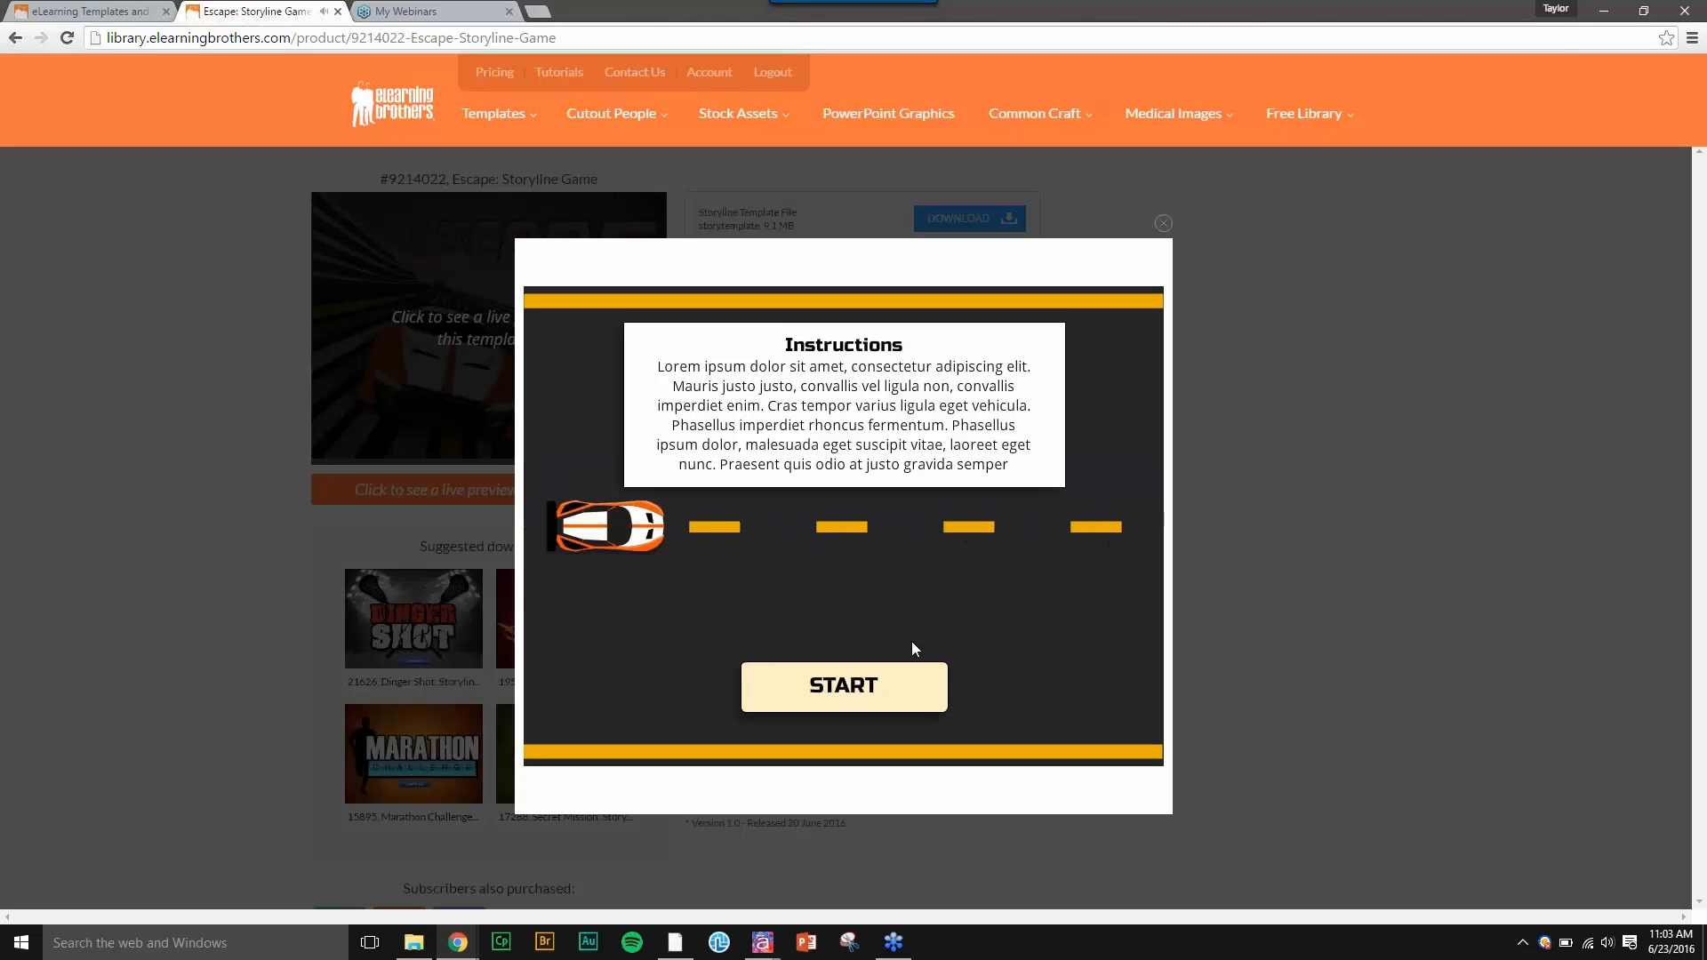
{"action": "left_click", "coordinate": [899, 686]}
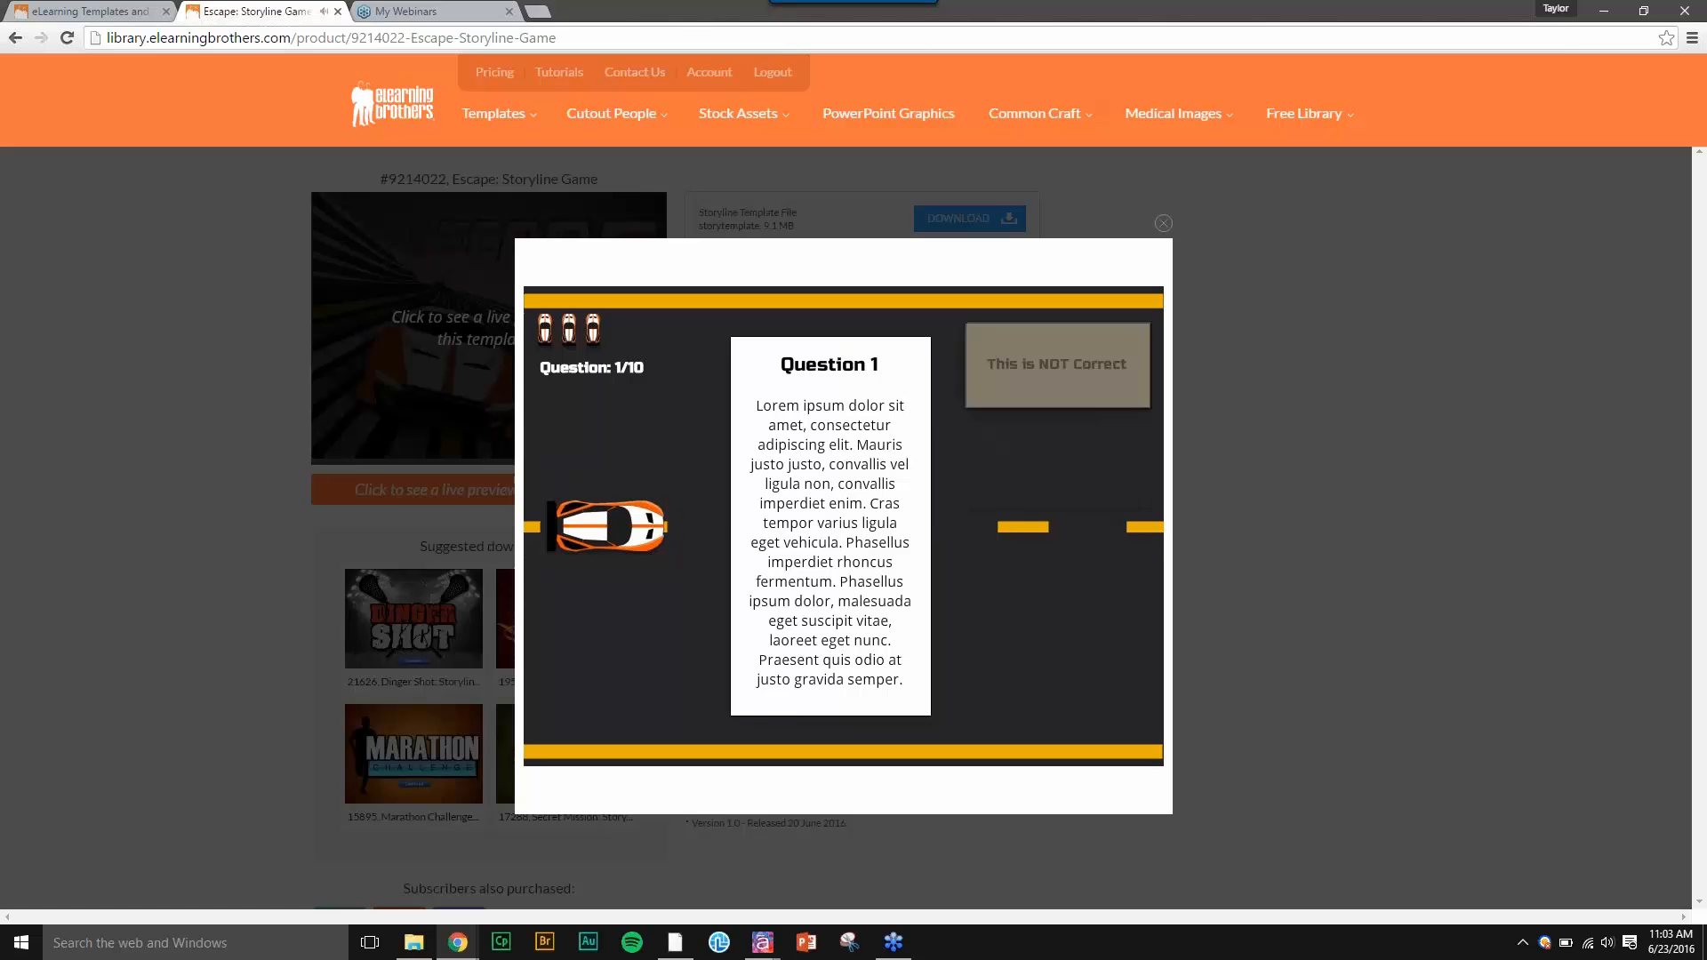
{"action": "left_click", "coordinate": [1030, 471]}
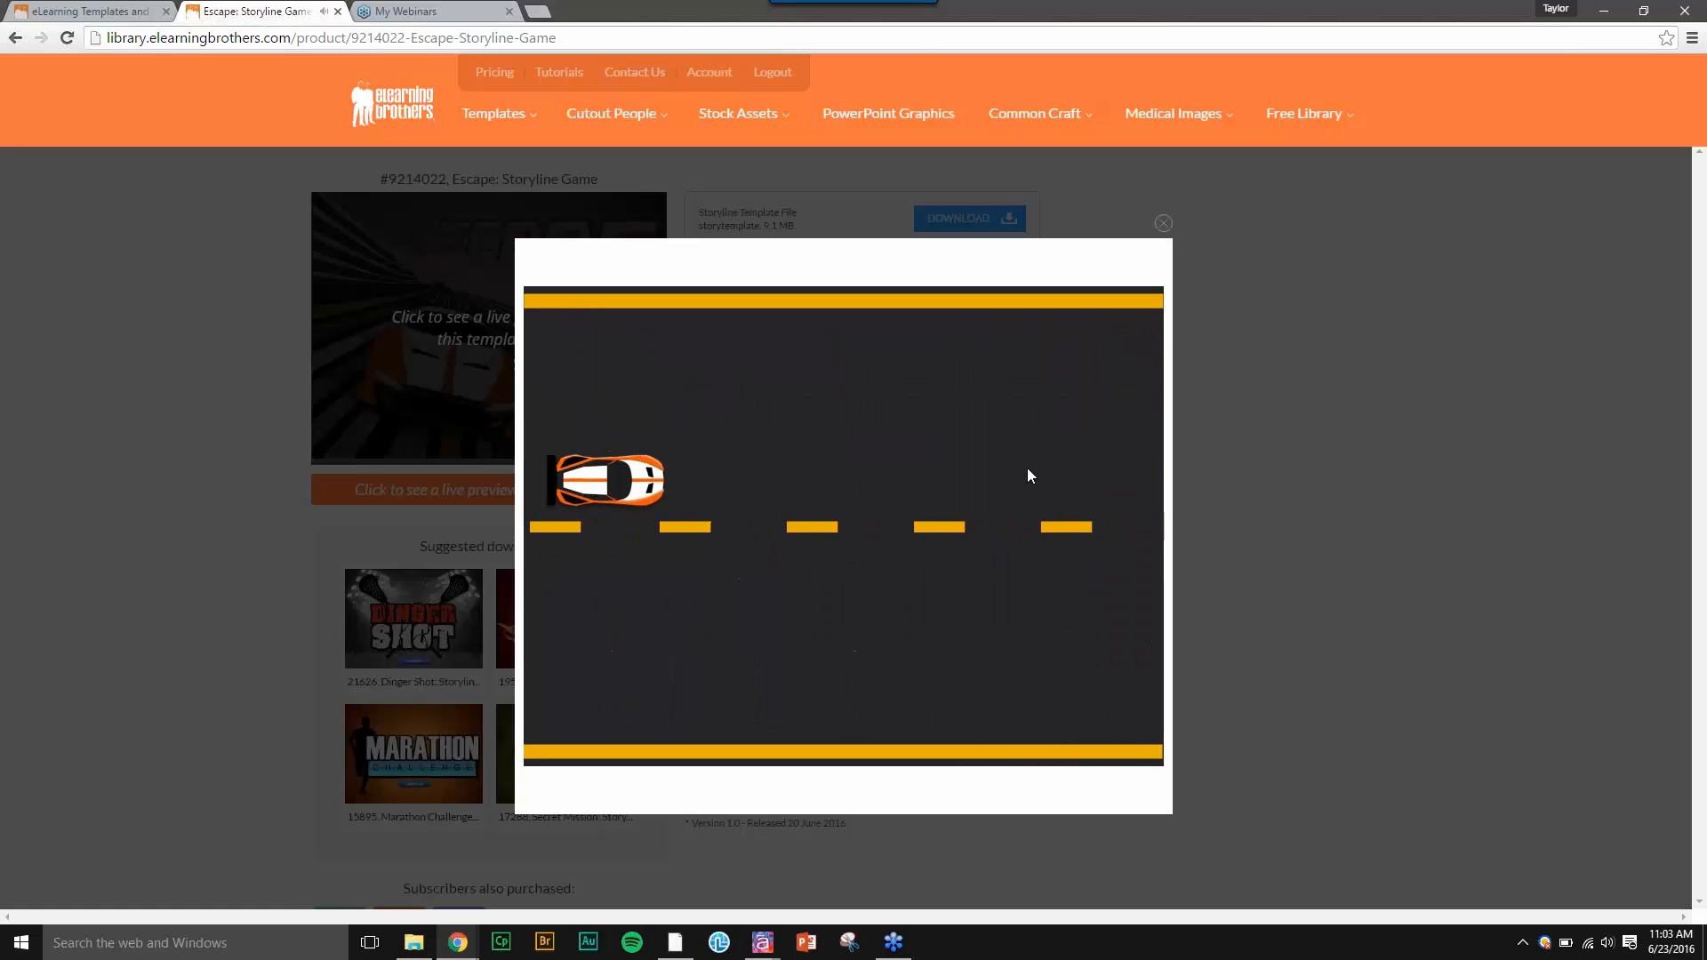
{"action": "left_click", "coordinate": [893, 697]}
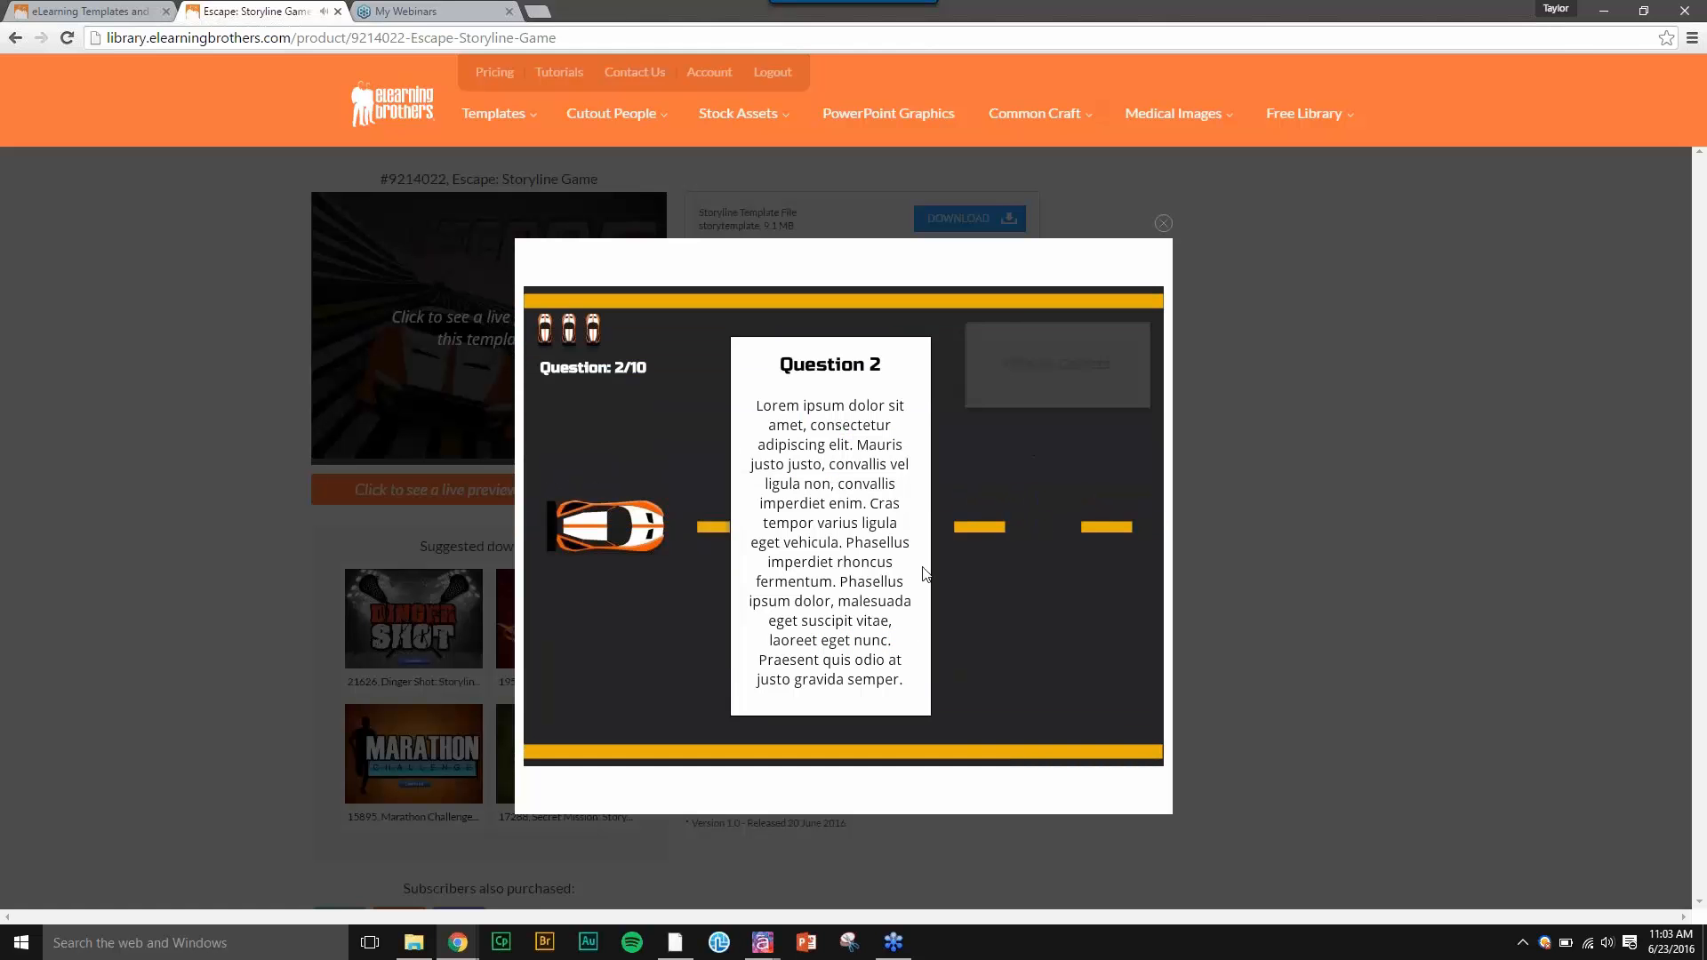
{"action": "left_click", "coordinate": [1014, 463]}
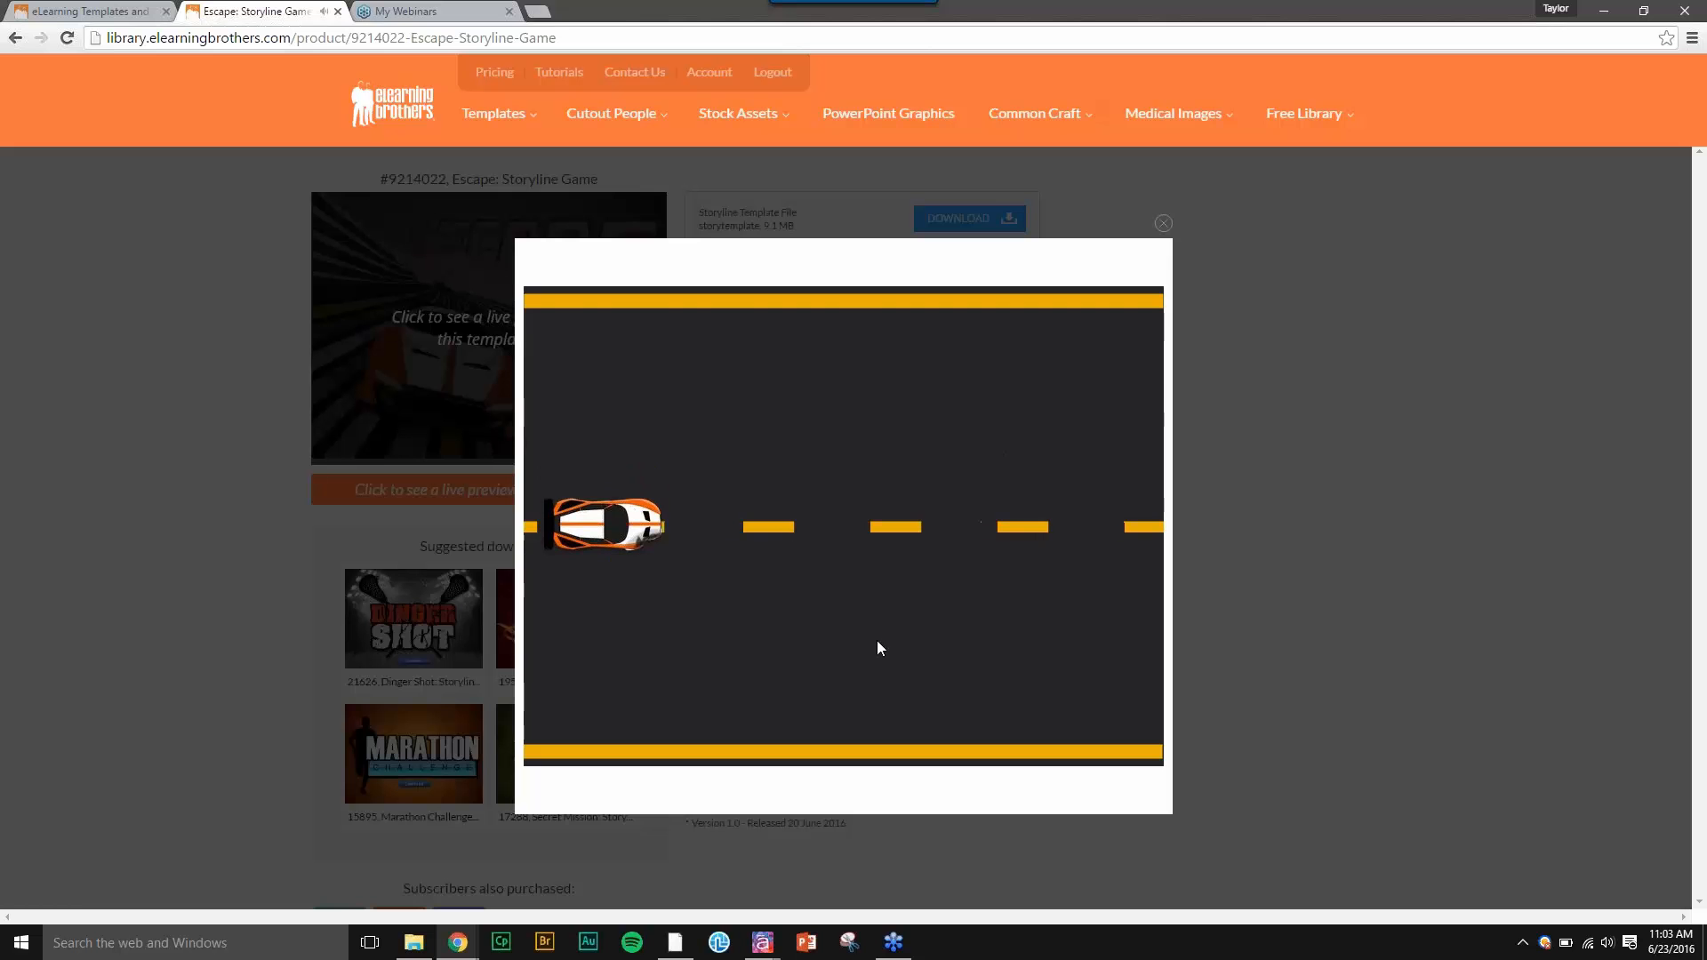
{"action": "left_click", "coordinate": [873, 684]}
{"action": "left_click", "coordinate": [662, 181]}
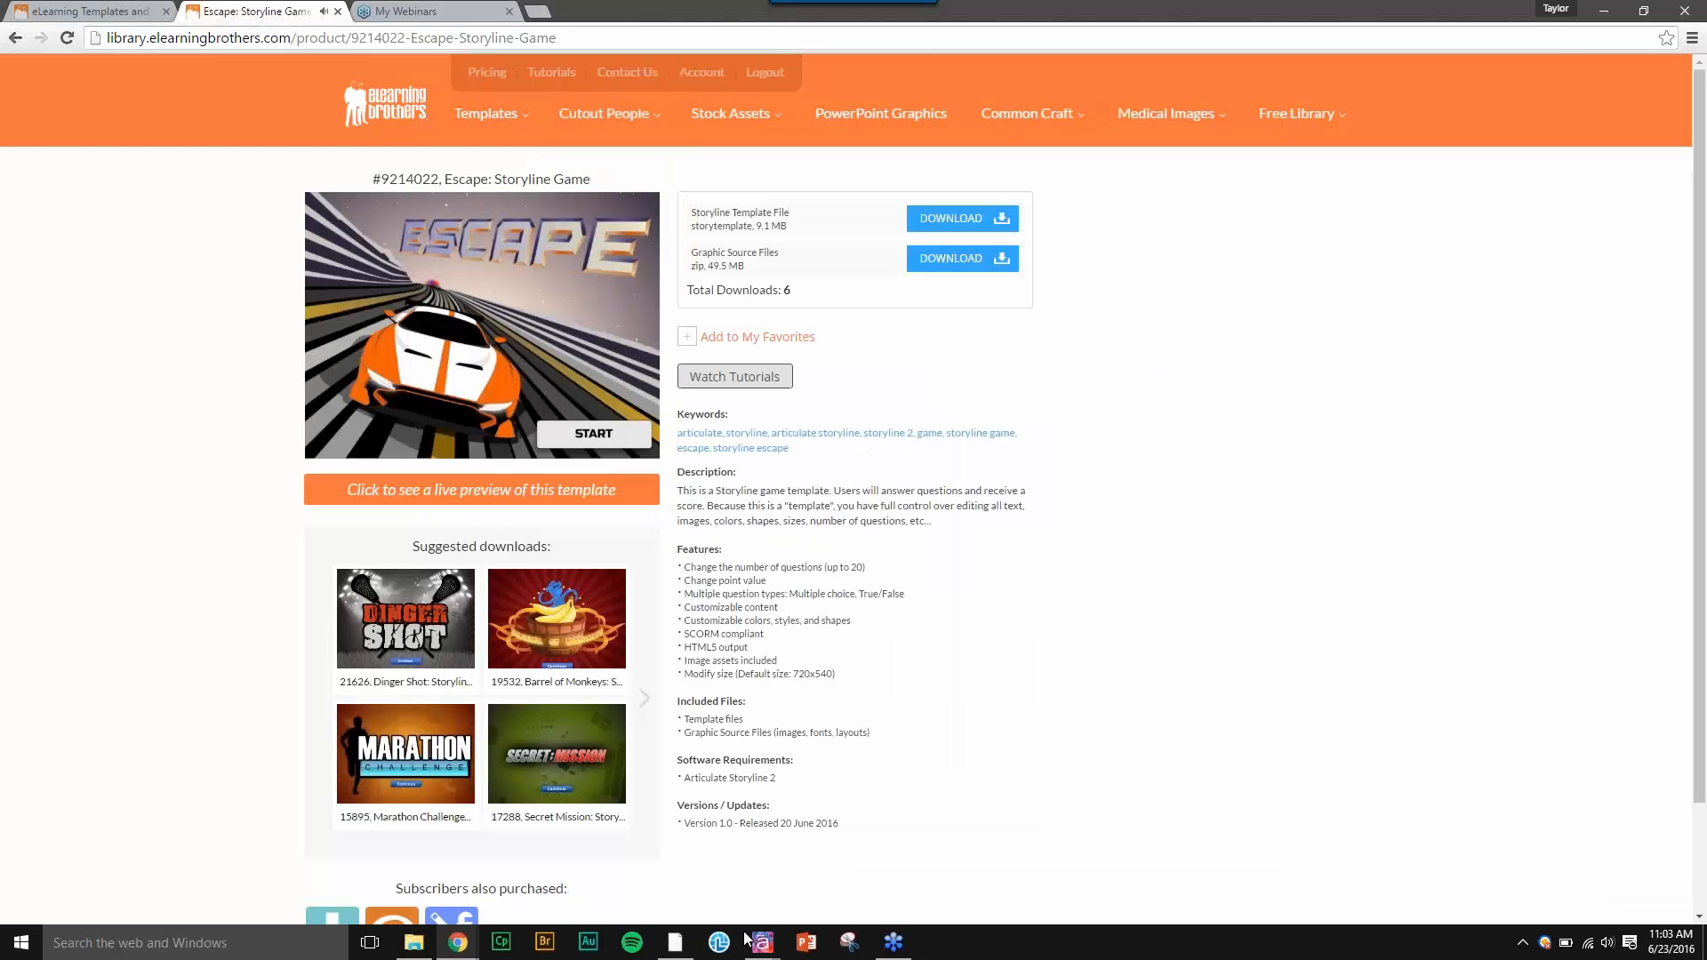
- Switch back to the Webinar project in Storyline and hide the Outline text box on the Workspace slide
{"action": "mouse_move", "coordinate": [763, 943]}
{"action": "left_click", "coordinate": [690, 842]}
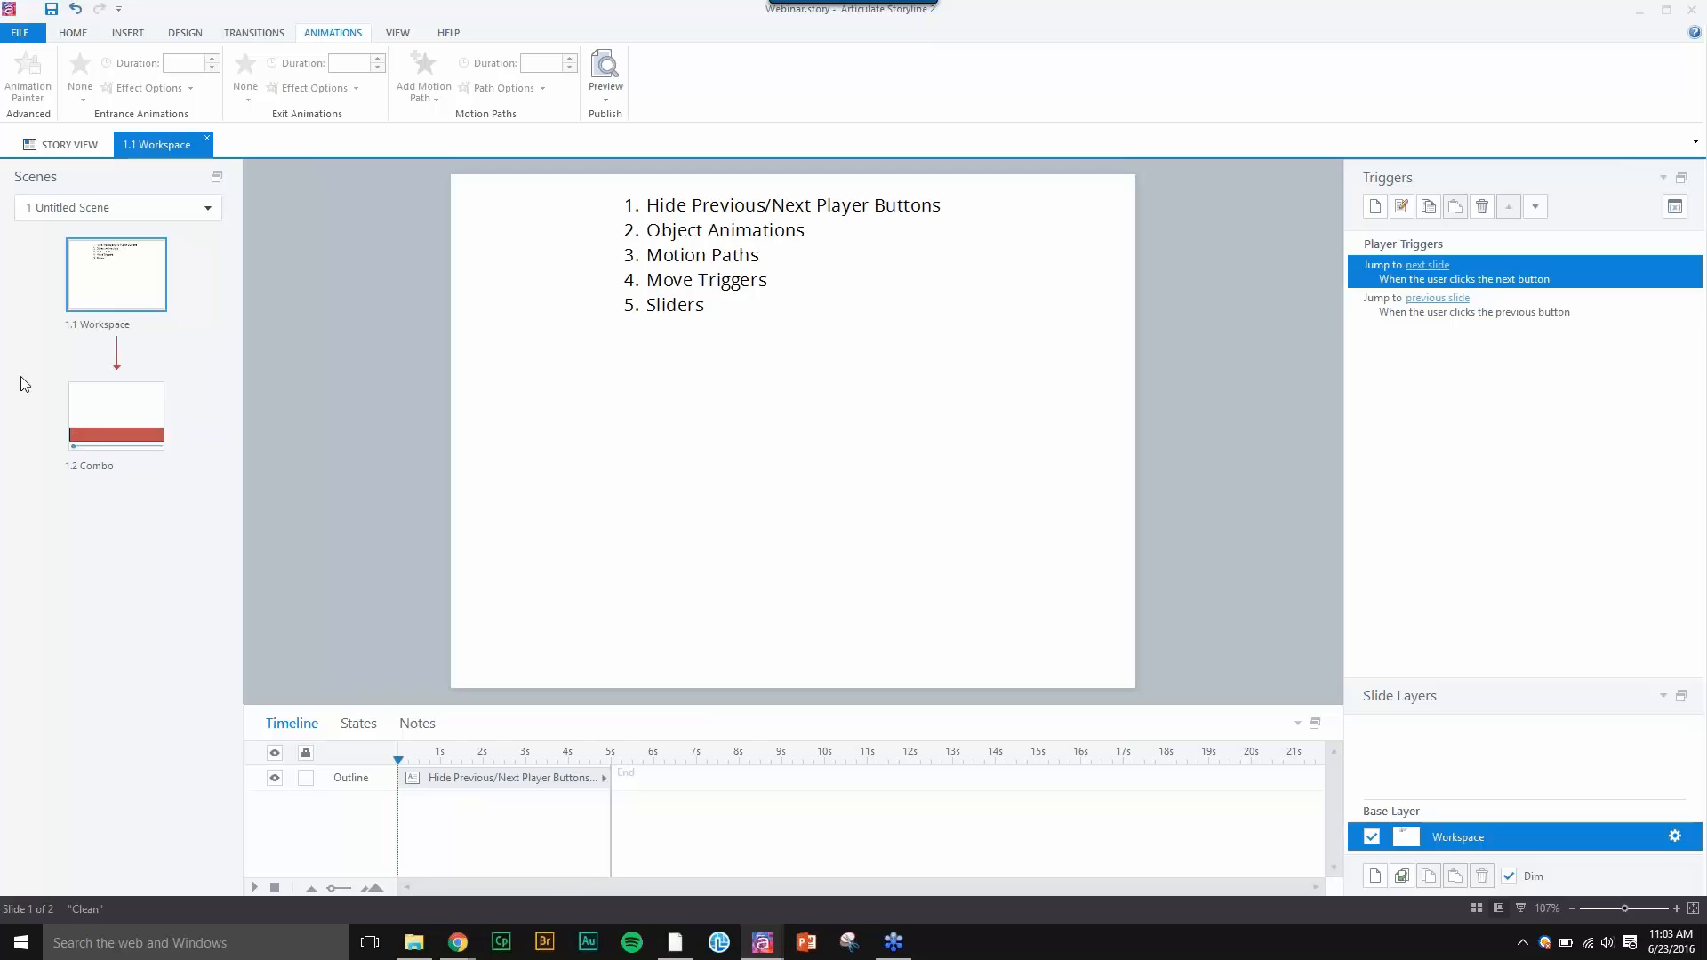
{"action": "left_click", "coordinate": [275, 778]}
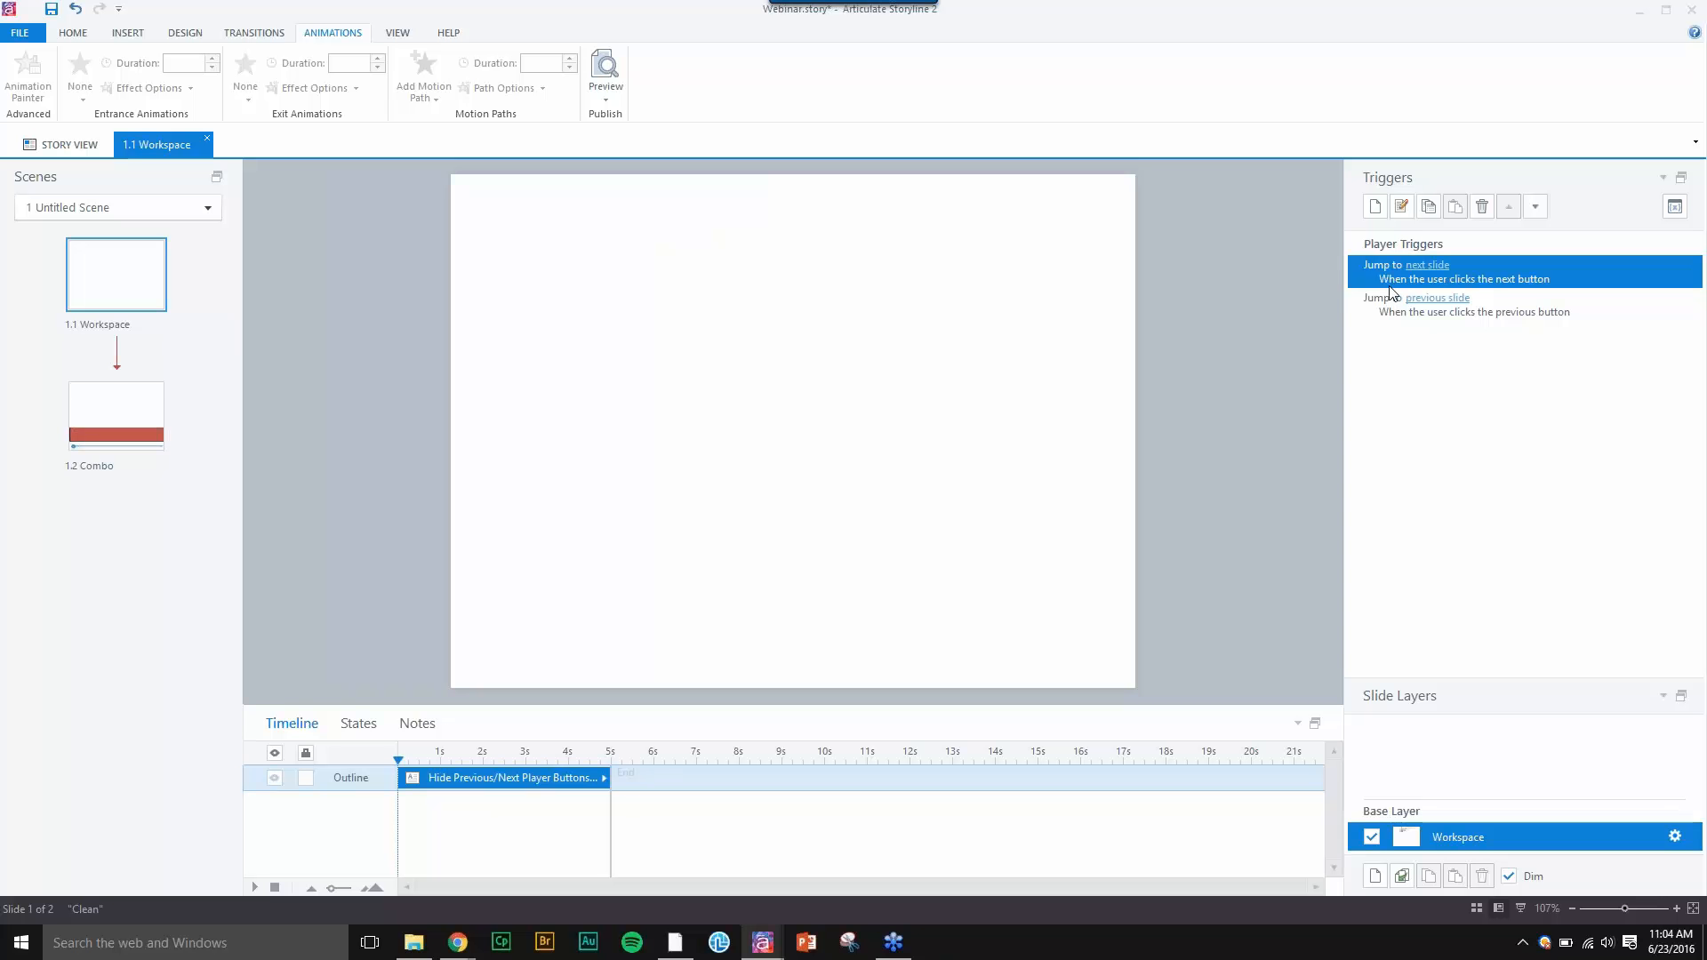
- Add a slide trigger that changes the player's Previous Button to Hidden when the 1.1 Workspace timeline starts
{"action": "left_click", "coordinate": [1384, 209]}
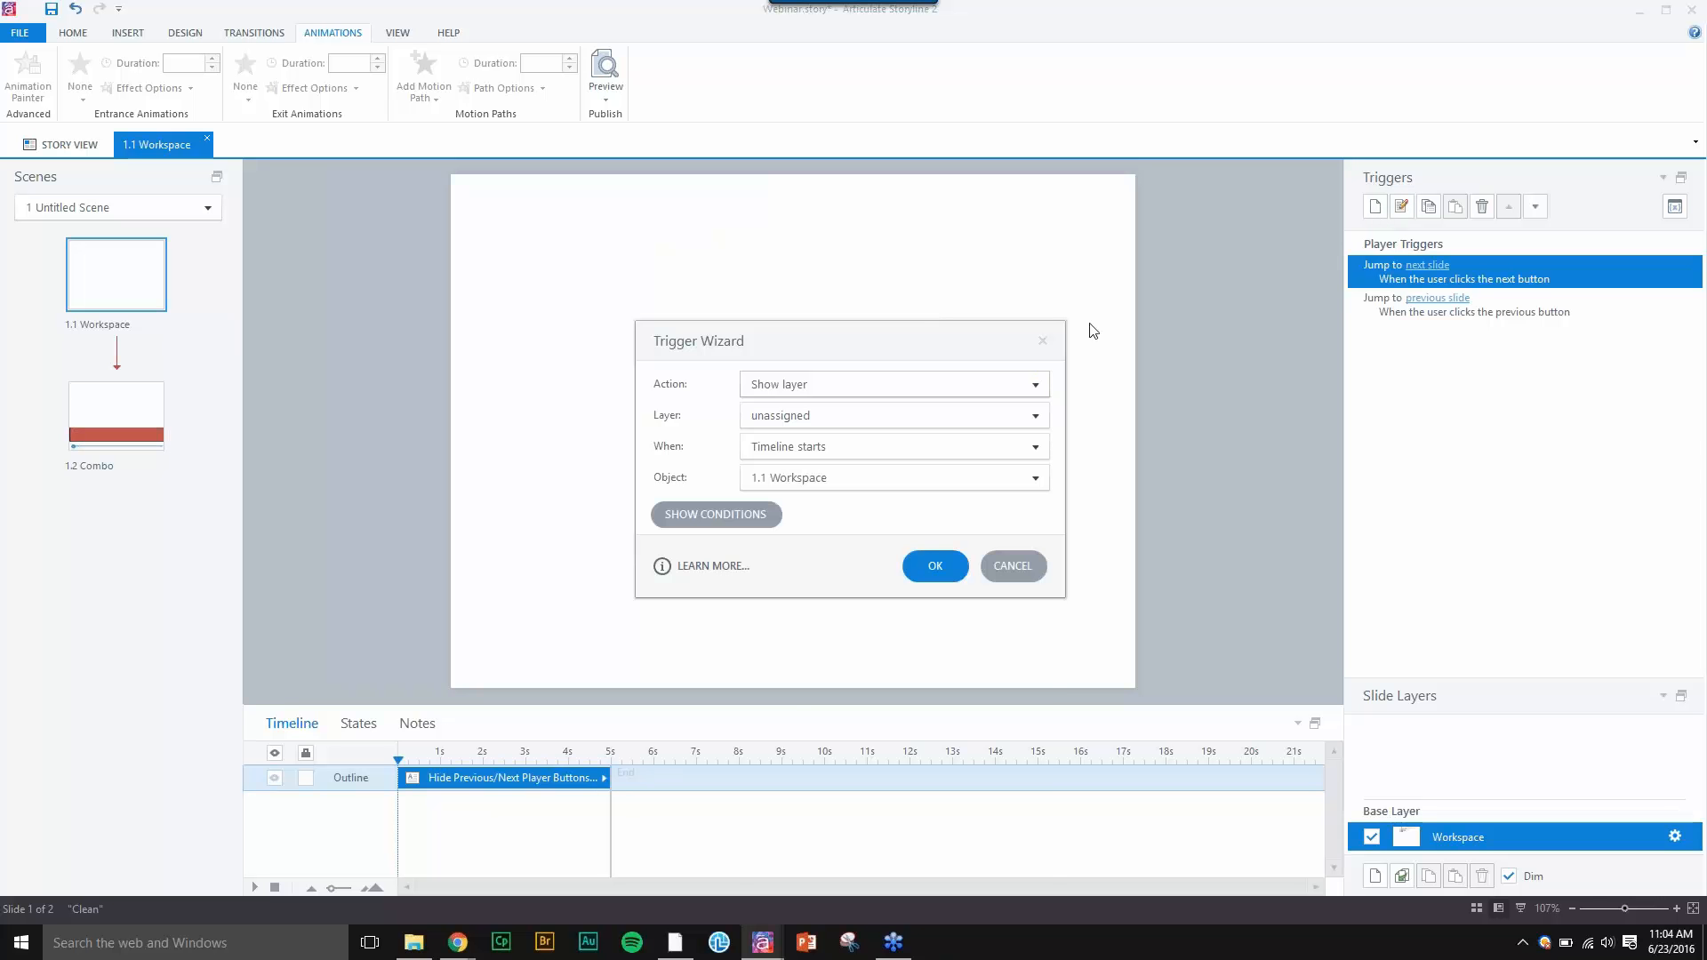
{"action": "left_click", "coordinate": [873, 389]}
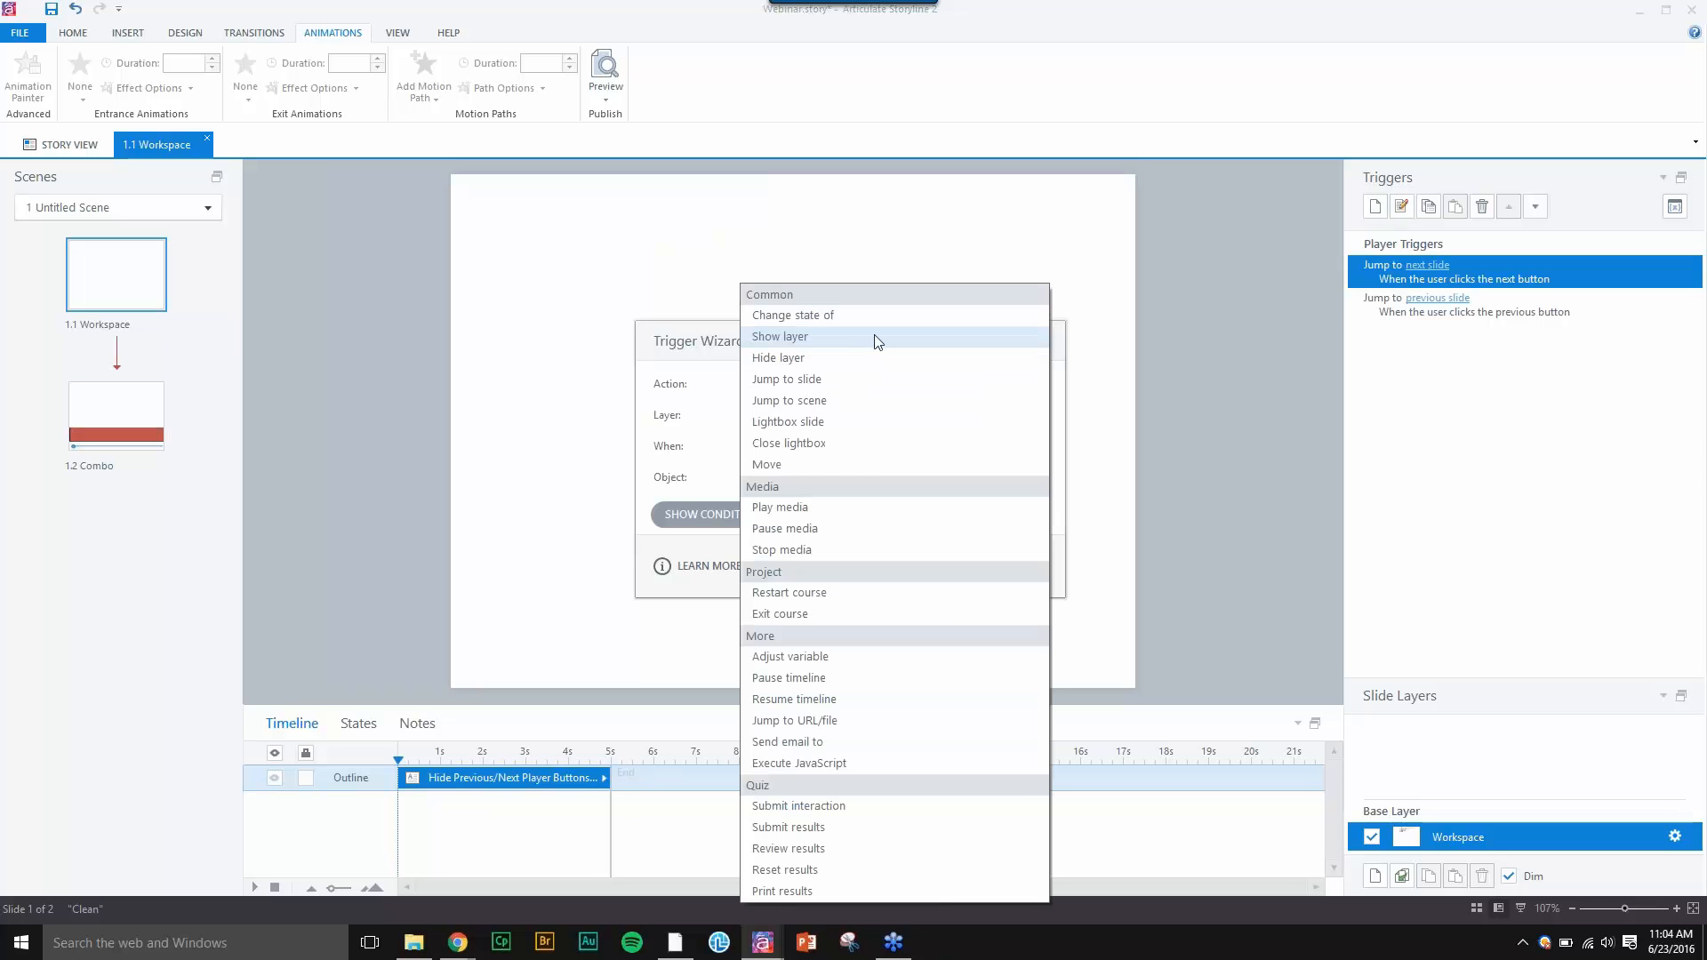
{"action": "left_click", "coordinate": [875, 316]}
{"action": "left_click", "coordinate": [836, 424]}
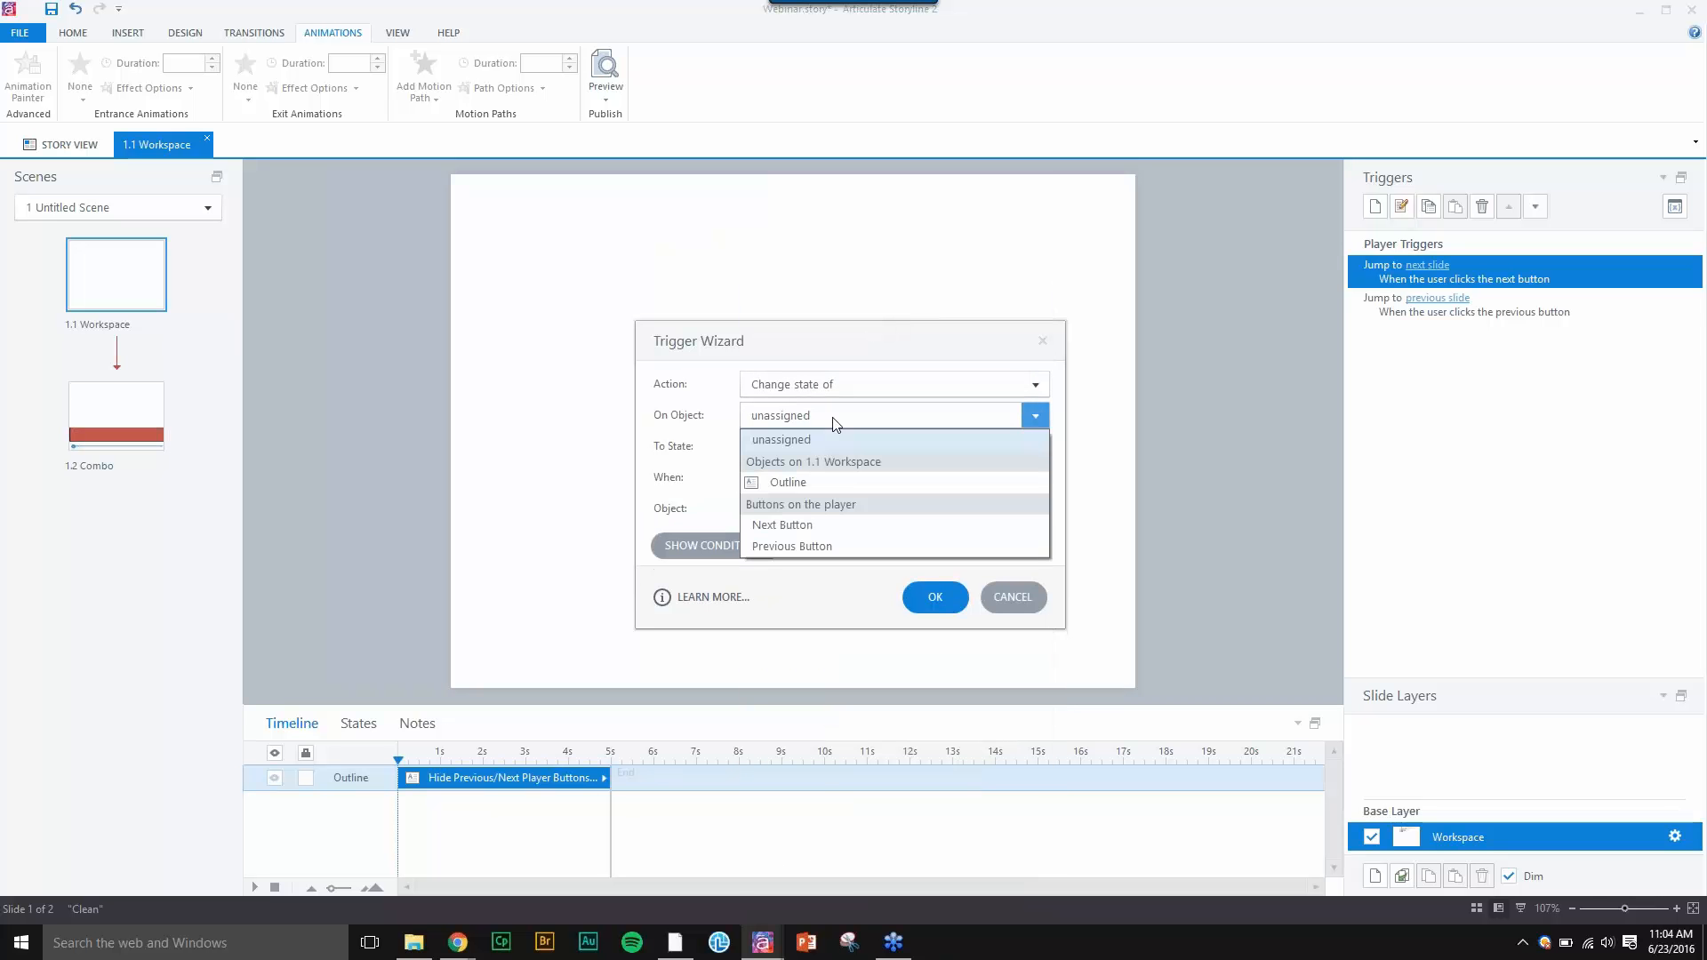
{"action": "left_click", "coordinate": [818, 546]}
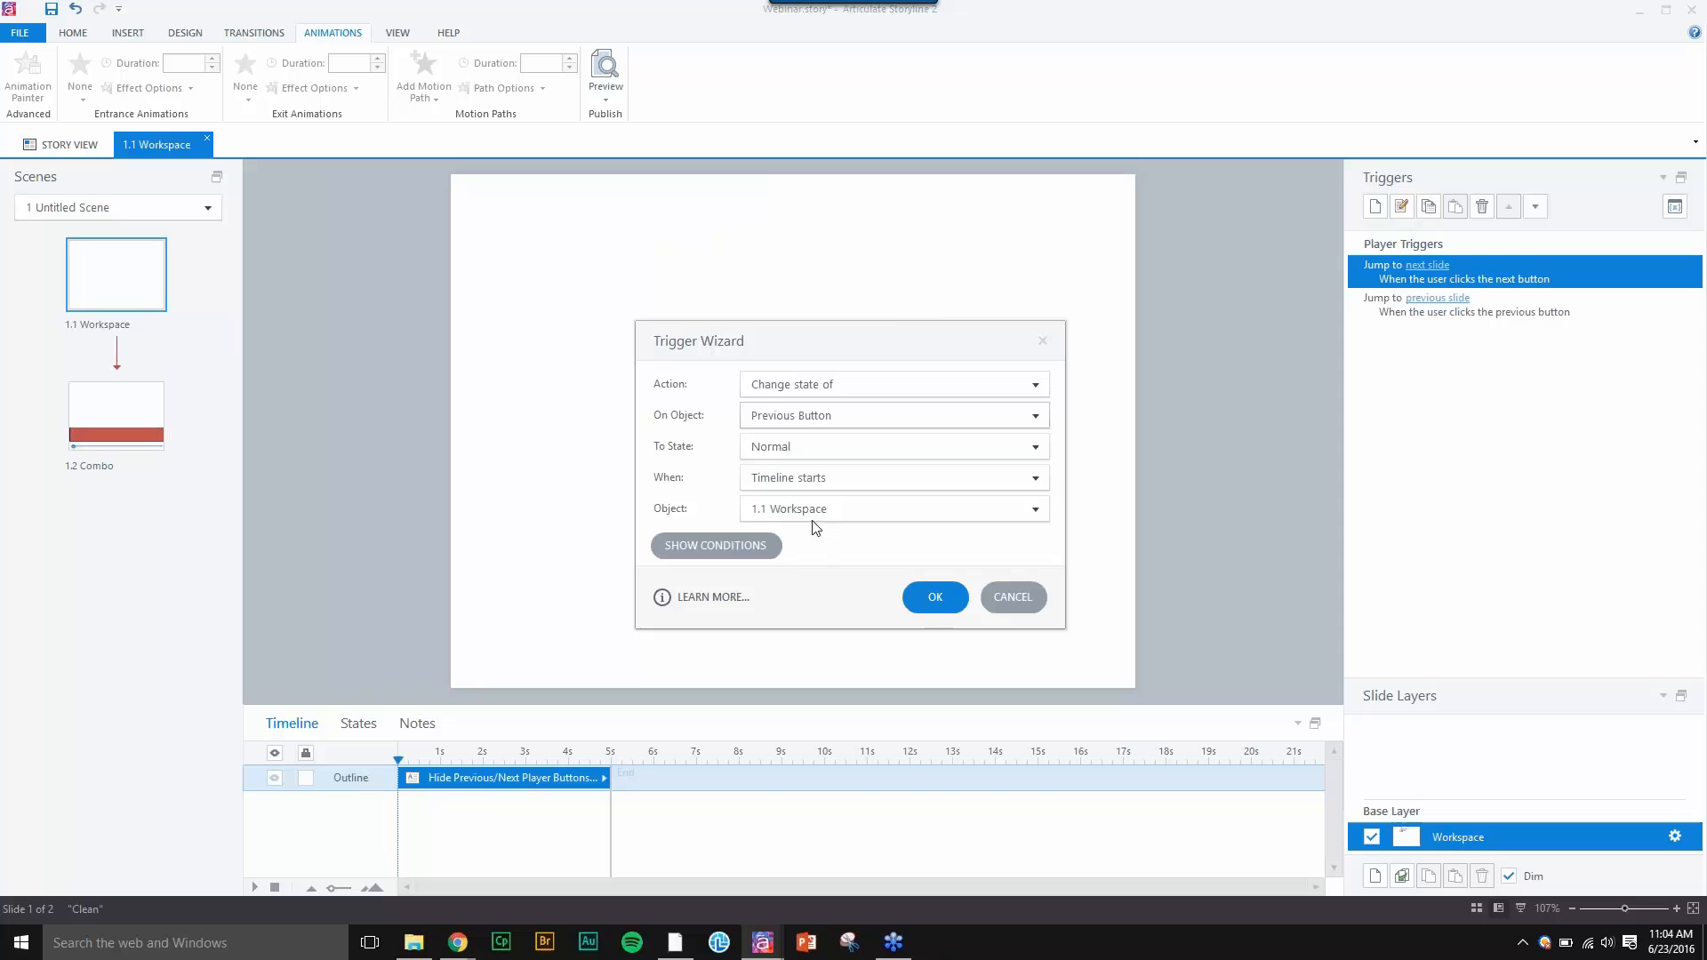
{"action": "left_click", "coordinate": [802, 452]}
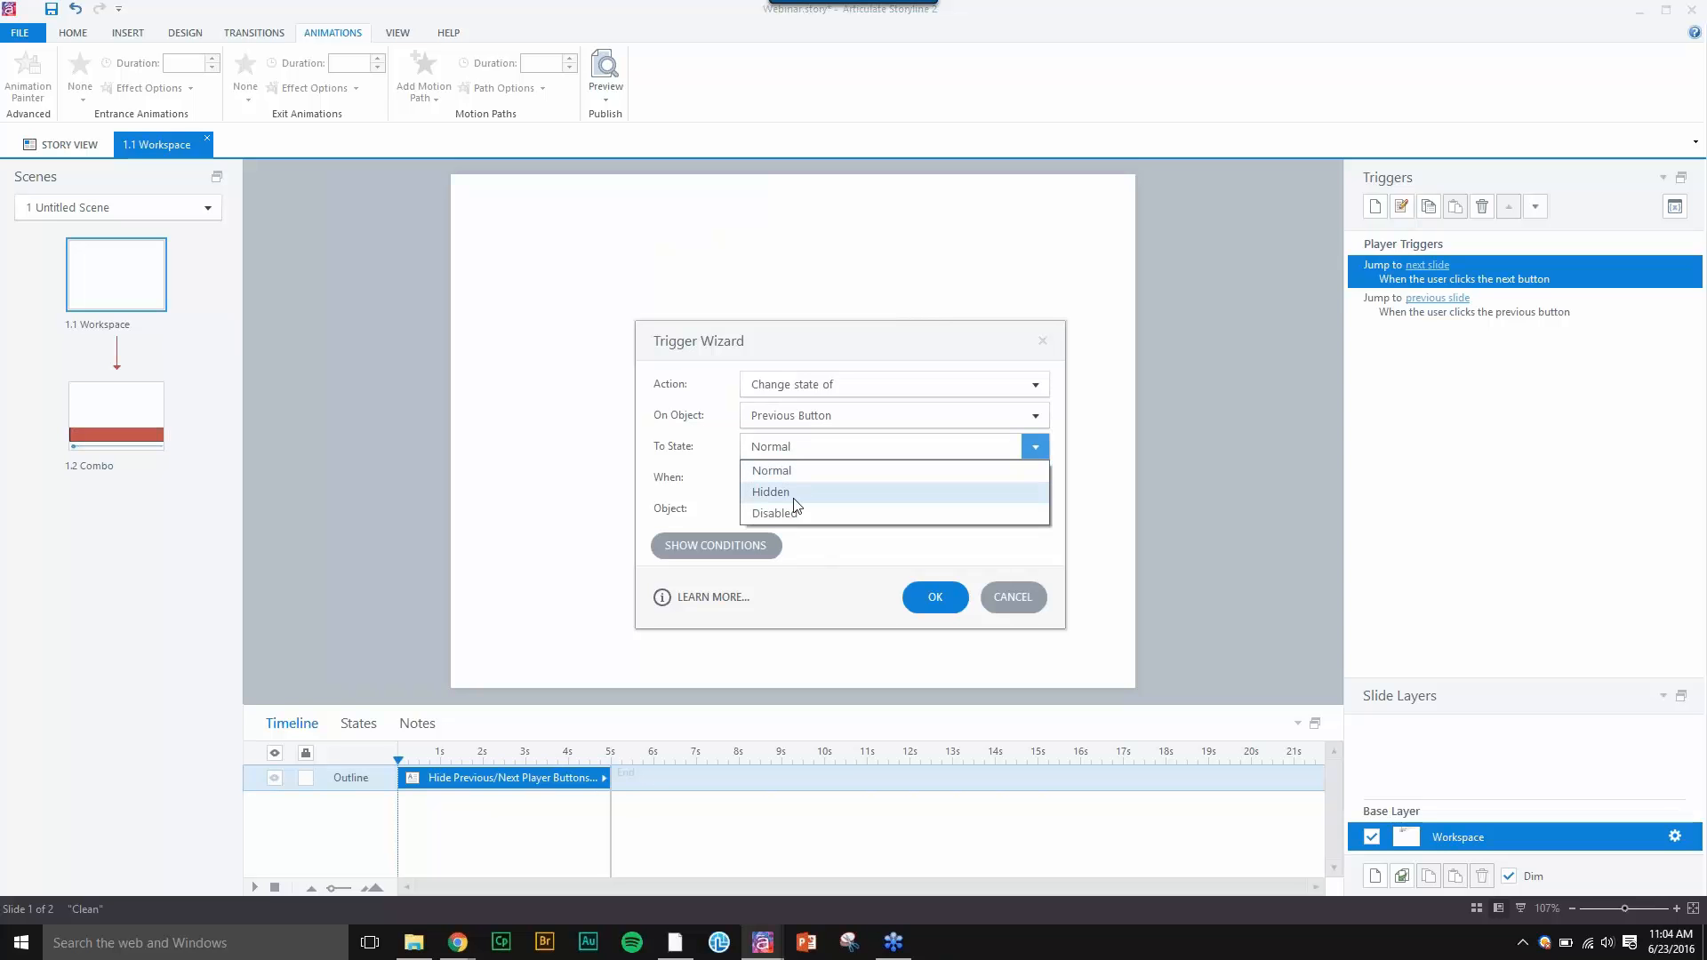
{"action": "left_click", "coordinate": [787, 492]}
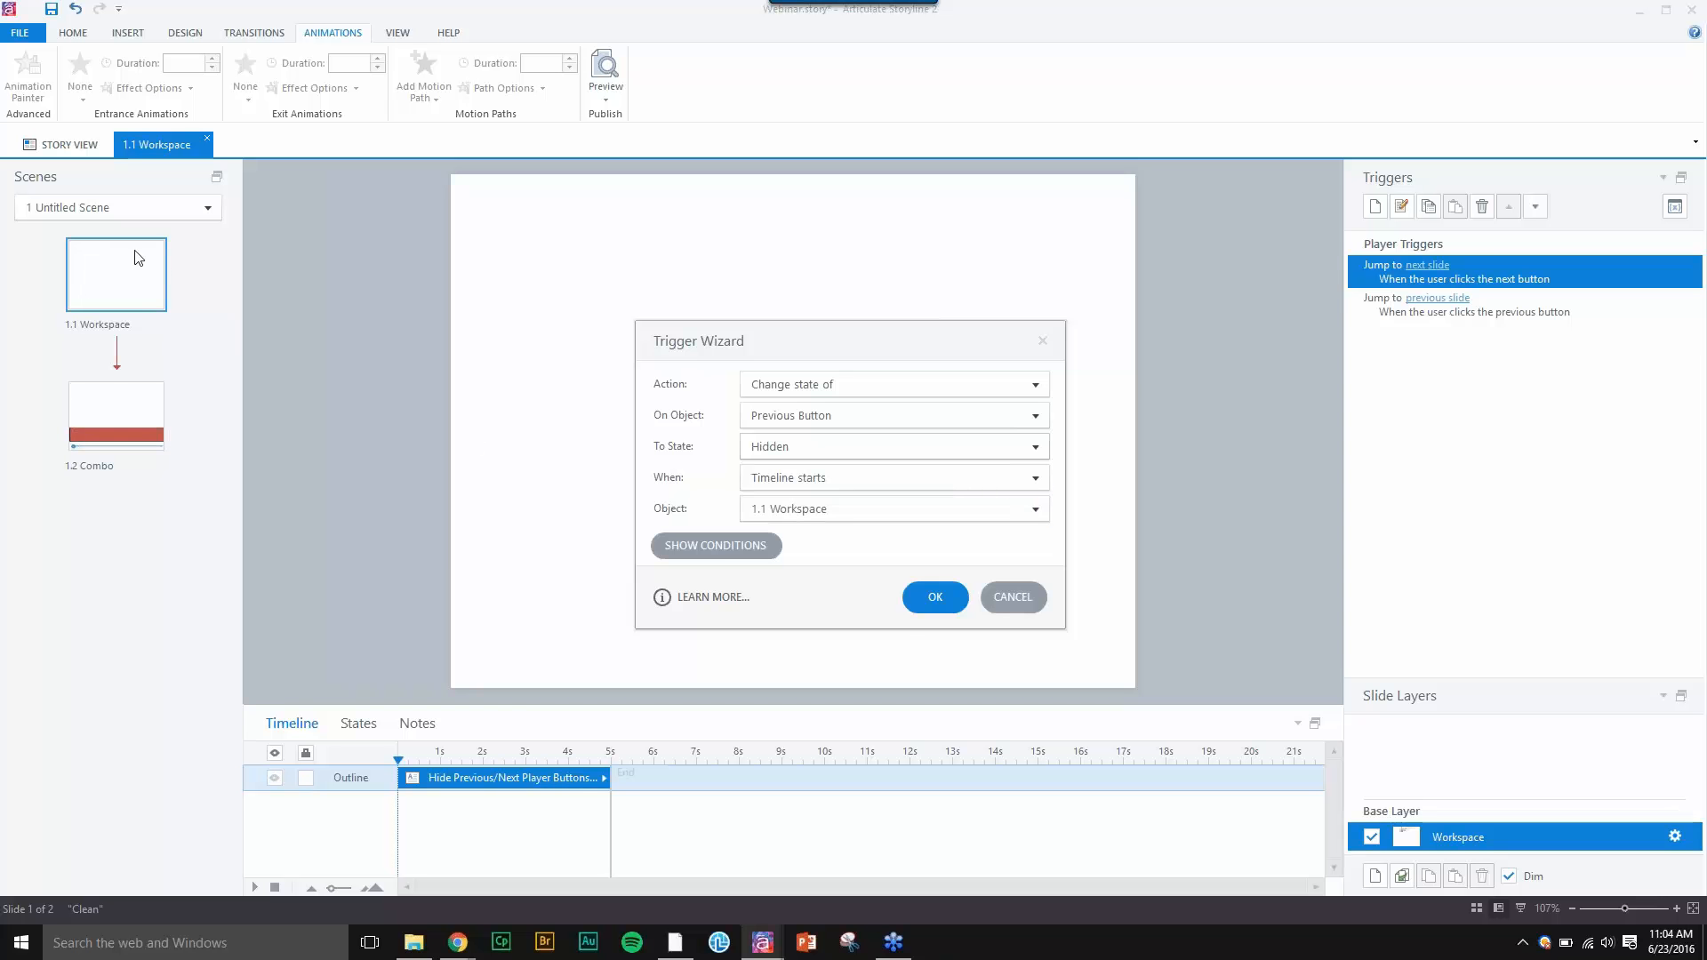
{"action": "left_click", "coordinate": [936, 599]}
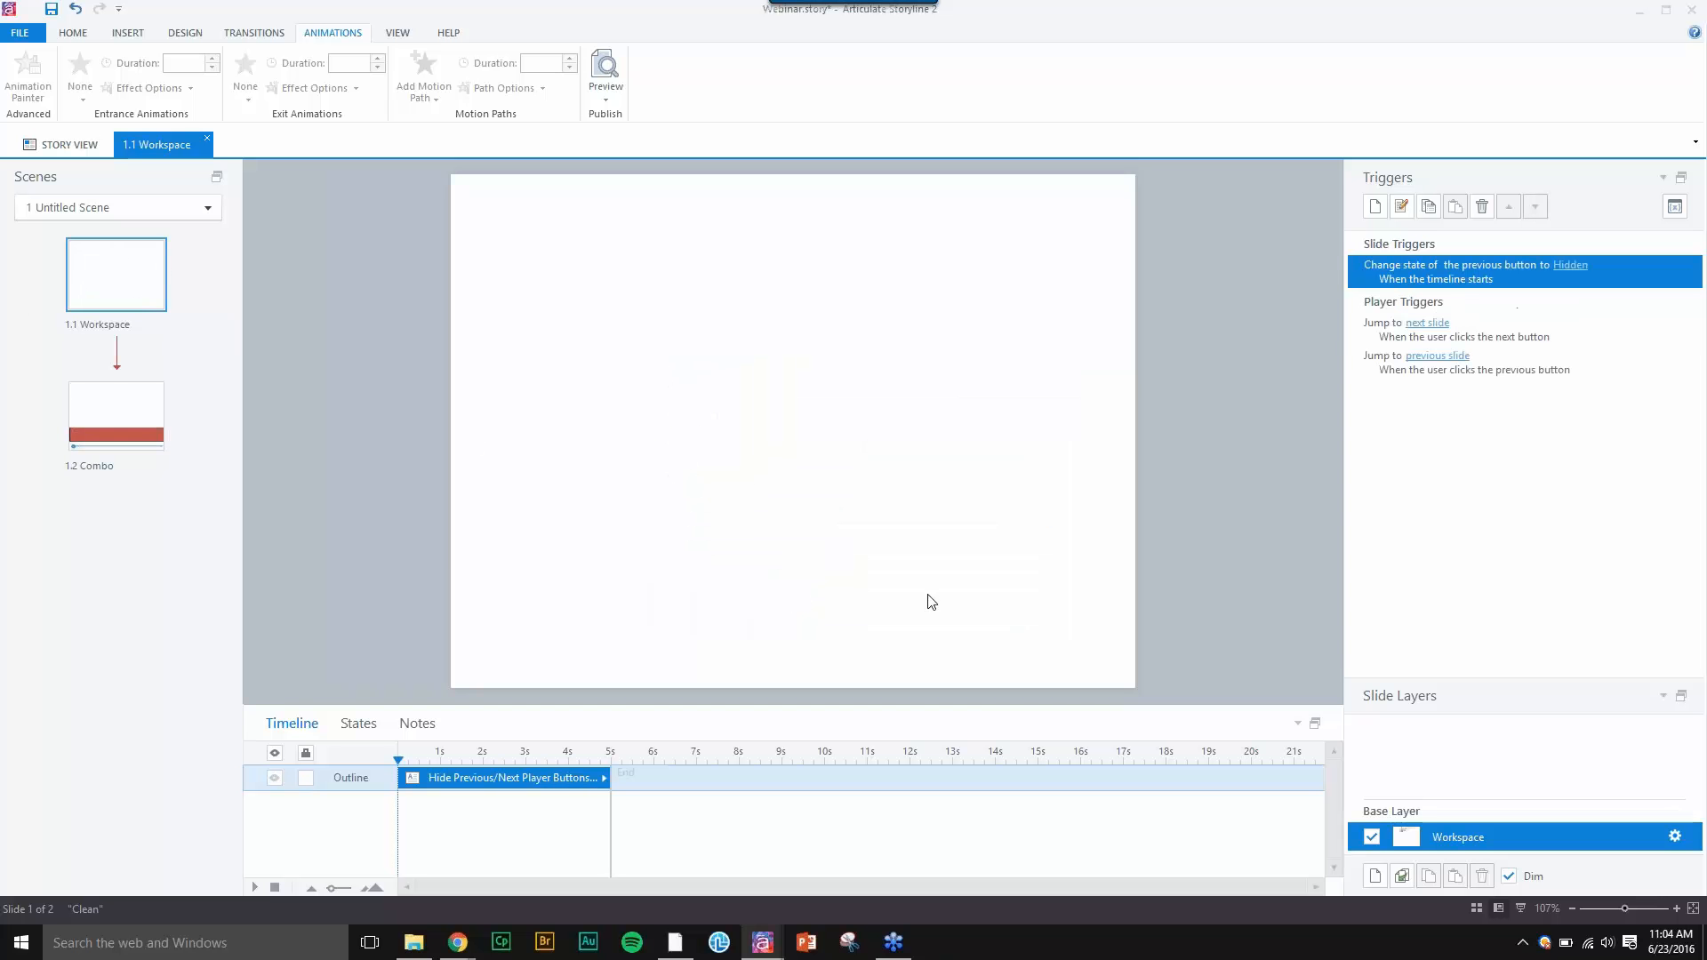
- Add a slide trigger that changes the player's Next Button to Hidden when the 1.1 Workspace timeline starts
{"action": "left_click", "coordinate": [1376, 210]}
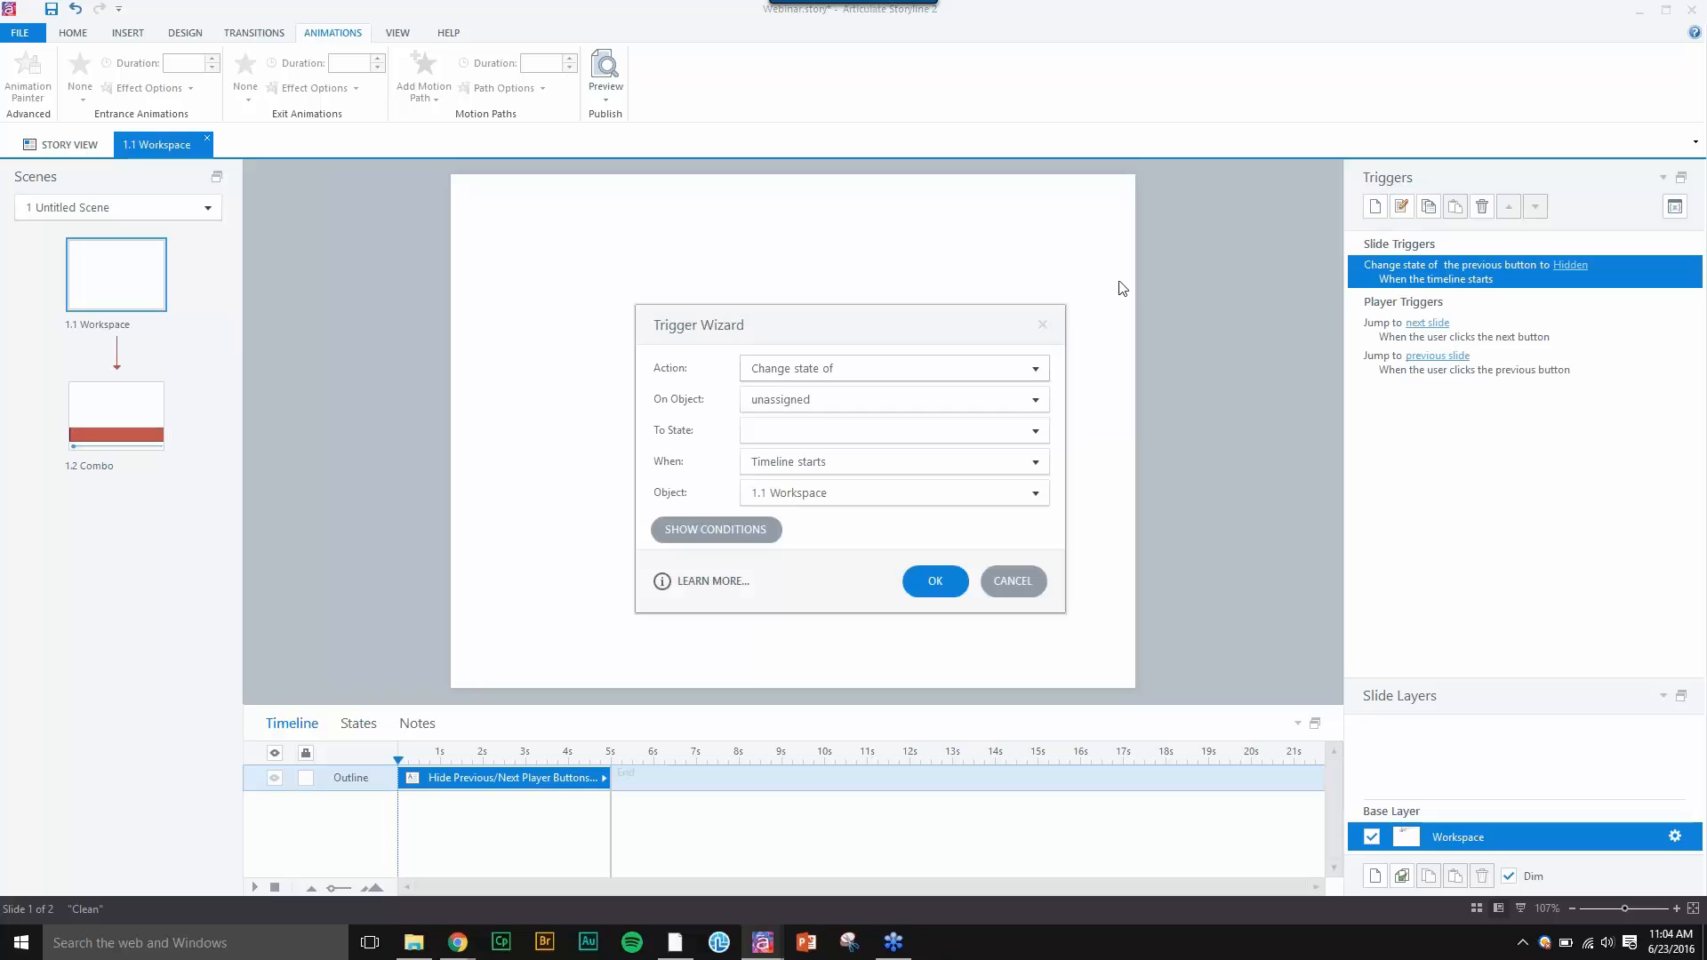
{"action": "left_click", "coordinate": [975, 402]}
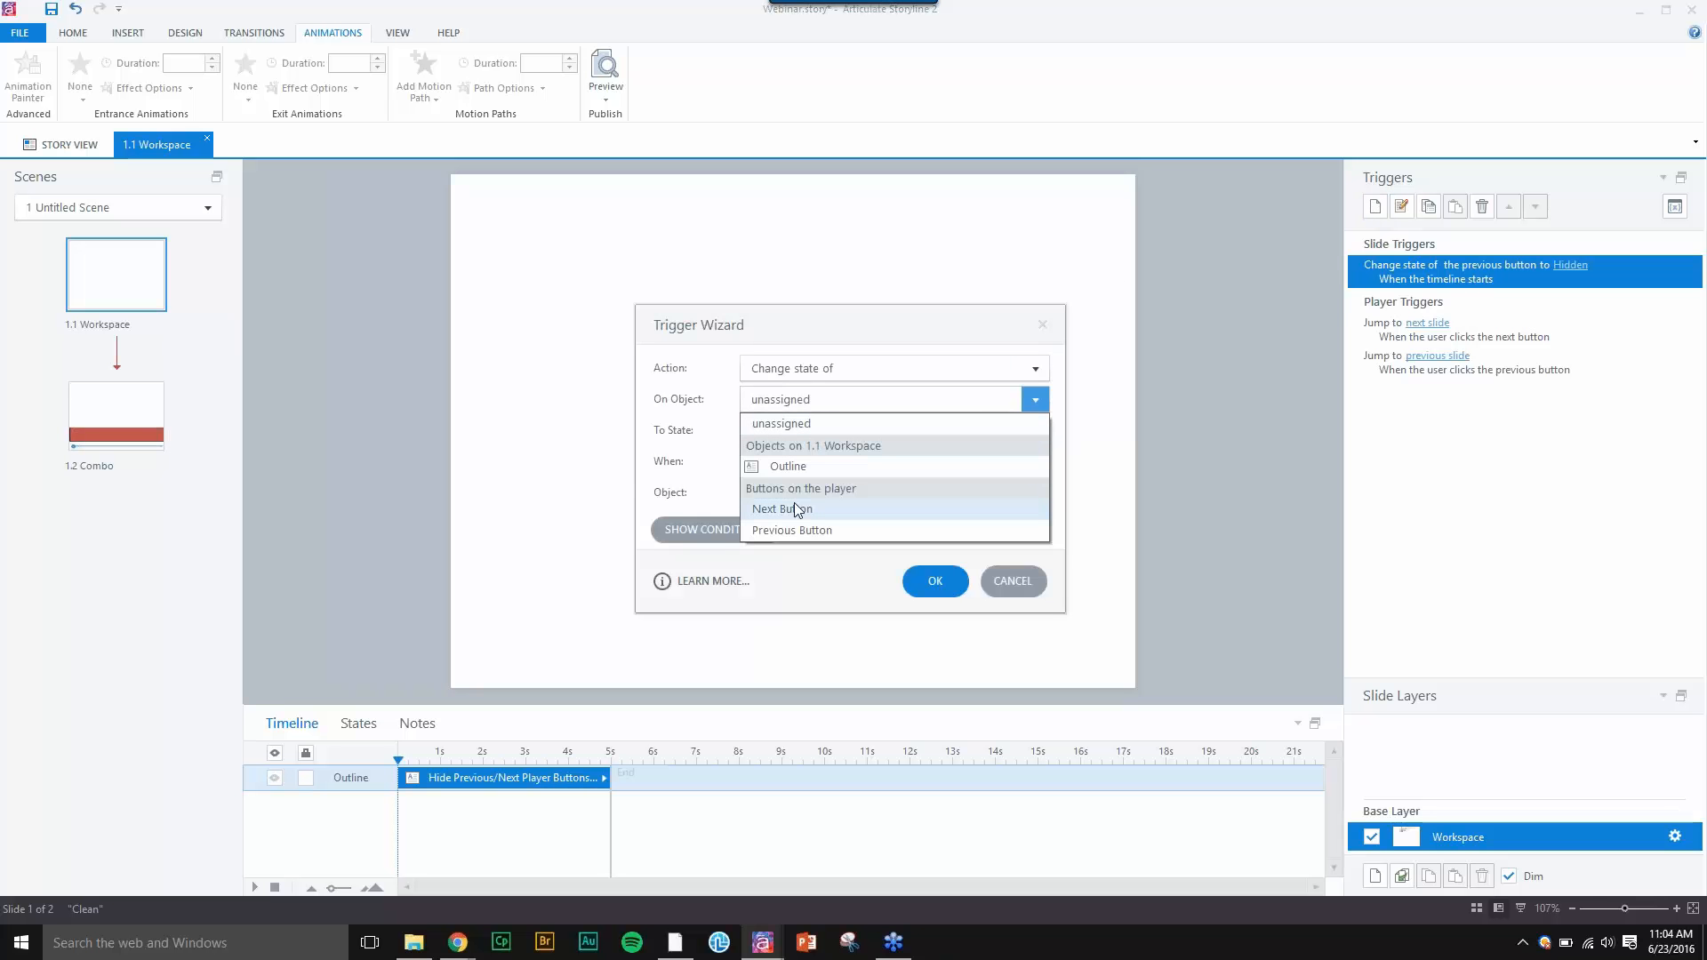
{"action": "left_click", "coordinate": [793, 507]}
{"action": "left_click", "coordinate": [780, 432]}
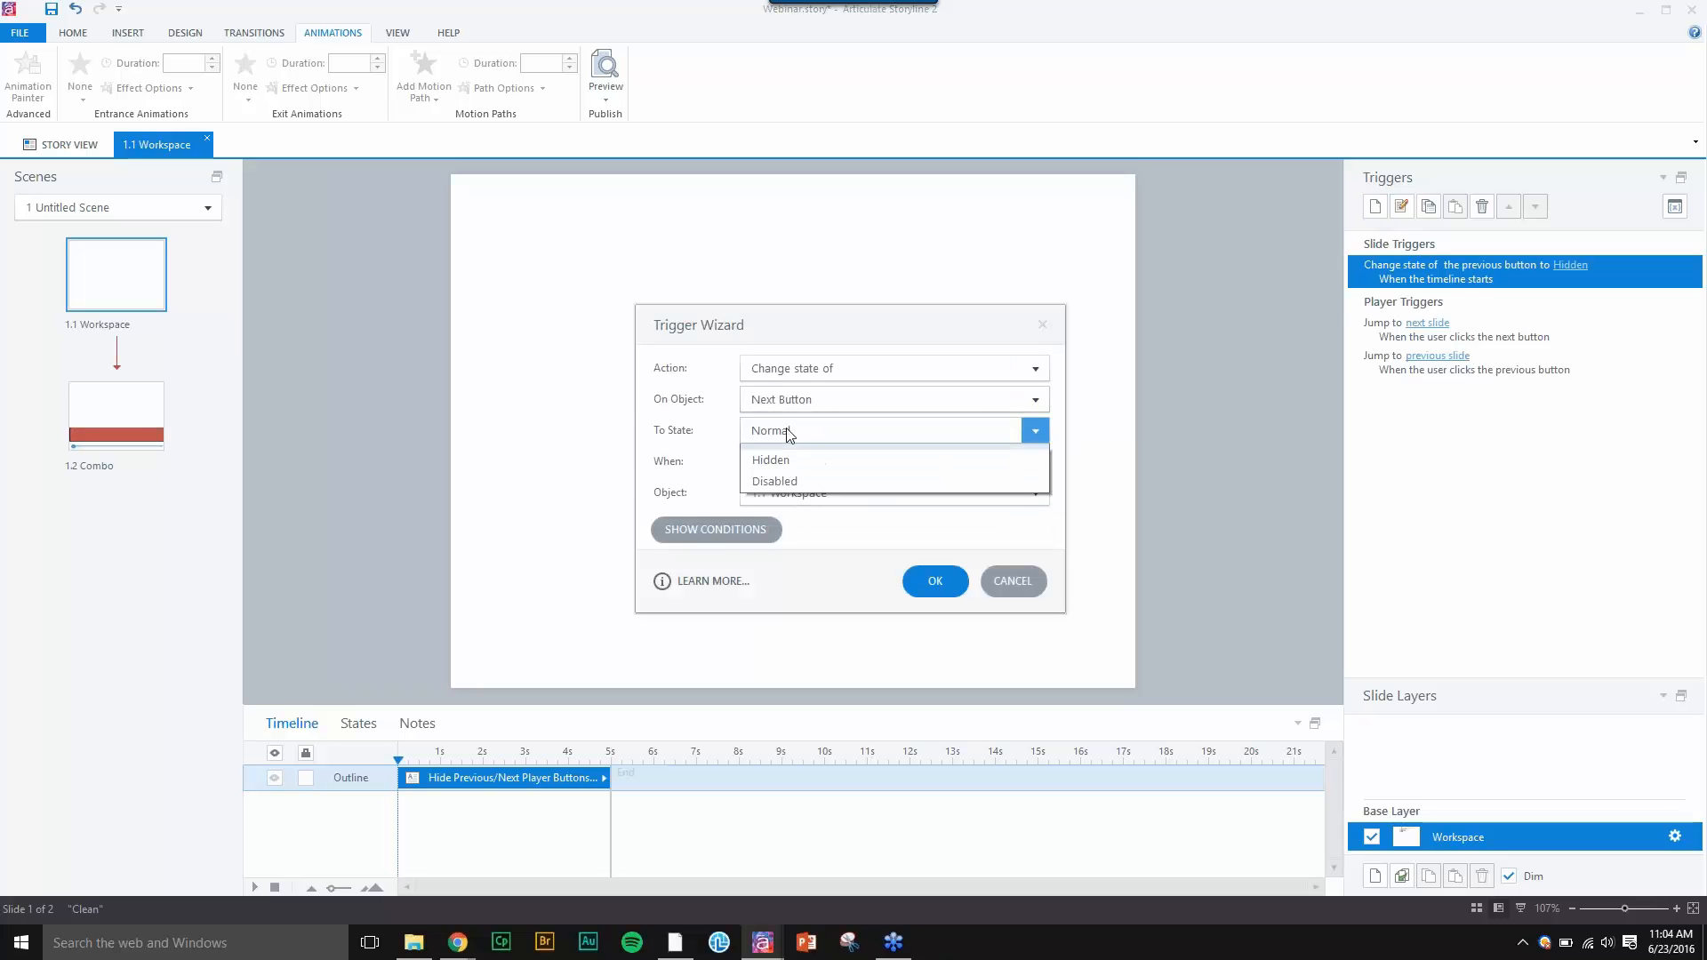
{"action": "left_click", "coordinate": [775, 472]}
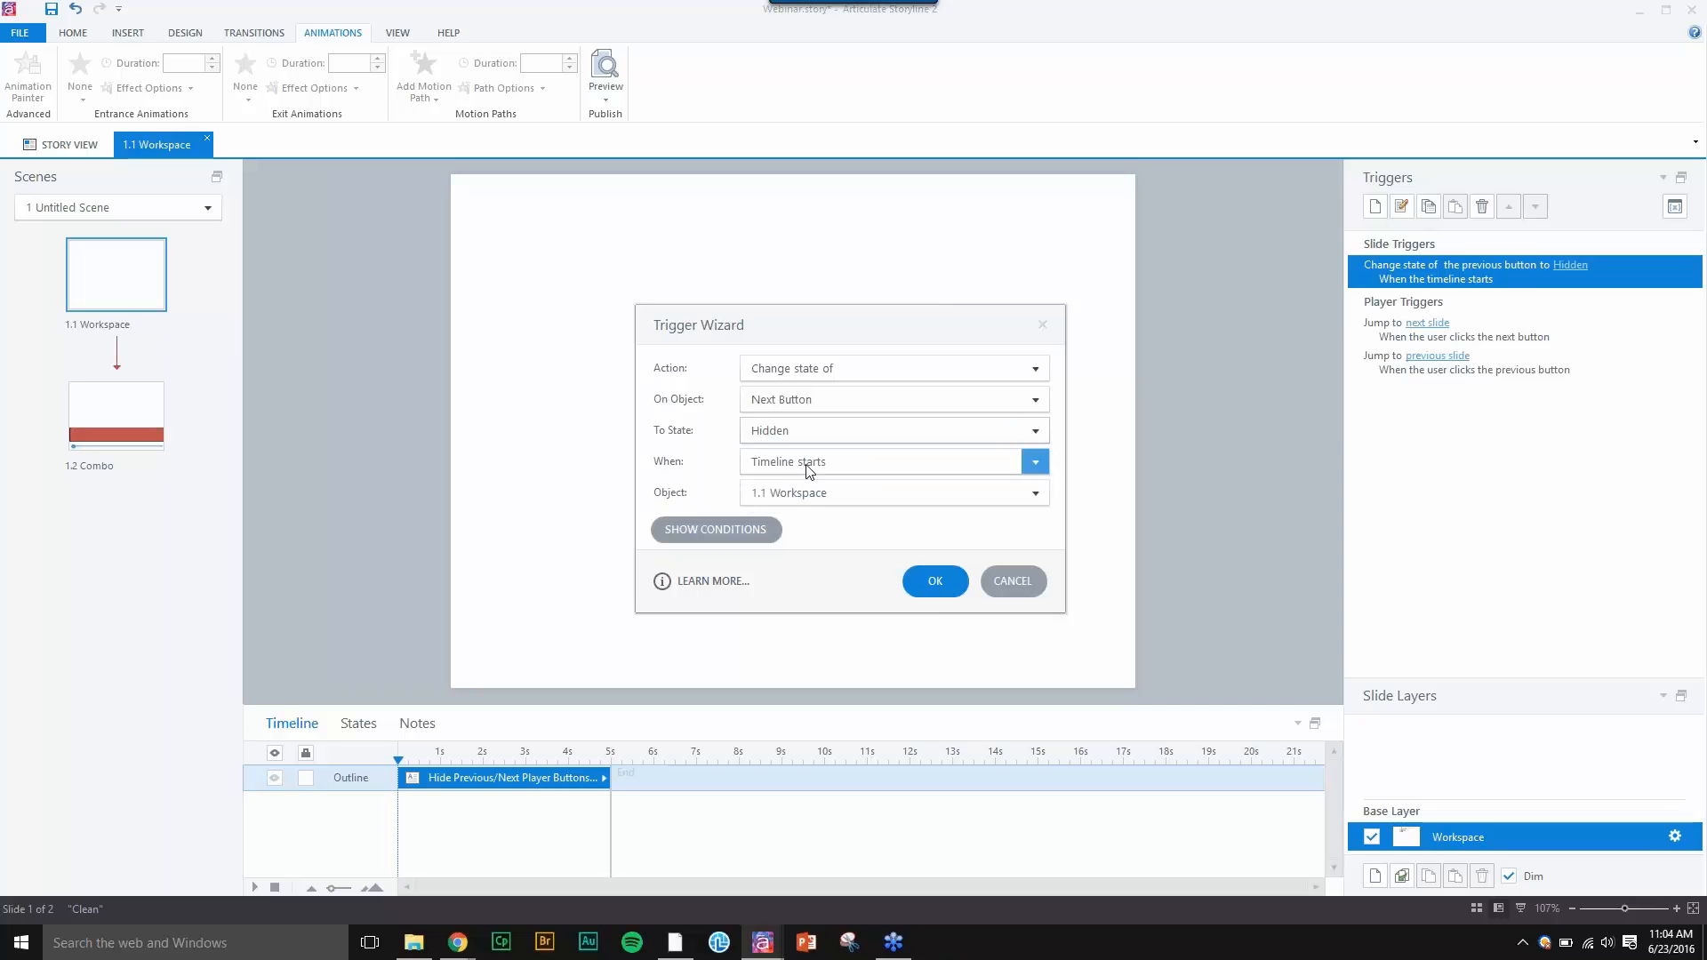
{"action": "left_click", "coordinate": [925, 577]}
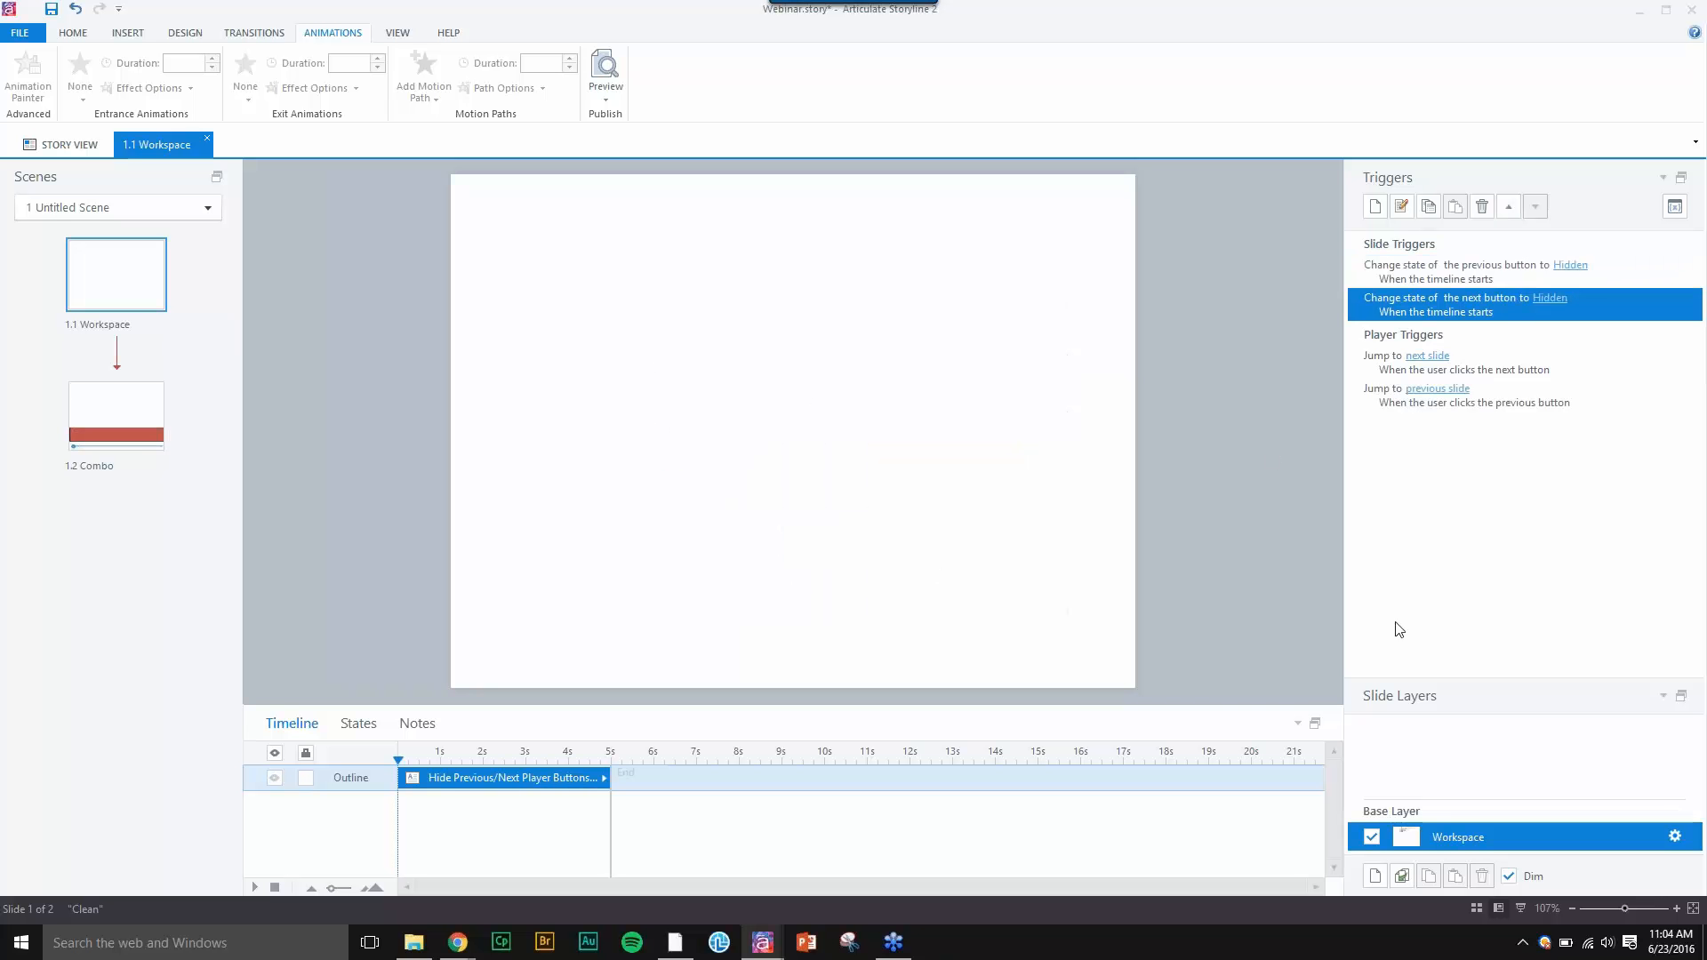
- Preview the project from the Workspace slide to check the player's navigation buttons
{"action": "left_click", "coordinate": [1525, 906]}
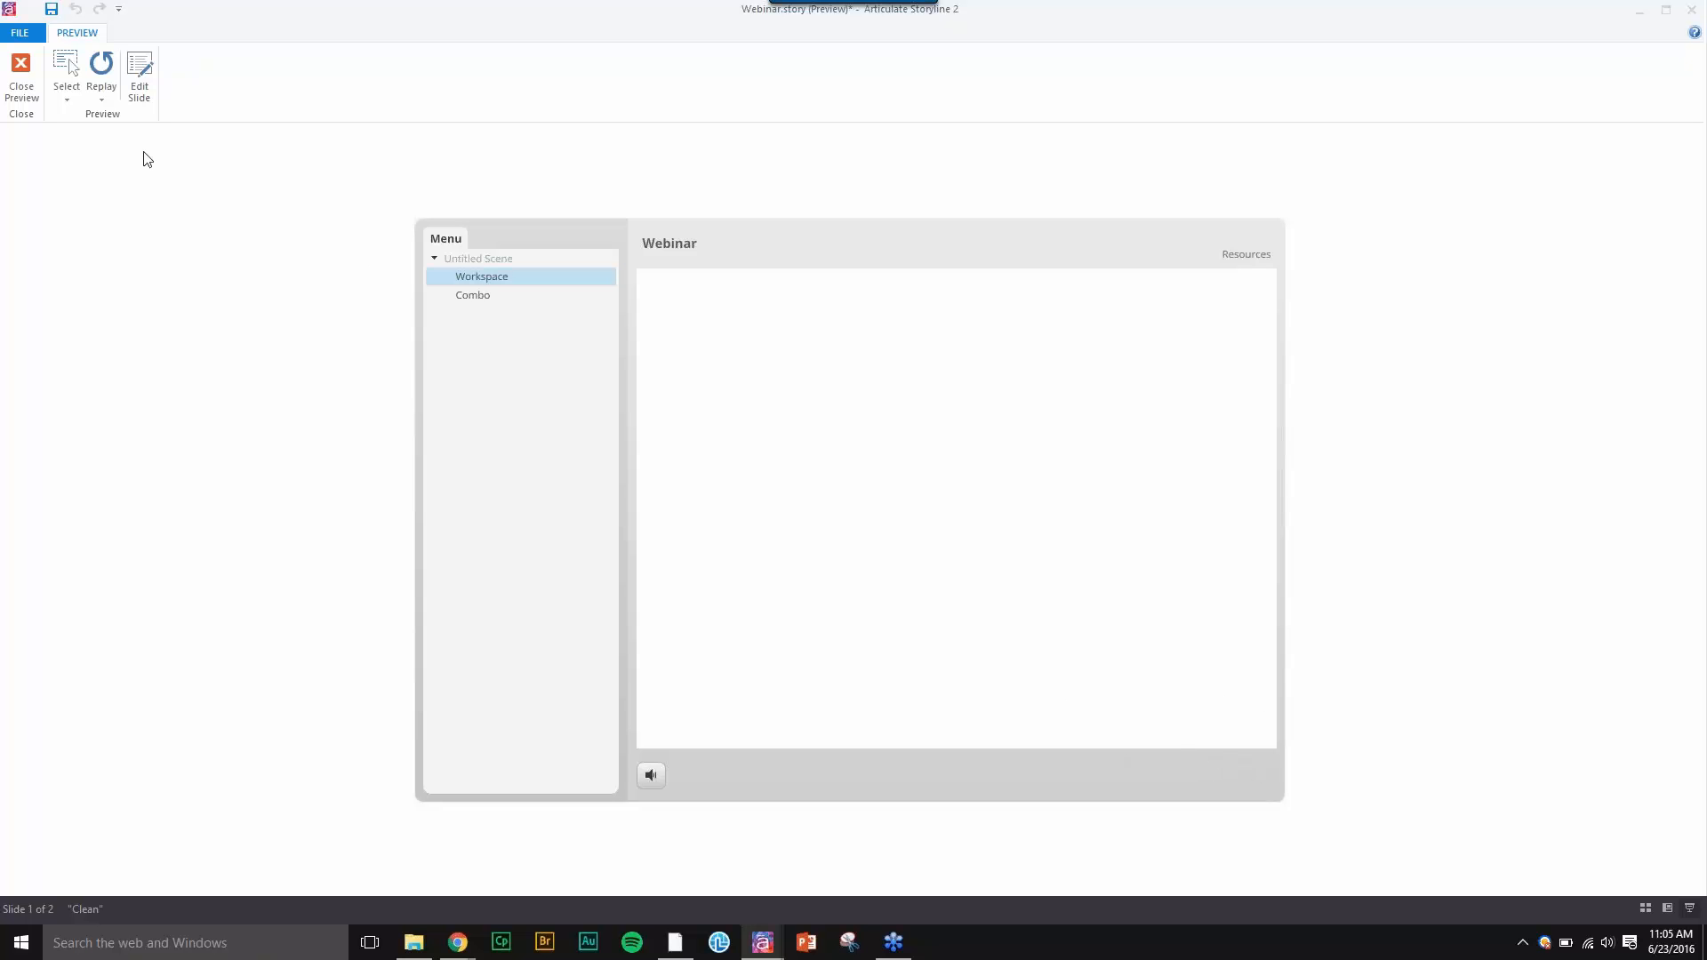
- Close the preview, strike through "Hide Previous/Next Player Buttons" in the outline, and hide the Outline text box again
{"action": "left_click", "coordinate": [39, 80]}
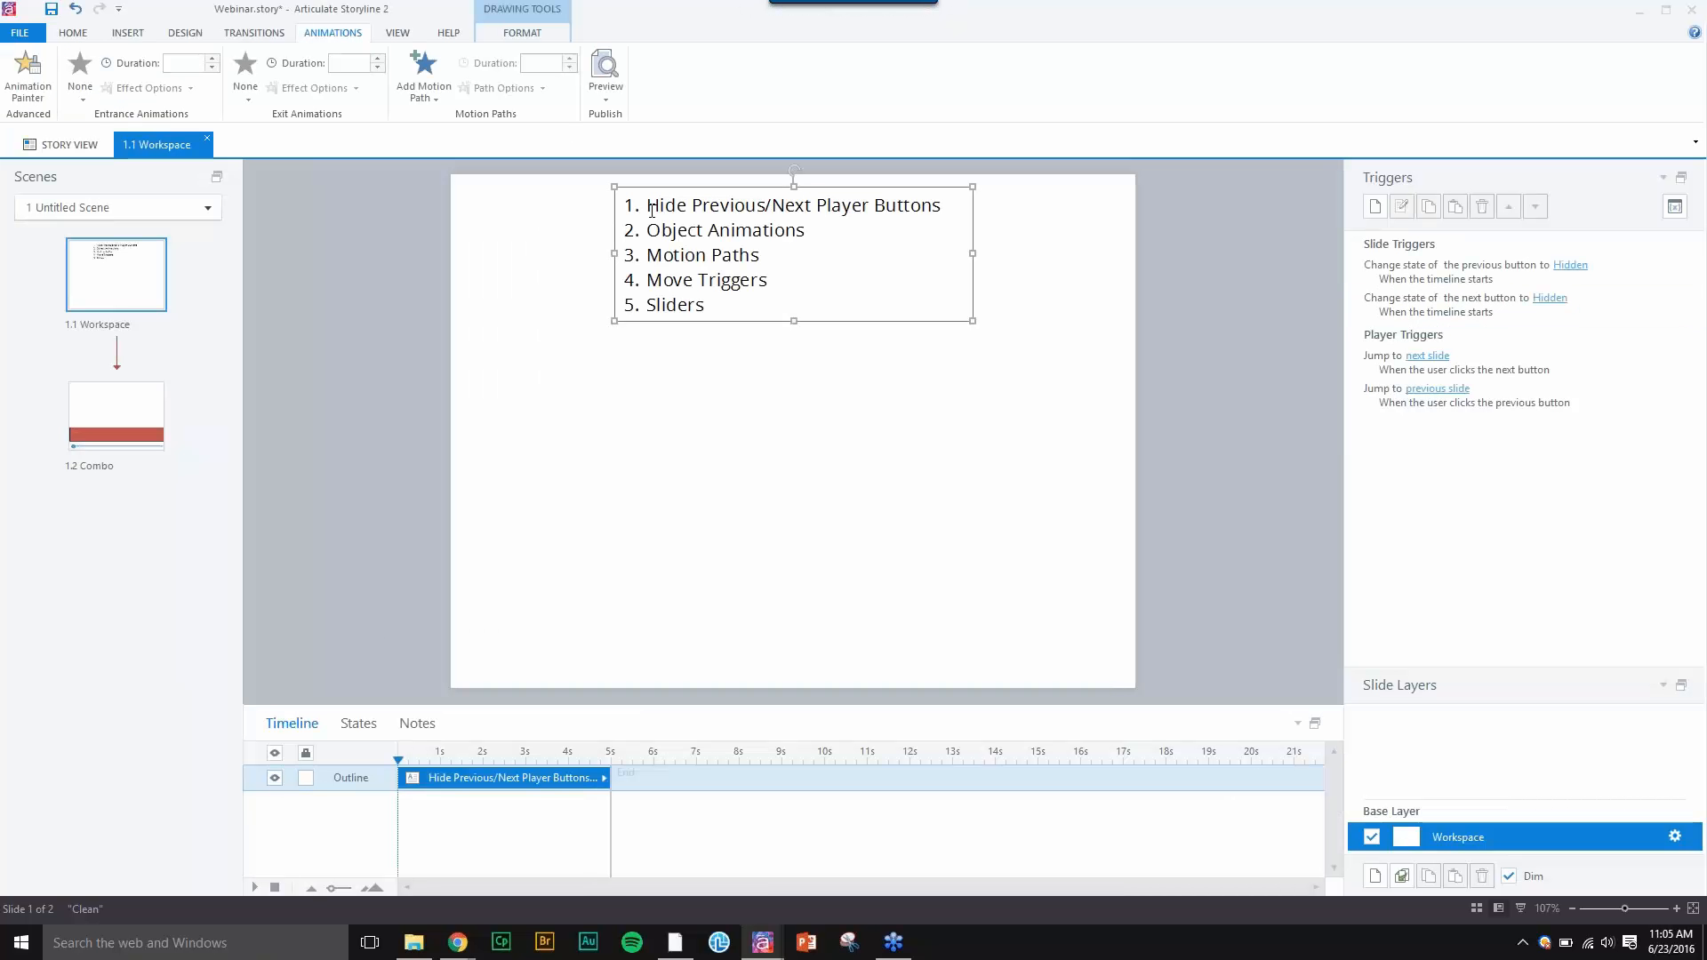
{"action": "left_click_drag", "start_coordinate": [845, 203], "coordinate": [943, 206]}
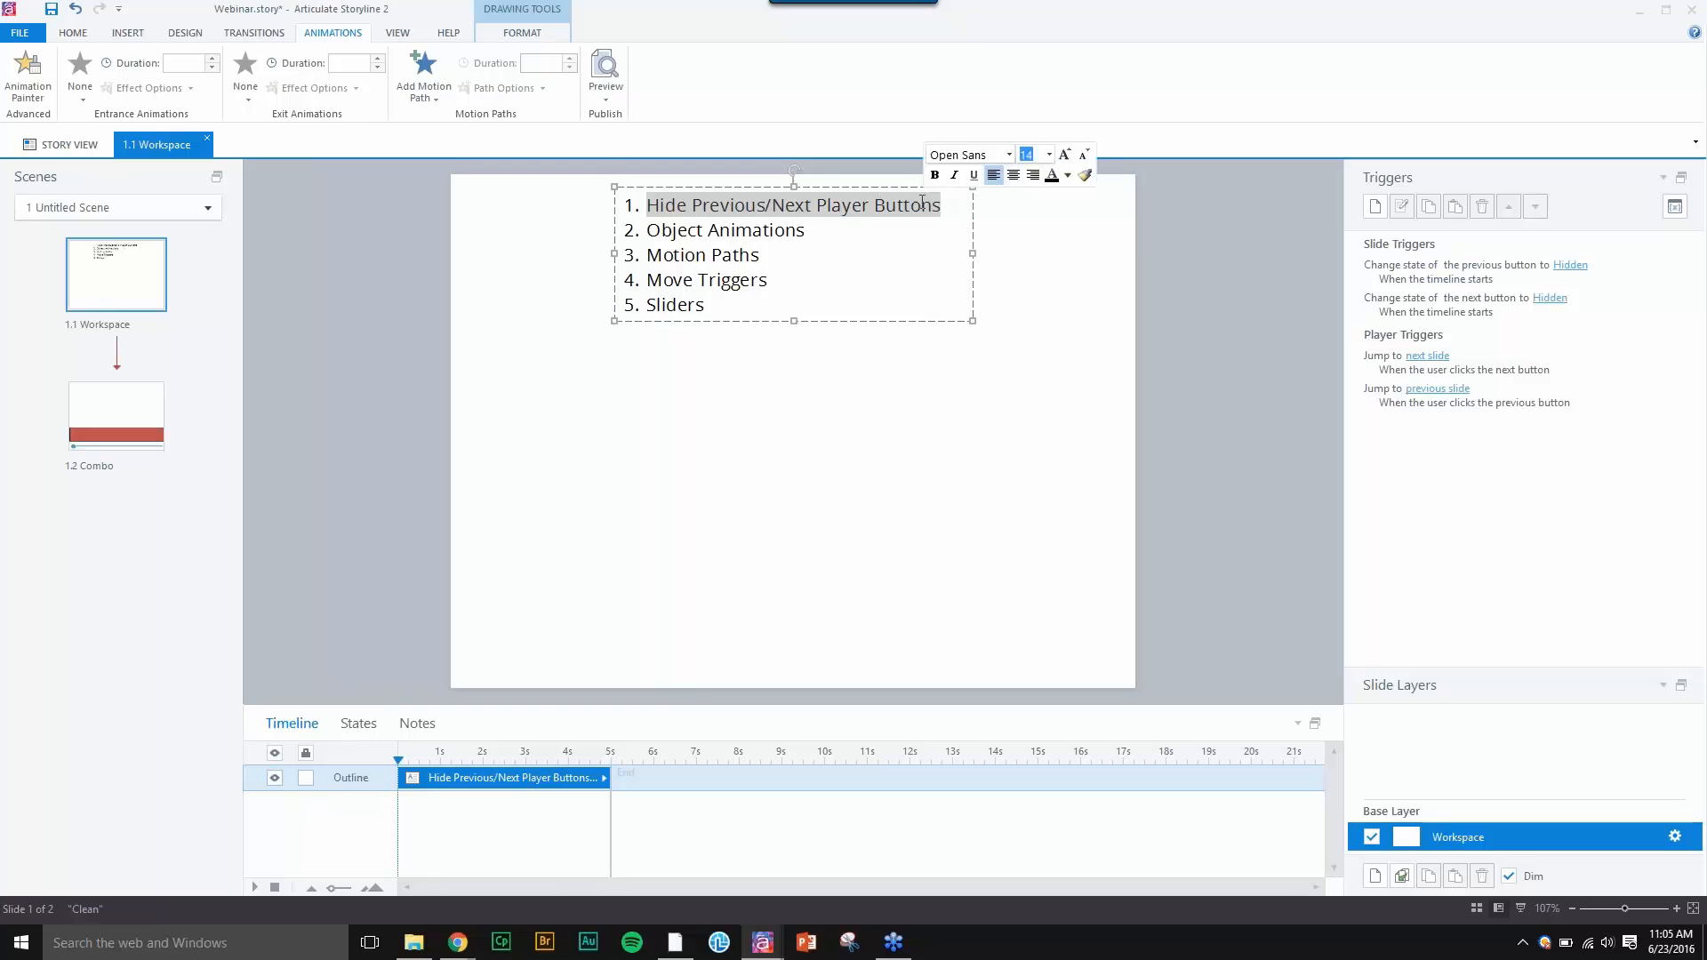
{"action": "left_click", "coordinate": [76, 37]}
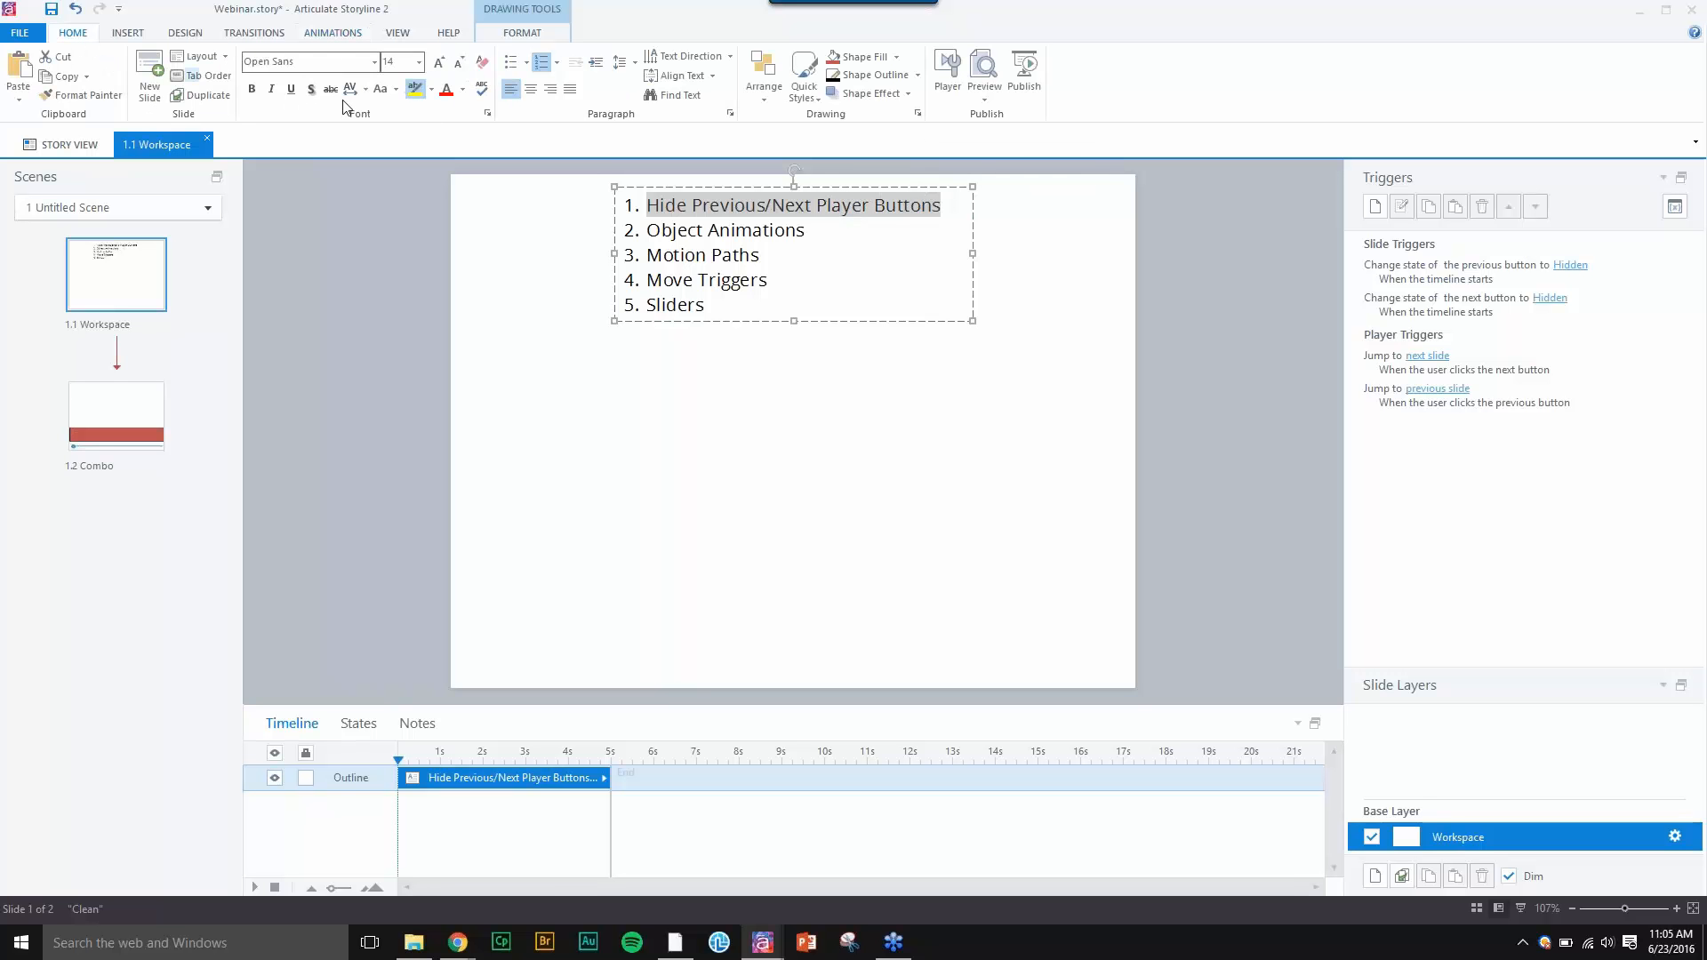
{"action": "left_click", "coordinate": [330, 89]}
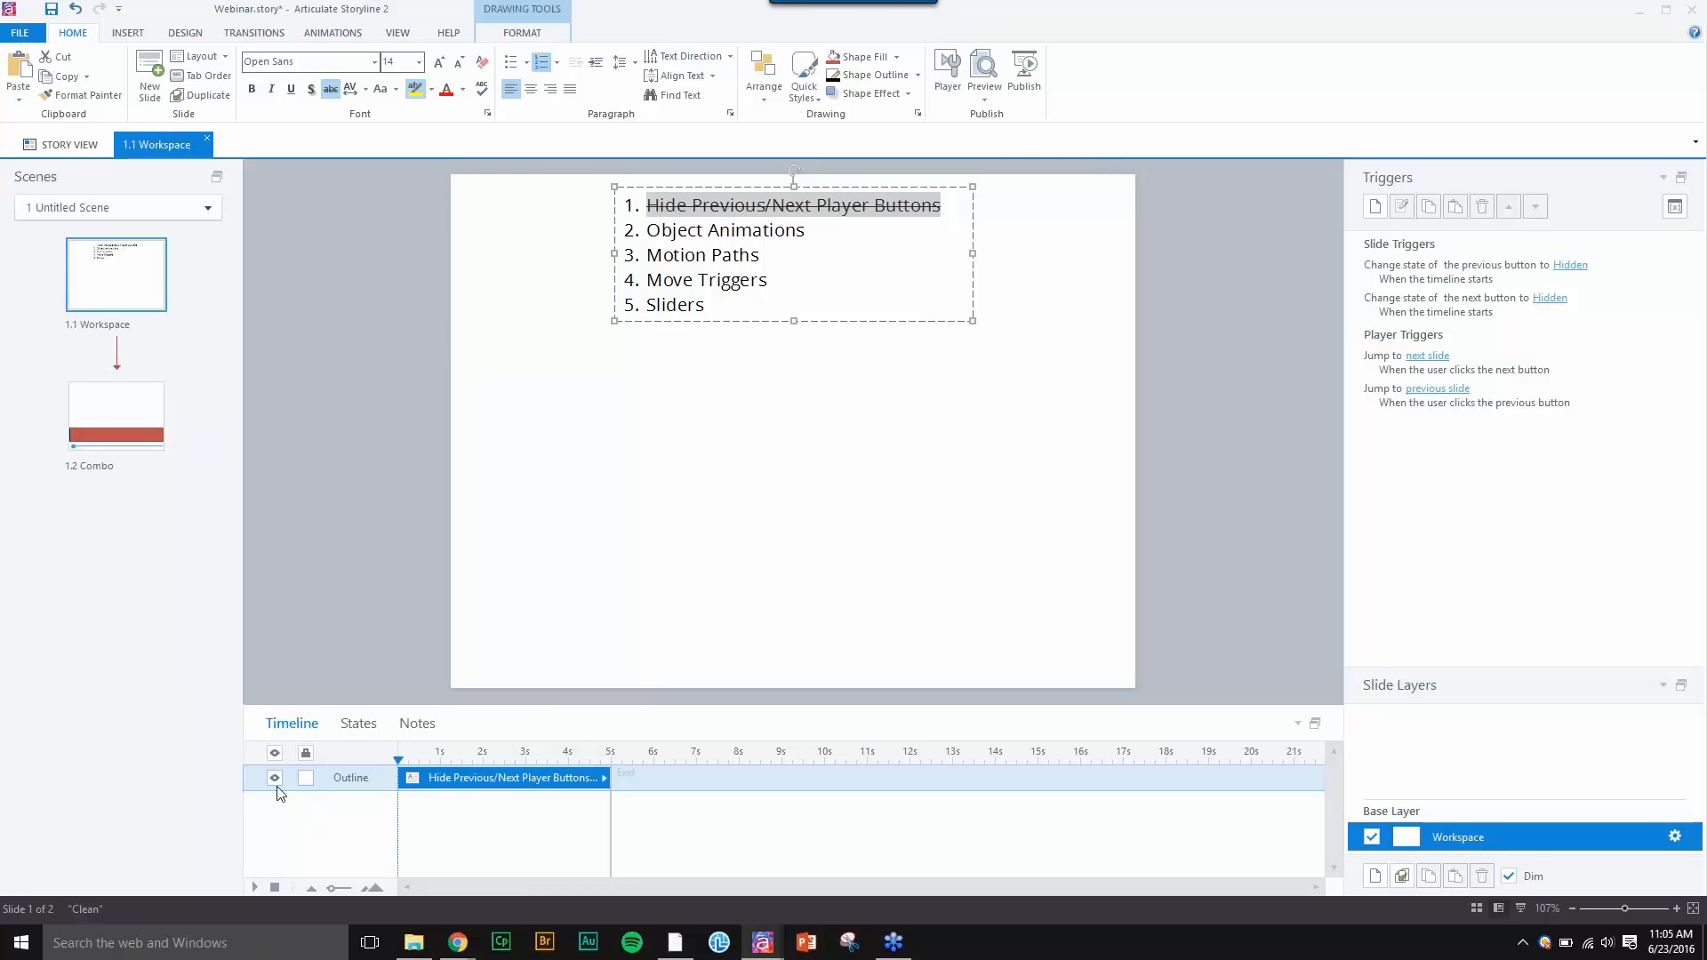
{"action": "left_click", "coordinate": [275, 780]}
- Draw a plain rectangle near the middle of the Workspace slide
{"action": "left_click", "coordinate": [138, 36]}
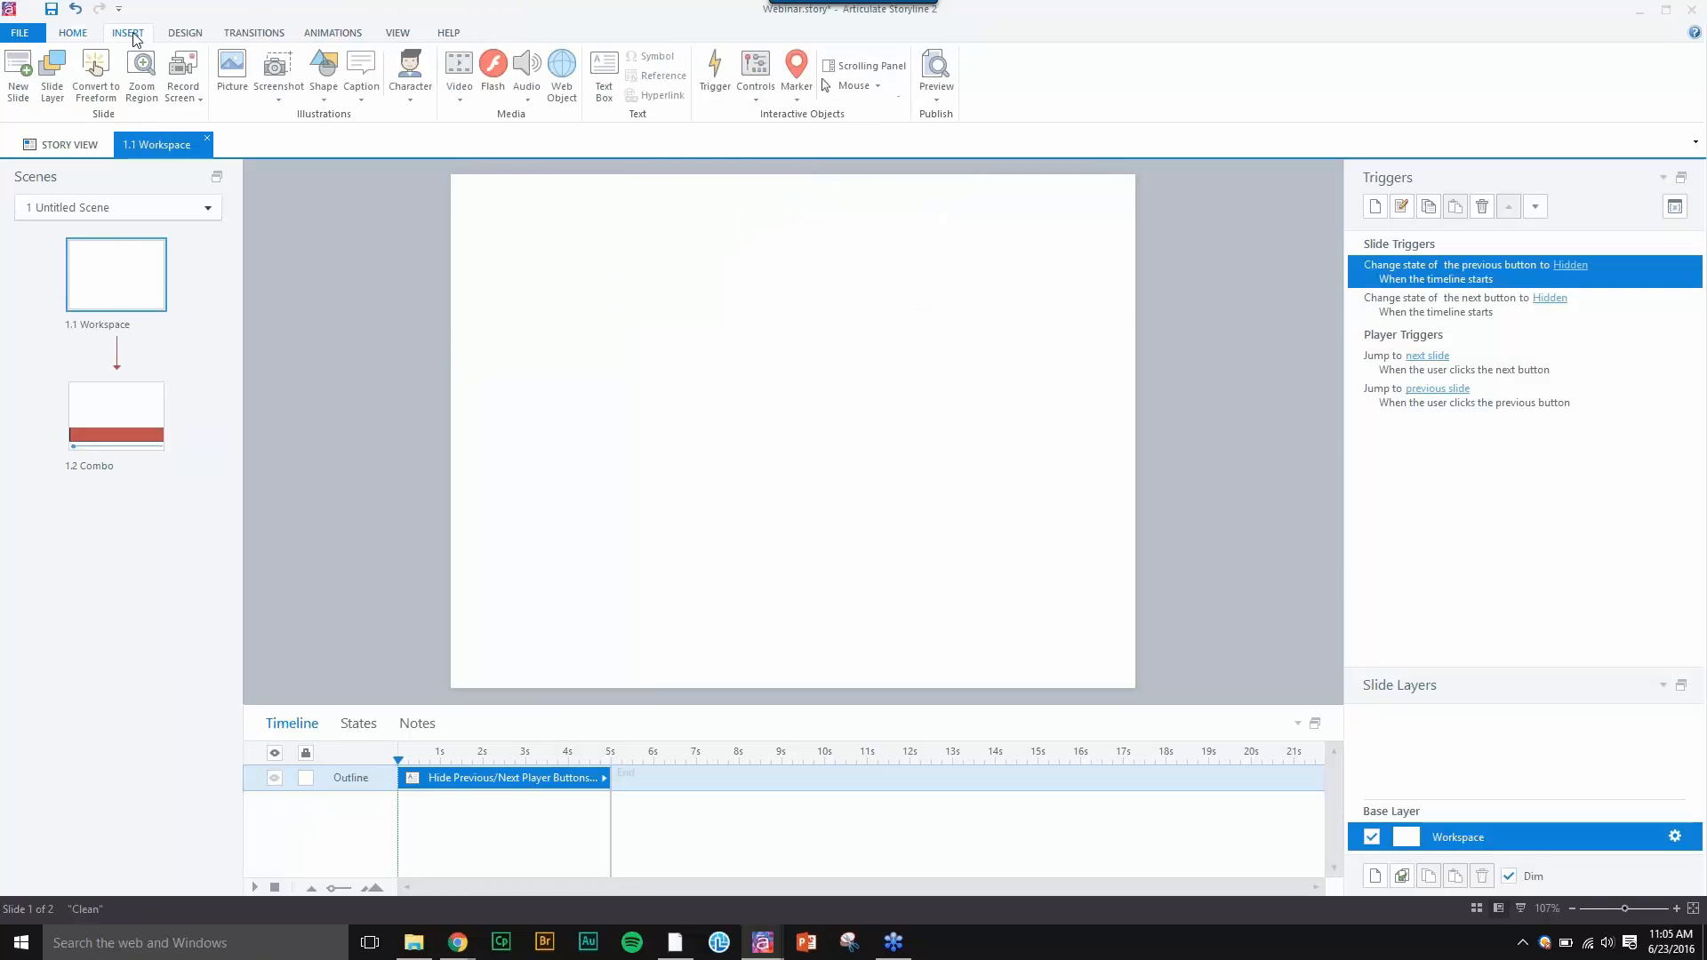
{"action": "left_click", "coordinate": [324, 71]}
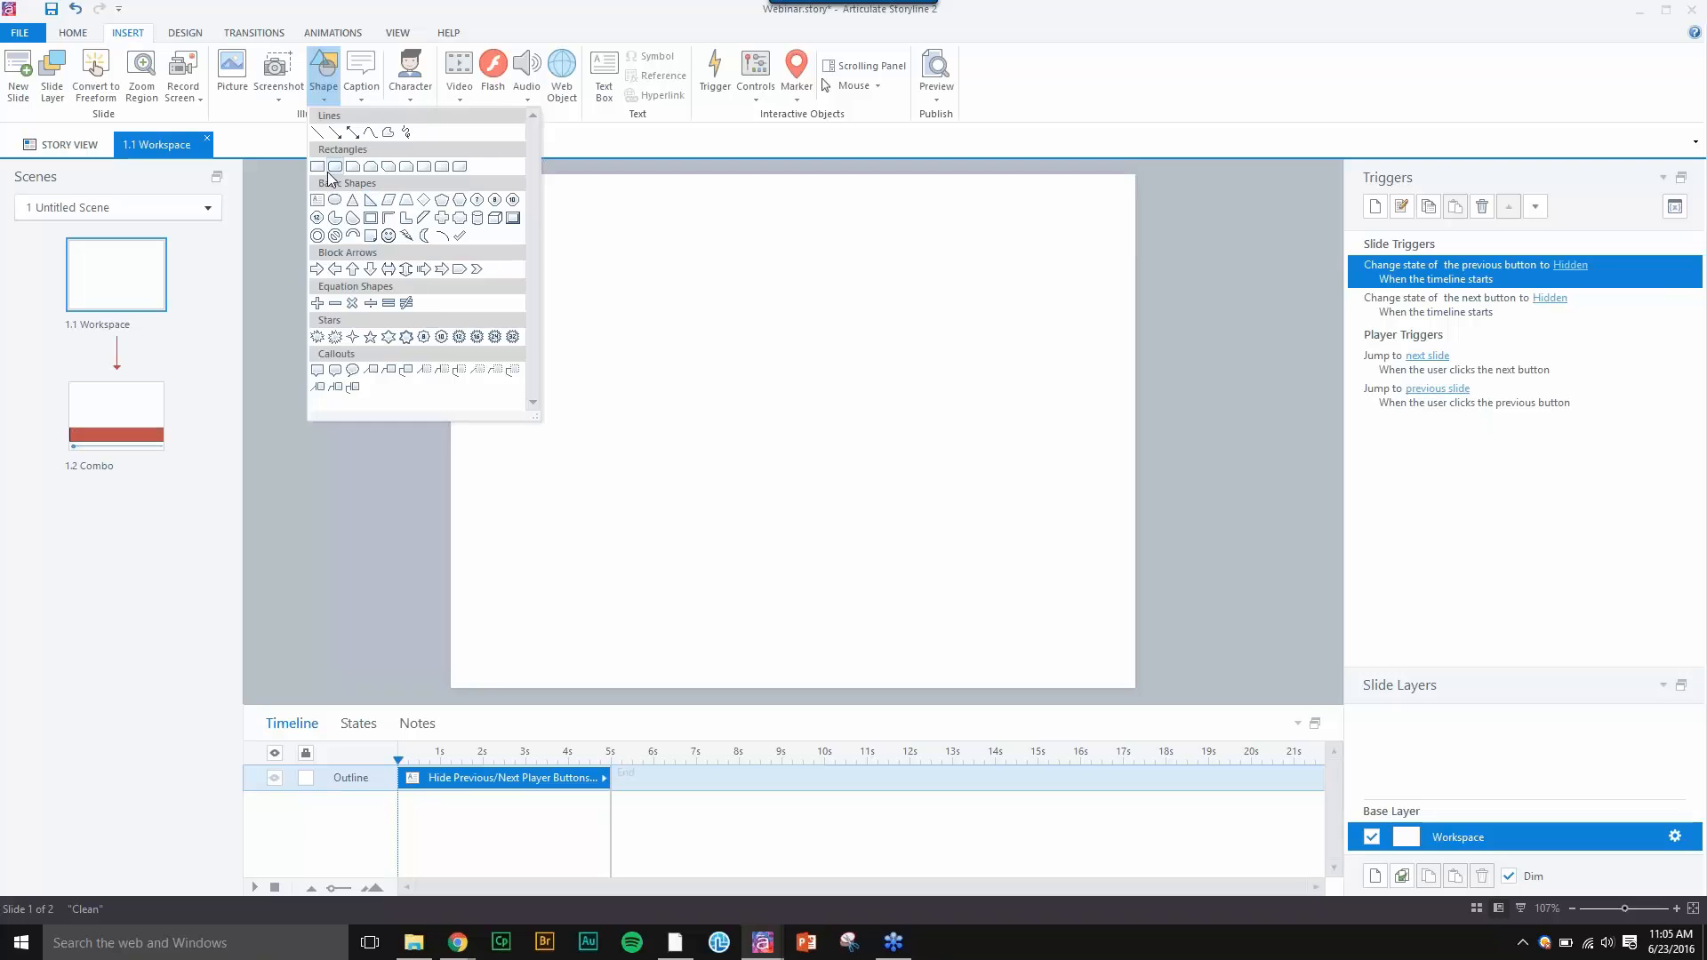
{"action": "left_click", "coordinate": [318, 166]}
{"action": "left_click_drag", "start_coordinate": [694, 317], "coordinate": [923, 485]}
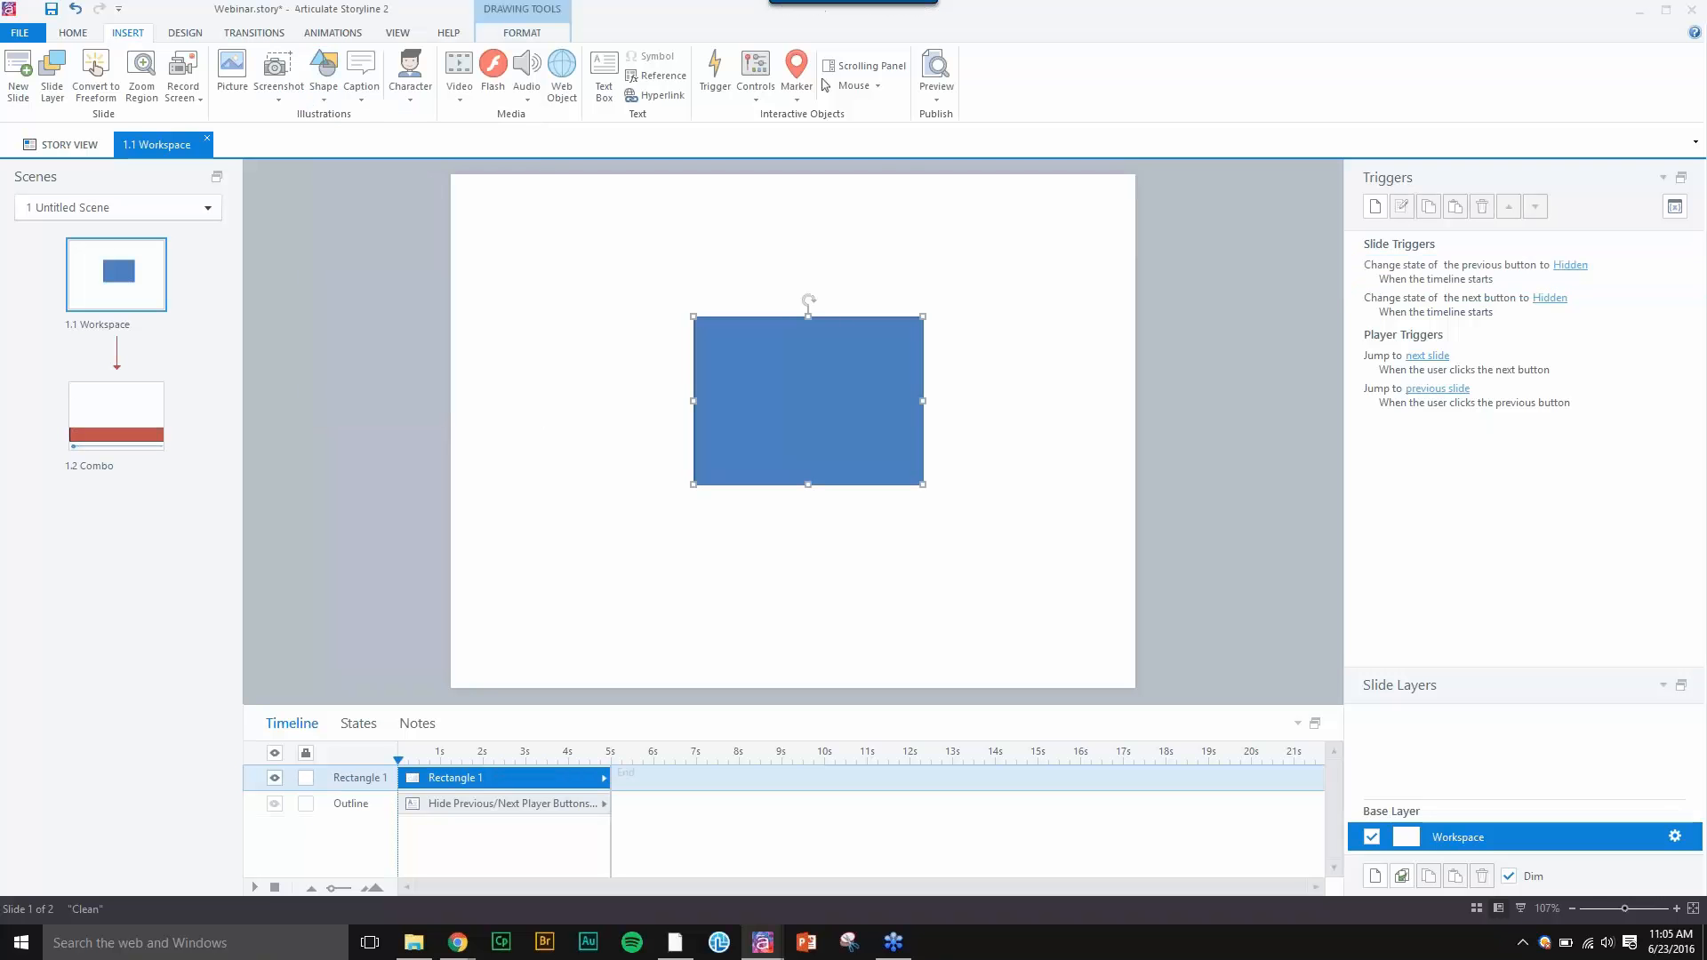
- Apply the Grow & Spin entrance animation to the rectangle
{"action": "left_click", "coordinate": [62, 33]}
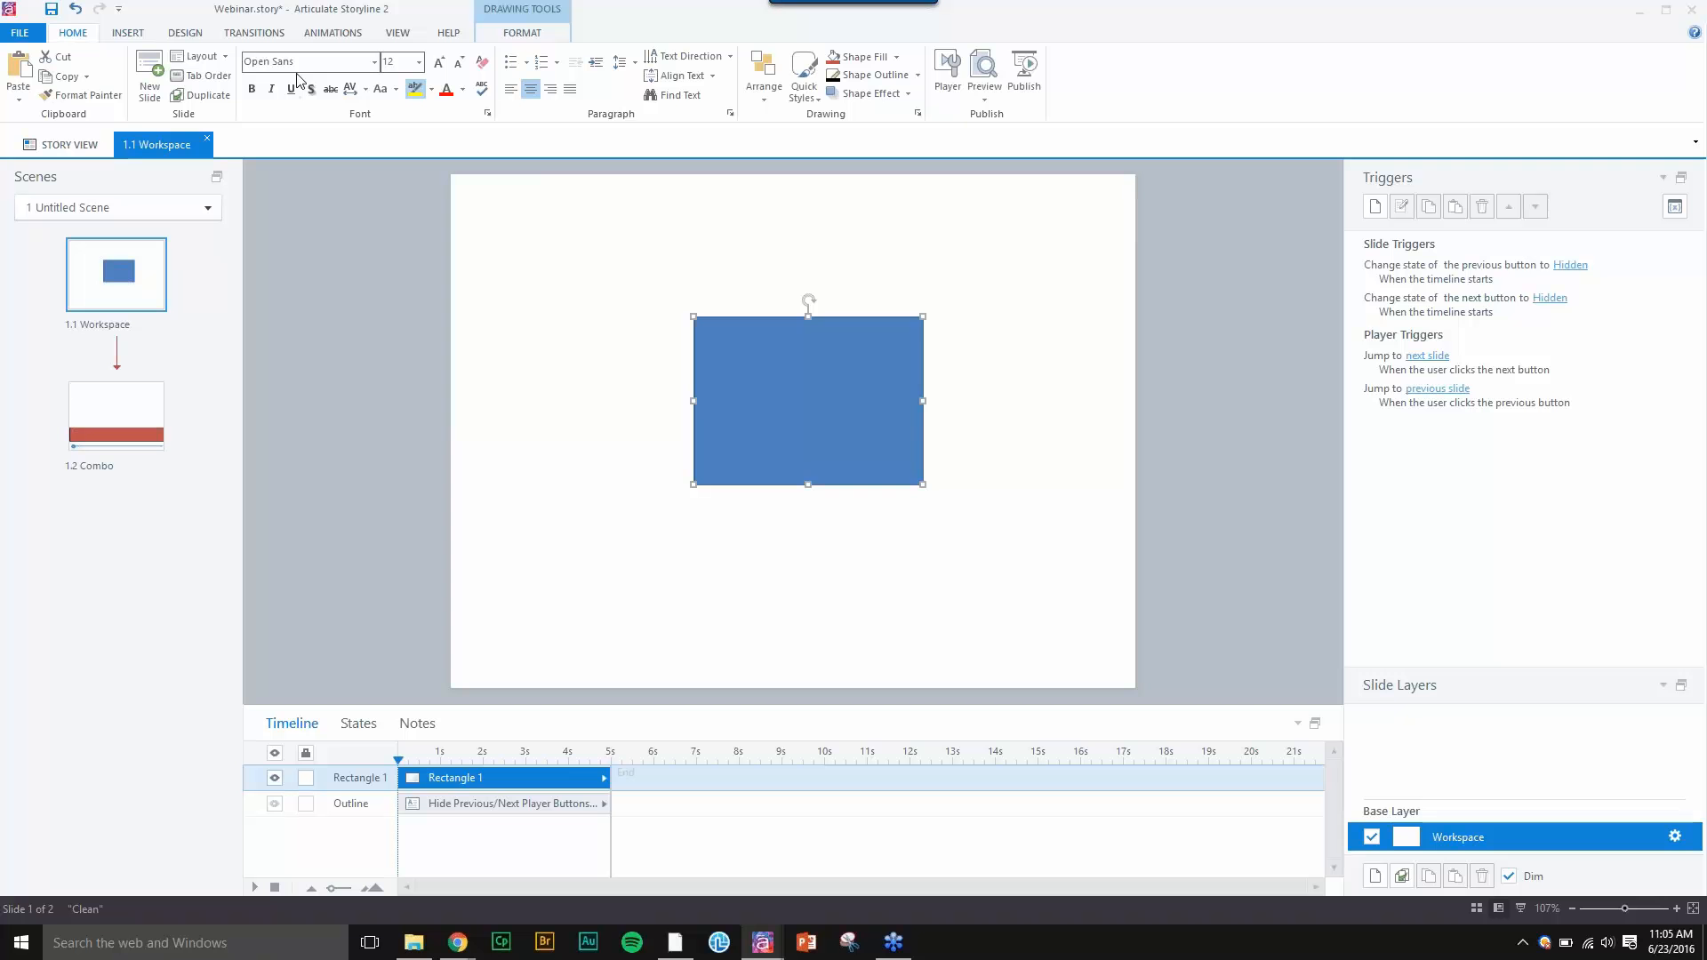
{"action": "left_click", "coordinate": [338, 34]}
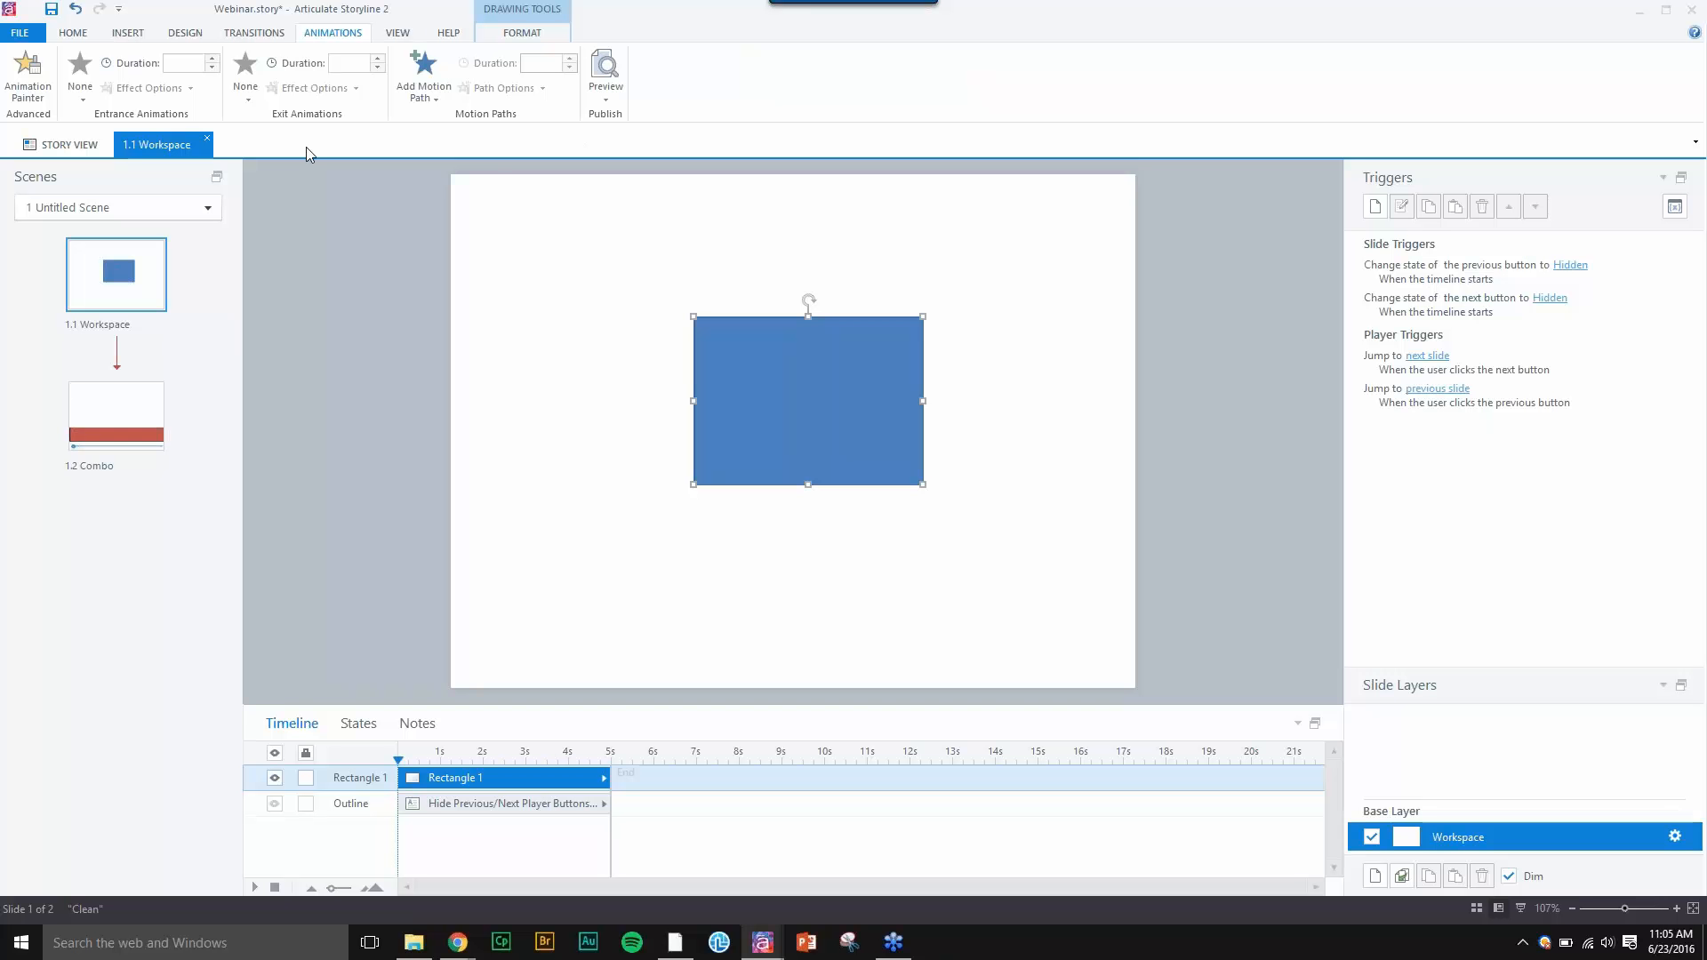
{"action": "left_click", "coordinate": [80, 84]}
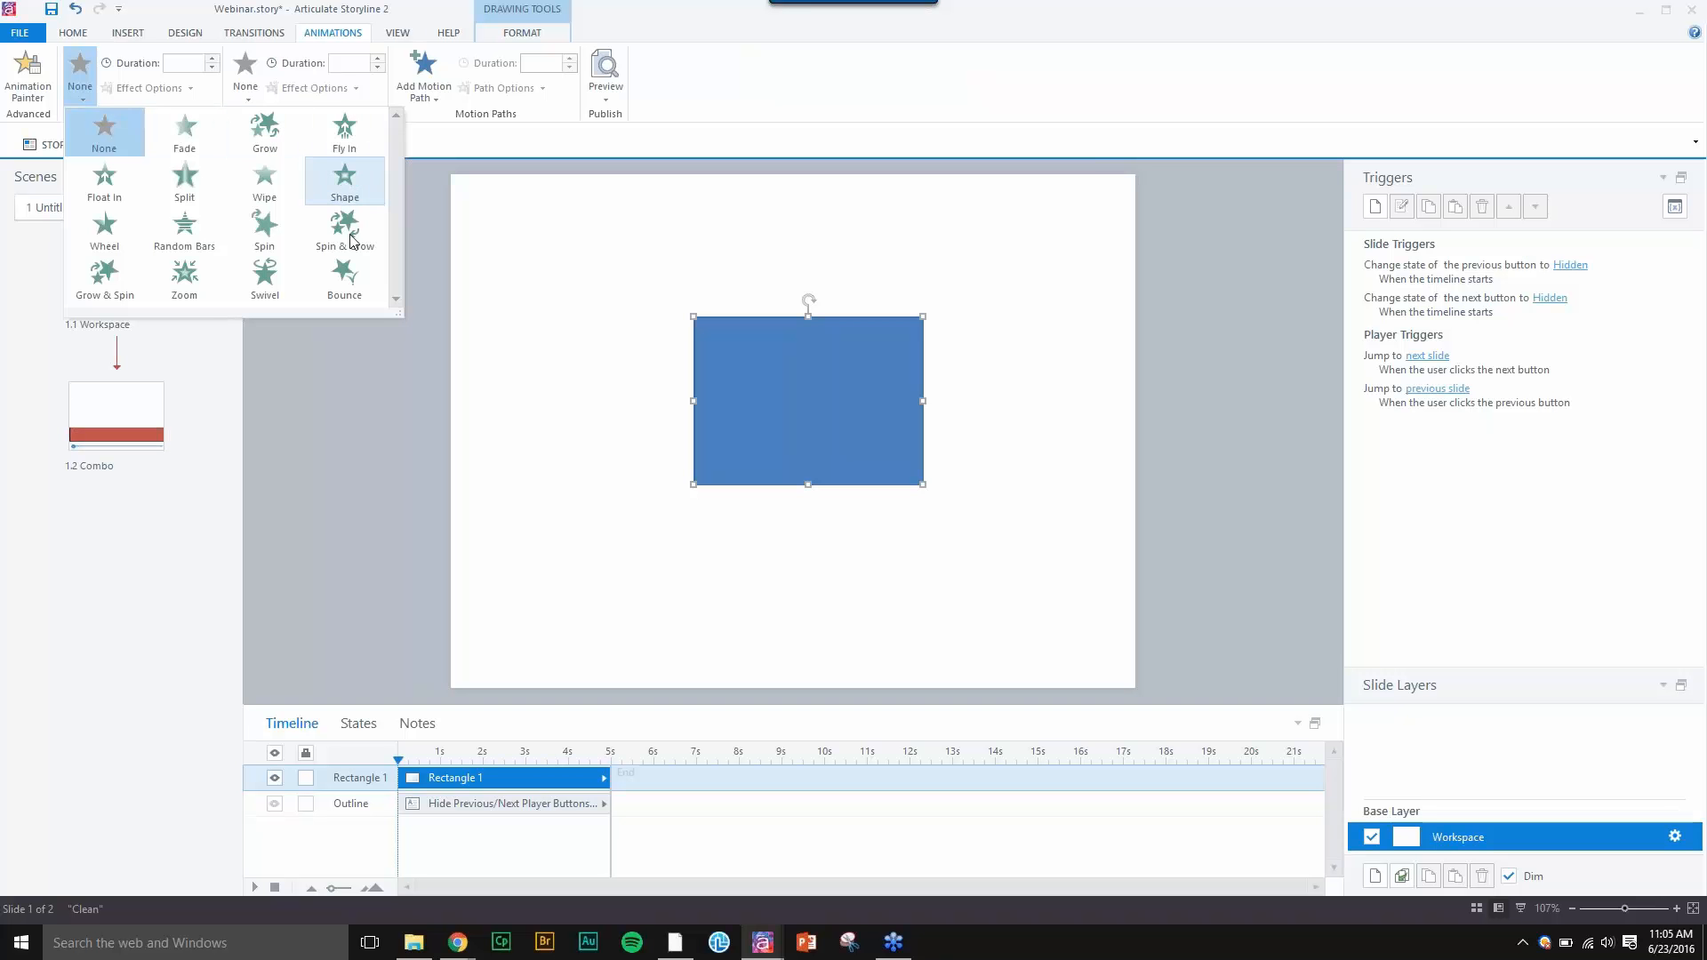
{"action": "left_click", "coordinate": [104, 275]}
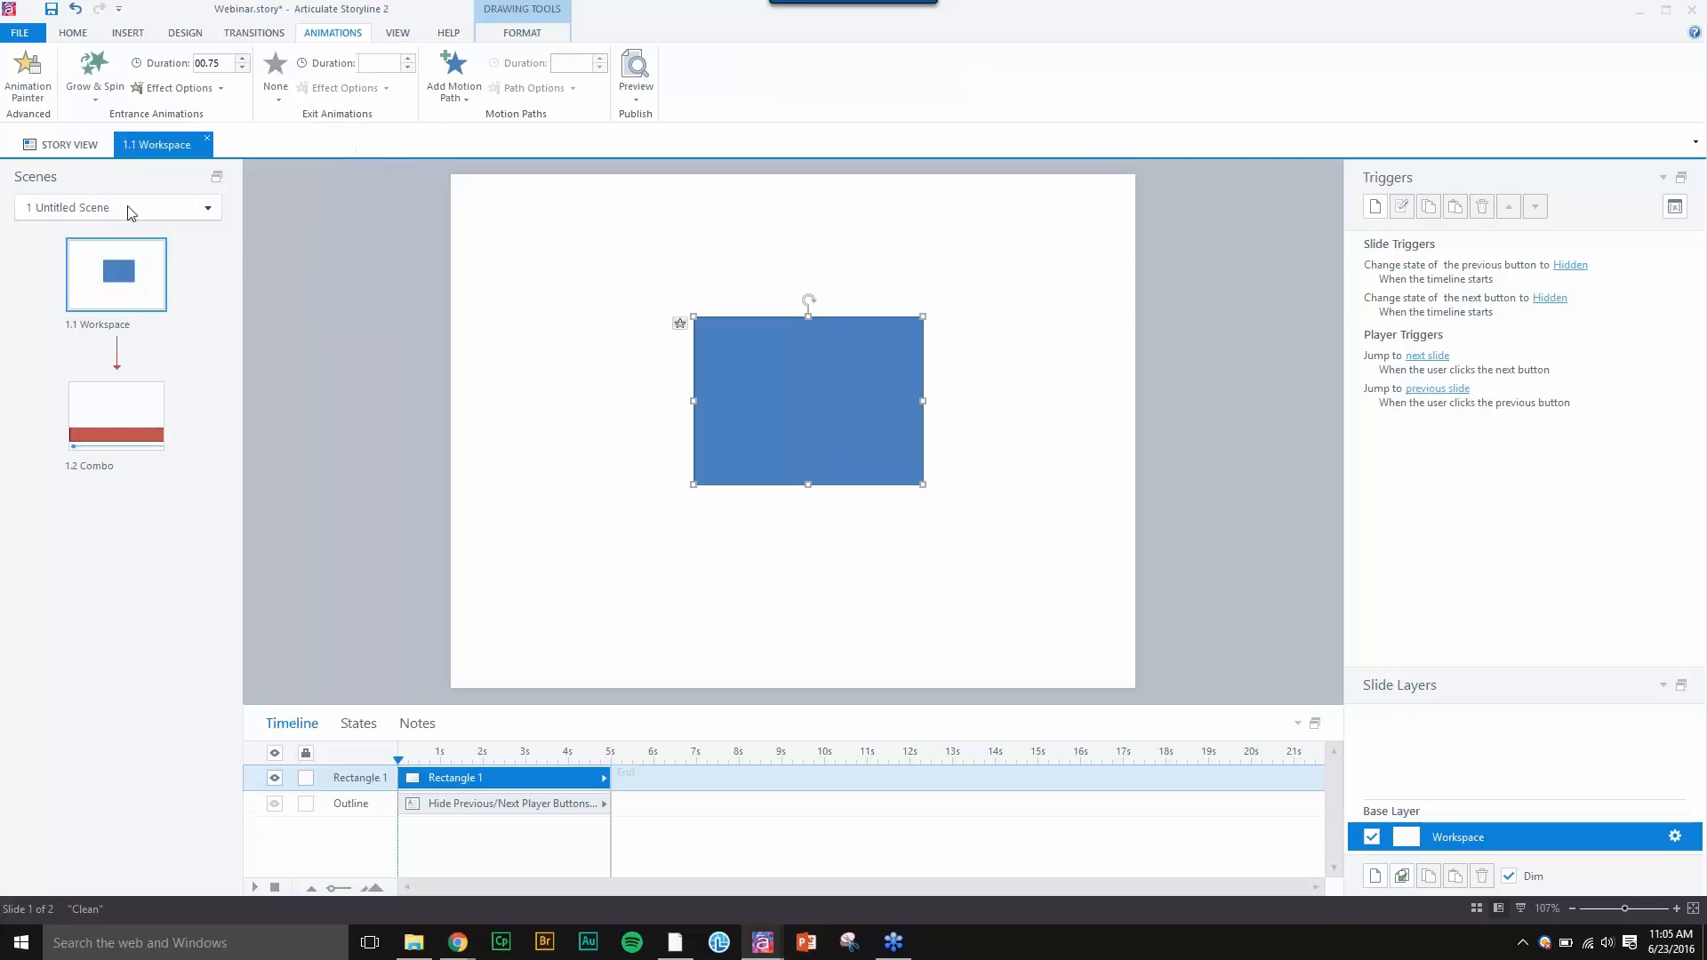
- Try the Fade entrance animation on the rectangle and look through its effect options
{"action": "left_click", "coordinate": [203, 89]}
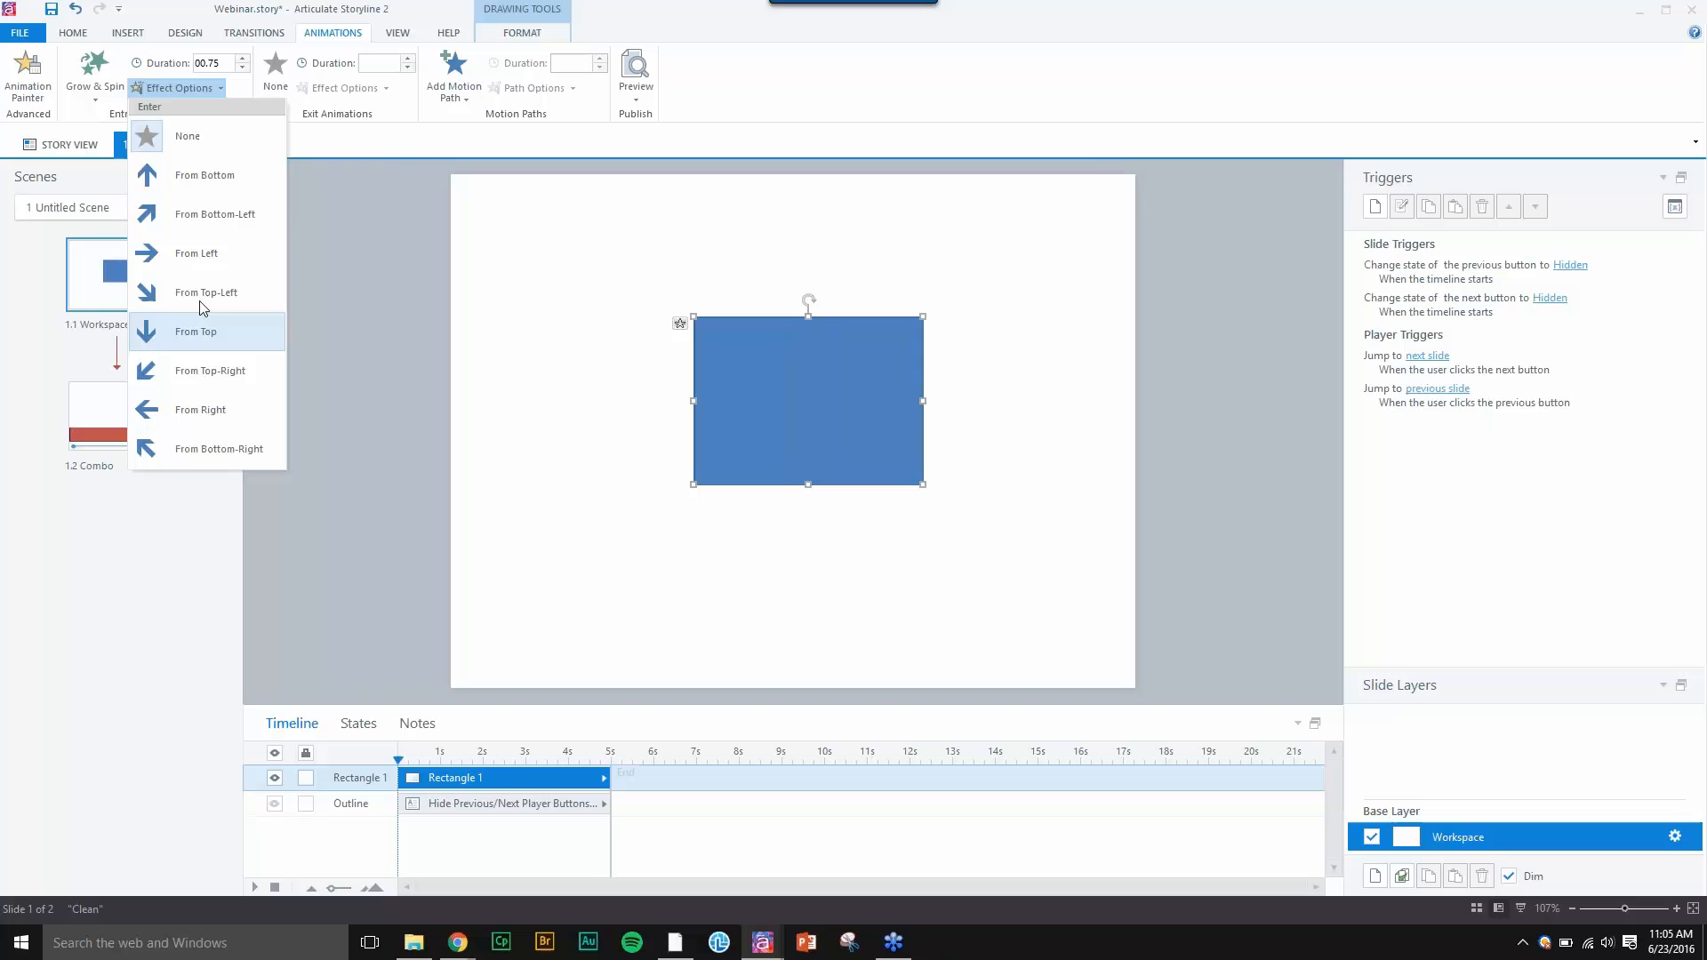
{"action": "left_click", "coordinate": [103, 87]}
{"action": "left_click", "coordinate": [184, 134]}
{"action": "left_click", "coordinate": [123, 86]}
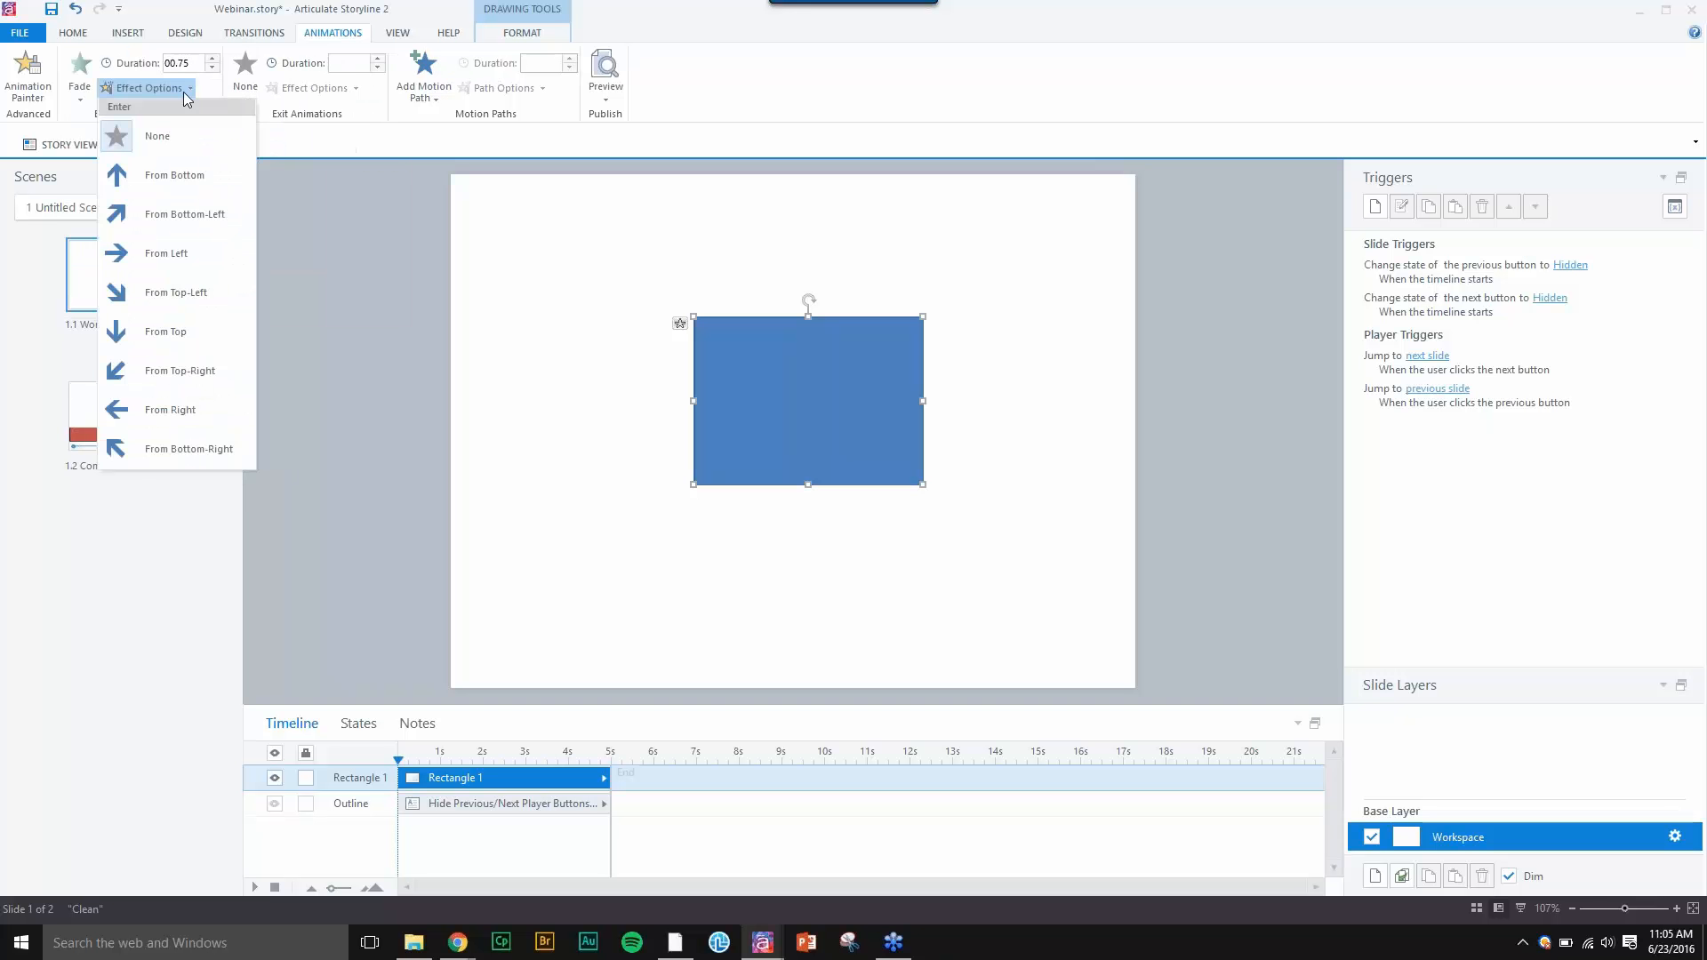
- Set the rectangle's entrance animation back to Grow & Spin, make it enter From Top, and preview the project
{"action": "left_click", "coordinate": [80, 73]}
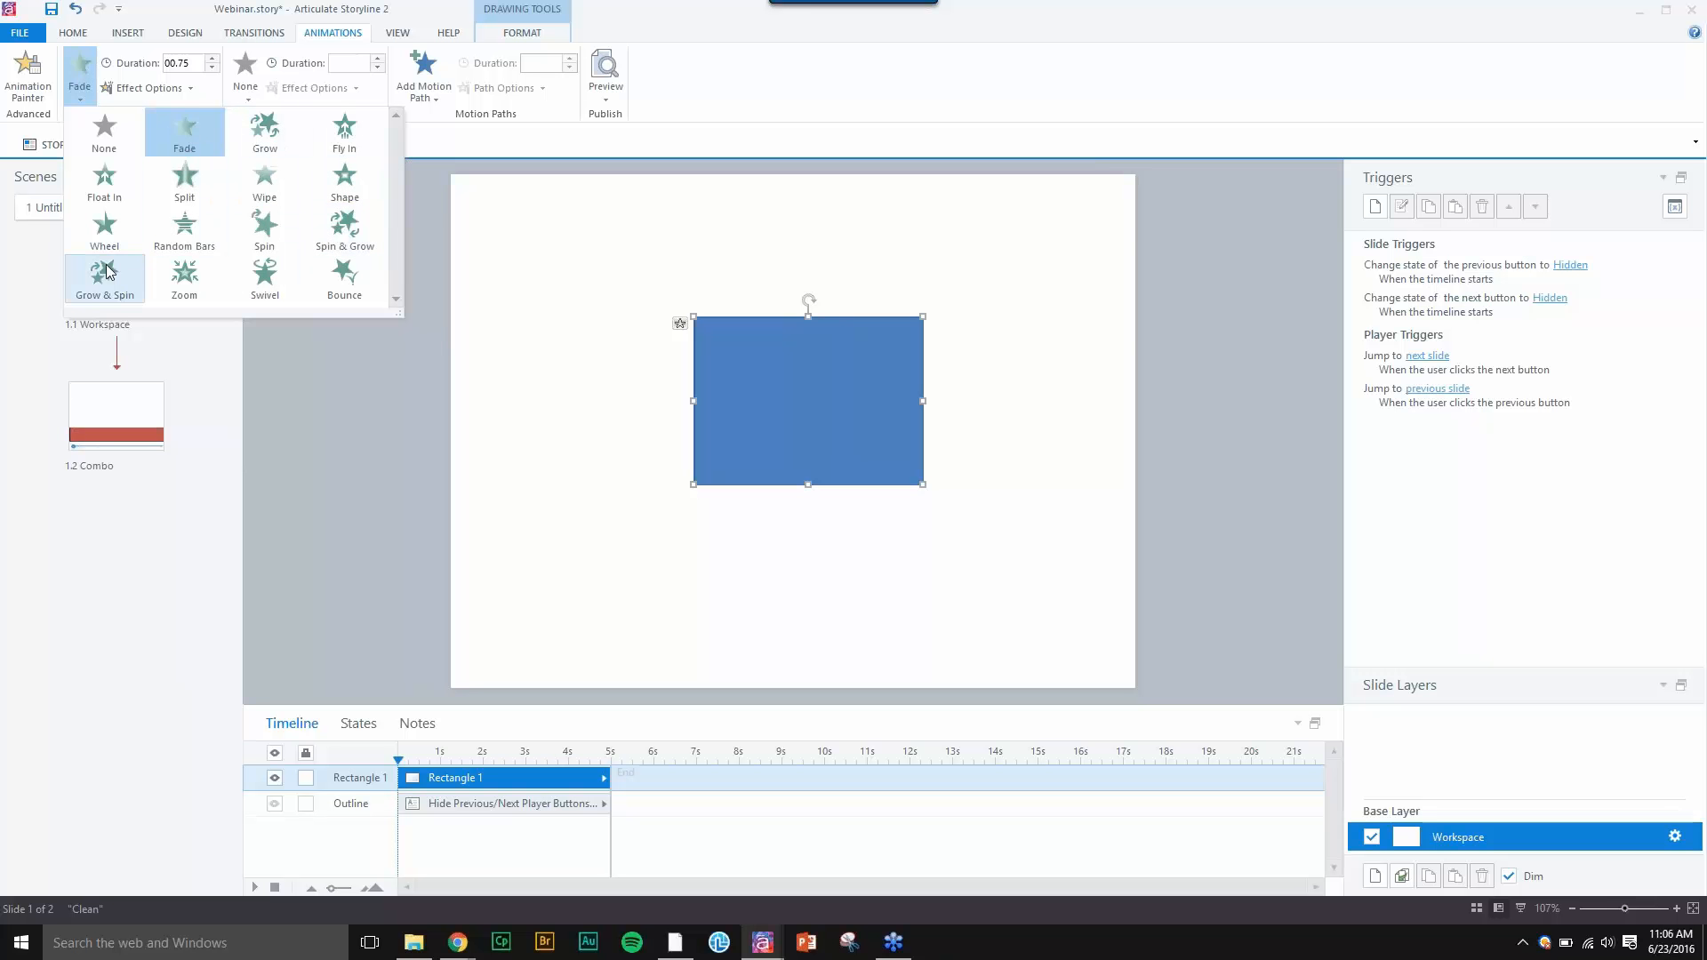
{"action": "key", "text": "Escape"}
{"action": "left_click", "coordinate": [164, 88]}
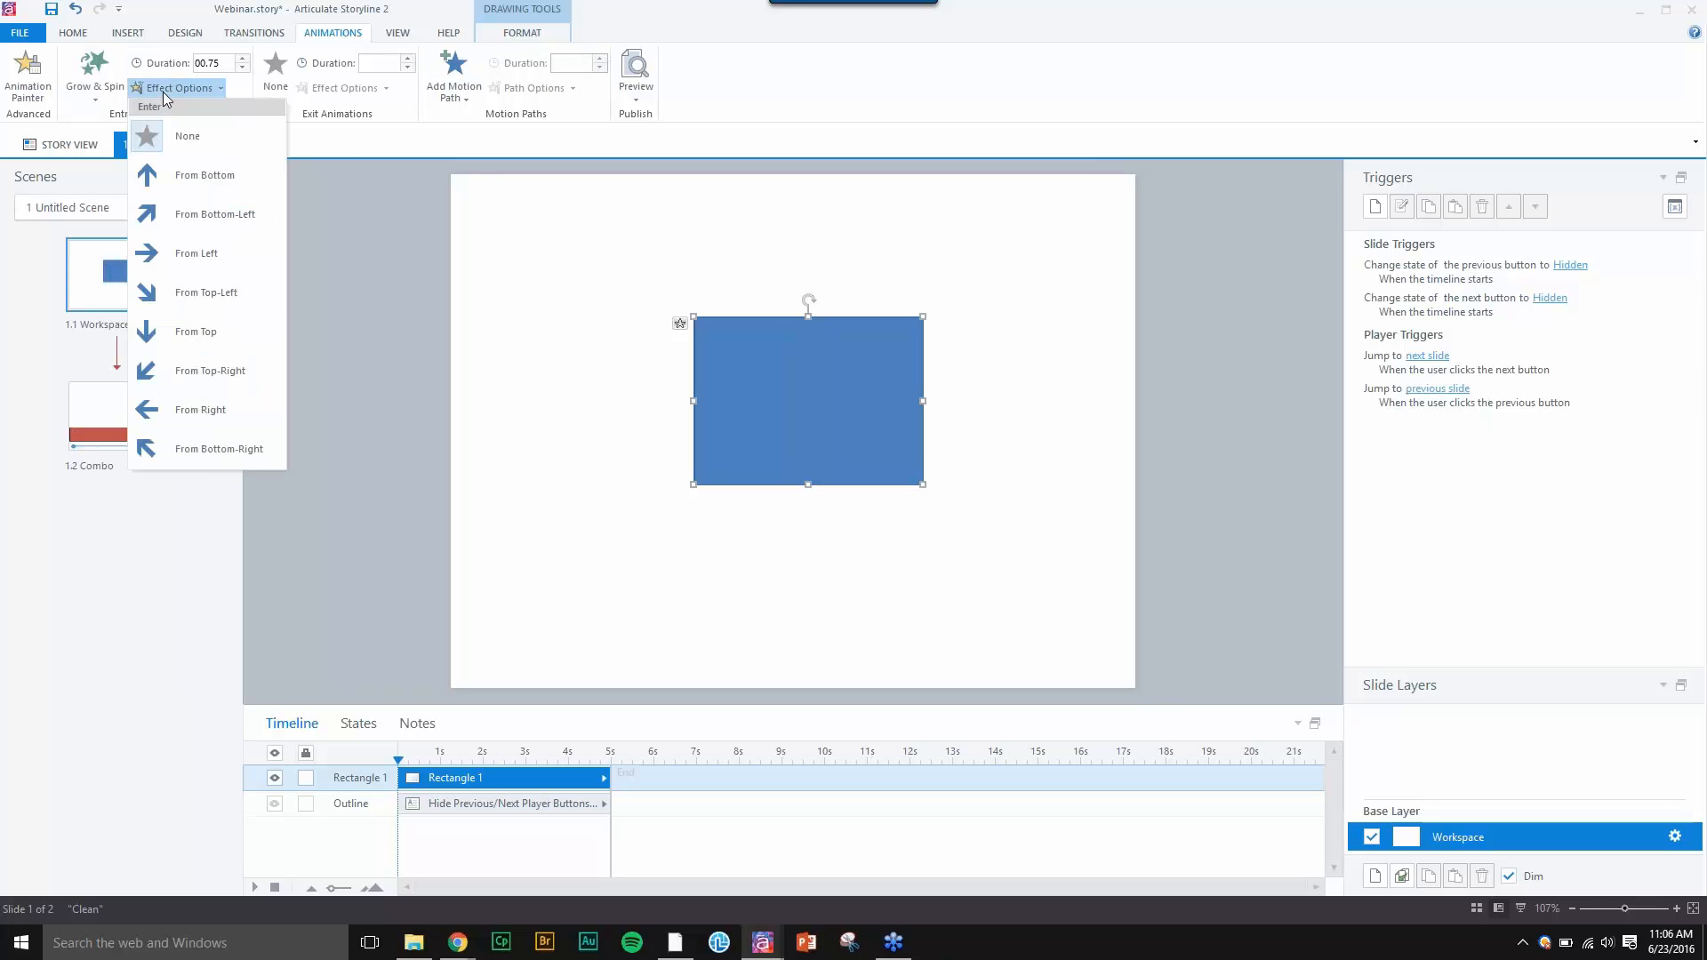
{"action": "left_click", "coordinate": [226, 331]}
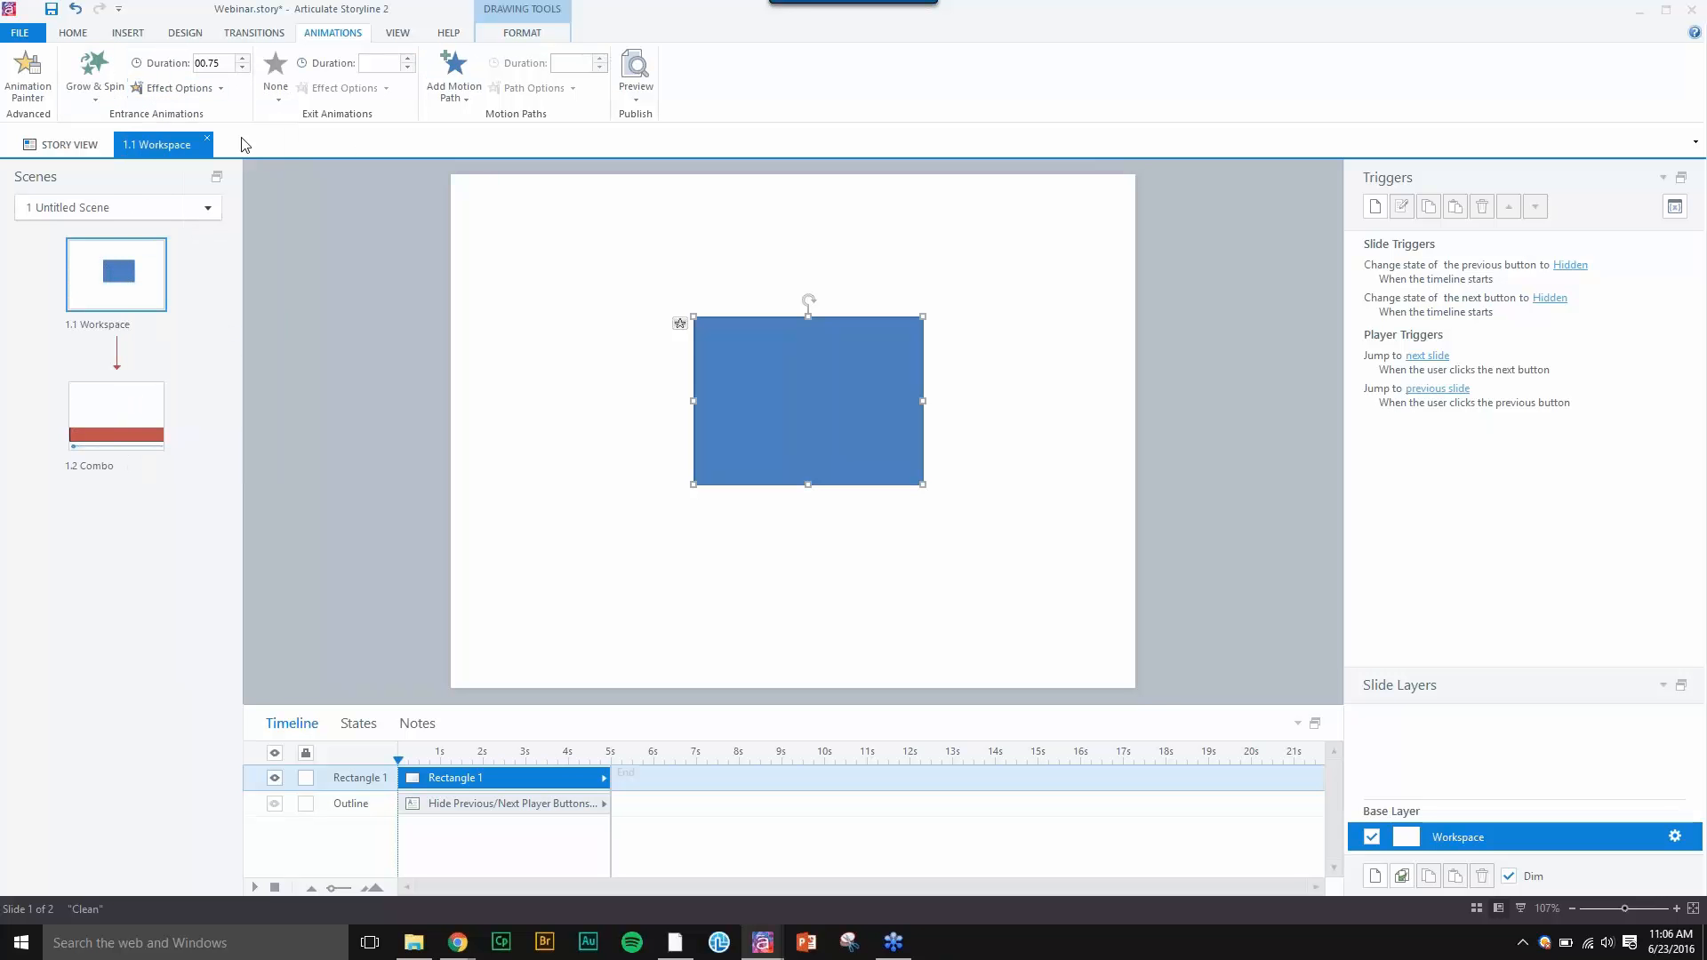
{"action": "left_click", "coordinate": [1521, 907]}
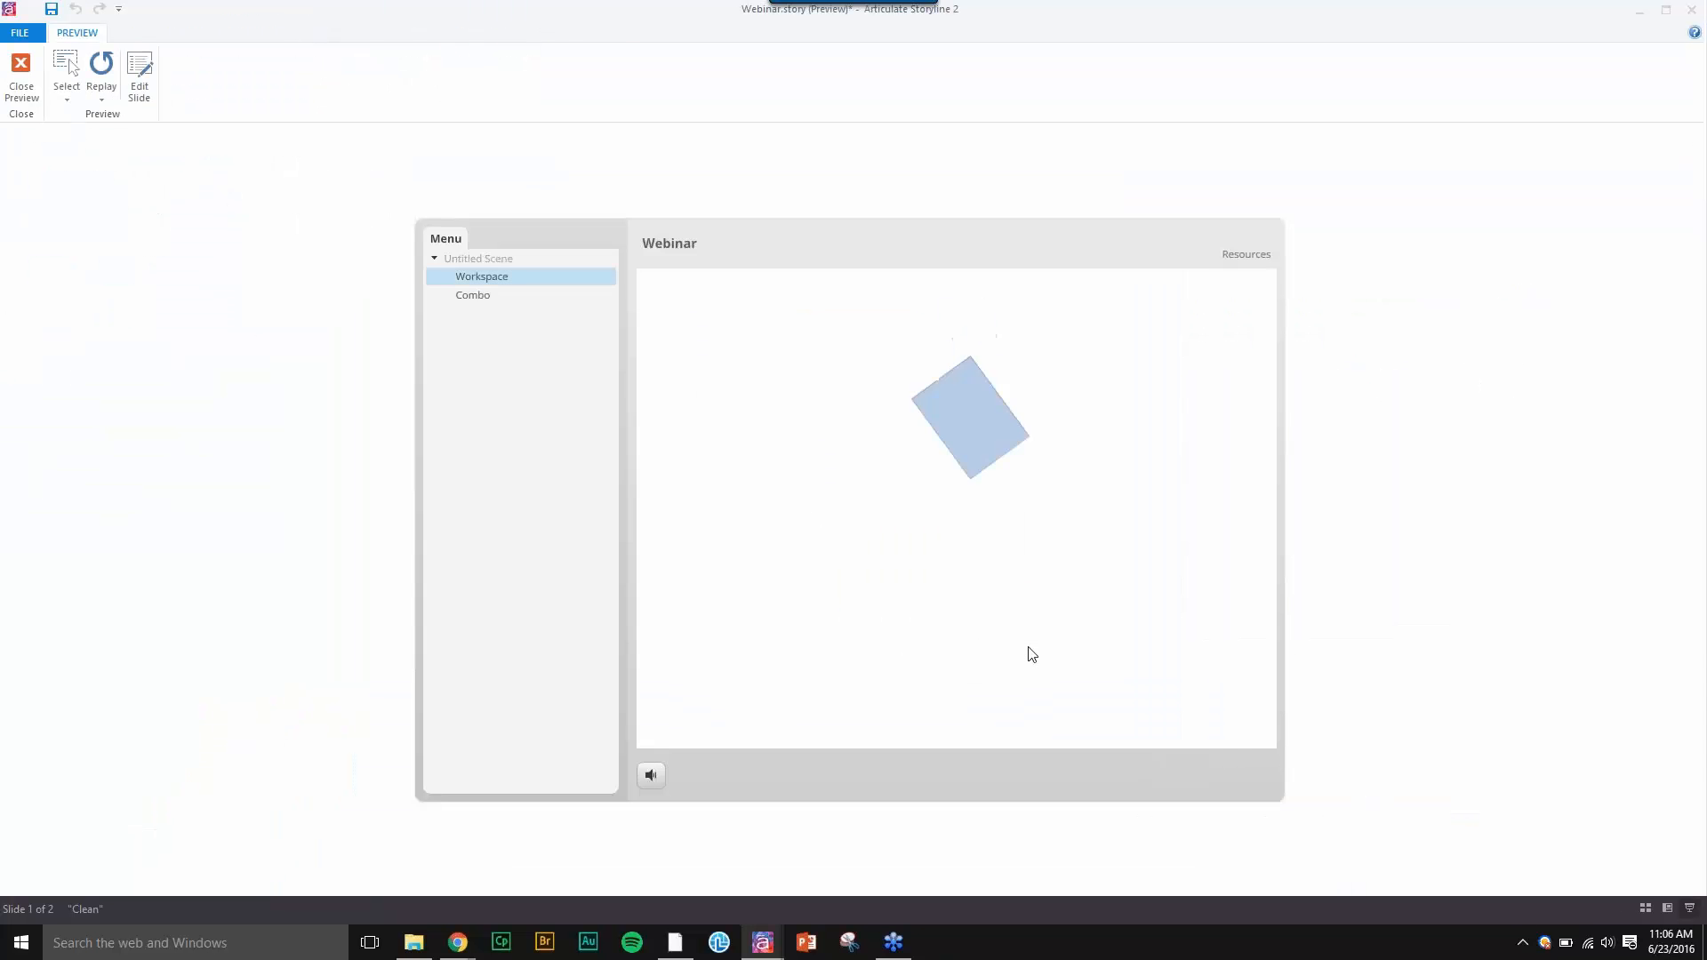
{"action": "left_click", "coordinate": [21, 73]}
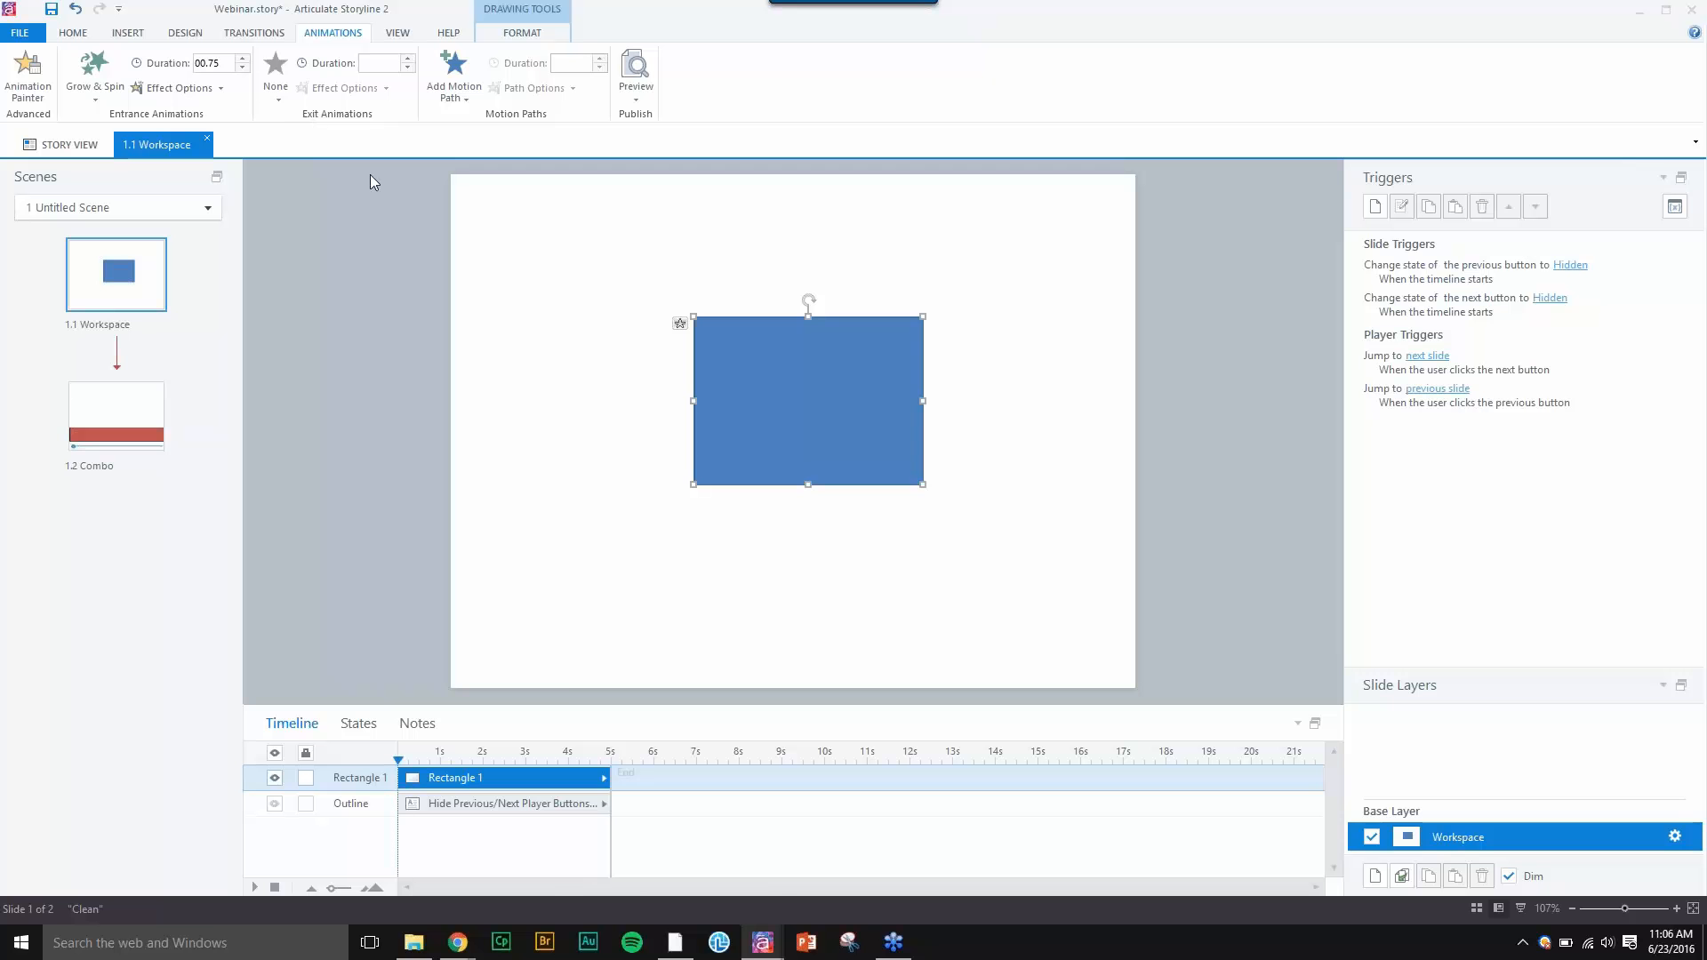
- Extend the slide timeline to 6 seconds and make the rectangle end at 4 seconds
{"action": "mouse_move", "coordinate": [601, 782]}
{"action": "left_mouse_down"}
{"action": "mouse_move", "coordinate": [567, 780]}
{"action": "mouse_move", "coordinate": [654, 775]}
{"action": "left_mouse_up"}
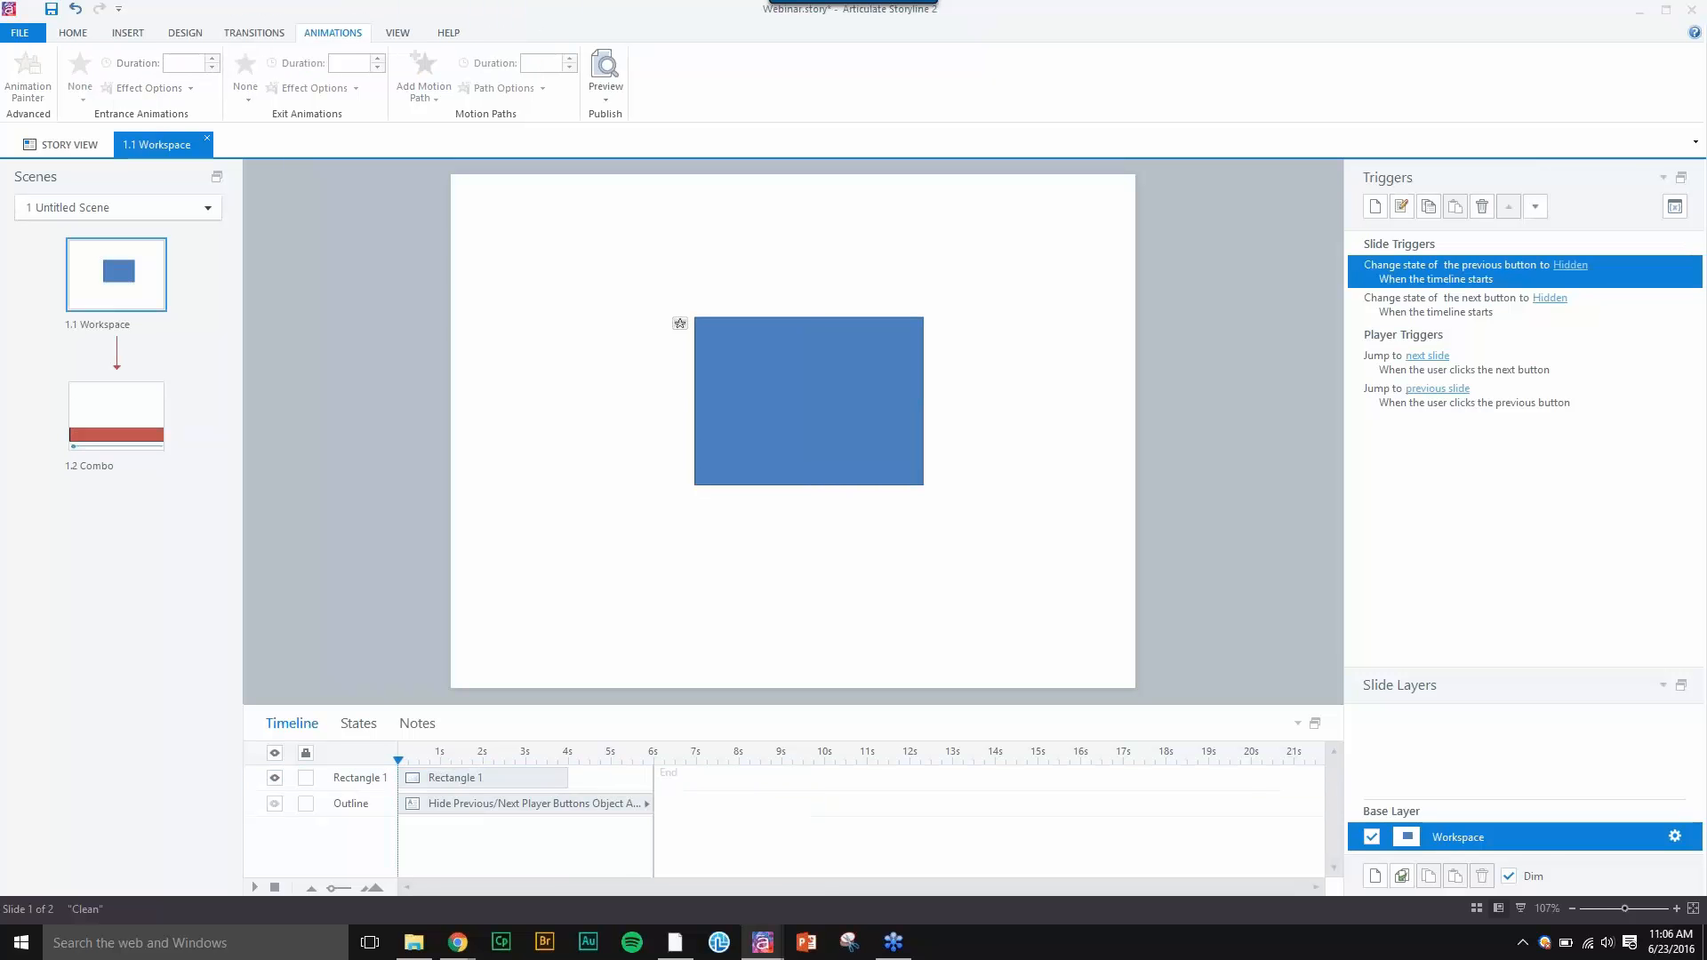
{"action": "left_click", "coordinate": [544, 778]}
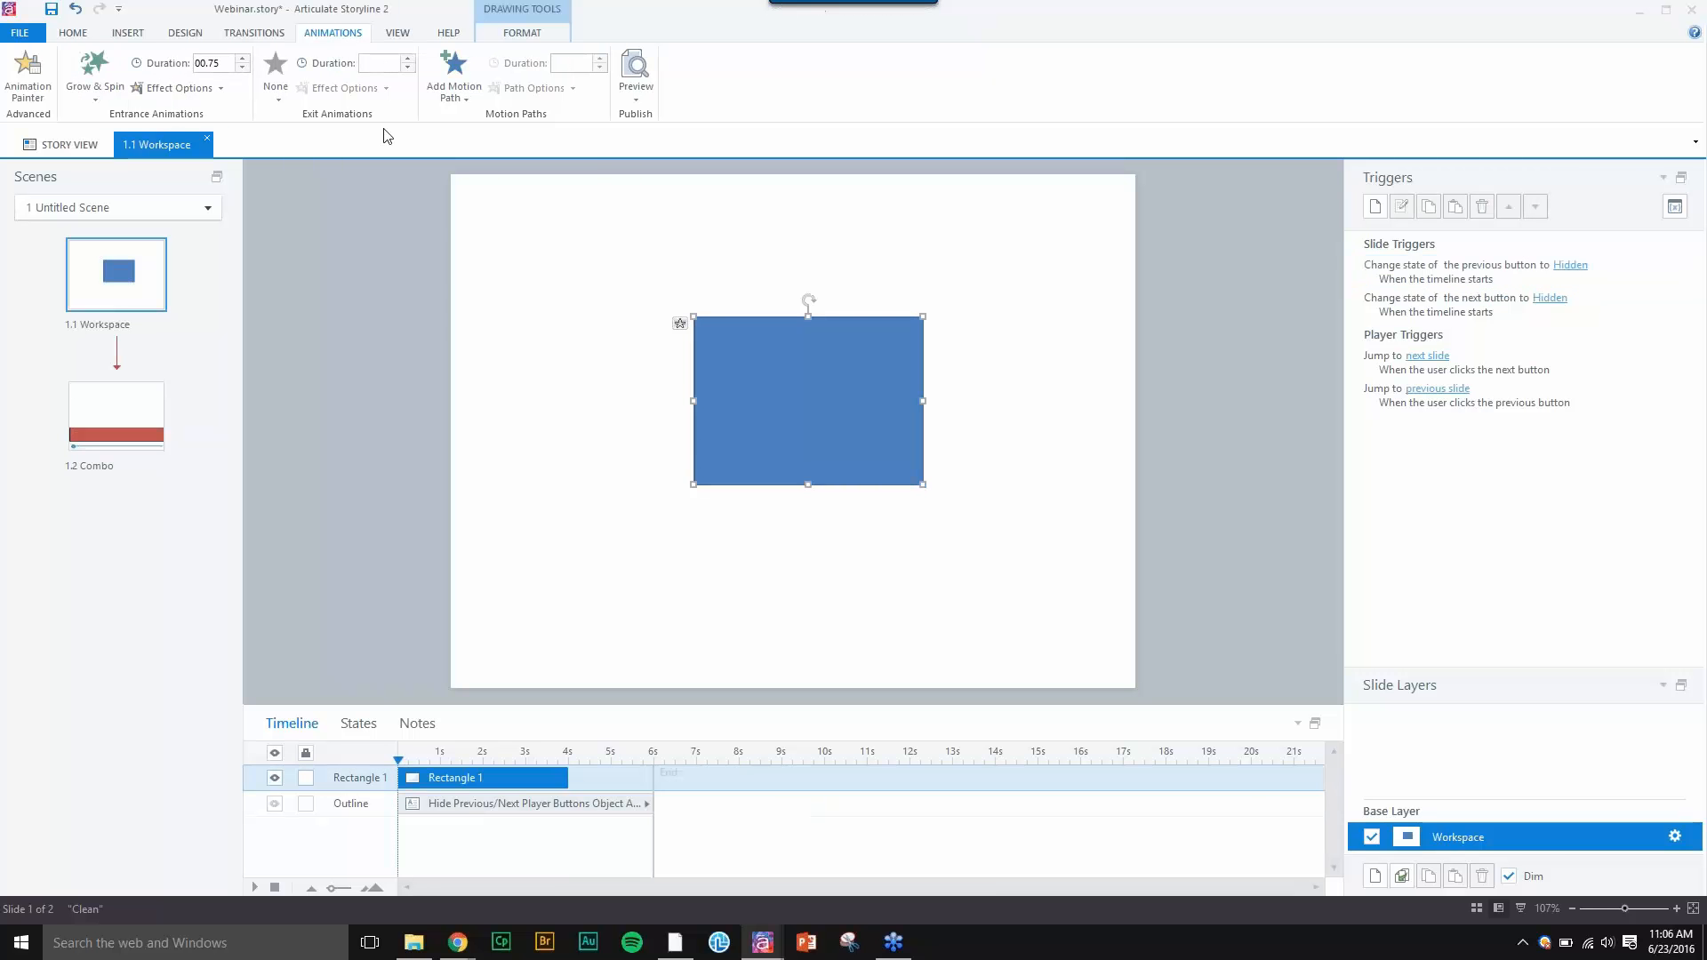
- Give the rectangle a Zoom exit animation with Object Center as the vanishing point, and preview the project
{"action": "left_click", "coordinate": [267, 89]}
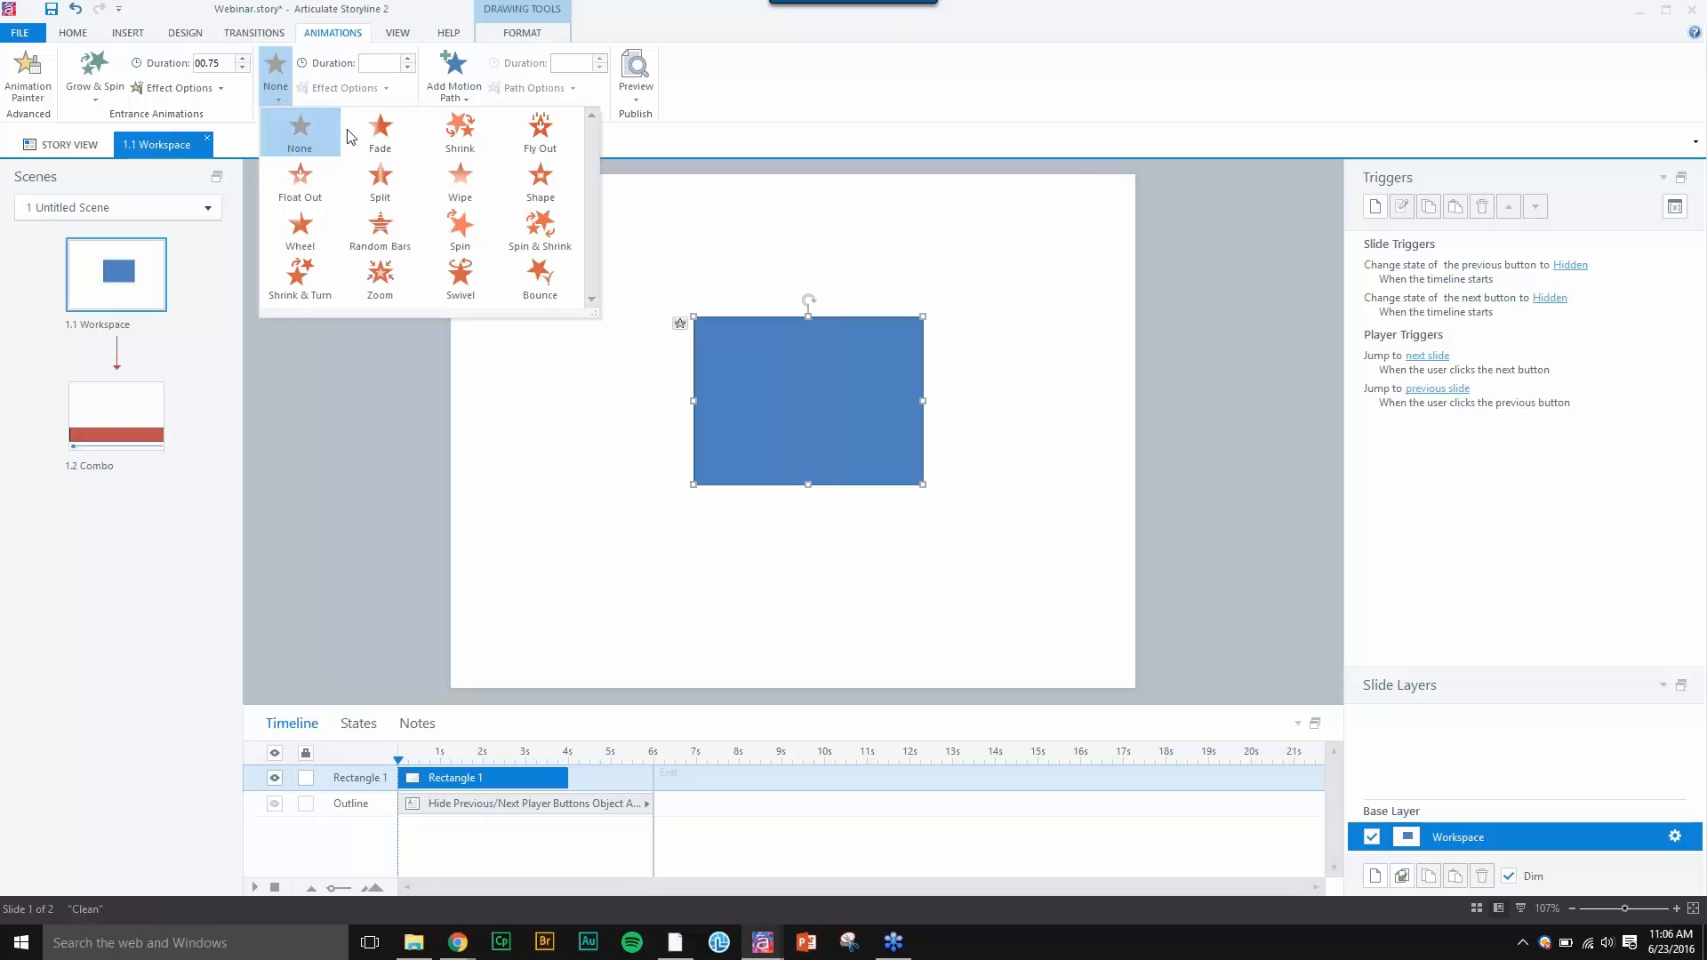
{"action": "left_click", "coordinate": [381, 285]}
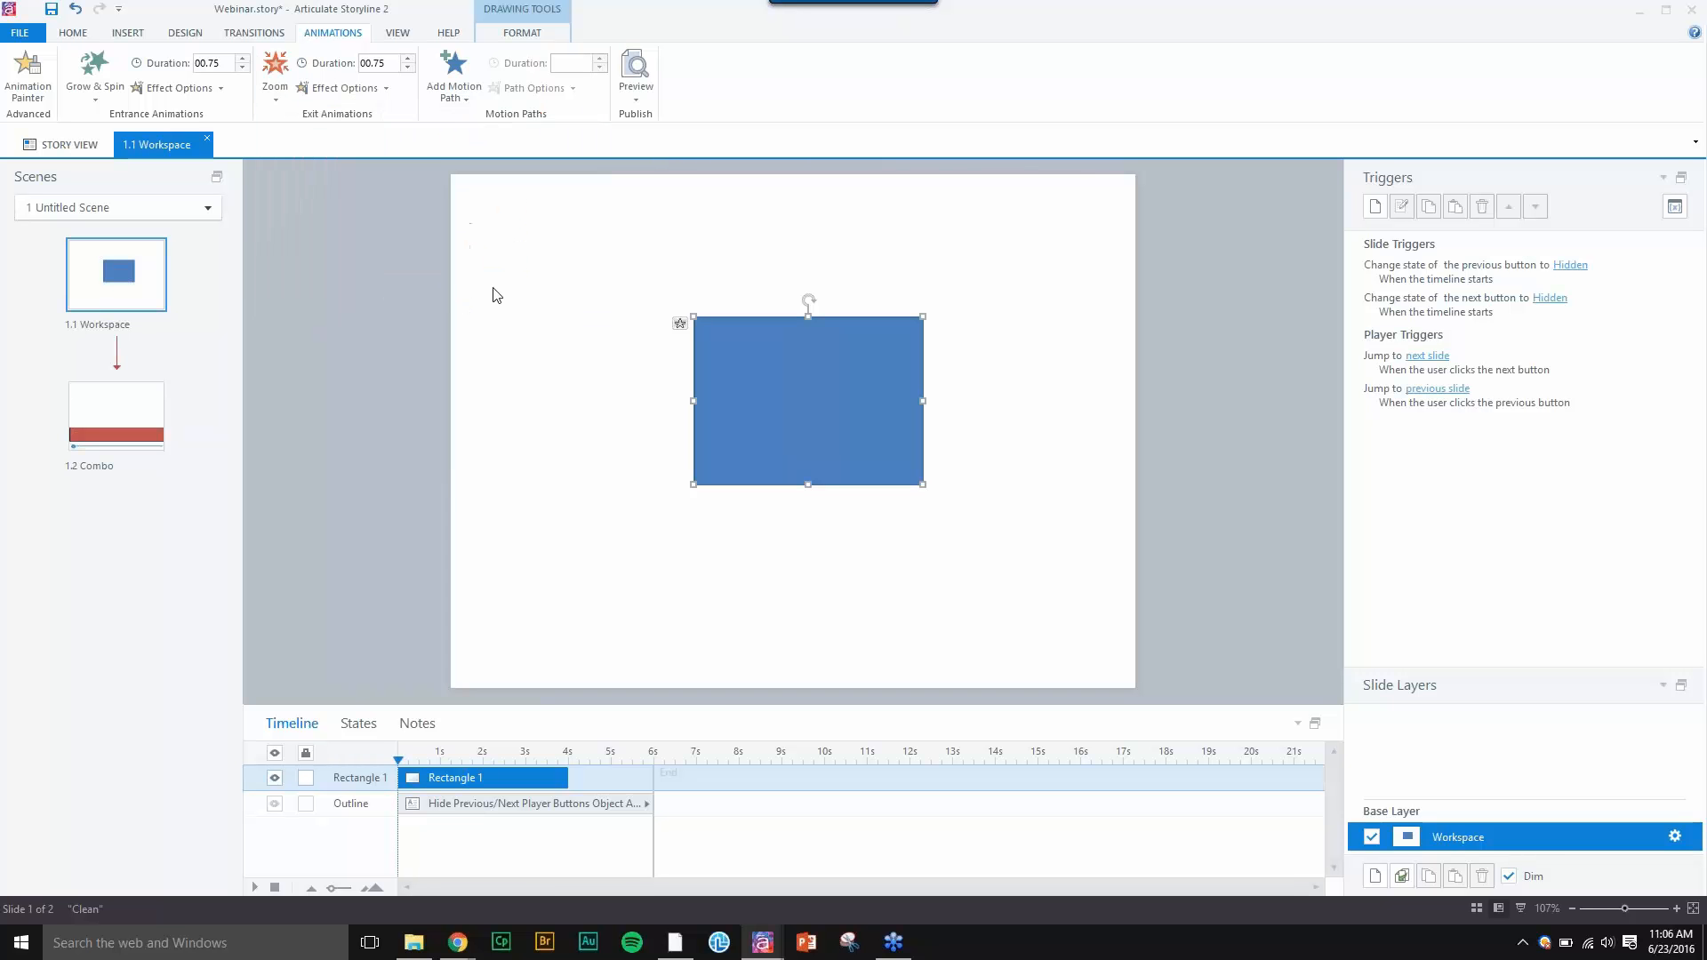
{"action": "left_click", "coordinate": [320, 89]}
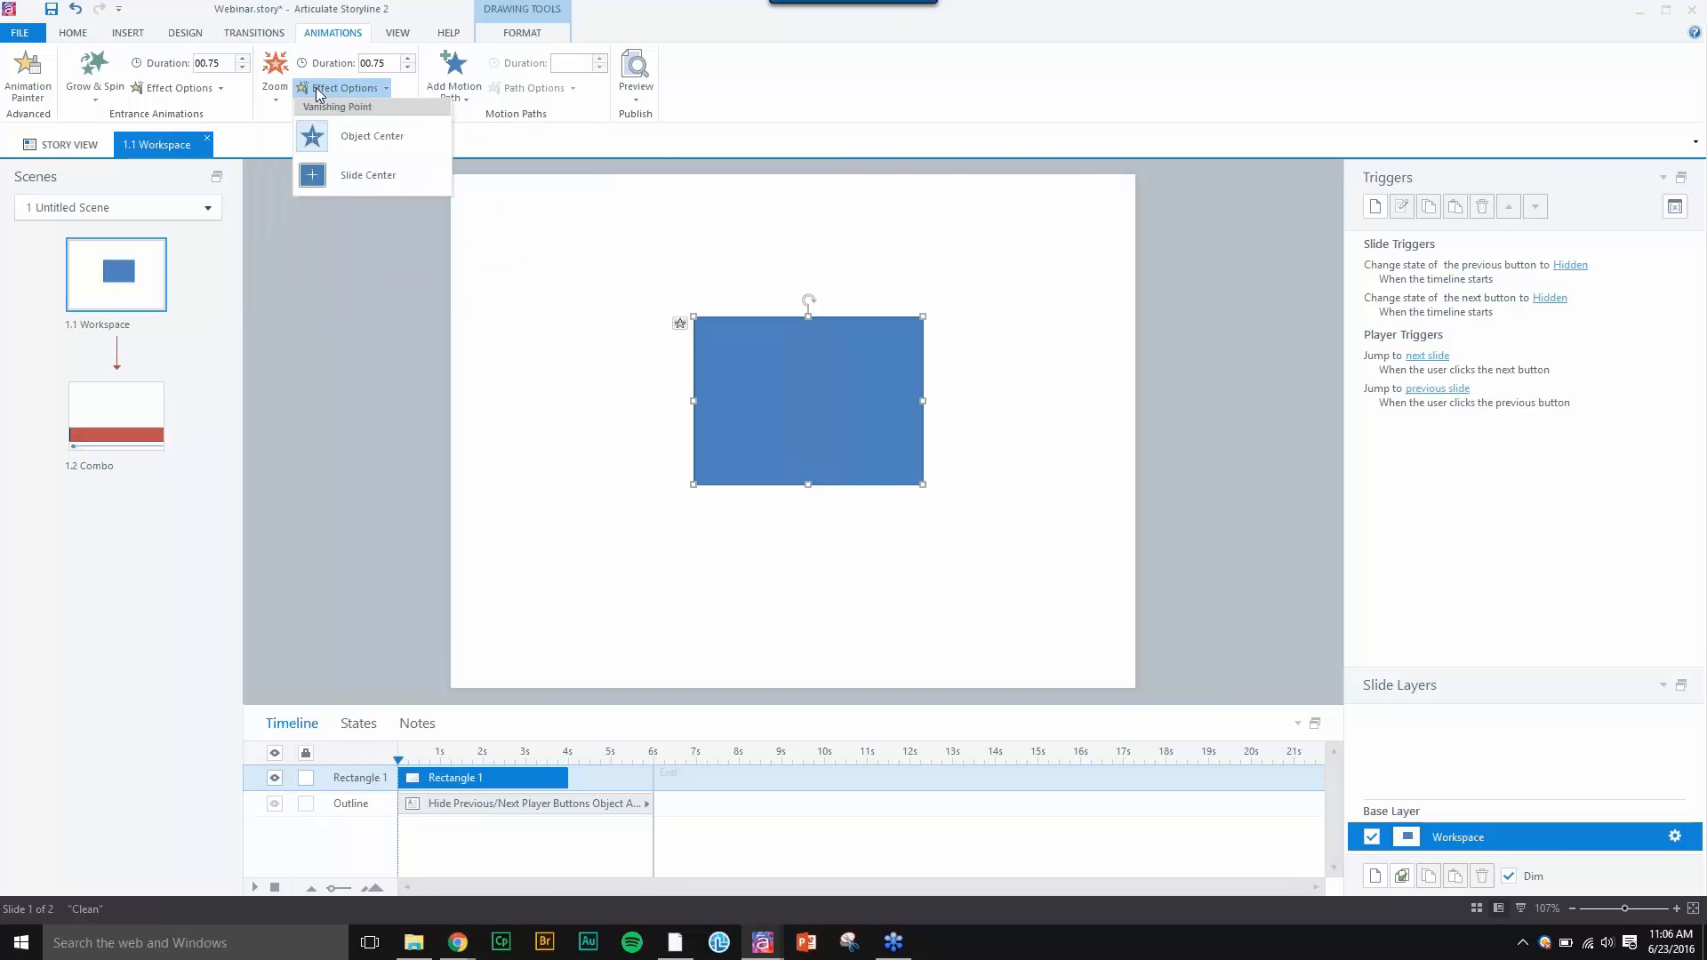
{"action": "left_click", "coordinate": [372, 136]}
{"action": "left_click", "coordinate": [1521, 908]}
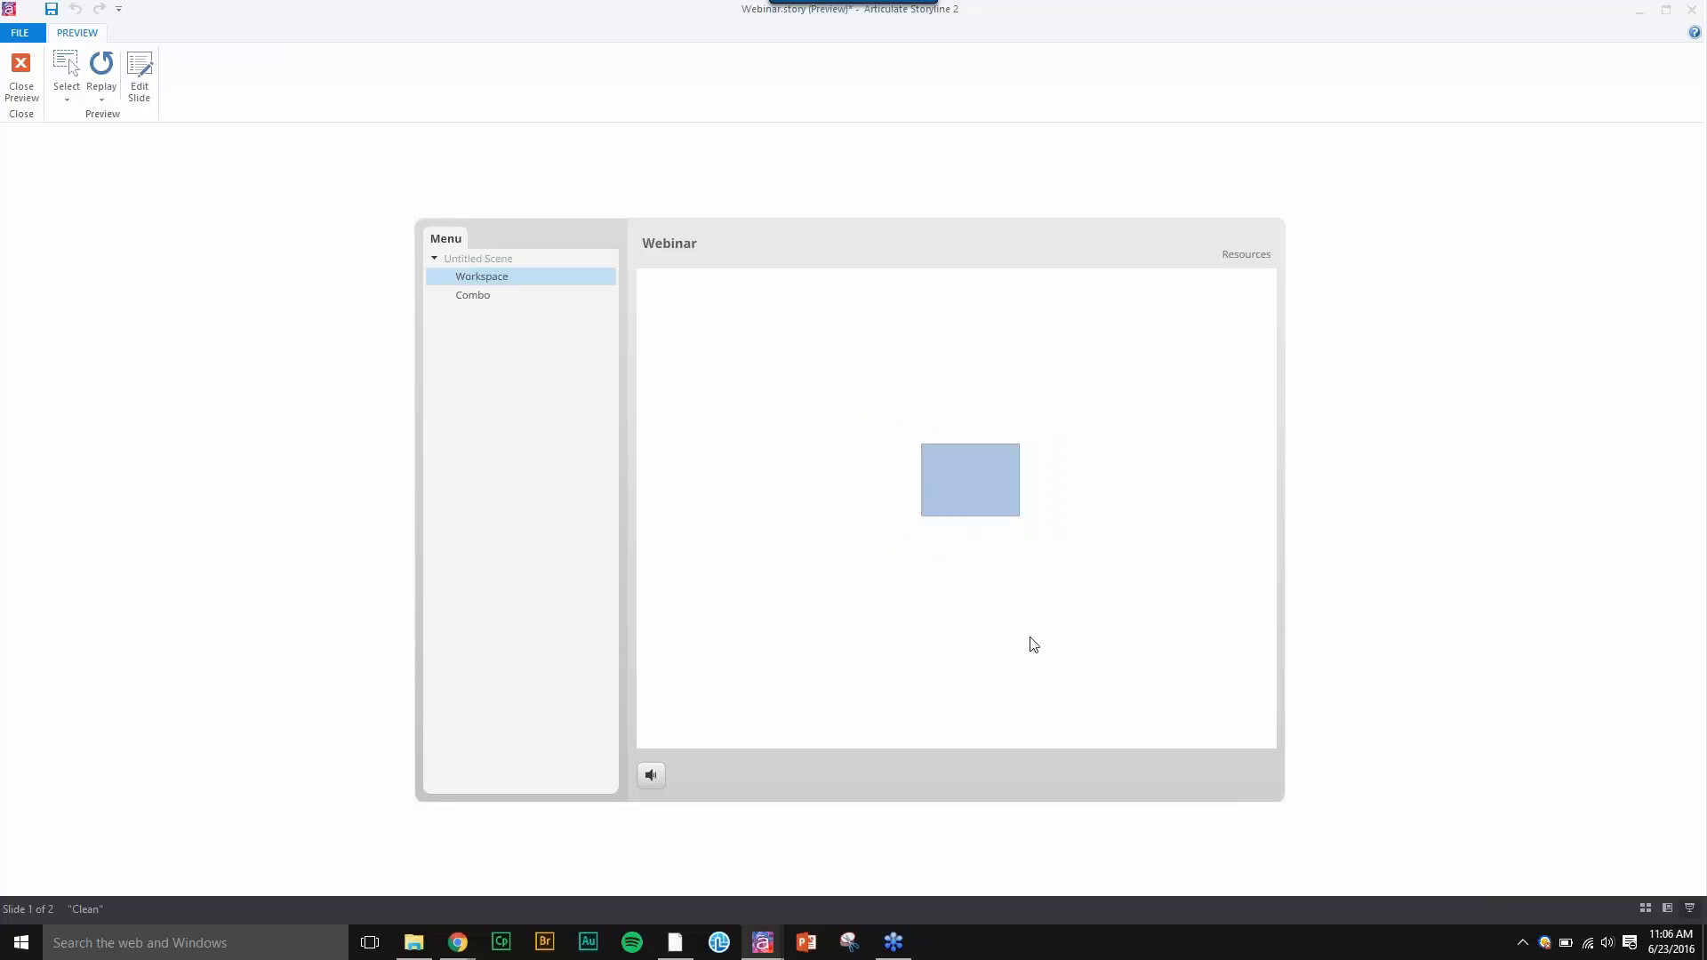
{"action": "left_click", "coordinate": [21, 76]}
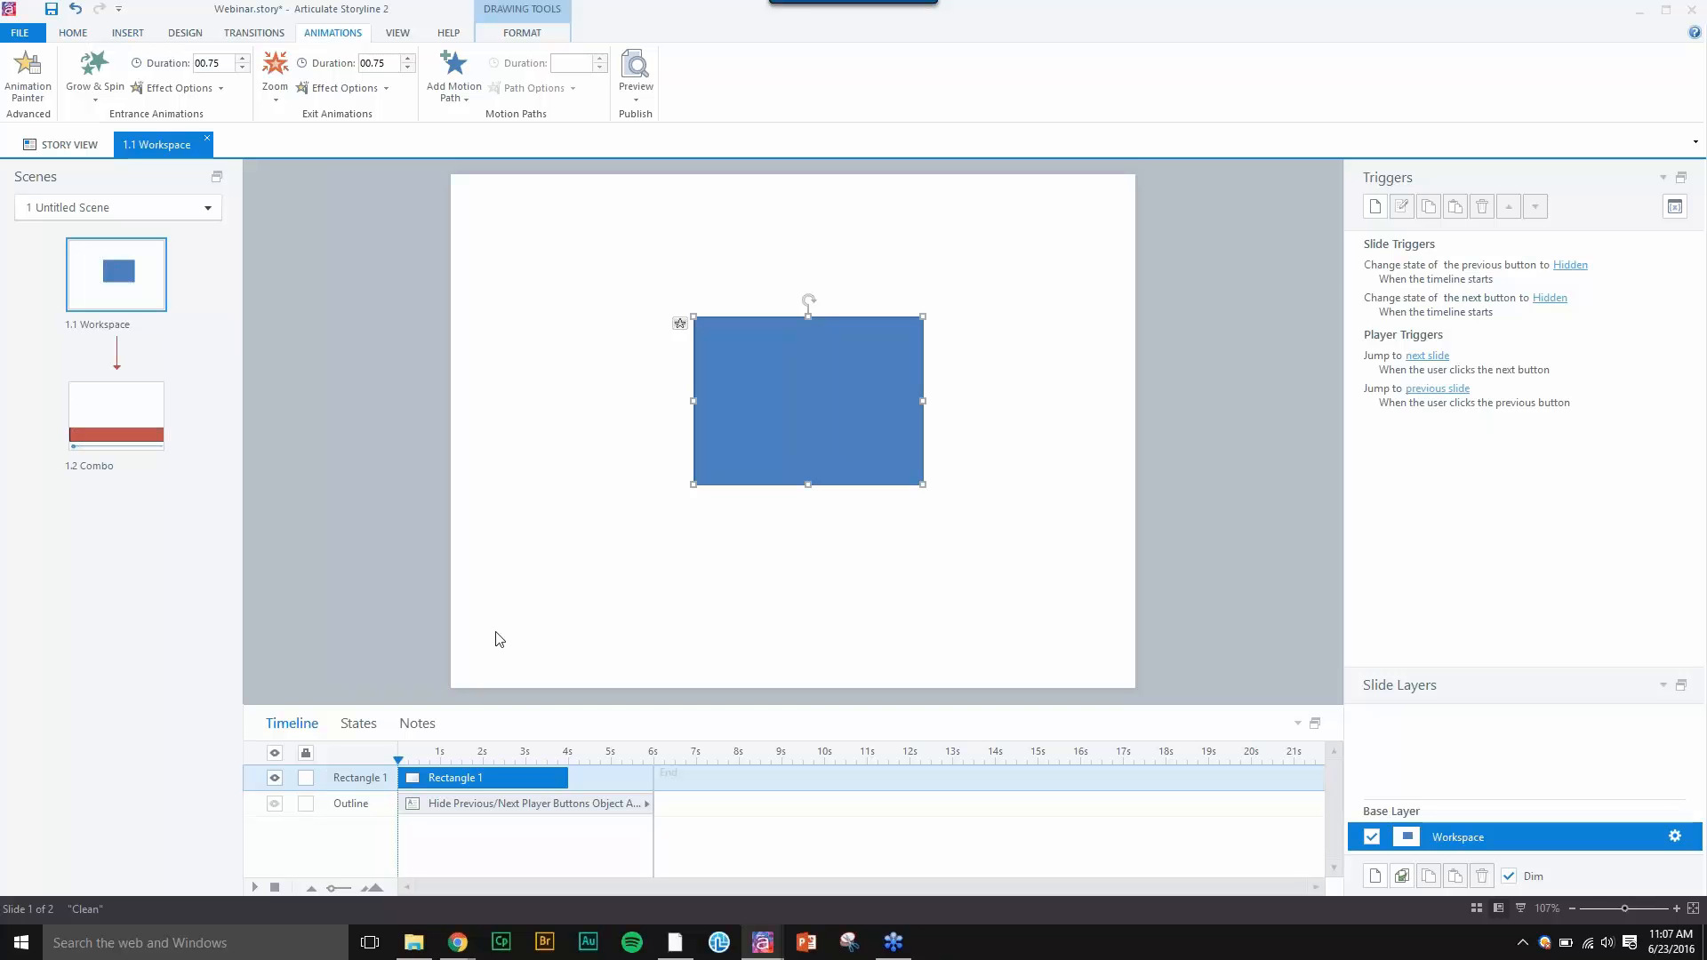
- Move the rectangle down to the slide's lower edge, and strike through "Object Animations" in the outline, showing the Outline only for this edit
{"action": "left_click_drag", "start_coordinate": [836, 413], "coordinate": [844, 588]}
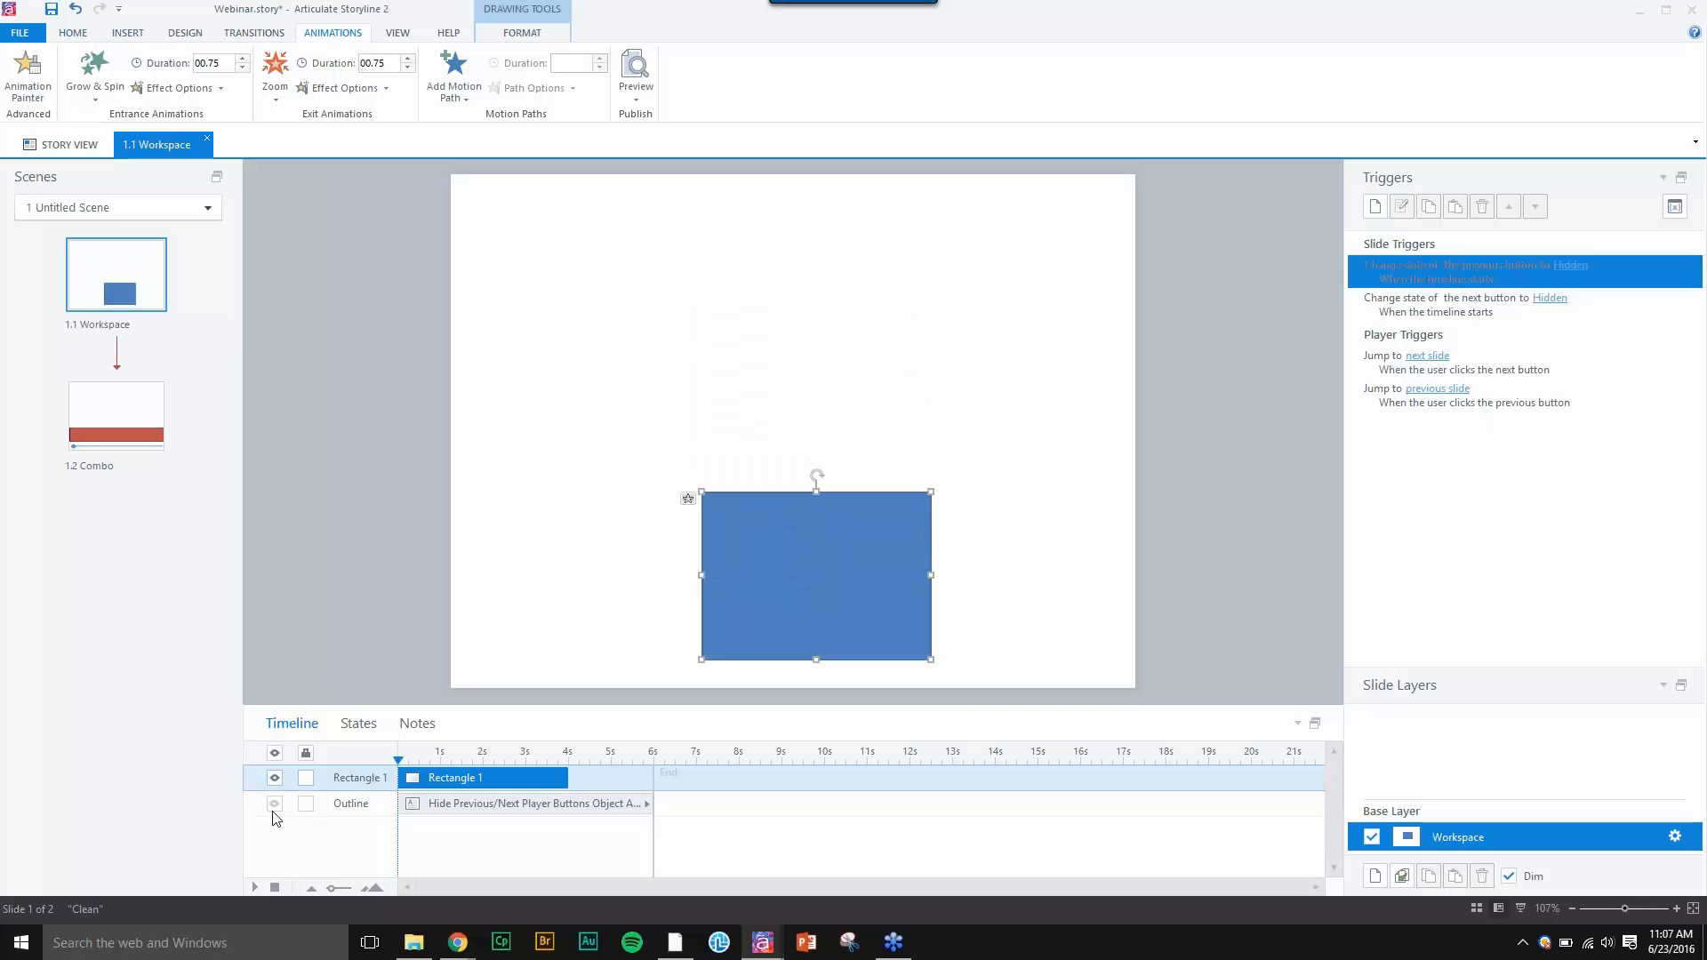
{"action": "left_click", "coordinate": [273, 806]}
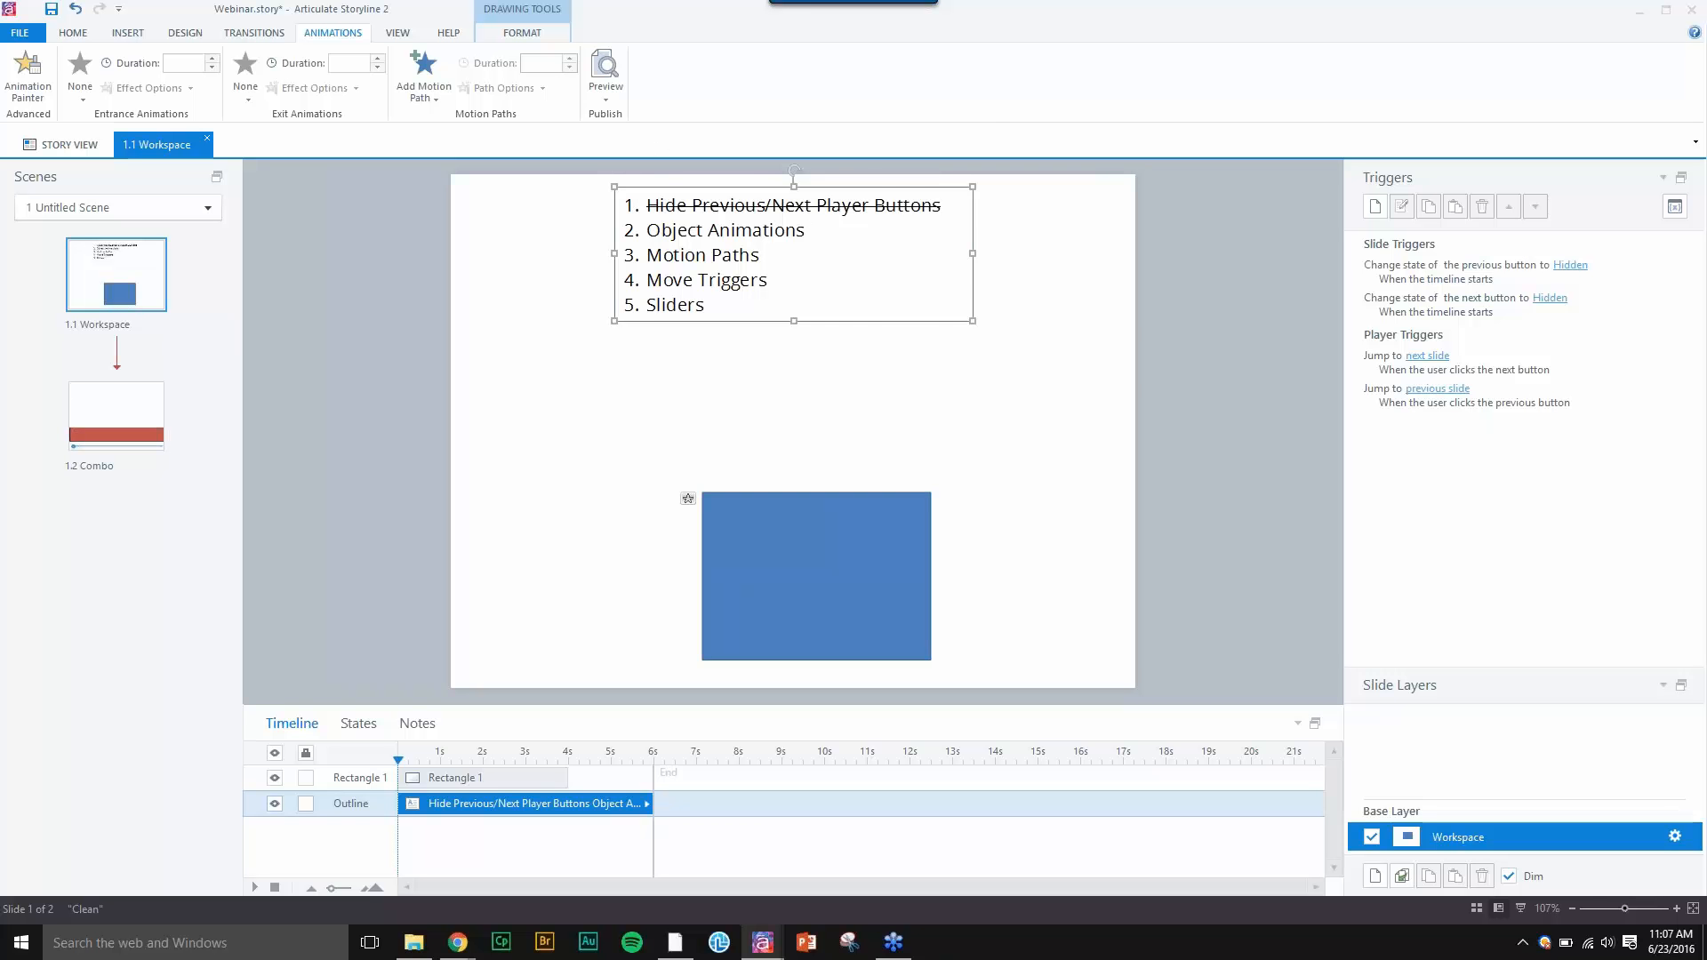
{"action": "left_click_drag", "start_coordinate": [806, 231], "coordinate": [646, 230]}
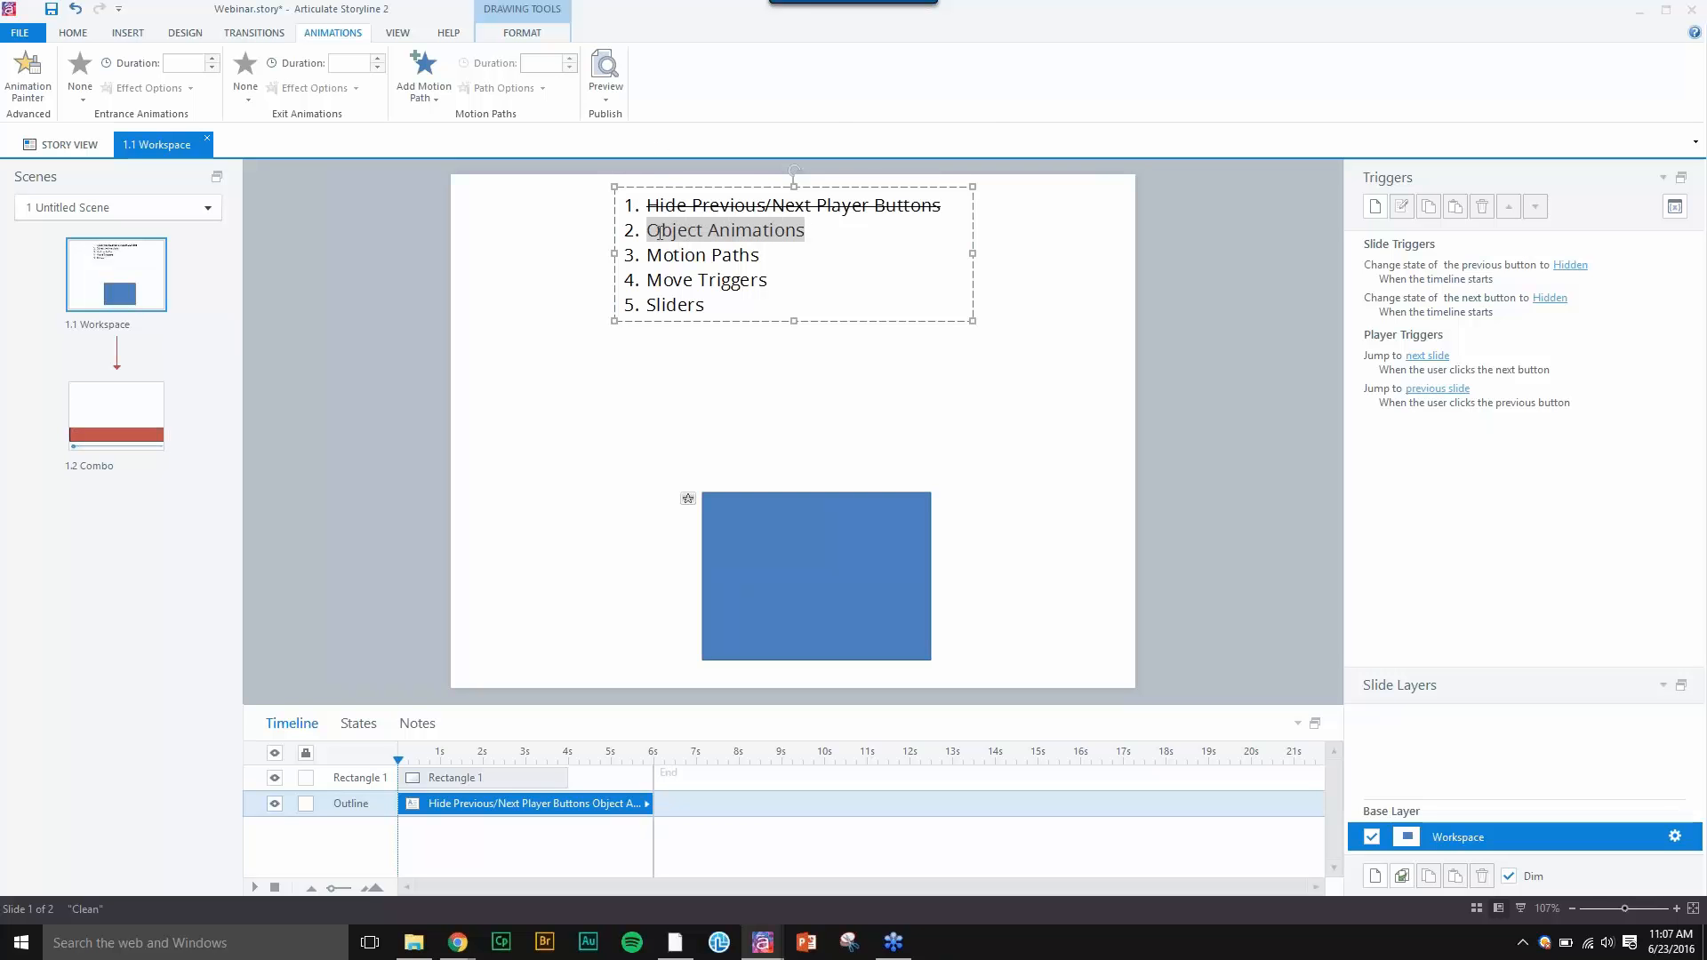
{"action": "left_click", "coordinate": [71, 34]}
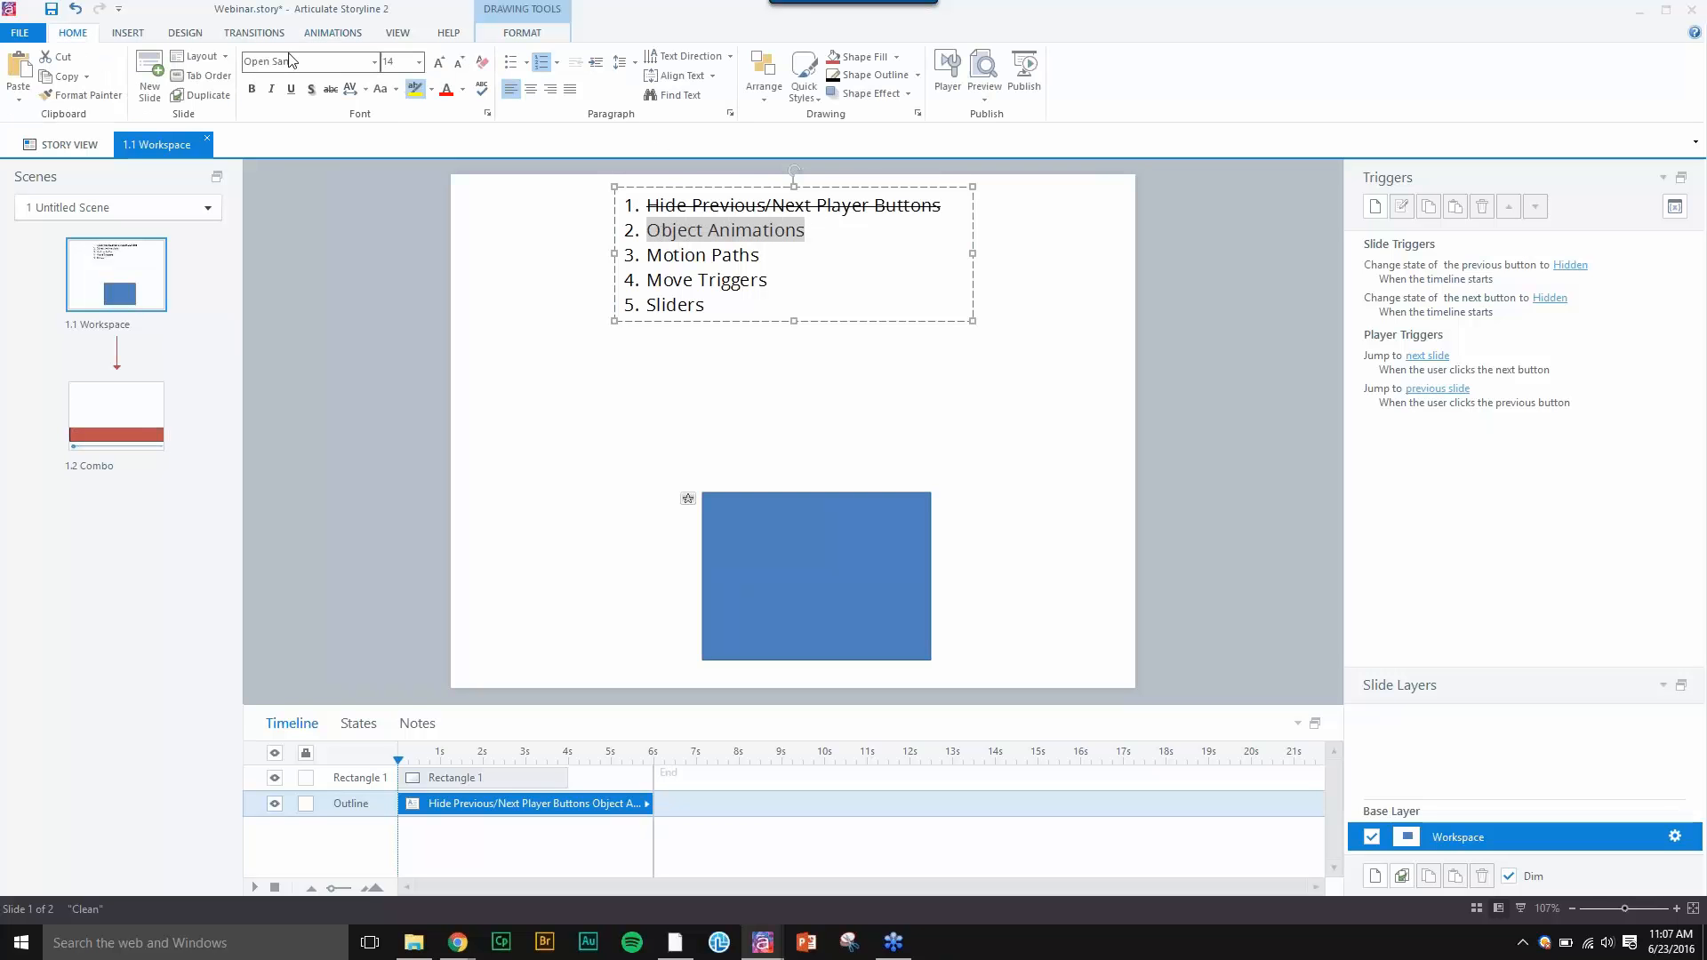
{"action": "left_click", "coordinate": [330, 89]}
{"action": "left_click", "coordinate": [274, 804]}
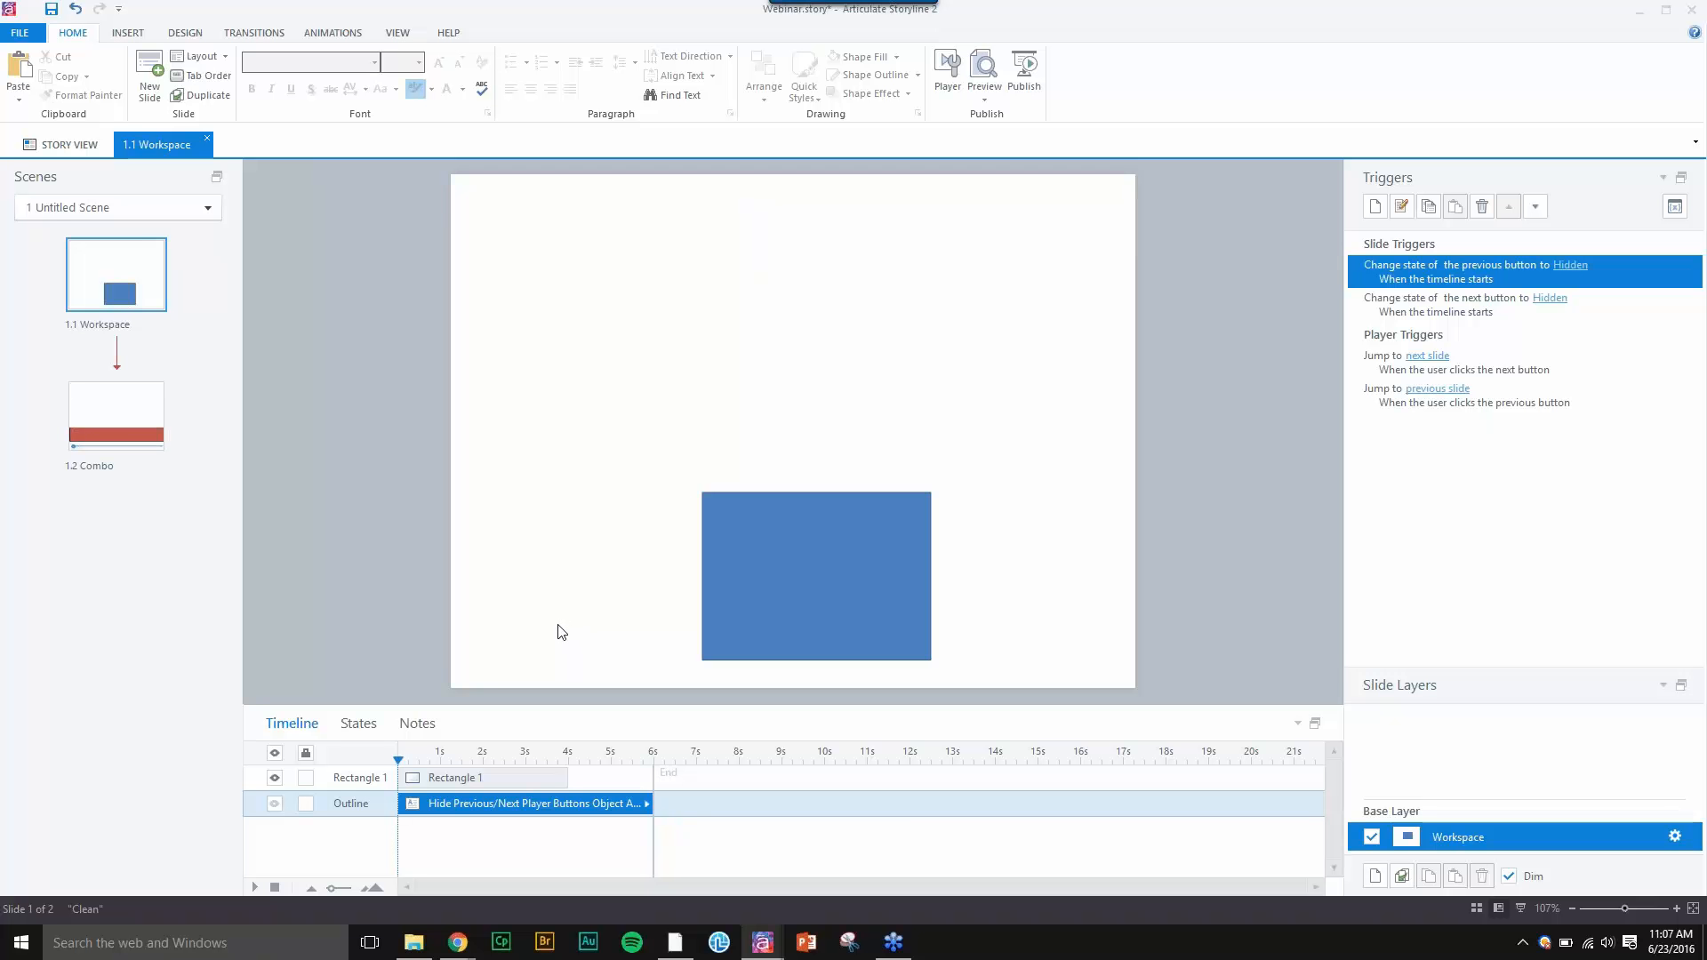
- Lengthen the rectangle on the timeline and set it to Show Until End
{"action": "left_click", "coordinate": [856, 546]}
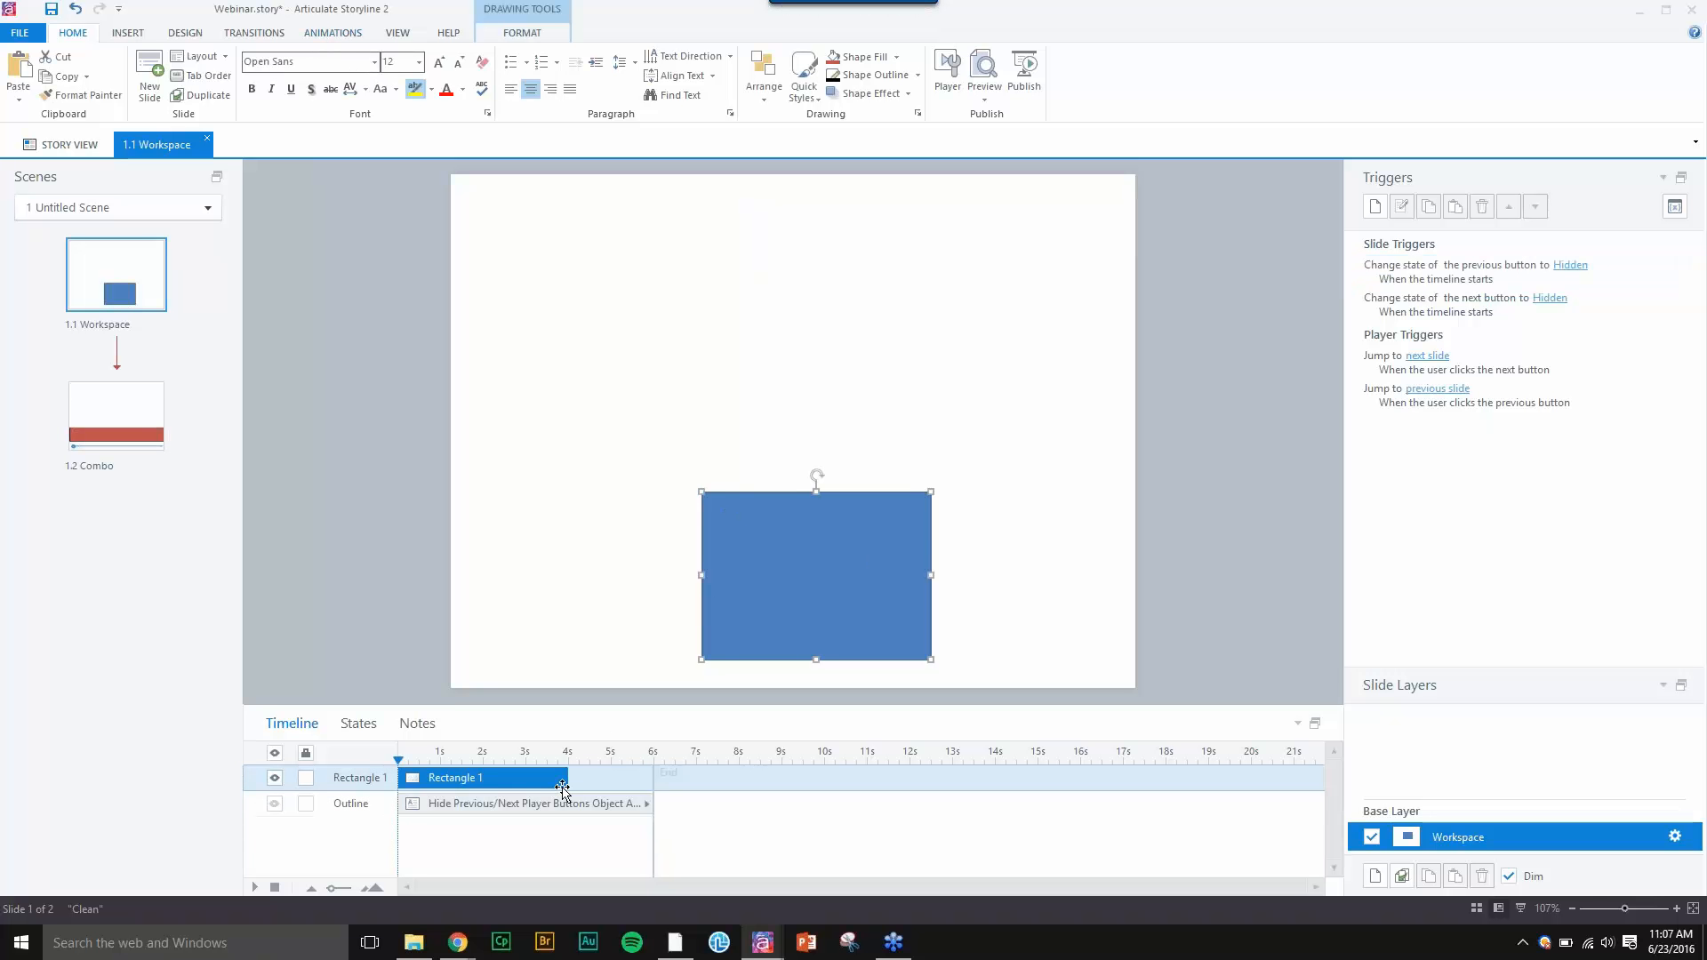
{"action": "left_click_drag", "start_coordinate": [562, 787], "coordinate": [631, 779]}
{"action": "right_click", "coordinate": [631, 779]}
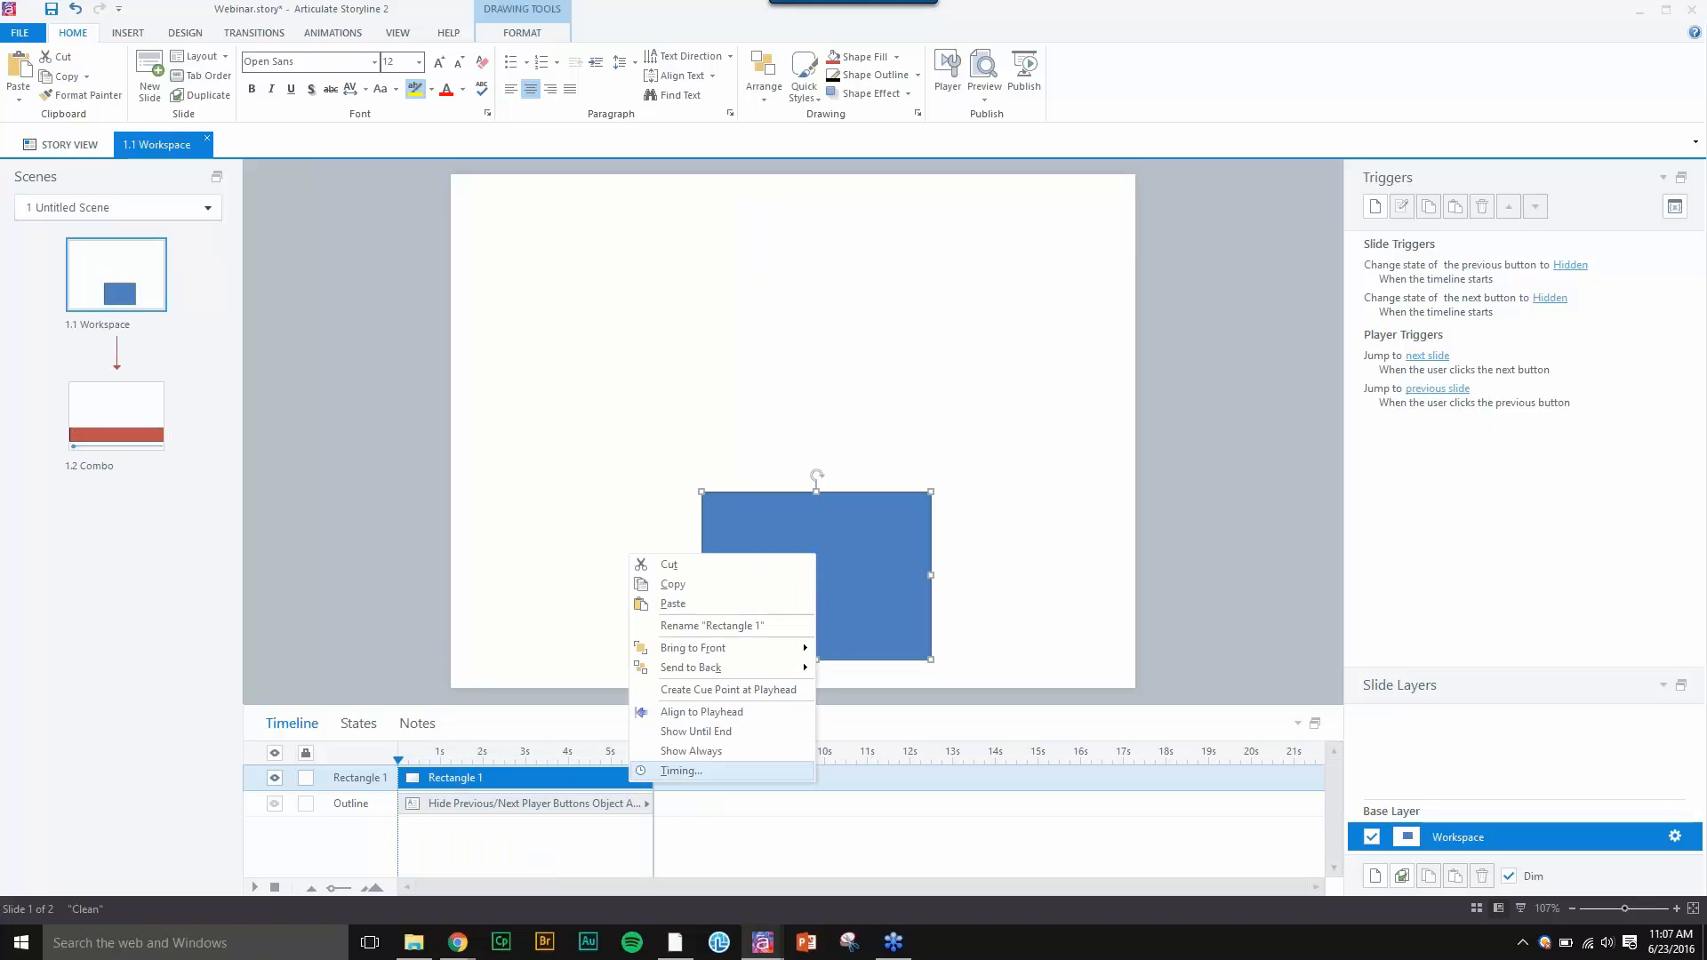
{"action": "left_click", "coordinate": [683, 731]}
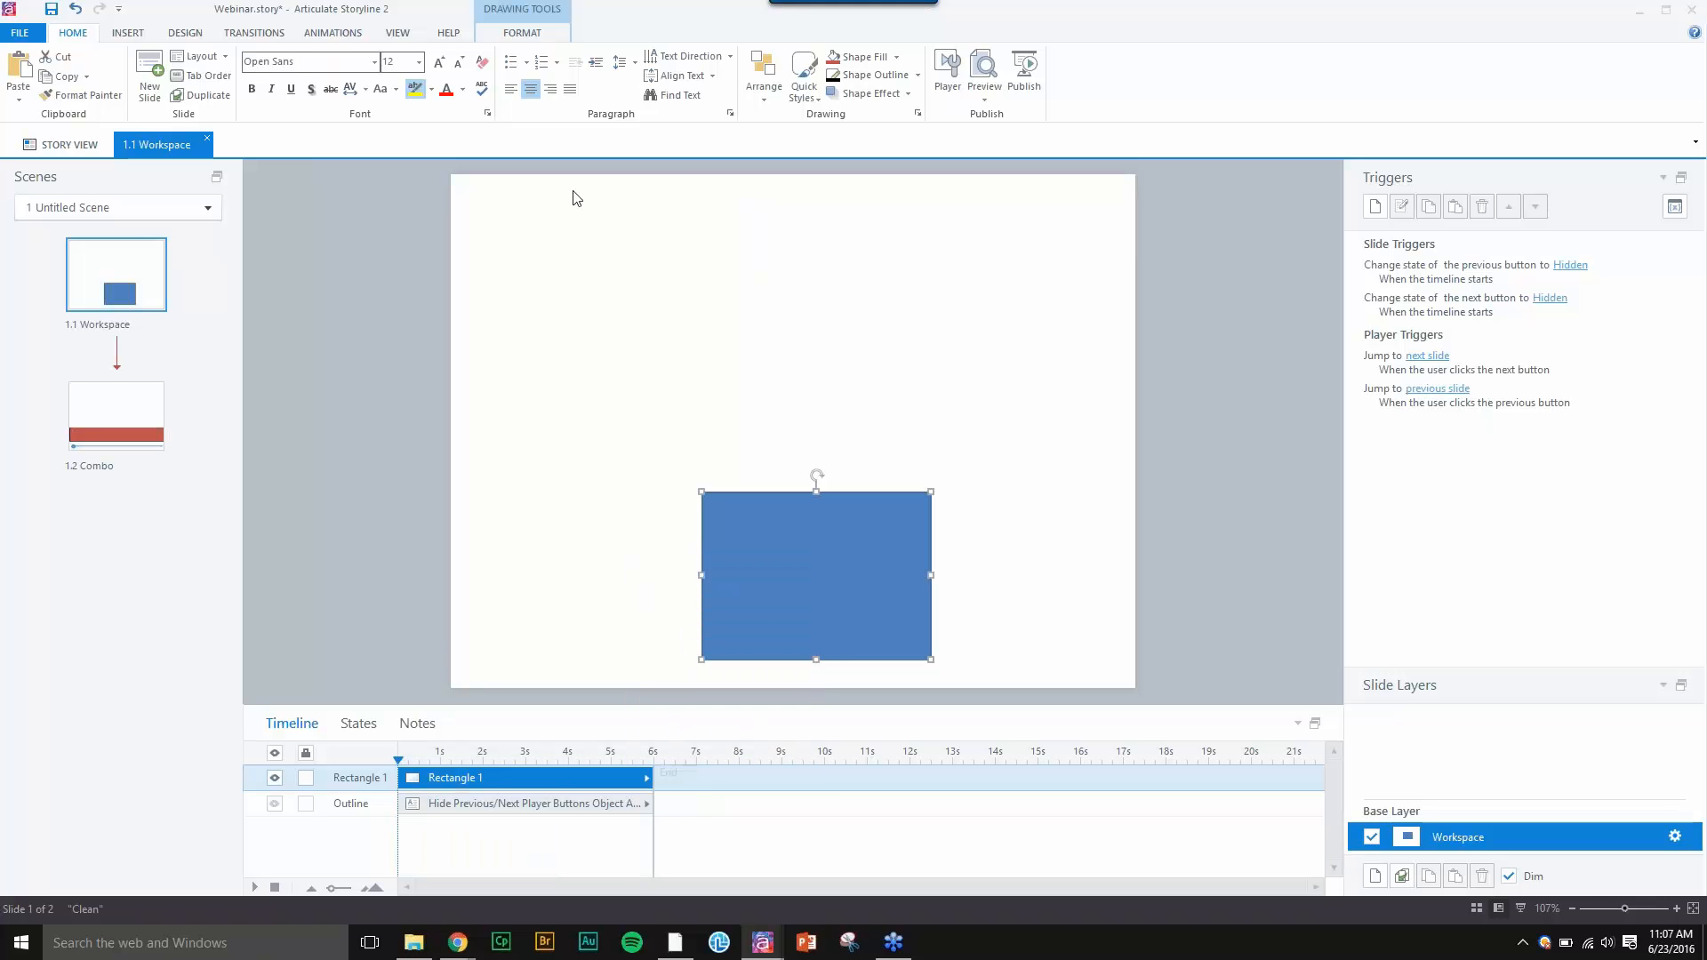
- Draw a looping Scribble motion path from the blue rectangle's center up to near the slide's upper edge, and slightly adjust its bounding box
{"action": "left_click", "coordinate": [330, 34]}
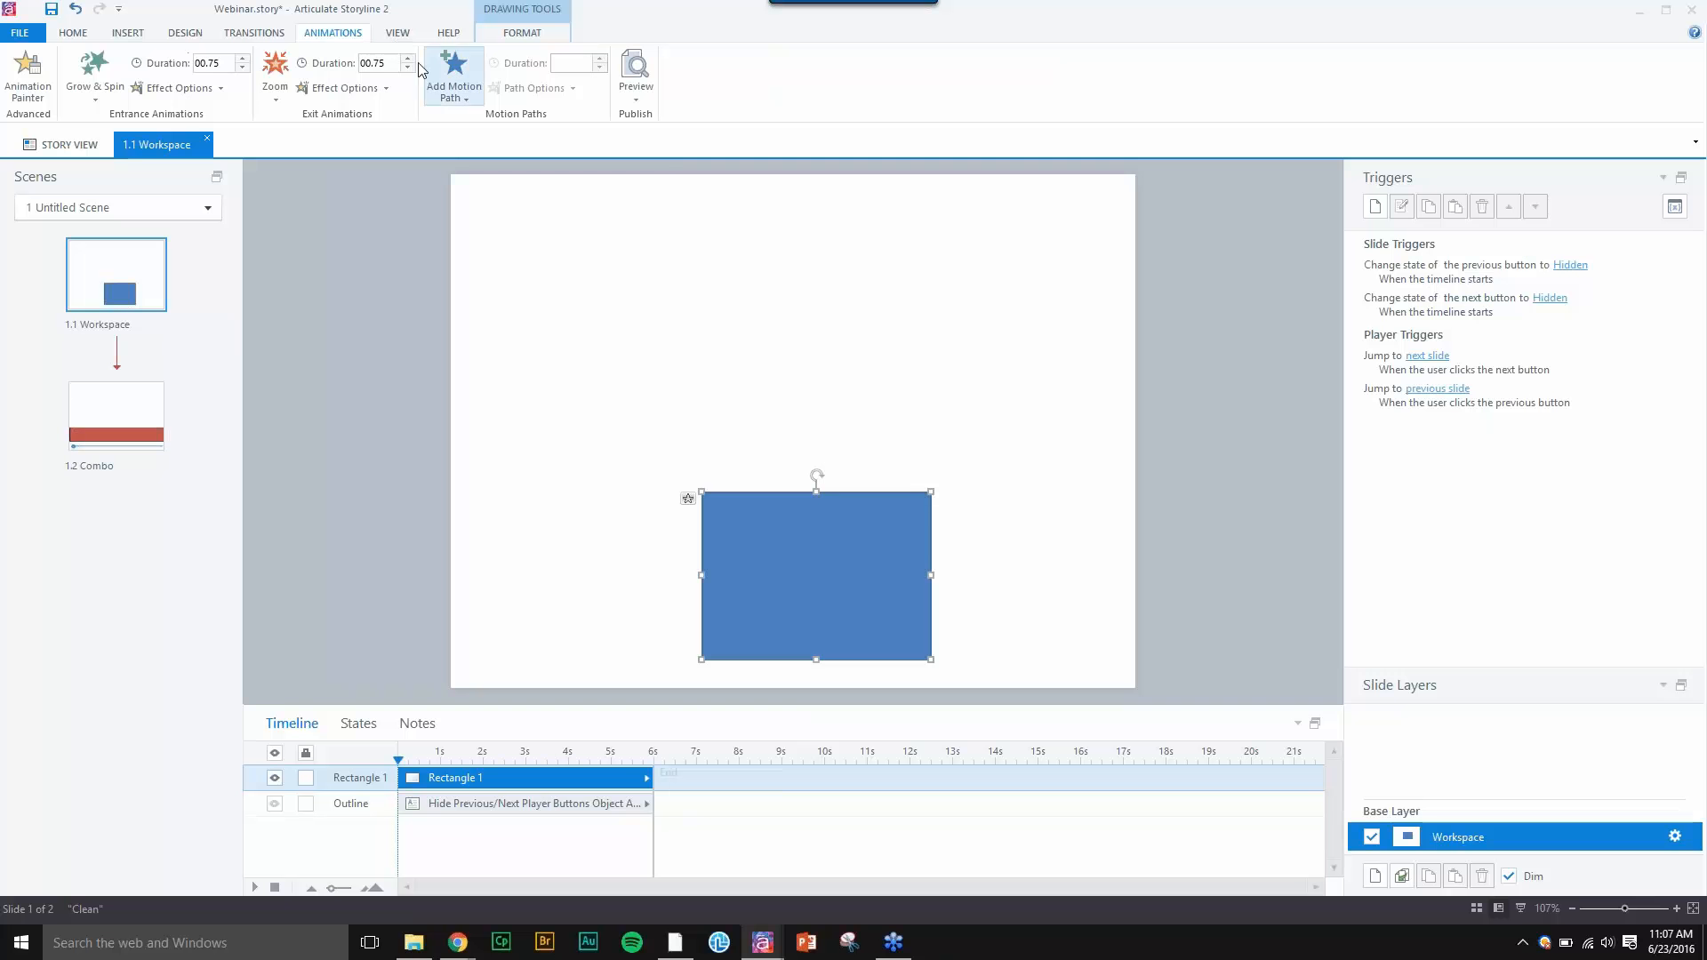
{"action": "left_click", "coordinate": [463, 87]}
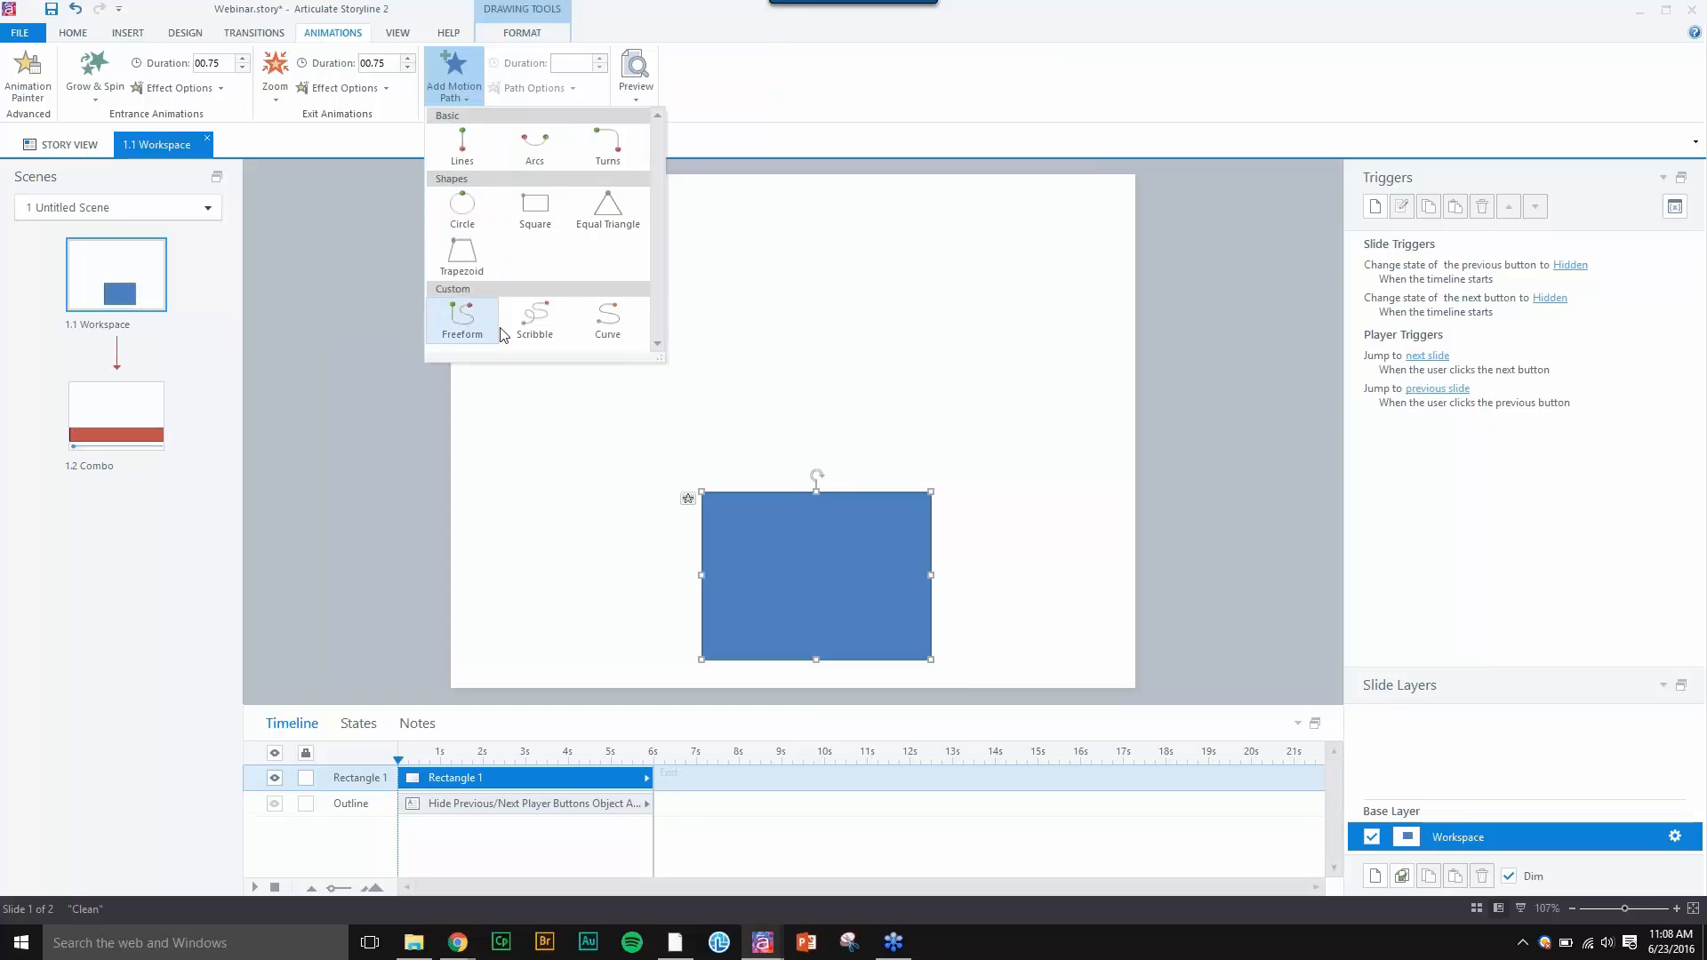
{"action": "left_click", "coordinate": [535, 322]}
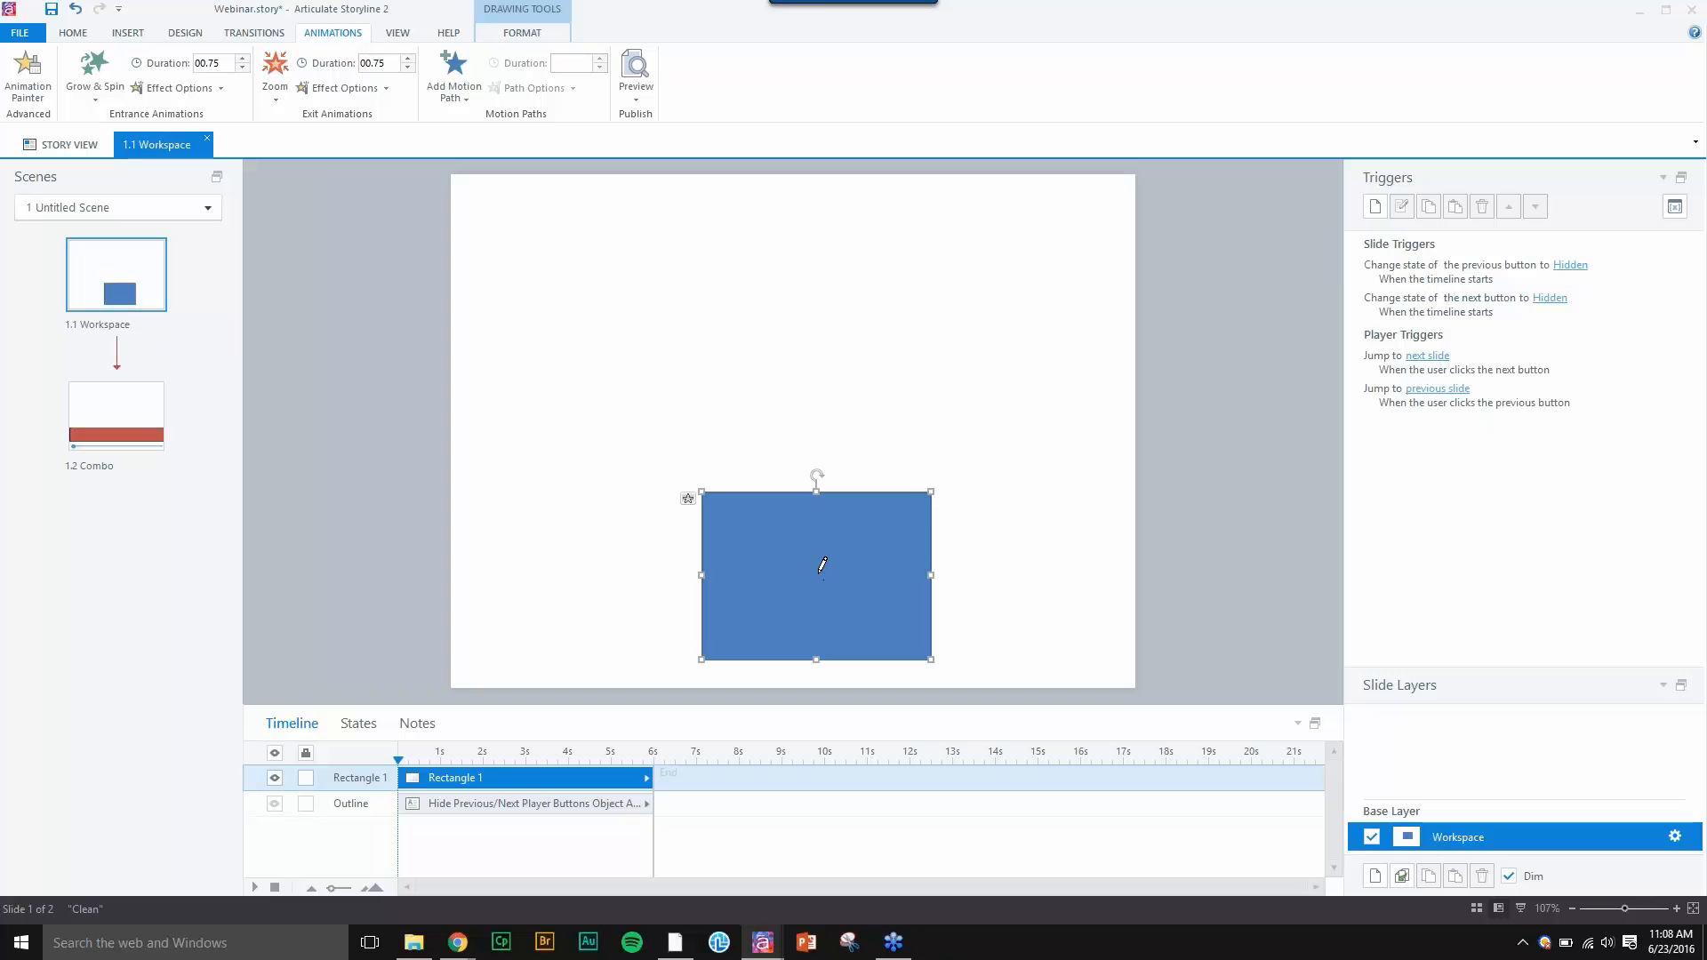
{"action": "mouse_move", "coordinate": [819, 571]}
{"action": "left_mouse_down"}
{"action": "mouse_move", "coordinate": [859, 544]}
{"action": "mouse_move", "coordinate": [938, 545]}
{"action": "mouse_move", "coordinate": [980, 418]}
{"action": "mouse_move", "coordinate": [969, 391]}
{"action": "mouse_move", "coordinate": [863, 434]}
{"action": "mouse_move", "coordinate": [841, 366]}
{"action": "mouse_move", "coordinate": [703, 414]}
{"action": "mouse_move", "coordinate": [626, 274]}
{"action": "mouse_move", "coordinate": [800, 249]}
{"action": "left_mouse_up"}
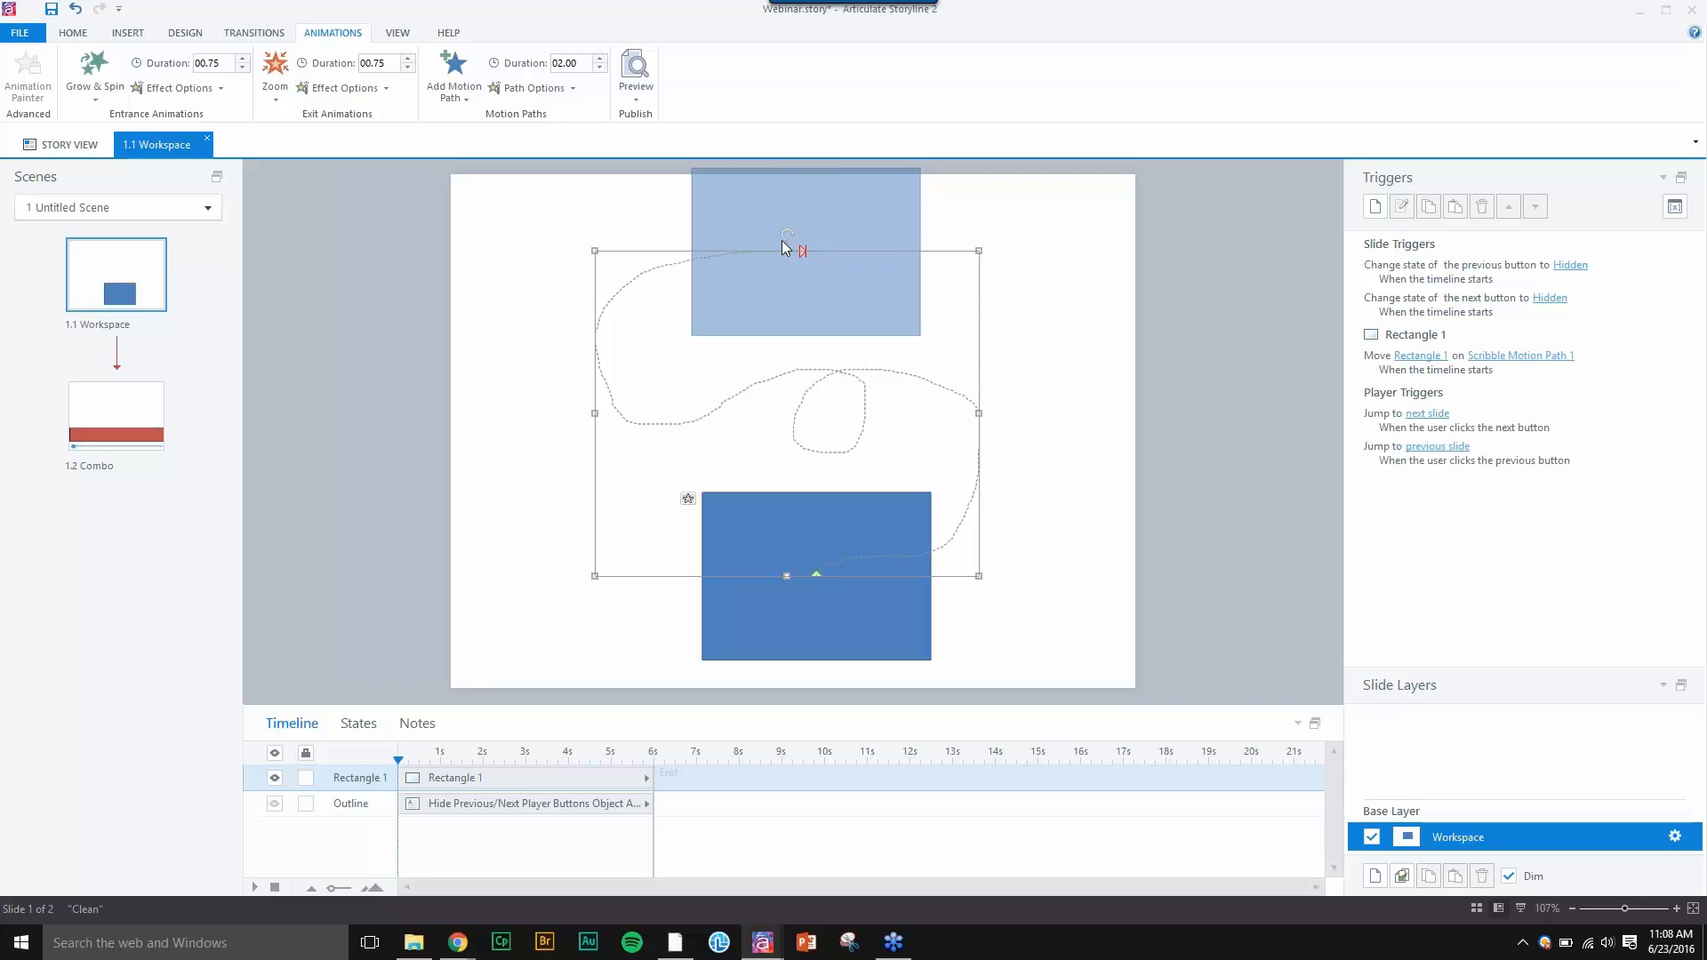
{"action": "mouse_move", "coordinate": [979, 575]}
{"action": "left_mouse_down"}
{"action": "mouse_move", "coordinate": [762, 442]}
{"action": "mouse_move", "coordinate": [937, 518]}
{"action": "mouse_move", "coordinate": [1034, 432]}
{"action": "mouse_move", "coordinate": [963, 537]}
{"action": "mouse_move", "coordinate": [975, 574]}
{"action": "left_mouse_up"}
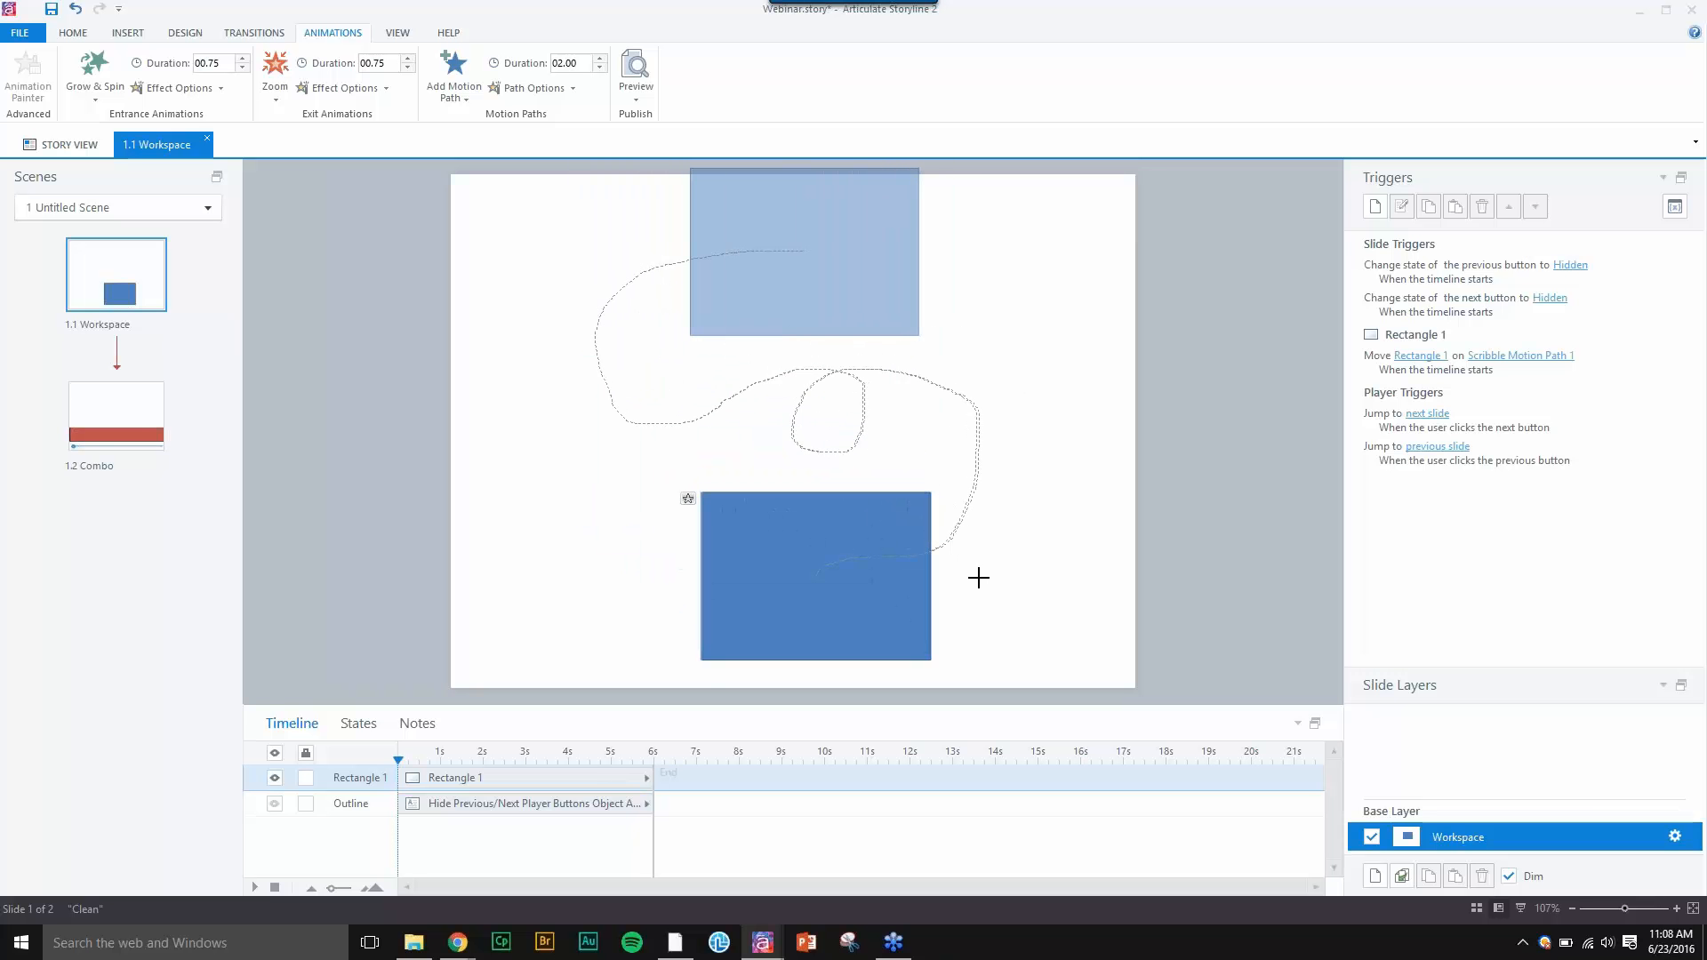
{"action": "left_click", "coordinate": [979, 577]}
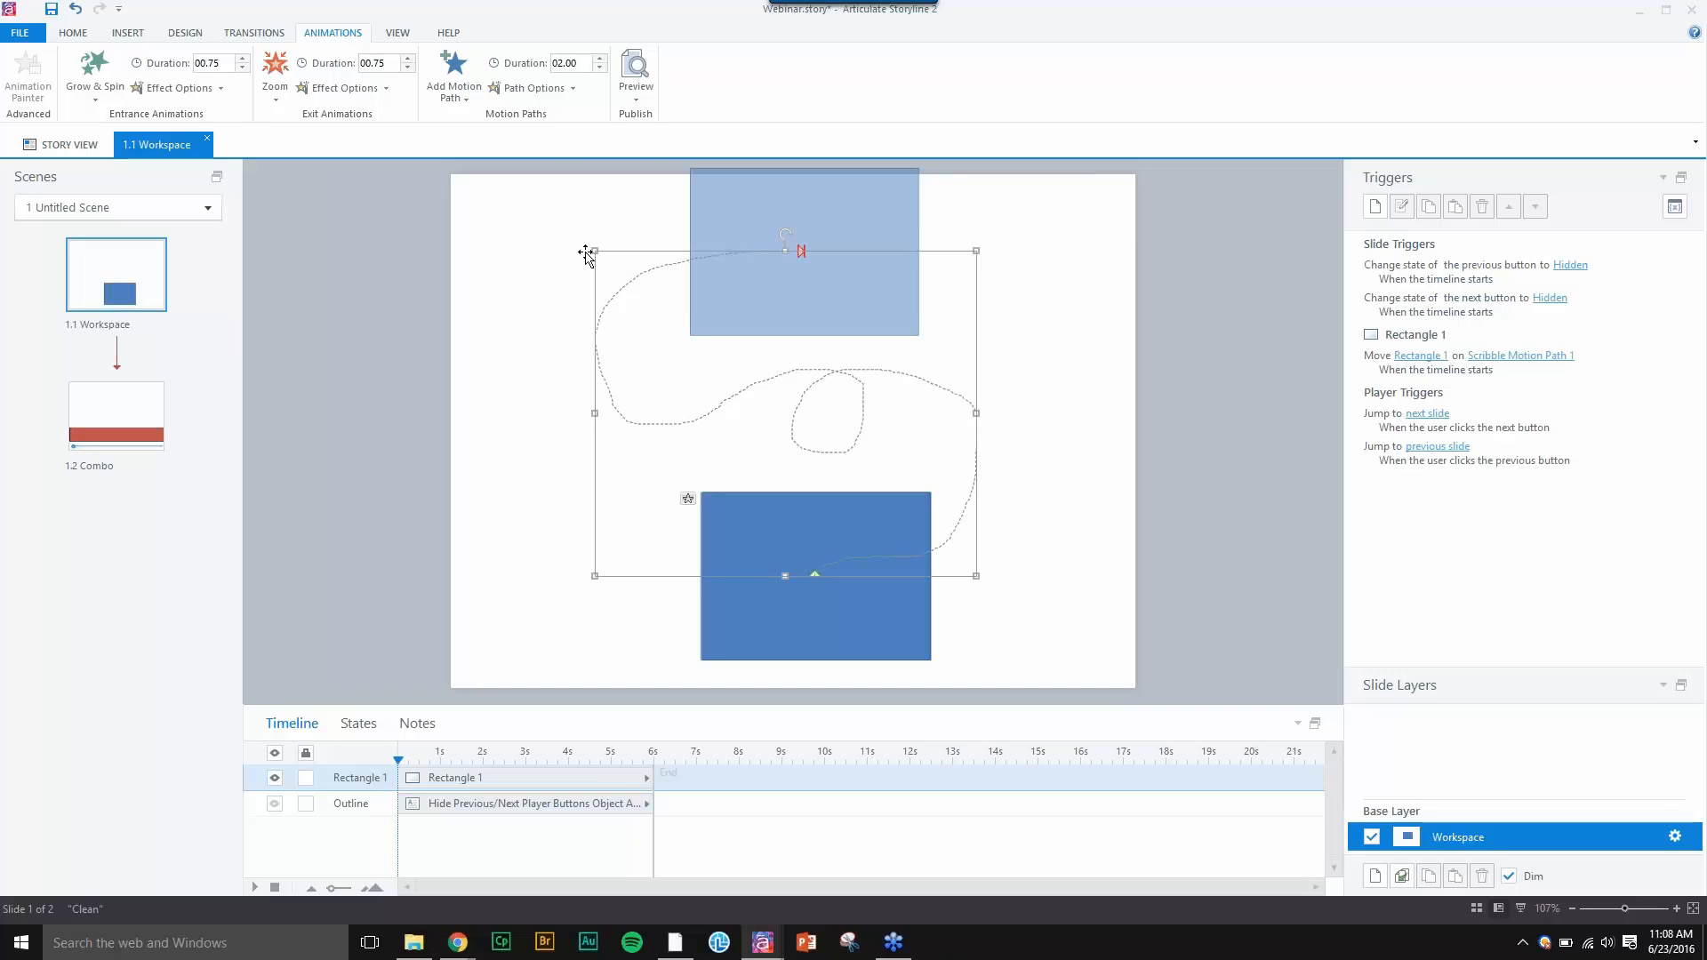
- Set the scribble path's easing direction to In & Out, and look over its speed and other path options
{"action": "left_click", "coordinate": [533, 88]}
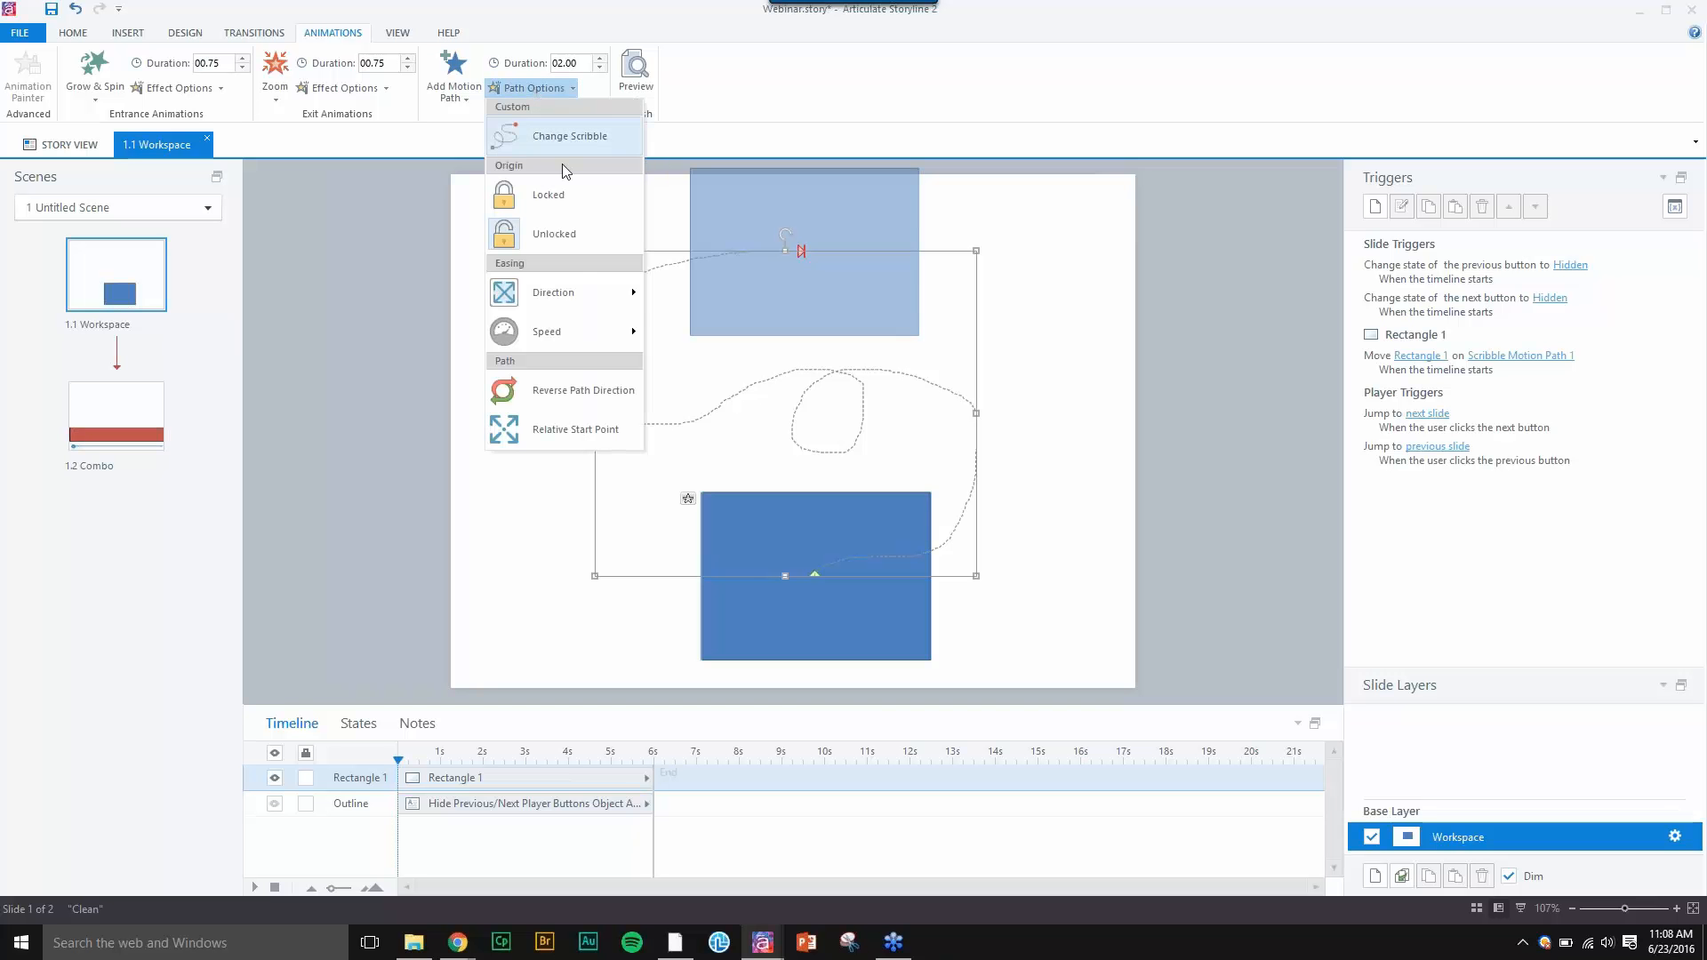
{"action": "mouse_move", "coordinate": [573, 291]}
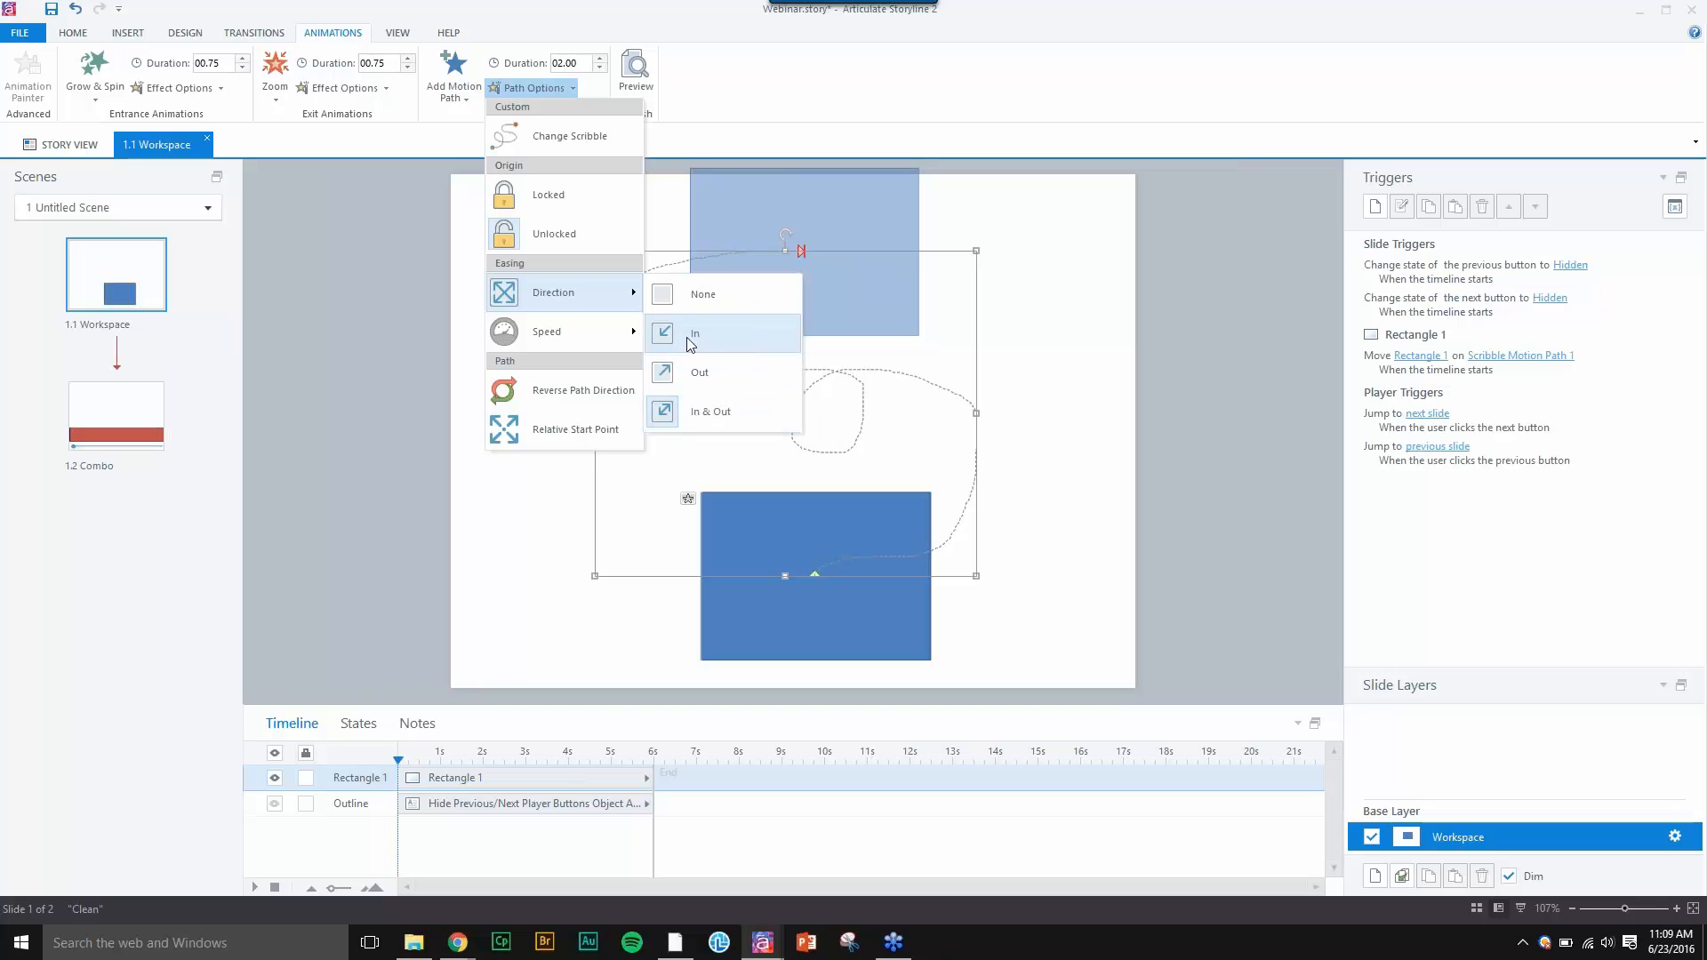
{"action": "left_click", "coordinate": [694, 409]}
{"action": "left_click", "coordinate": [532, 88]}
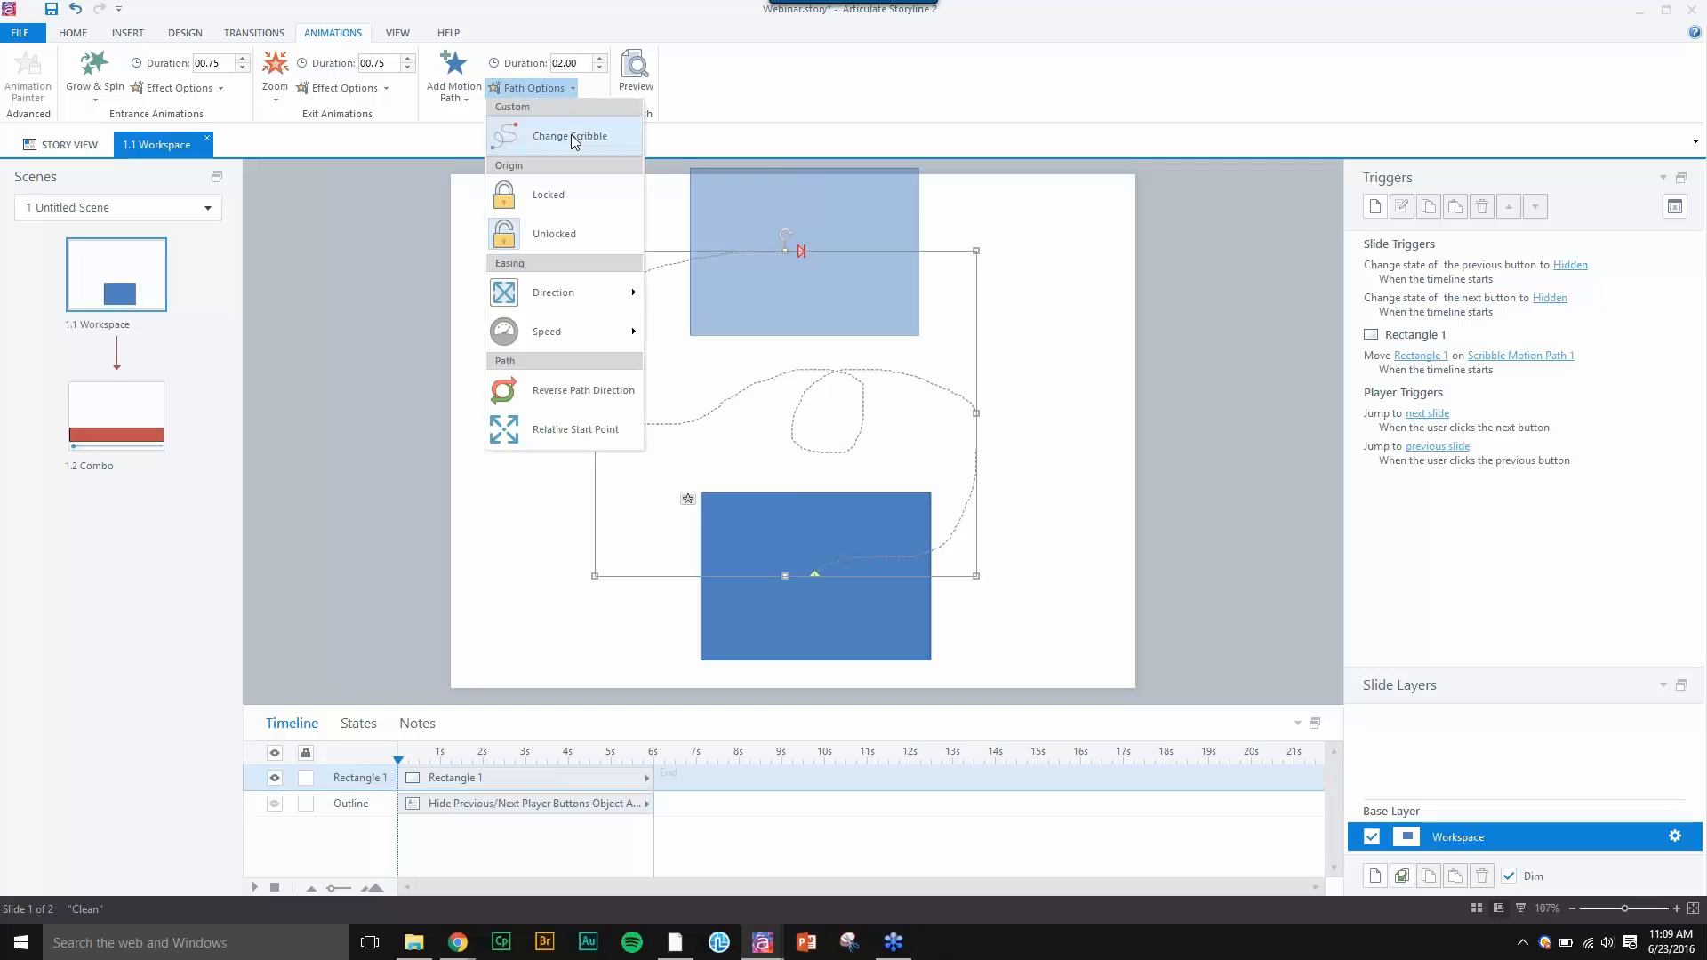
{"action": "mouse_move", "coordinate": [599, 325]}
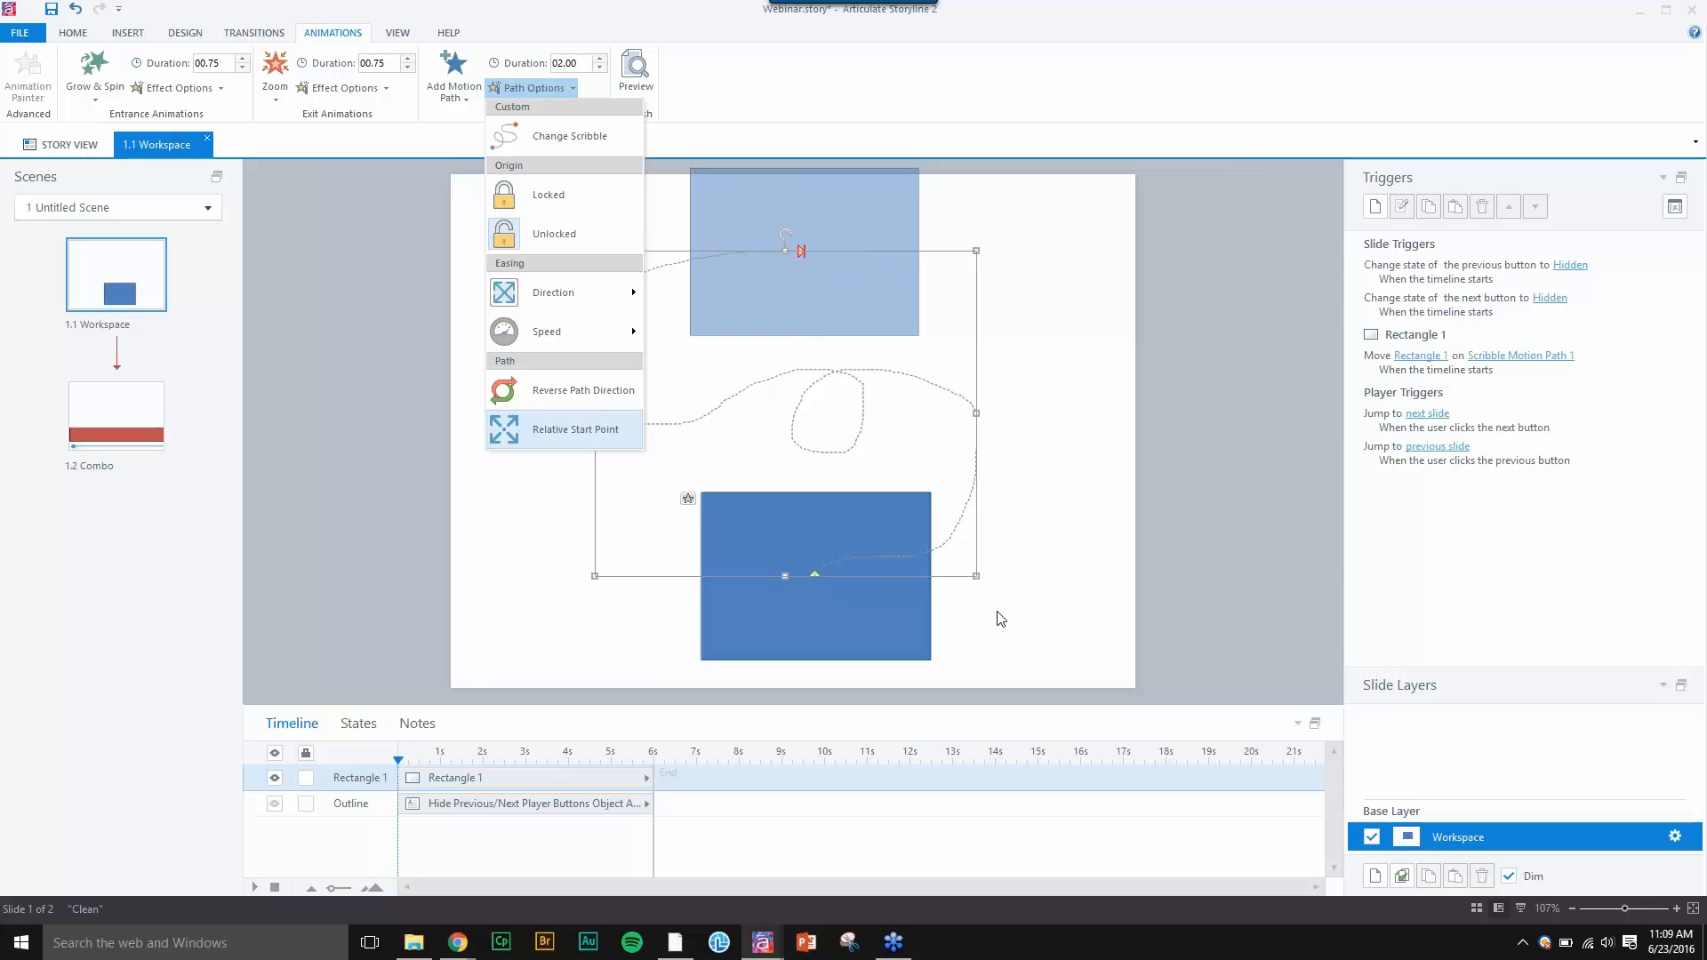
- Try to stretch and flip the scribble motion path by its bounding box, and undo both resizes
{"action": "left_click", "coordinate": [976, 576]}
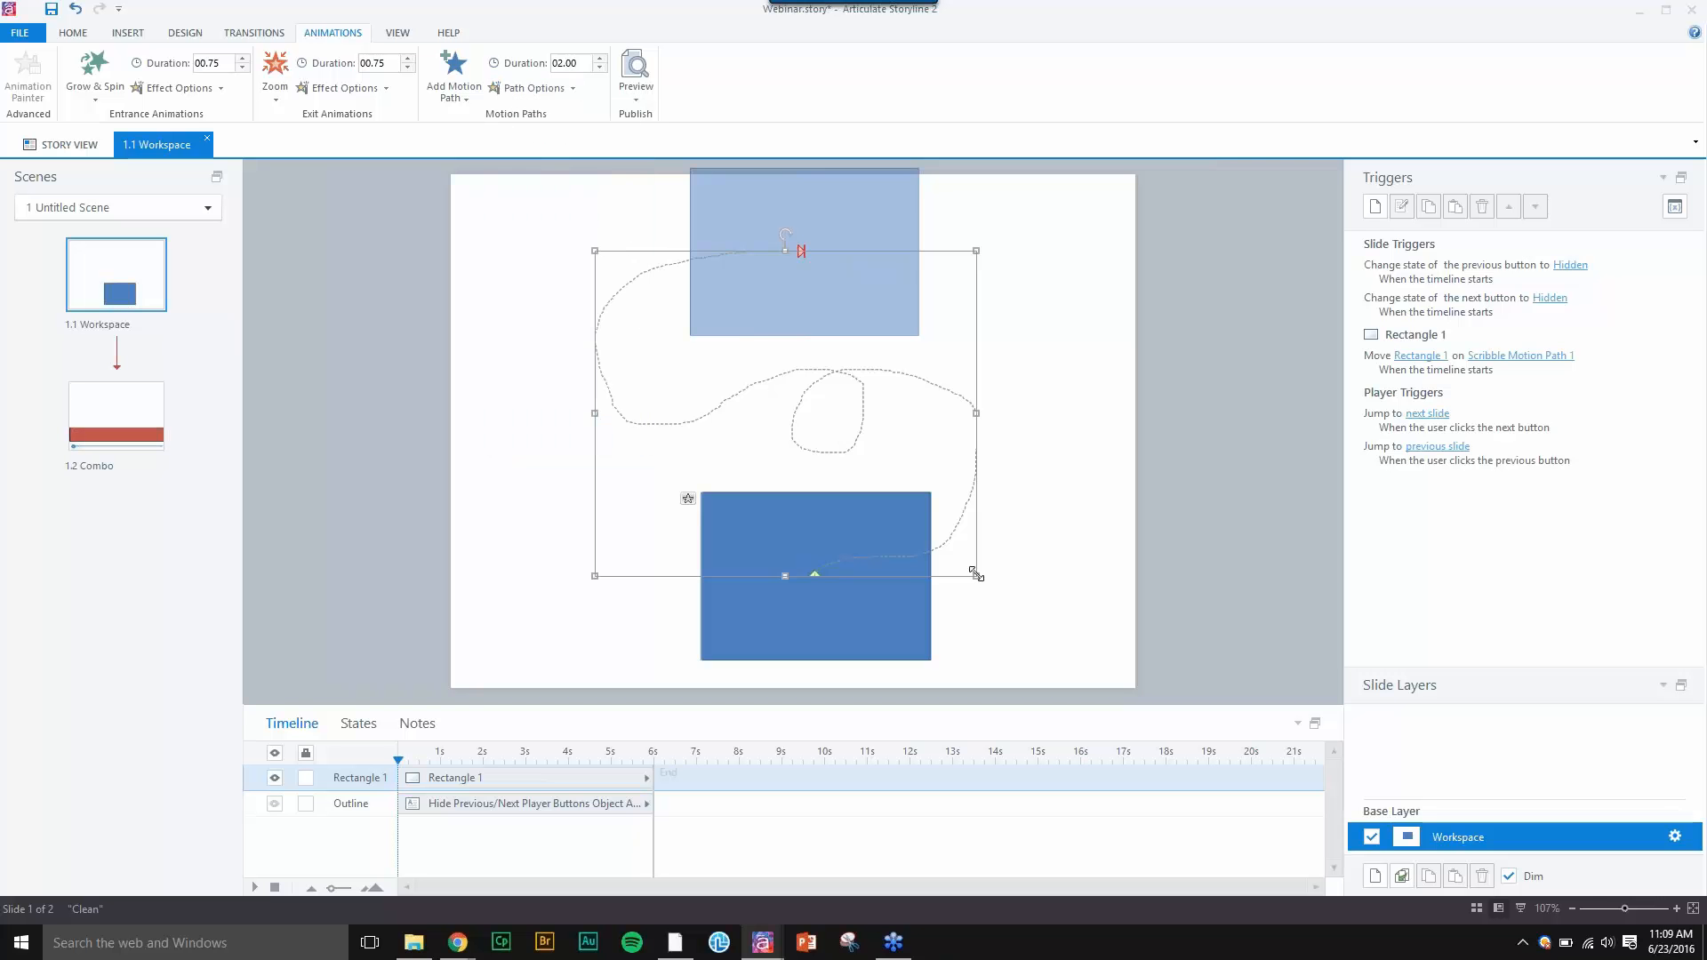
{"action": "left_click_drag", "start_coordinate": [971, 574], "coordinate": [1058, 244]}
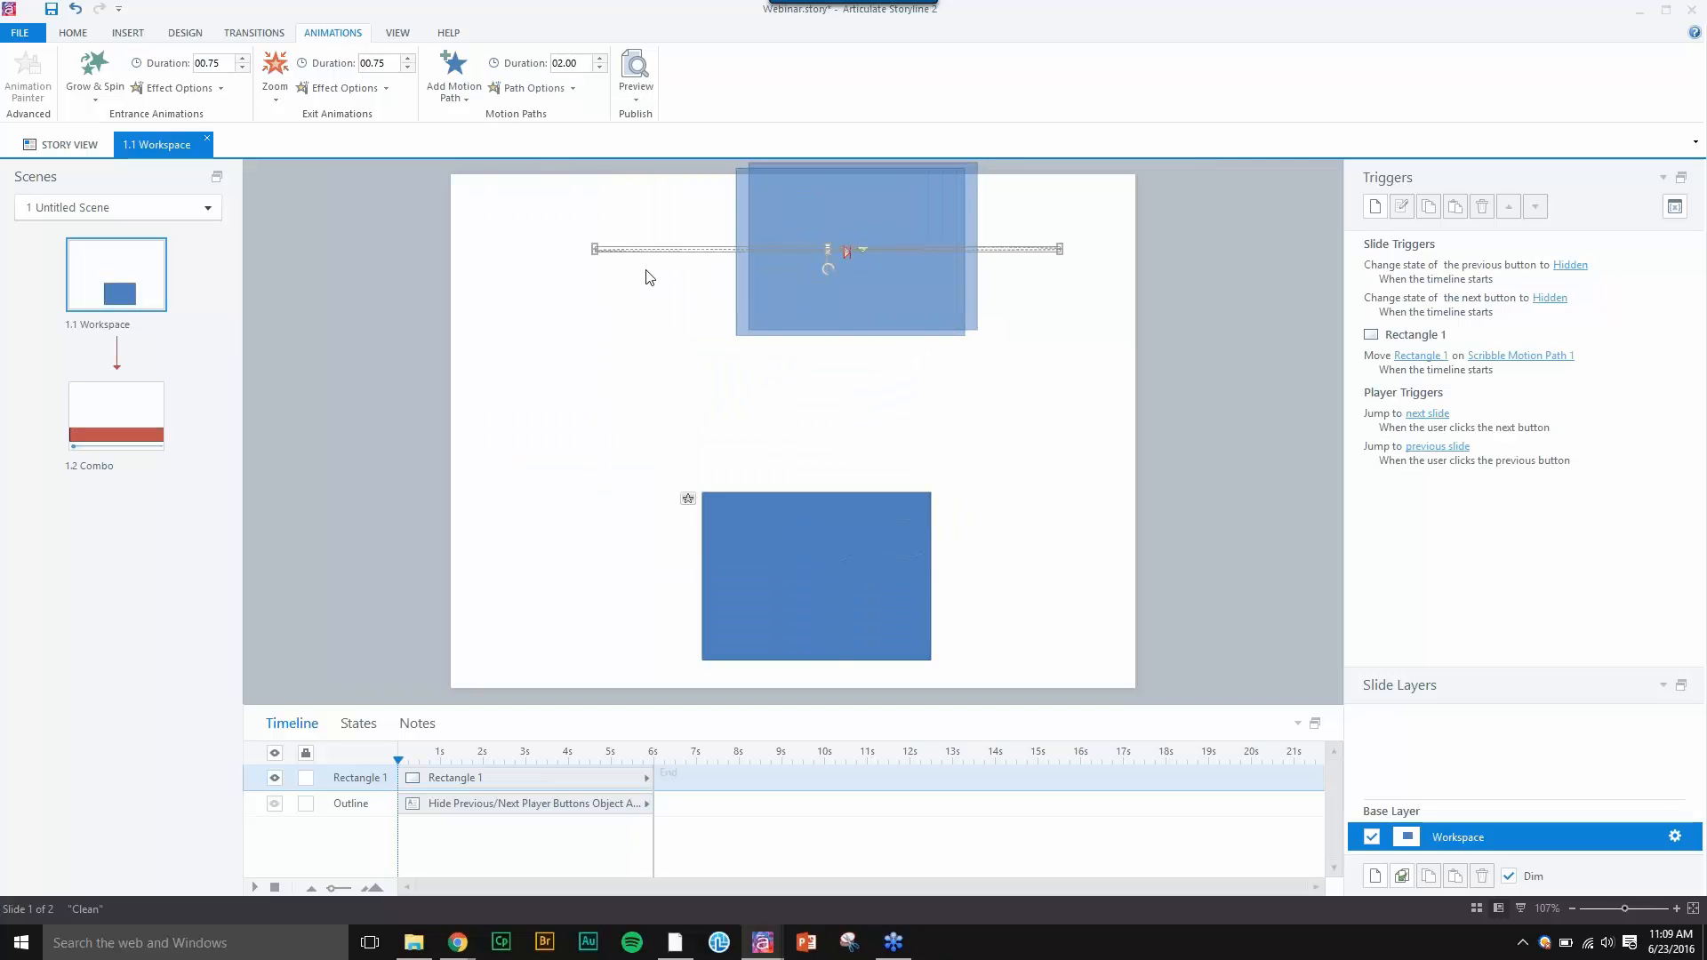
{"action": "left_click_drag", "start_coordinate": [597, 255], "coordinate": [535, 517]}
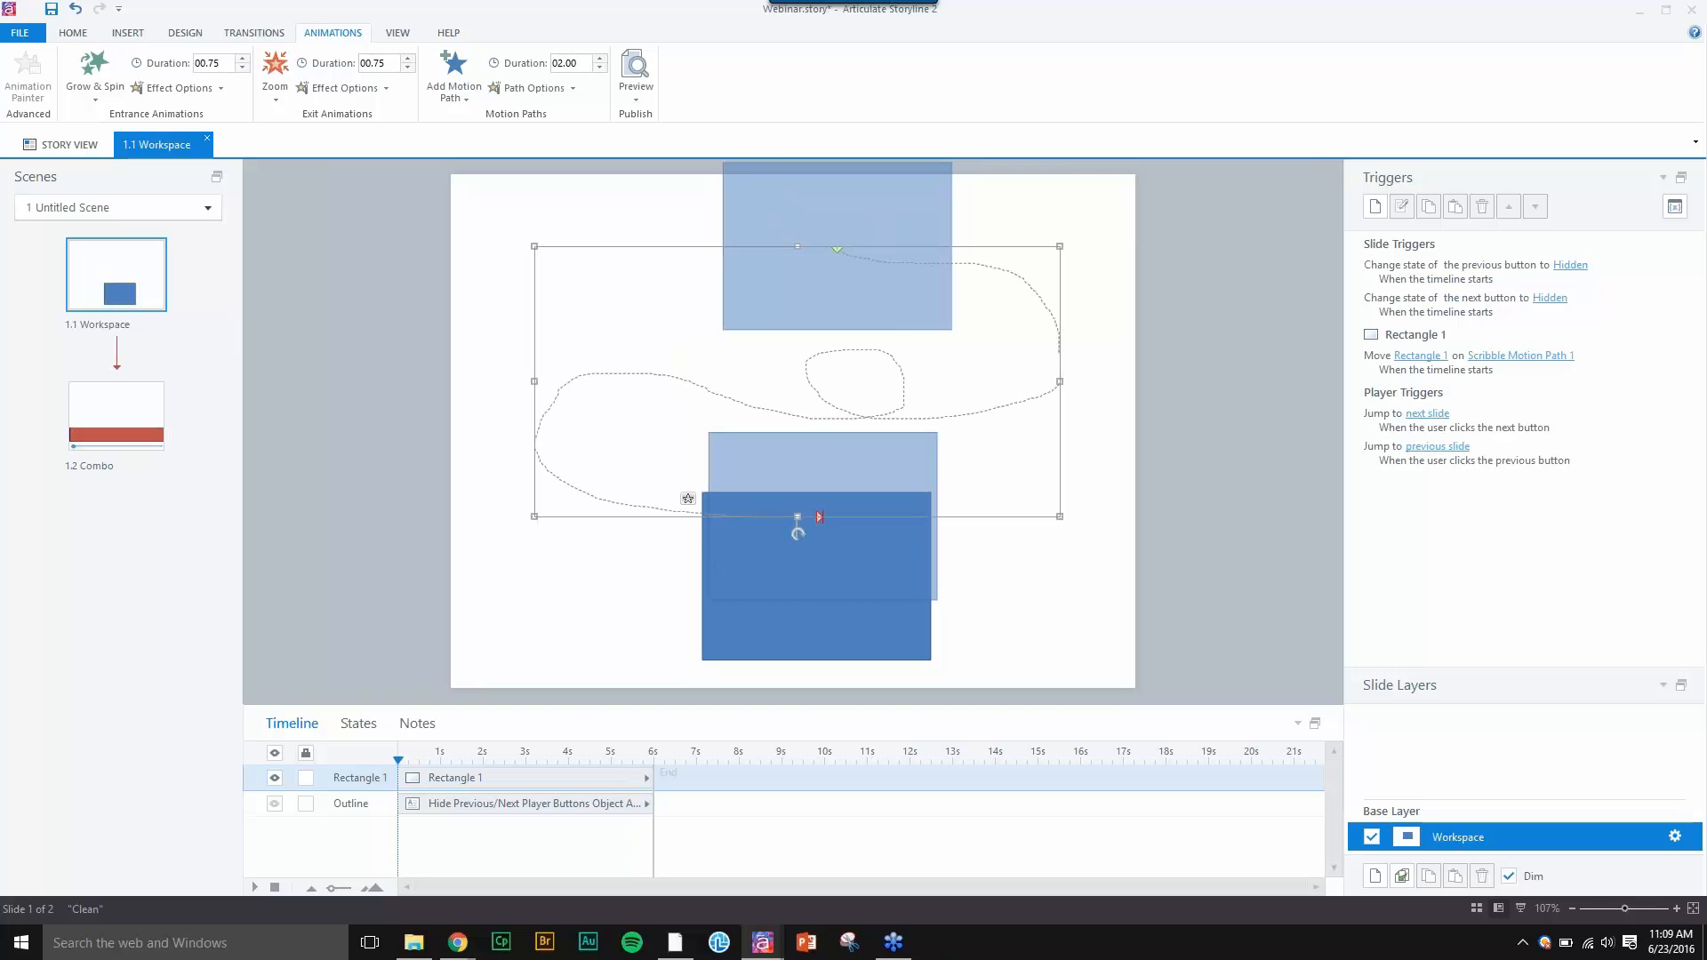
{"action": "key", "text": "ctrl+z"}
{"action": "key", "text": "ctrl+z"}
- Reverse the scribble motion path's direction, and undo the reversal
{"action": "left_click", "coordinate": [533, 88]}
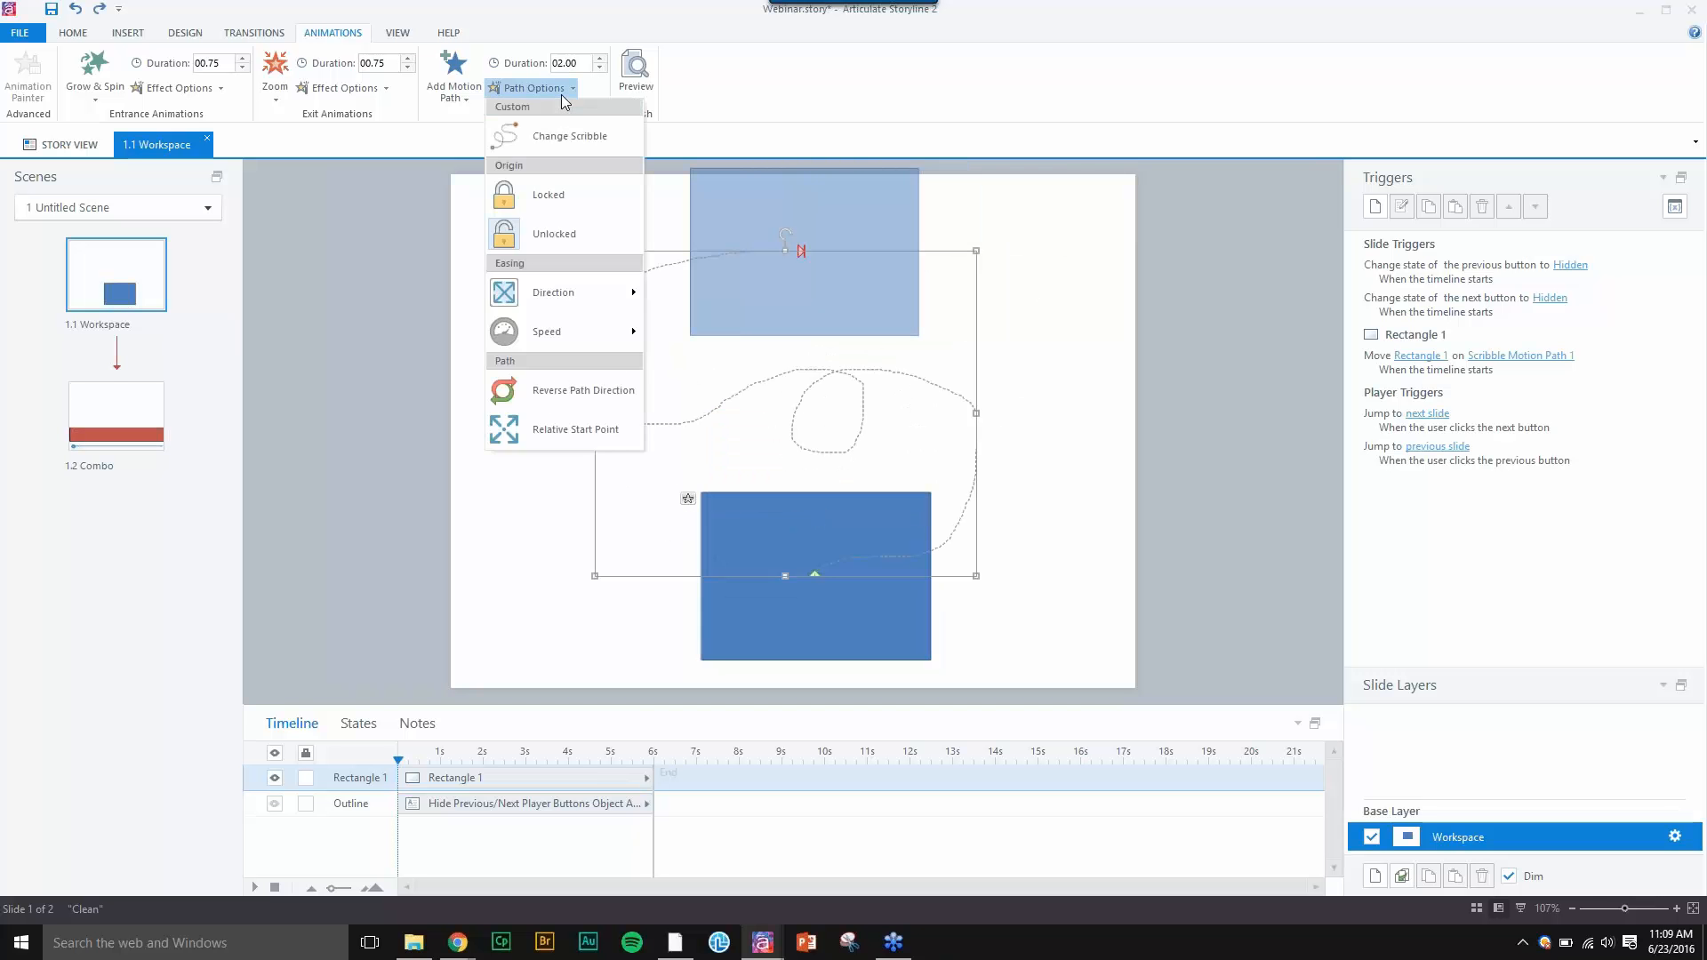
{"action": "left_click", "coordinate": [584, 390]}
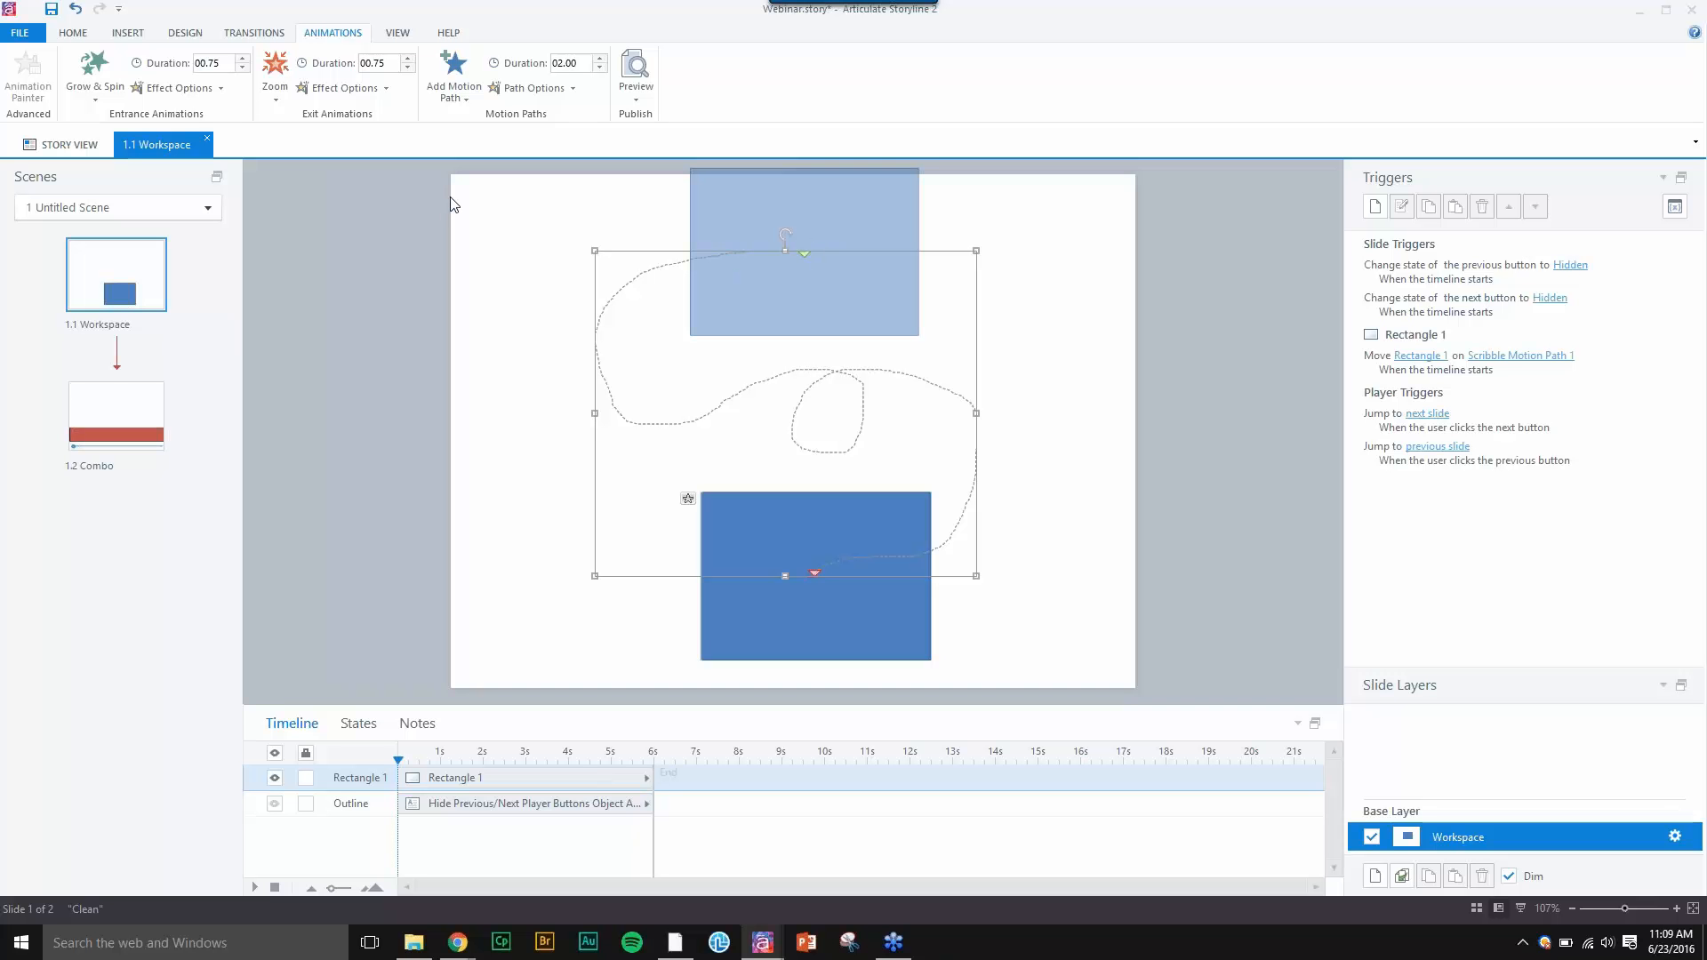
{"action": "key", "text": "ctrl+z"}
- Set the scribble motion path's duration to 6 seconds, and preview the project
{"action": "left_click", "coordinate": [1522, 908]}
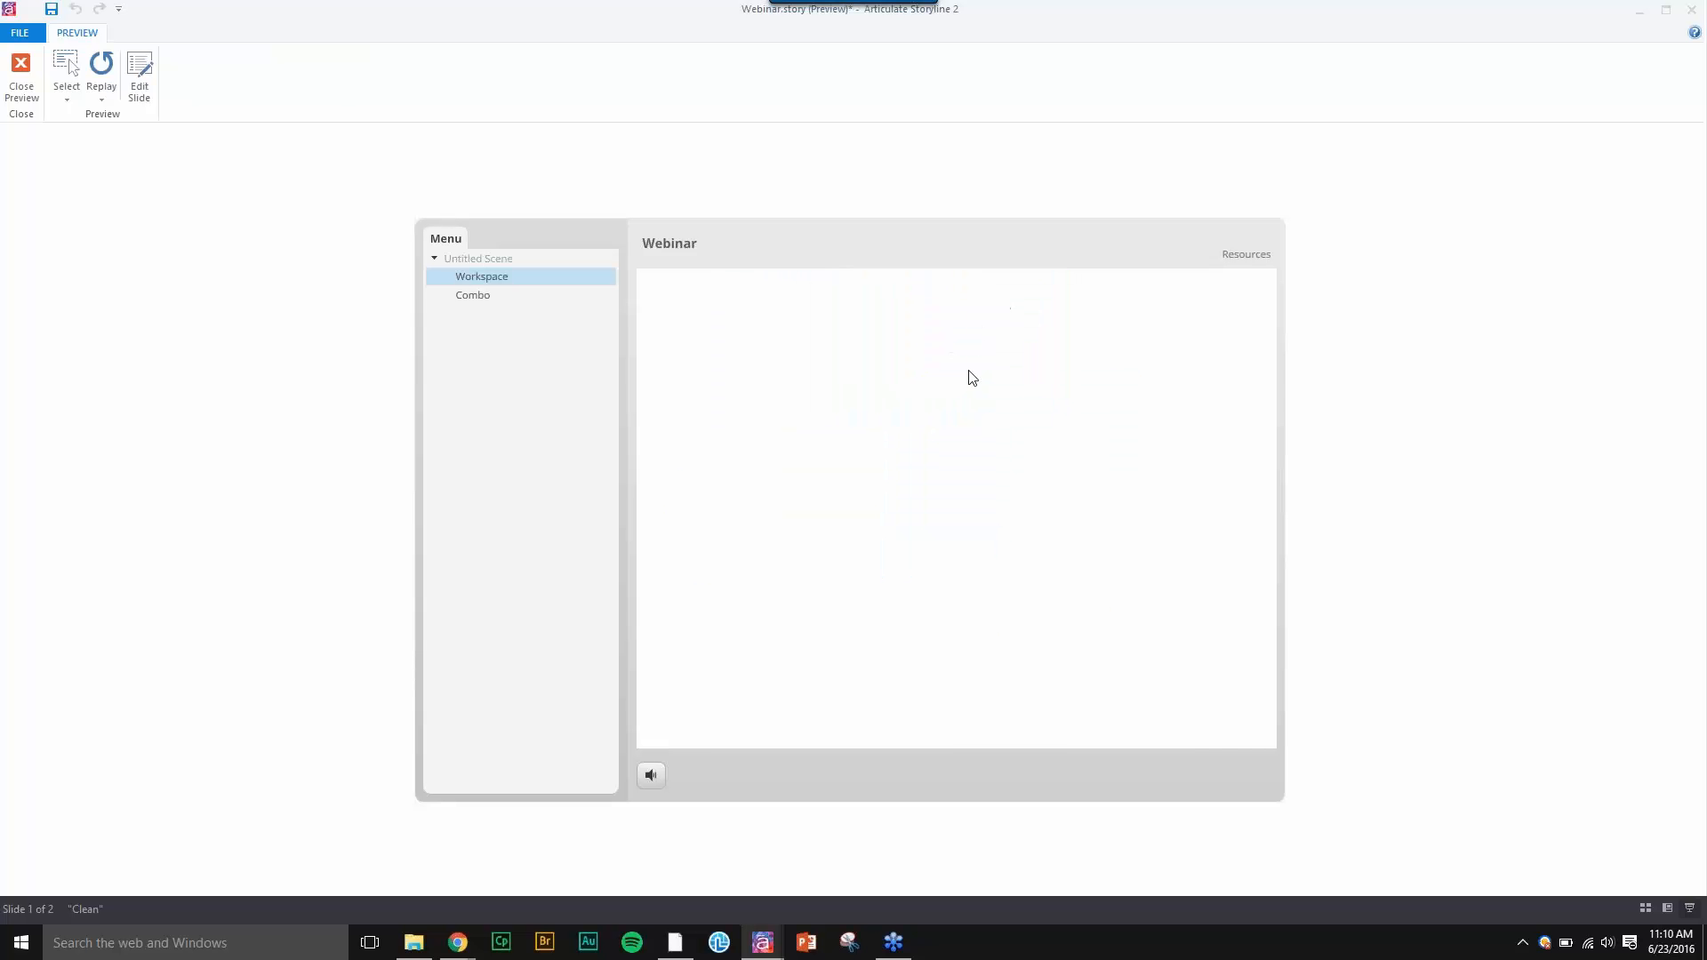
{"action": "left_click", "coordinate": [21, 78]}
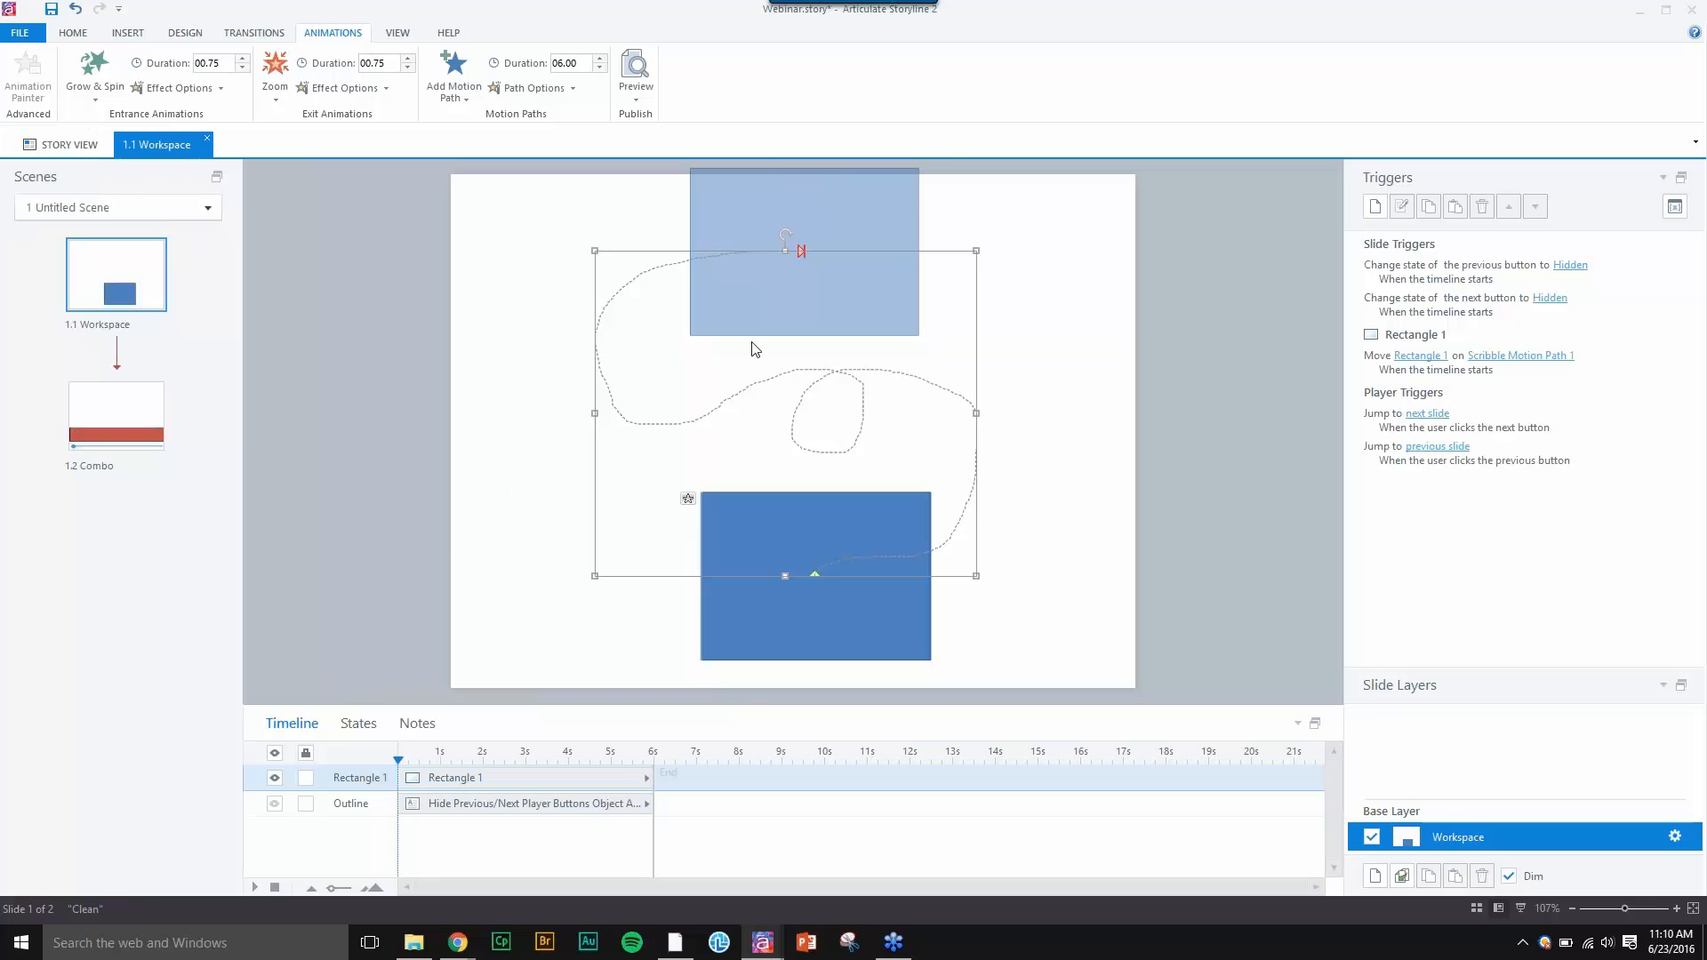
- Show the Outline to review the topic list, hide it again, and select the blue rectangle
{"action": "left_click", "coordinate": [273, 803]}
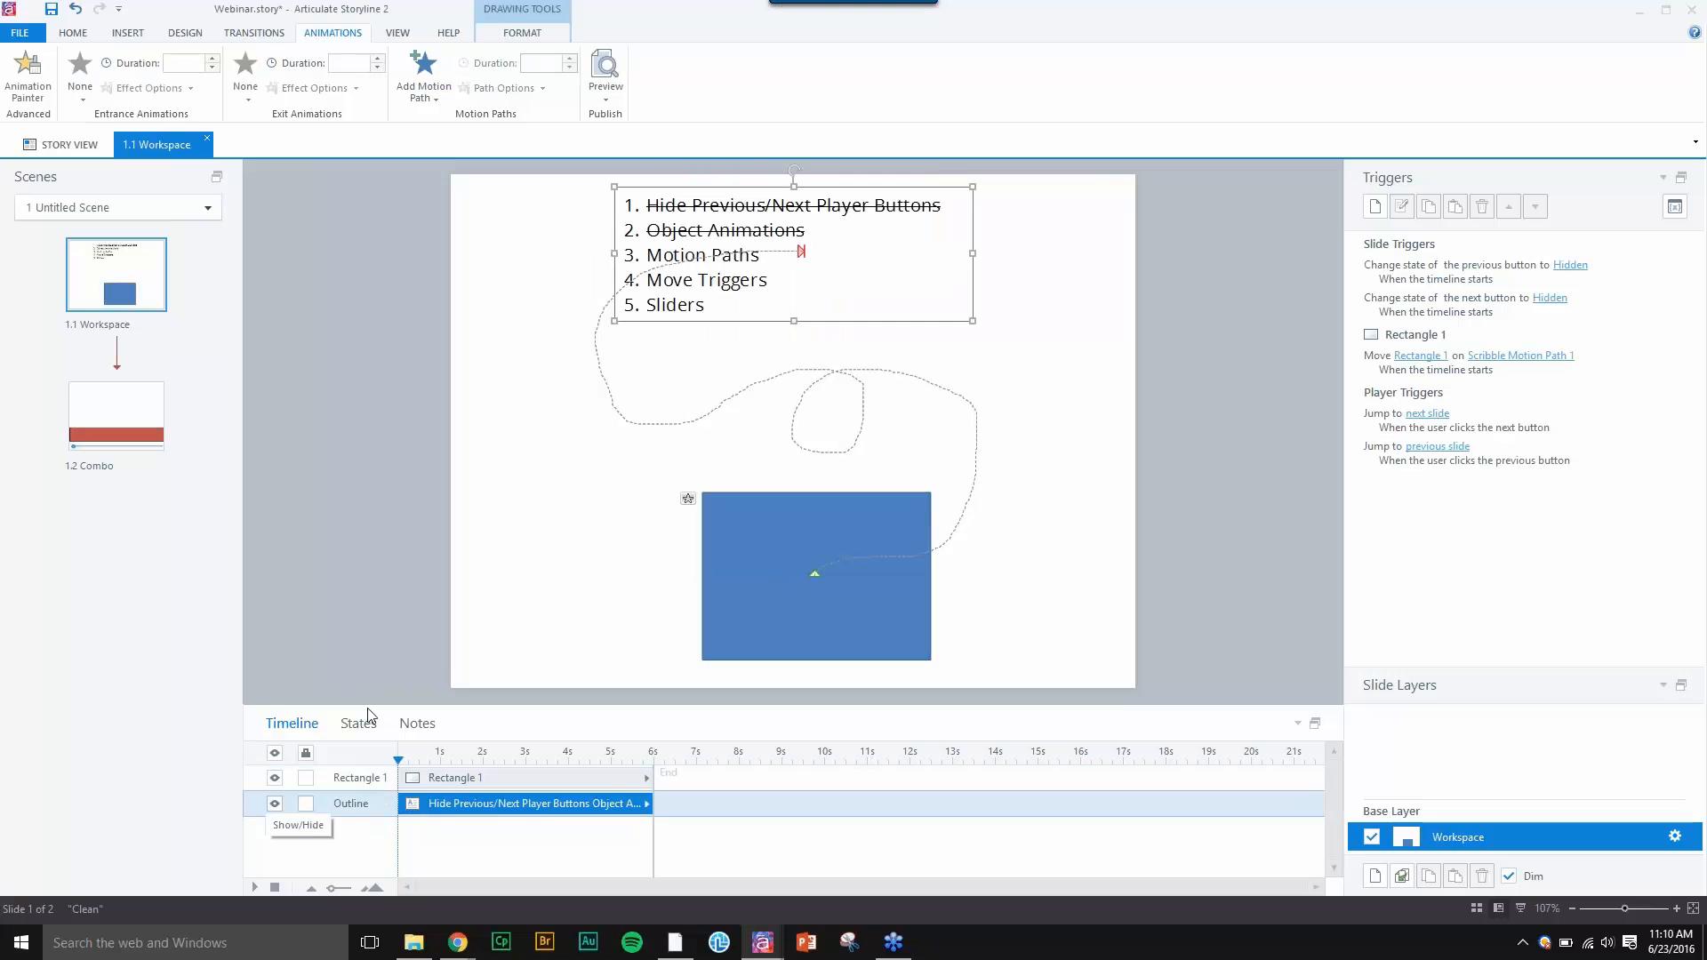
{"action": "left_click", "coordinate": [274, 804]}
{"action": "left_click", "coordinate": [836, 599]}
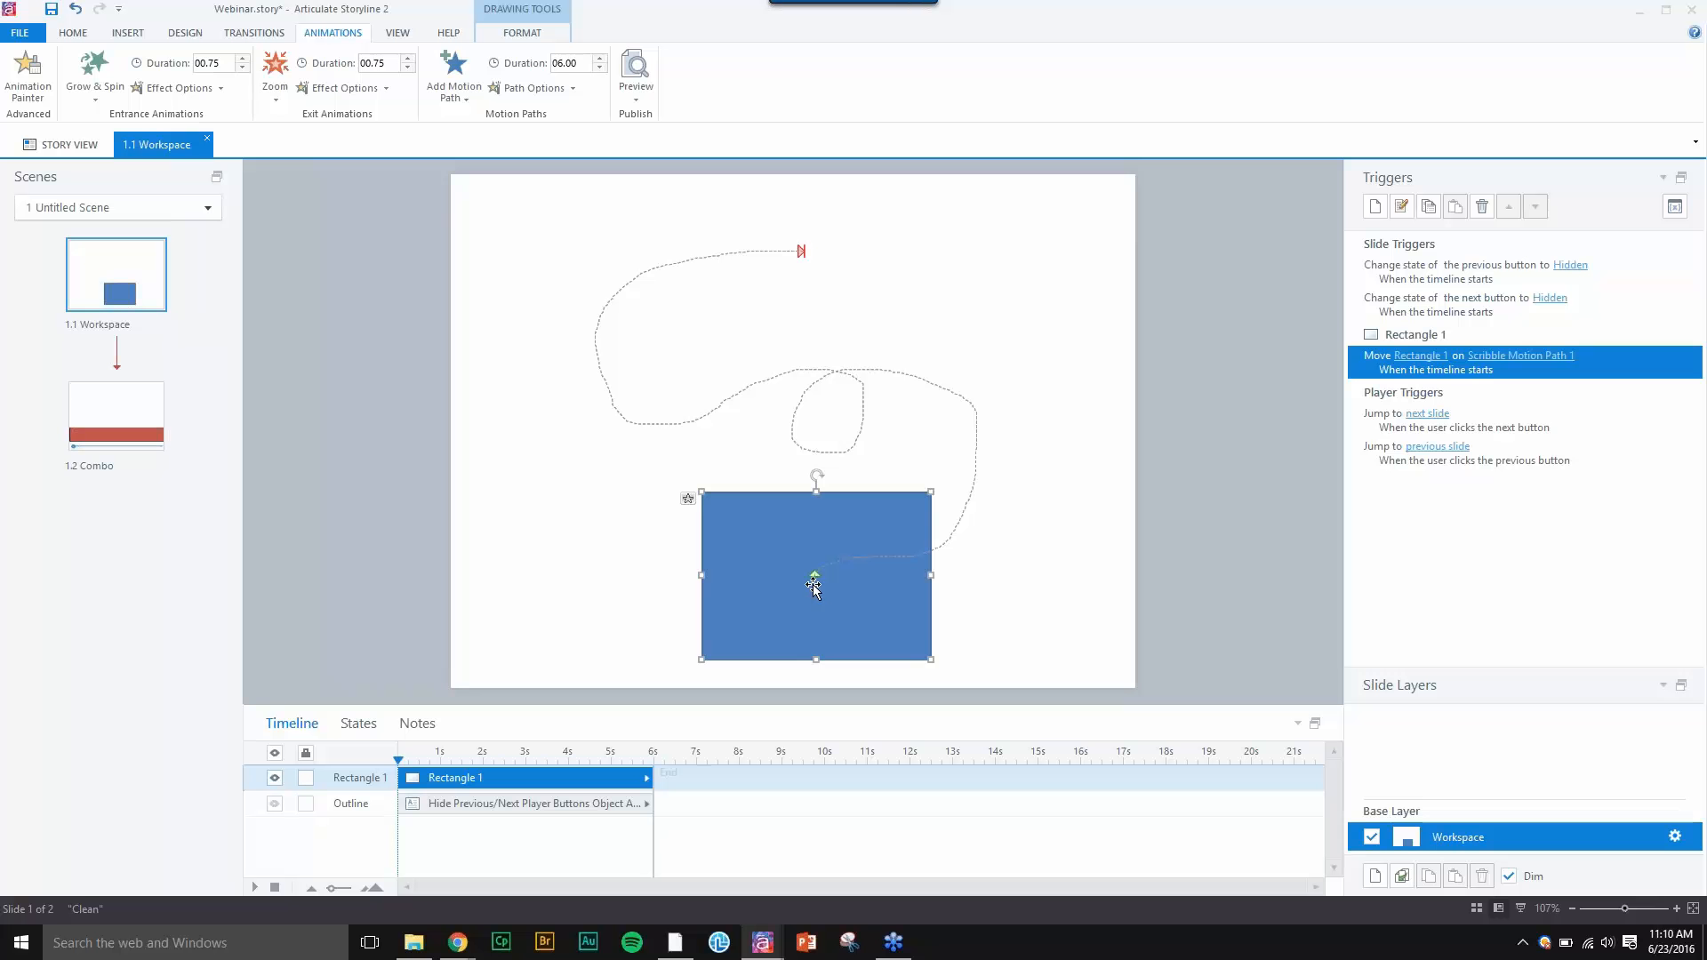
- Draw a small rectangle in the slide's upper-left corner and give it a red fill
{"action": "left_click", "coordinate": [141, 35]}
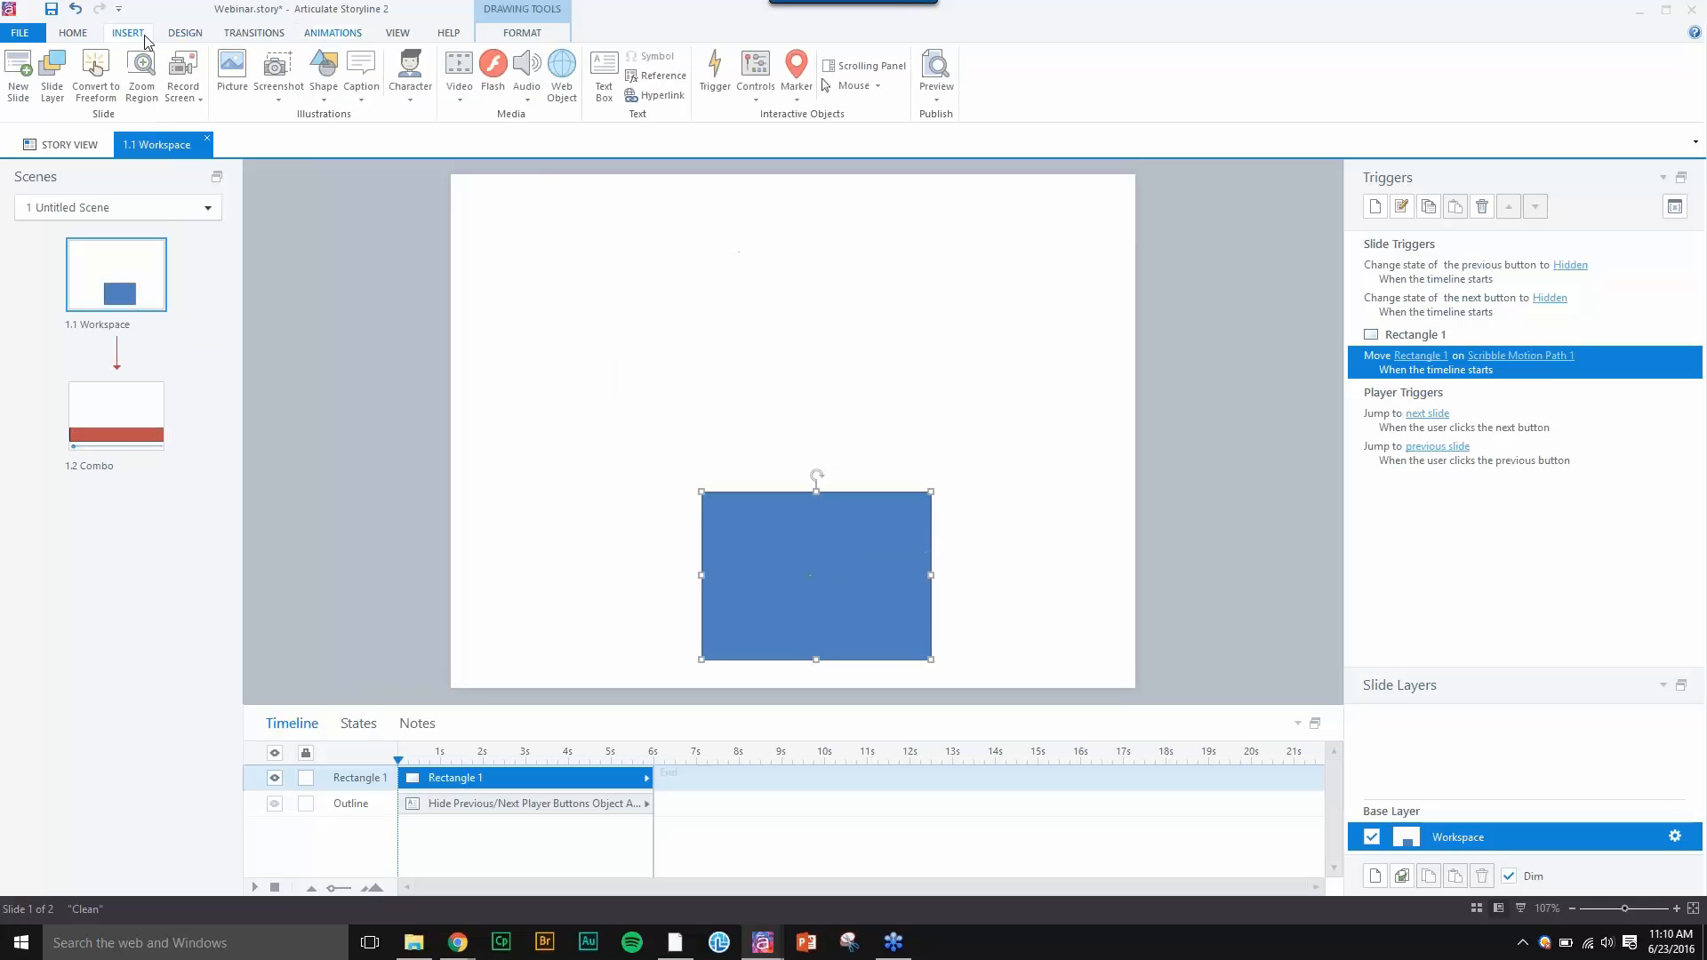
{"action": "left_click", "coordinate": [323, 71]}
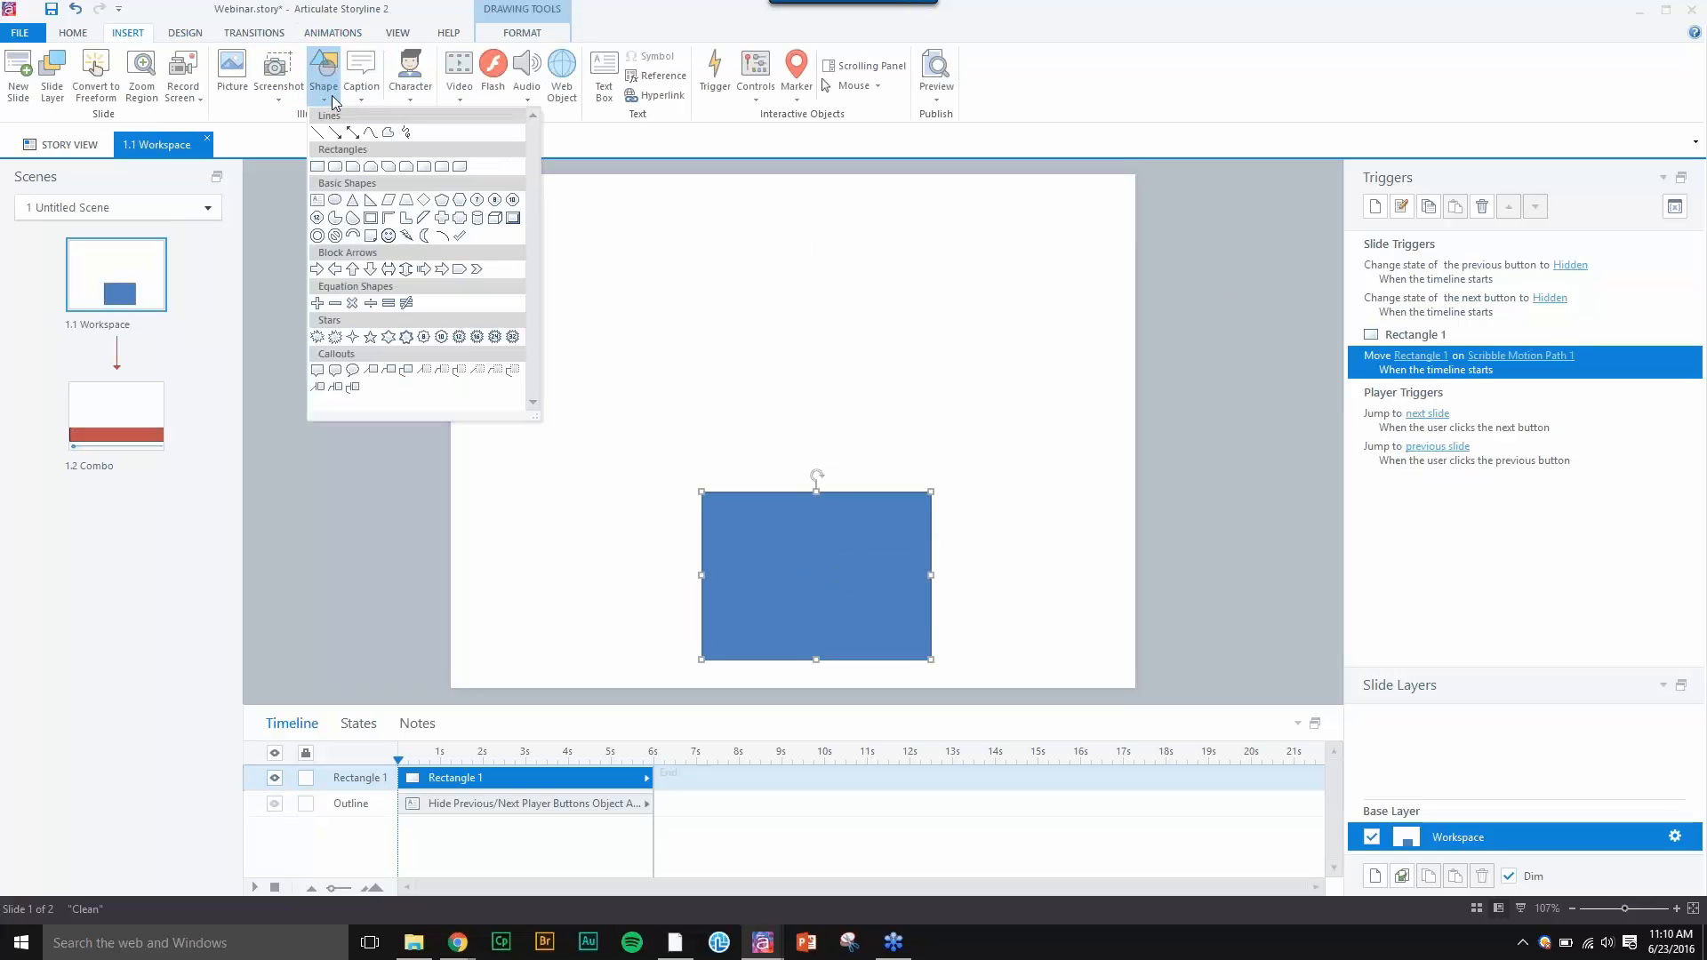
{"action": "left_click", "coordinate": [317, 167]}
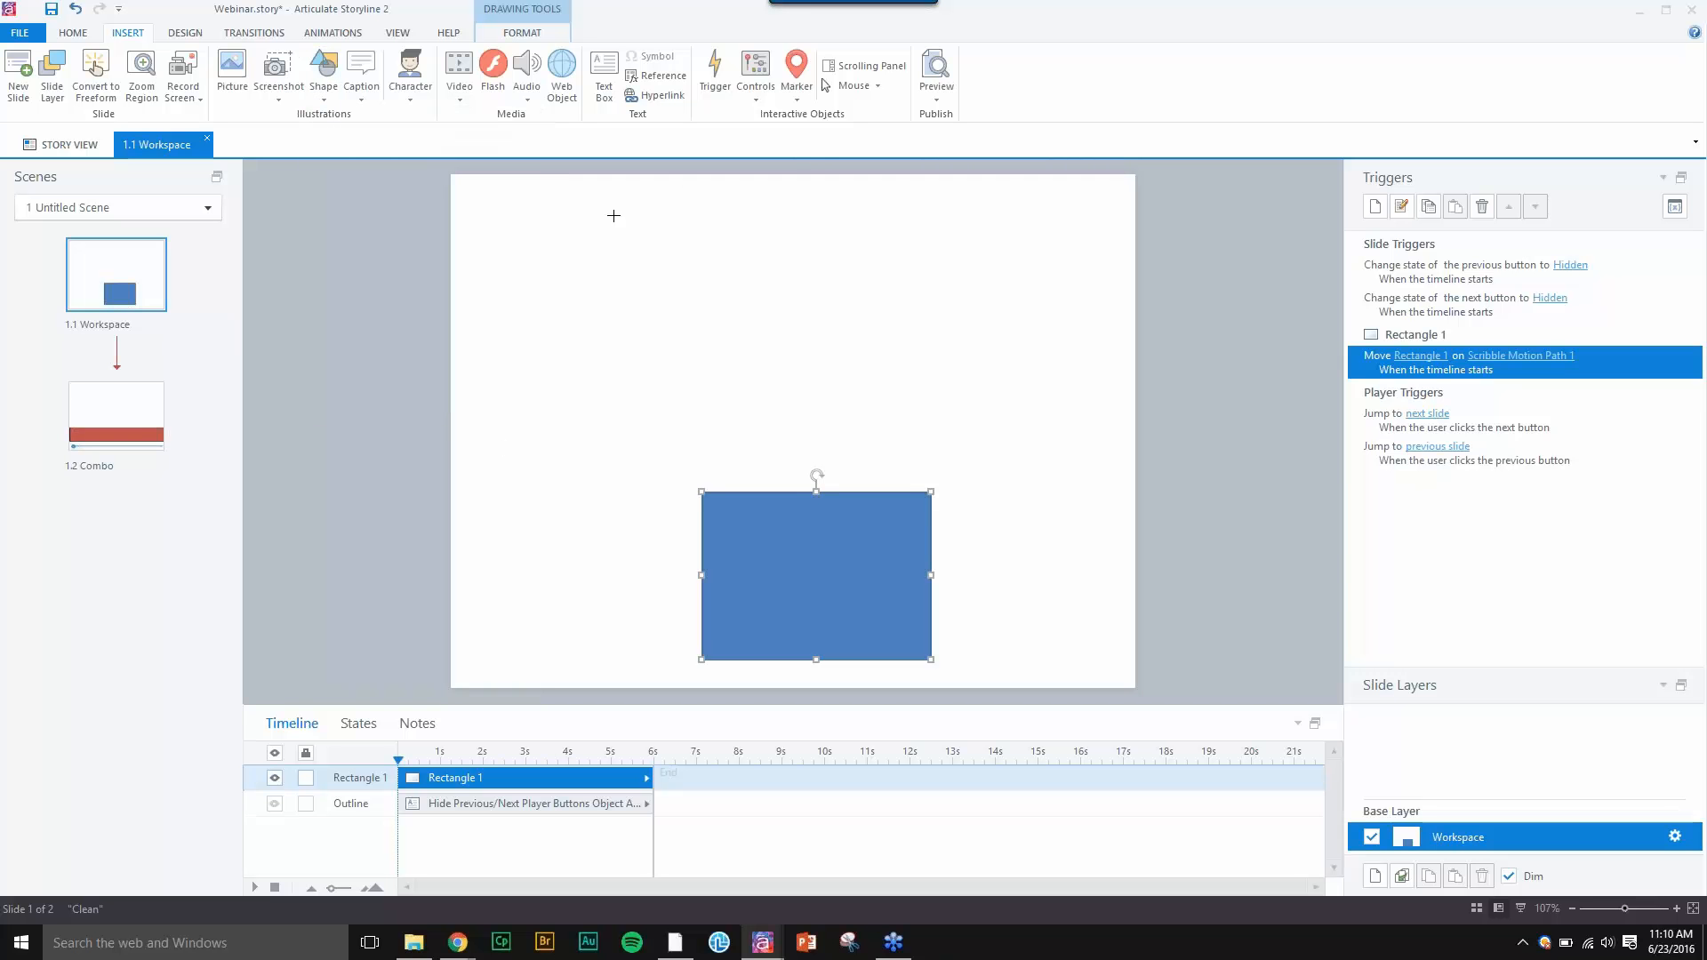
{"action": "left_click_drag", "start_coordinate": [473, 203], "coordinate": [558, 280]}
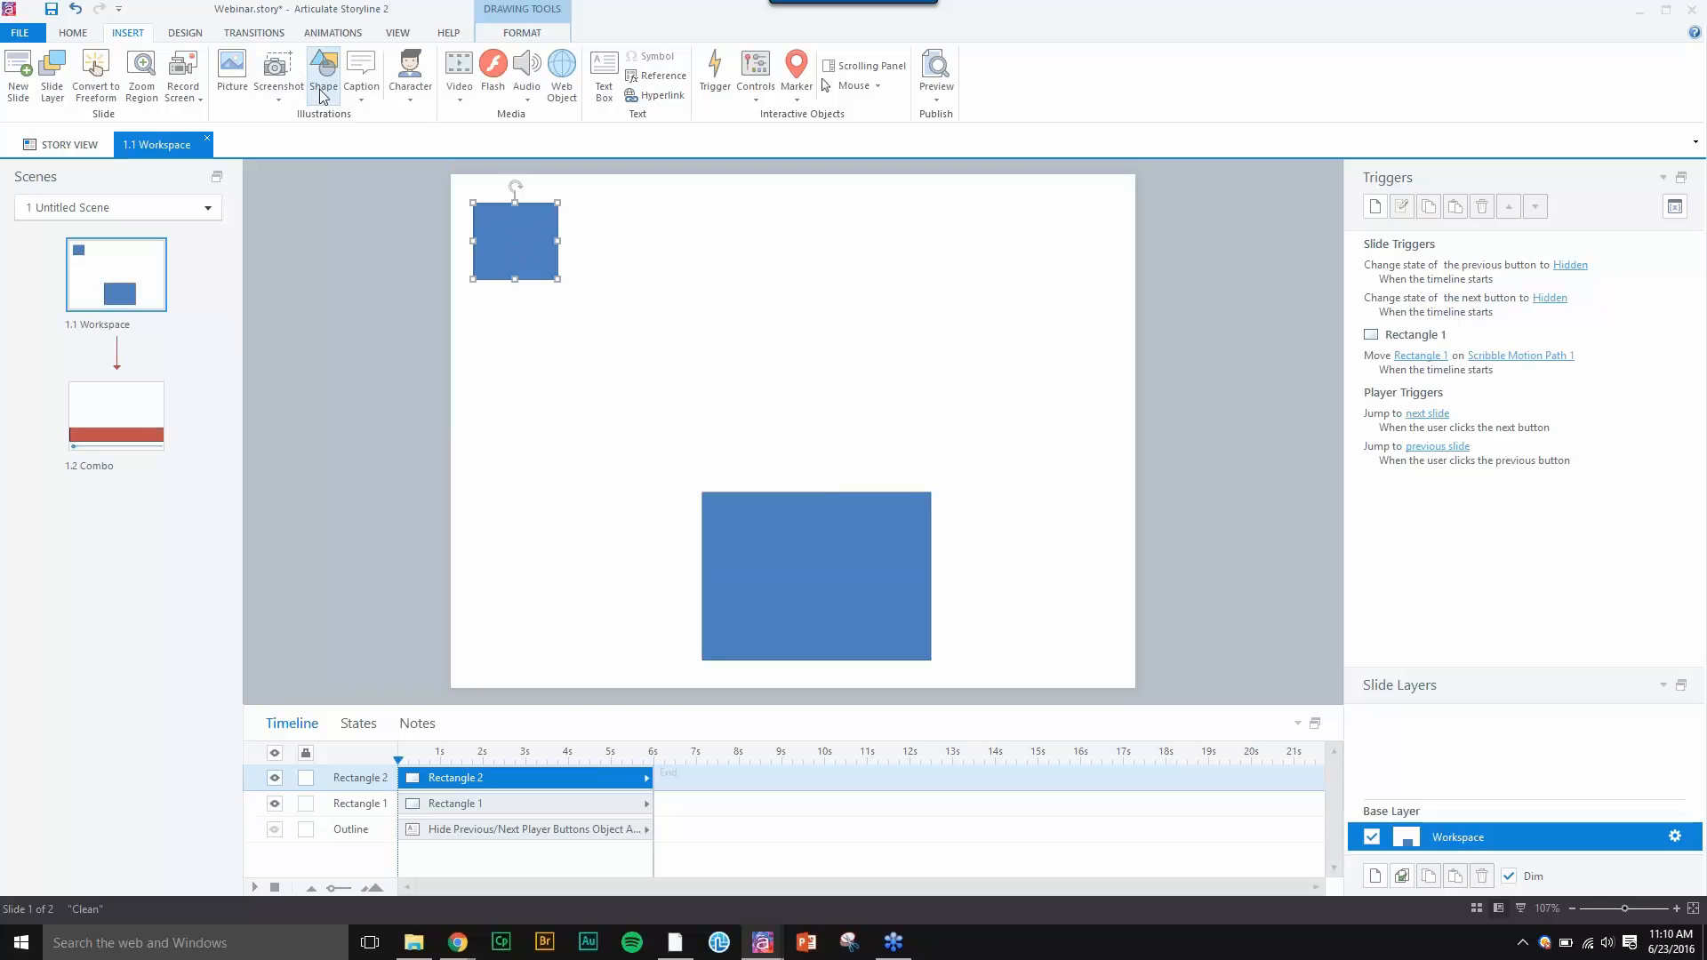
{"action": "left_click", "coordinate": [73, 33]}
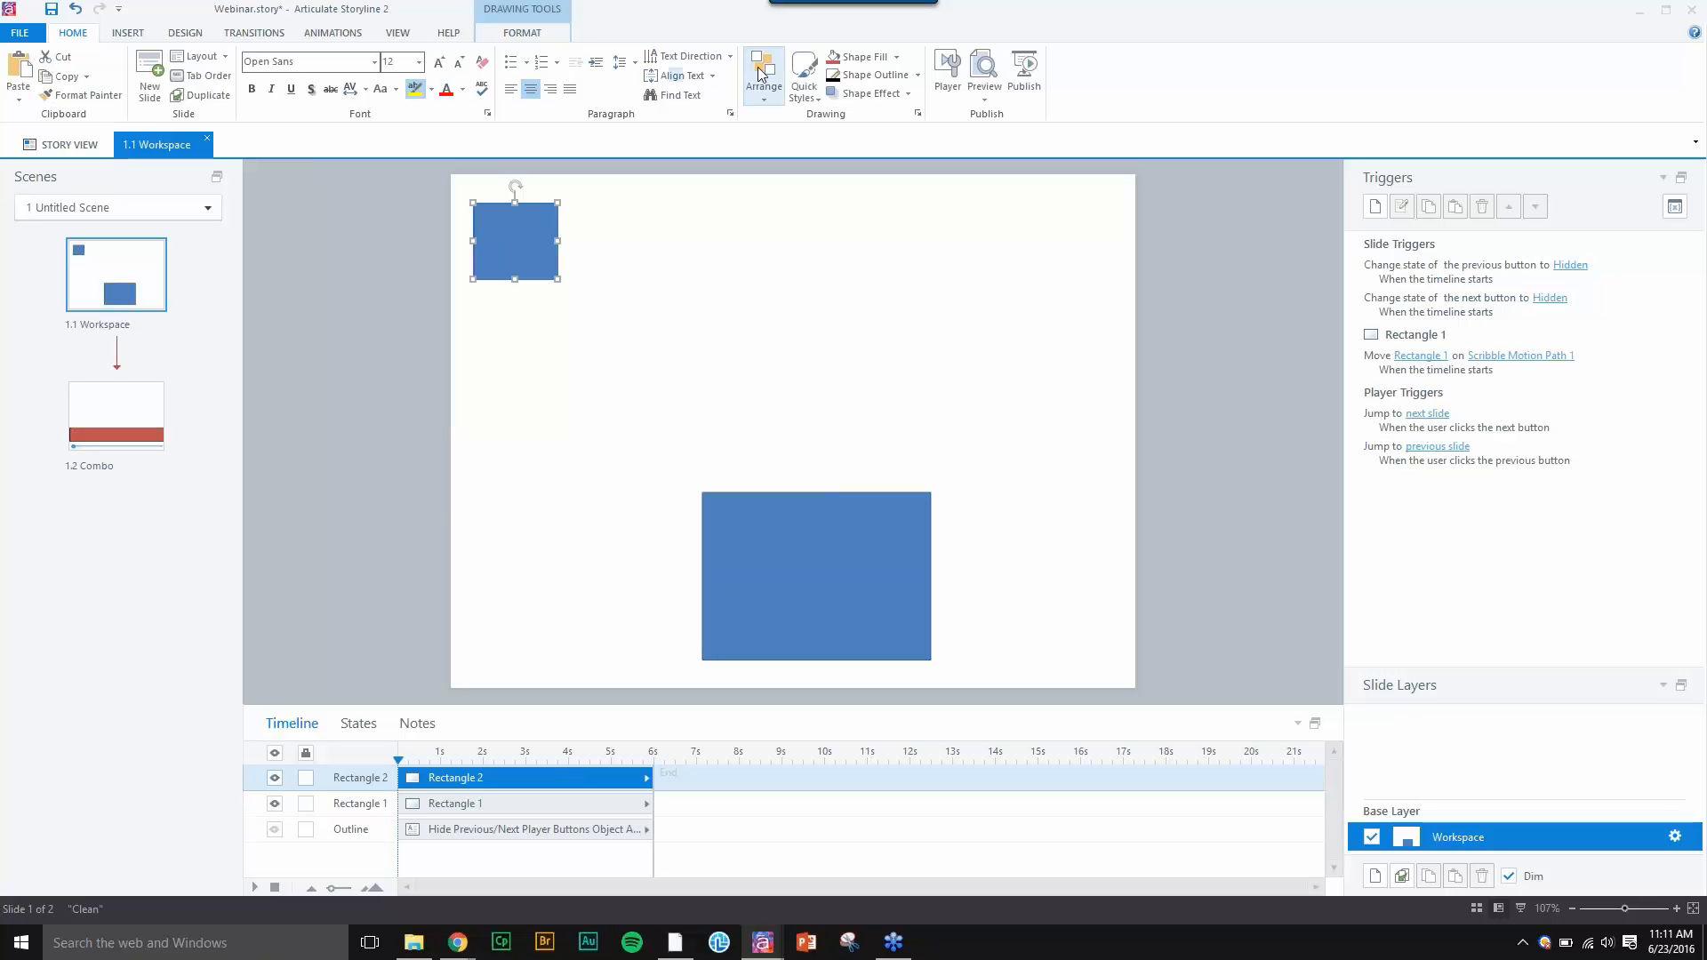
{"action": "left_click", "coordinate": [844, 57]}
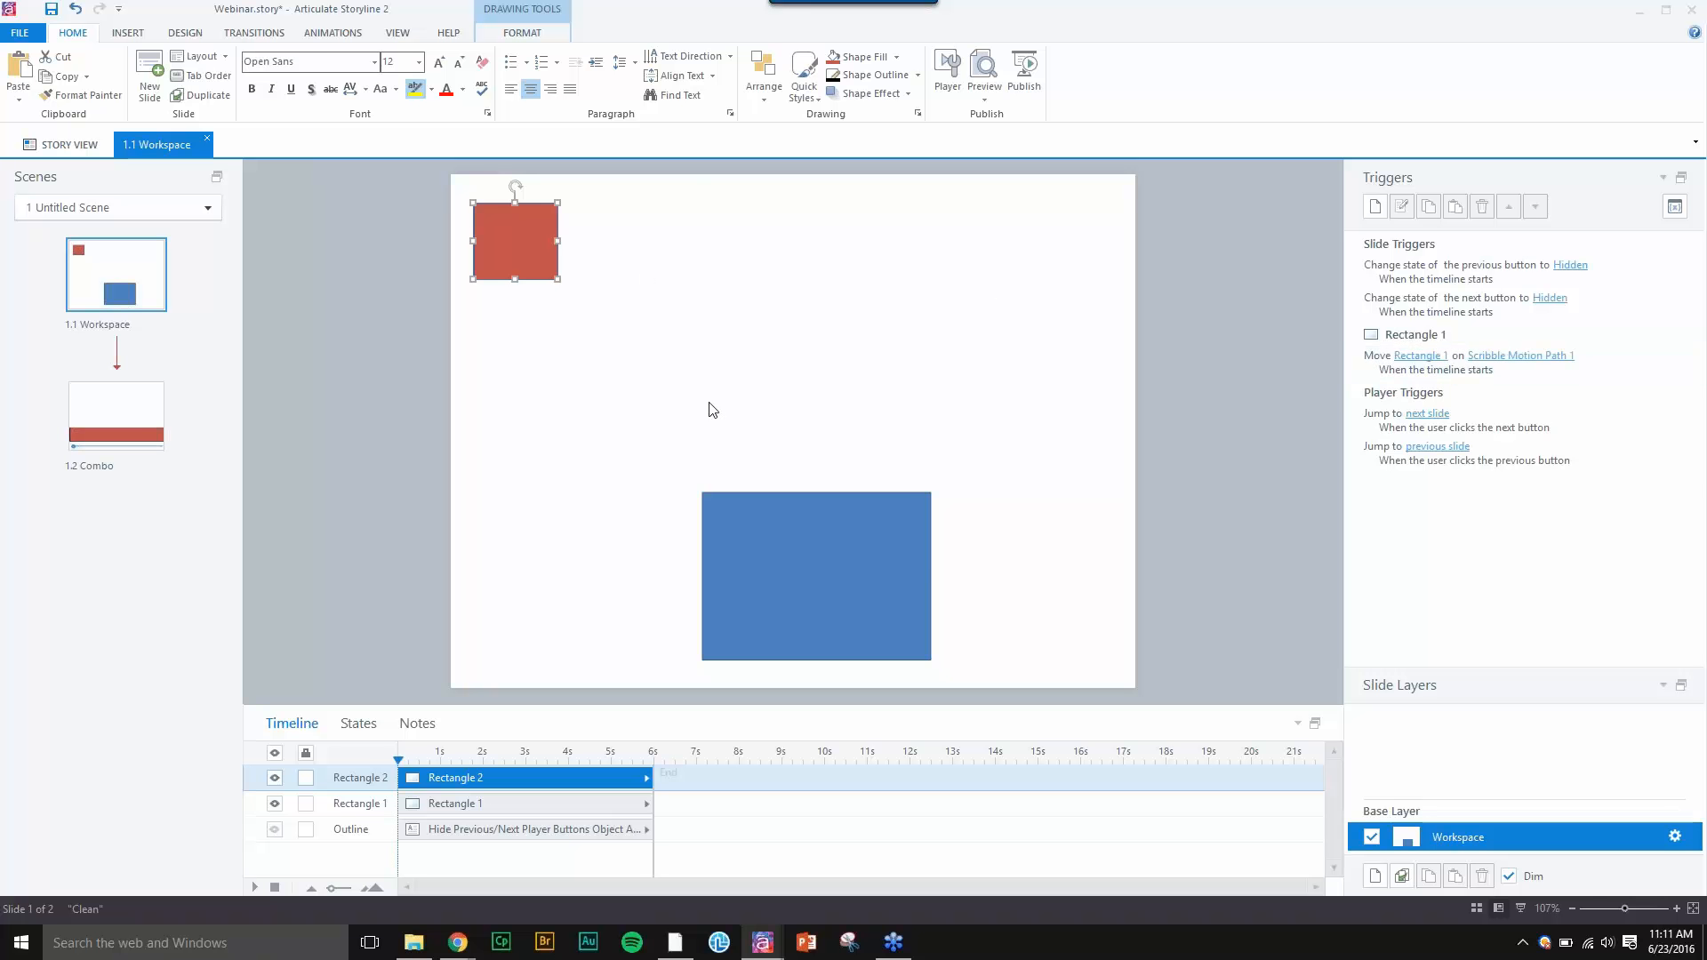
- Open the blue rectangle's scribble motion path trigger for editing, and choose Move as its action
{"action": "left_click", "coordinate": [740, 520]}
{"action": "left_click", "coordinate": [313, 33]}
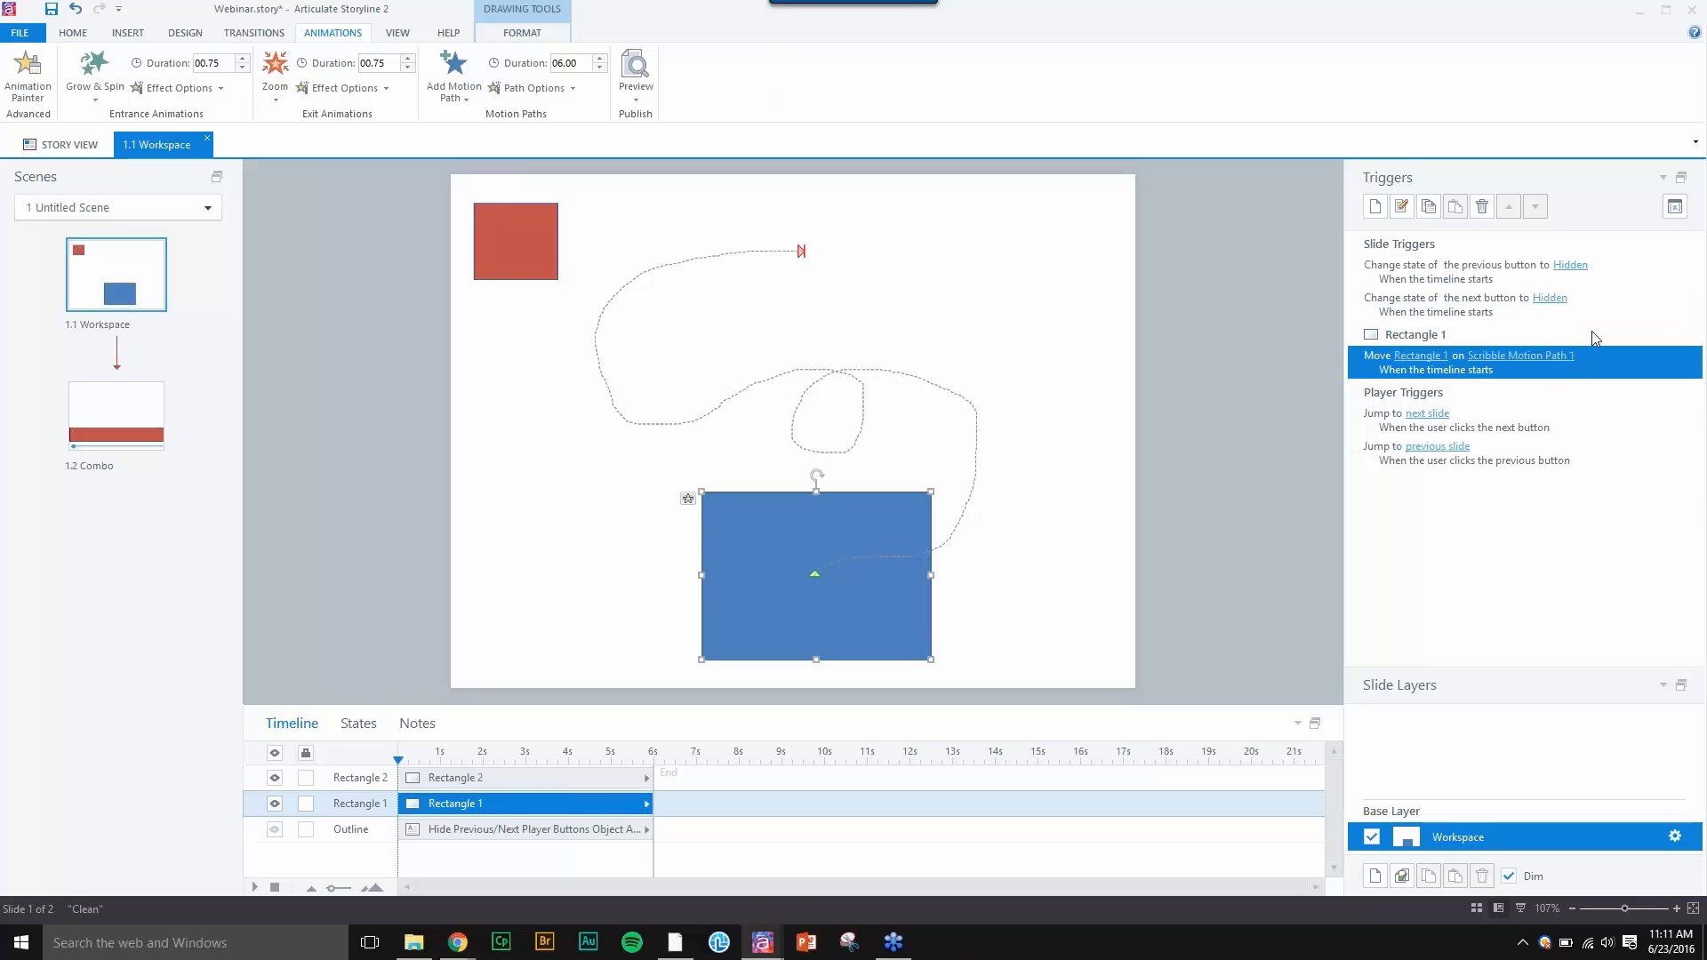
{"action": "double_click", "coordinate": [1370, 375]}
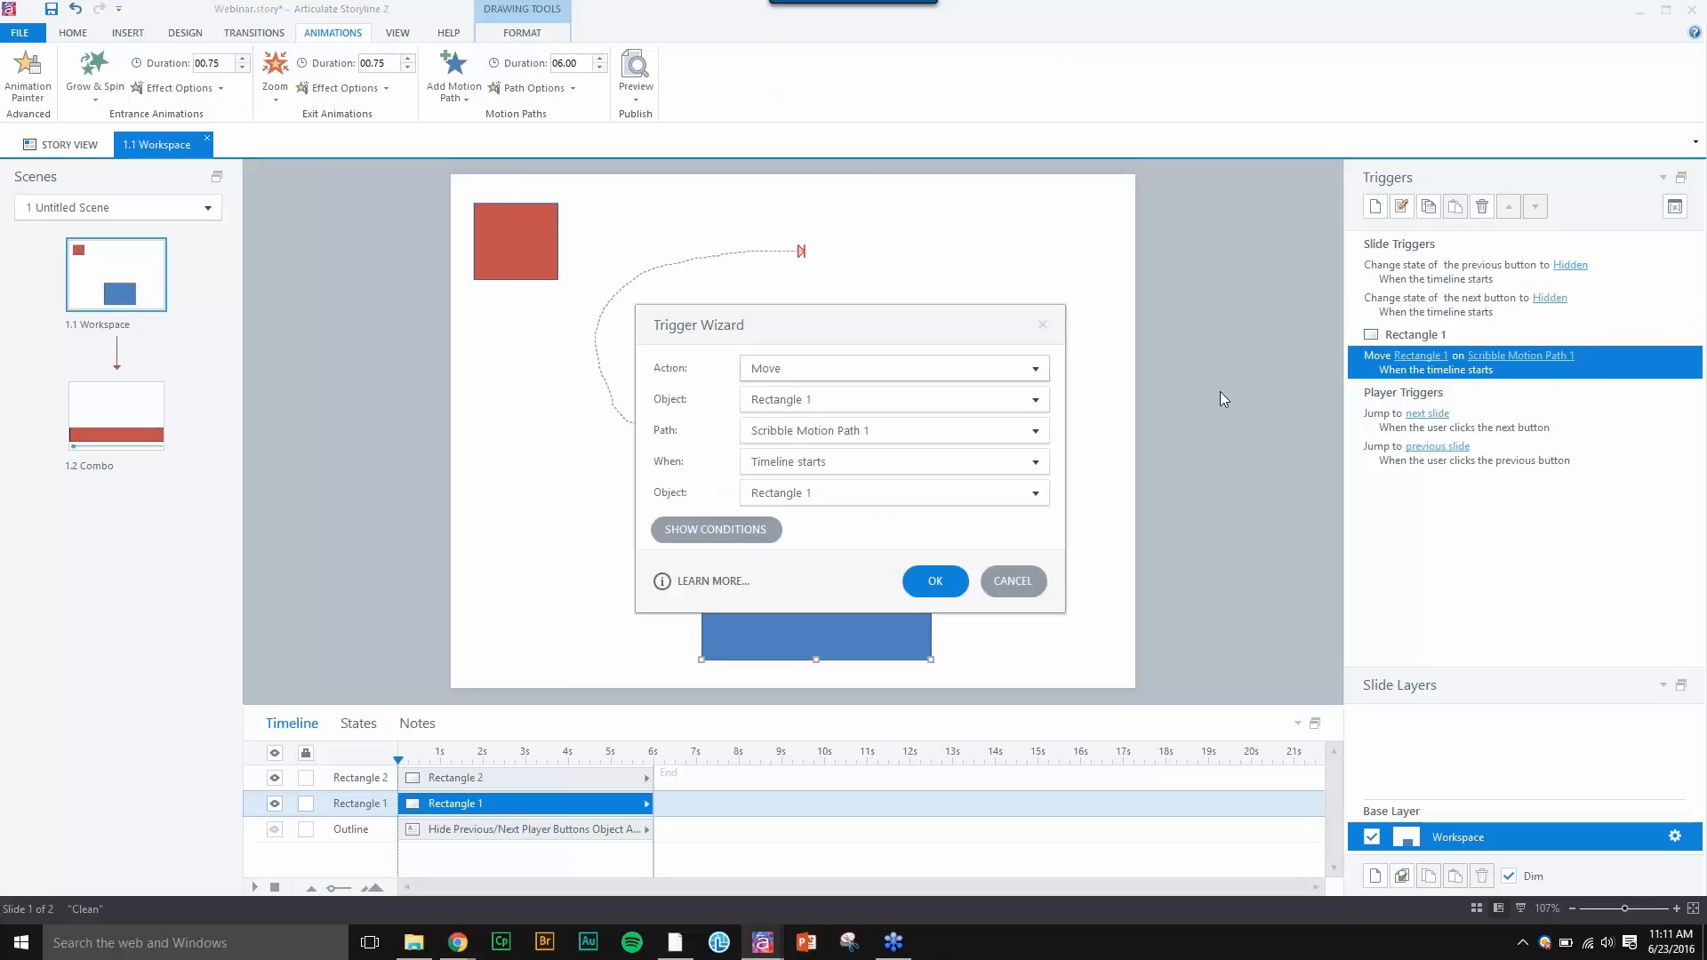
{"action": "left_click", "coordinate": [796, 370]}
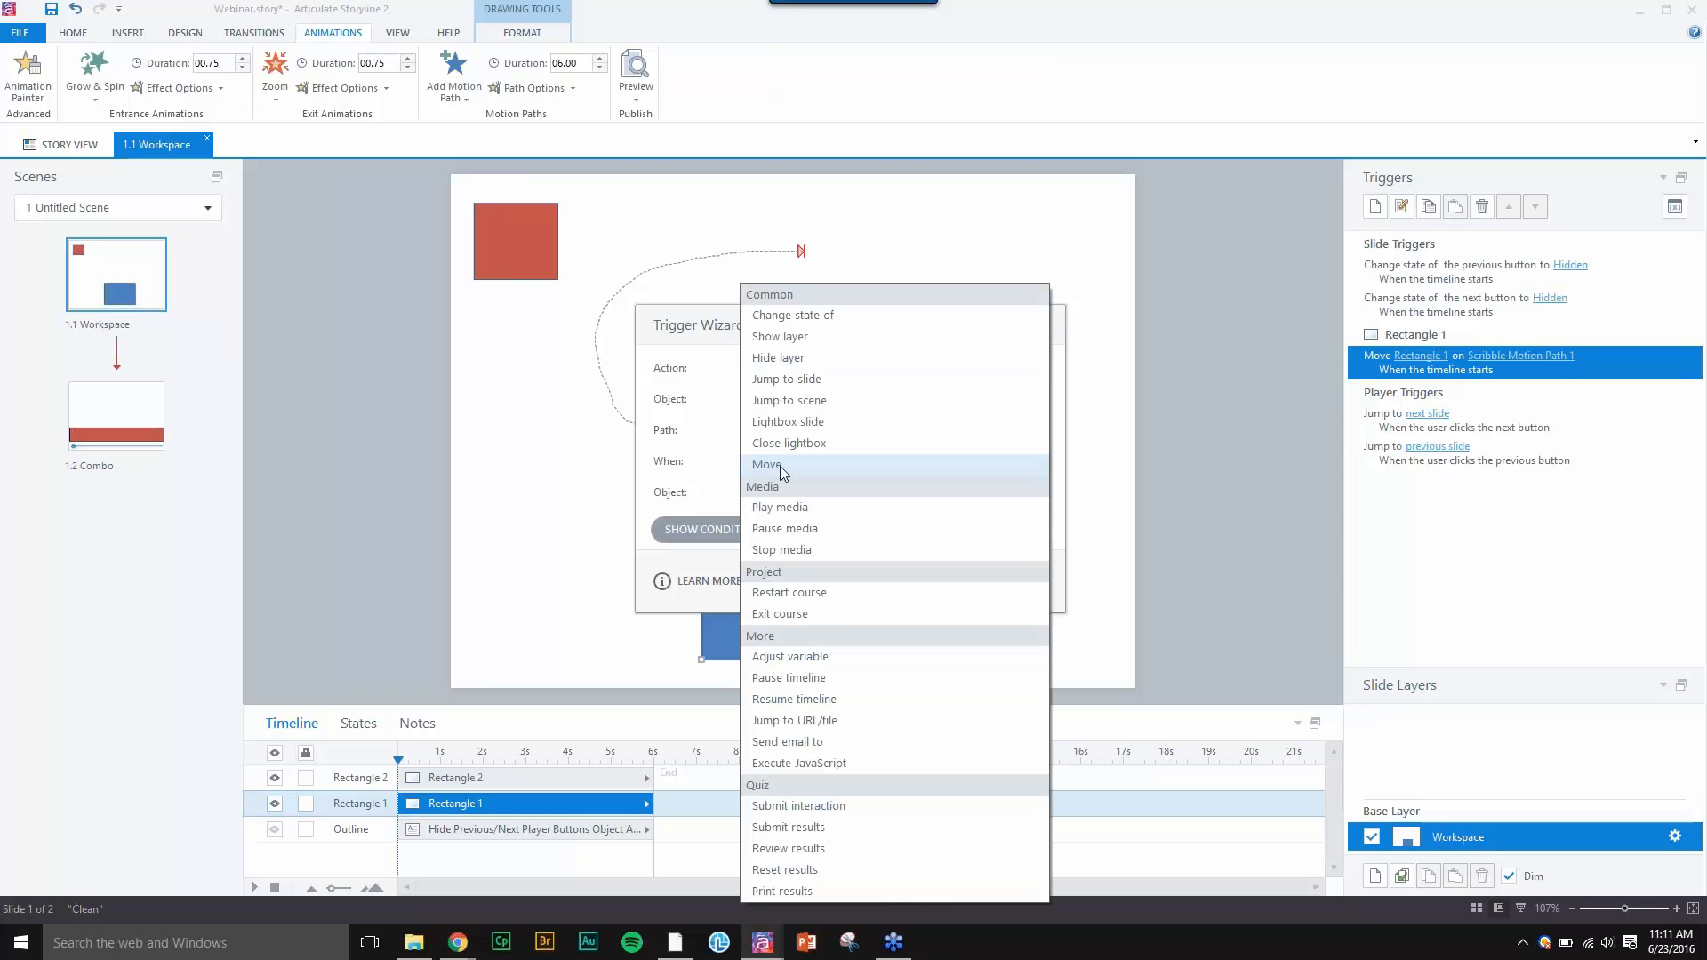
{"action": "left_click", "coordinate": [781, 466]}
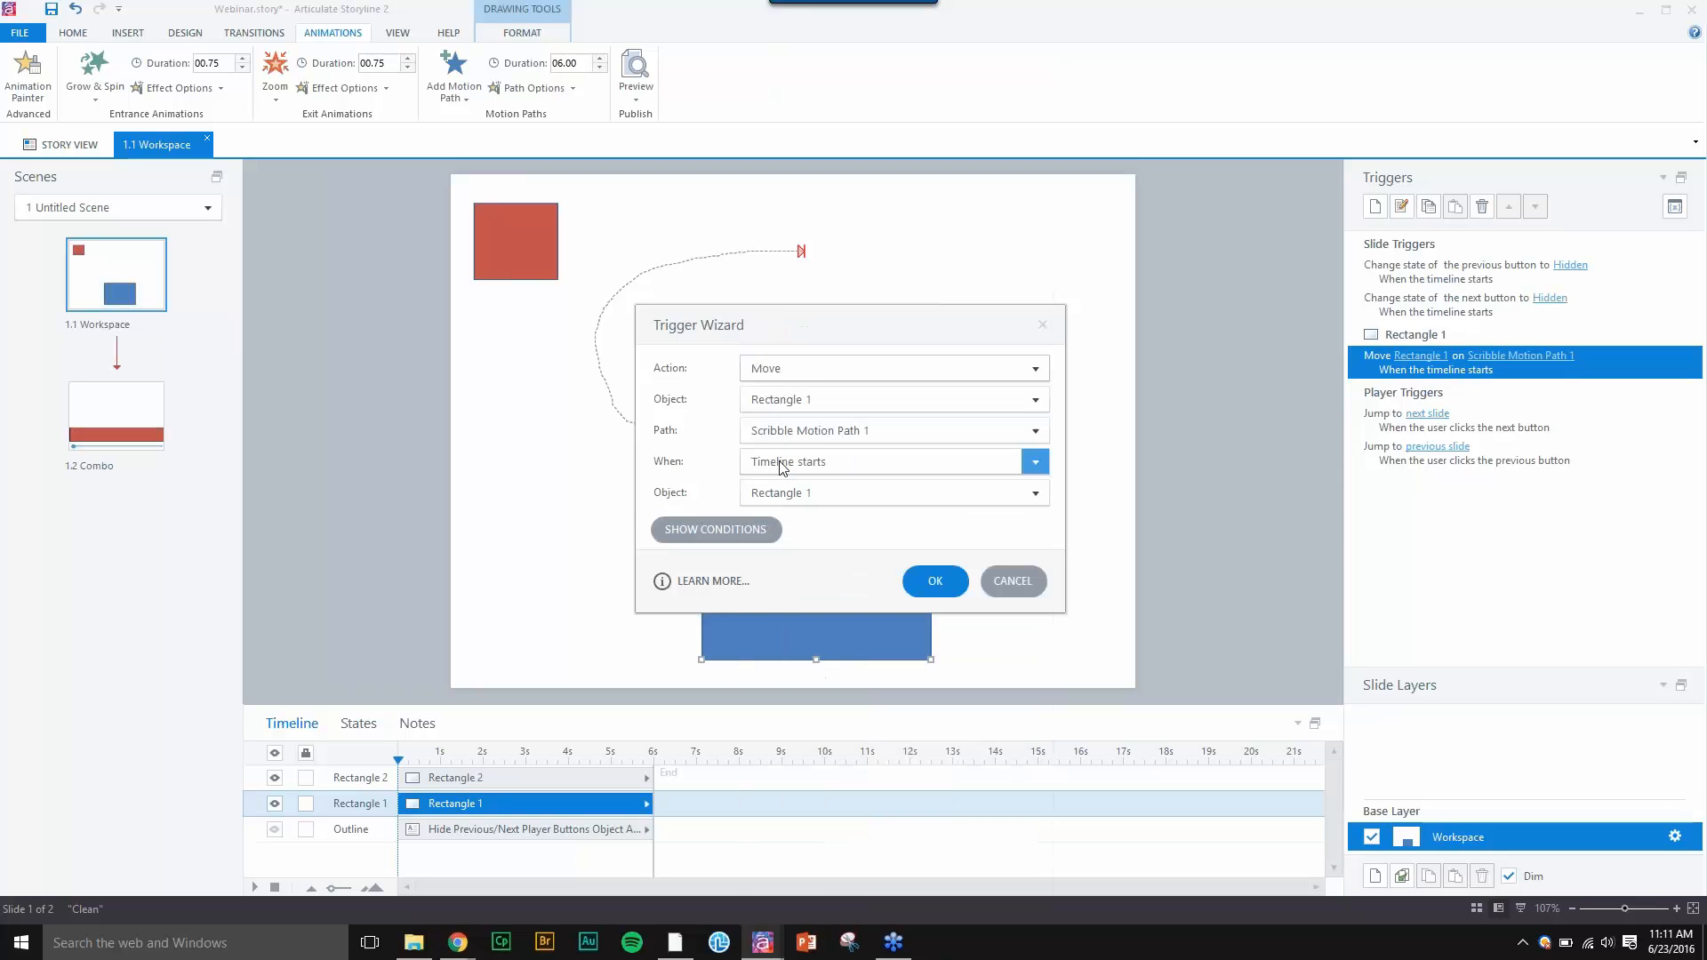
- Move the Trigger Wizard clear of the blue rectangle, and choose Rectangle 1 as the object that moves
{"action": "left_click", "coordinate": [819, 406]}
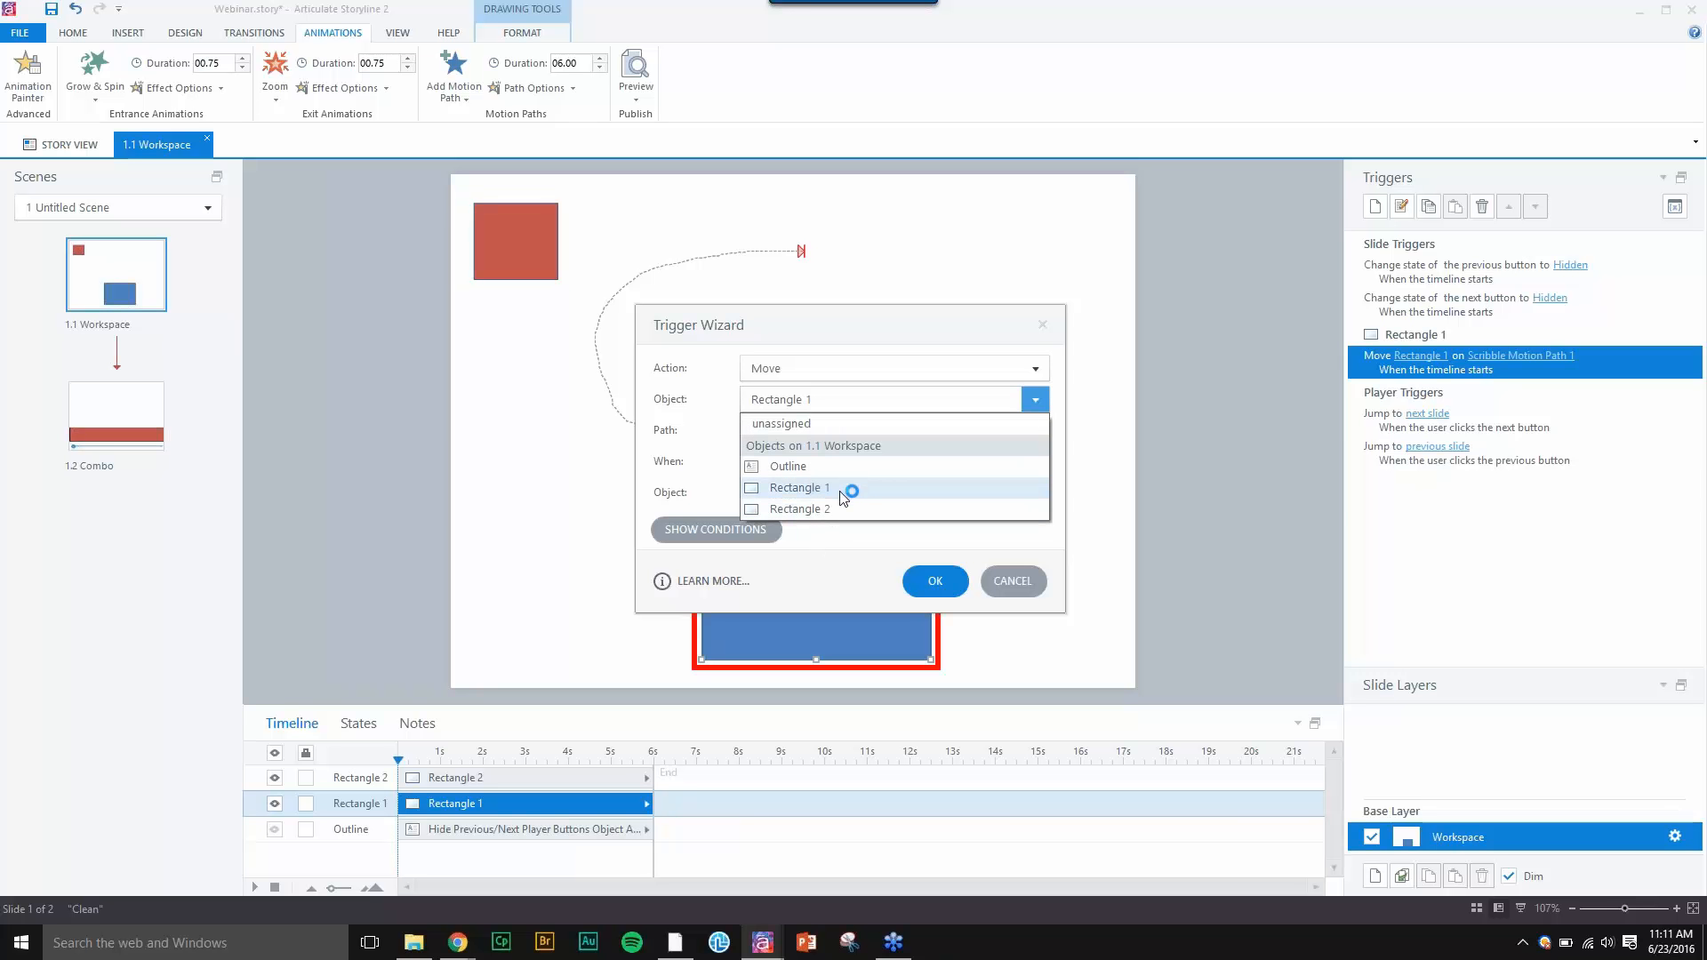
{"action": "left_click", "coordinate": [1176, 308]}
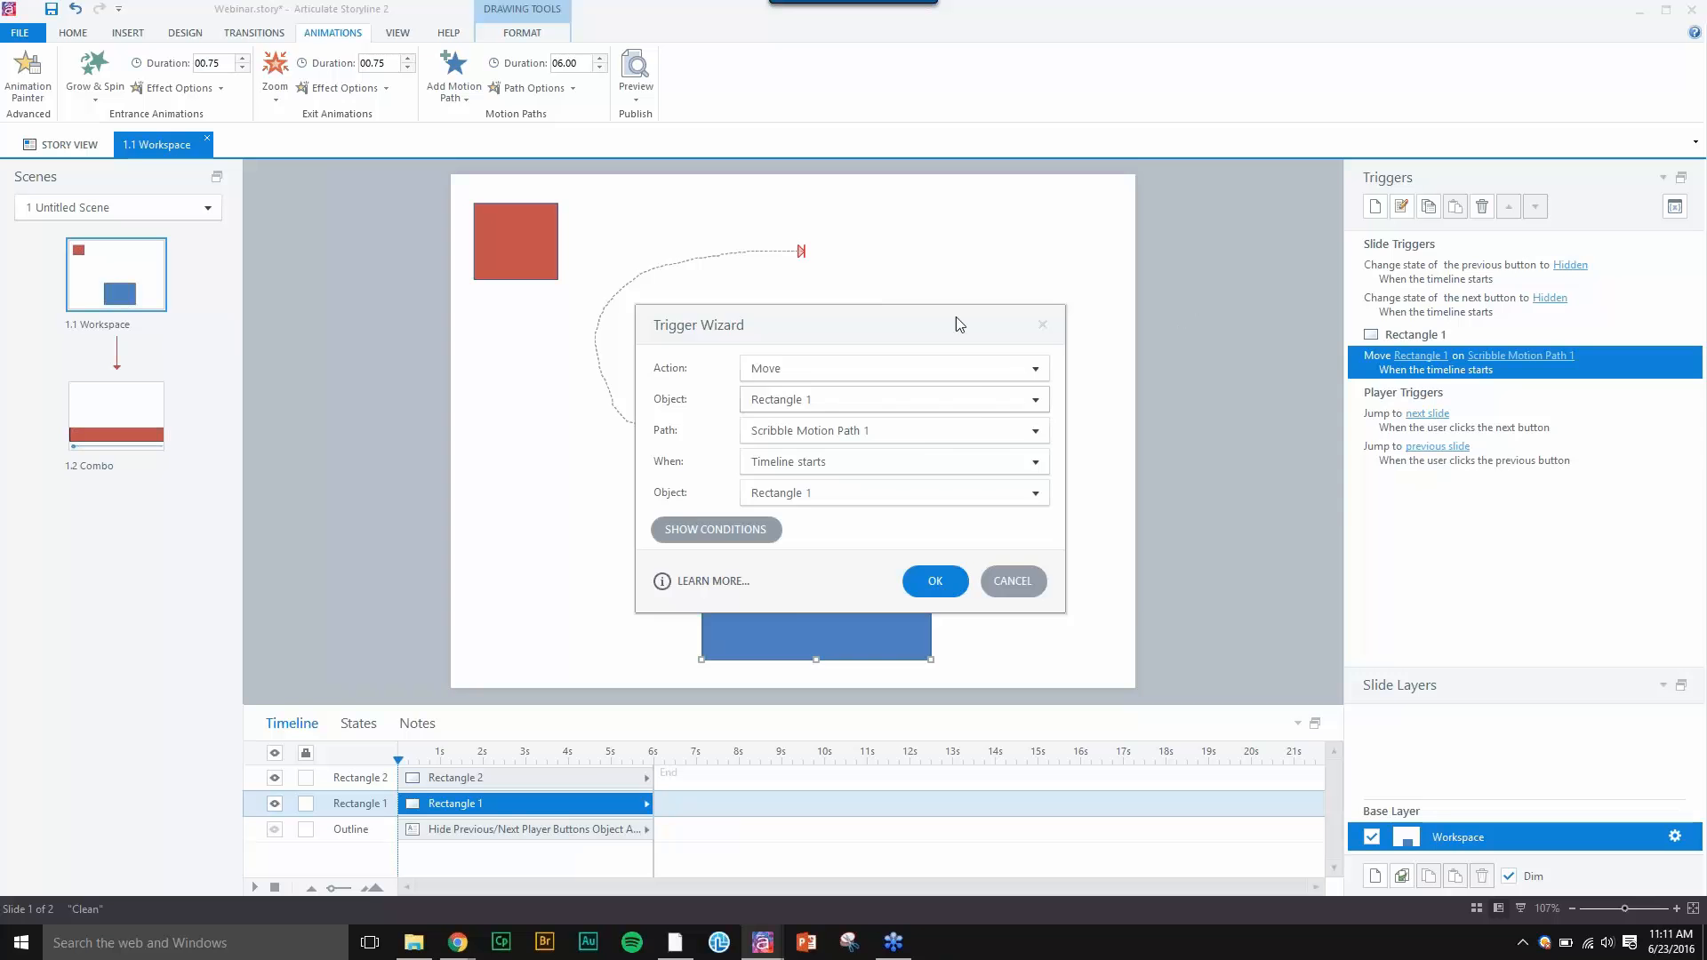
{"action": "left_click_drag", "start_coordinate": [956, 317], "coordinate": [1292, 219]}
{"action": "left_click", "coordinate": [1179, 302]}
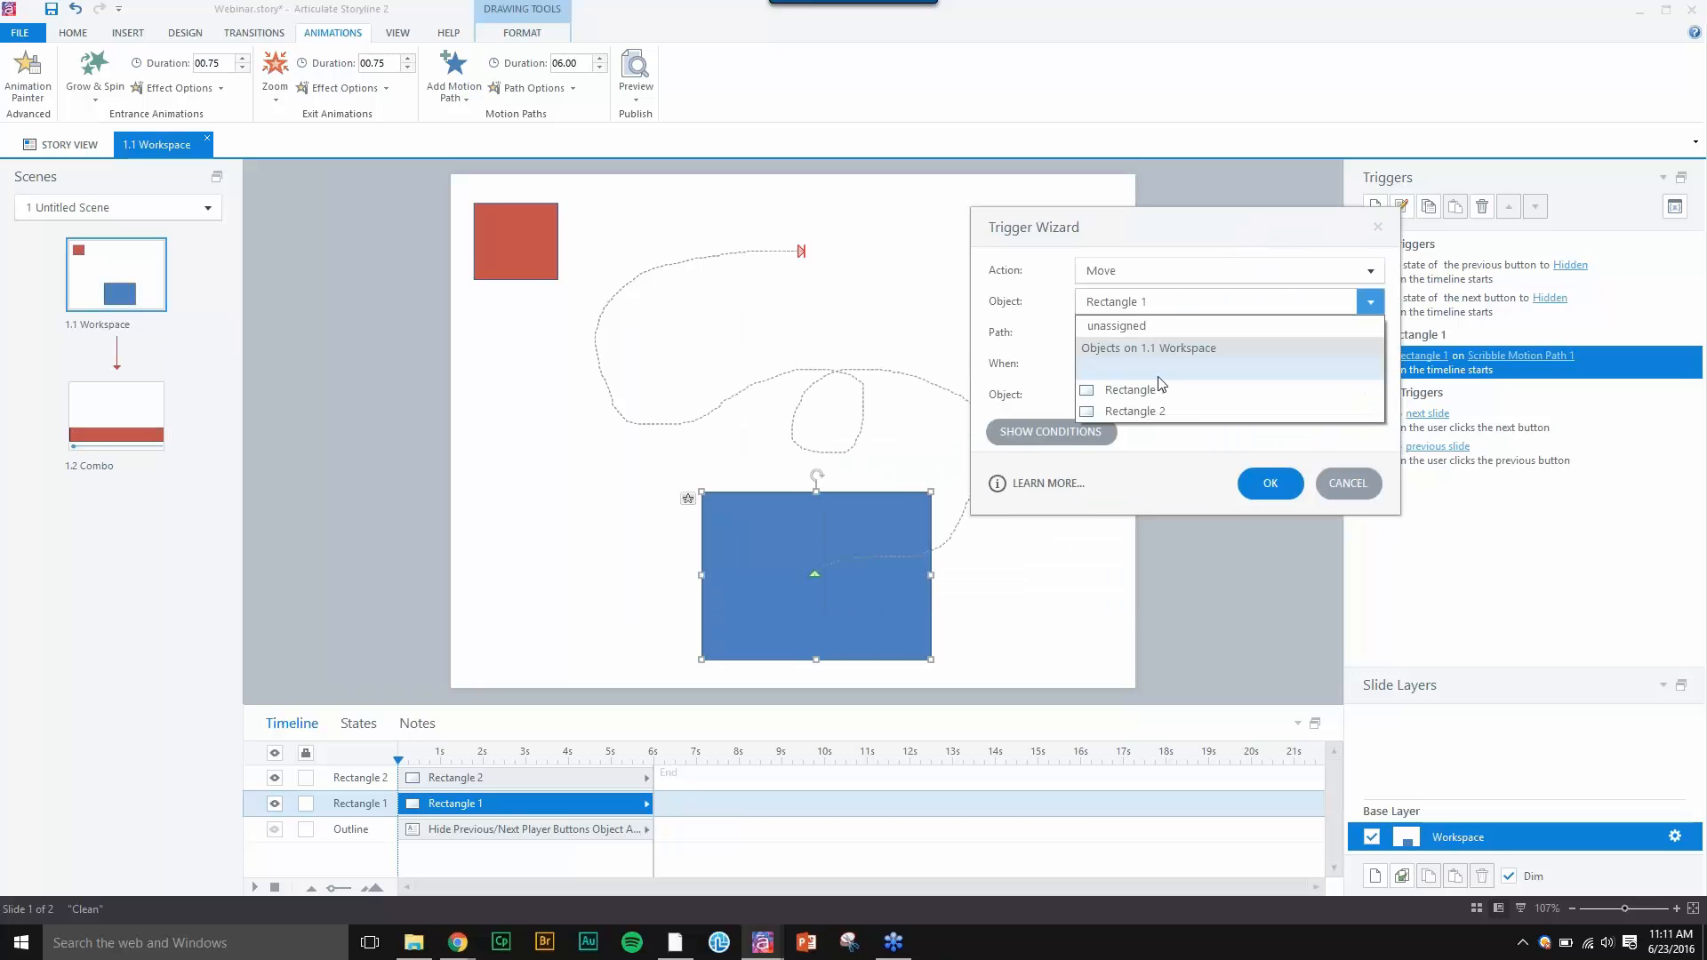
{"action": "left_click", "coordinate": [1160, 388]}
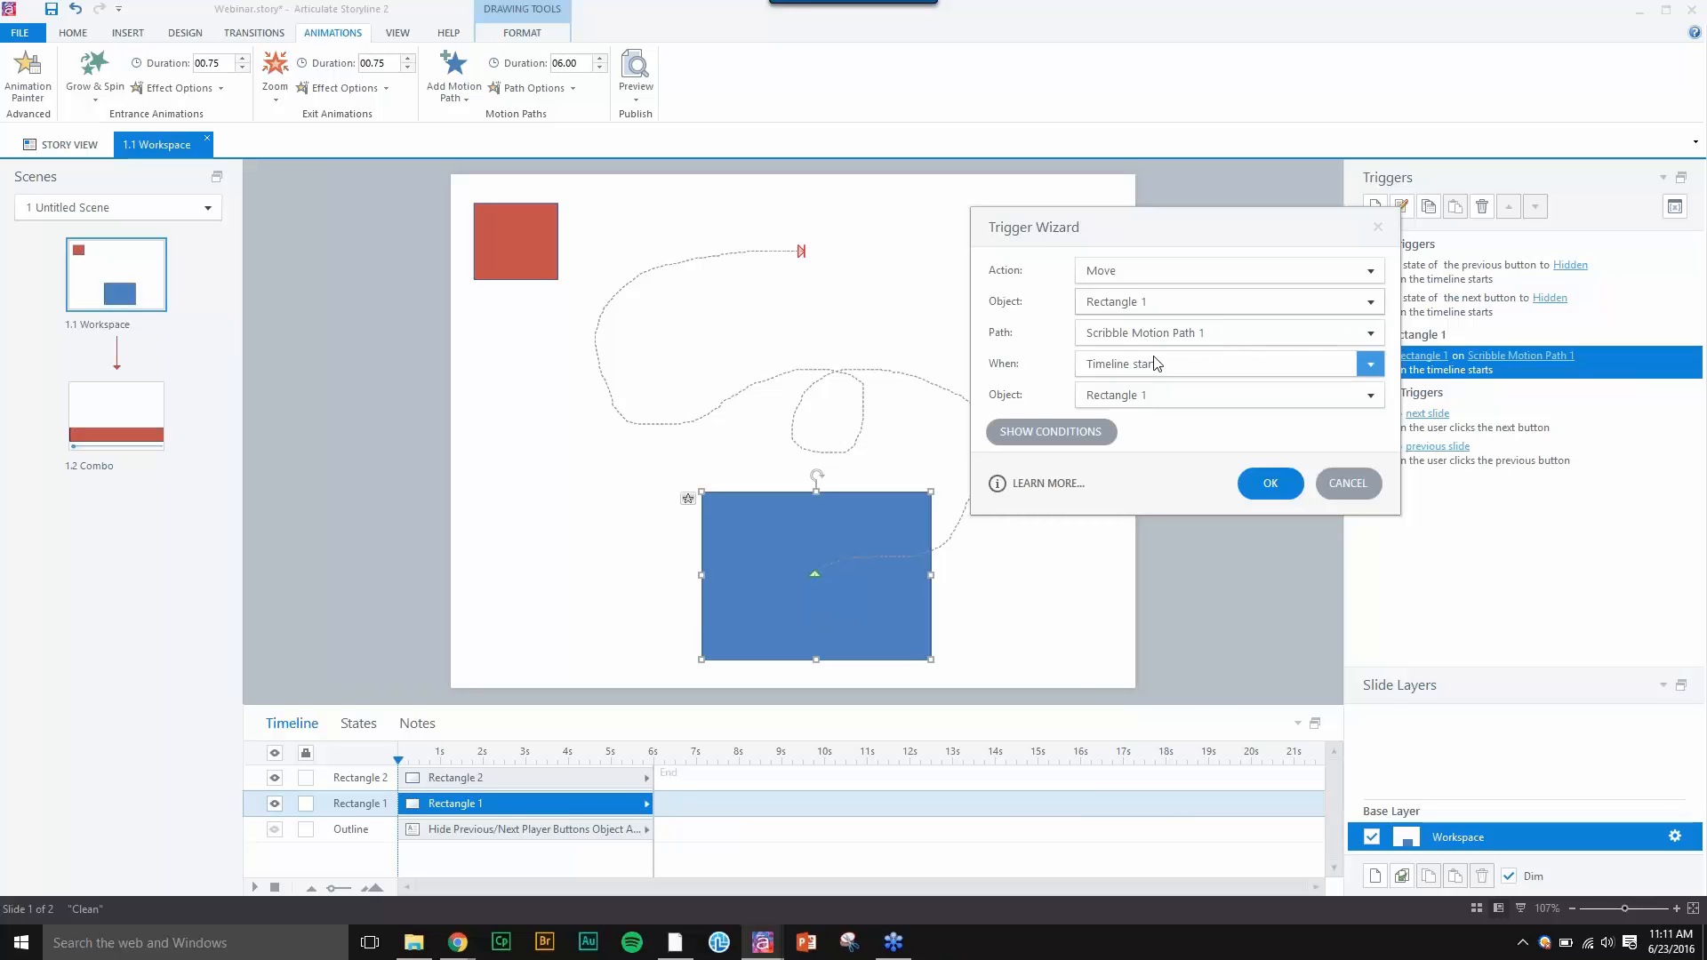
- Set the Move trigger to run when the user clicks Rectangle 2, and save the trigger
{"action": "left_click", "coordinate": [1148, 365]}
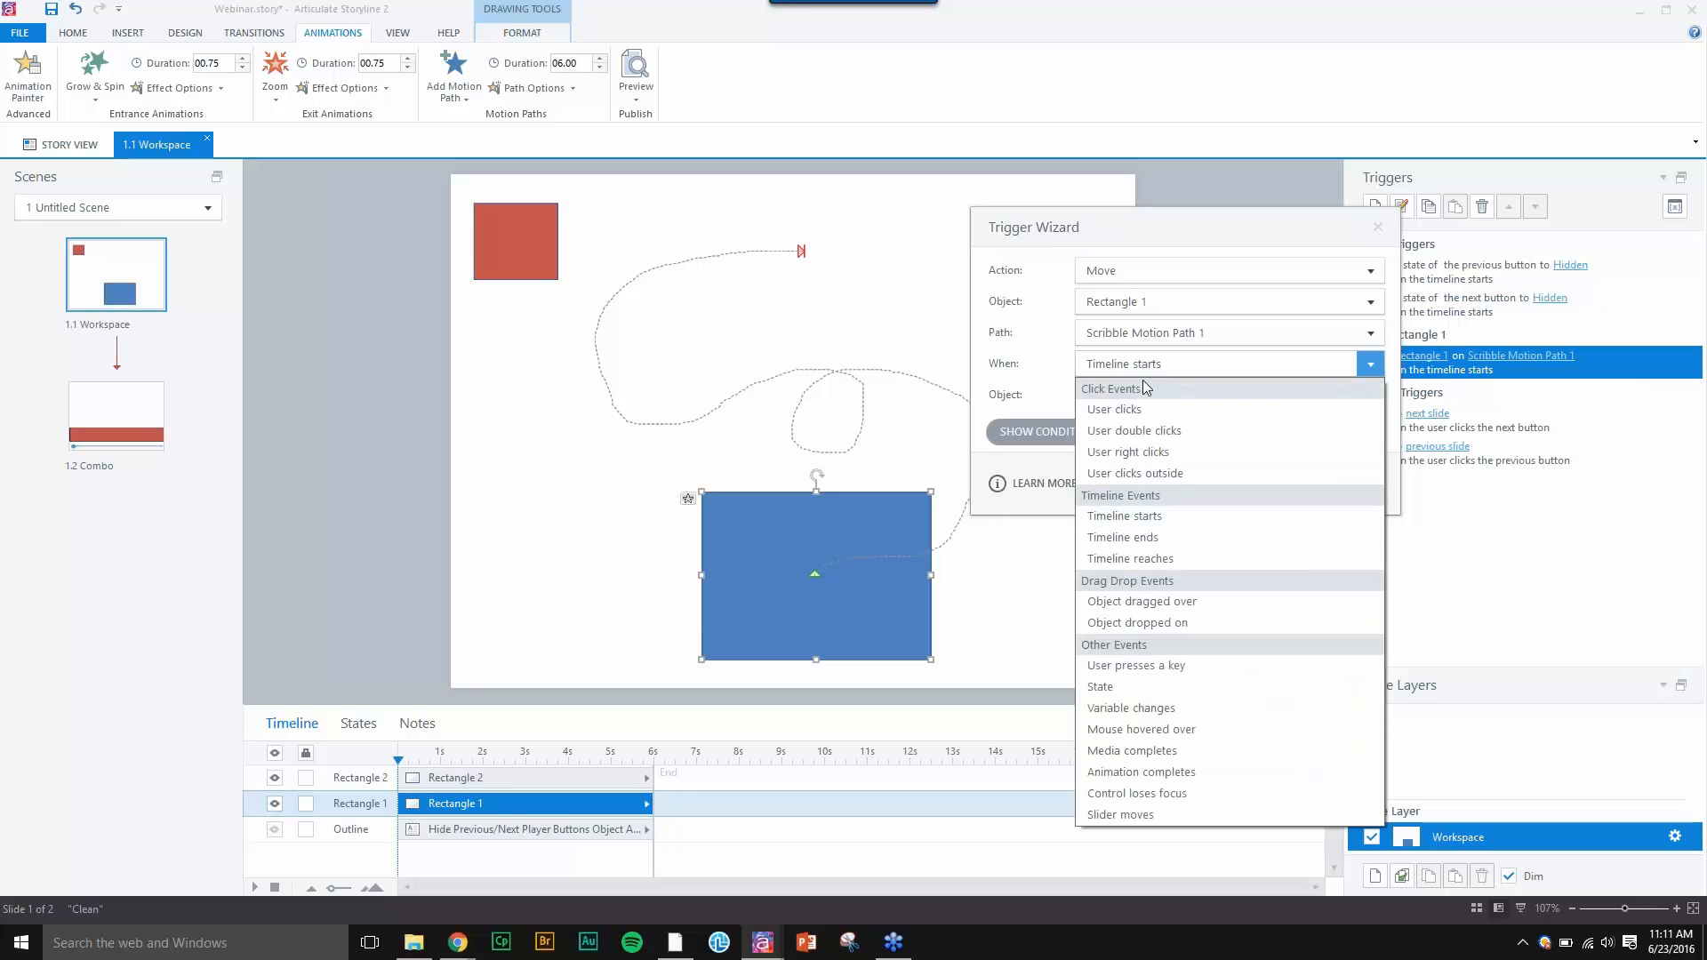
{"action": "left_click", "coordinate": [1138, 368]}
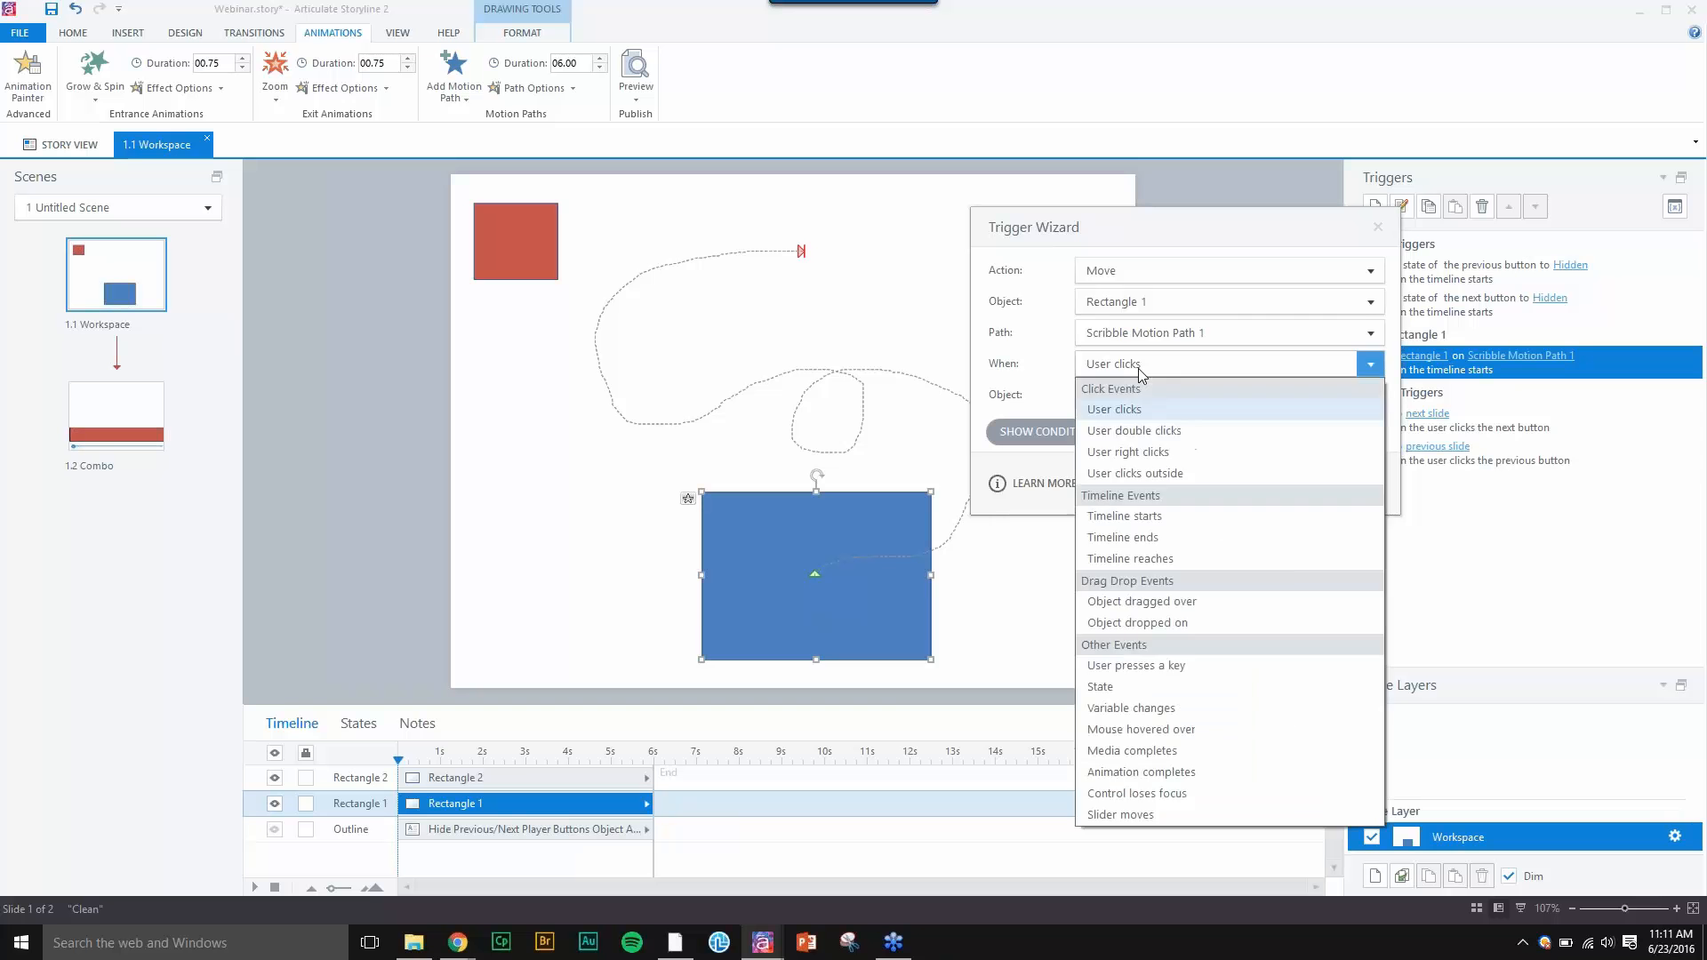
{"action": "left_click", "coordinate": [1138, 369]}
{"action": "left_click", "coordinate": [1140, 394]}
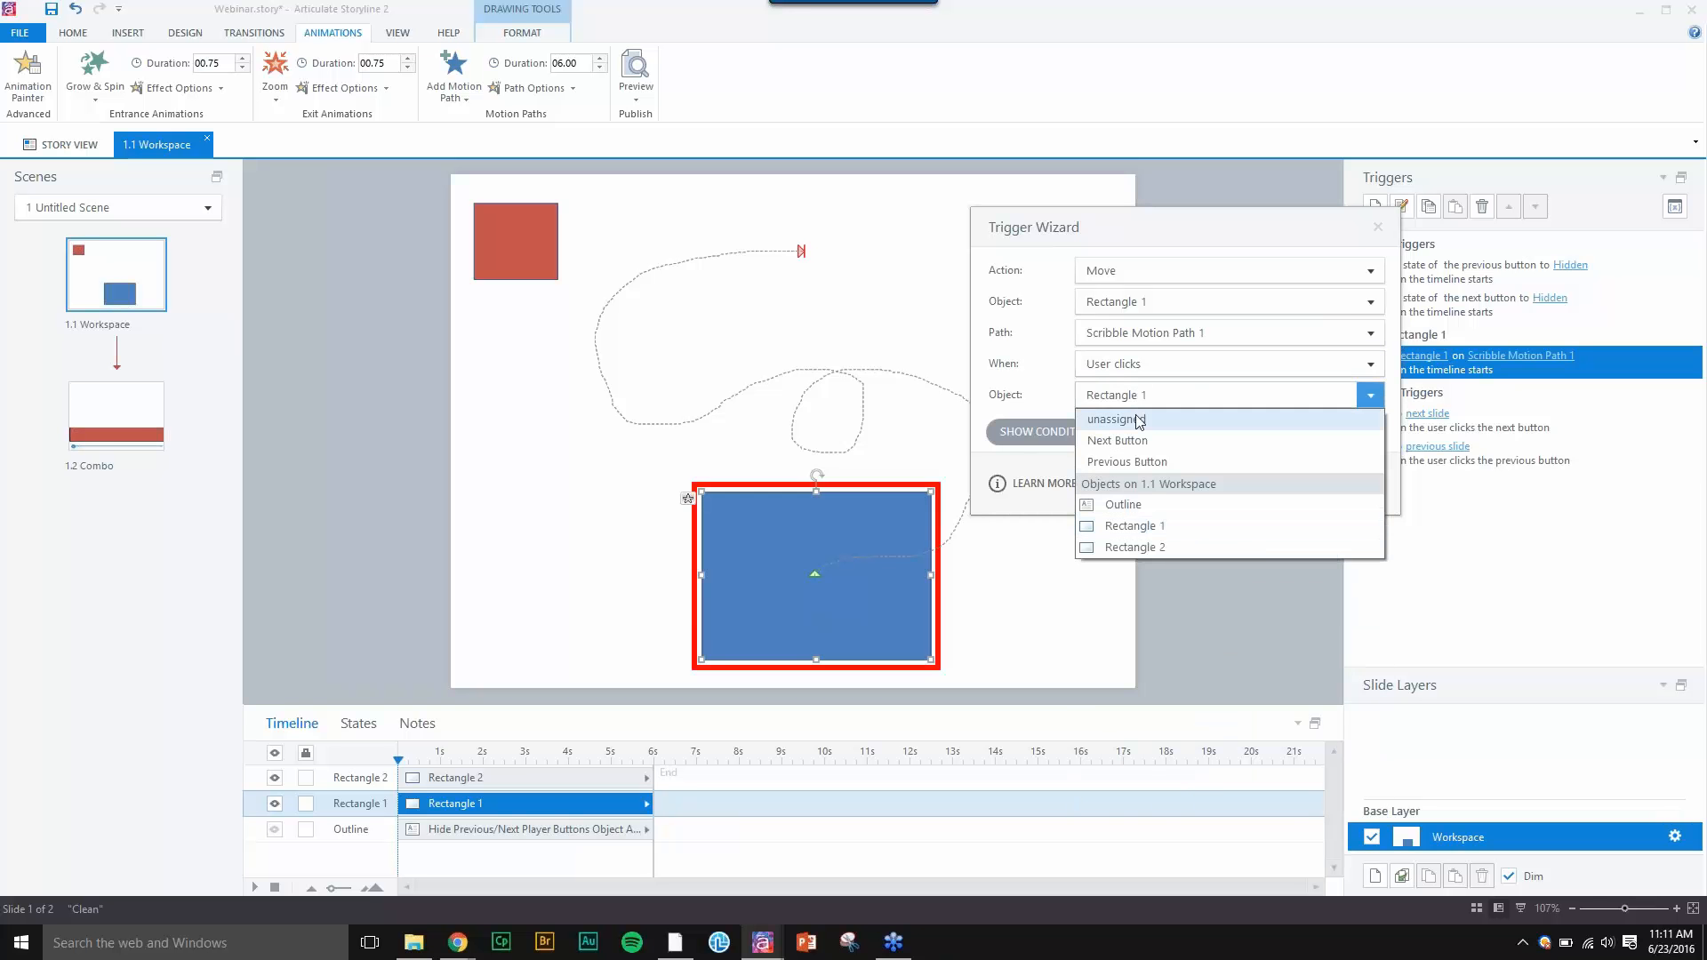
{"action": "left_click", "coordinate": [1138, 546]}
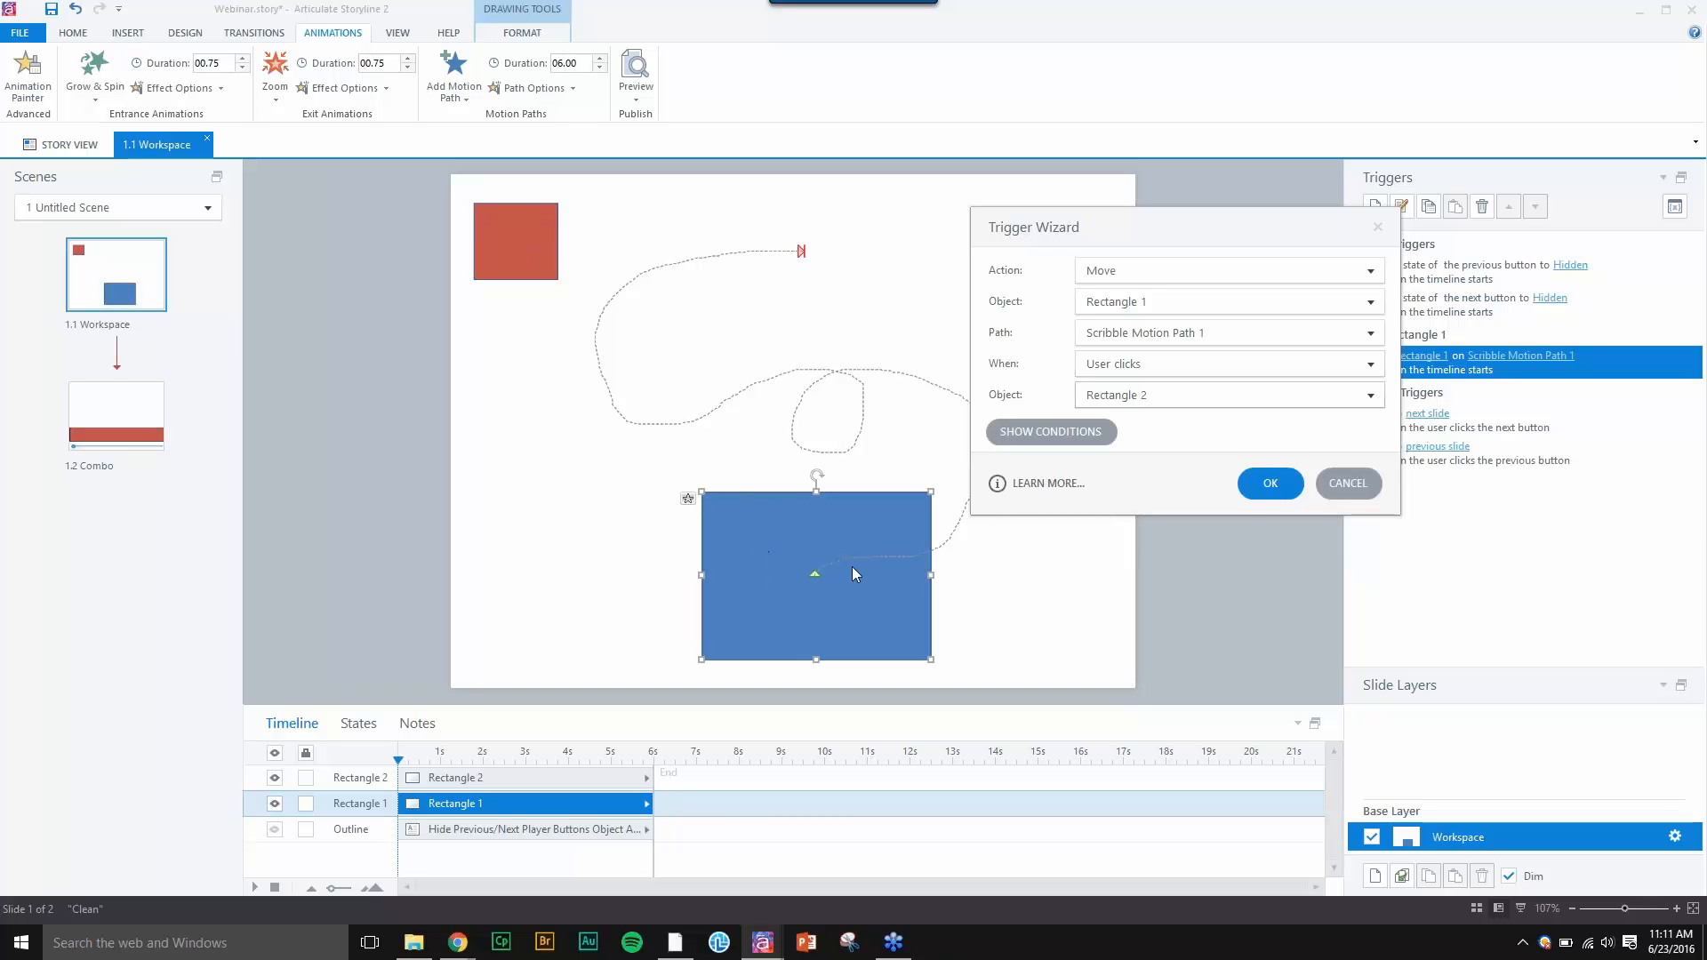
{"action": "left_click", "coordinate": [1271, 483]}
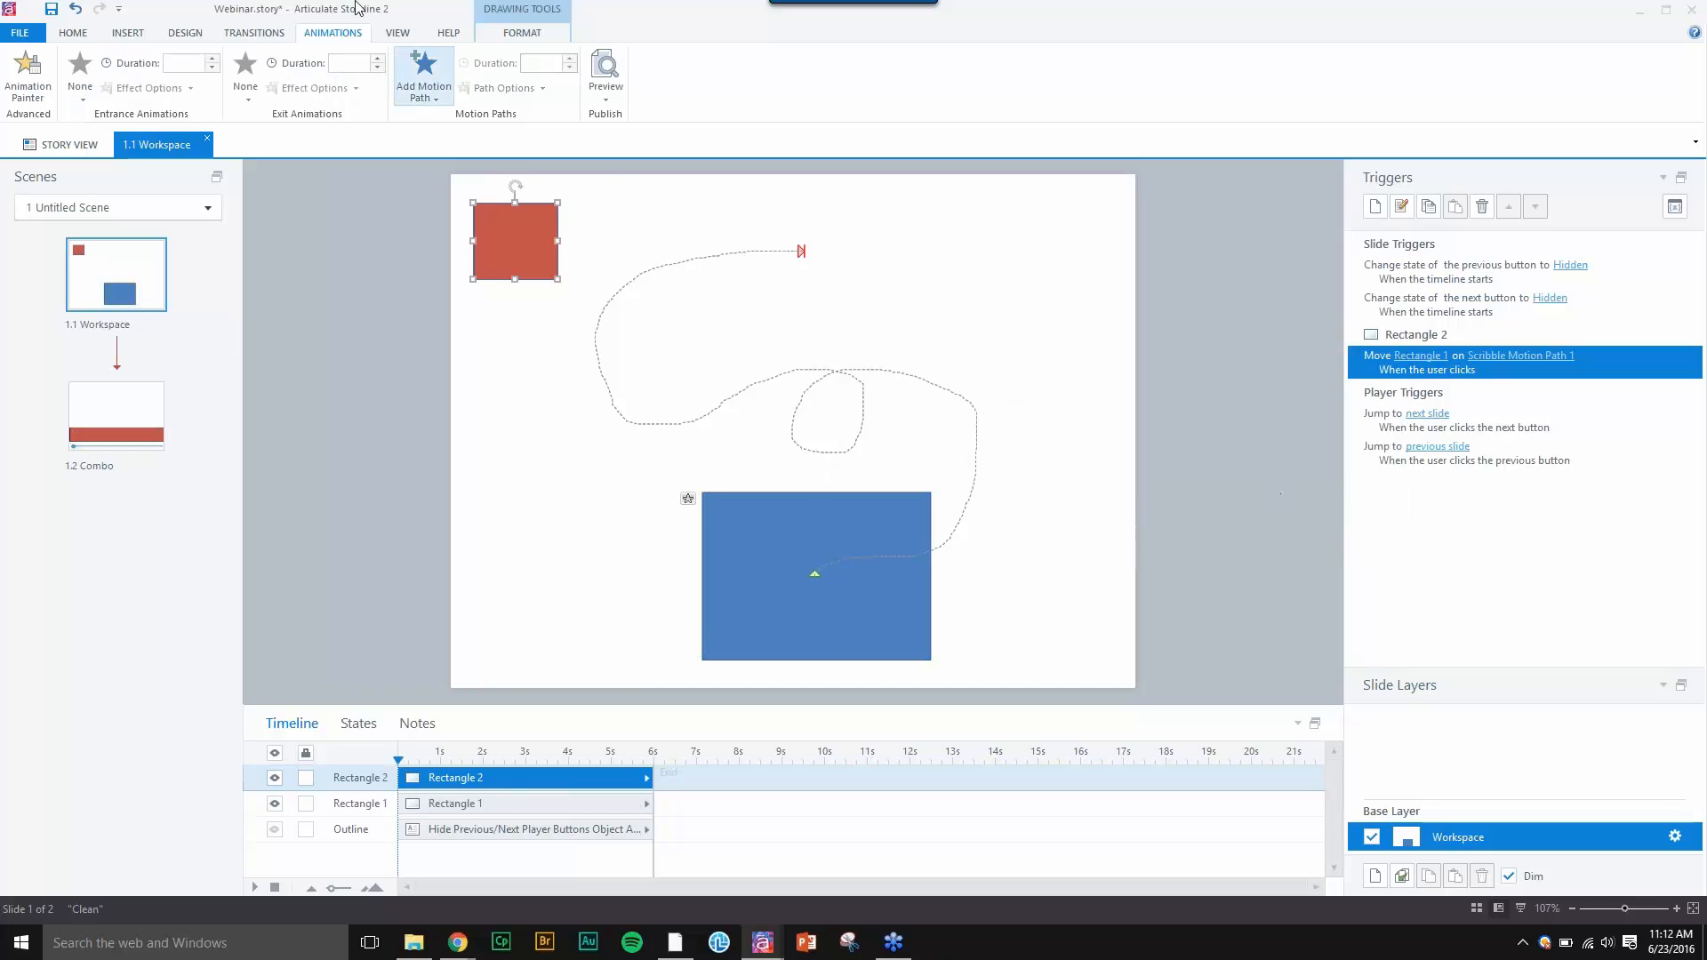
- Remove the Zoom exit animation from the blue rectangle
{"action": "left_click", "coordinate": [836, 533]}
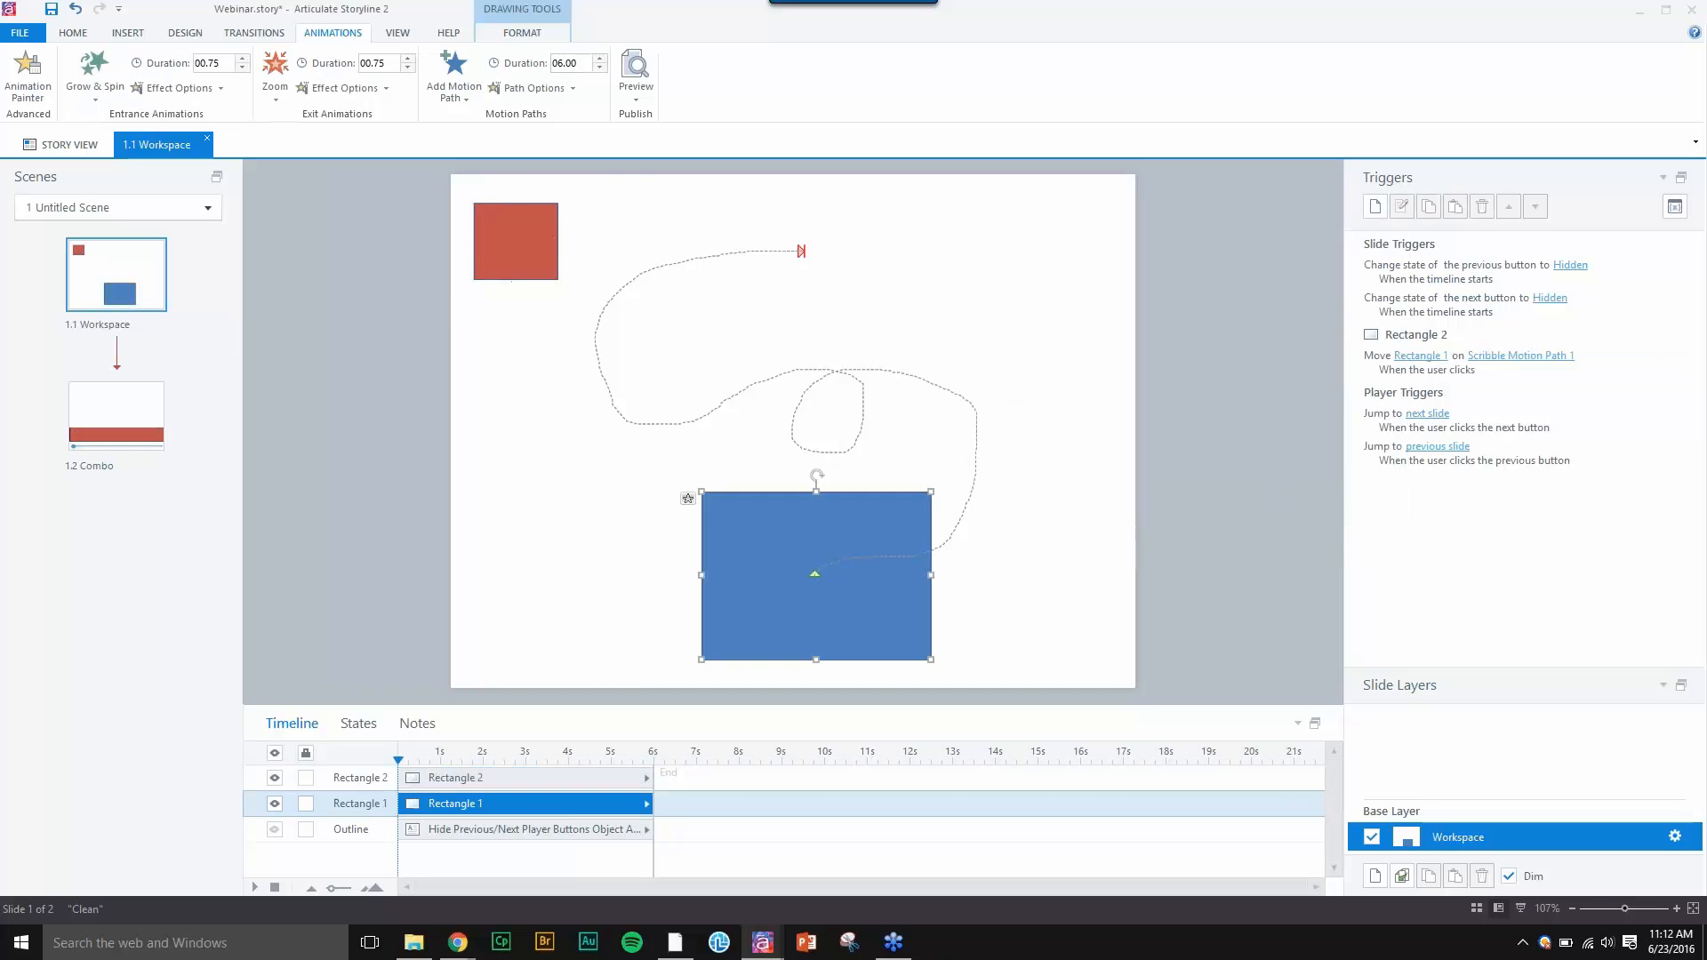
{"action": "left_click", "coordinate": [275, 80]}
{"action": "left_click", "coordinate": [299, 136]}
- Preview the Workspace slide, test the red square's click trigger, and close the preview
{"action": "left_click", "coordinate": [1517, 908]}
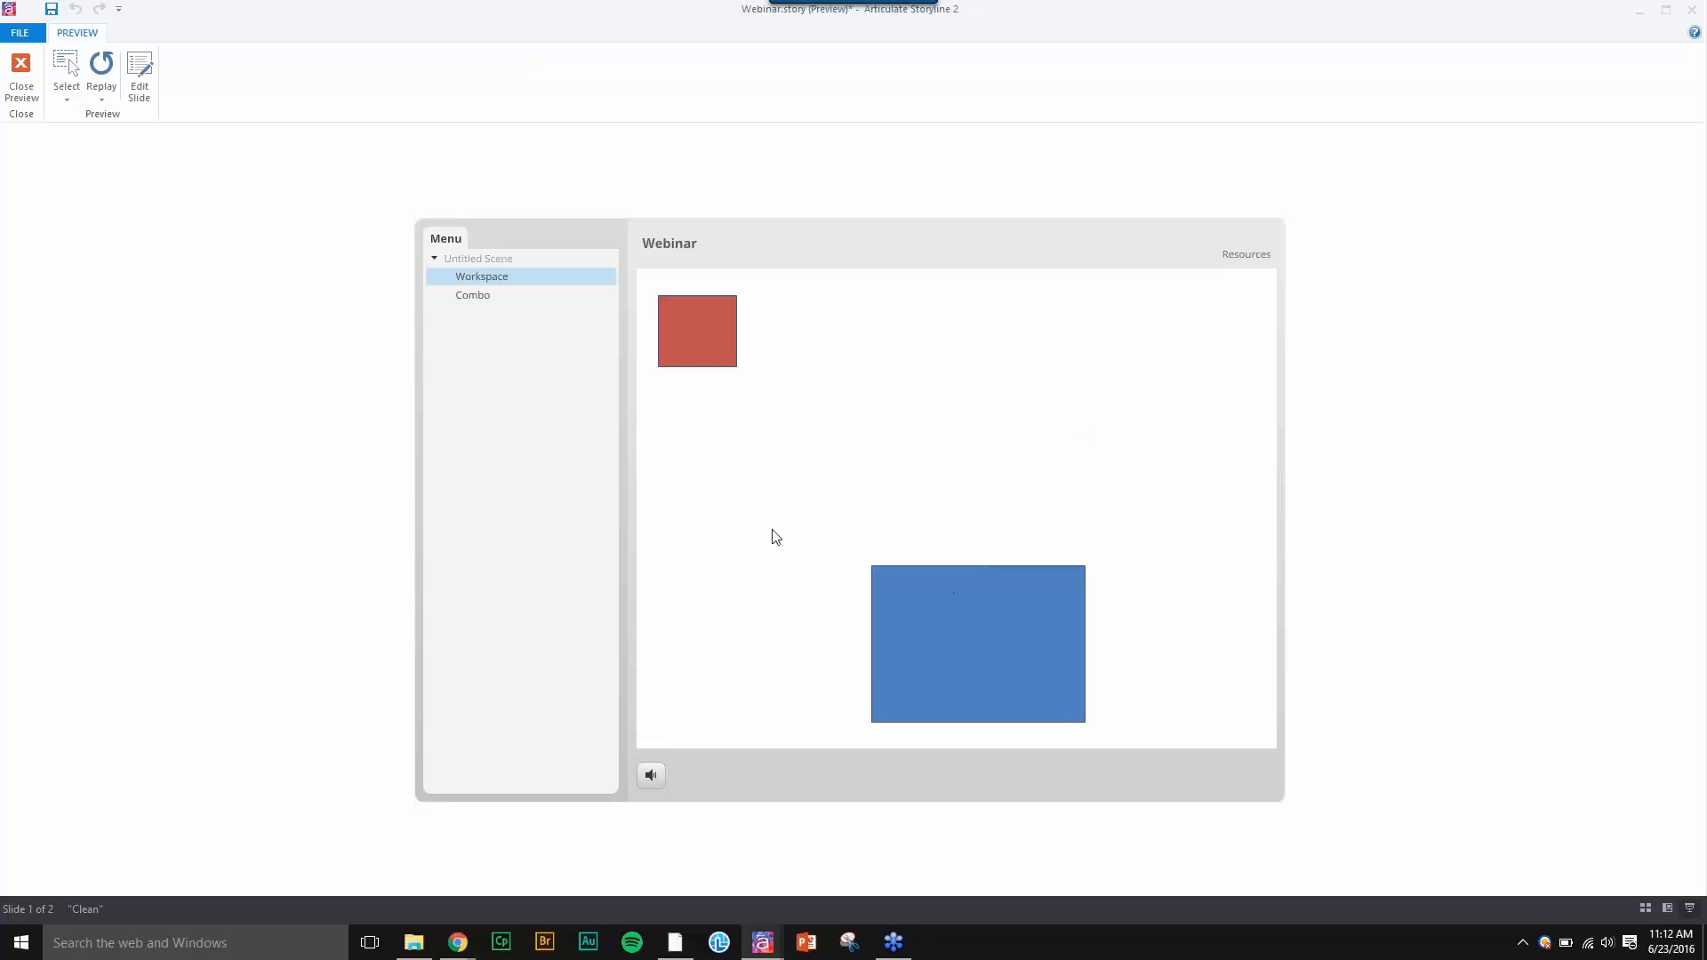
{"action": "left_click", "coordinate": [690, 330]}
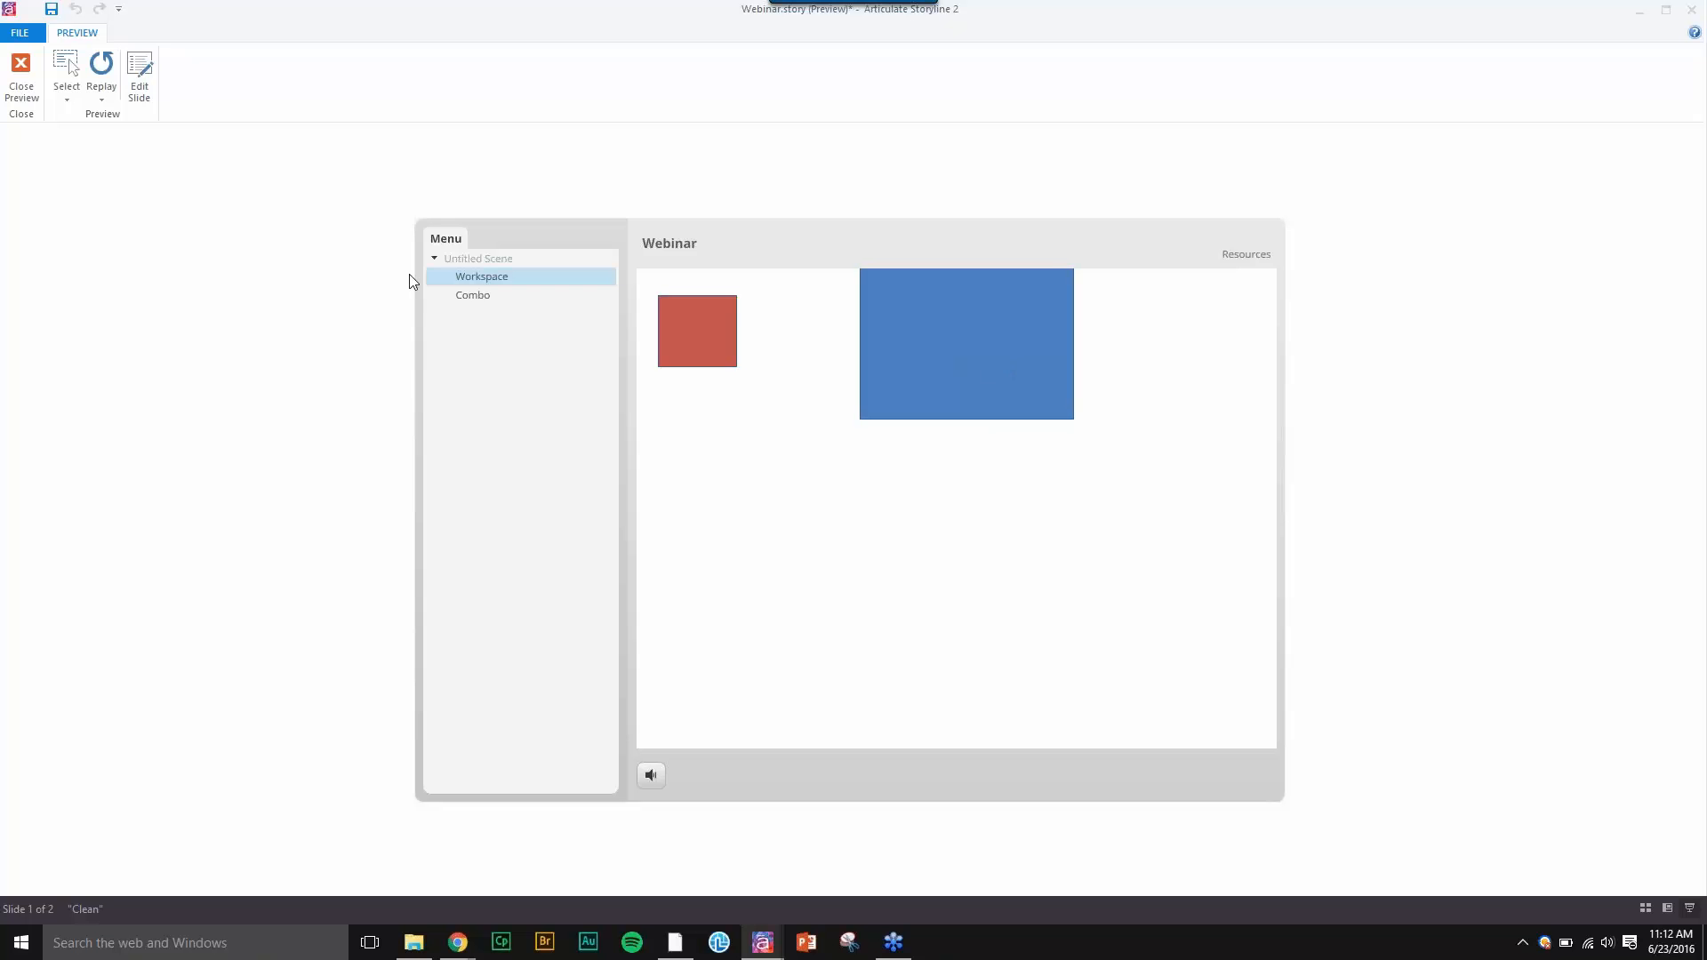
{"action": "left_click", "coordinate": [20, 78]}
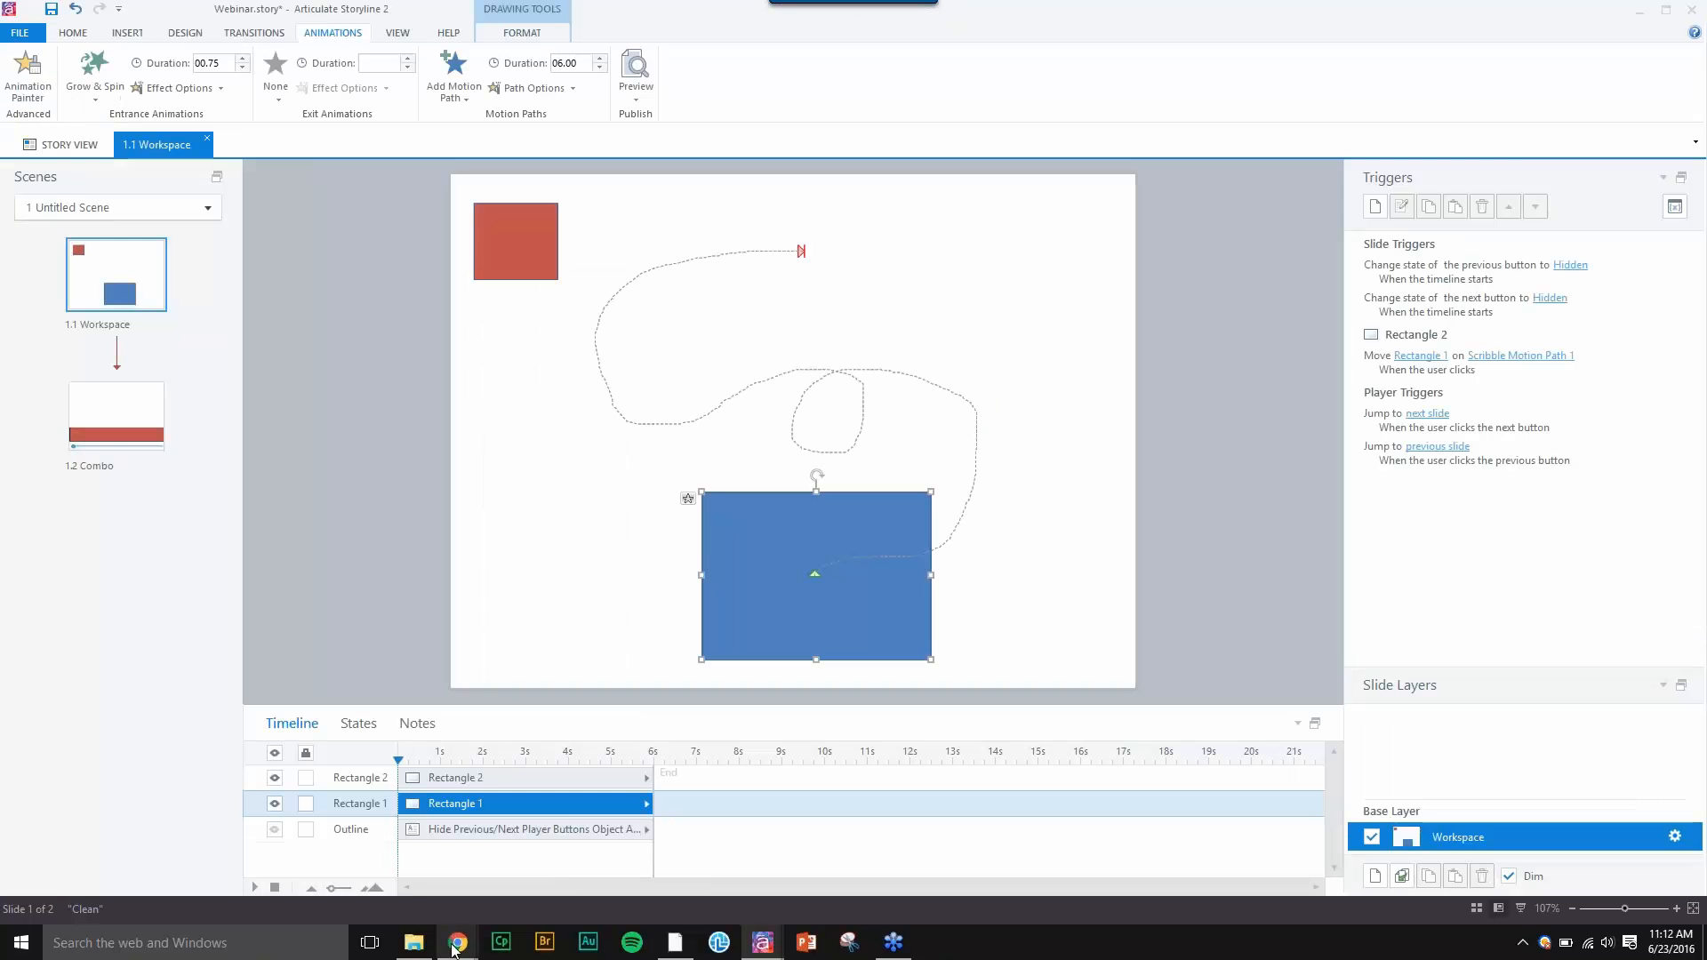
- Switch to Chrome, play the Escape game's live preview through a wrong answer to Question 1, close it, and return to Storyline
{"action": "mouse_move", "coordinate": [453, 948]}
{"action": "left_click", "coordinate": [407, 894]}
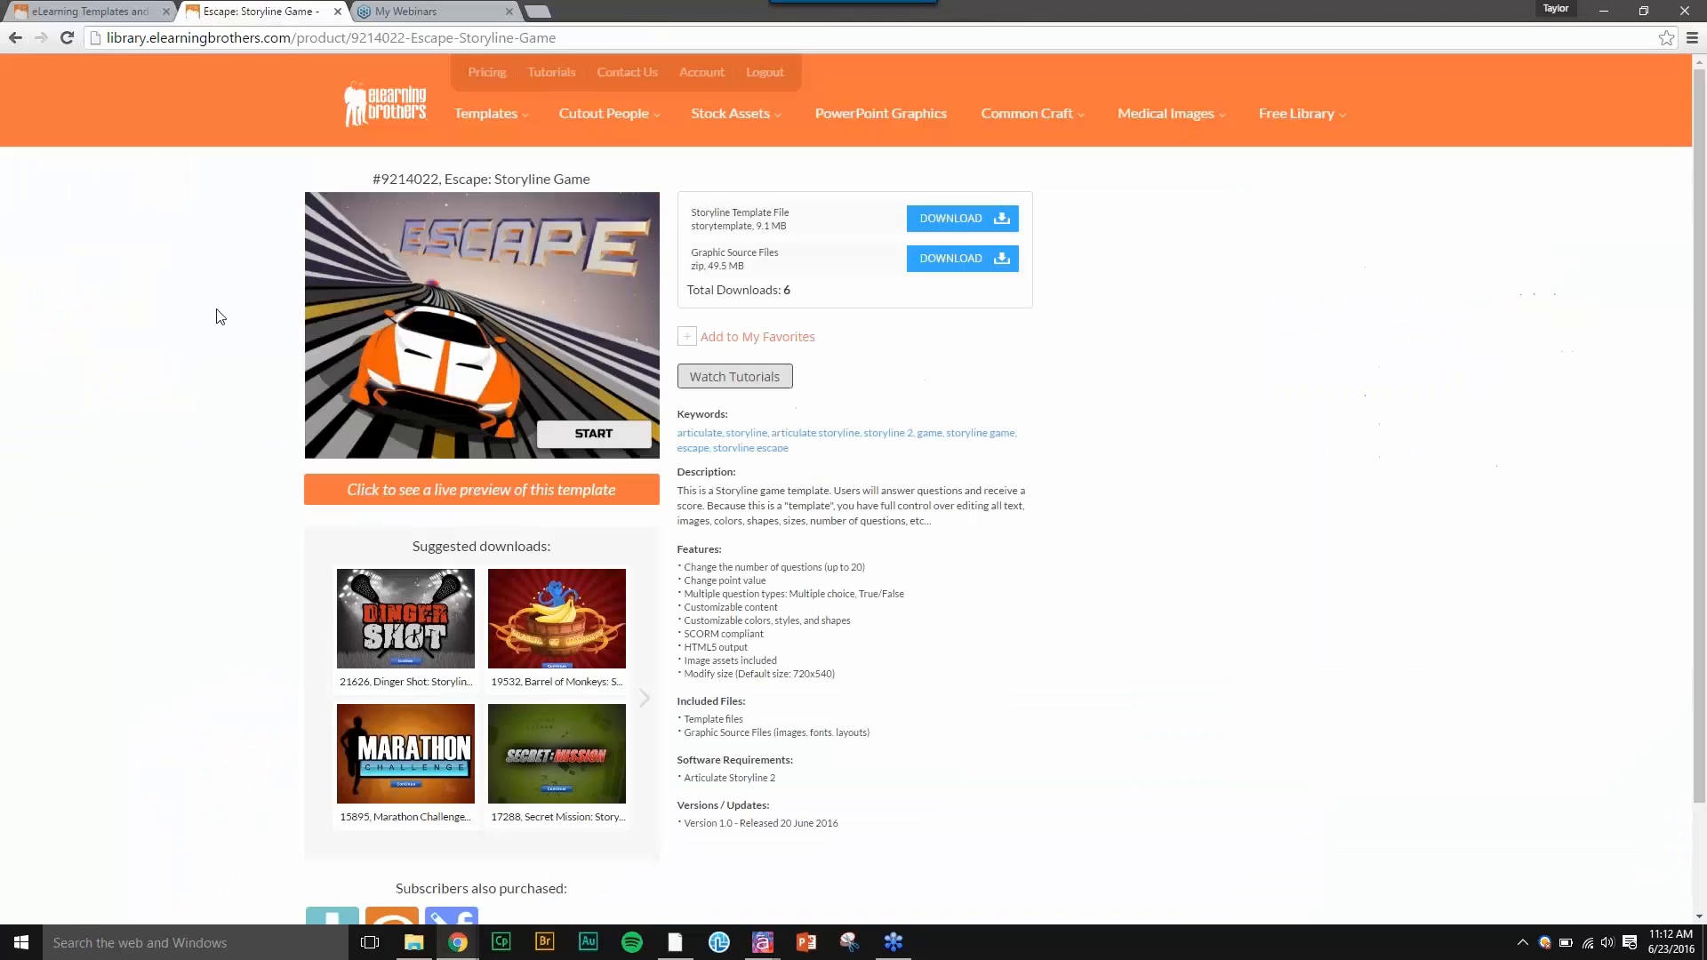
{"action": "left_click", "coordinate": [344, 274]}
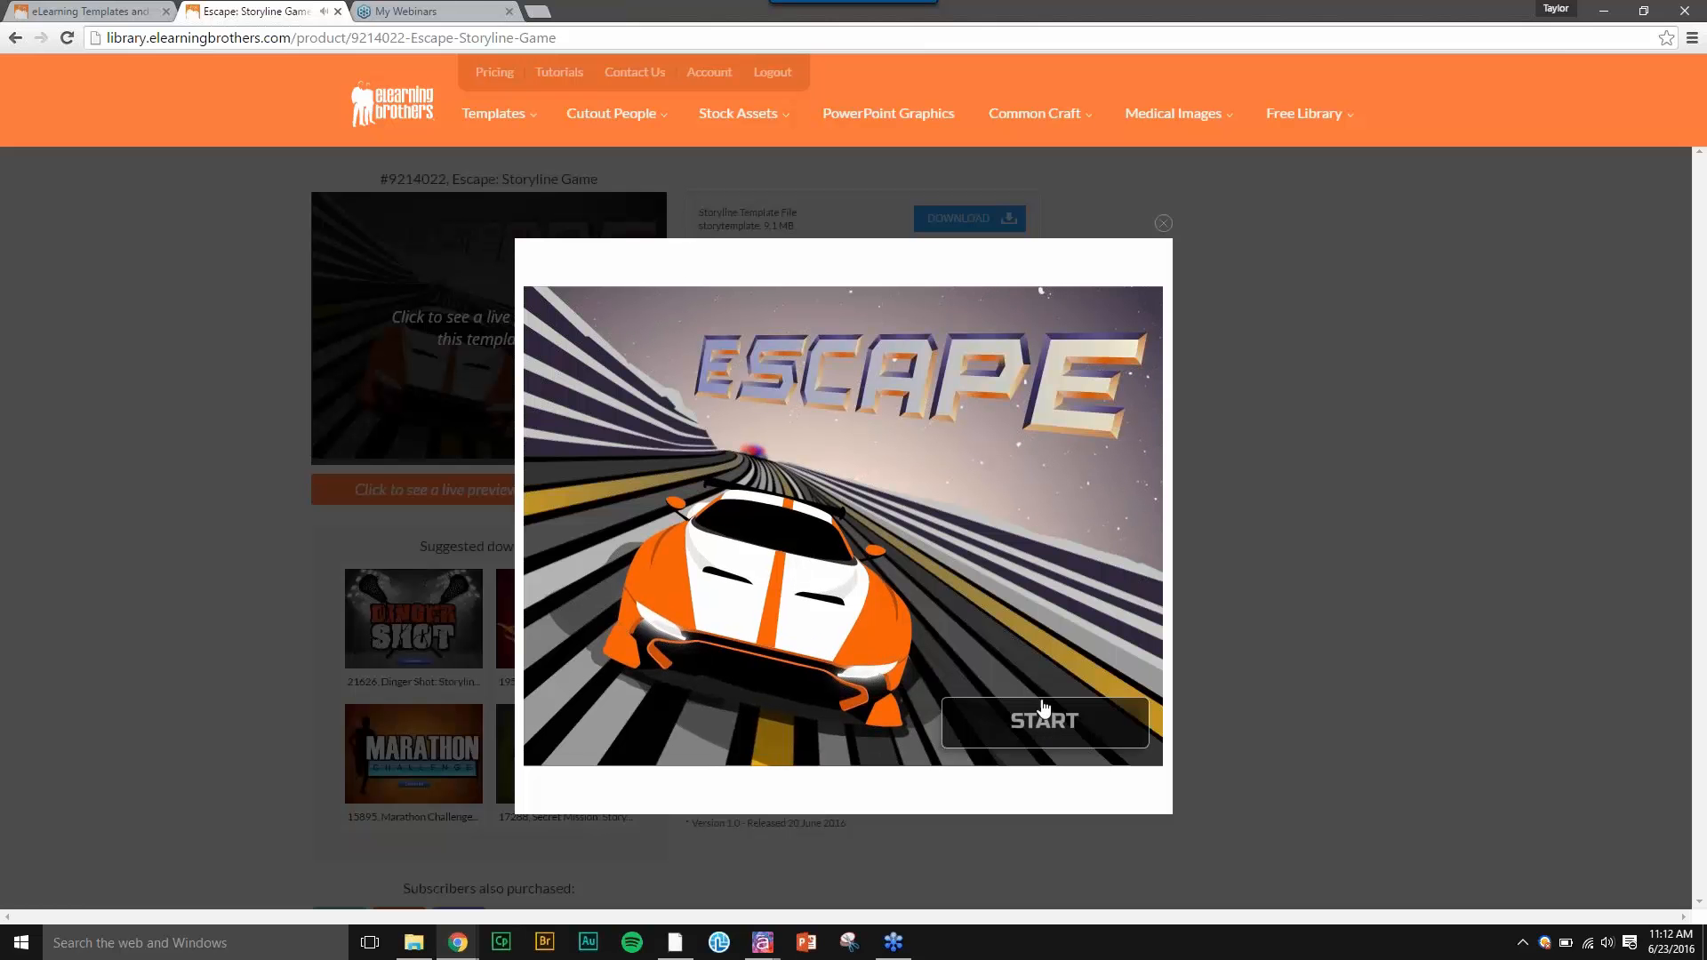
{"action": "left_click", "coordinate": [1042, 709]}
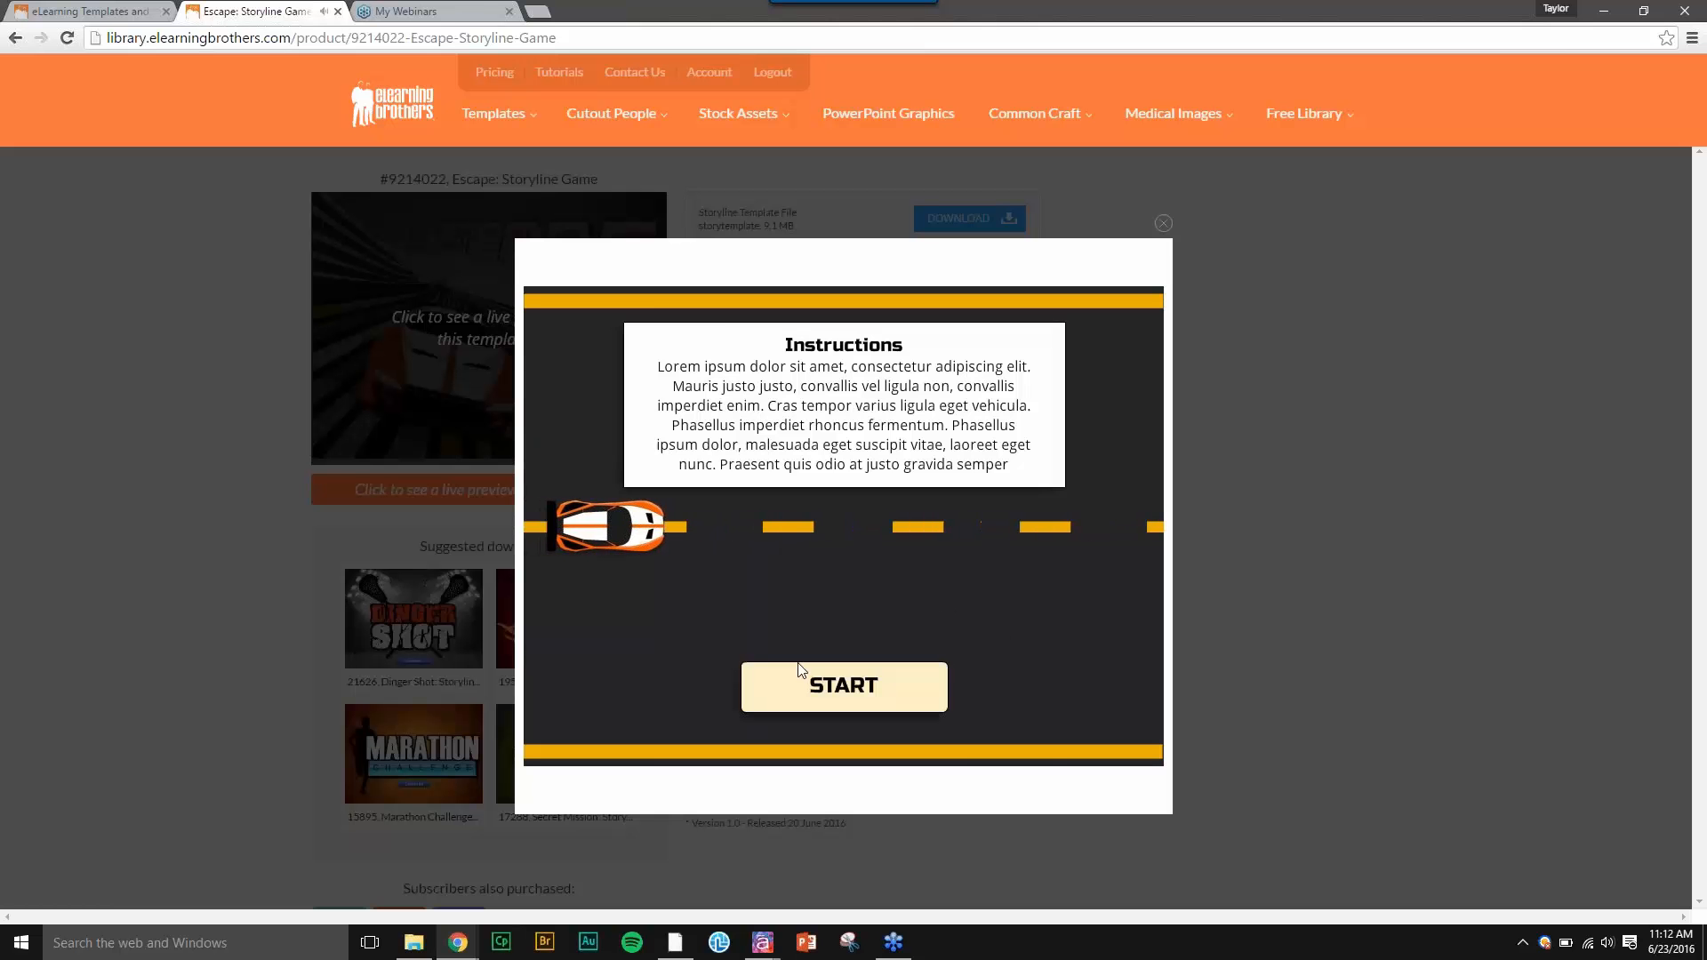
{"action": "left_click", "coordinate": [844, 687]}
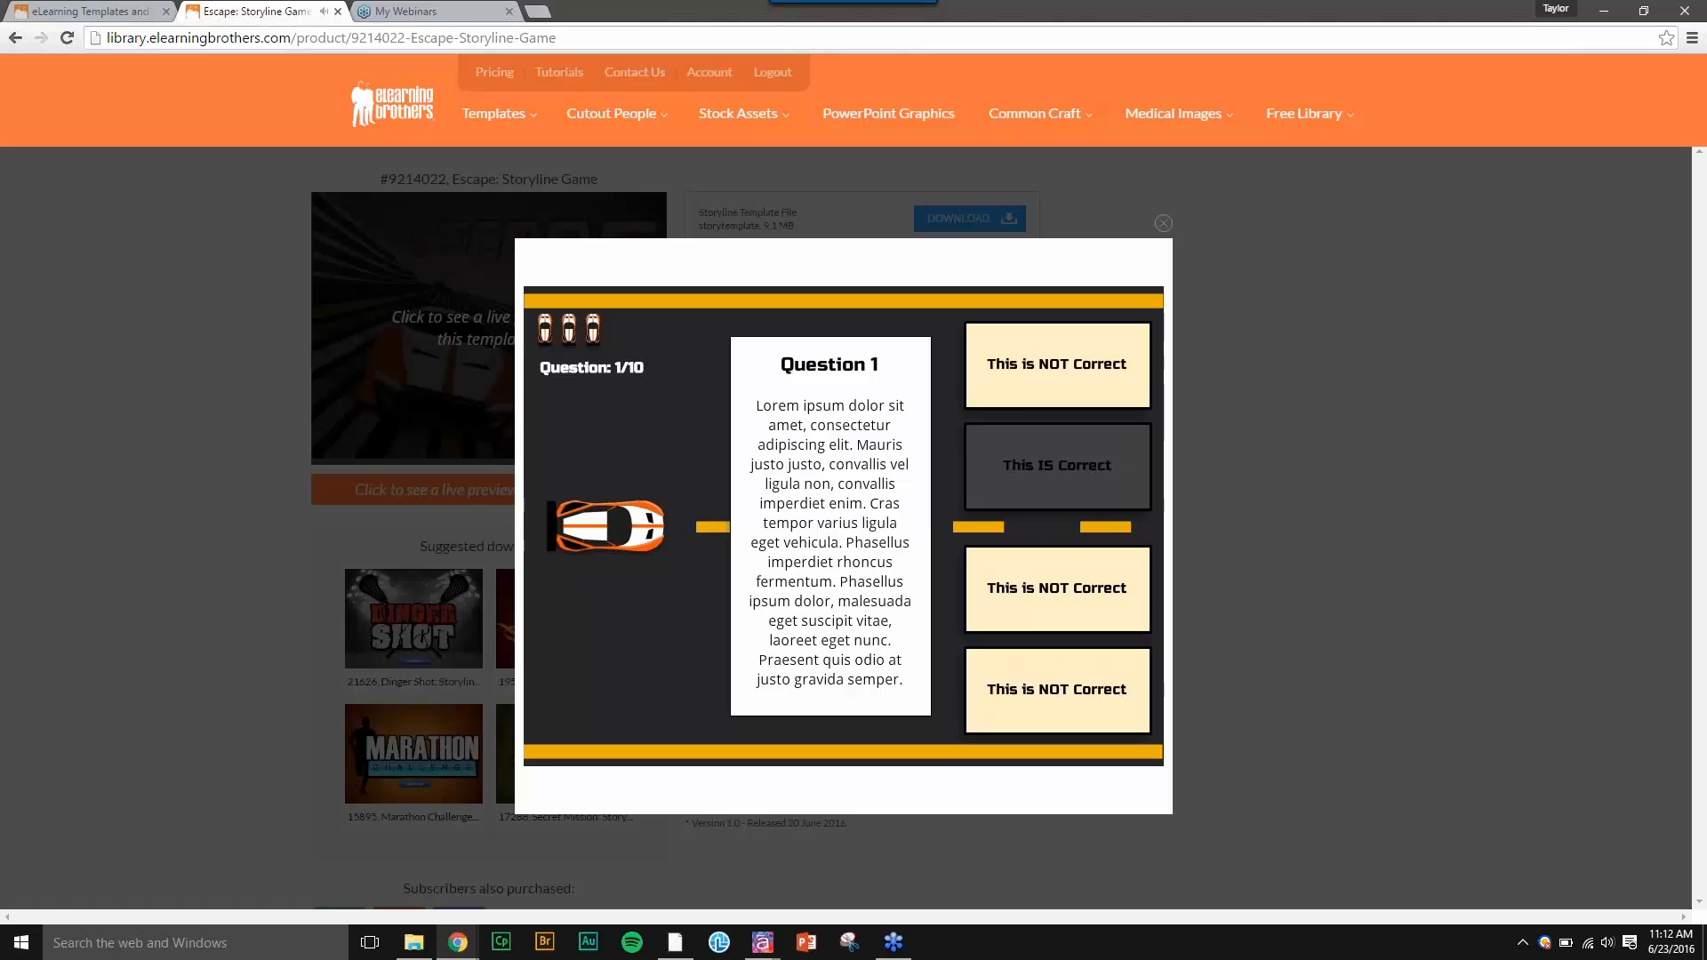
{"action": "left_click", "coordinate": [1027, 365]}
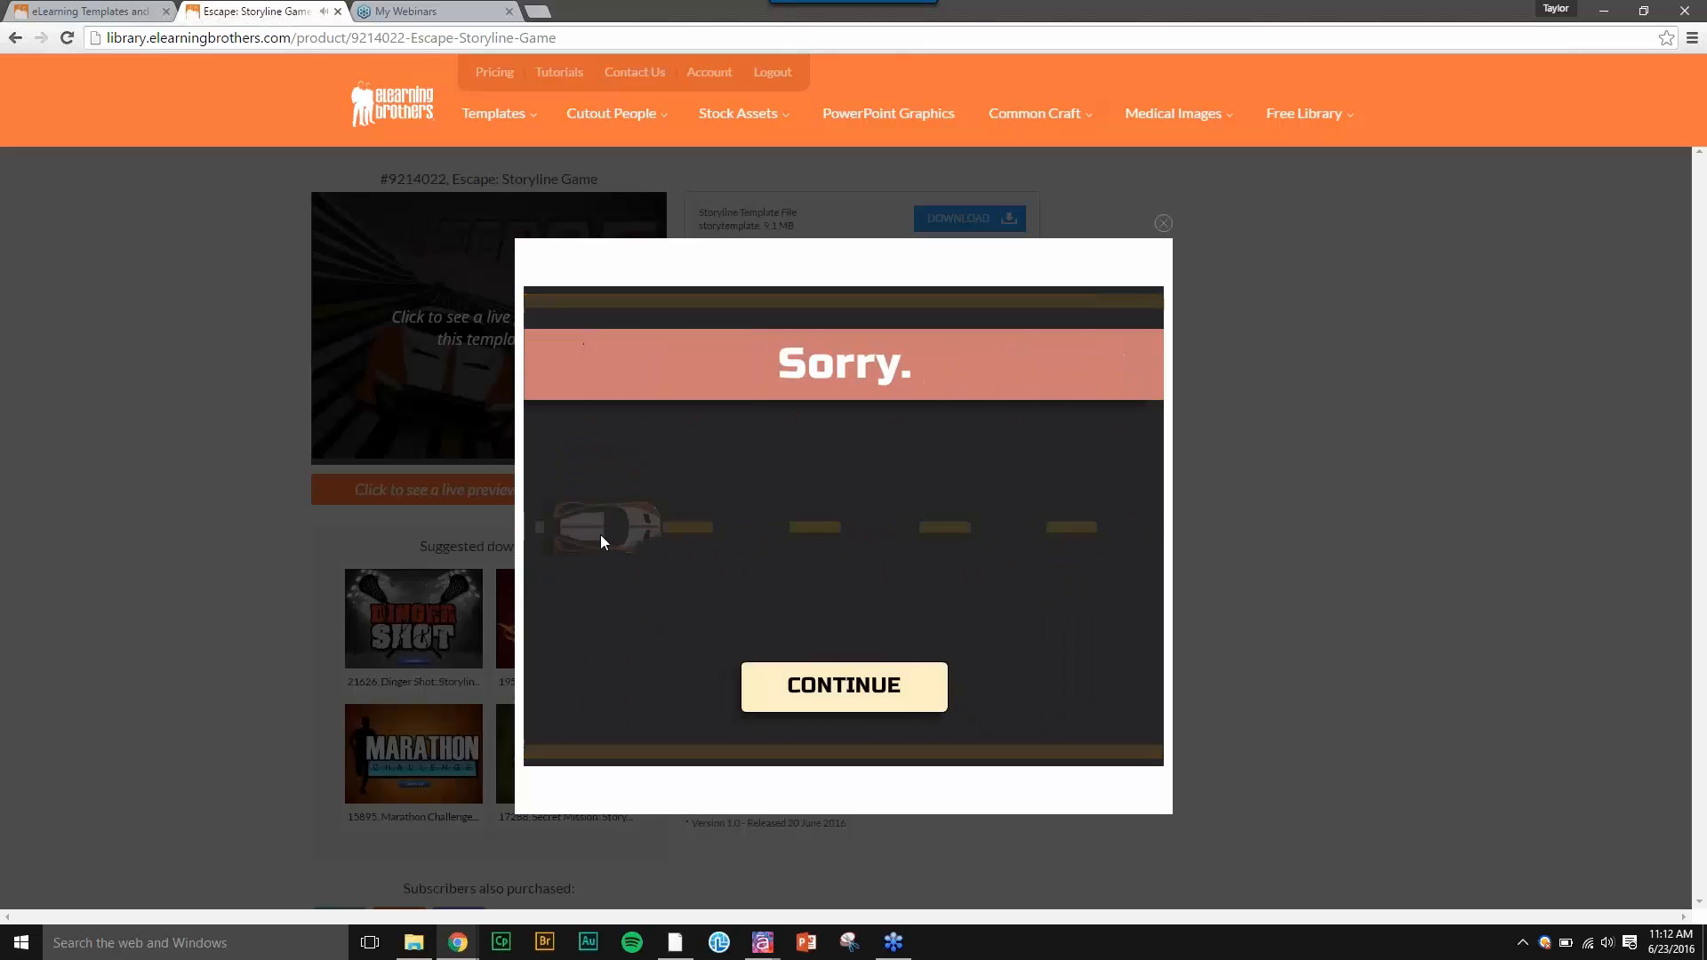
{"action": "left_click", "coordinate": [1163, 223]}
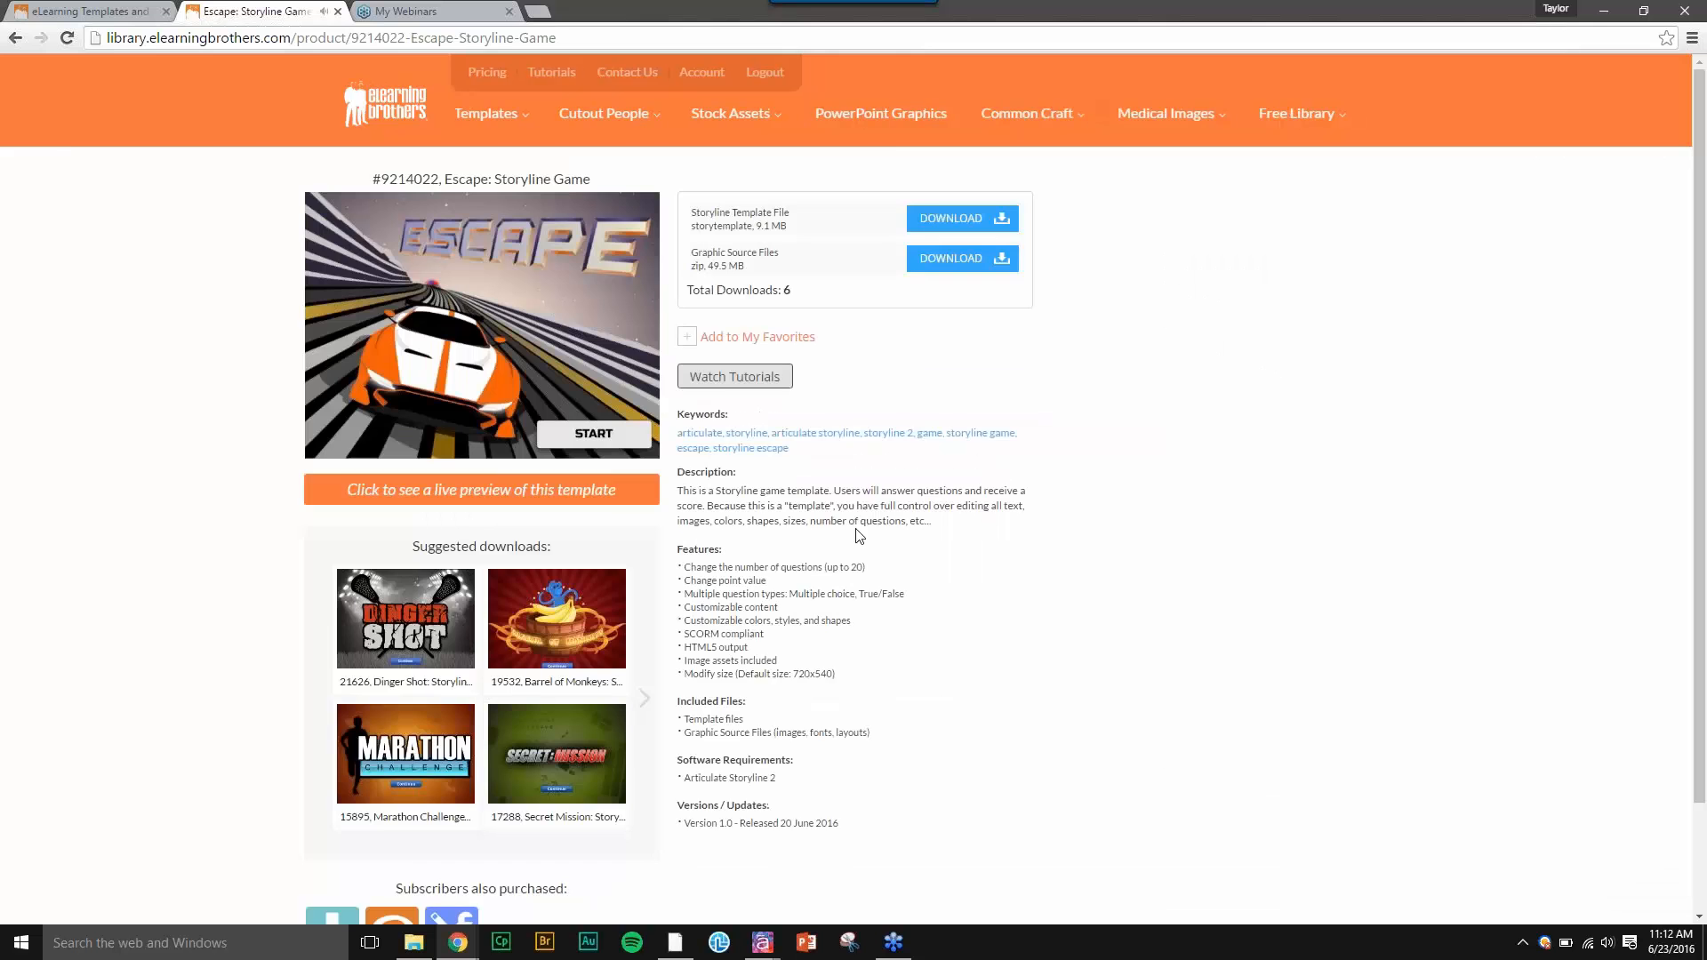
{"action": "left_click", "coordinate": [857, 853]}
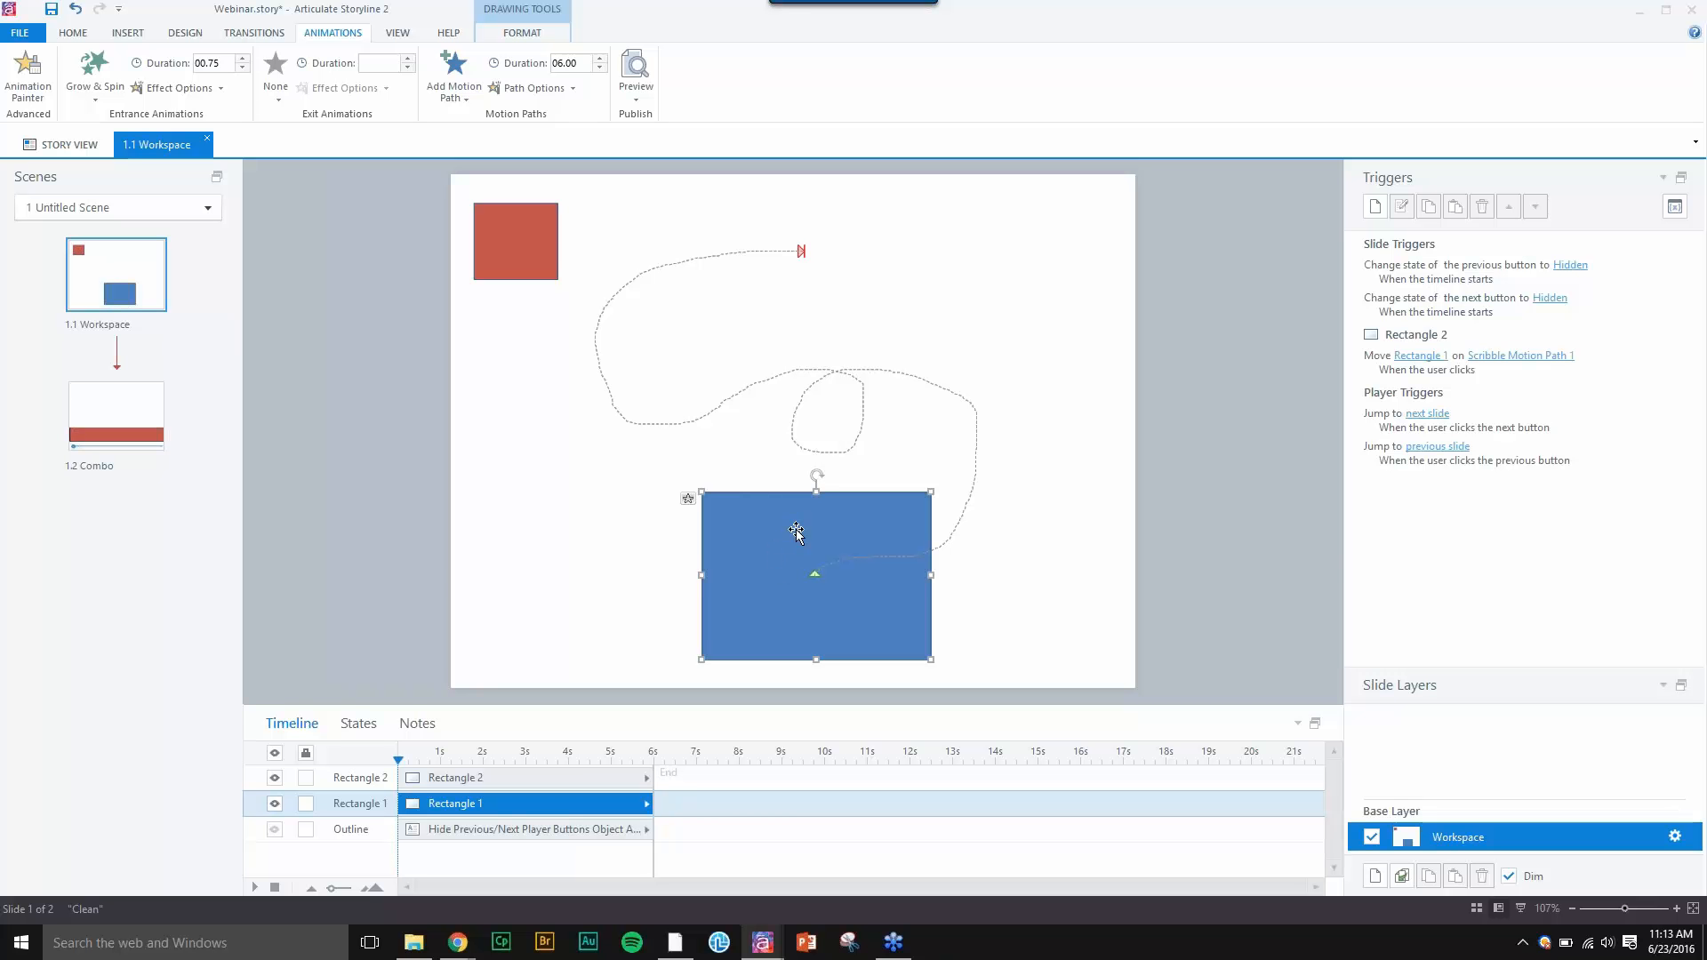
- Replace the blue rectangle's scribble motion path with a Lines motion path
{"action": "left_click", "coordinate": [800, 253]}
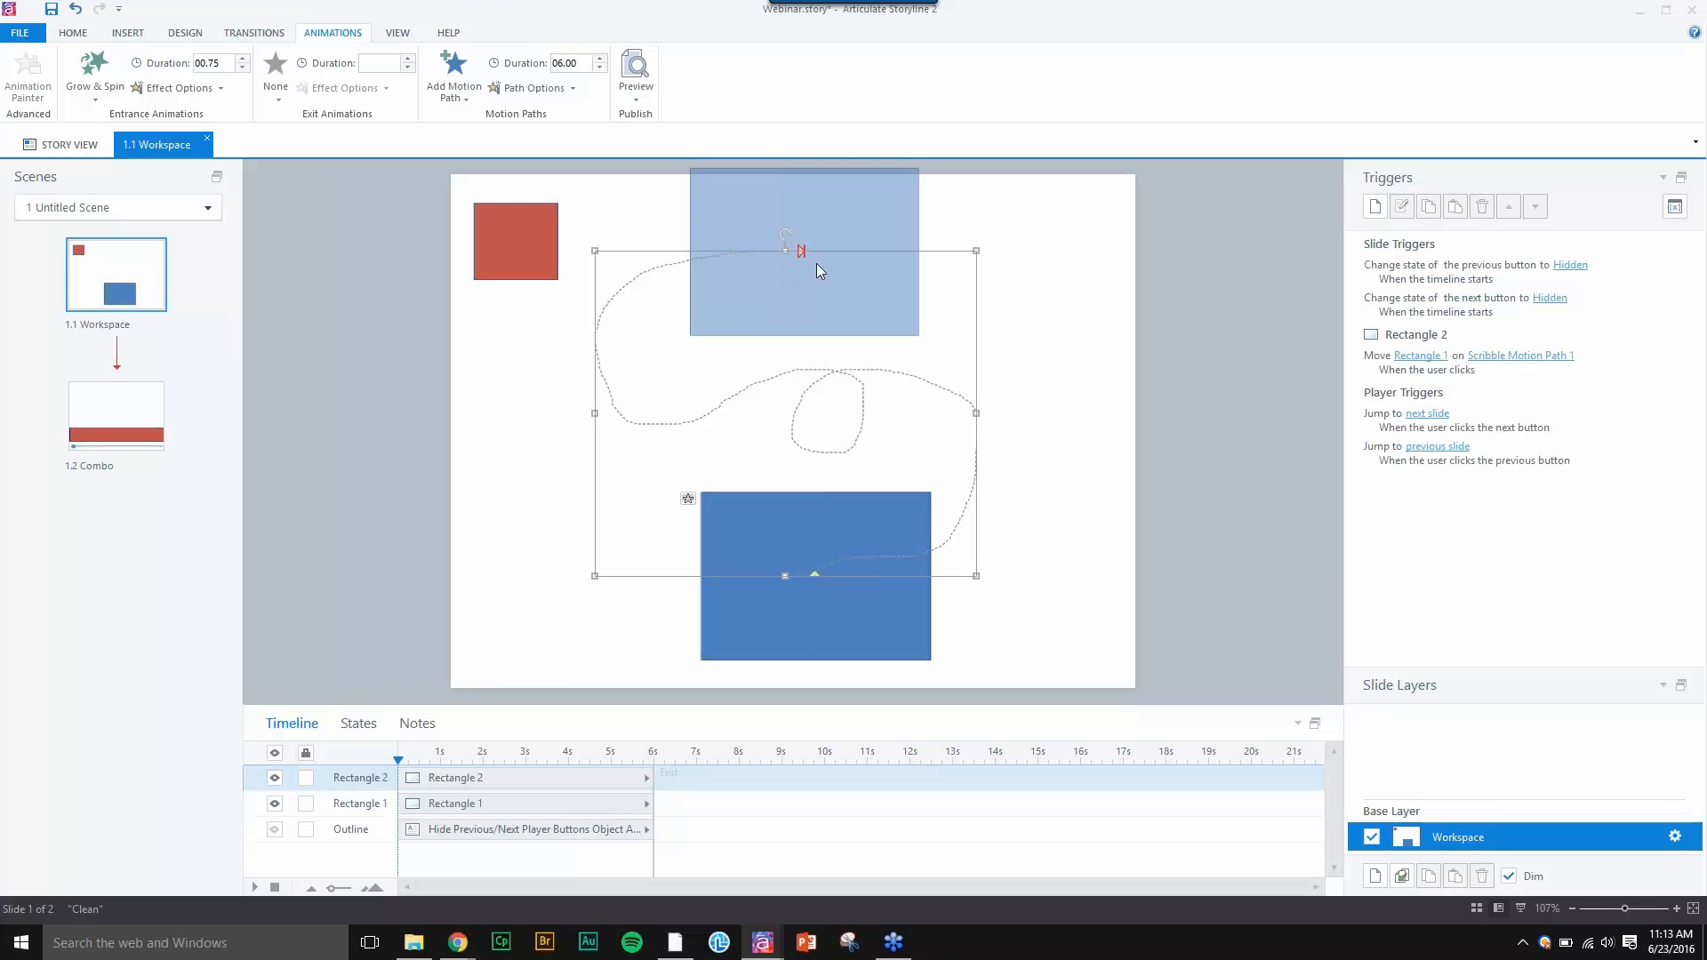
{"action": "key", "text": "Delete"}
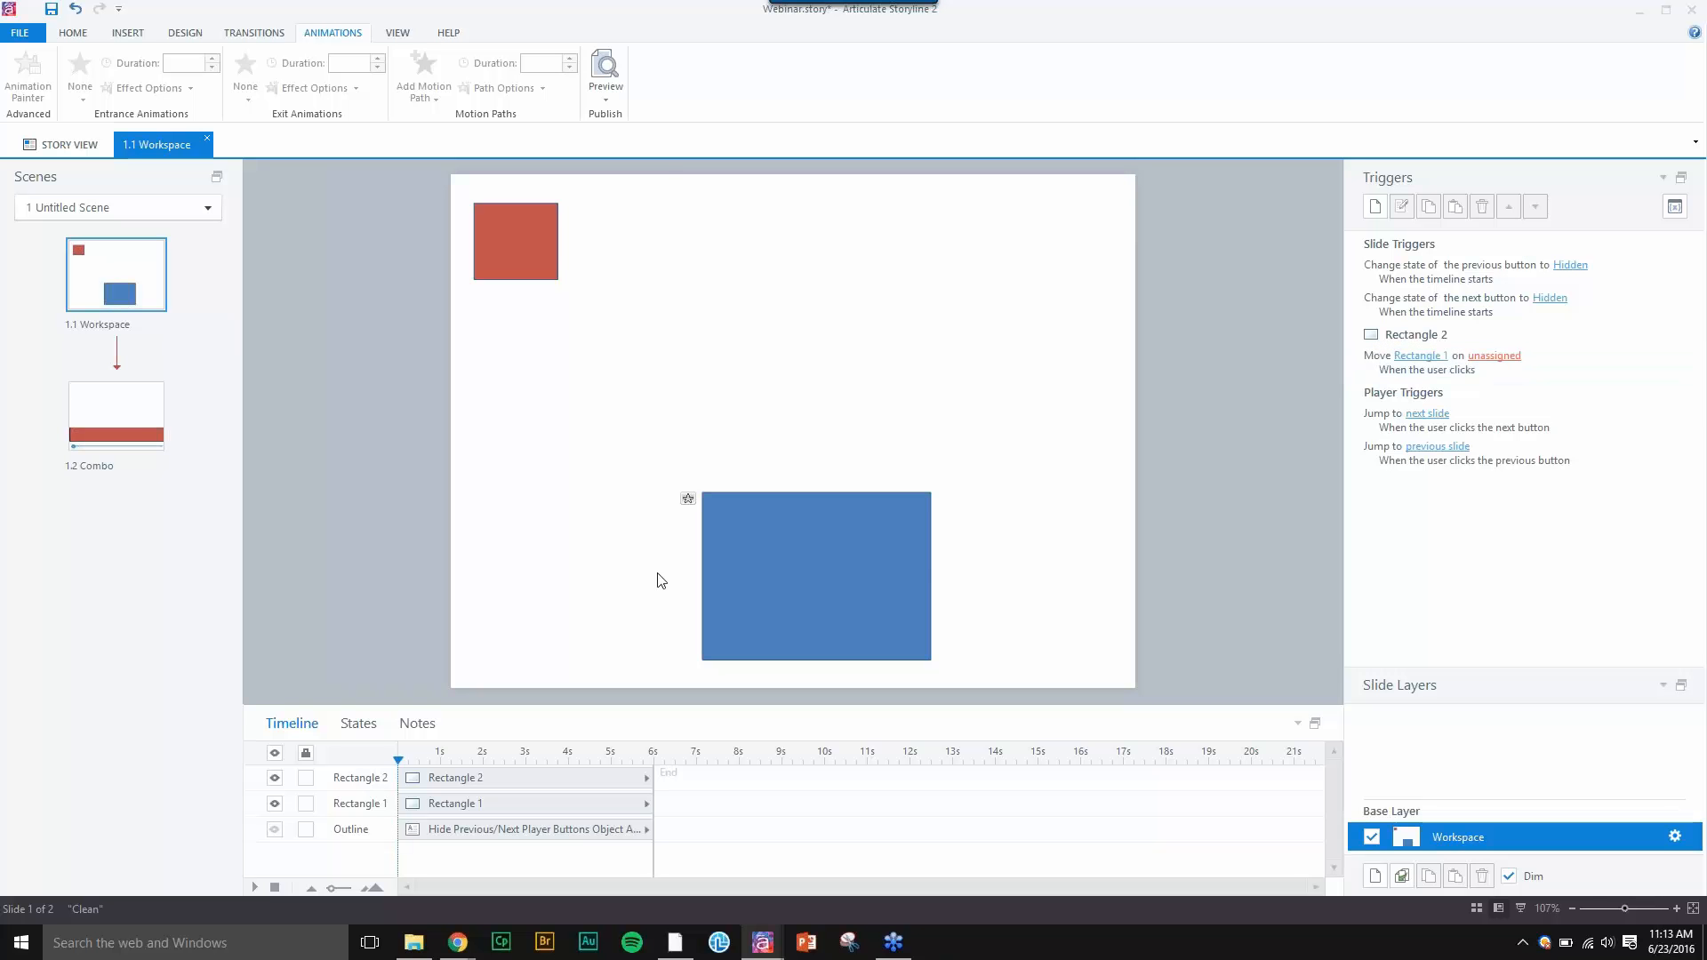
{"action": "left_click", "coordinate": [875, 546]}
{"action": "left_click", "coordinate": [461, 92]}
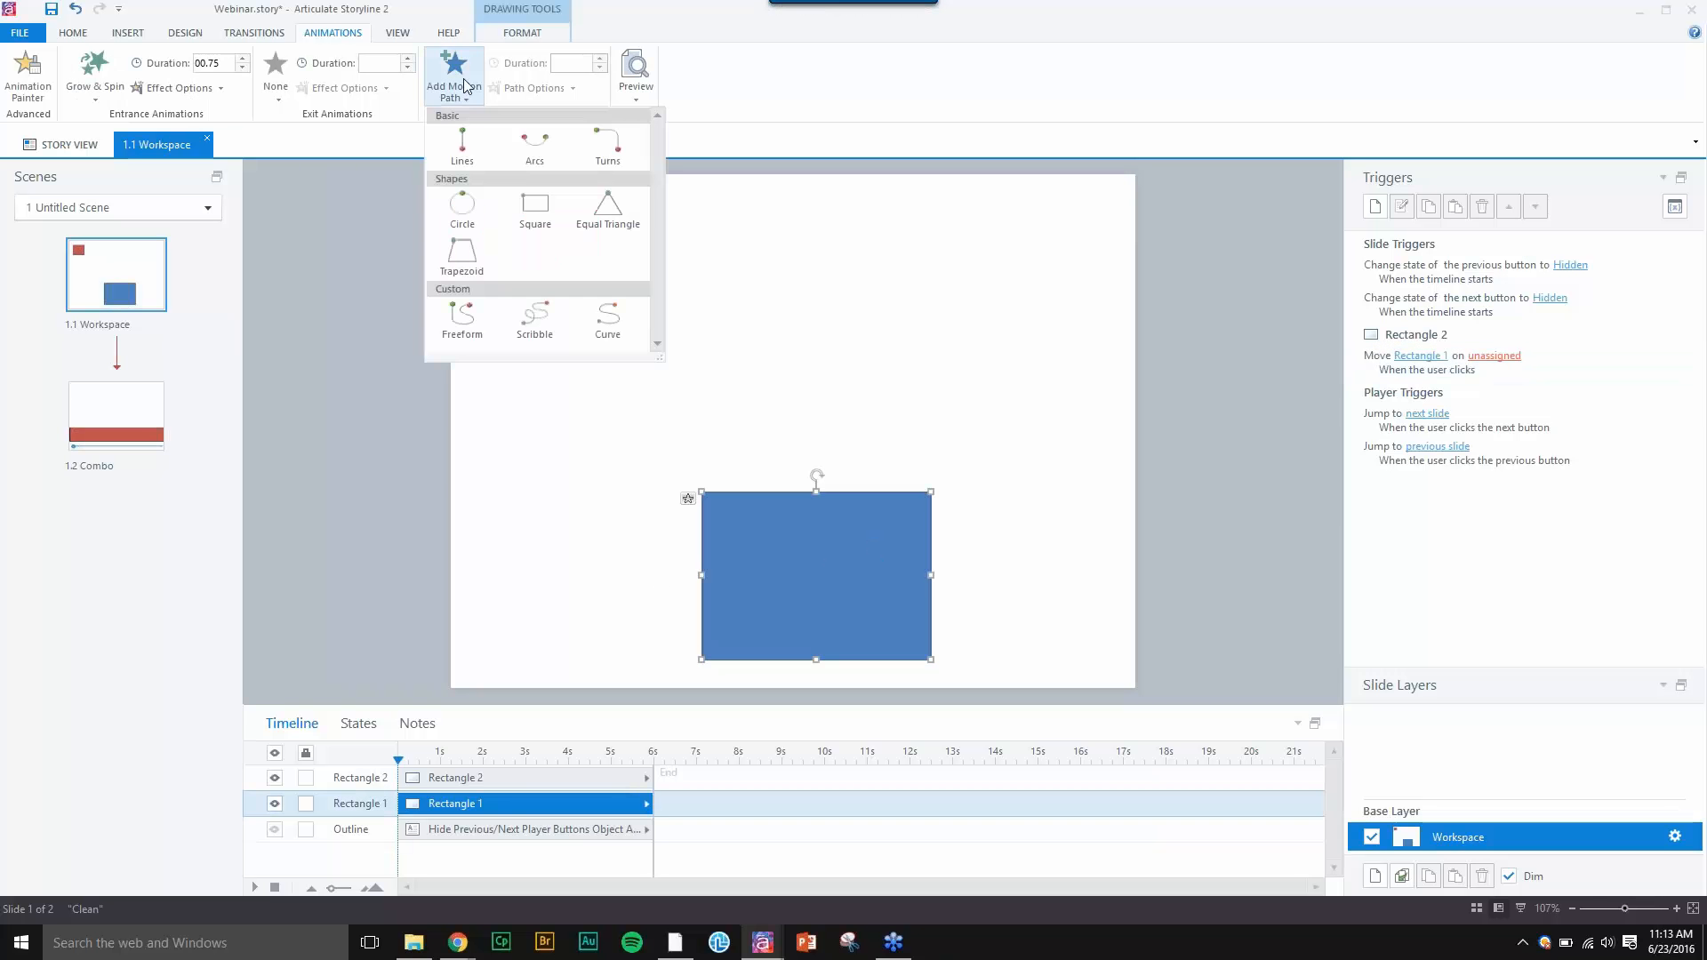
{"action": "left_click", "coordinate": [459, 146]}
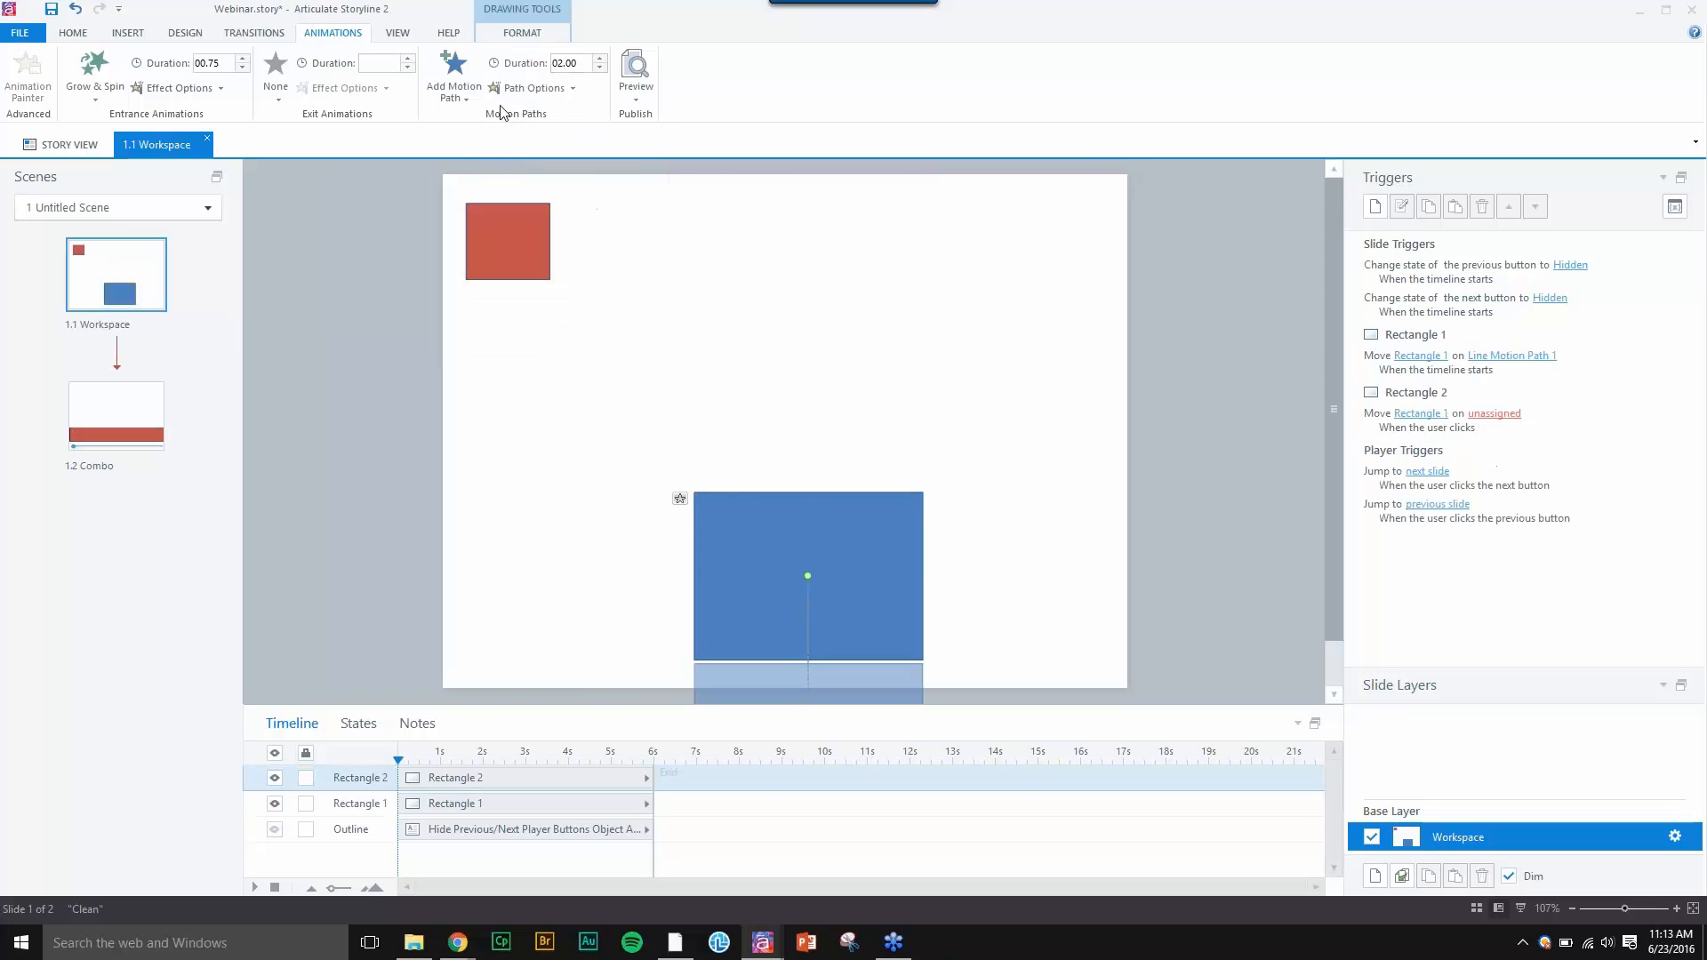
- Direct the blue rectangle's line path to the left and extend its end point past the slide's left edge
{"action": "left_click", "coordinate": [523, 89]}
{"action": "left_click", "coordinate": [521, 175]}
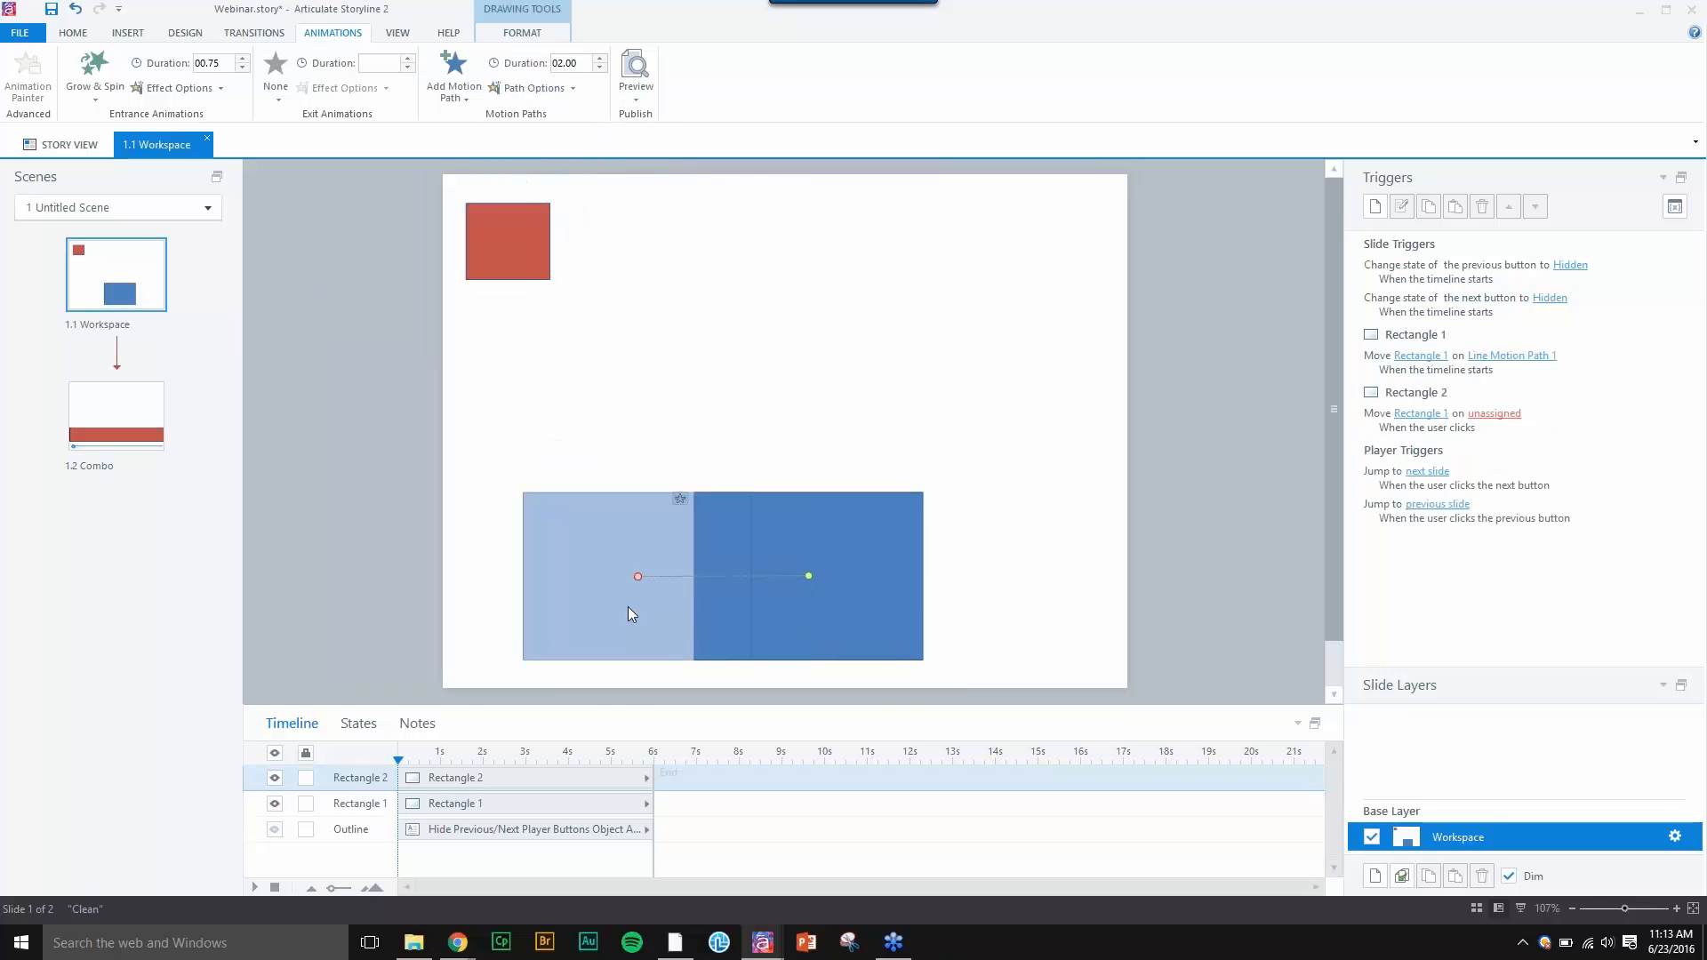
{"action": "left_click_drag", "start_coordinate": [639, 577], "coordinate": [305, 577]}
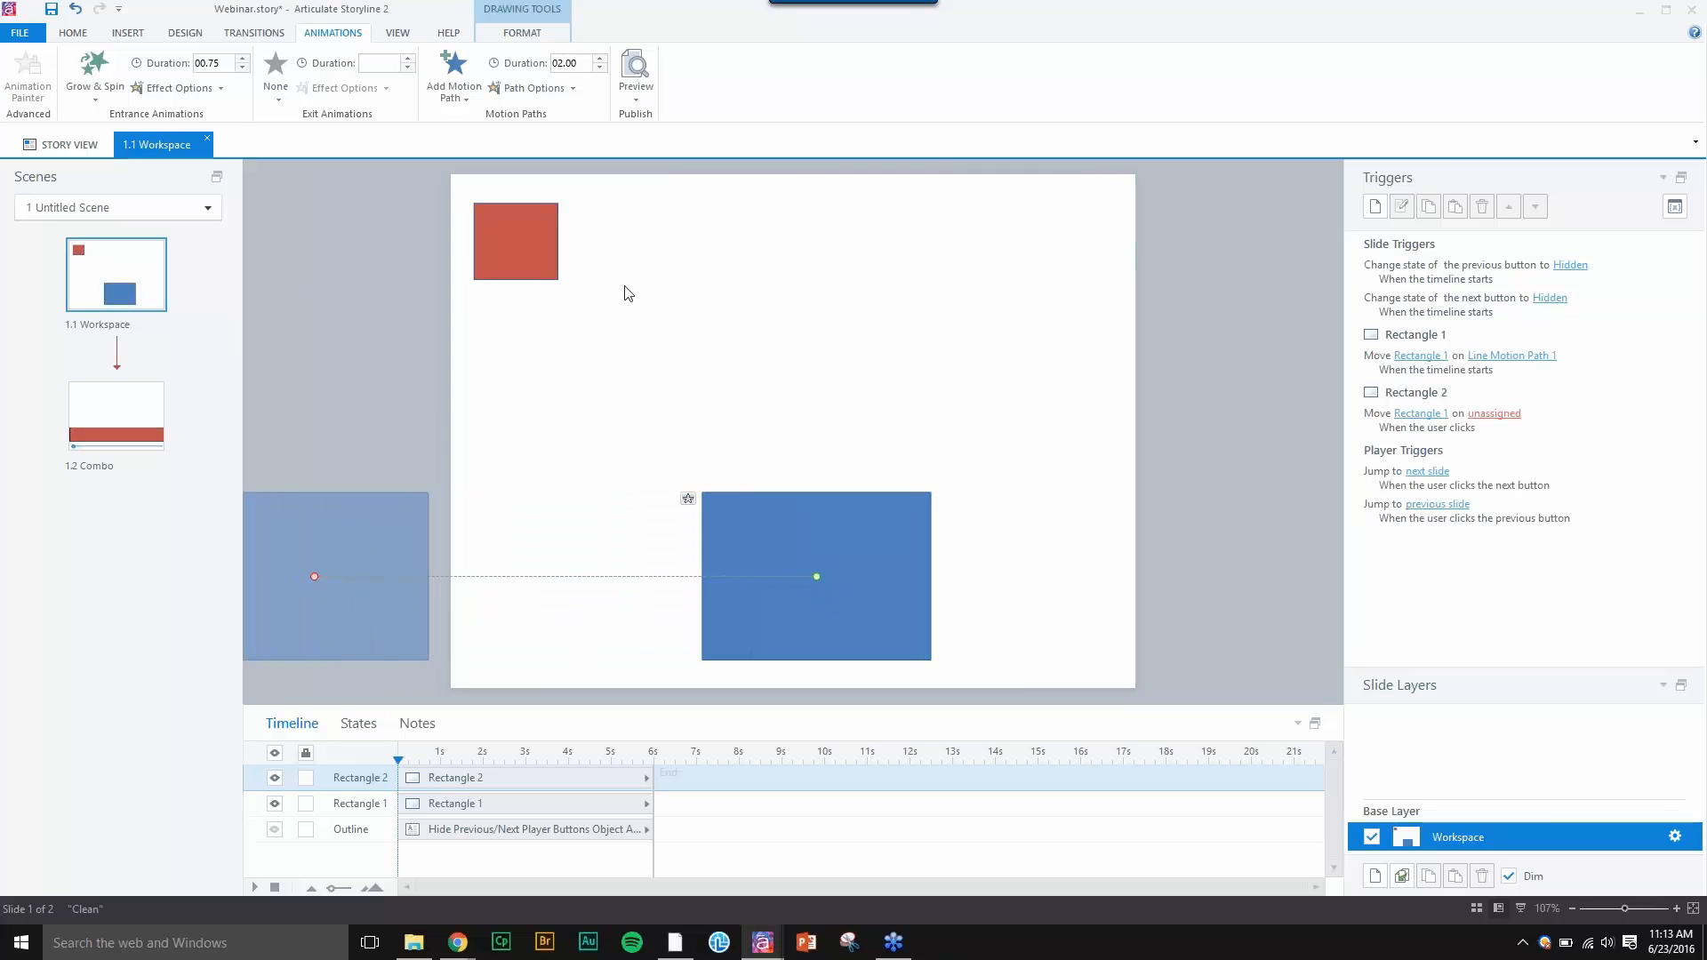
- Assign Line Motion Path 1 to Rectangle 2's click trigger, and check the motion in a slide preview
{"action": "left_click", "coordinate": [1494, 414]}
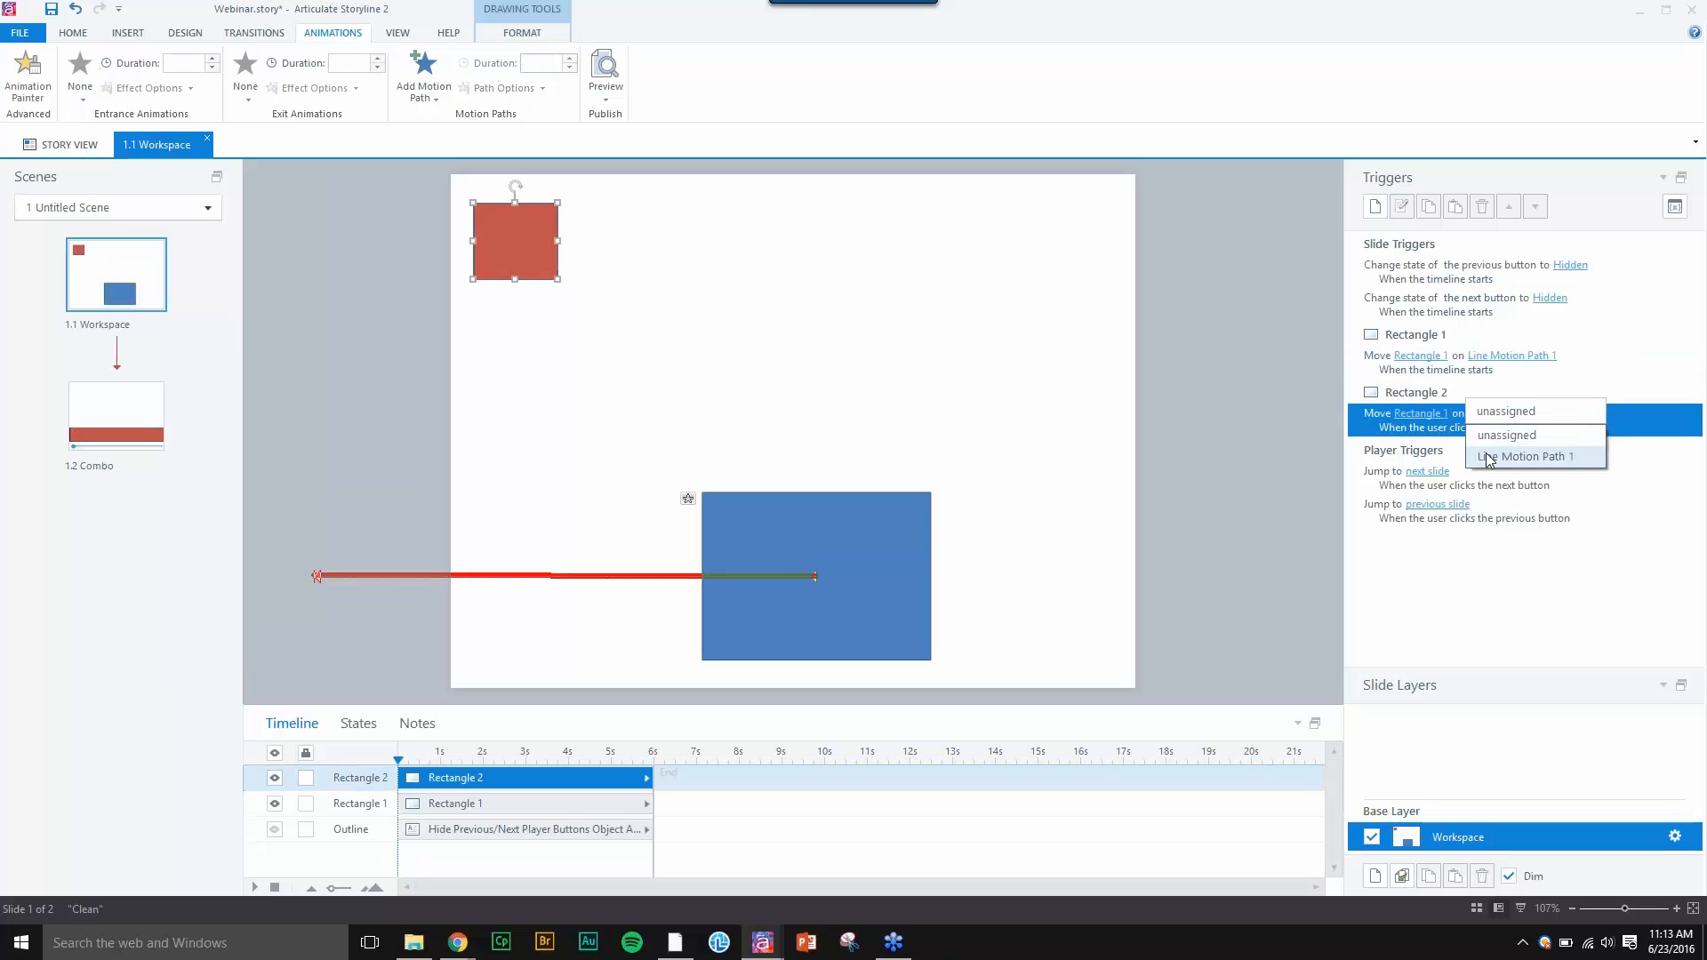
{"action": "left_click", "coordinate": [1487, 457]}
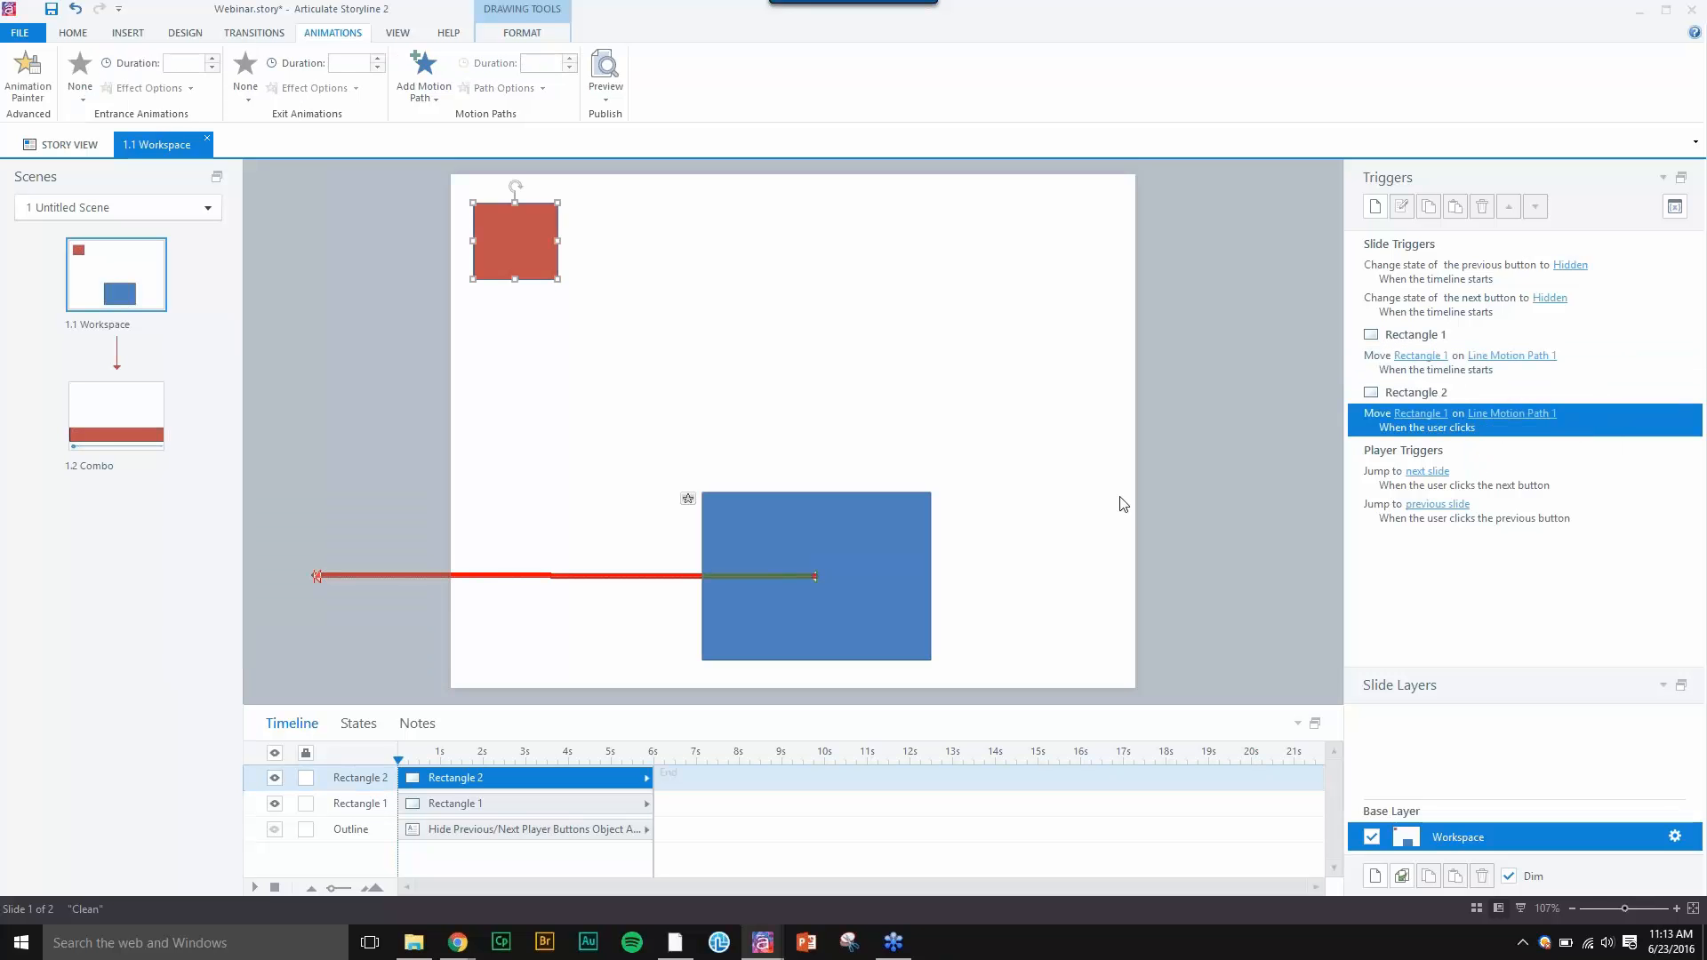
{"action": "left_click", "coordinate": [1521, 908]}
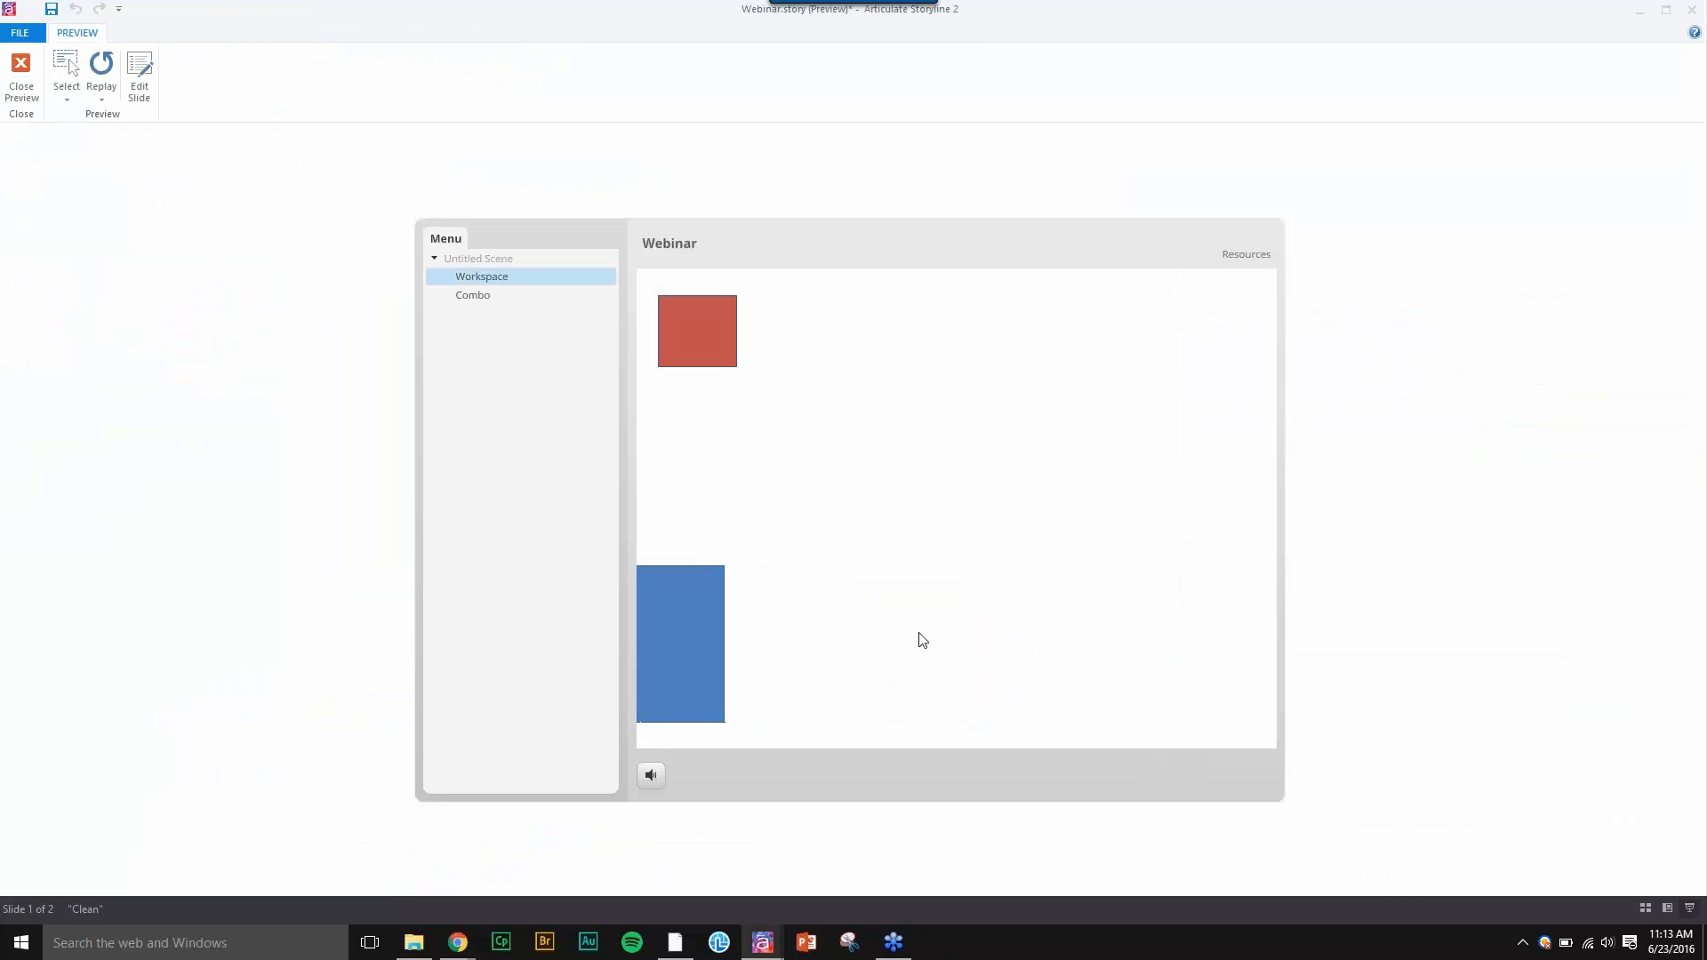
{"action": "left_click", "coordinate": [20, 72]}
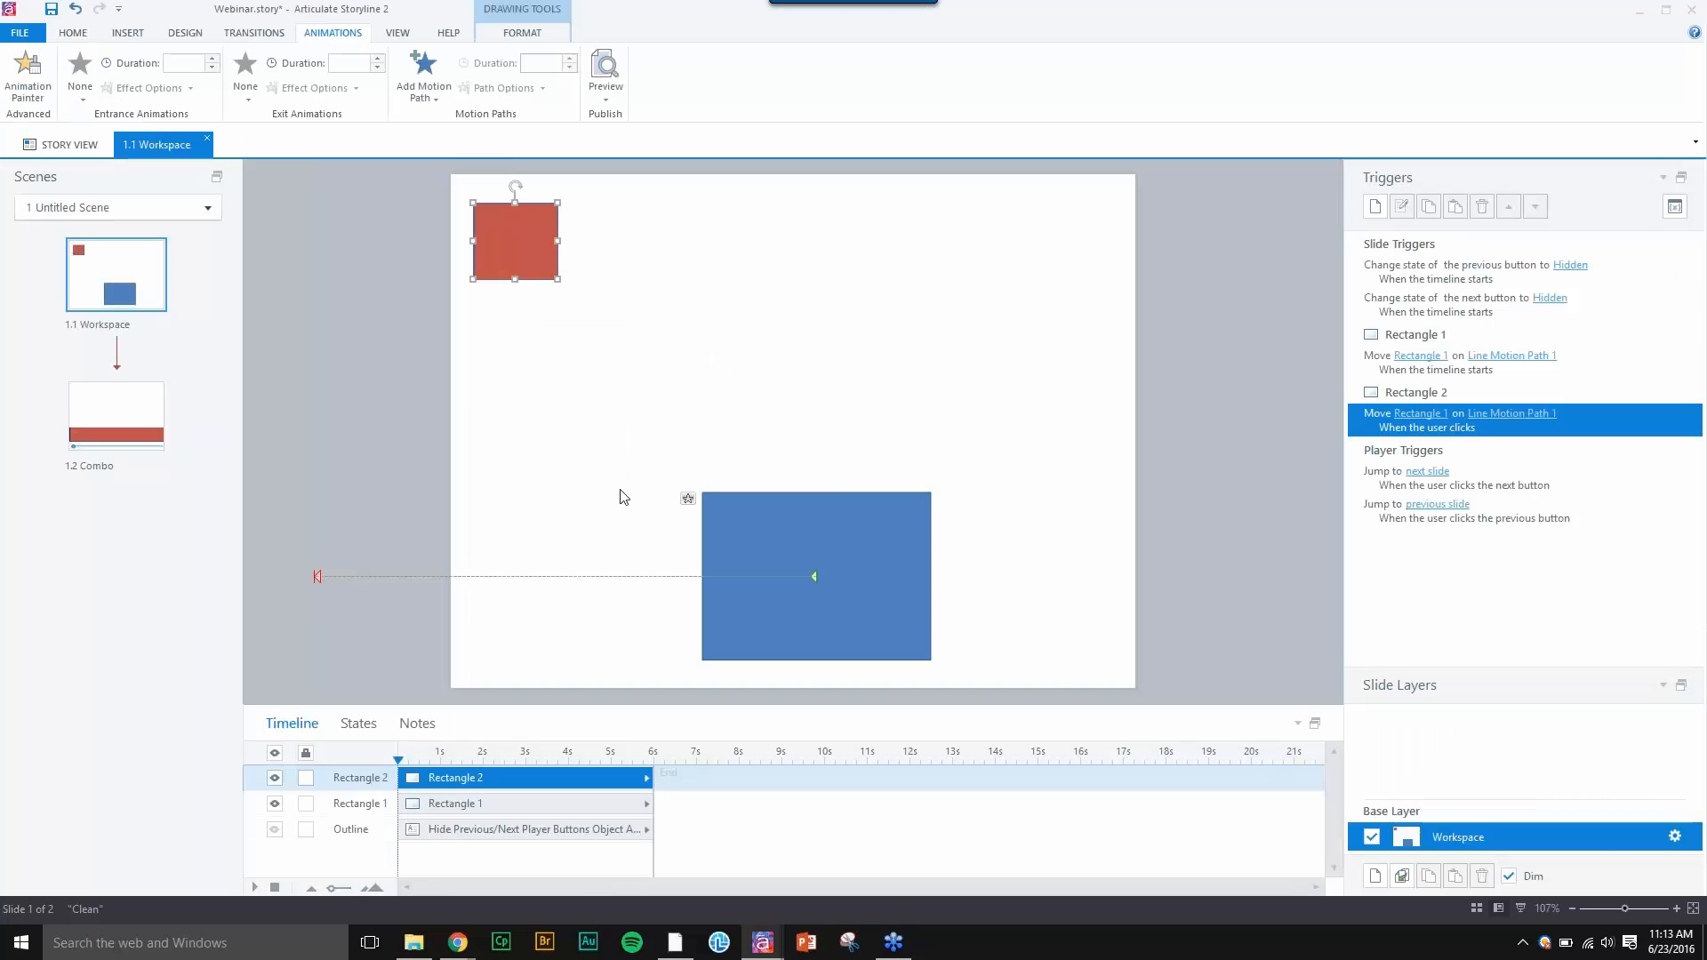
- Delete Rectangle 1's trigger that moves it along Line Motion Path 1 when the timeline starts
{"action": "left_click", "coordinate": [1442, 366]}
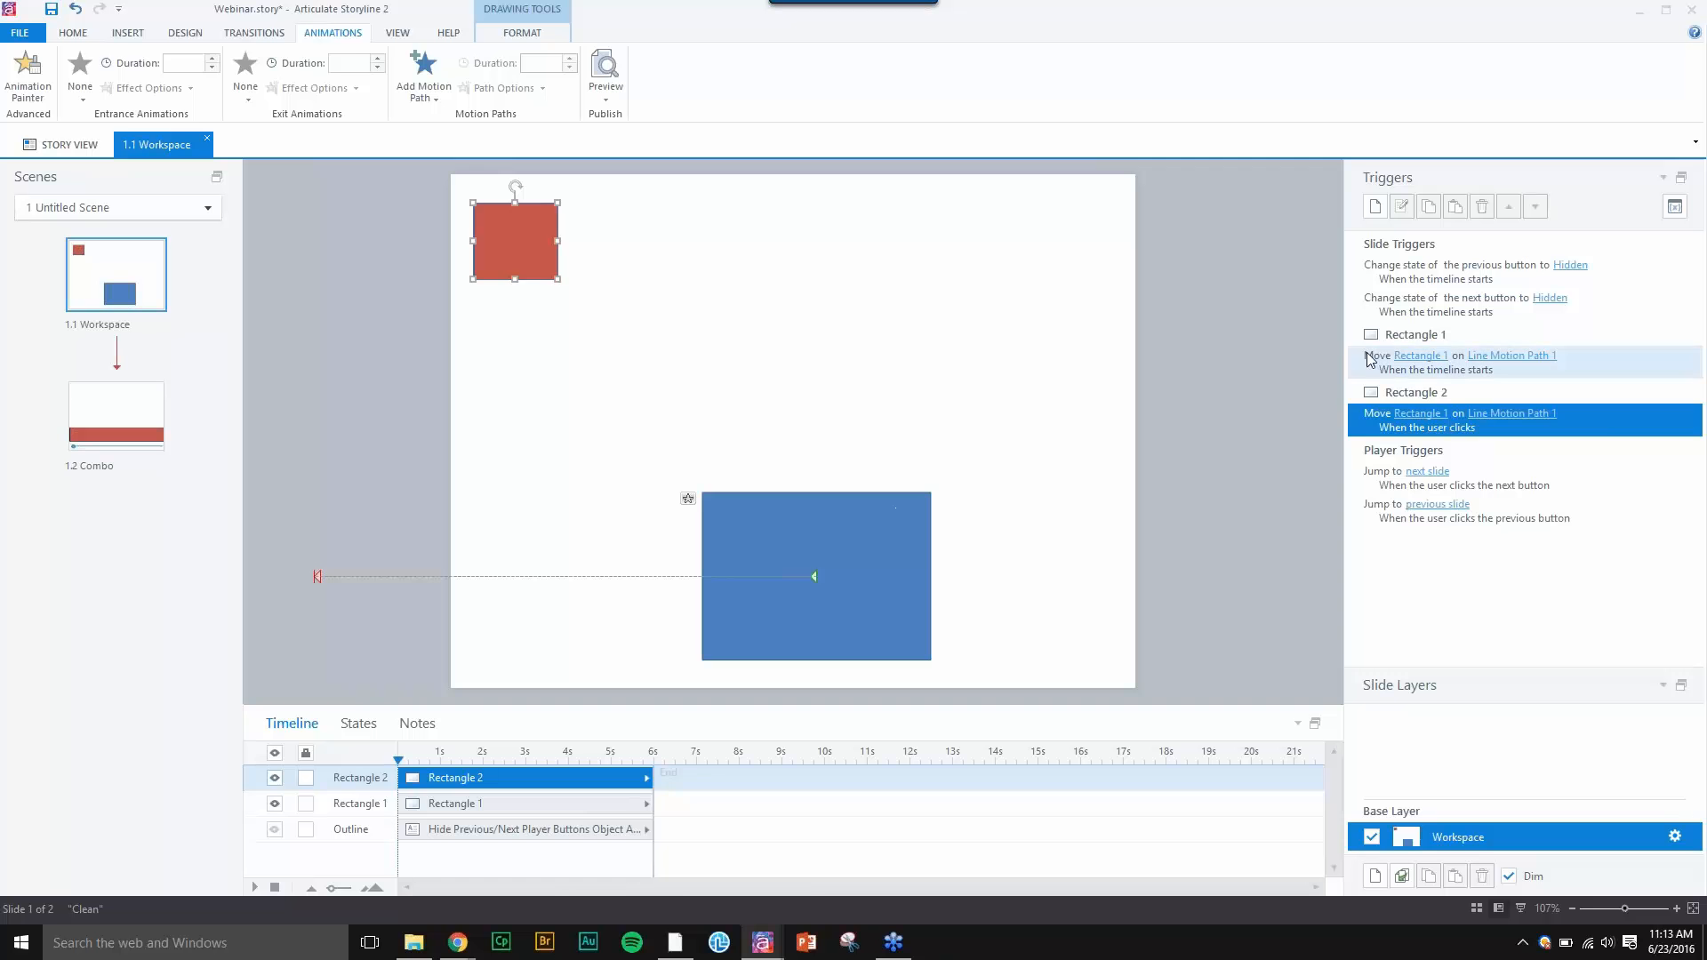
{"action": "left_click", "coordinate": [1578, 416]}
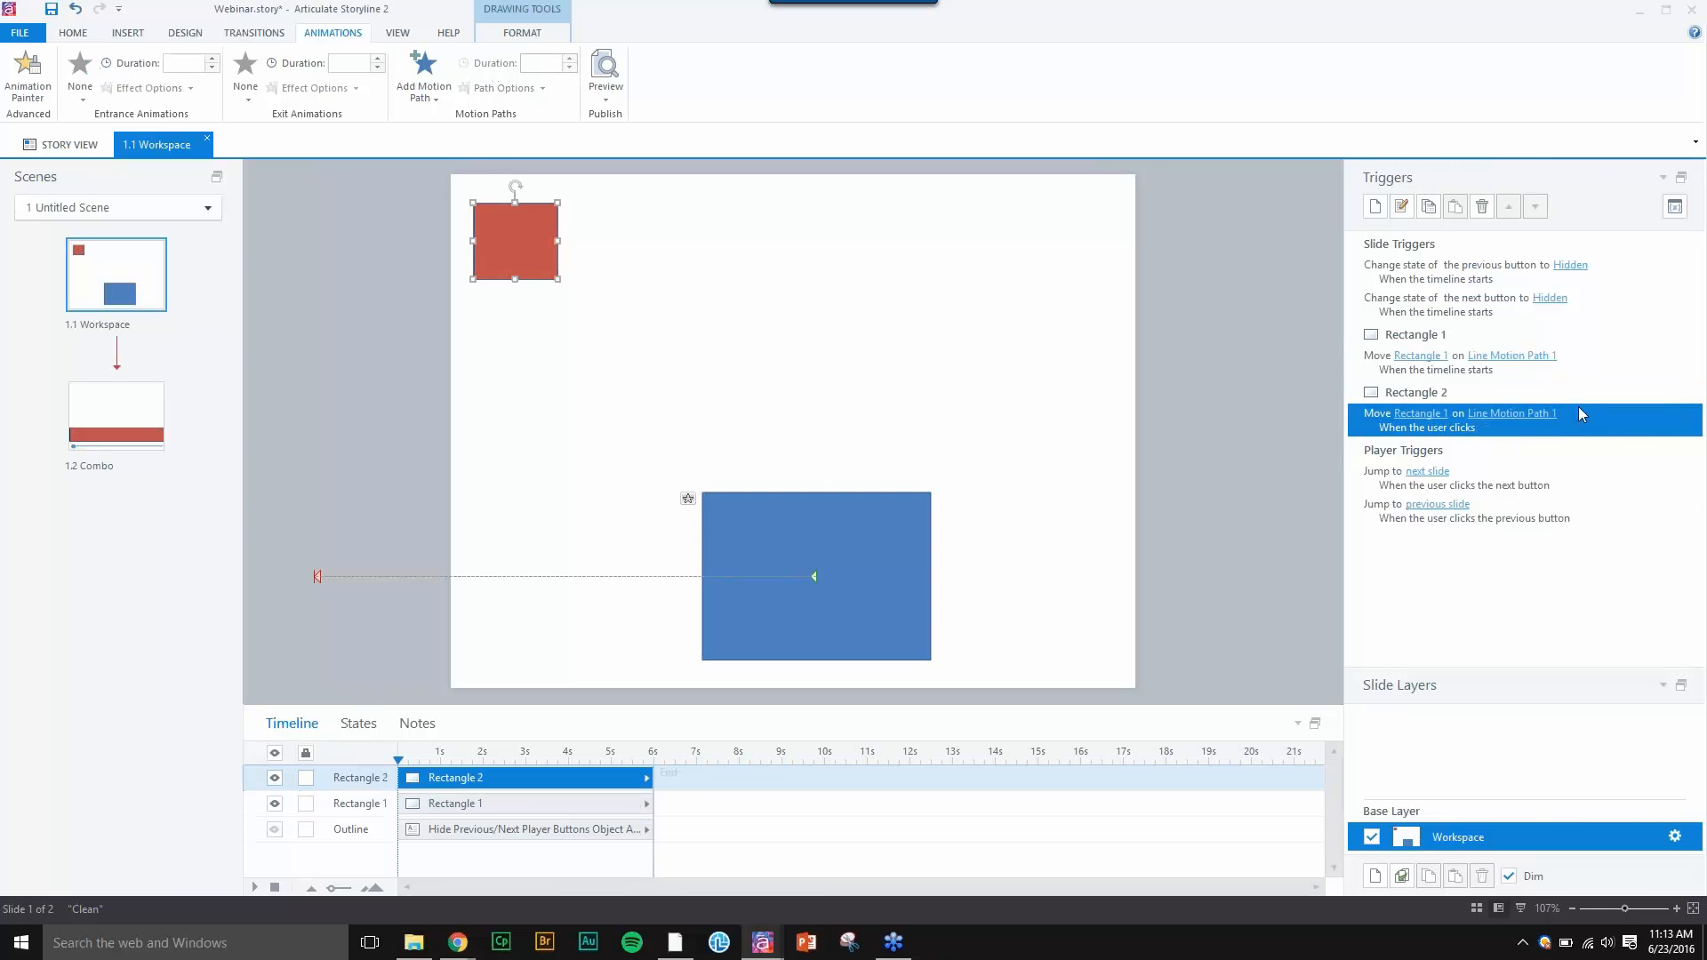
{"action": "left_click", "coordinate": [1581, 357]}
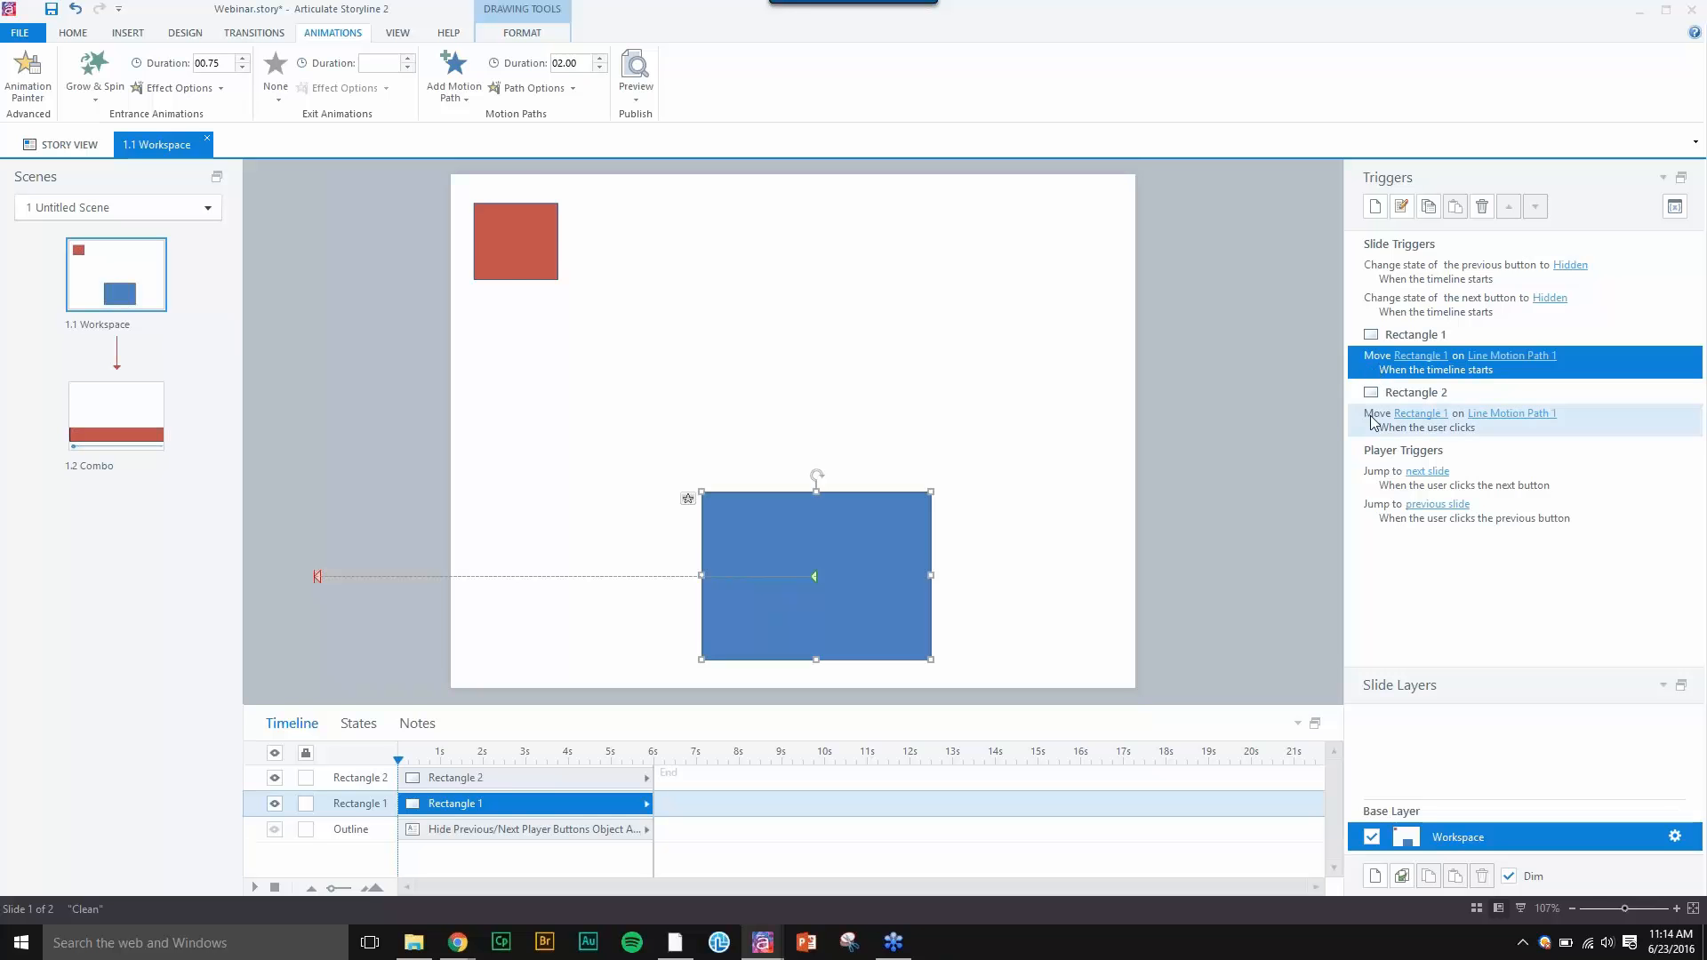
{"action": "key", "text": "Delete"}
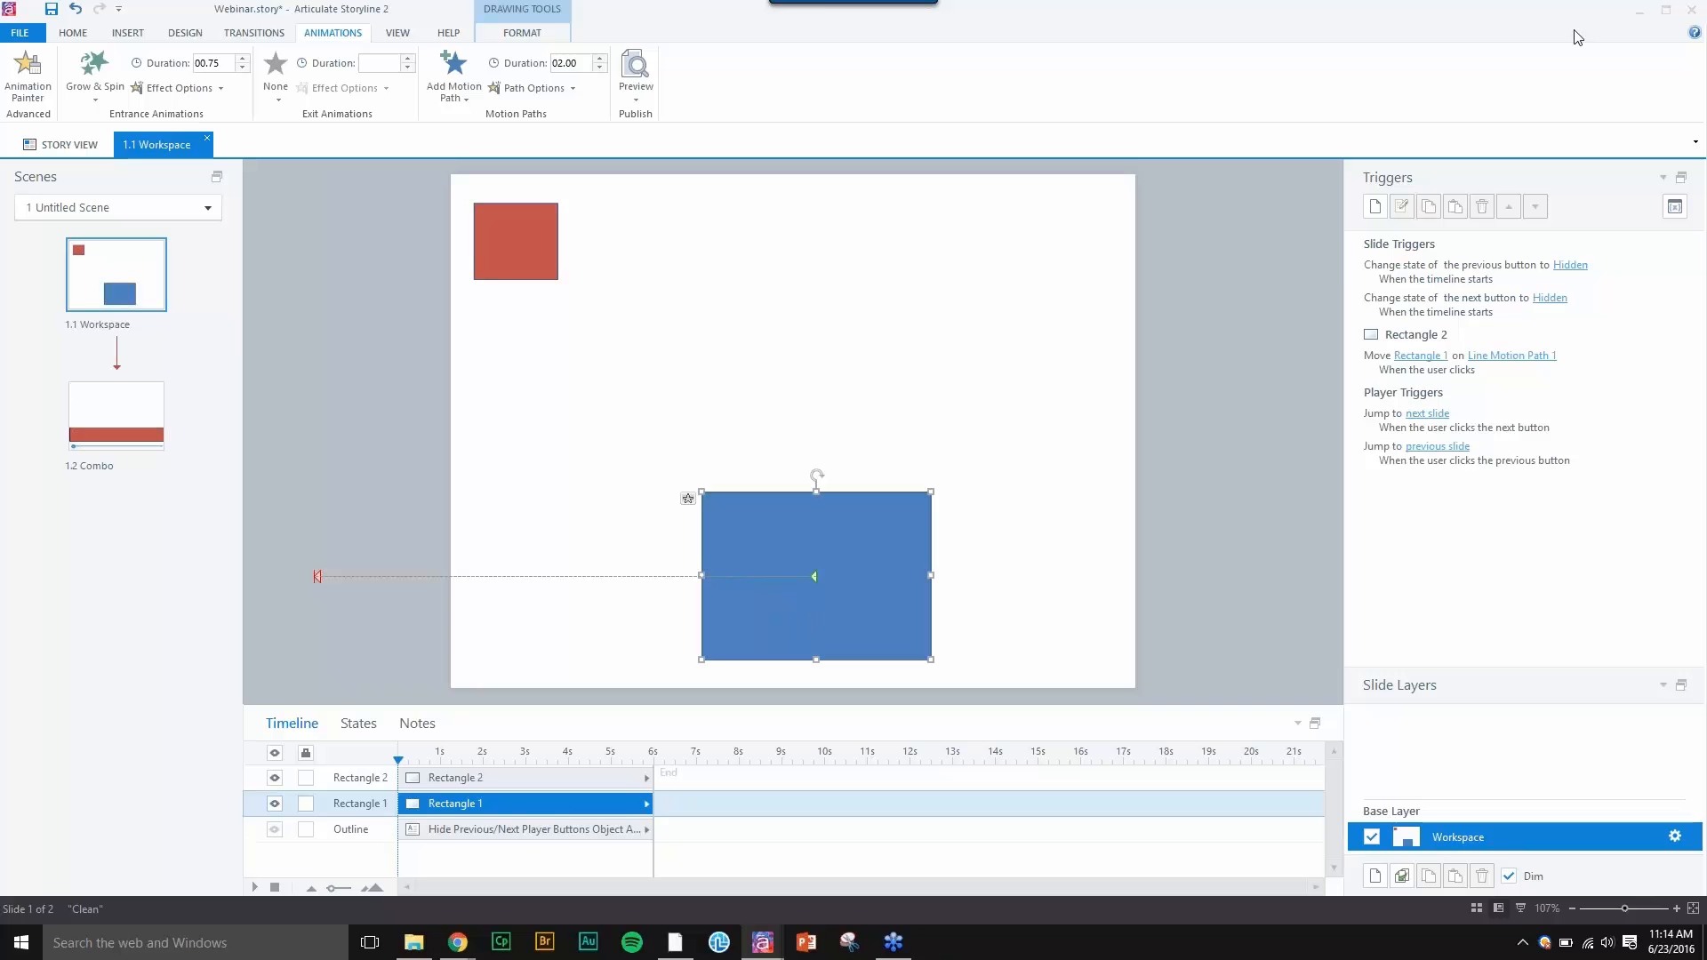
- Add a trigger that moves Rectangle 1 along Line Motion Path 1 when Rectangle 1's Line Motion Path 1 animation completes
{"action": "left_click", "coordinate": [1264, 383]}
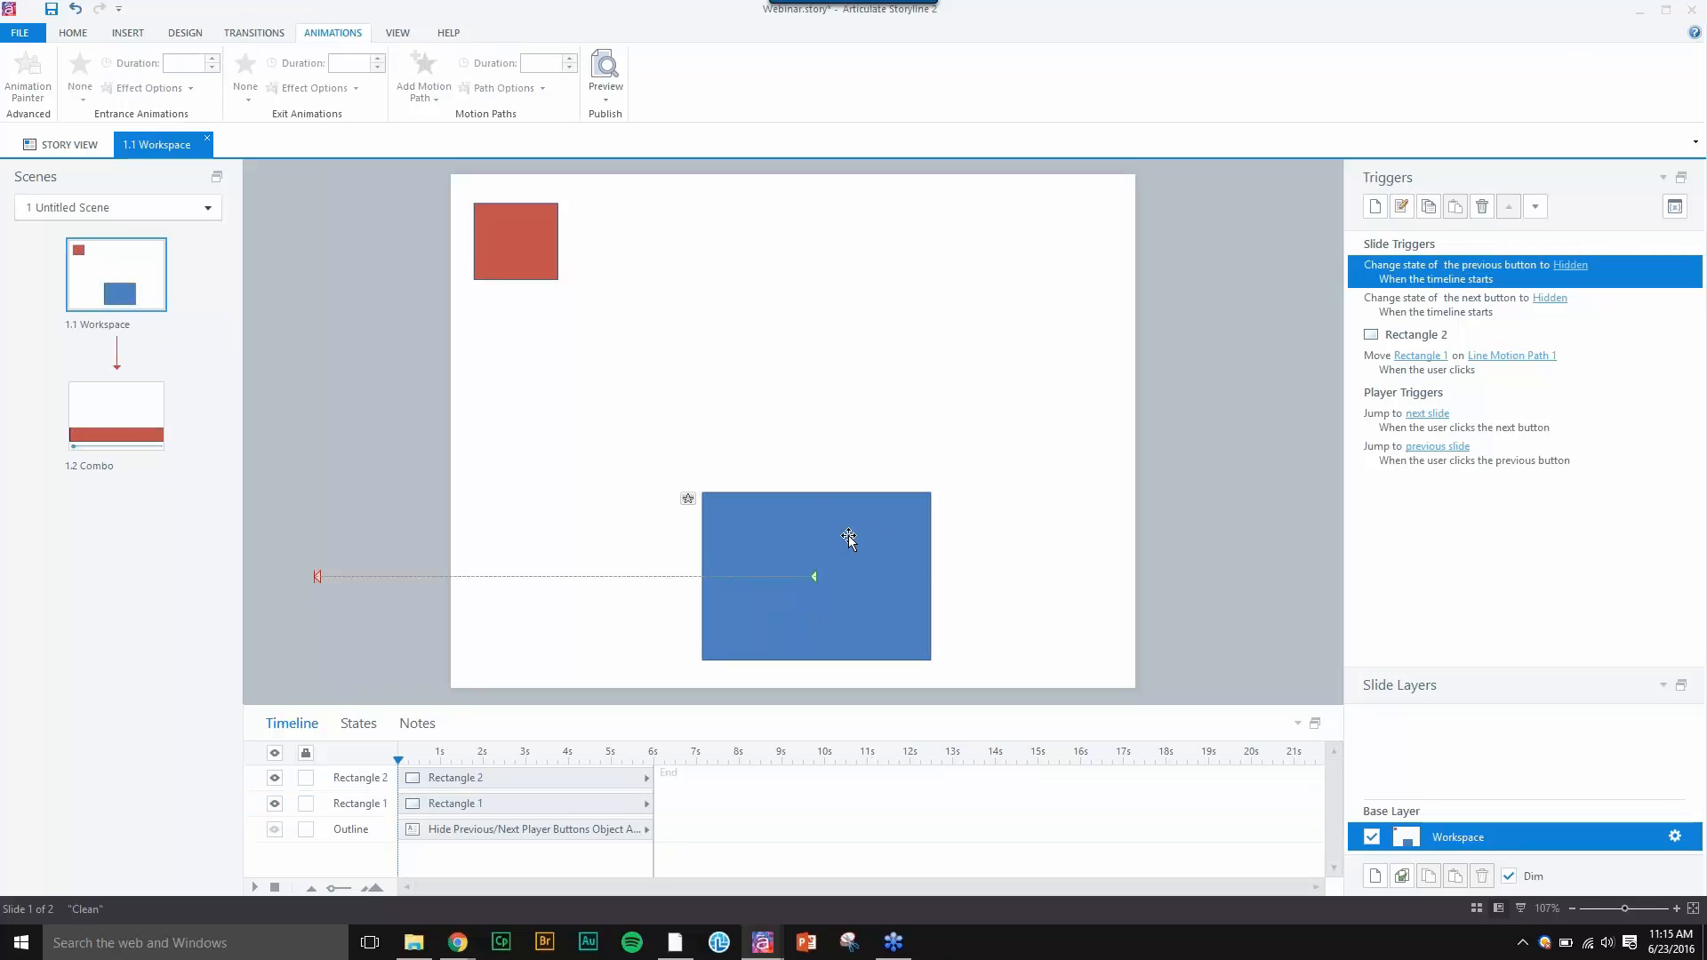
{"action": "left_click", "coordinate": [809, 523]}
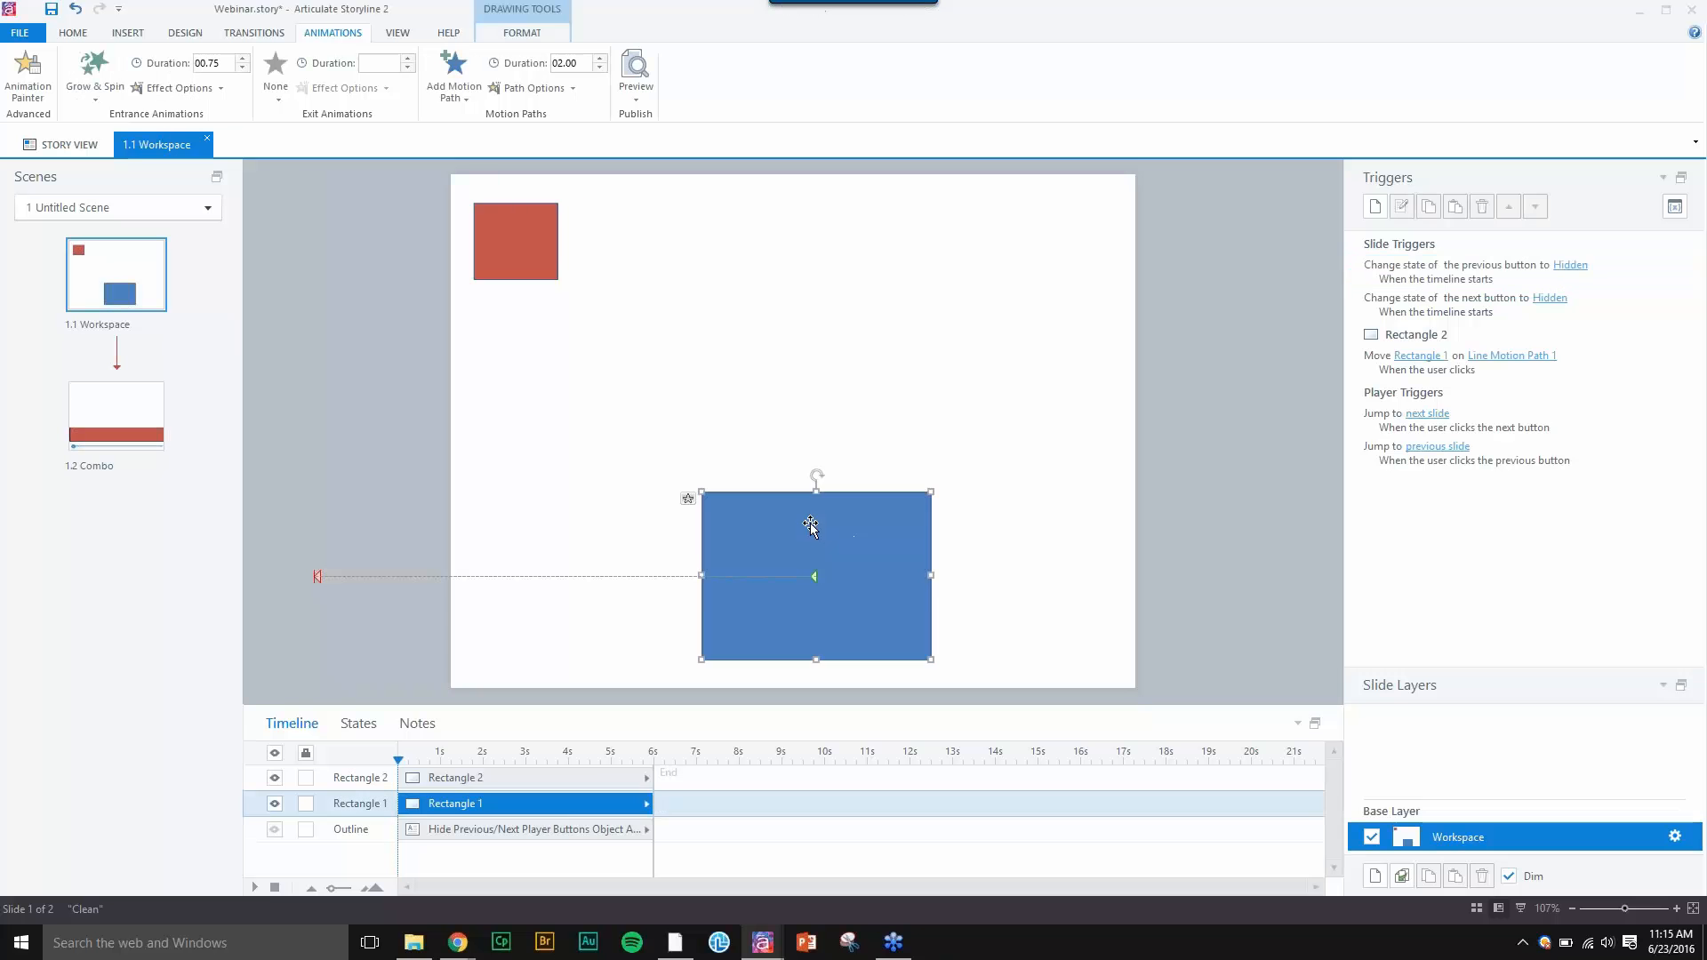
{"action": "left_click", "coordinate": [1374, 206]}
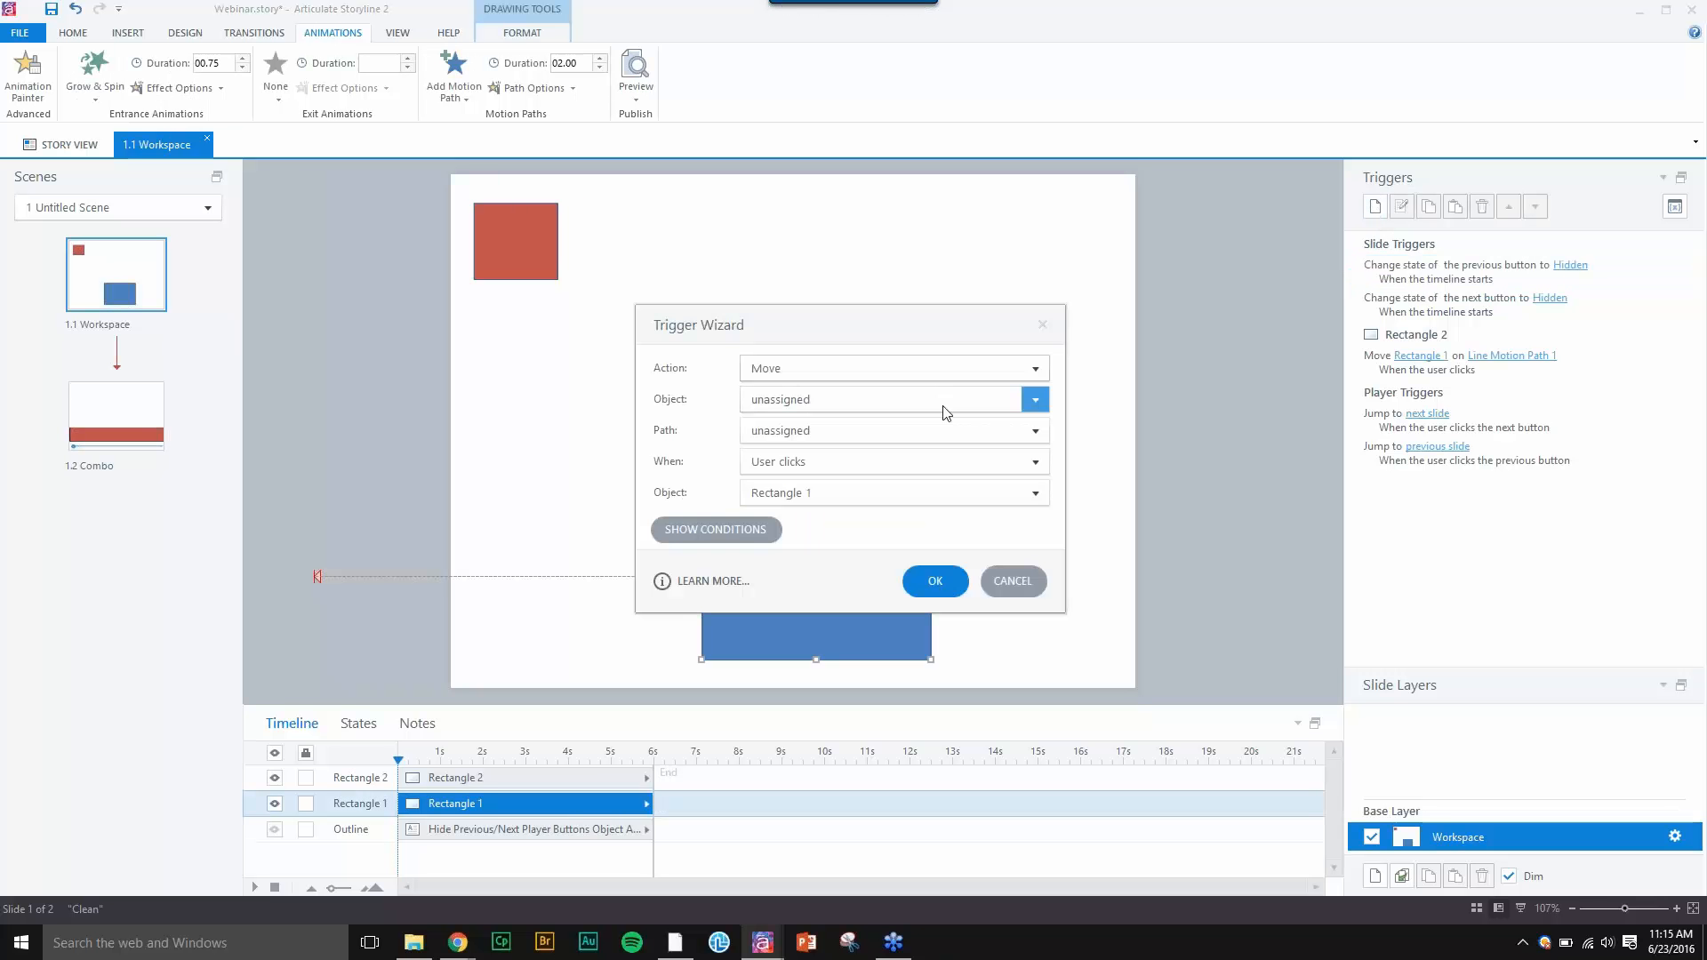
{"action": "left_click", "coordinate": [845, 406]}
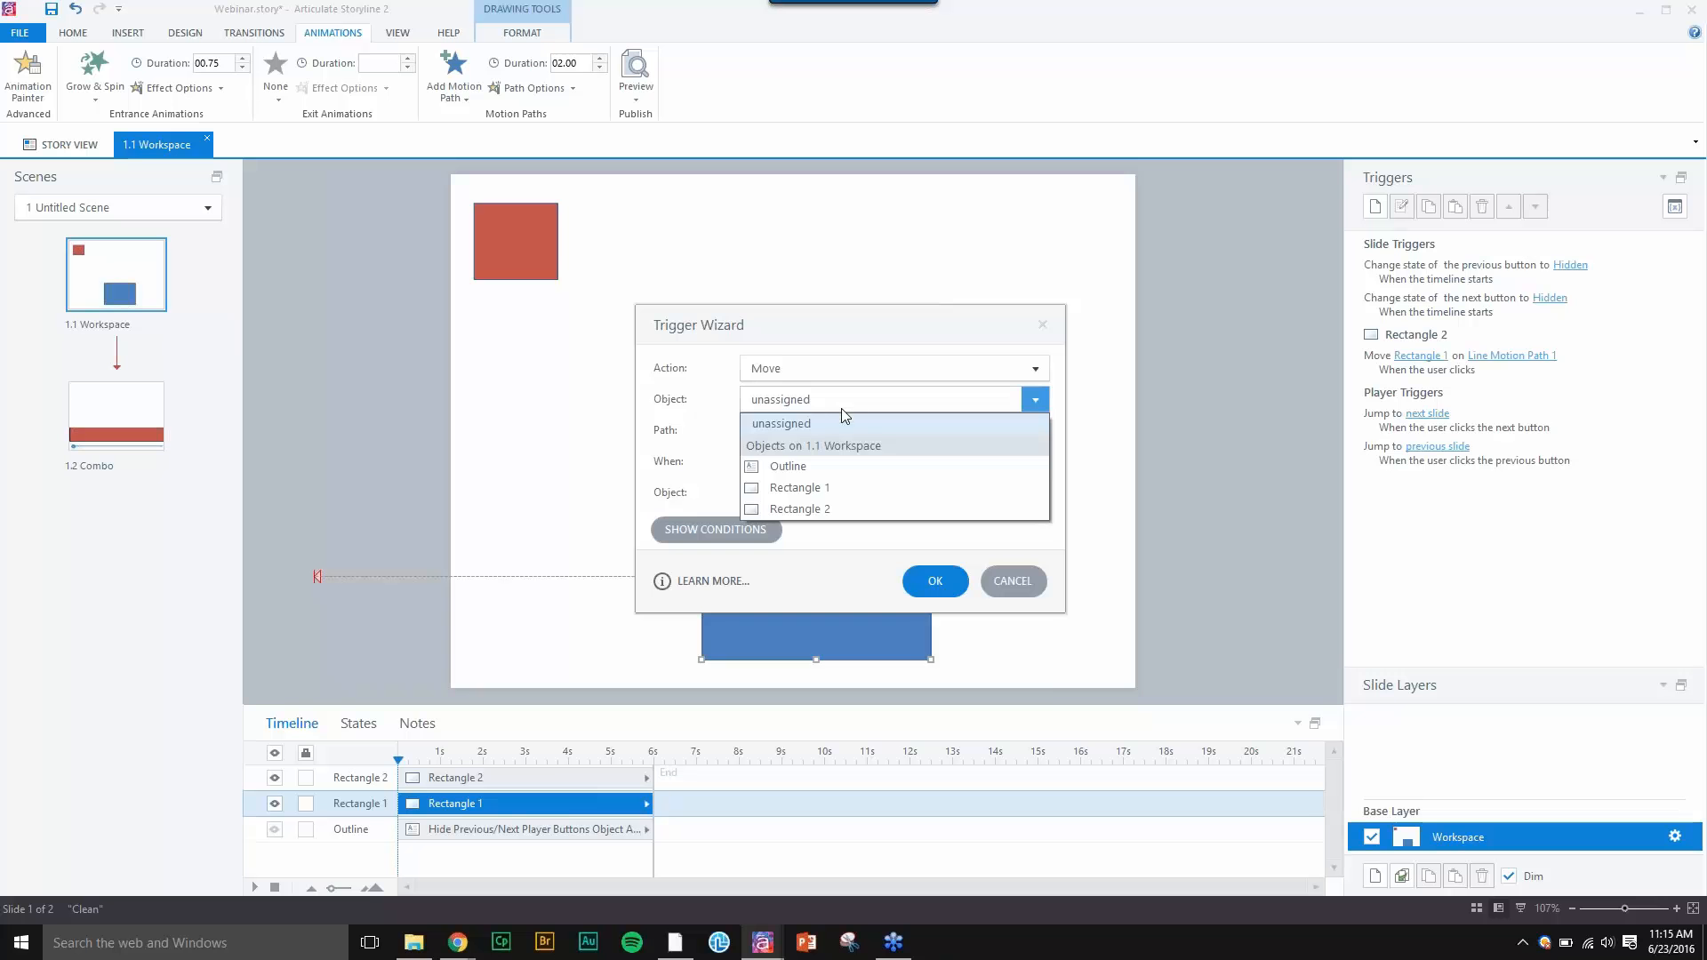
{"action": "left_click", "coordinate": [830, 490]}
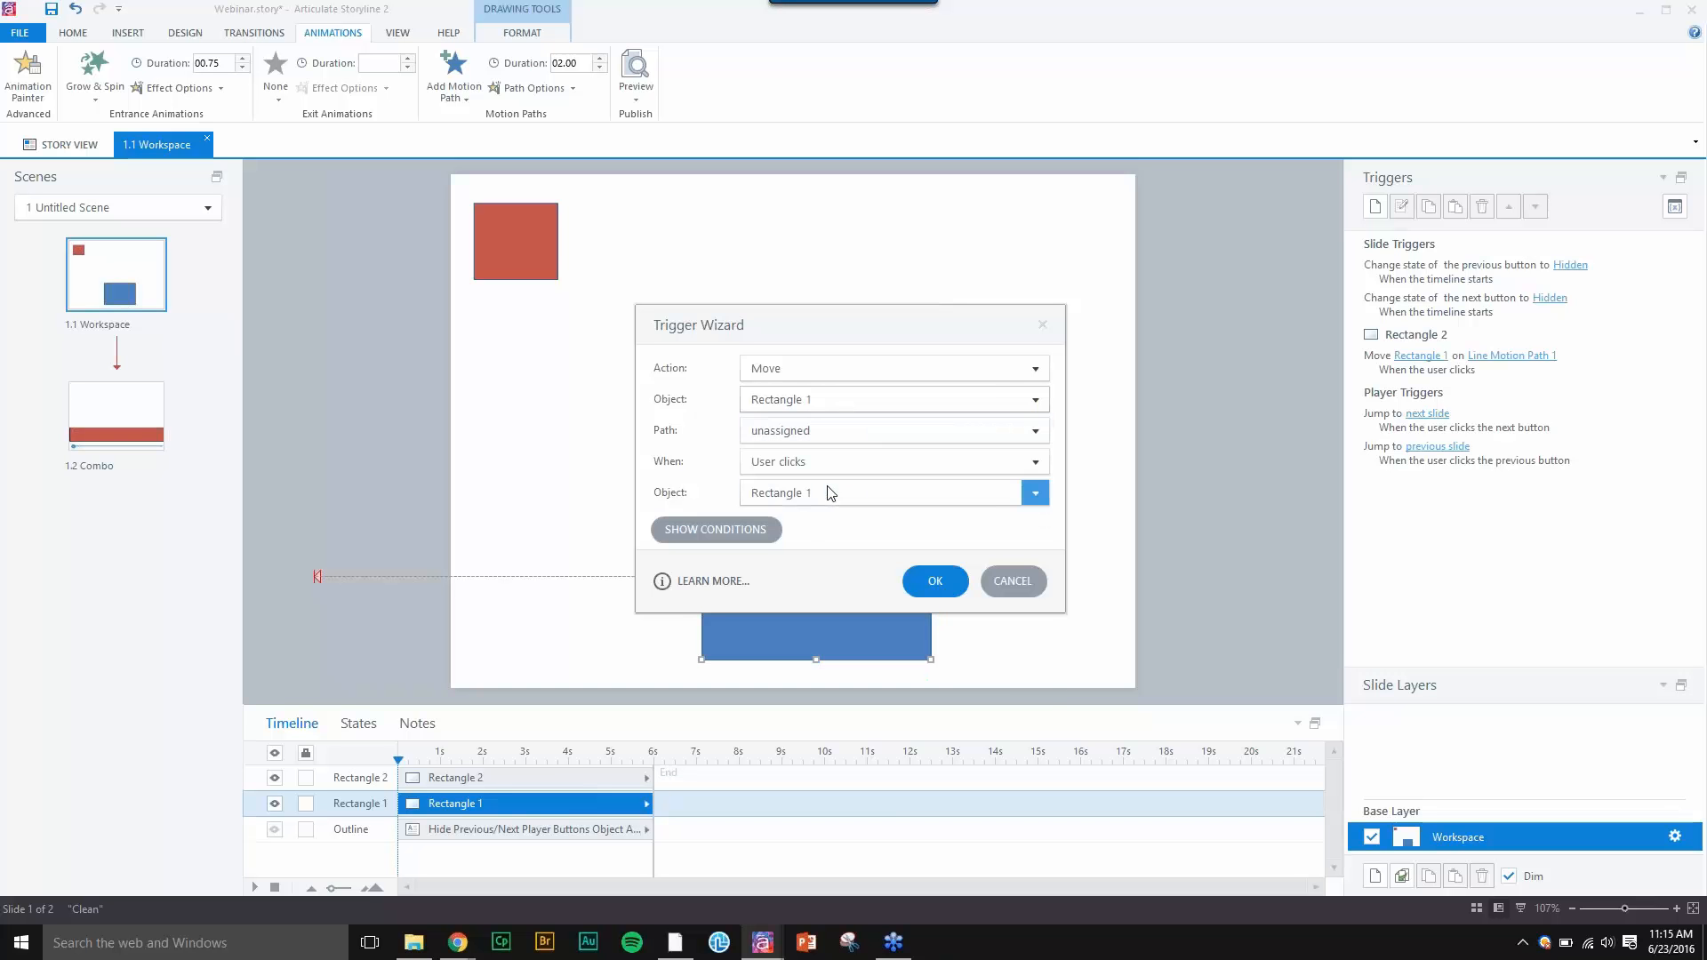
{"action": "left_click", "coordinate": [819, 434]}
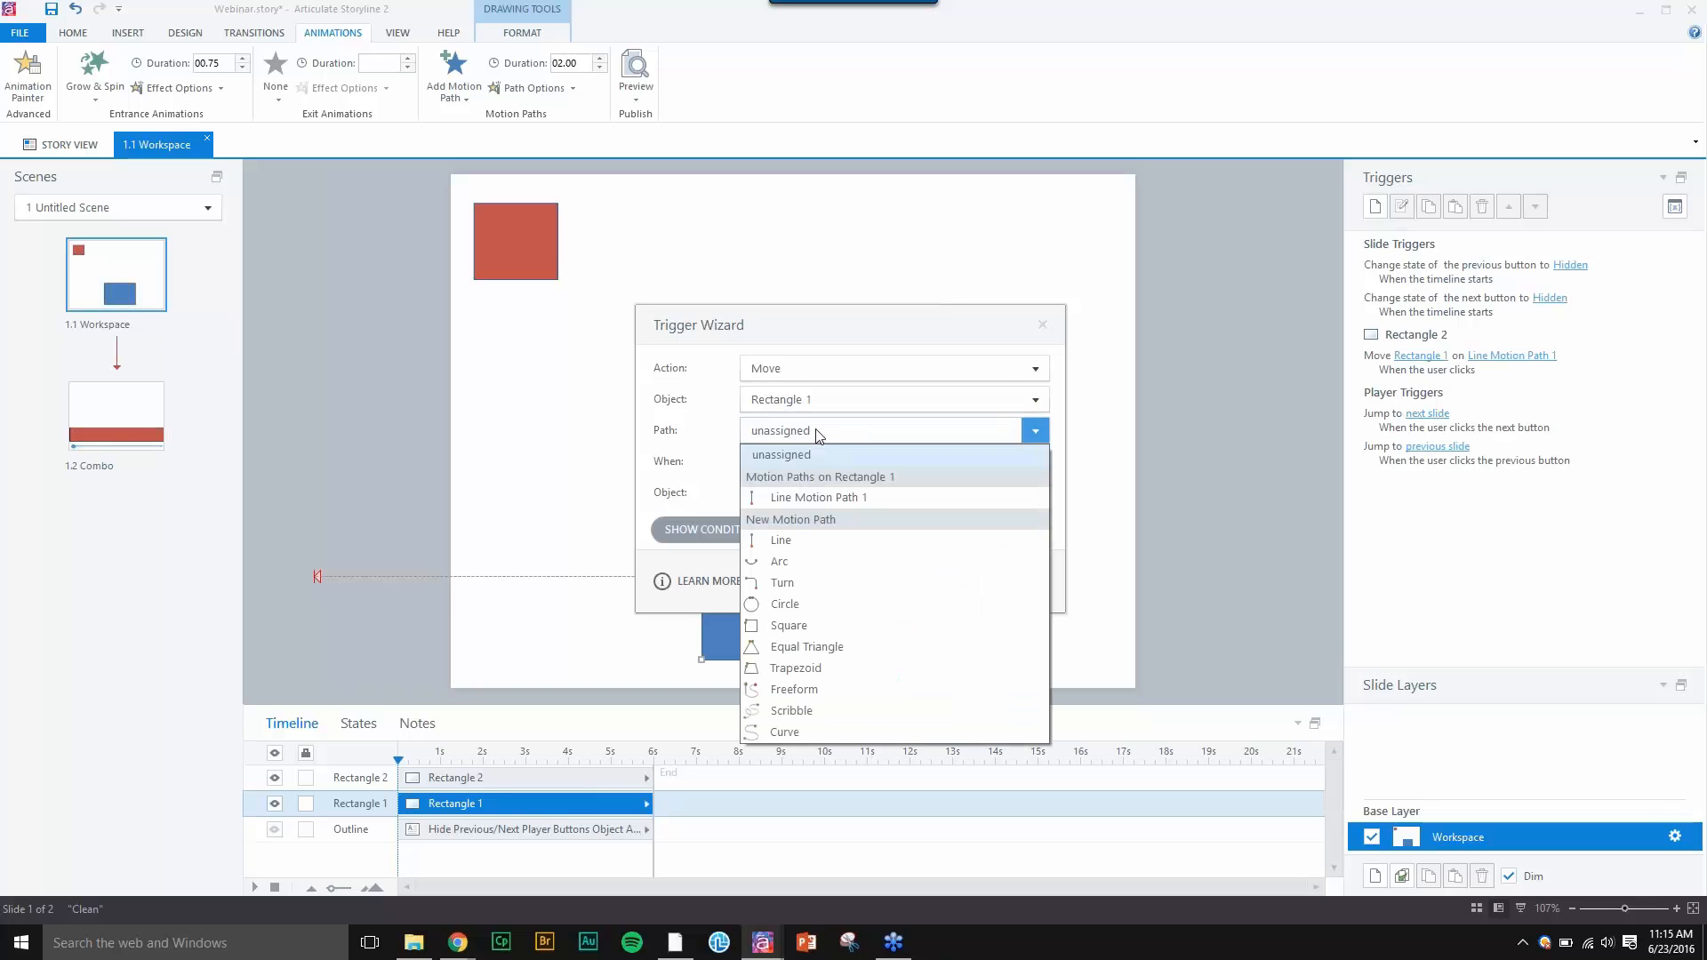
{"action": "left_click", "coordinate": [834, 498]}
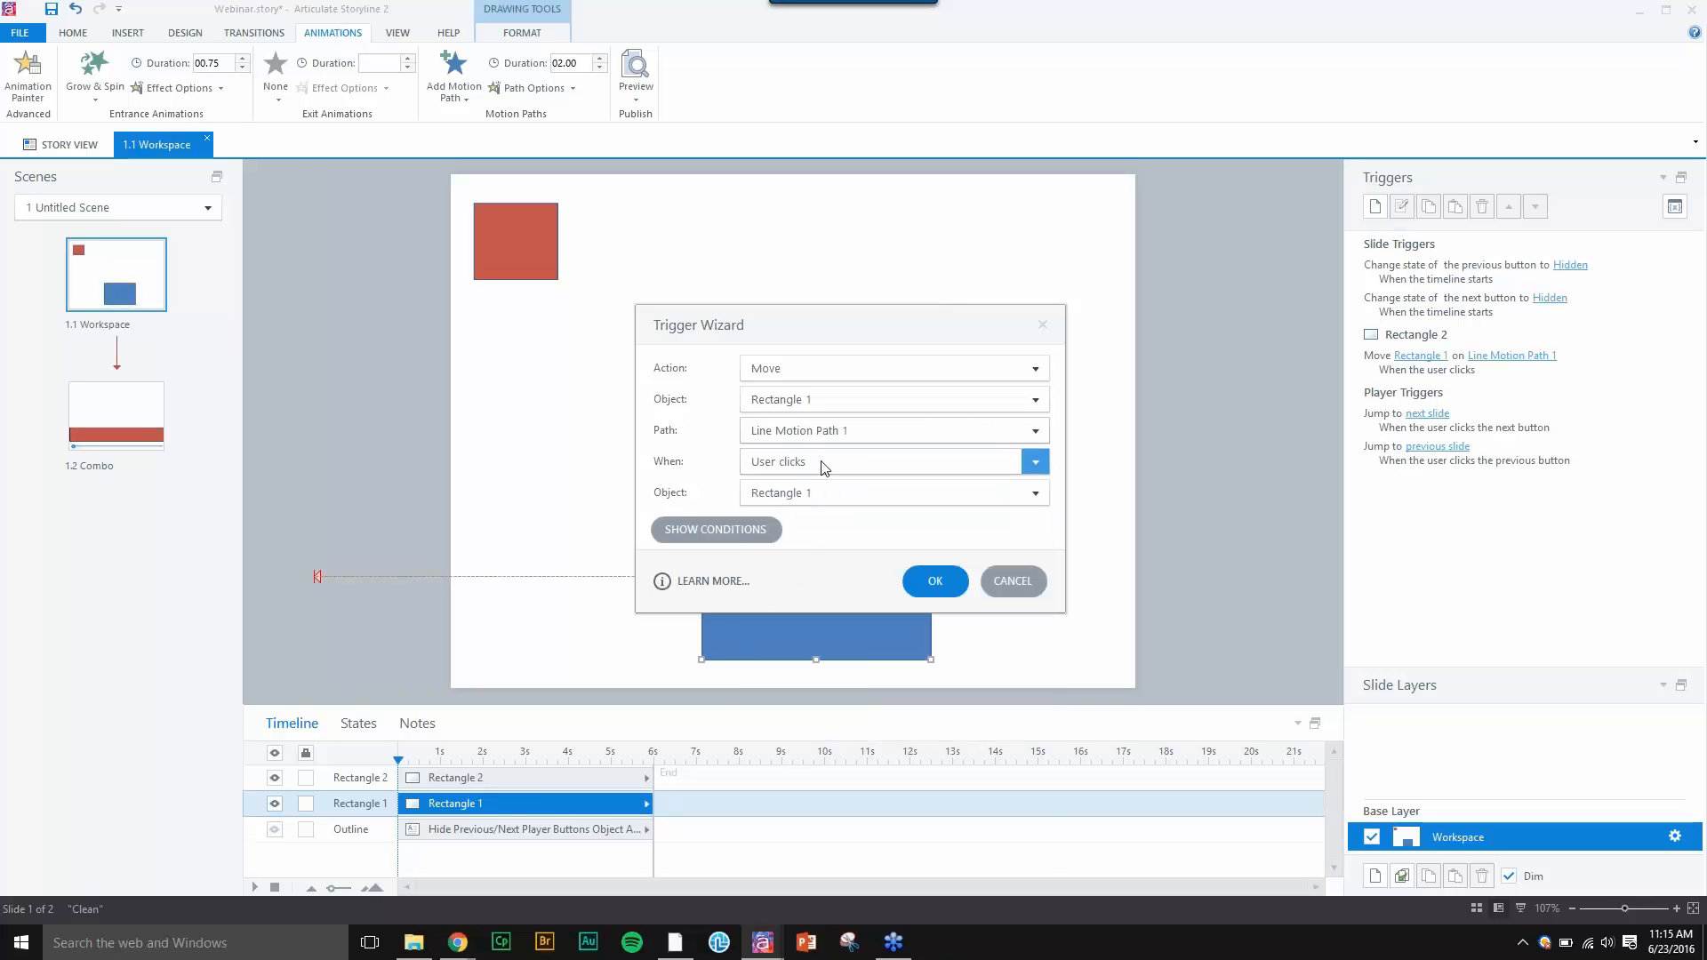
{"action": "left_click", "coordinate": [822, 462]}
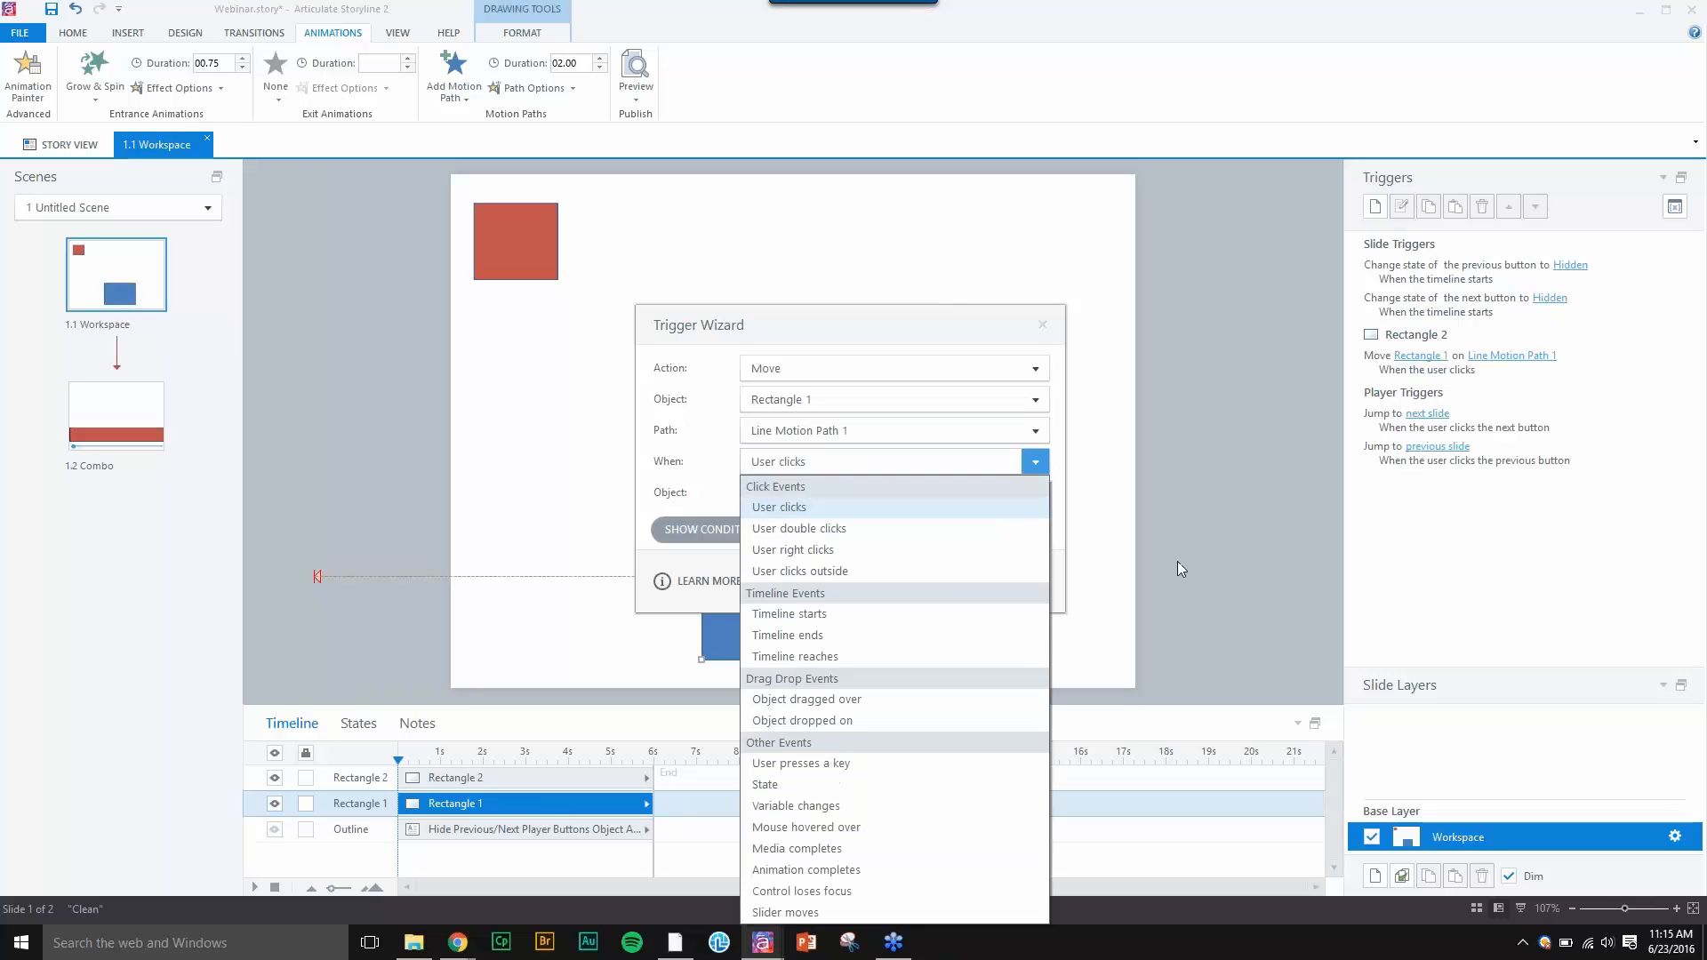
{"action": "left_click", "coordinate": [844, 872]}
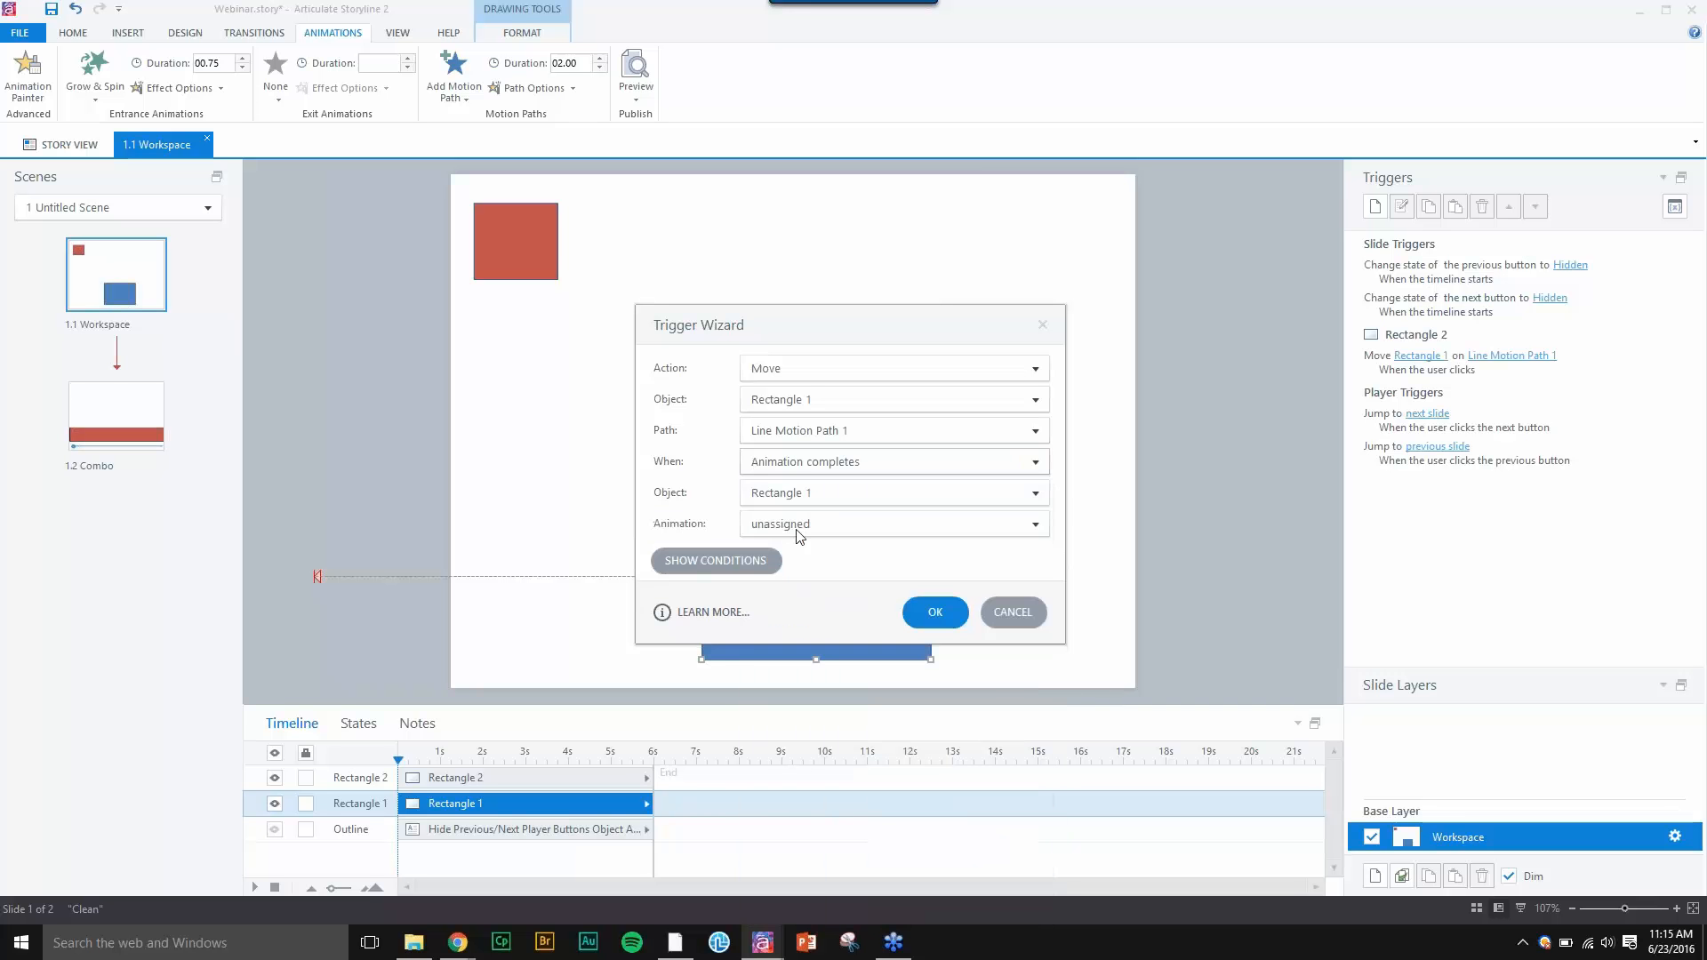
{"action": "left_click", "coordinate": [805, 527]}
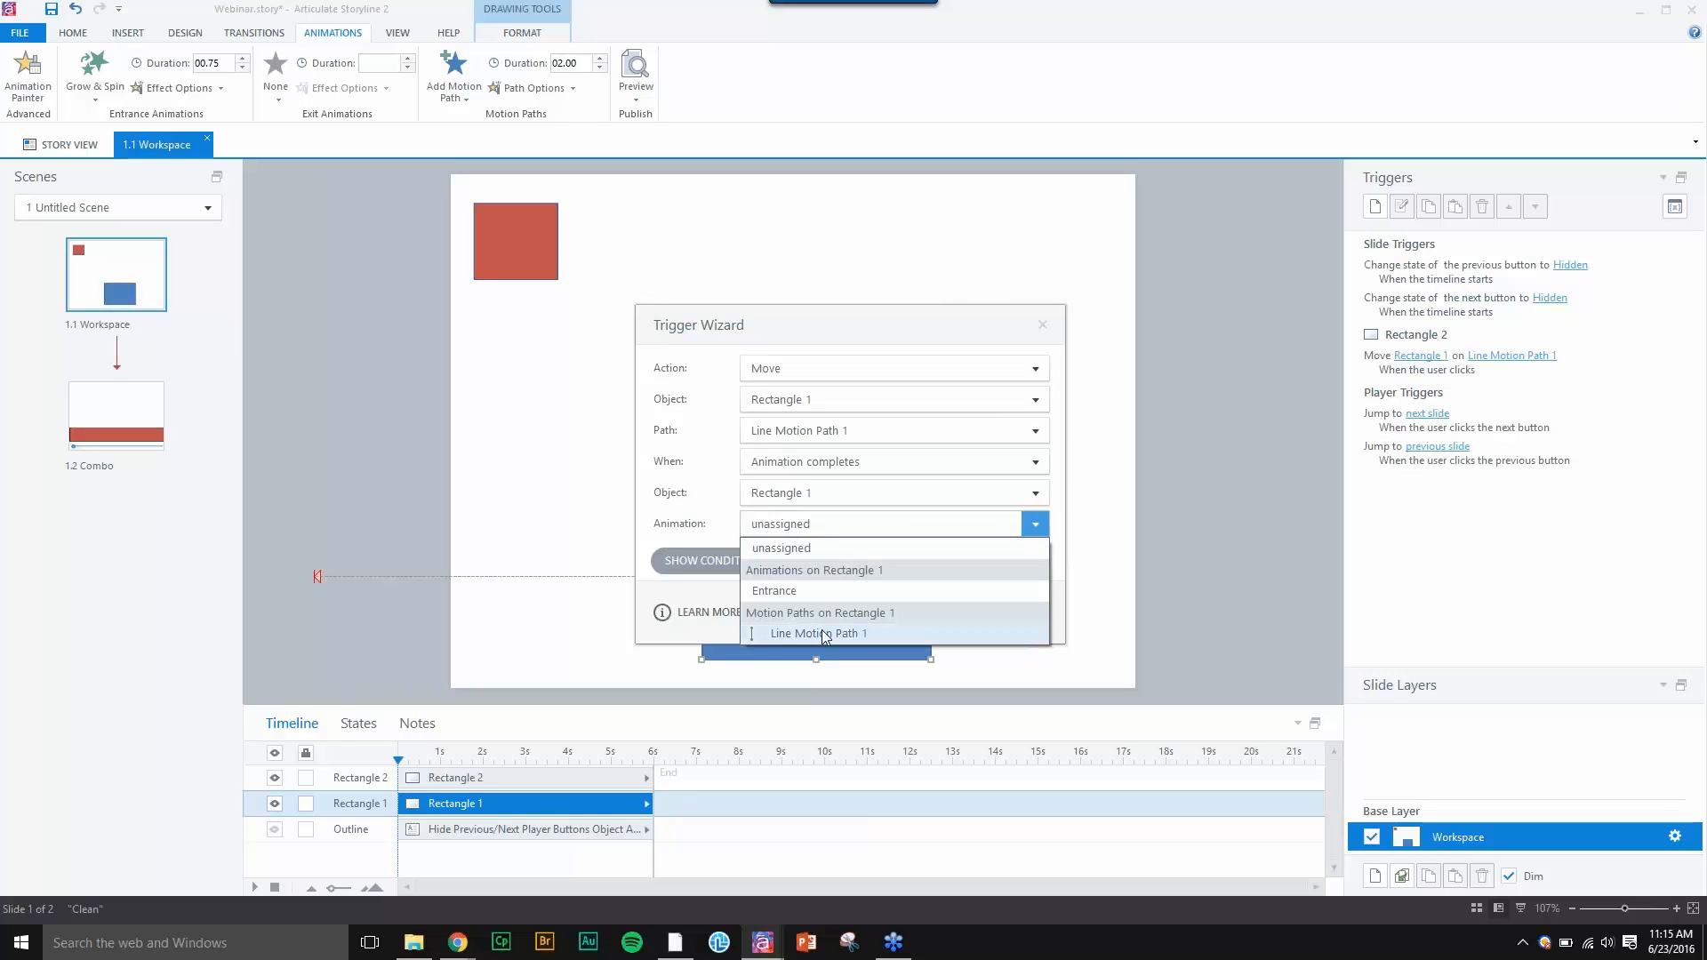
{"action": "left_click", "coordinate": [825, 634]}
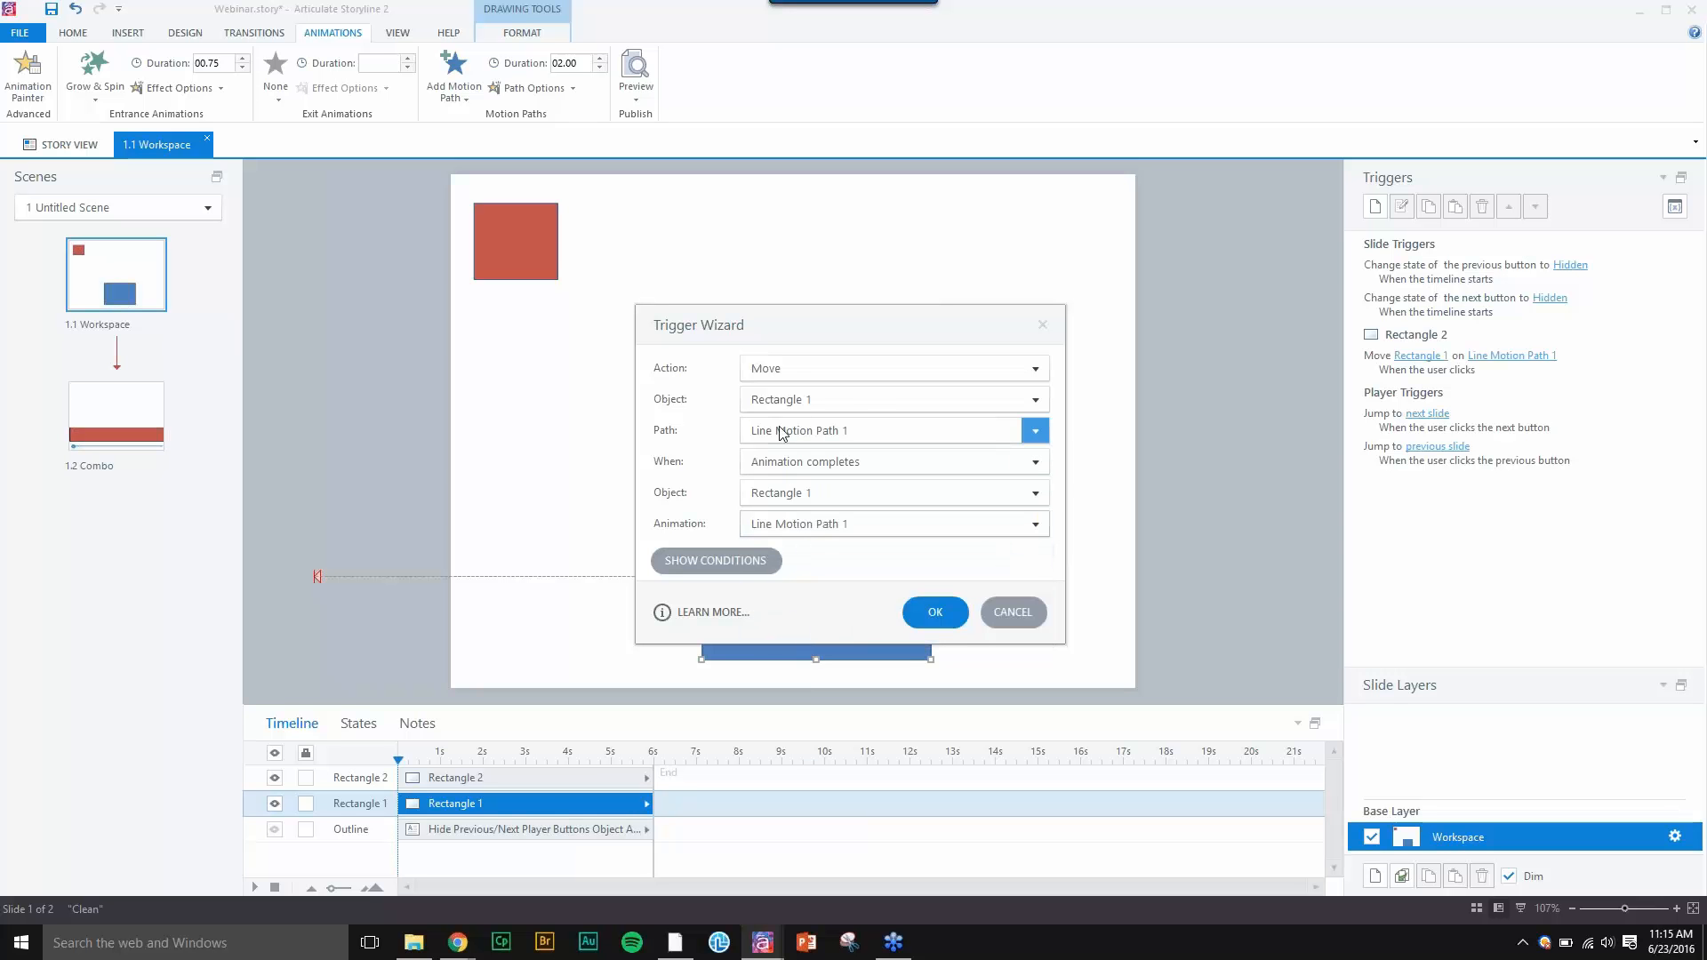
{"action": "left_click", "coordinate": [934, 611]}
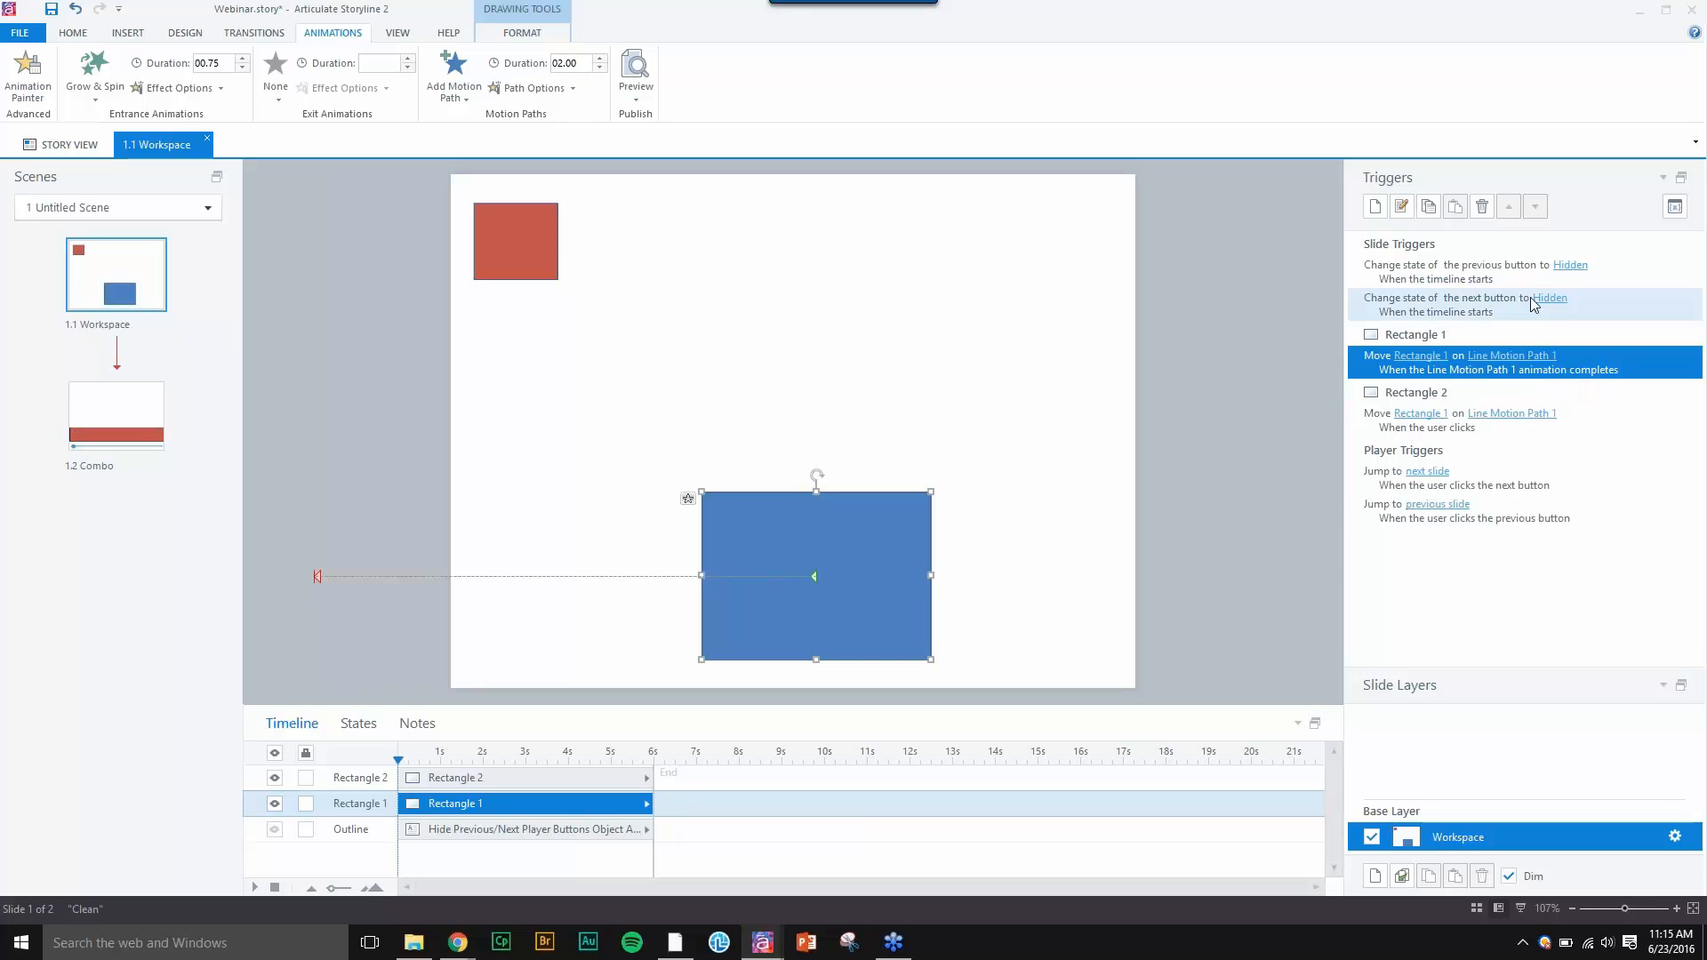
- Preview the slide and start the blue rectangle's motion from the red rectangle to check the repeating movement
{"action": "left_click", "coordinate": [1518, 908]}
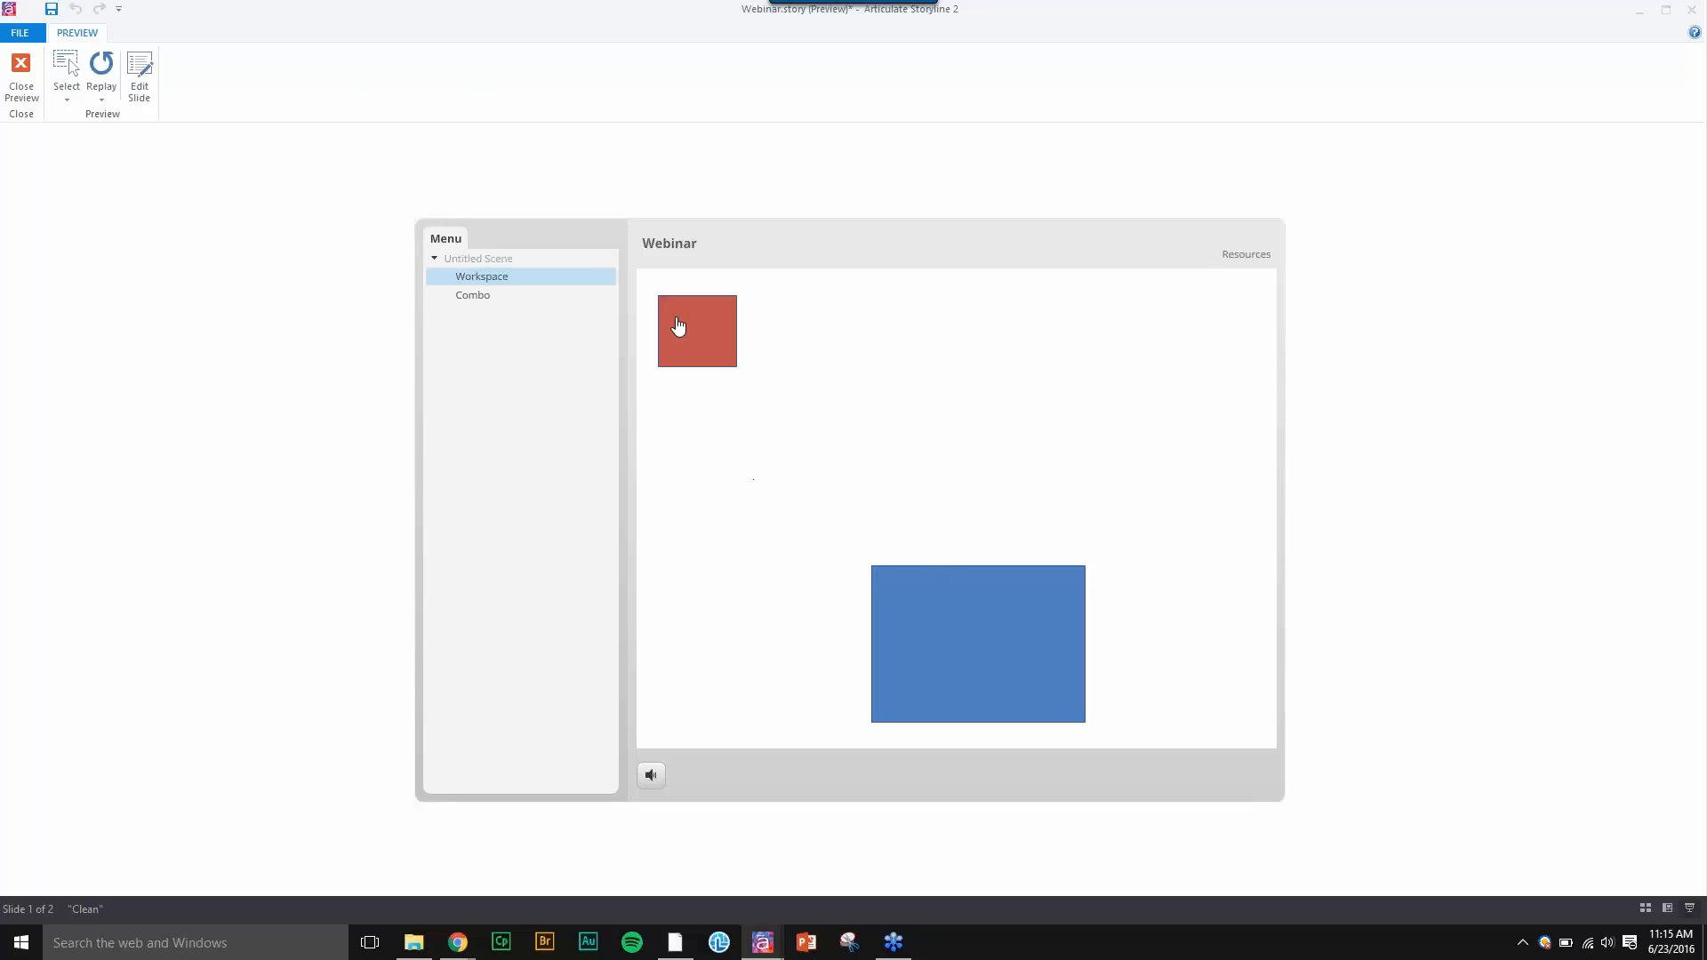
{"action": "left_click", "coordinate": [688, 343]}
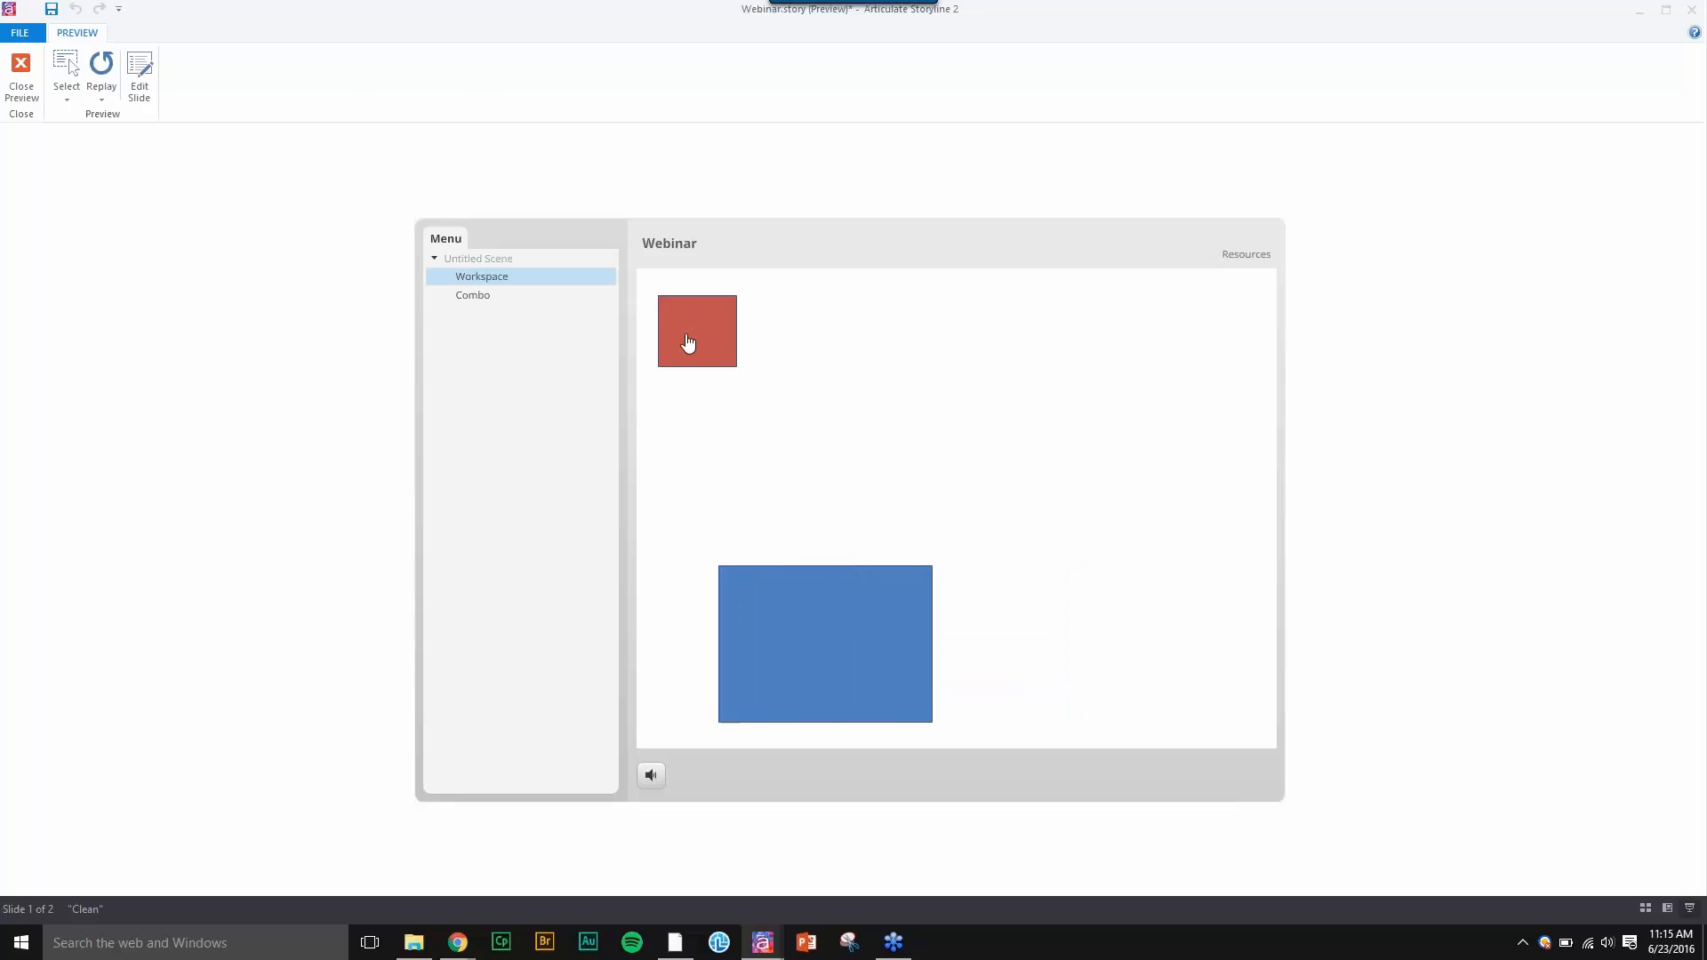
{"action": "left_click", "coordinate": [688, 343]}
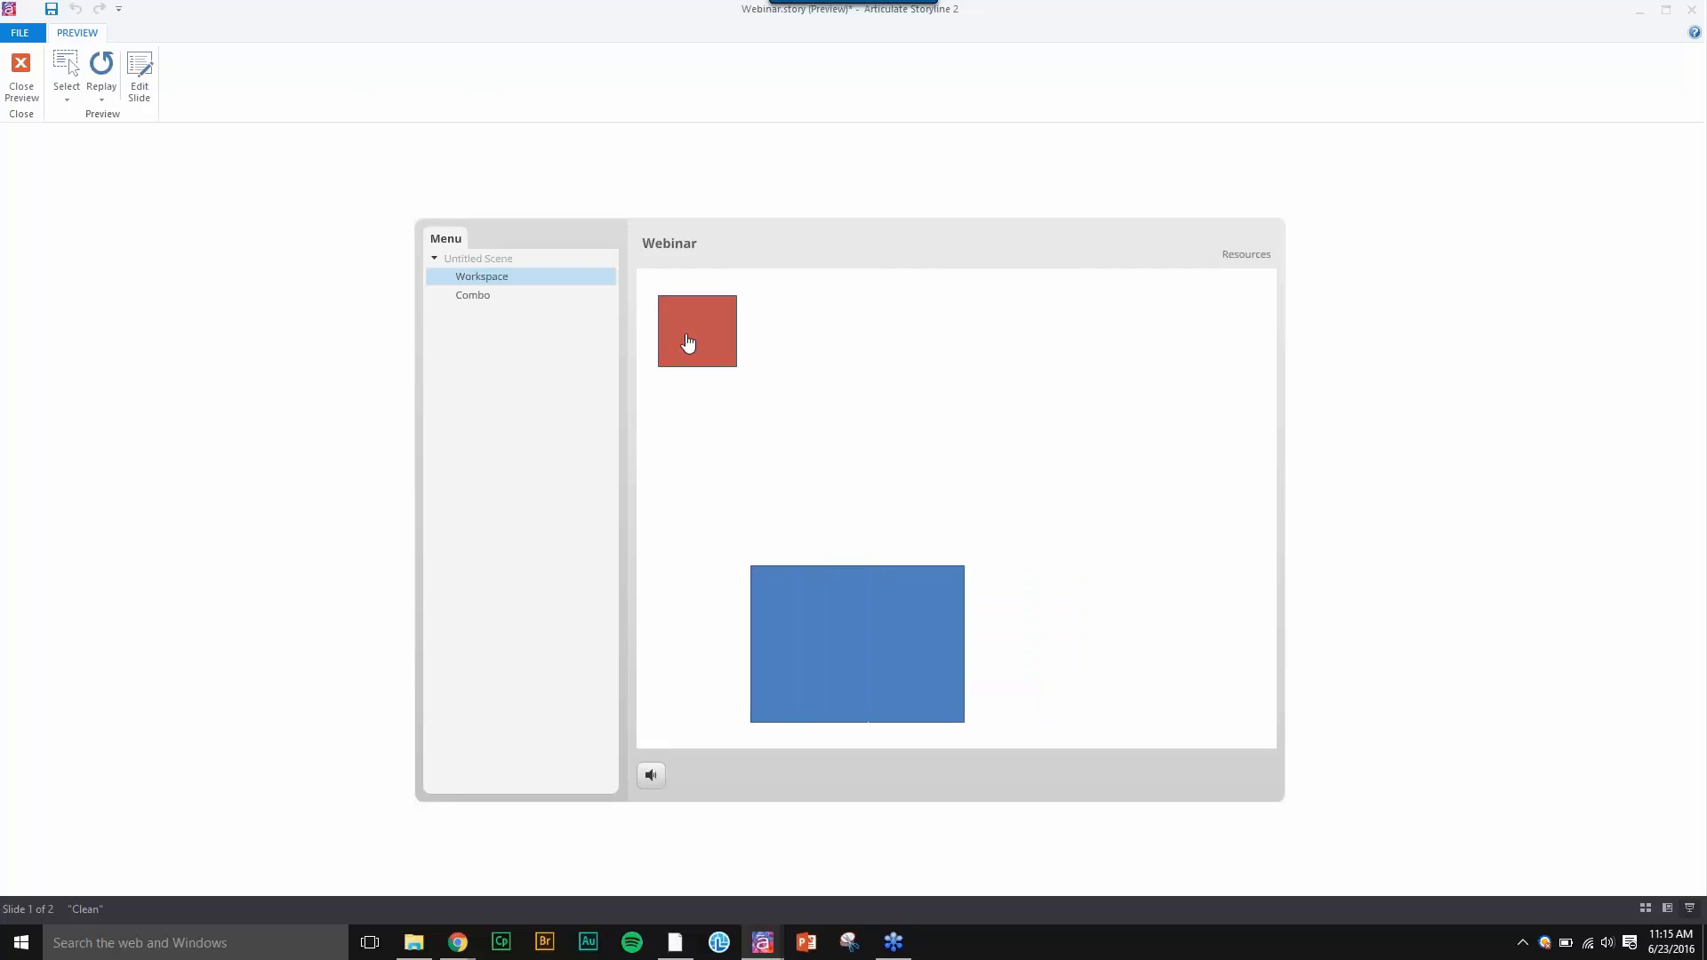
{"action": "left_click", "coordinate": [689, 343]}
{"action": "left_click", "coordinate": [688, 343]}
{"action": "left_click", "coordinate": [26, 78]}
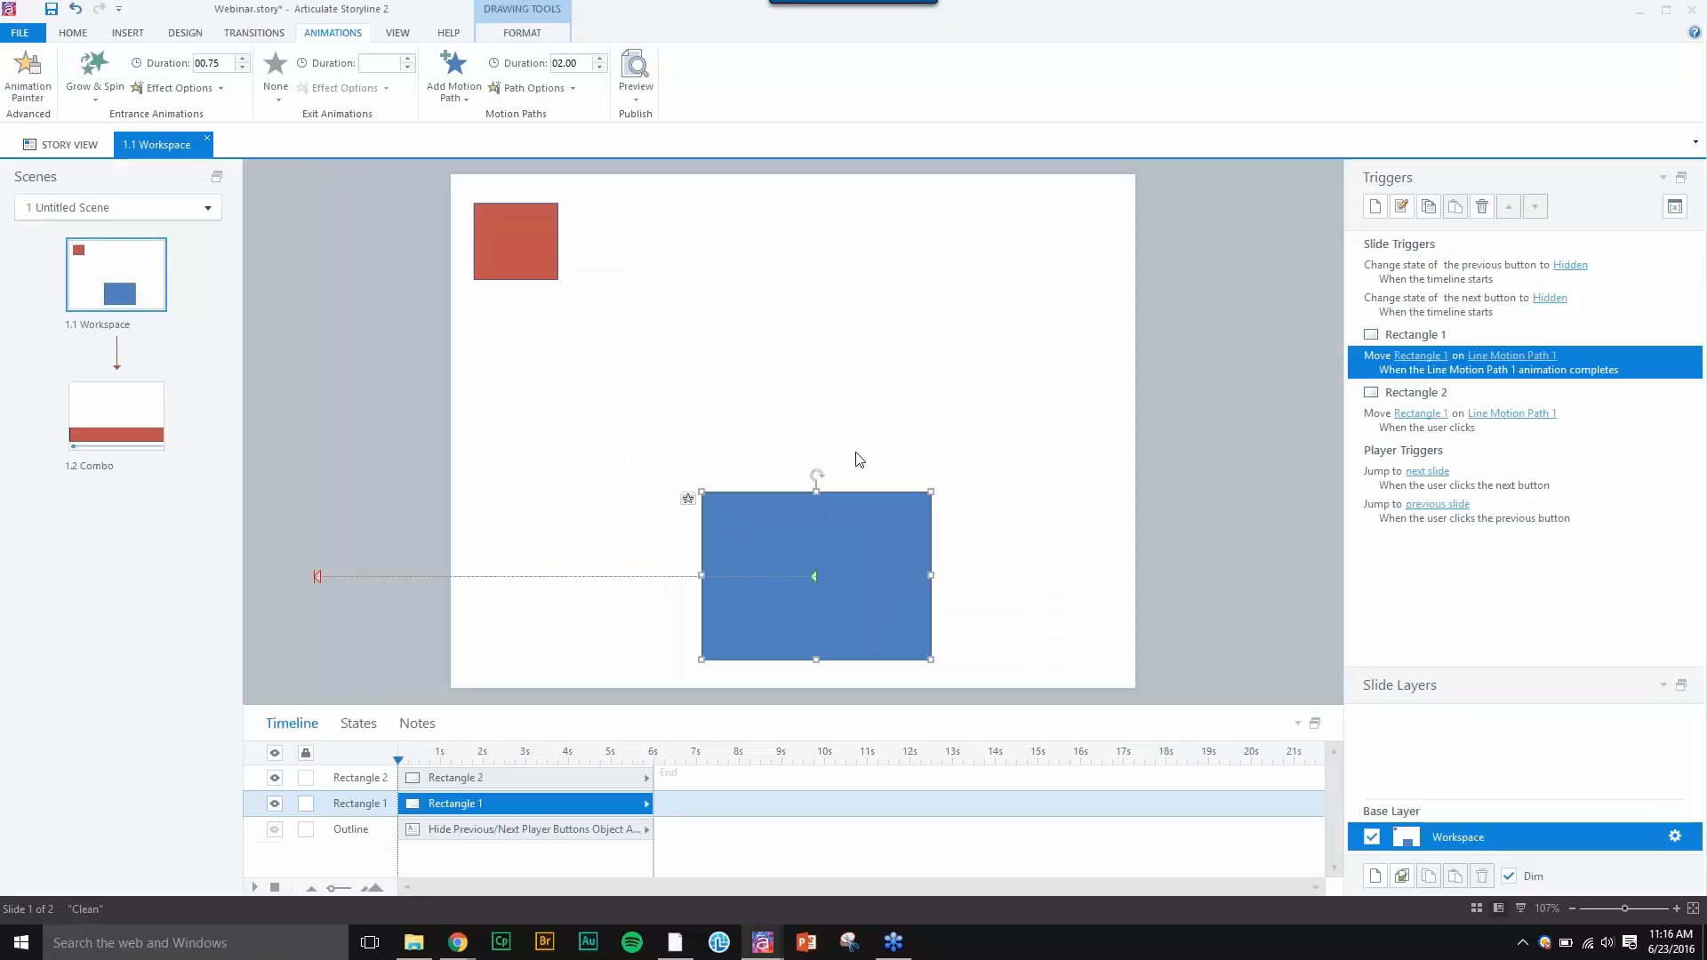
- Set the easing direction of the blue rectangle's line path to None, and check the motion in a slide preview
{"action": "left_click", "coordinate": [533, 88]}
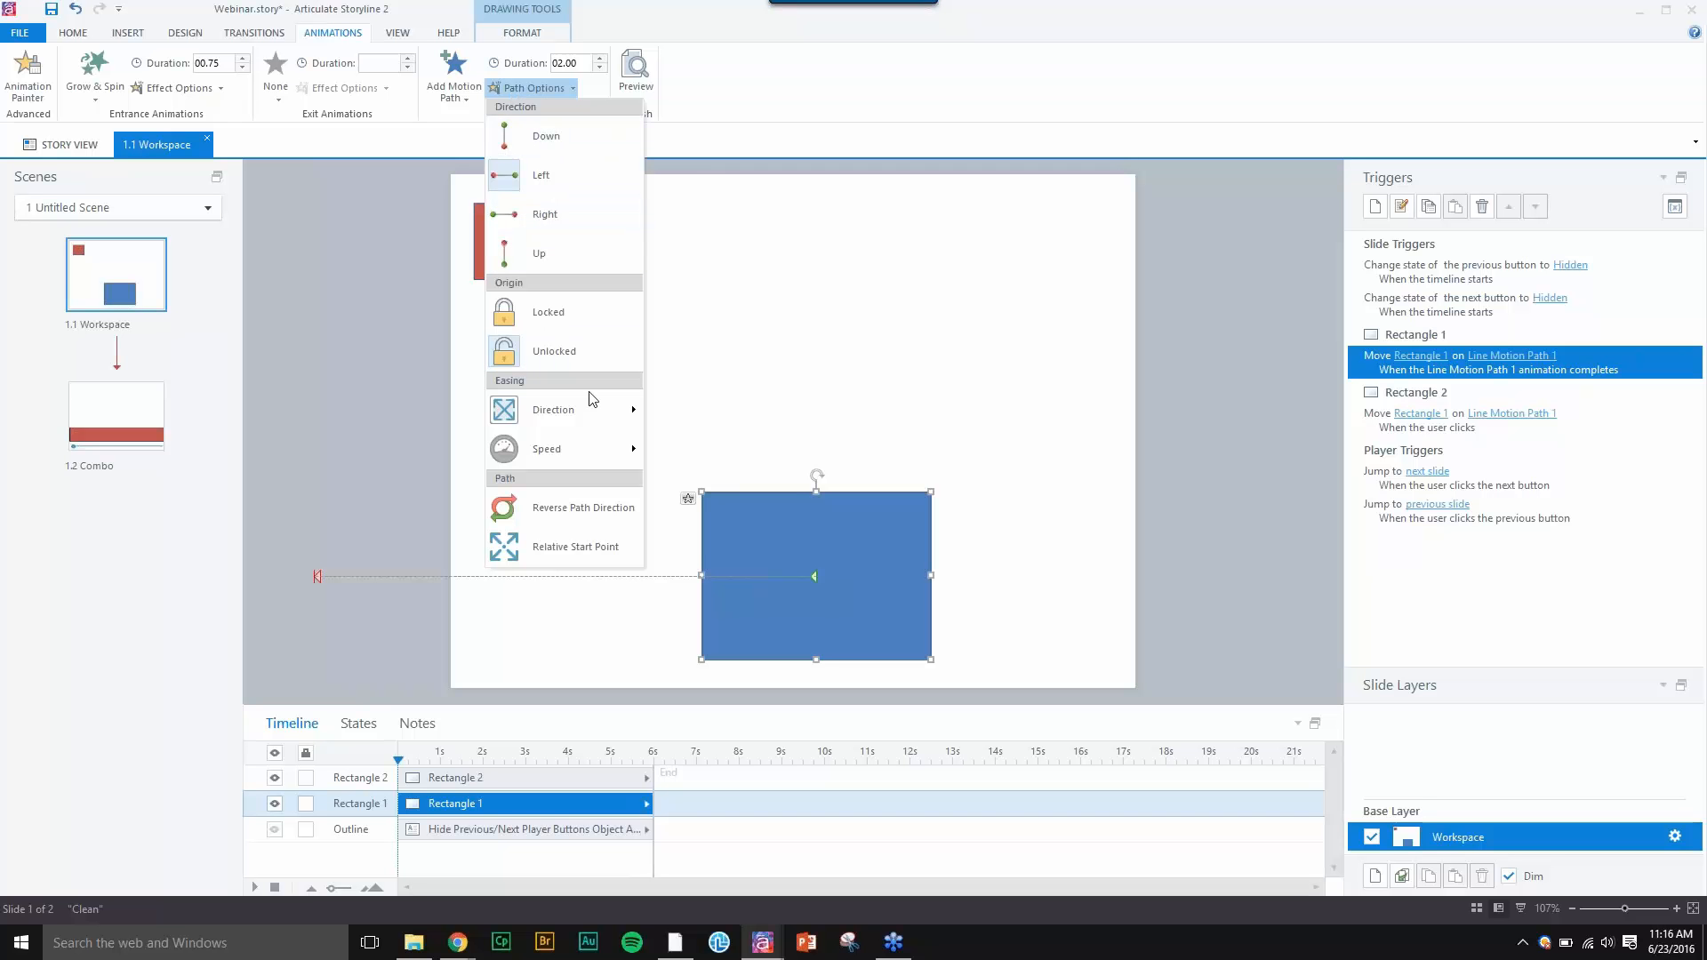
{"action": "mouse_move", "coordinate": [591, 409]}
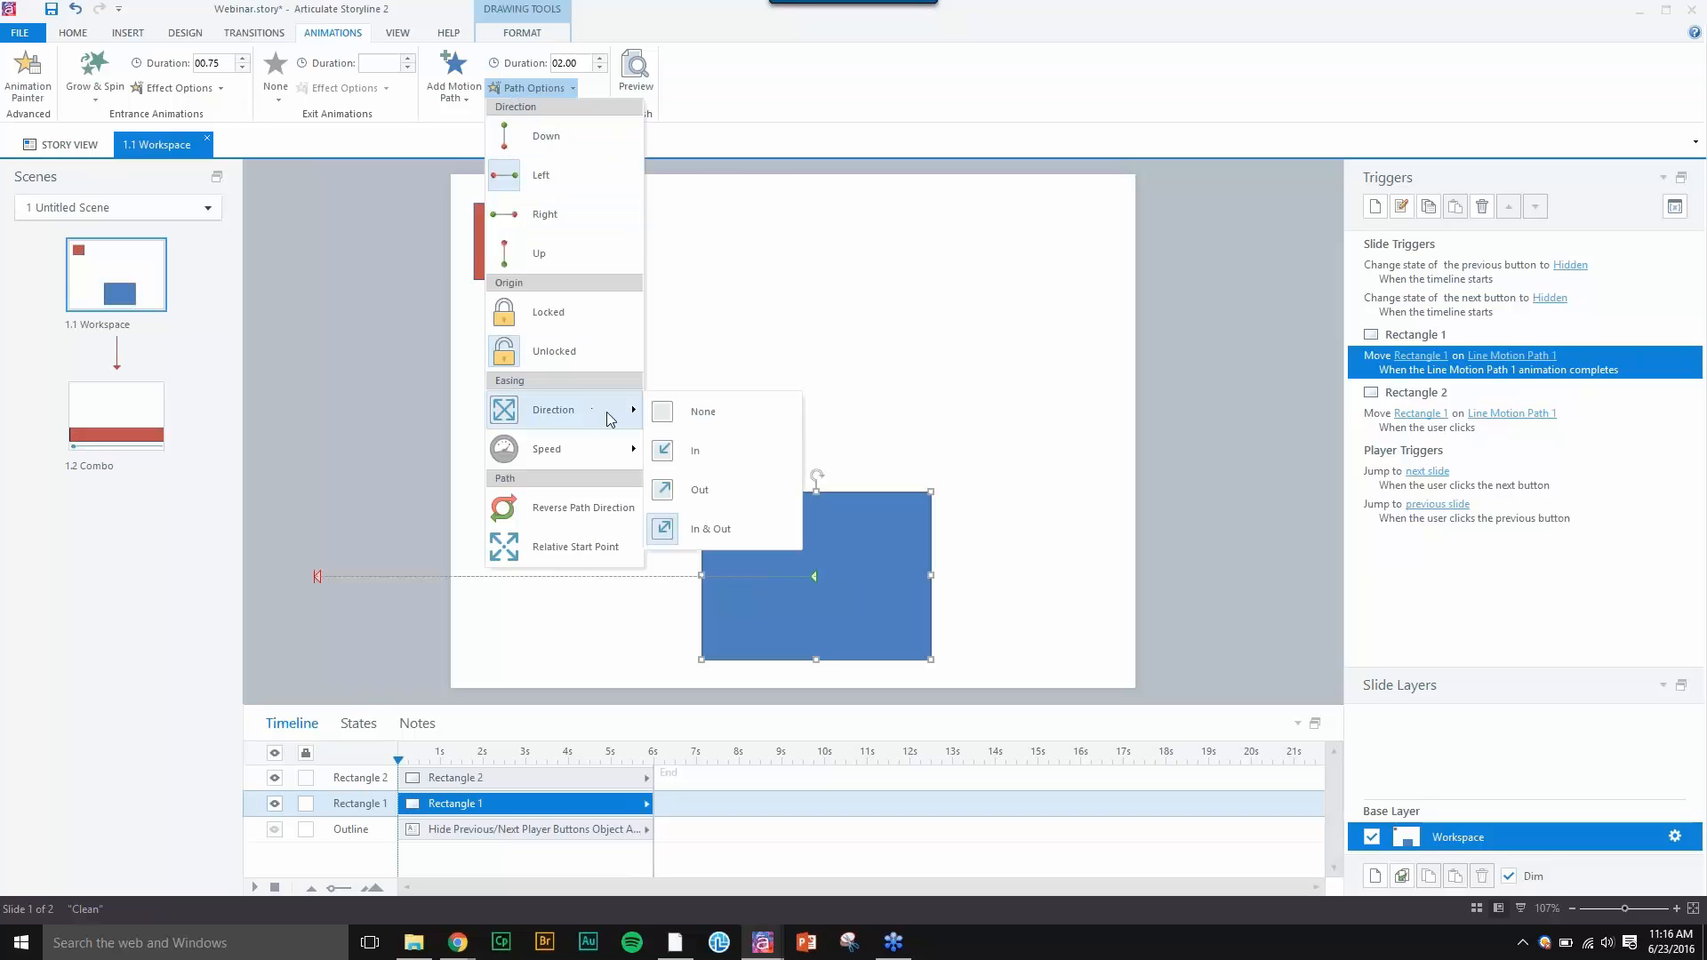
{"action": "left_click", "coordinate": [699, 415]}
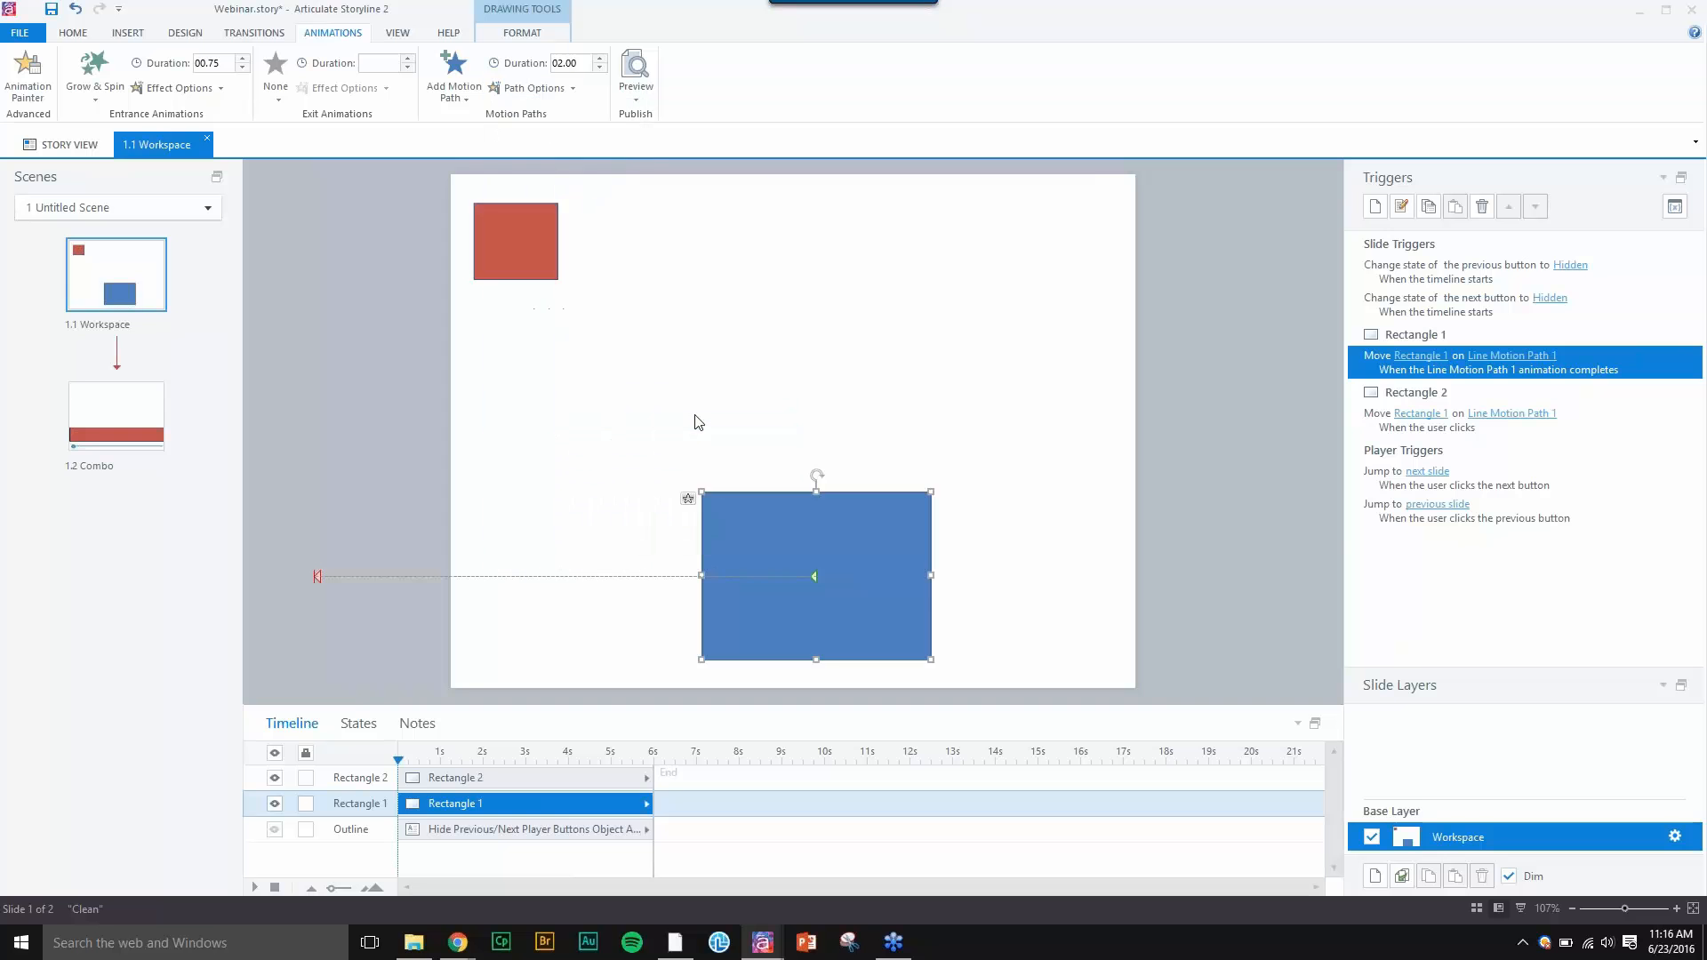
{"action": "left_click", "coordinate": [1531, 909]}
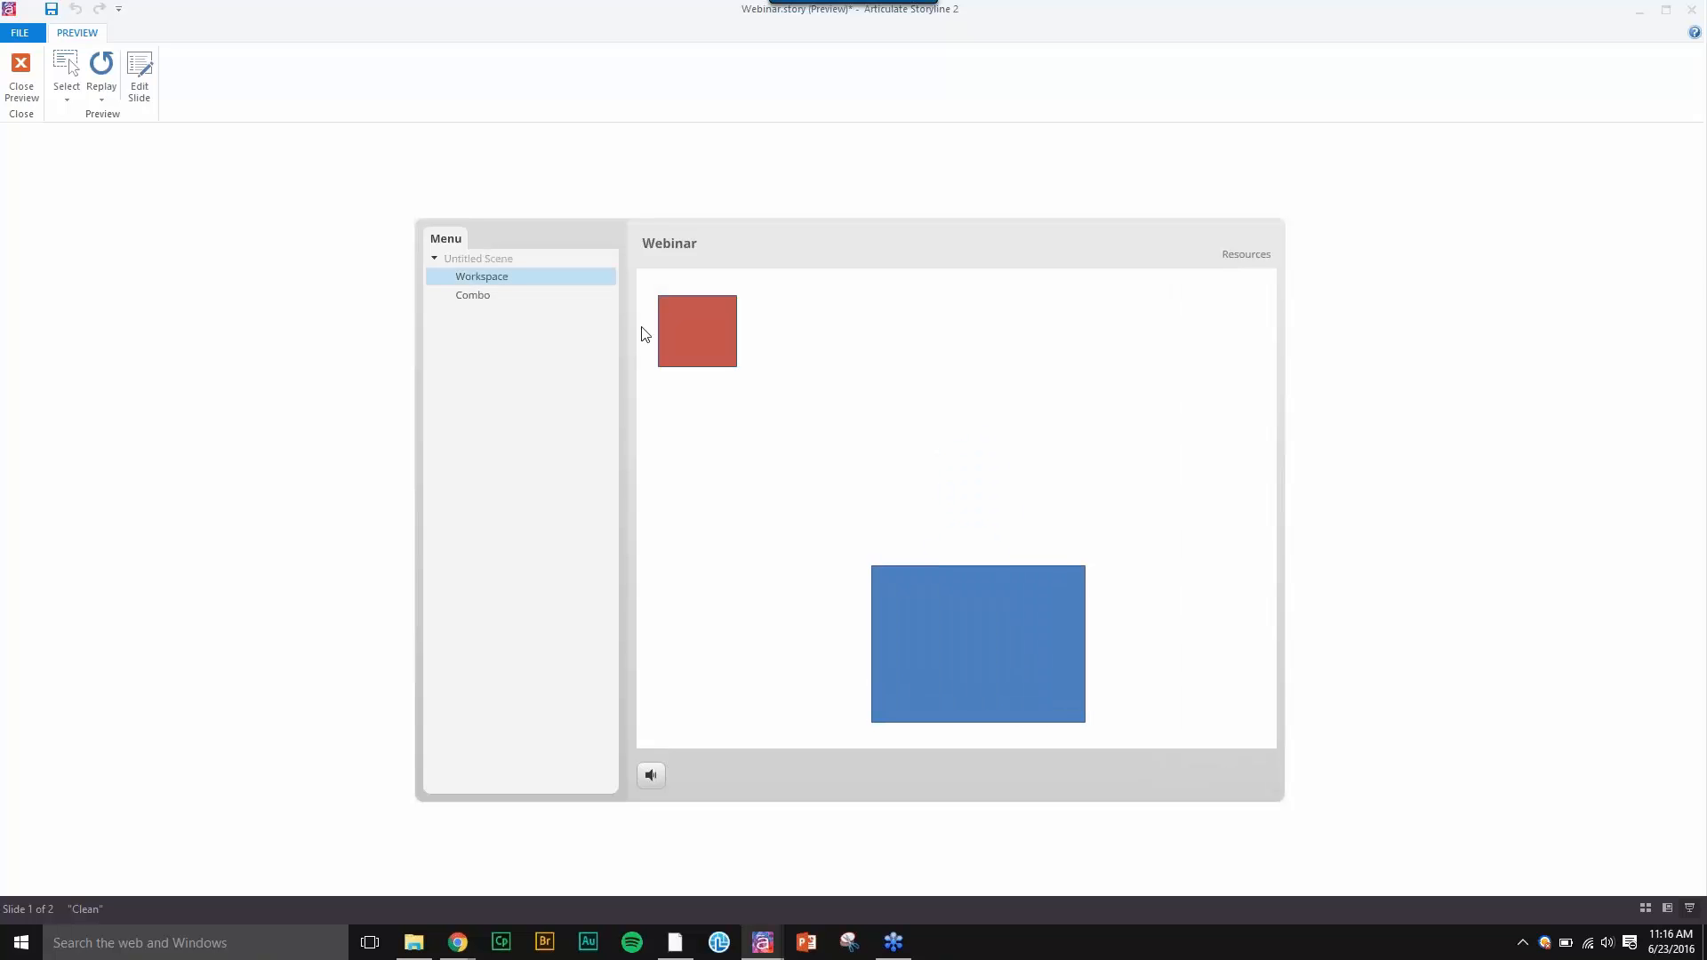
{"action": "left_click", "coordinate": [707, 335]}
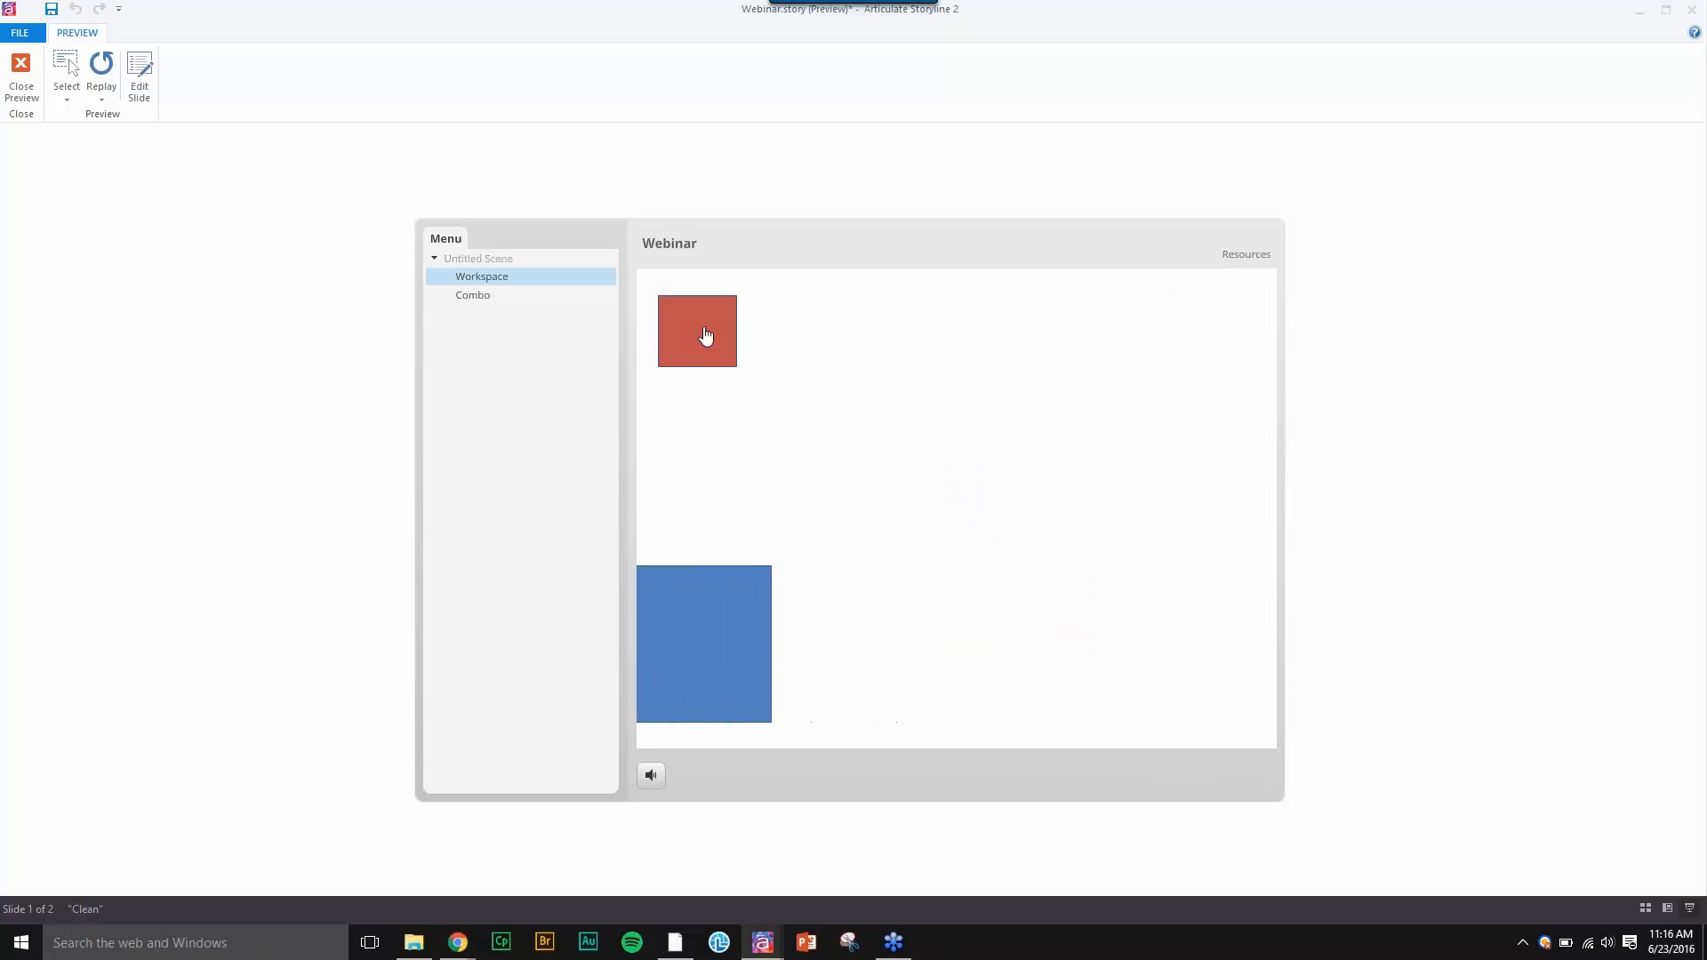
{"action": "left_click", "coordinate": [703, 335]}
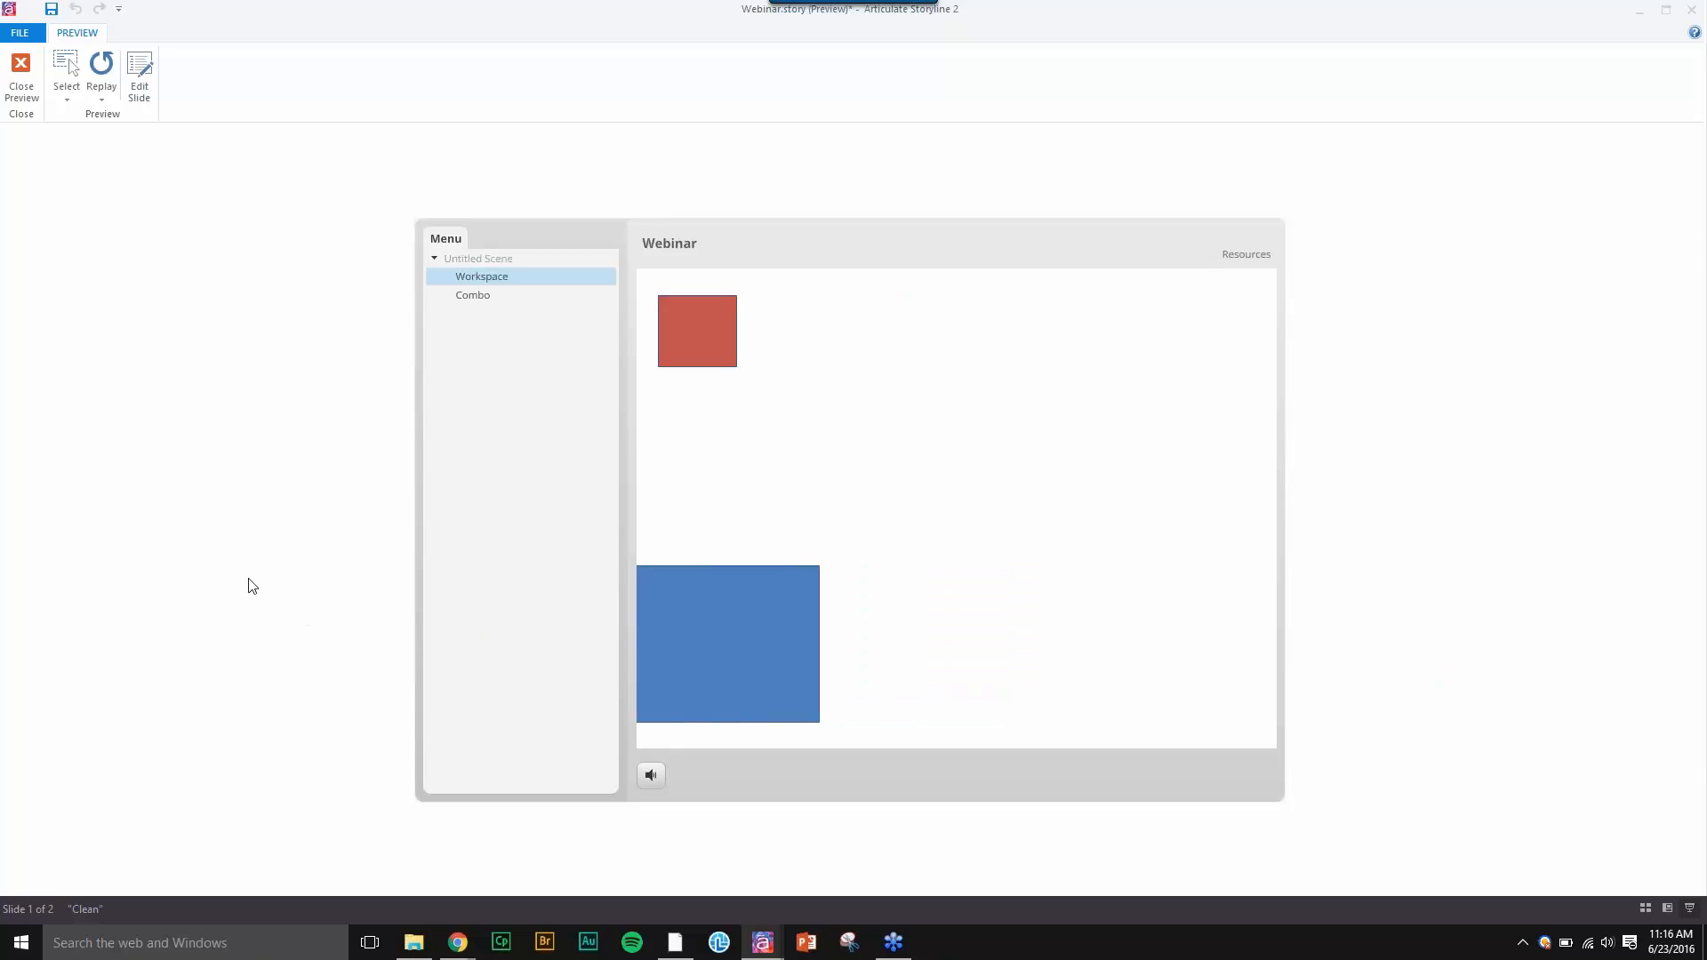
{"action": "left_click", "coordinate": [25, 73]}
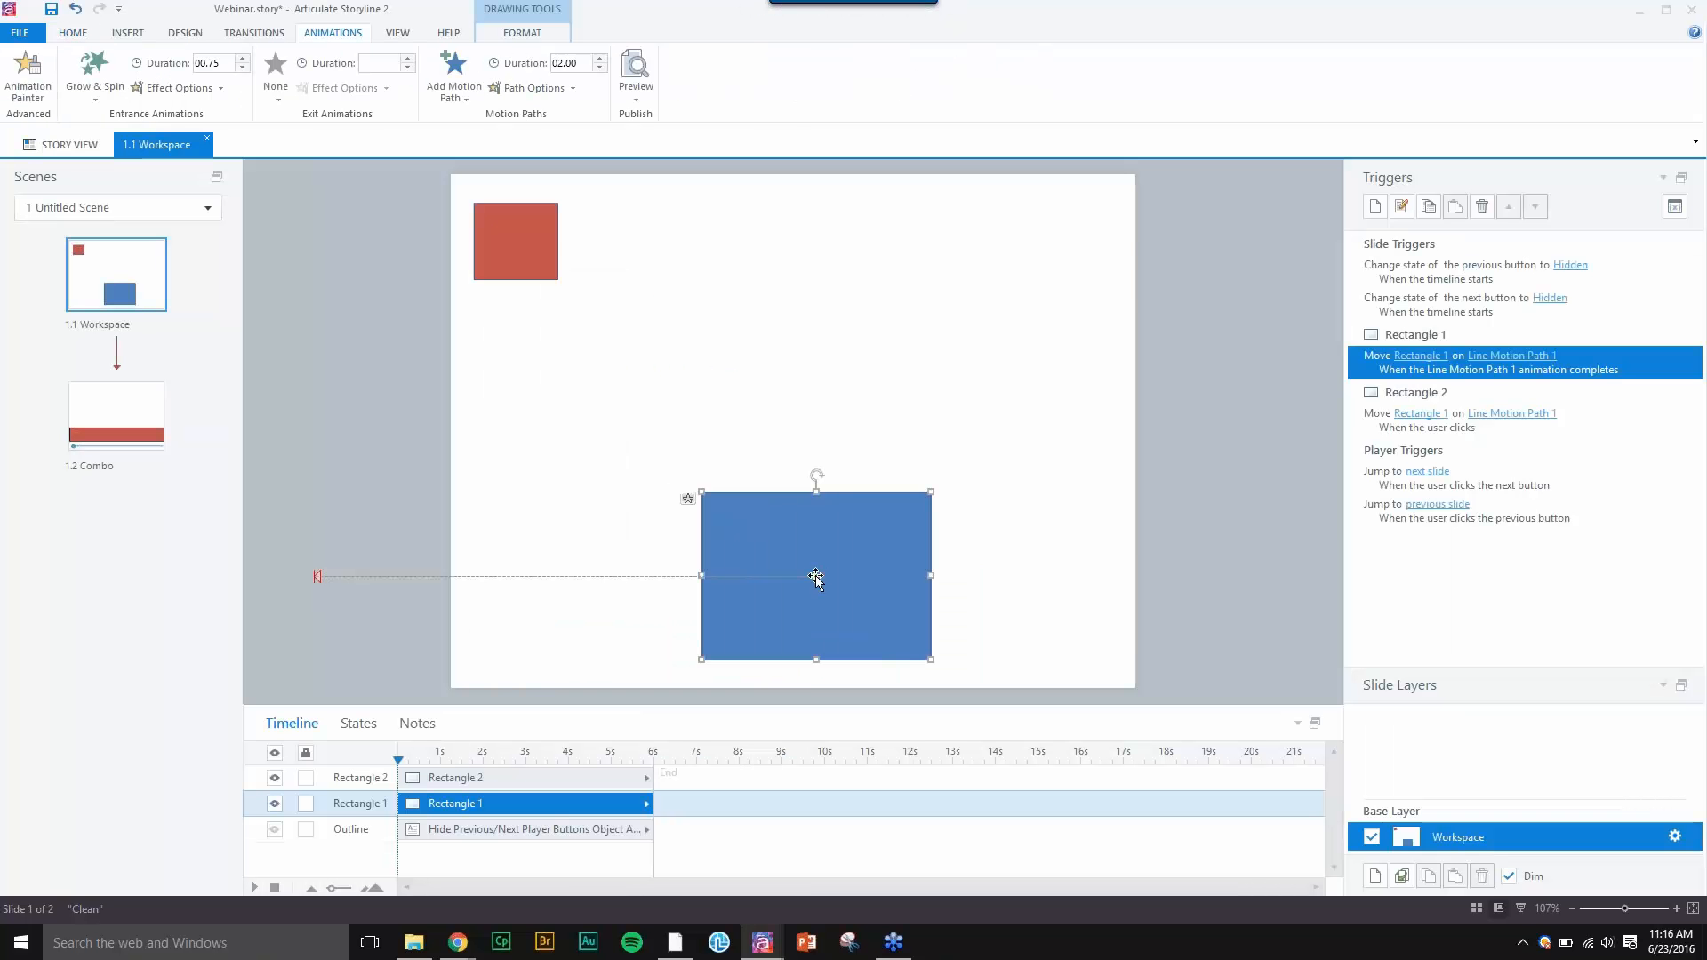
- Extend the line path's start point past the slide's right edge, and test the looping motion in a slide preview
{"action": "left_click_drag", "start_coordinate": [813, 576], "coordinate": [1263, 592]}
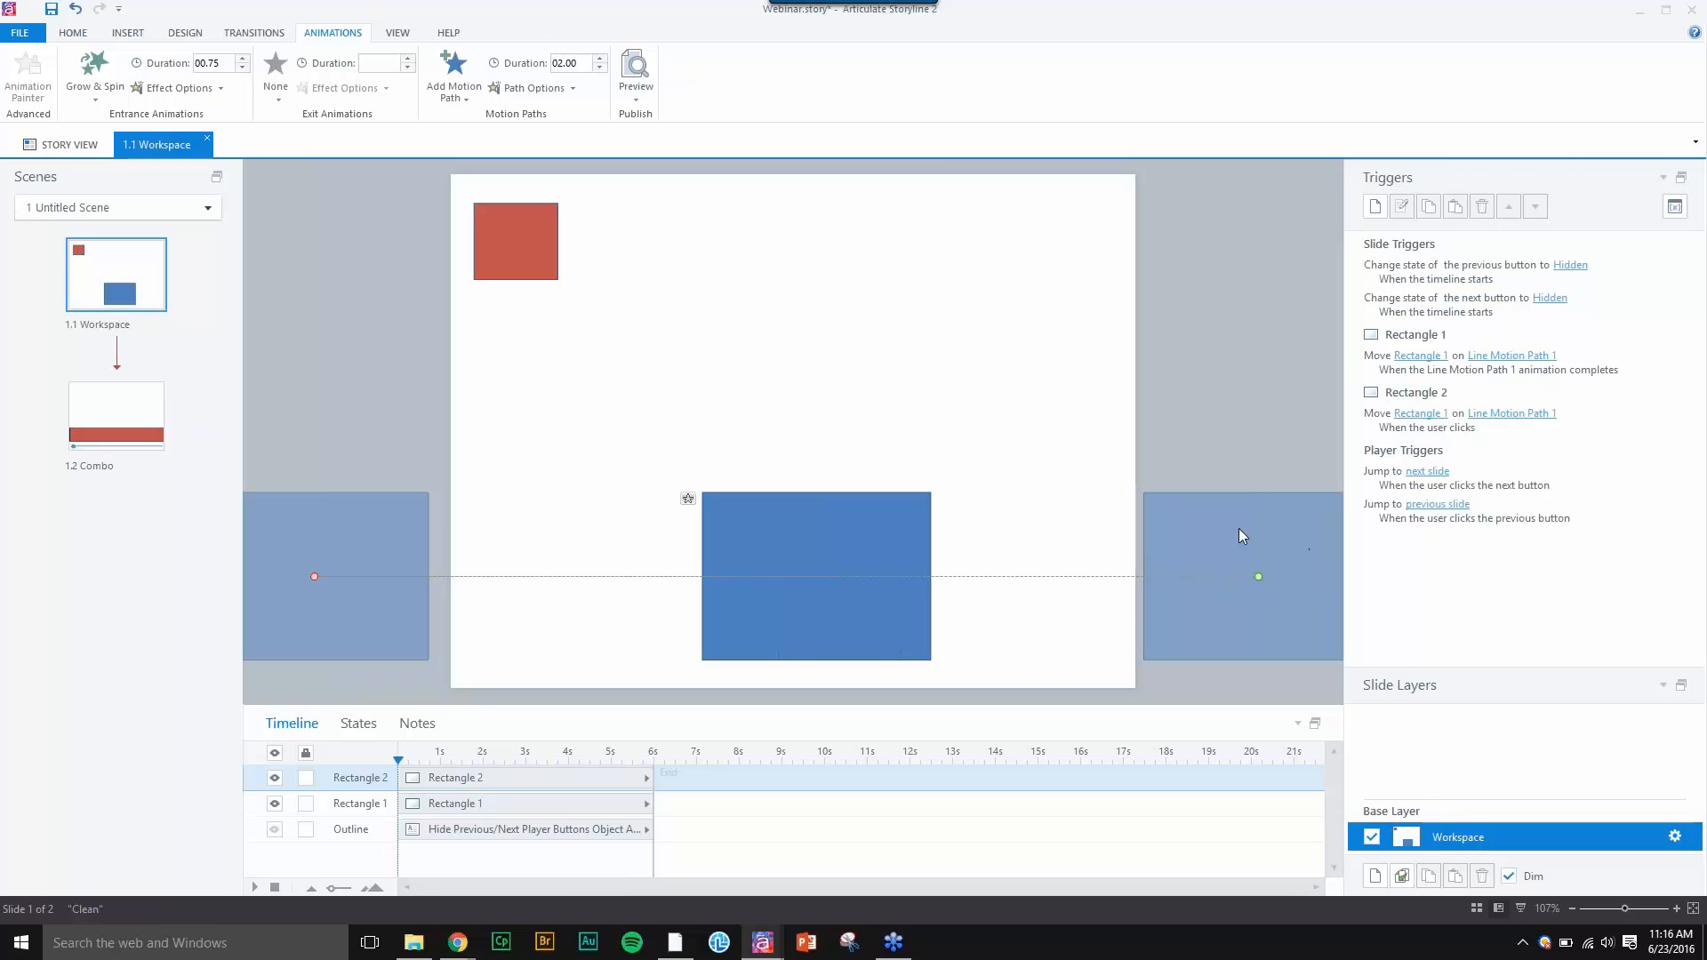
{"action": "left_click", "coordinate": [1519, 907]}
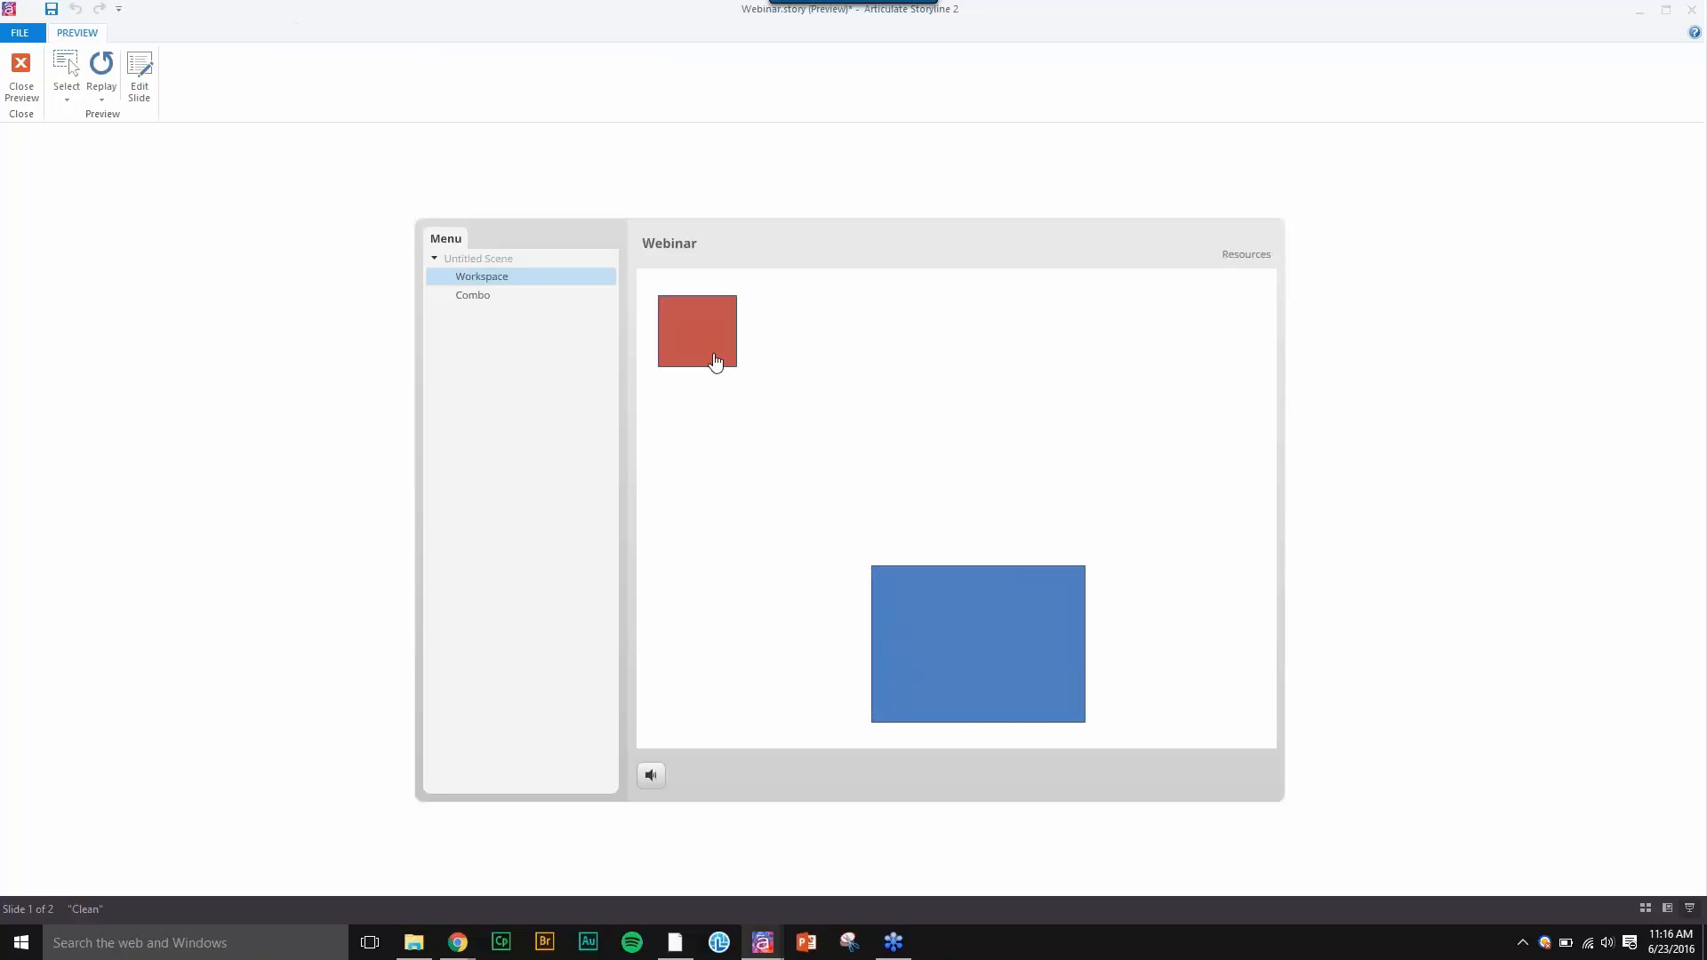
{"action": "left_click", "coordinate": [716, 361]}
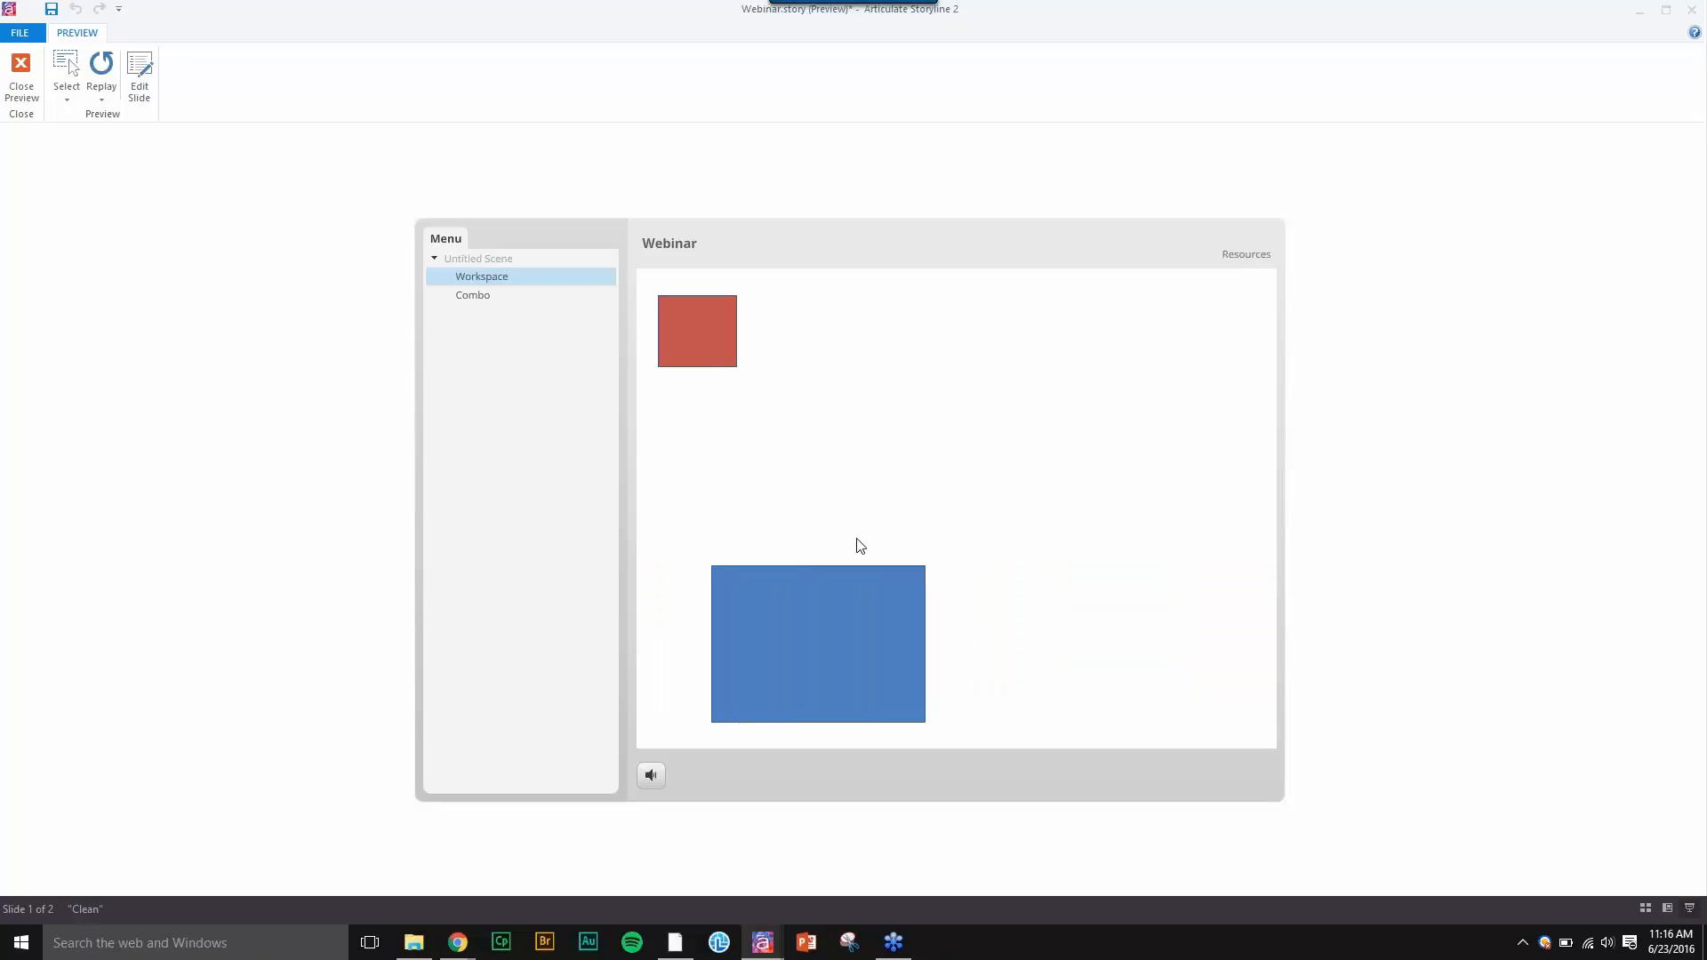
{"action": "left_click", "coordinate": [19, 69]}
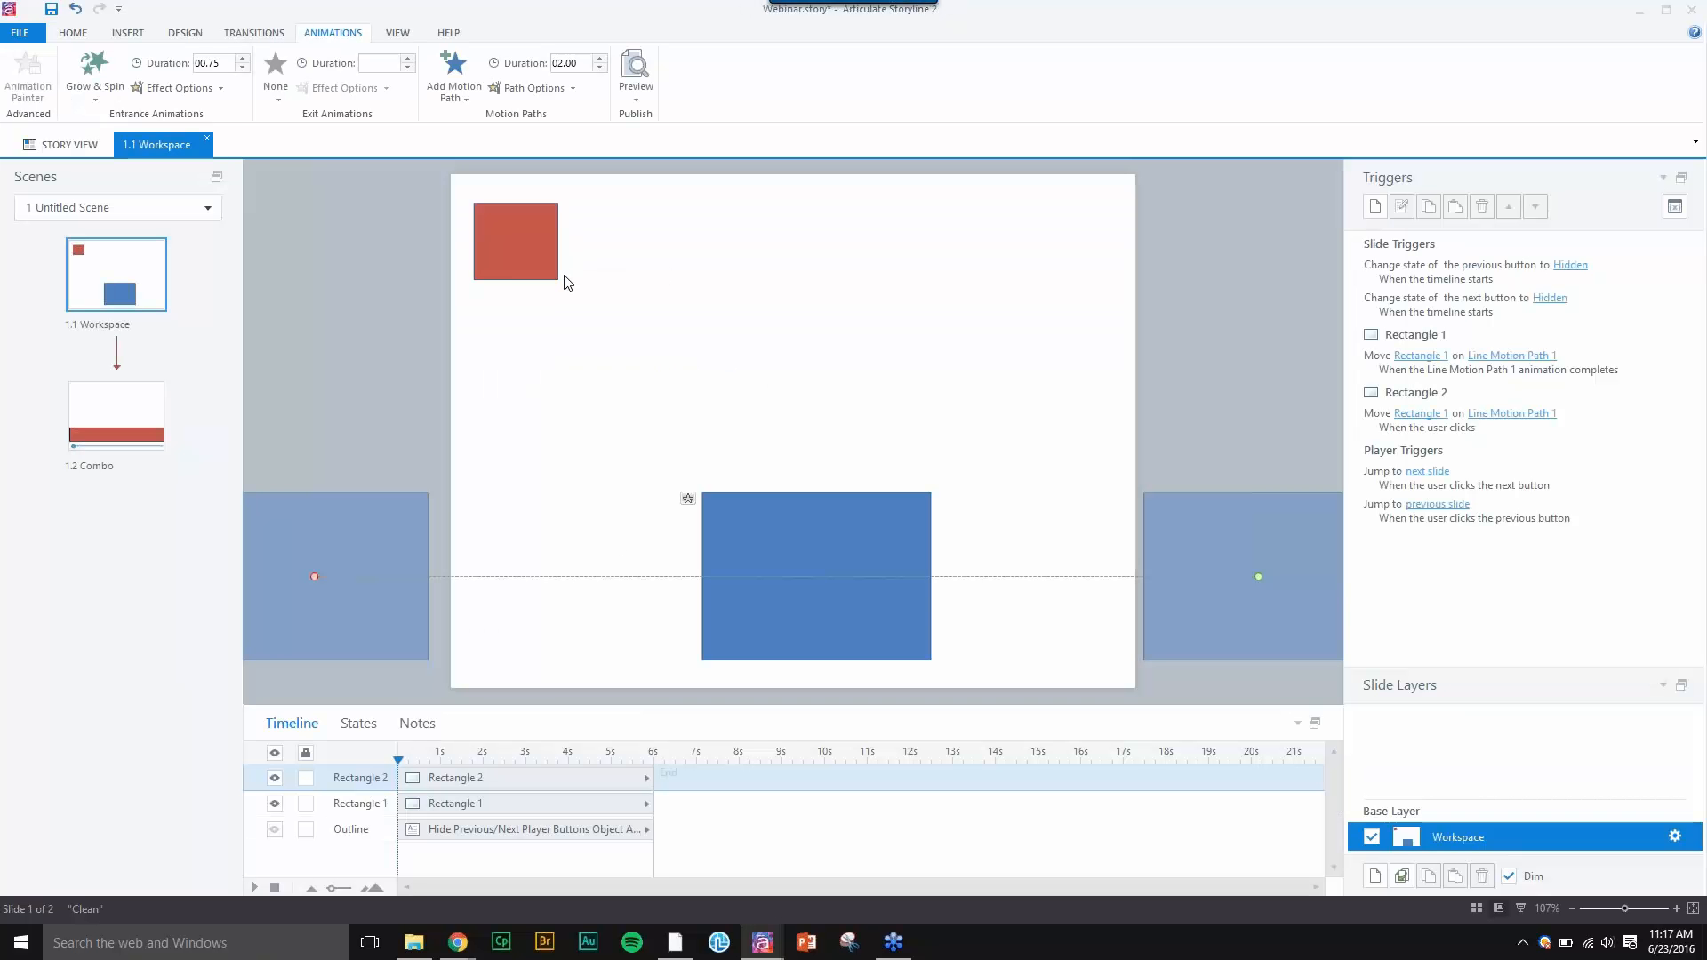
- Review the event options available for Rectangle 1's animation-completes trigger, leaving its settings as they are
{"action": "double_click", "coordinate": [1385, 377]}
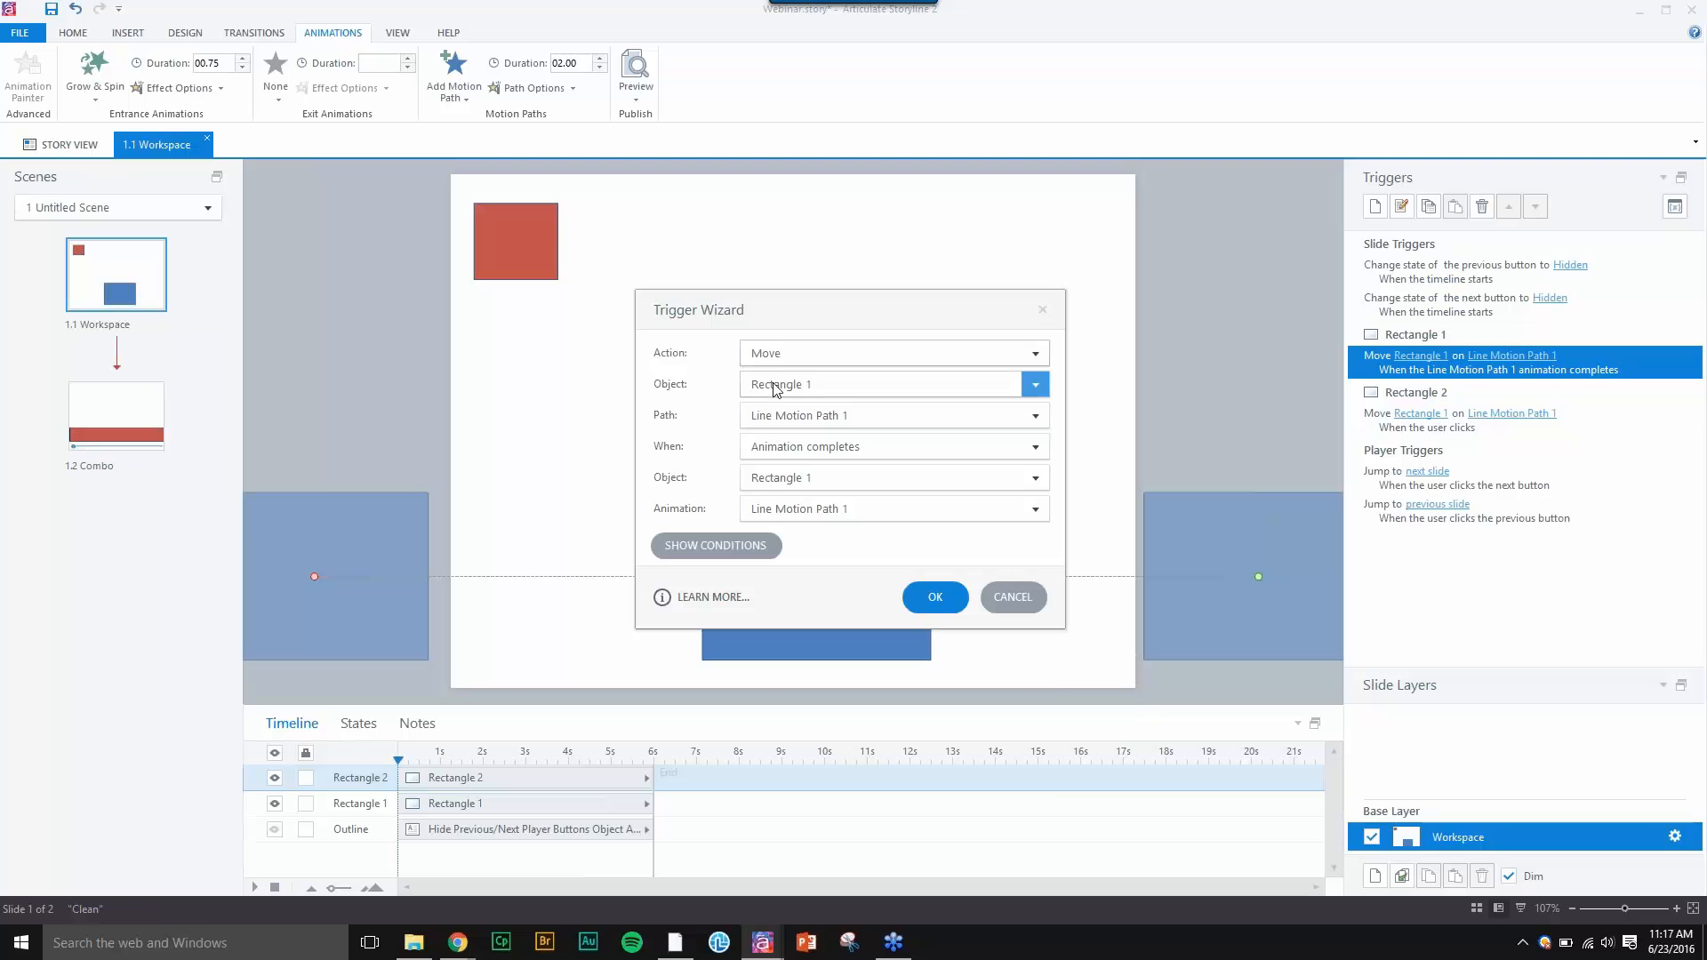
{"action": "left_click", "coordinate": [816, 451]}
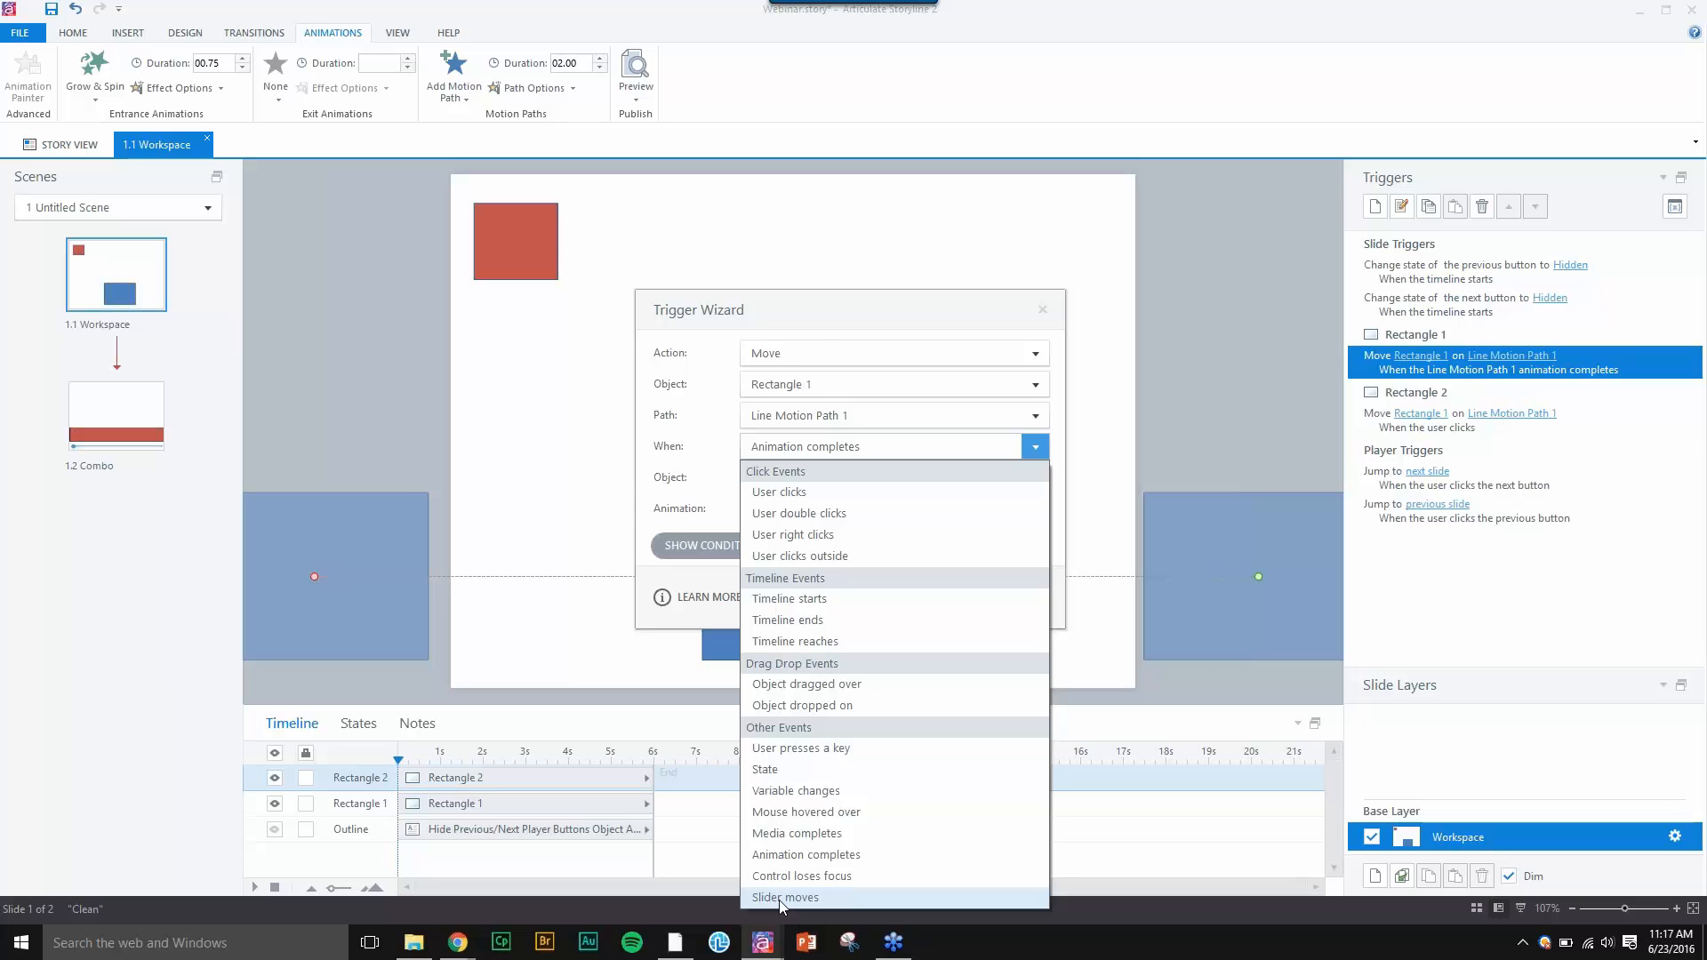
{"action": "left_click", "coordinate": [830, 299]}
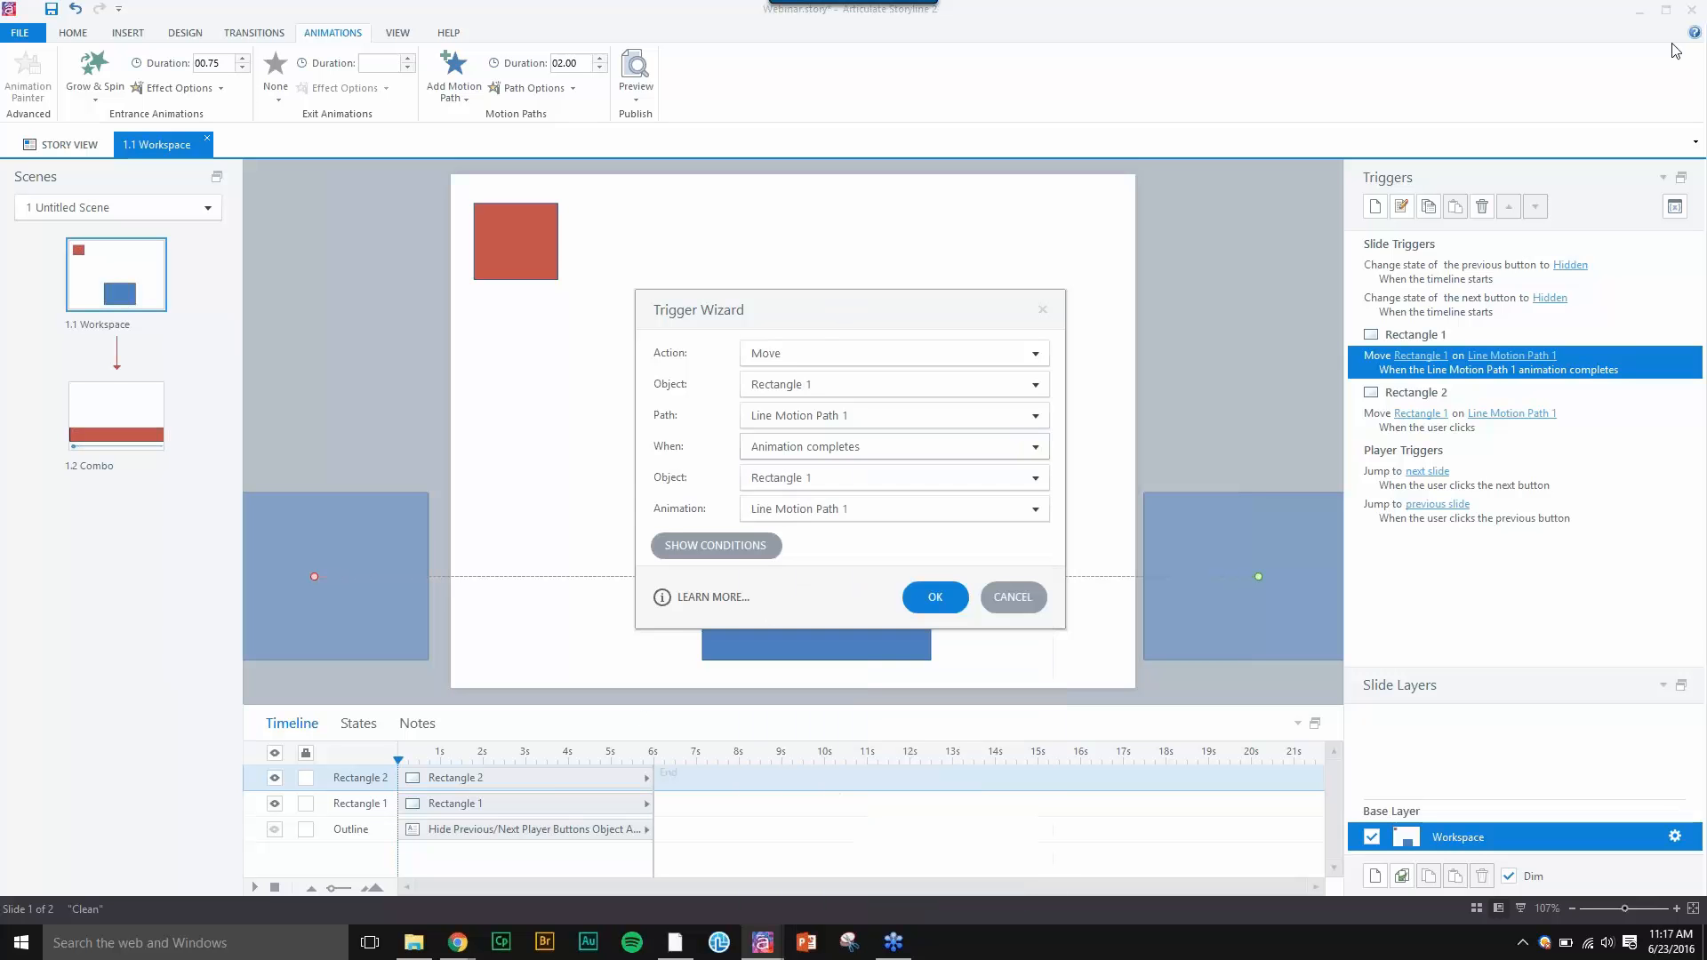
{"action": "left_click", "coordinate": [1001, 600]}
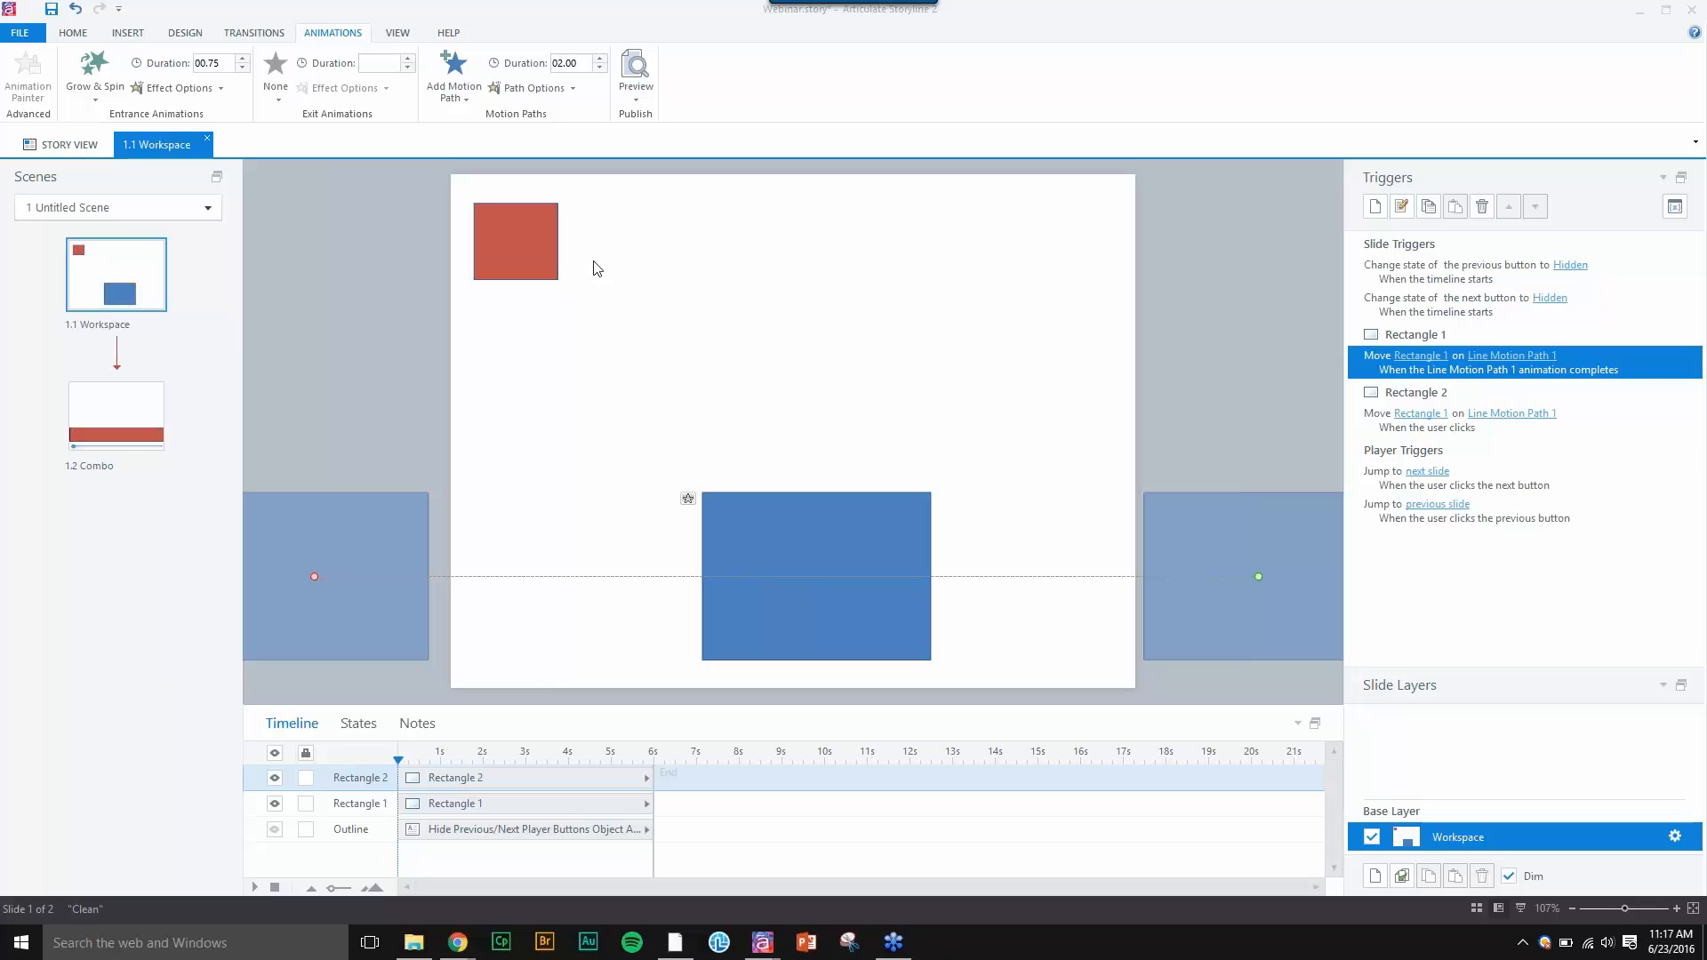
- Nudge the line path's start point slightly down and place its end point on the slide above the blue rectangle
{"action": "left_click", "coordinate": [800, 511]}
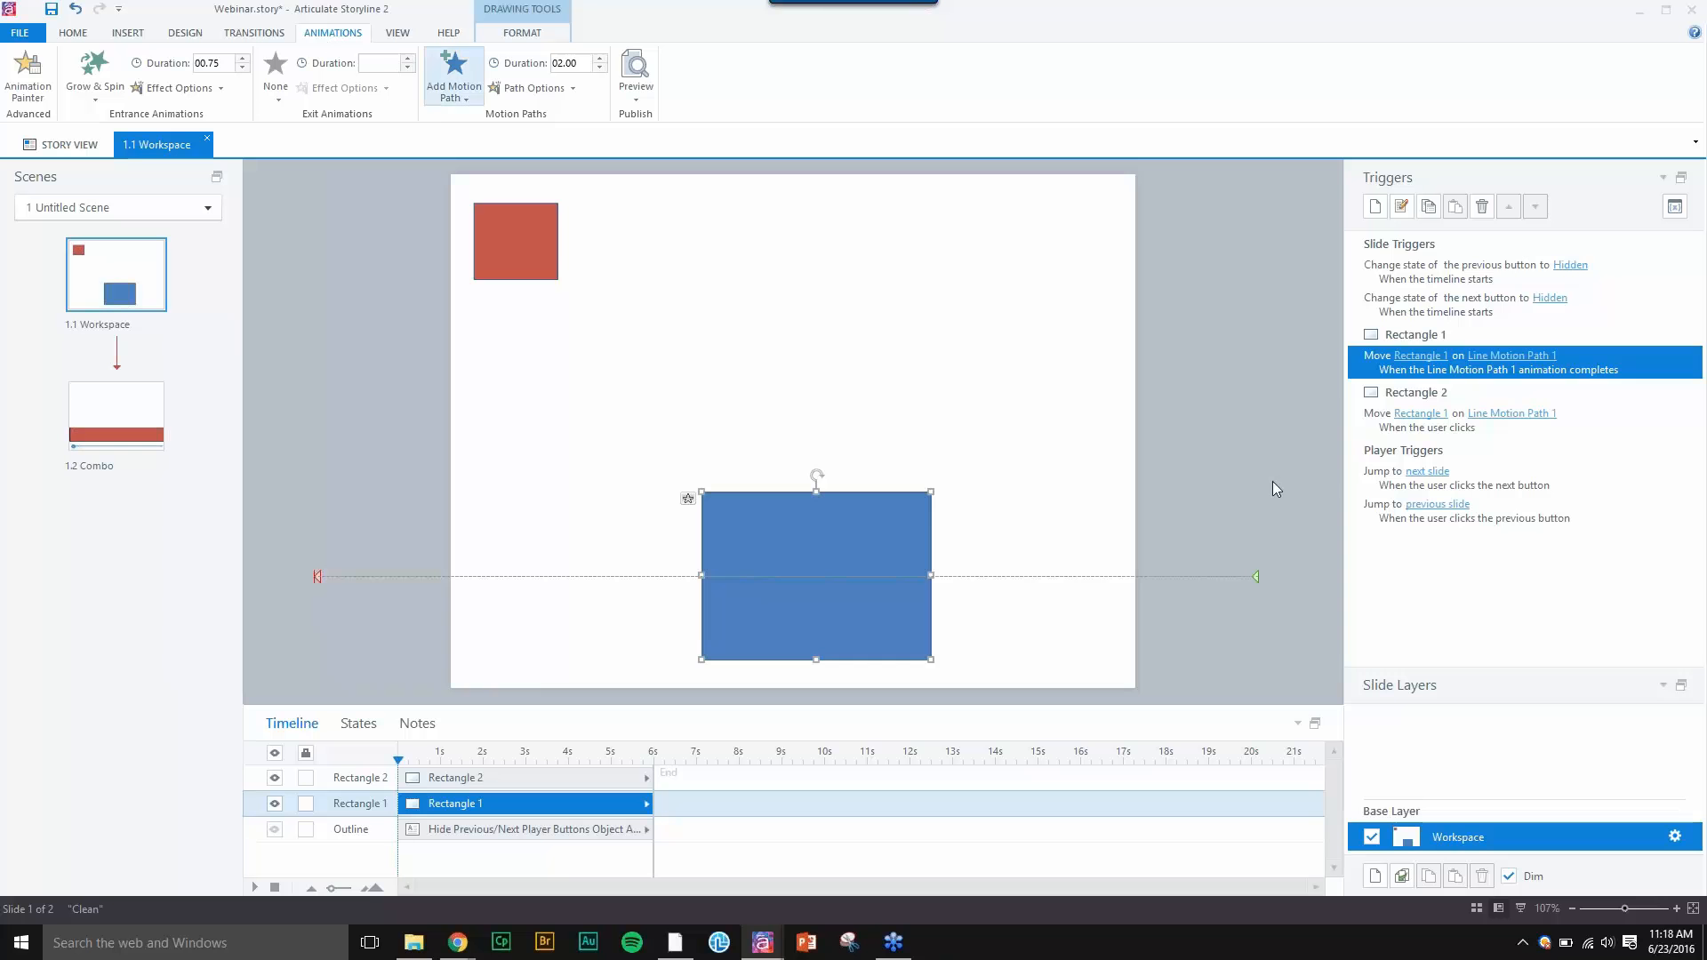
{"action": "left_click", "coordinate": [1257, 580]}
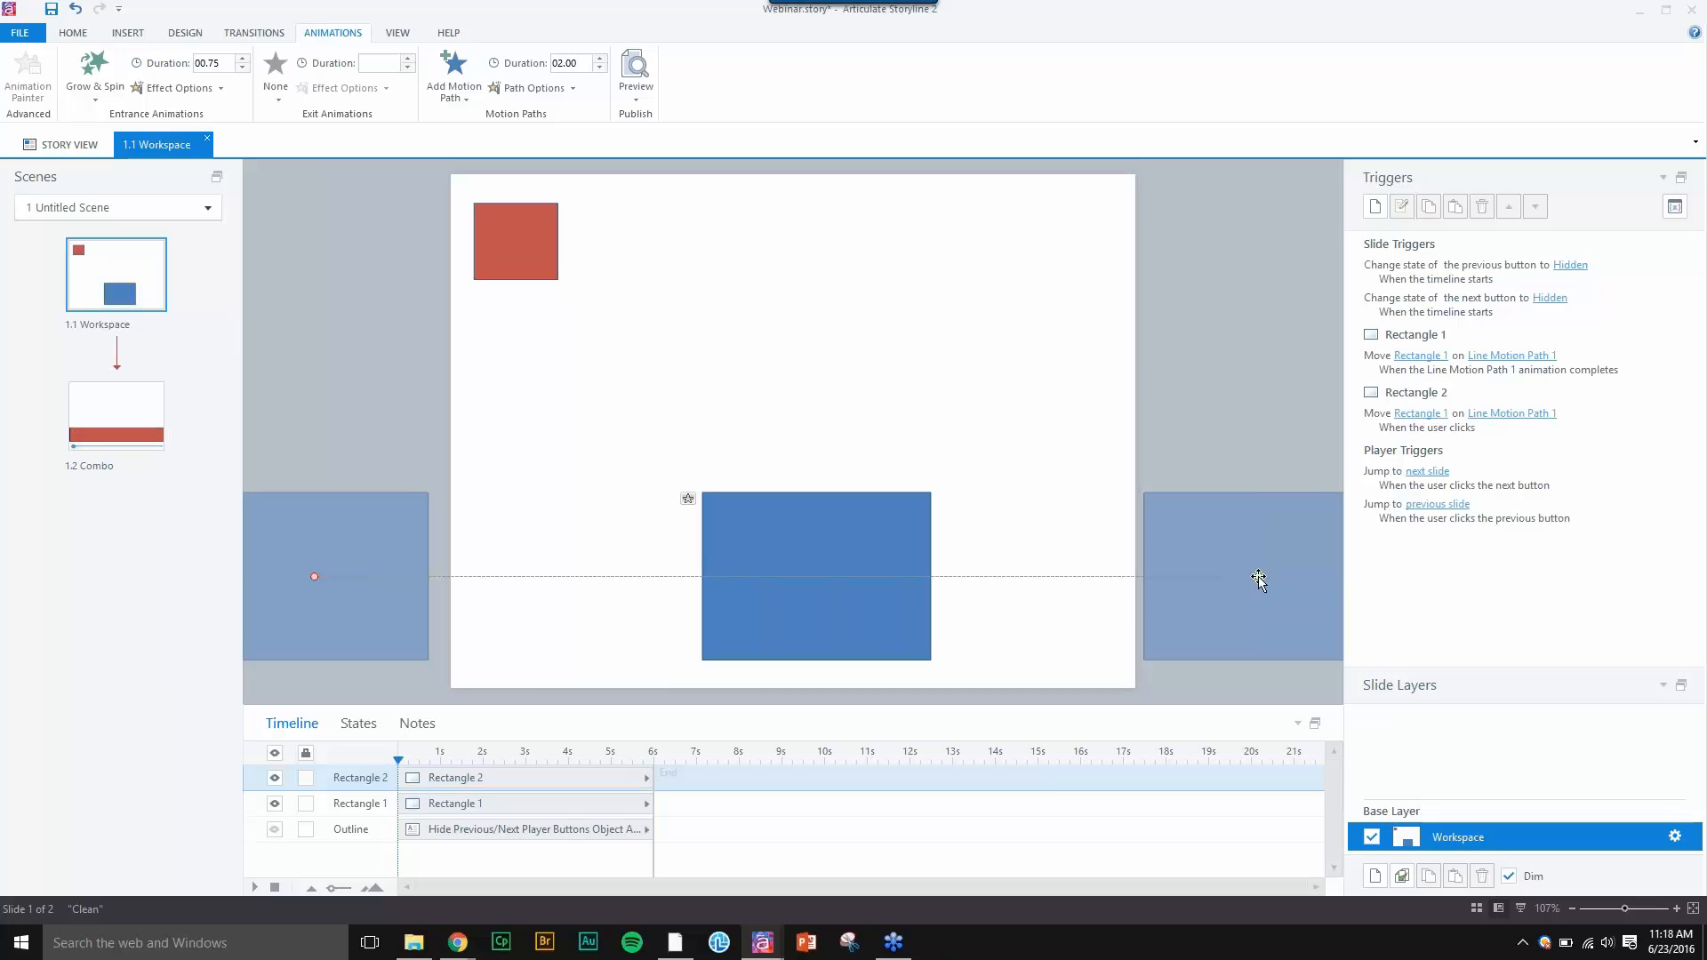
{"action": "mouse_move", "coordinate": [1250, 563]}
{"action": "left_mouse_down"}
{"action": "mouse_move", "coordinate": [1108, 377]}
{"action": "mouse_move", "coordinate": [1010, 323]}
{"action": "mouse_move", "coordinate": [710, 308]}
{"action": "mouse_move", "coordinate": [976, 346]}
{"action": "mouse_move", "coordinate": [1258, 580]}
{"action": "left_mouse_up"}
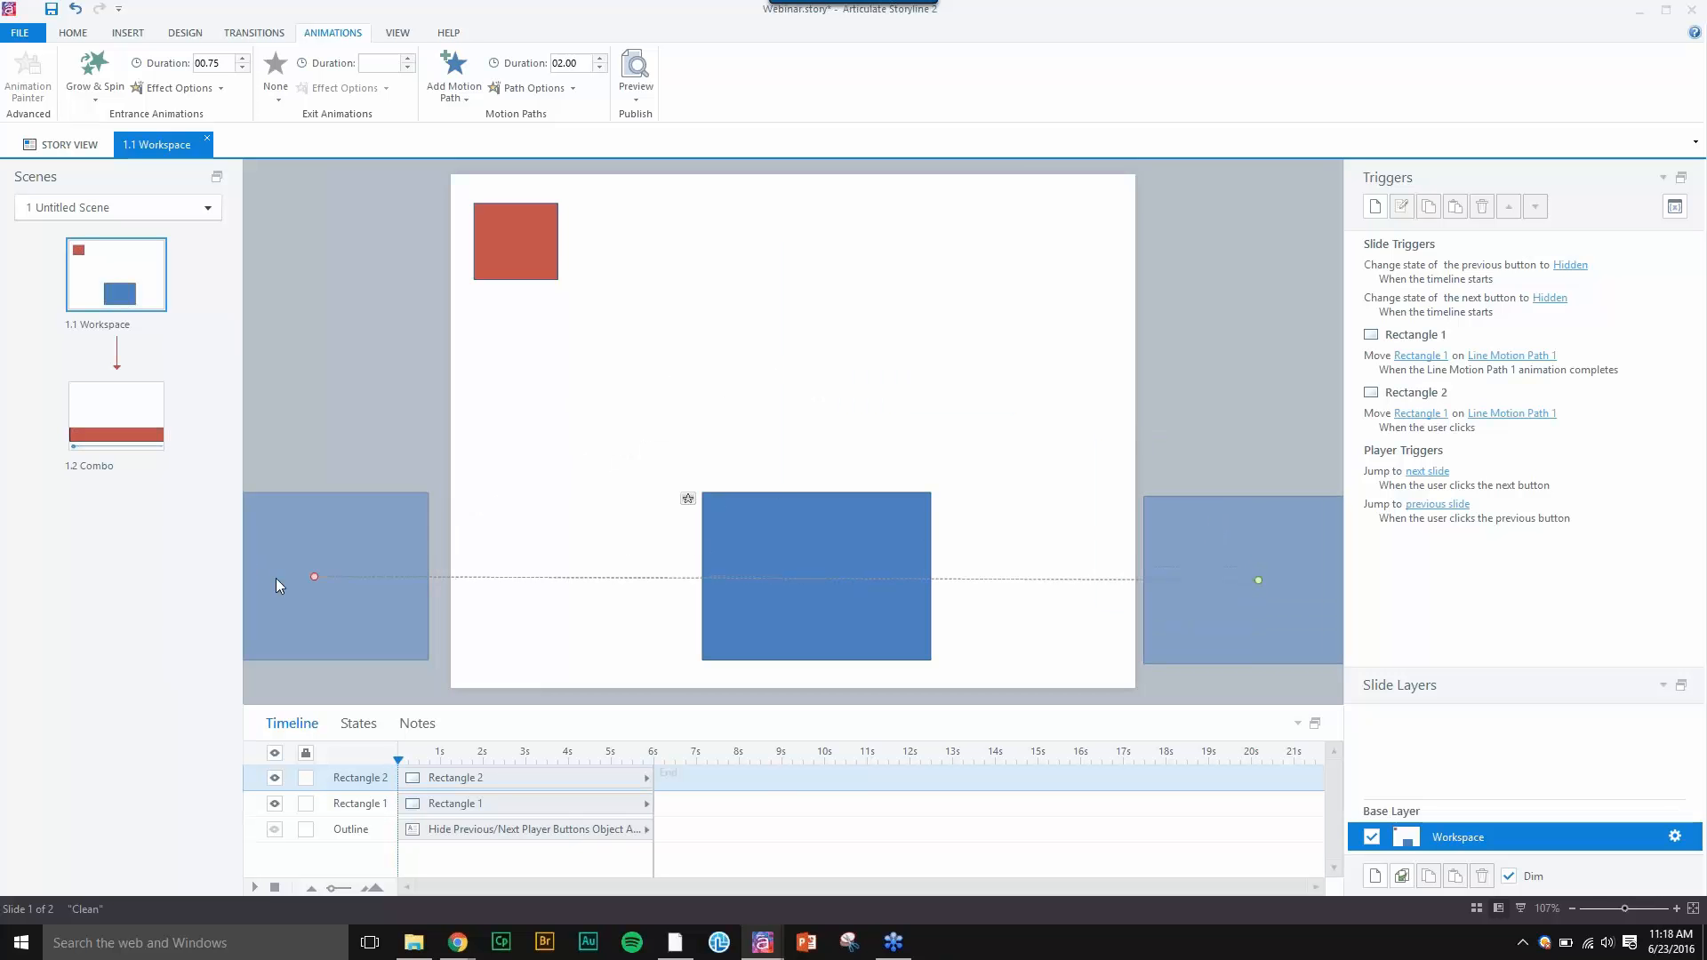
{"action": "left_click_drag", "start_coordinate": [311, 576], "coordinate": [747, 300]}
{"action": "left_click", "coordinate": [800, 525]}
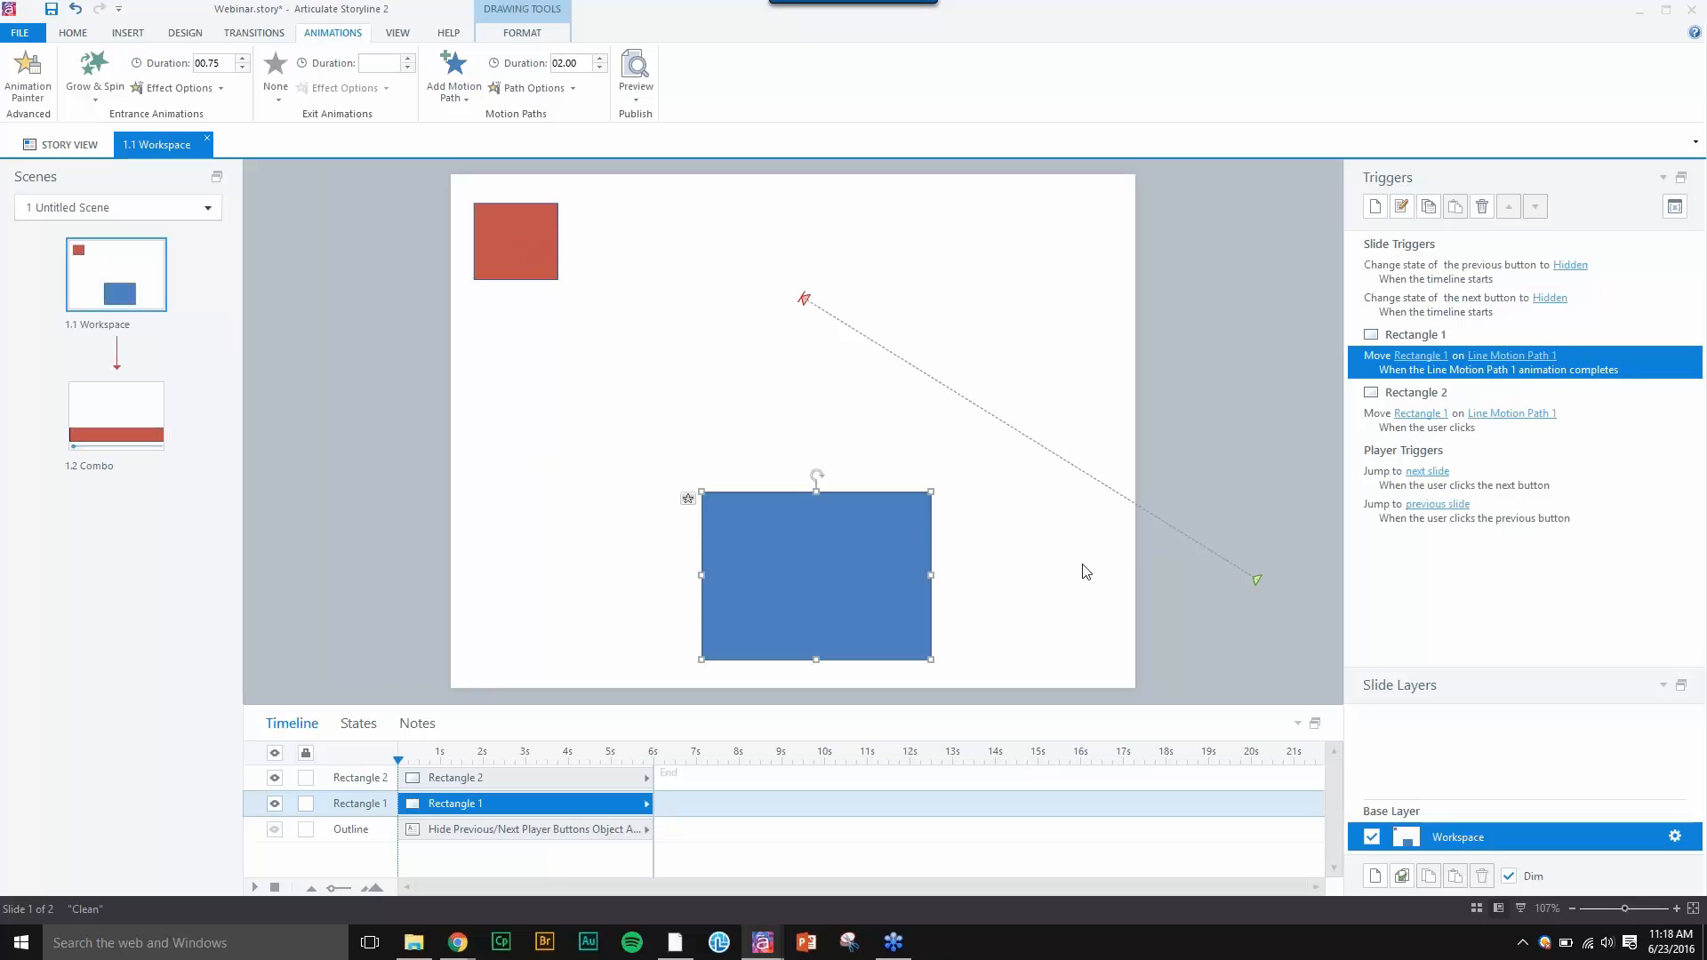
- Move the blue rectangle past the slide's right edge and place its line path's end point beyond the left edge, nearly level with the rectangle
{"action": "left_click_drag", "start_coordinate": [830, 567], "coordinate": [1273, 579]}
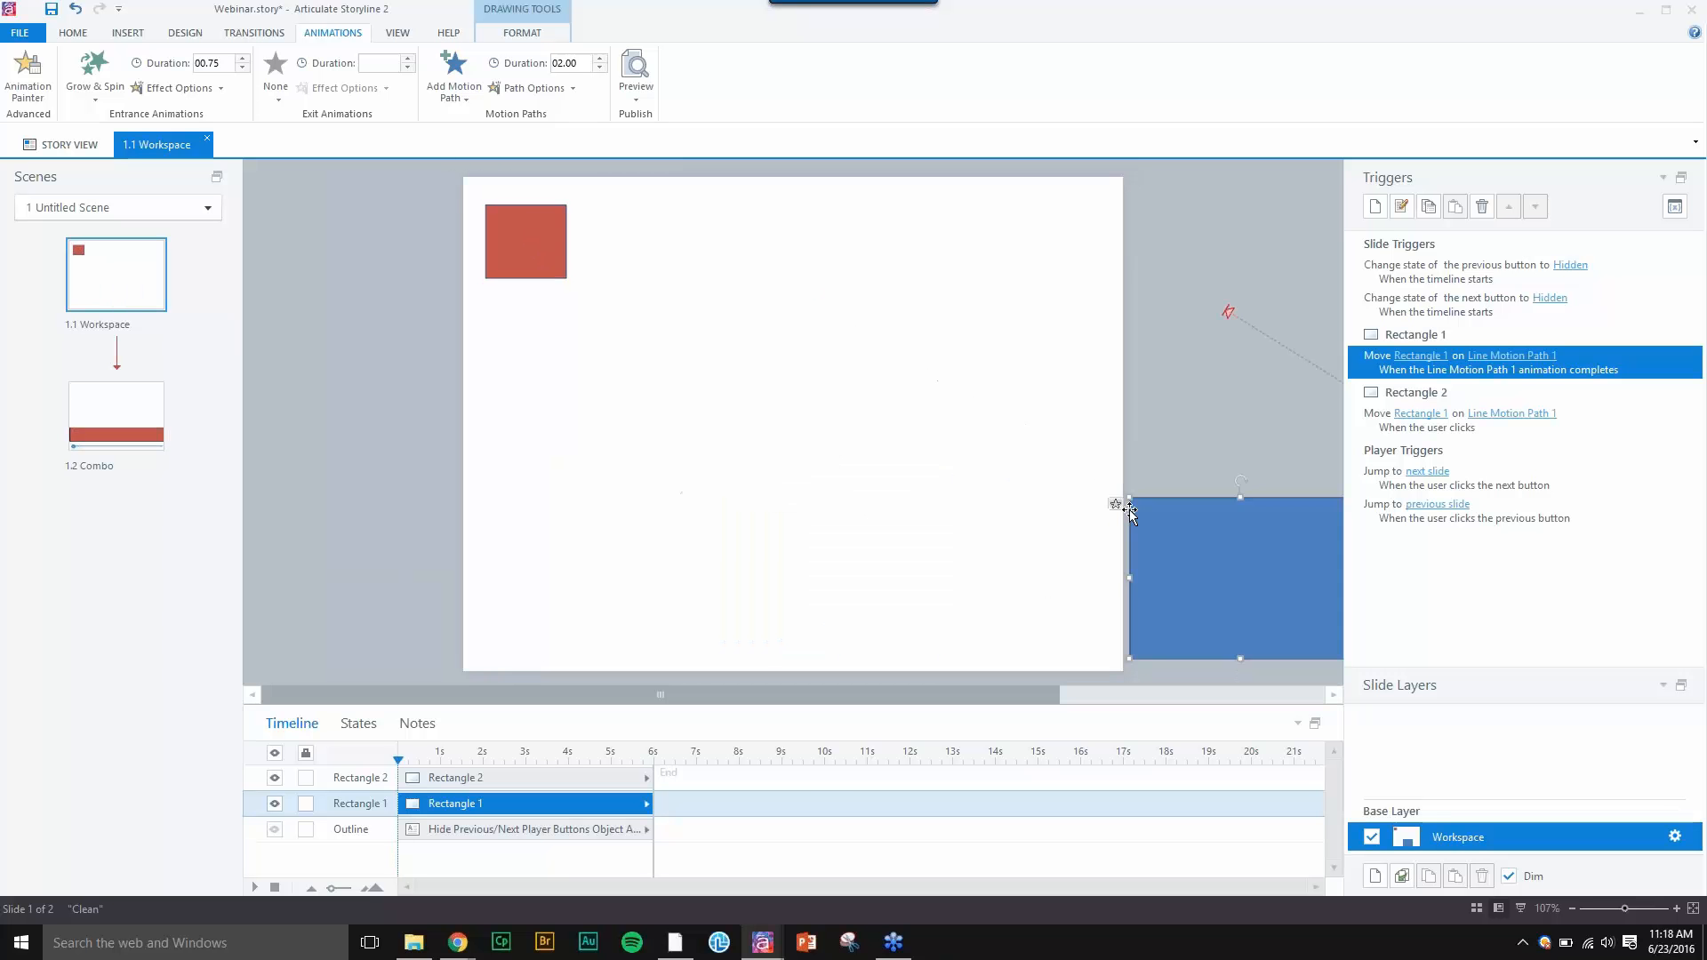
{"action": "left_click_drag", "start_coordinate": [1252, 333], "coordinate": [828, 329]}
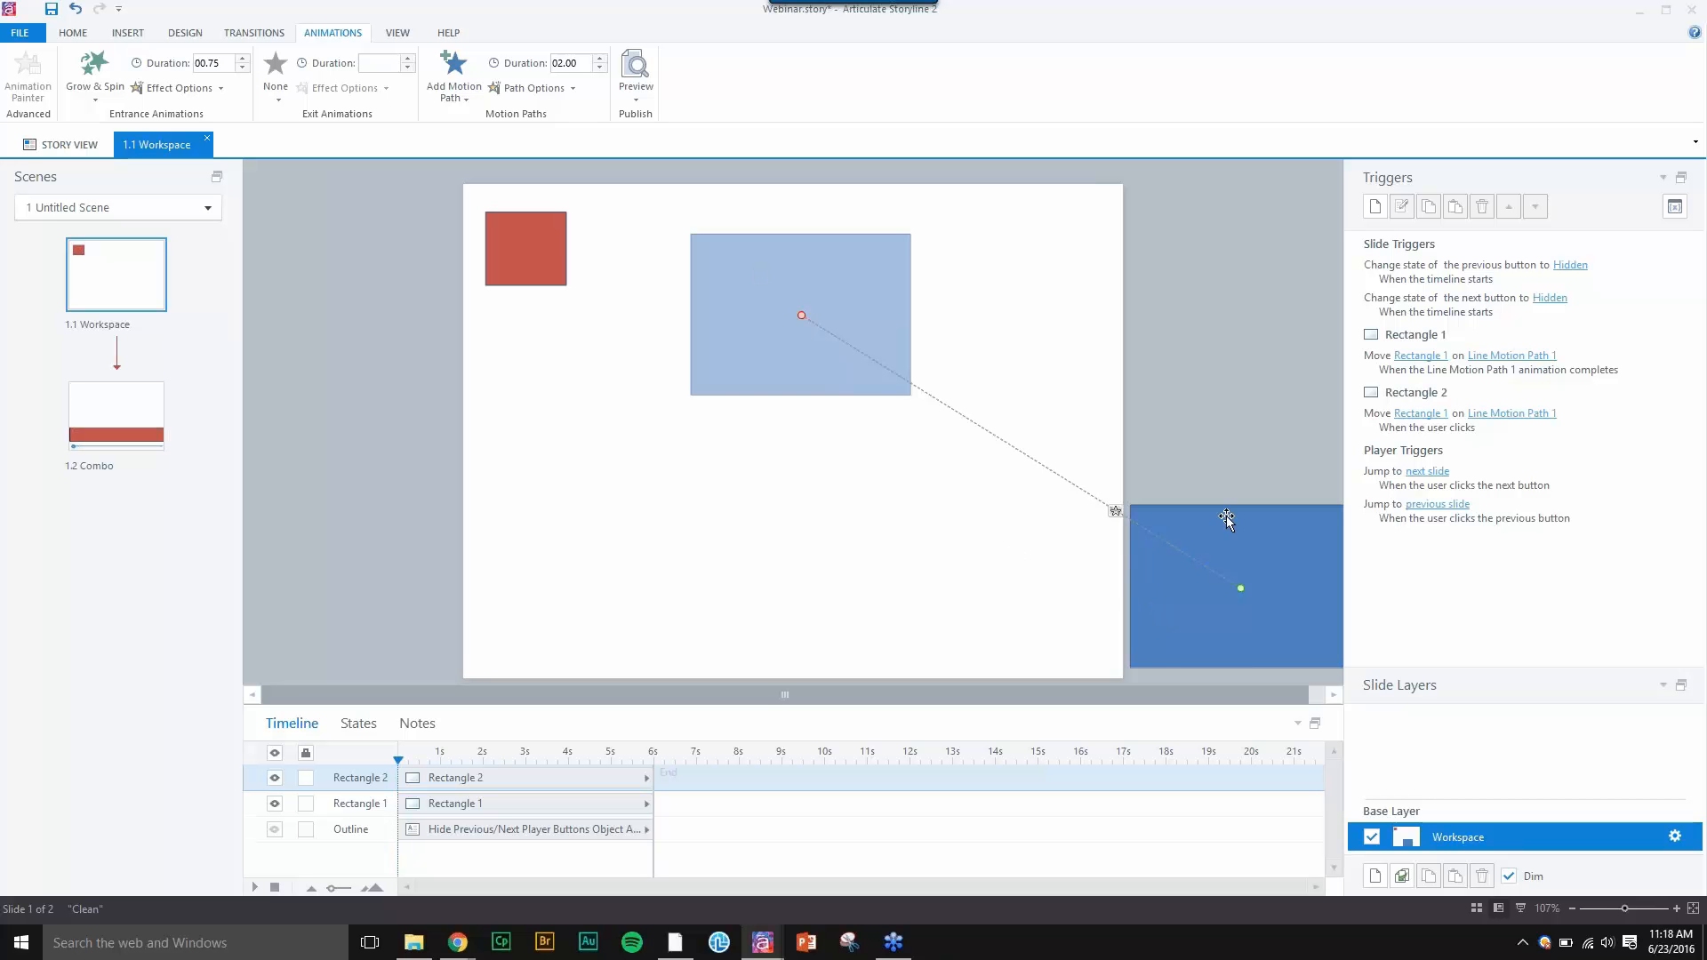
{"action": "left_click_drag", "start_coordinate": [804, 320], "coordinate": [346, 595]}
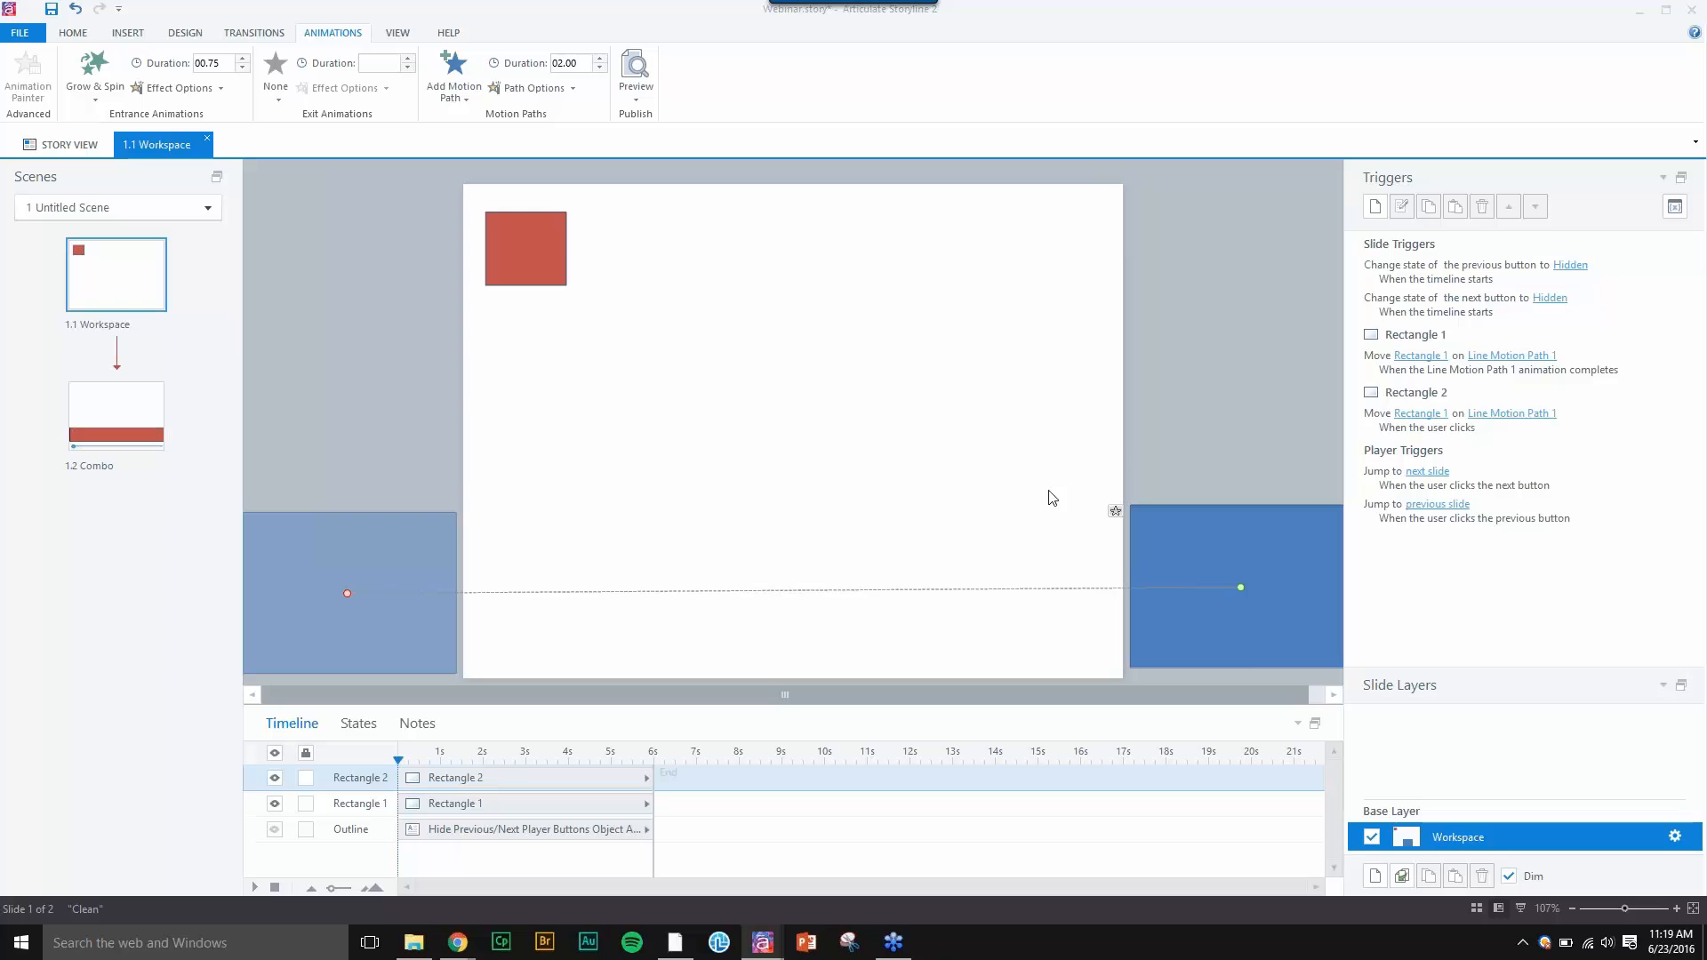
- Try placing the line path's start point in the middle of the slide, away from the blue rectangle
{"action": "left_click_drag", "start_coordinate": [1243, 585], "coordinate": [881, 497]}
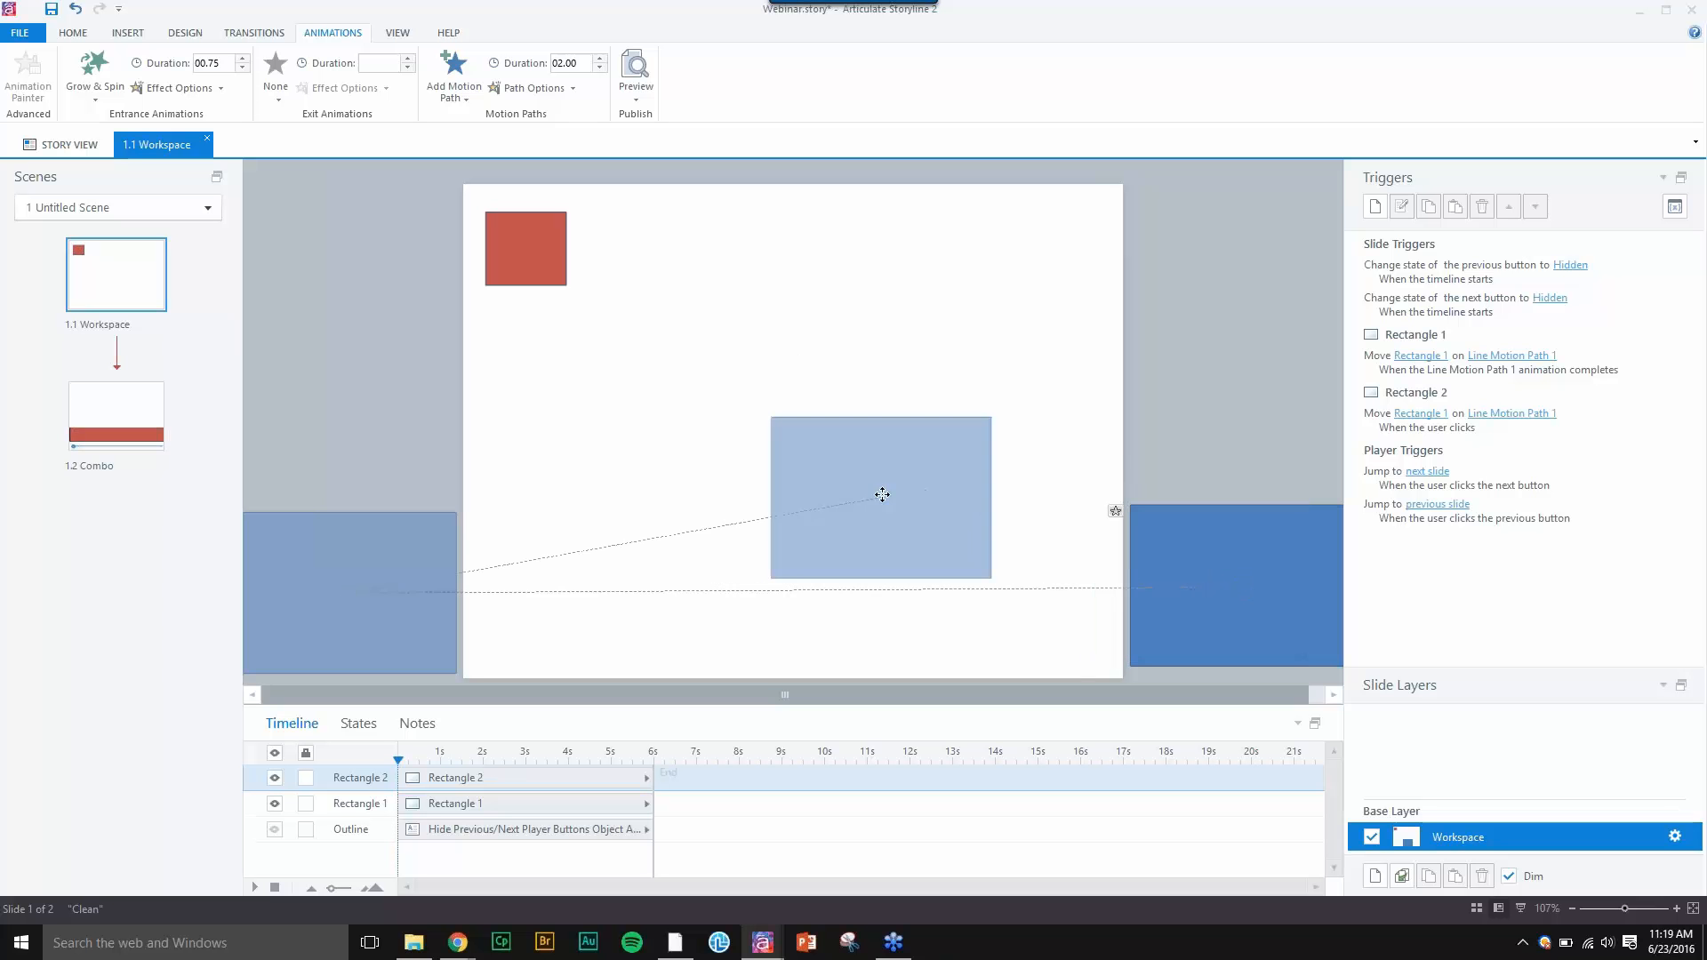
{"action": "left_click", "coordinate": [1458, 482]}
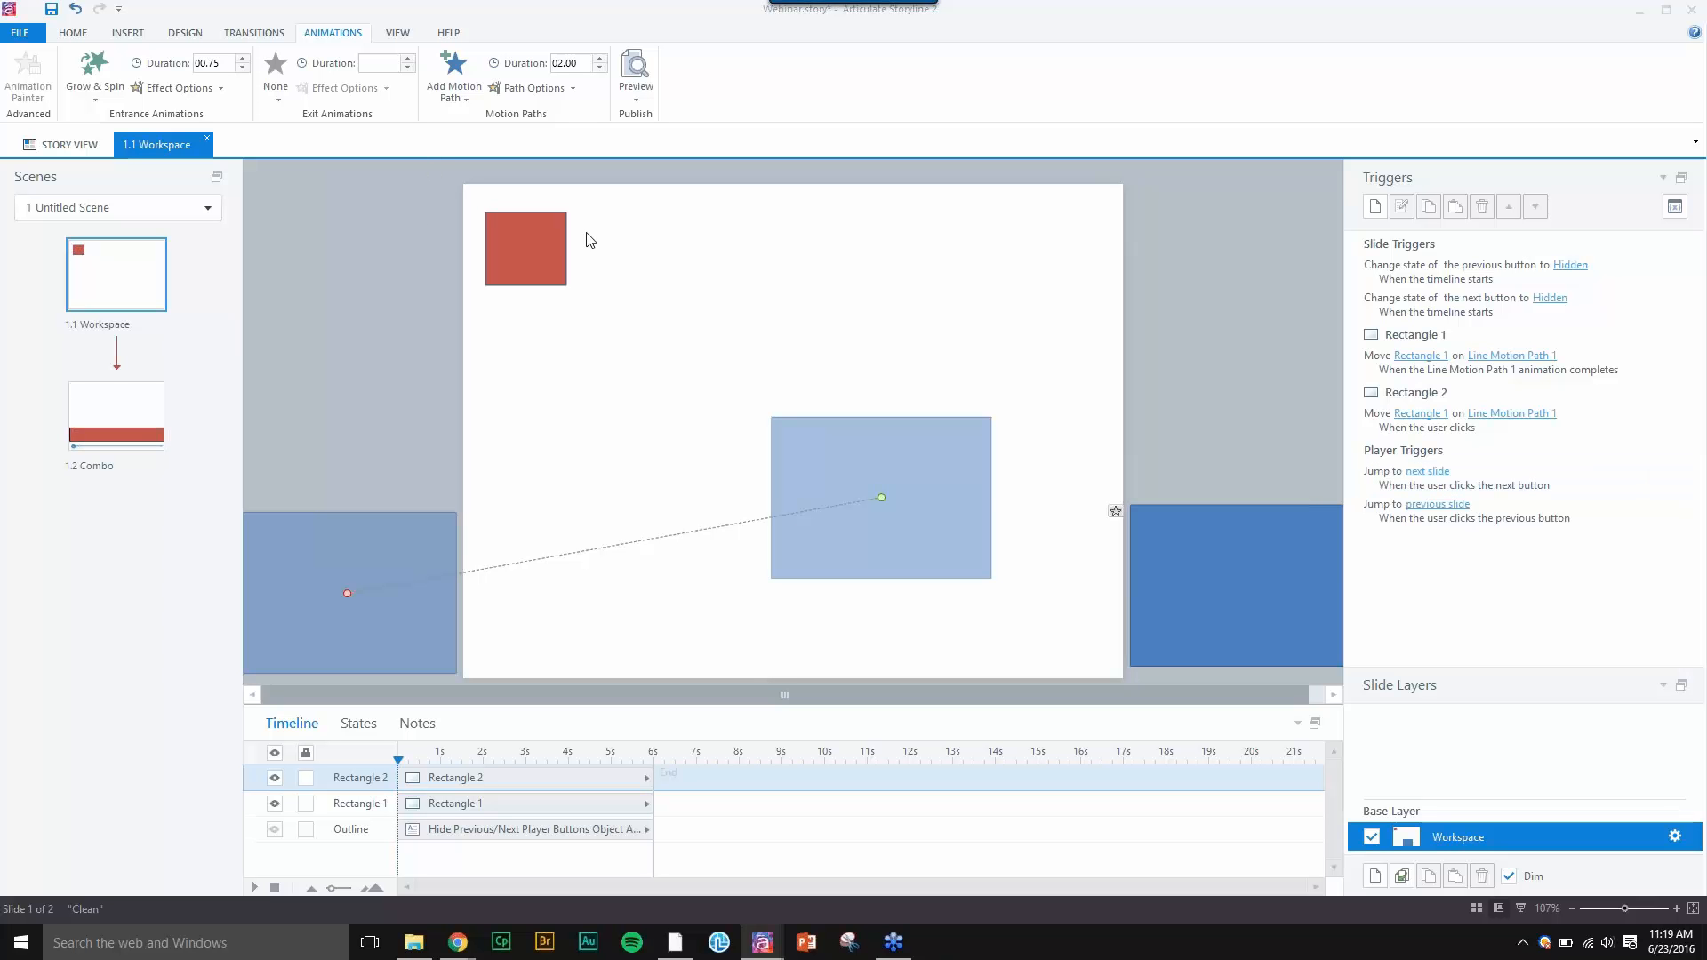
{"action": "left_click_drag", "start_coordinate": [881, 498], "coordinate": [762, 495]}
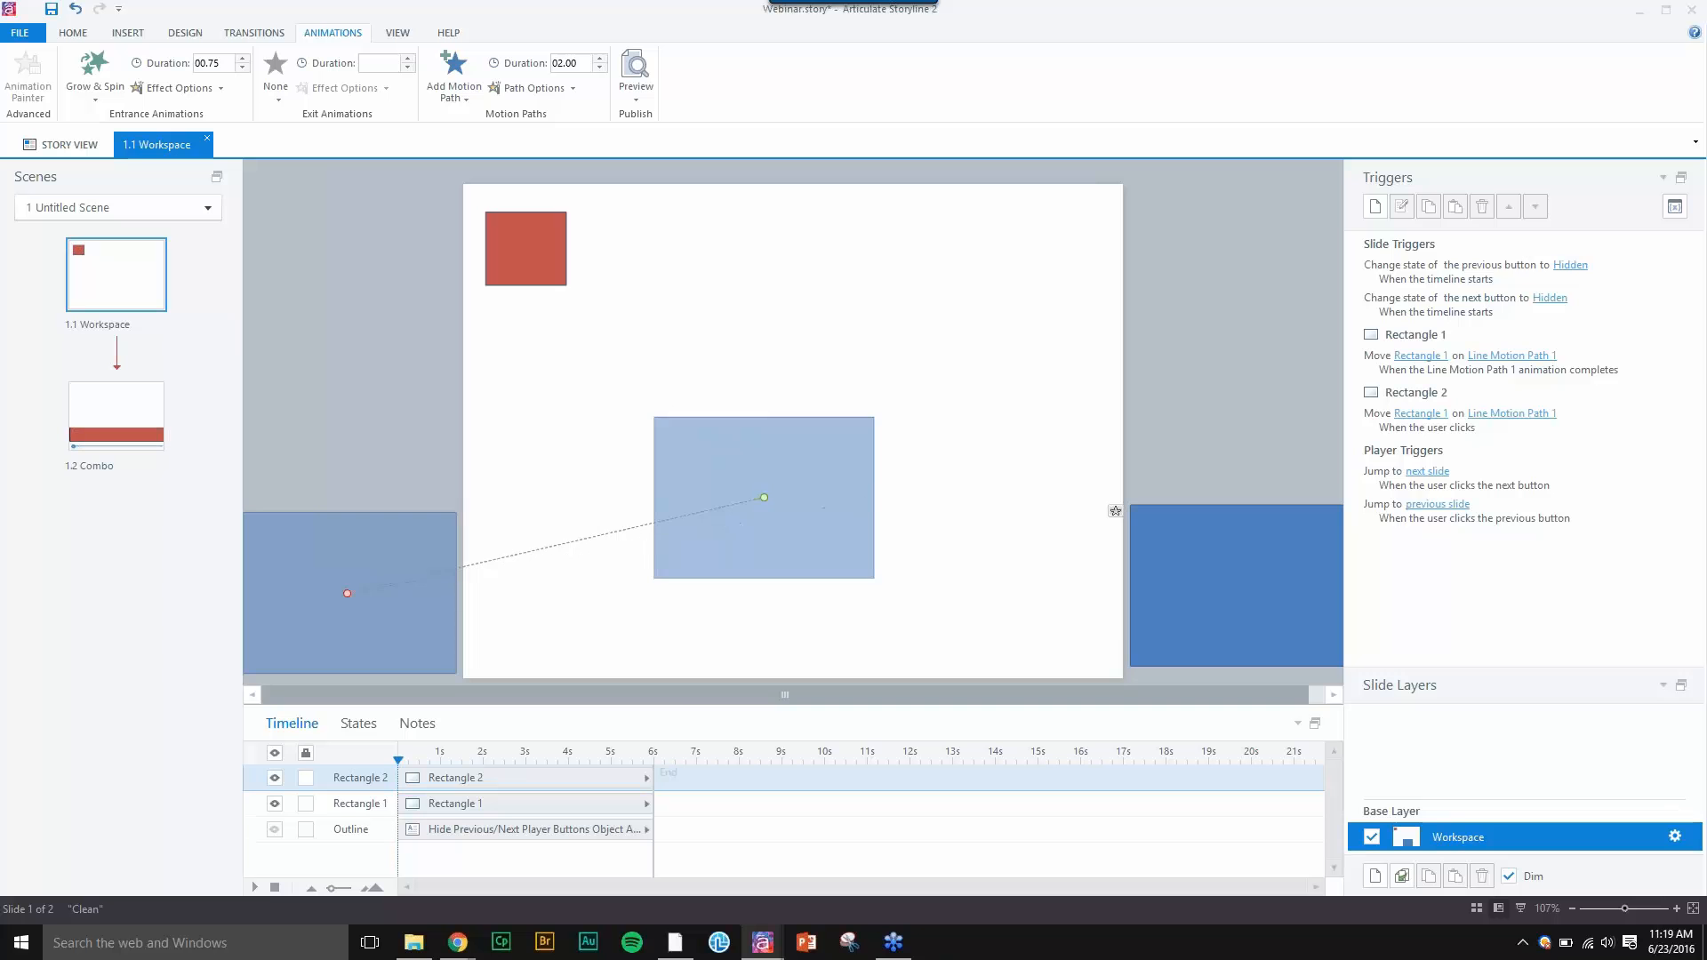
- Try moving the blue rectangle onto the slide, view its path relative to it, and undo the move
{"action": "left_click", "coordinate": [1203, 579]}
{"action": "left_click_drag", "start_coordinate": [945, 487], "coordinate": [799, 454]}
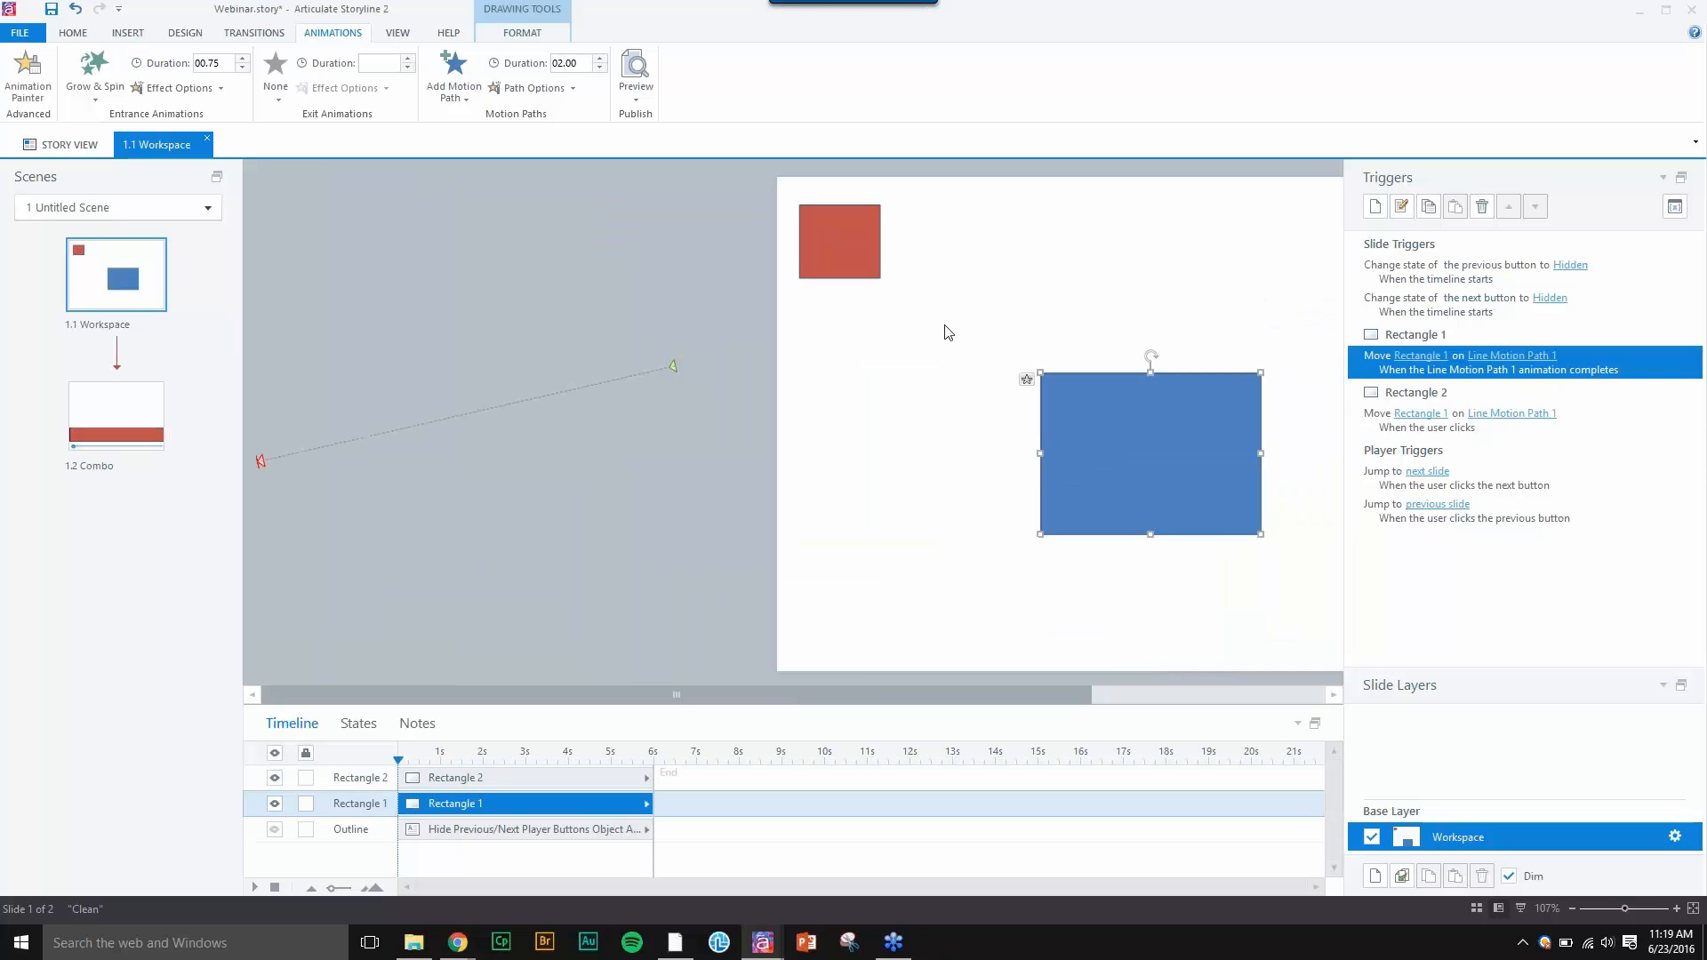
{"action": "left_click_drag", "start_coordinate": [860, 694], "coordinate": [1080, 690]}
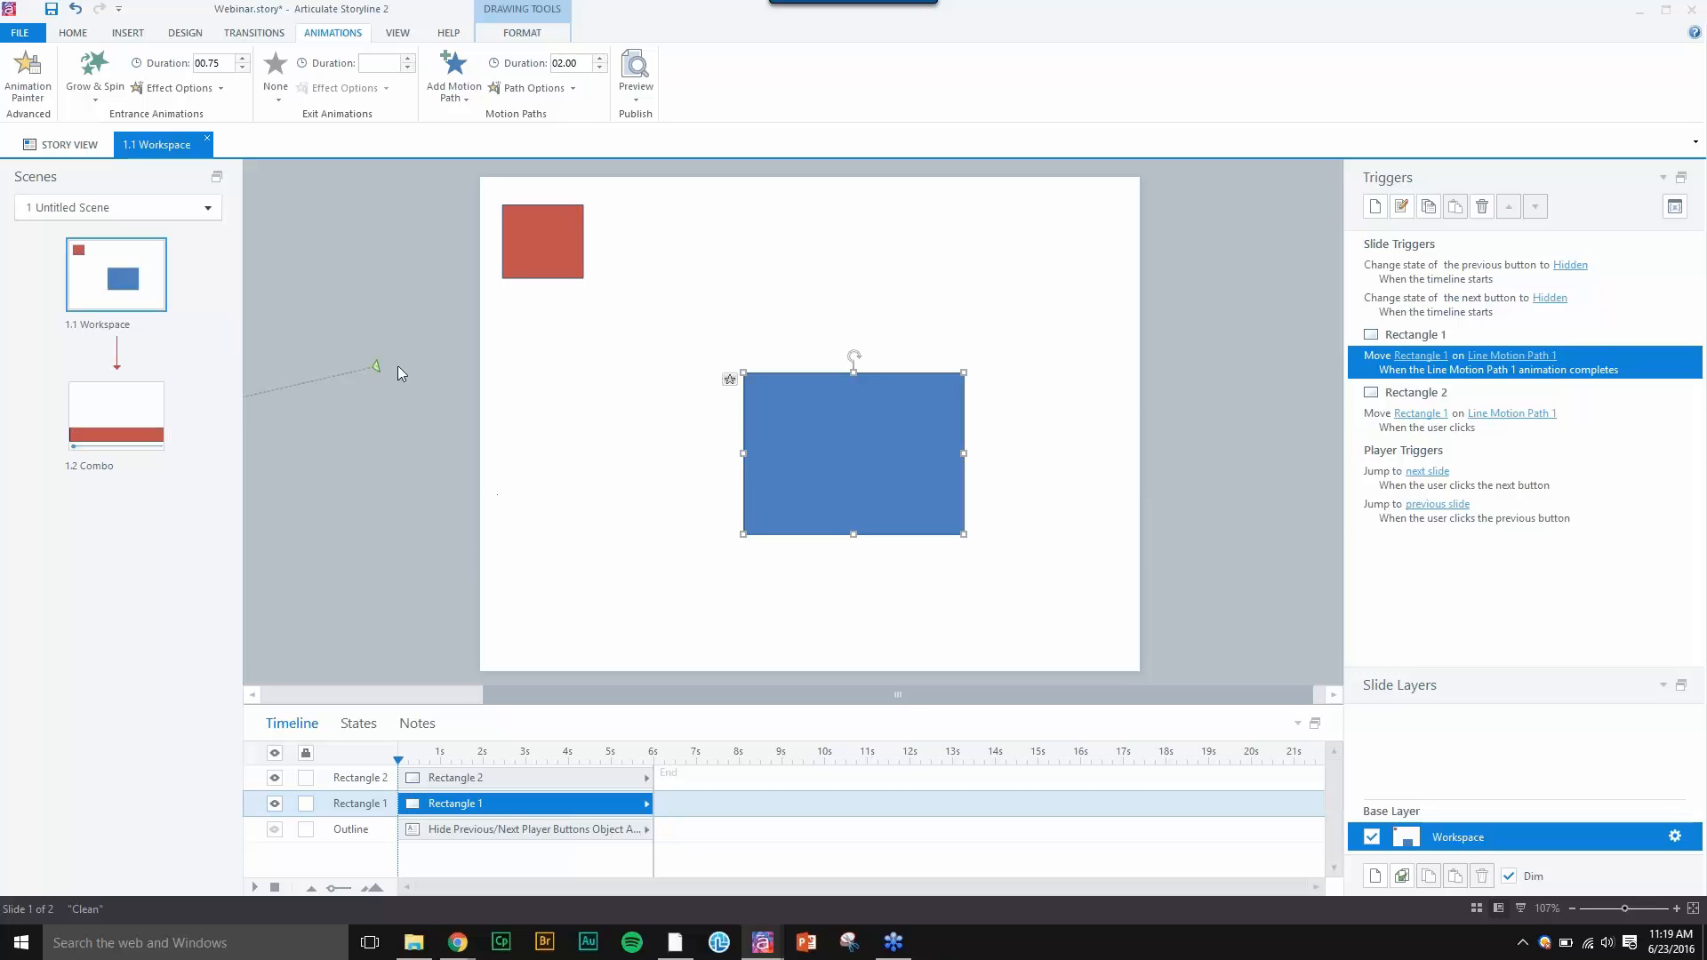
{"action": "key", "text": "ctrl+z"}
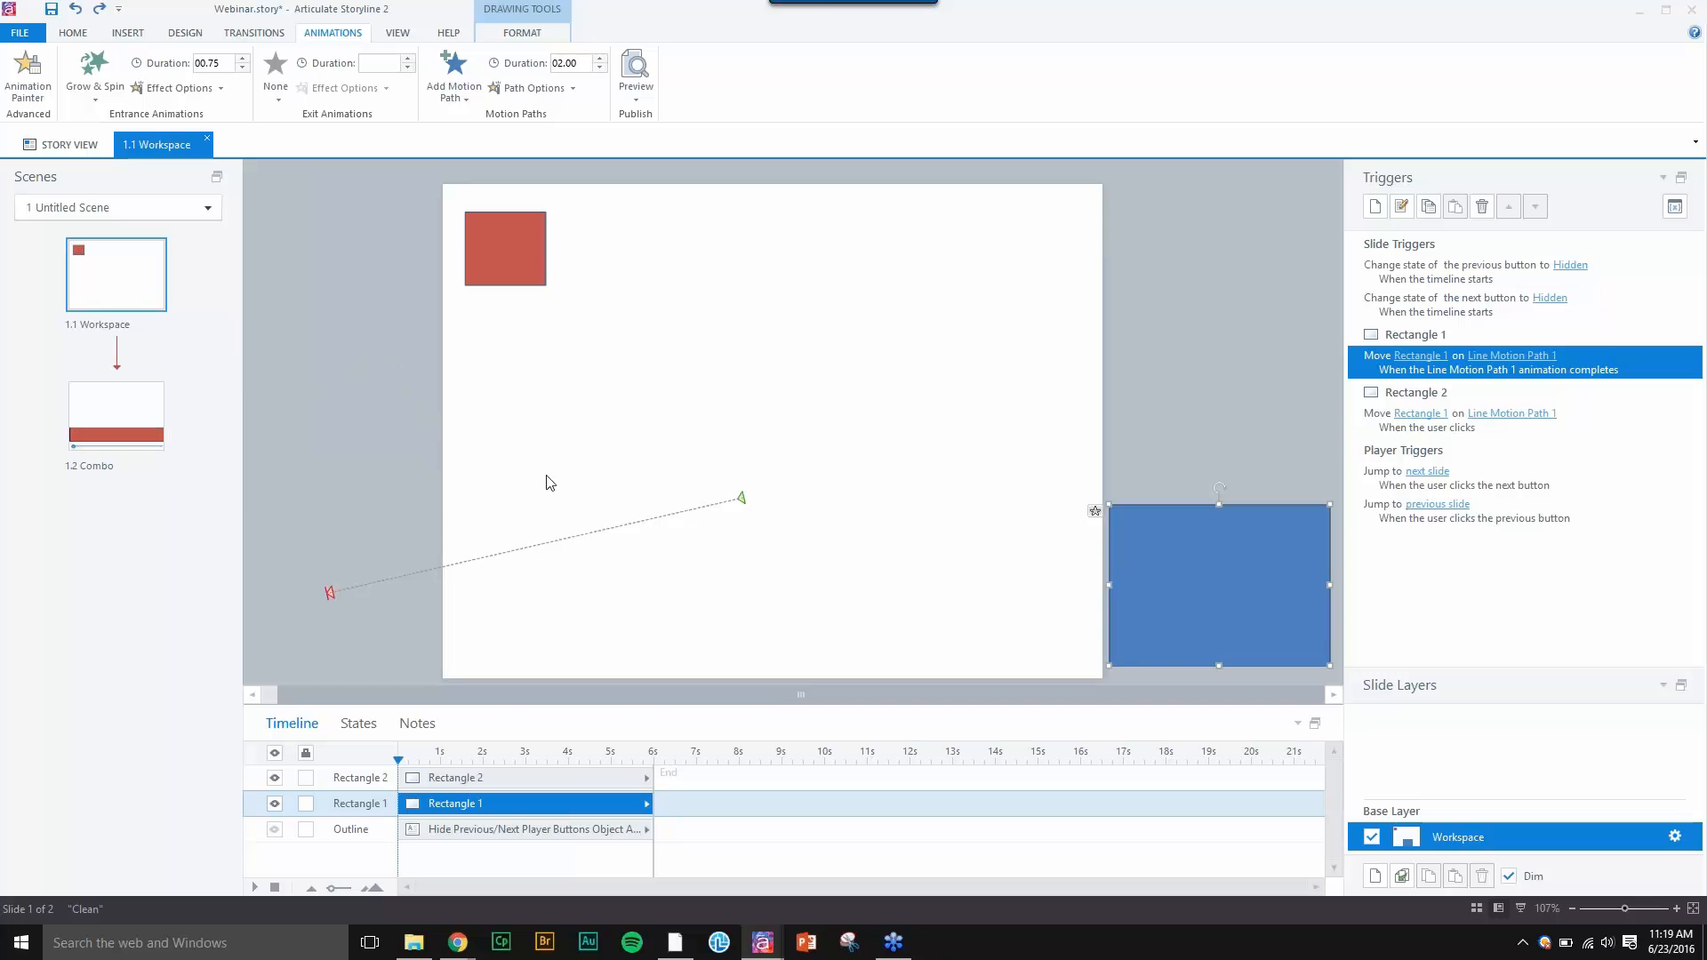
- Return the line path's start point to the centre of the blue rectangle beyond the slide's right edge
{"action": "left_click", "coordinate": [745, 501]}
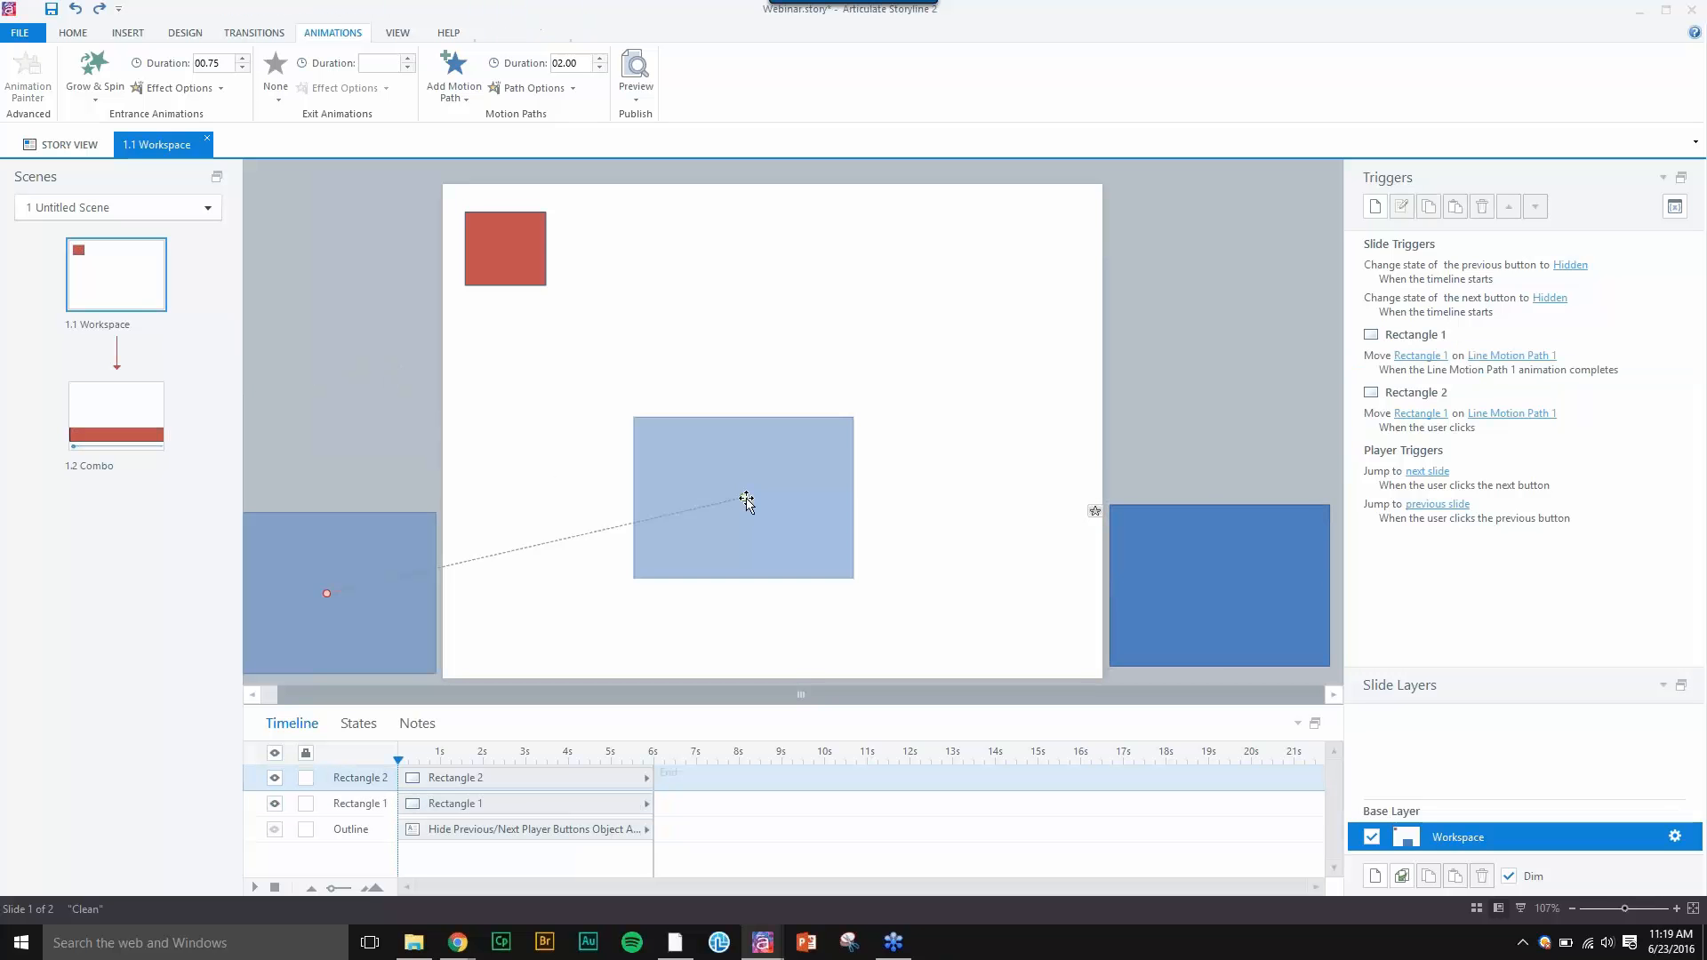
{"action": "left_click_drag", "start_coordinate": [746, 500], "coordinate": [1220, 585]}
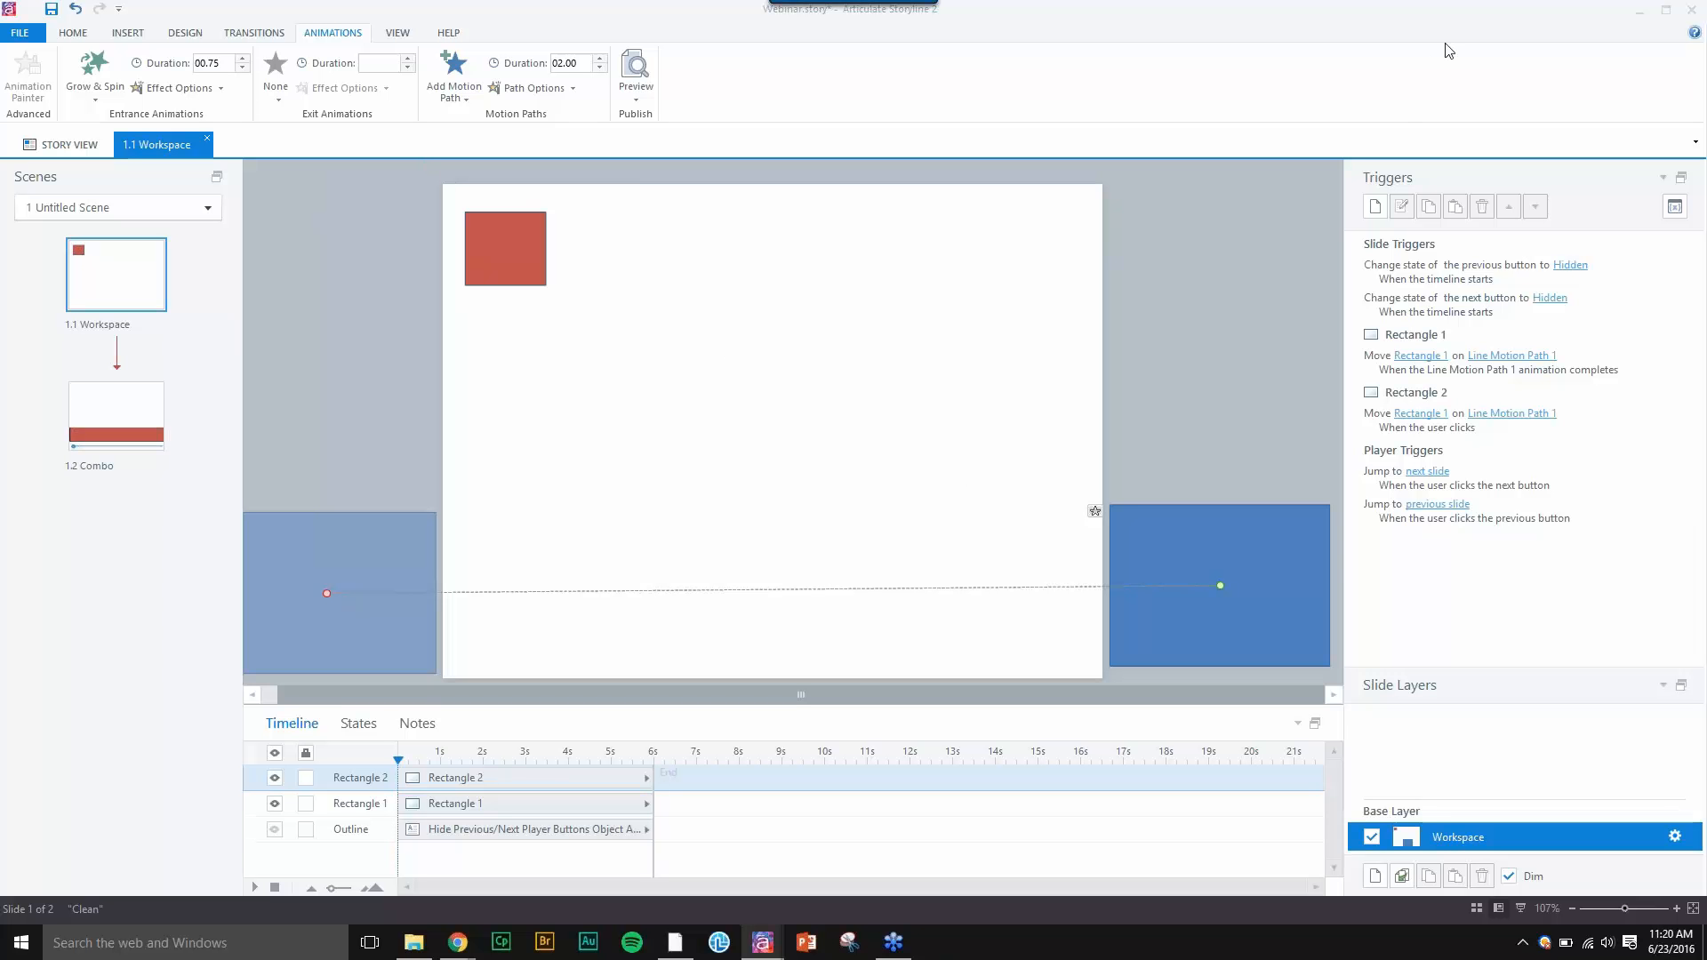
{"action": "left_click", "coordinate": [1219, 403]}
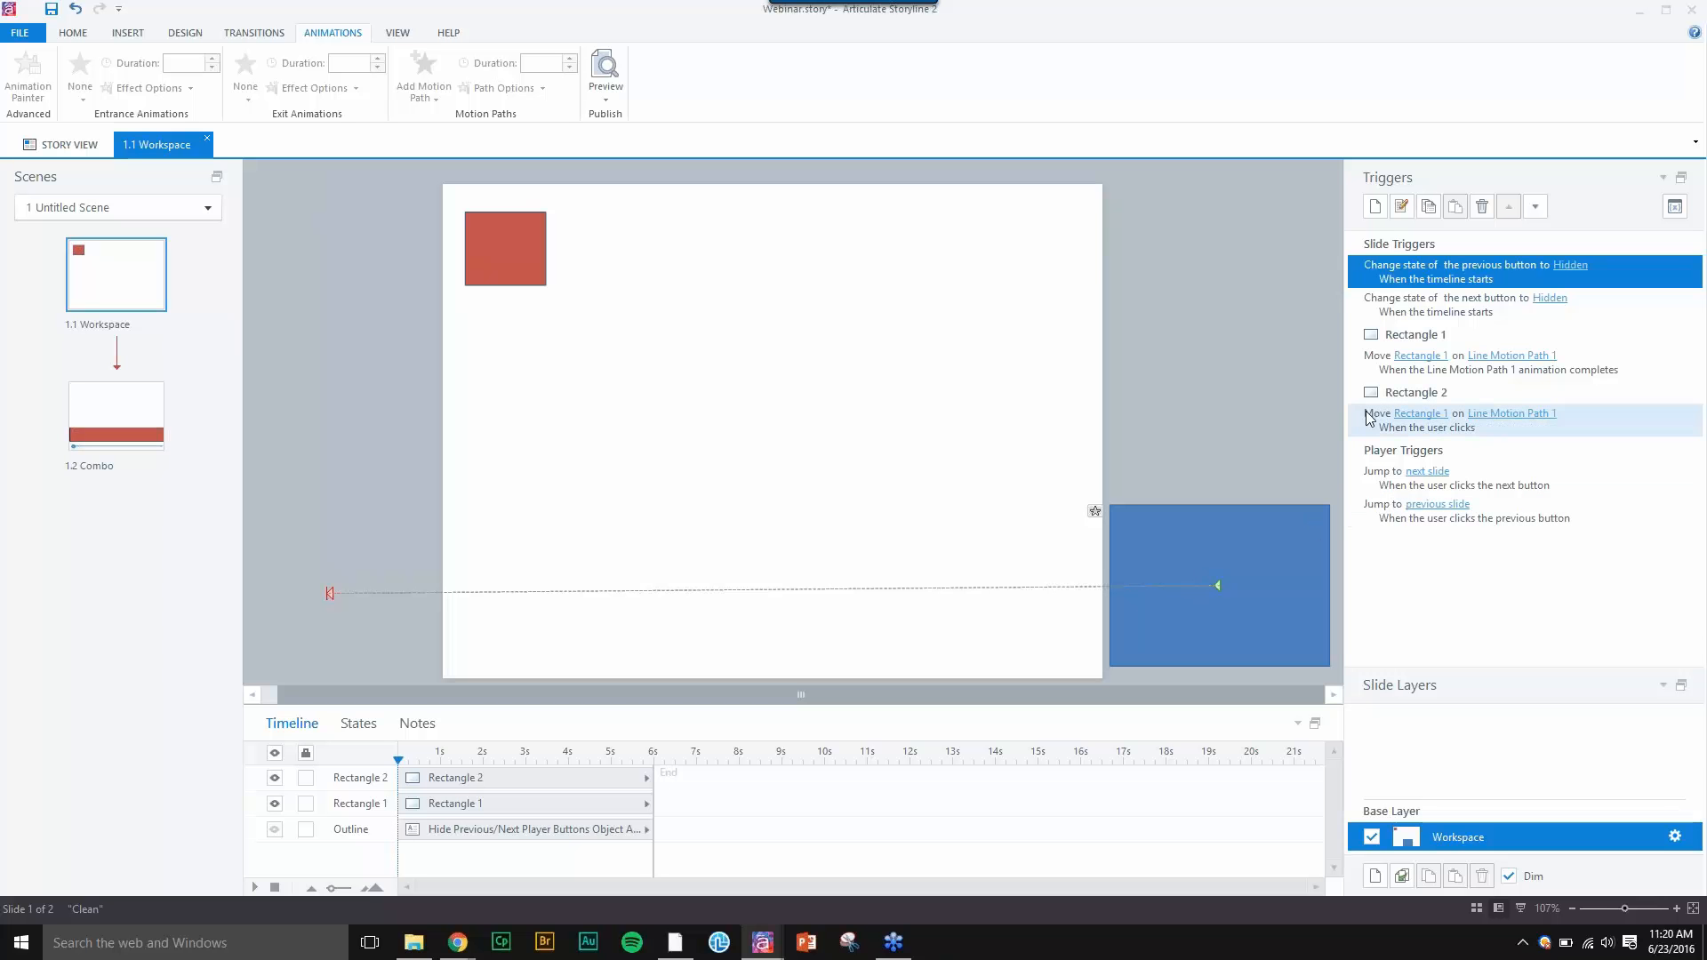
- Review Rectangle 1's move trigger, and try setting Rectangle 2's move trigger to run when the timeline reaches 2 seconds
{"action": "double_click", "coordinate": [1367, 364]}
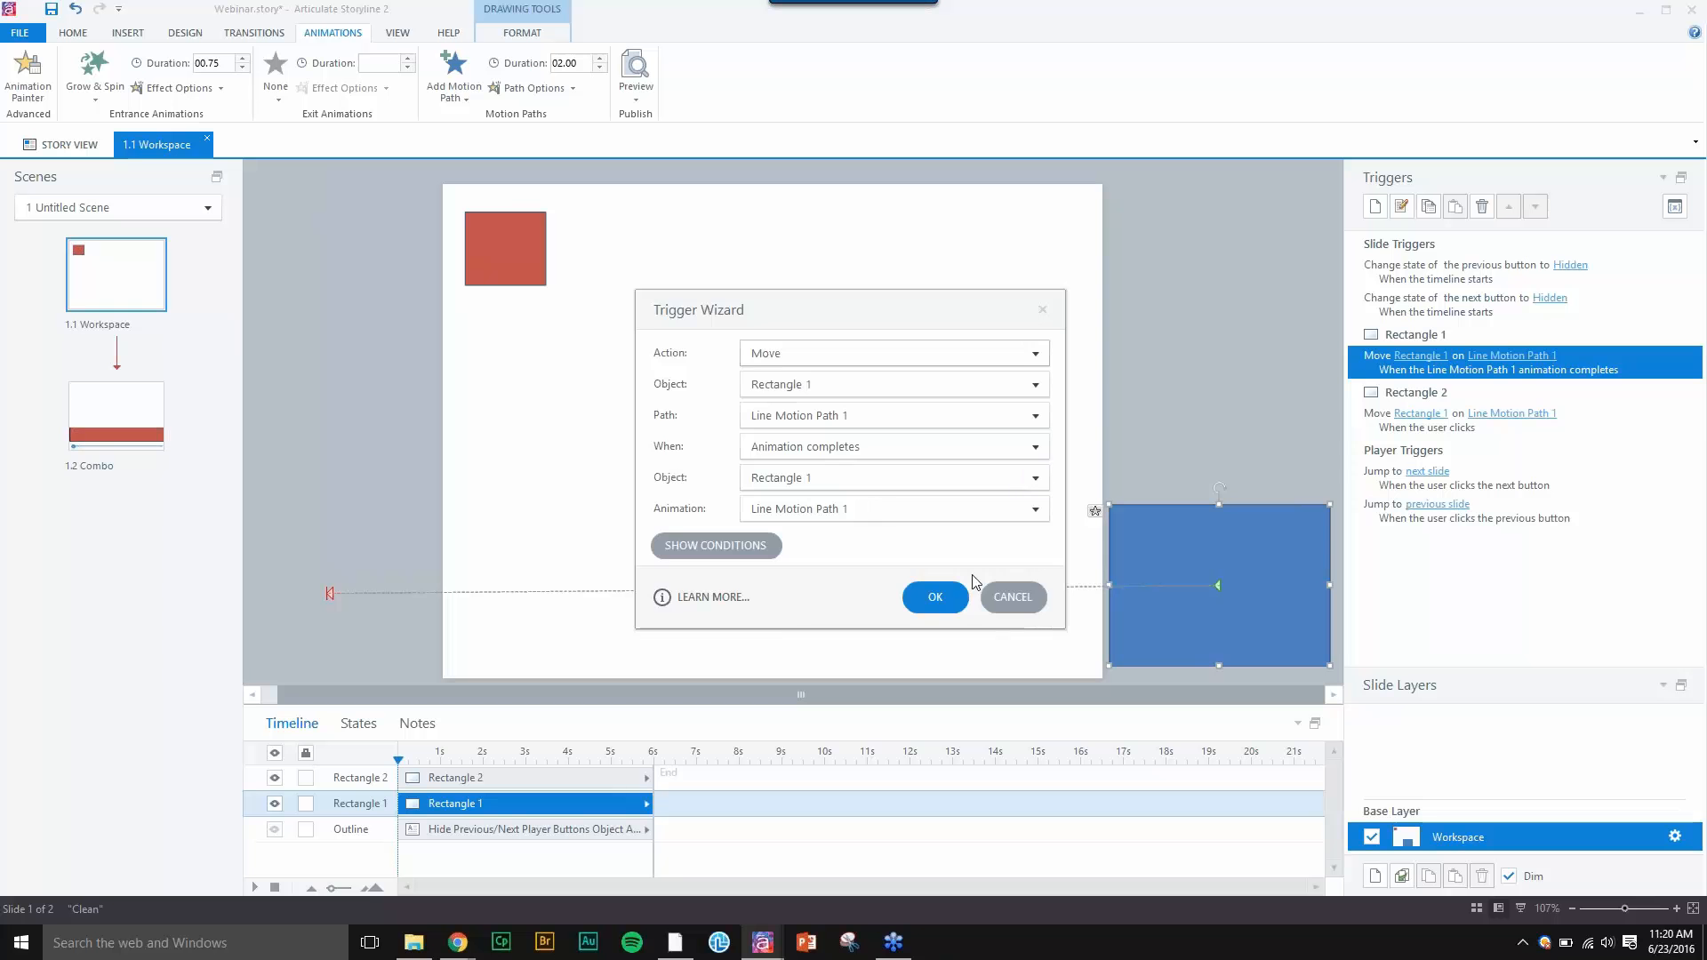
{"action": "left_click", "coordinate": [1014, 597]}
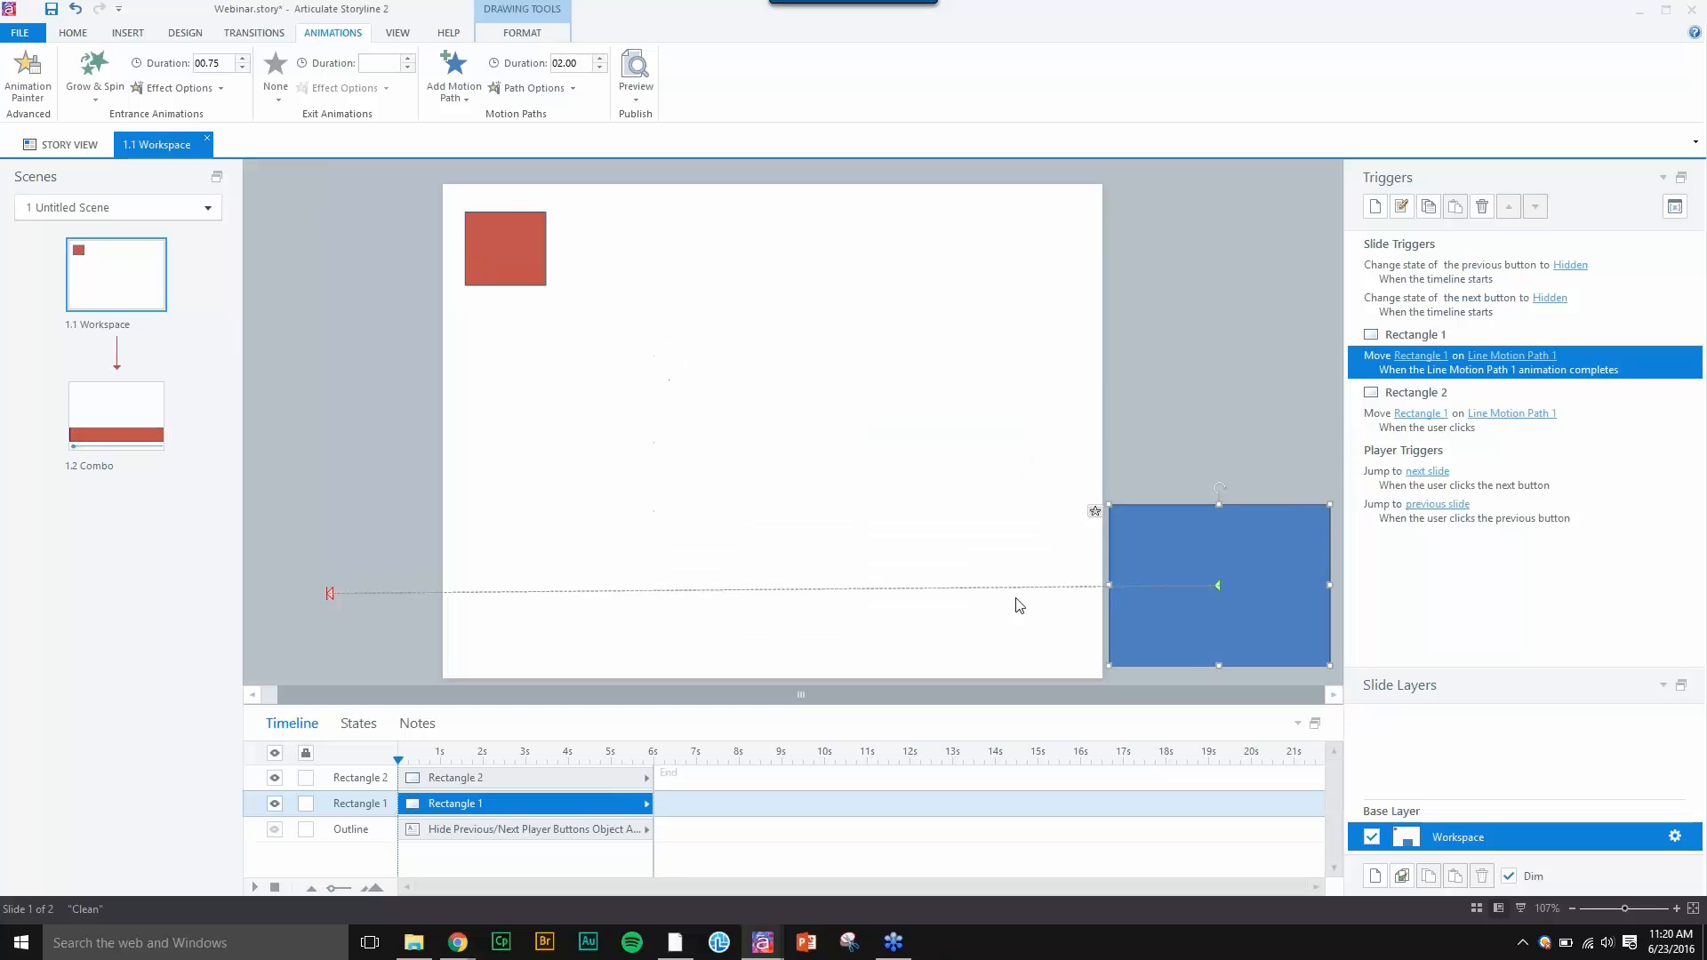
{"action": "double_click", "coordinate": [1376, 427]}
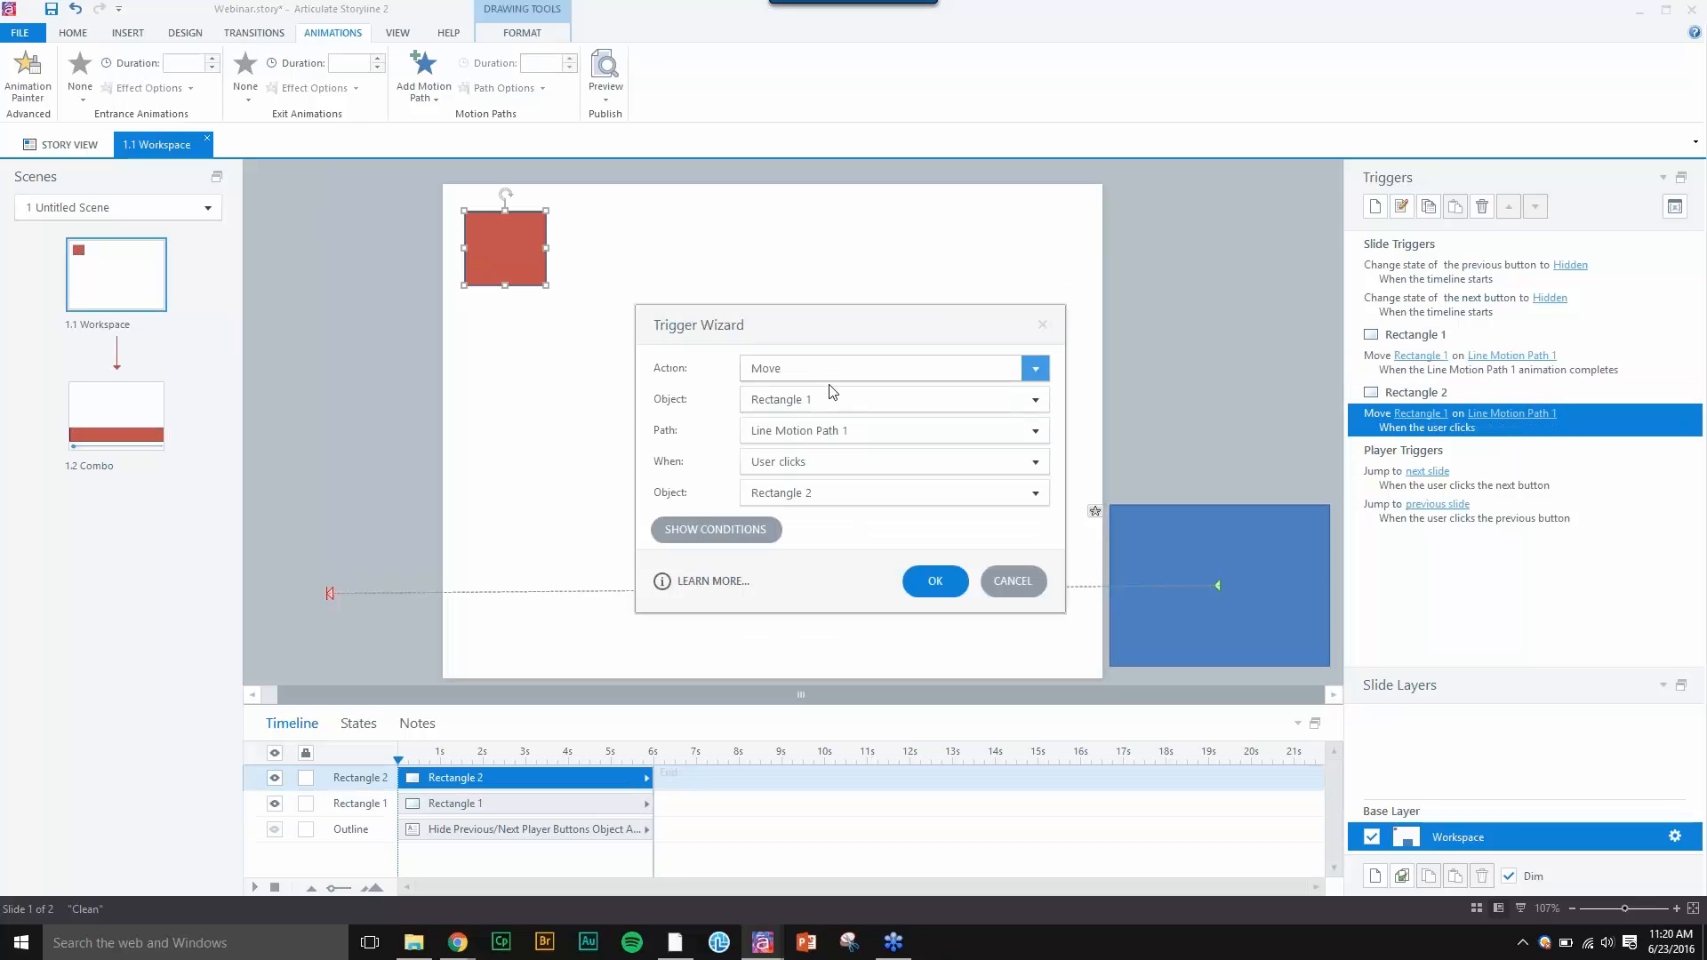
{"action": "left_click", "coordinate": [794, 464]}
{"action": "left_click", "coordinate": [831, 655]}
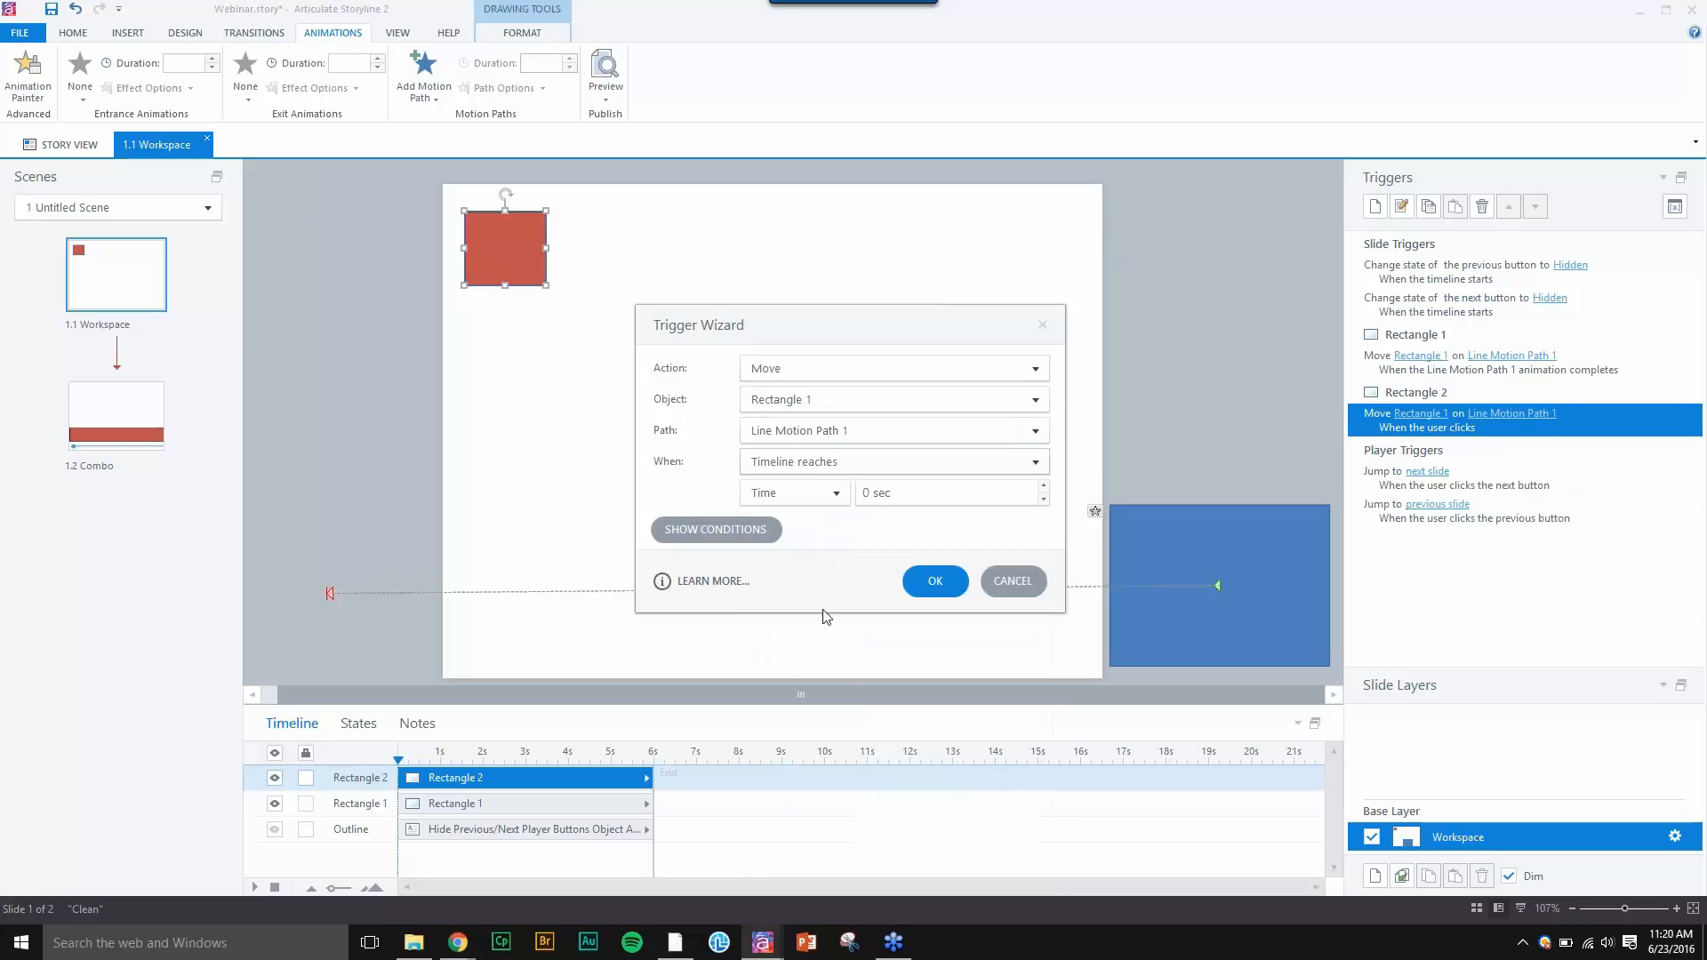
{"action": "left_click", "coordinate": [813, 466]}
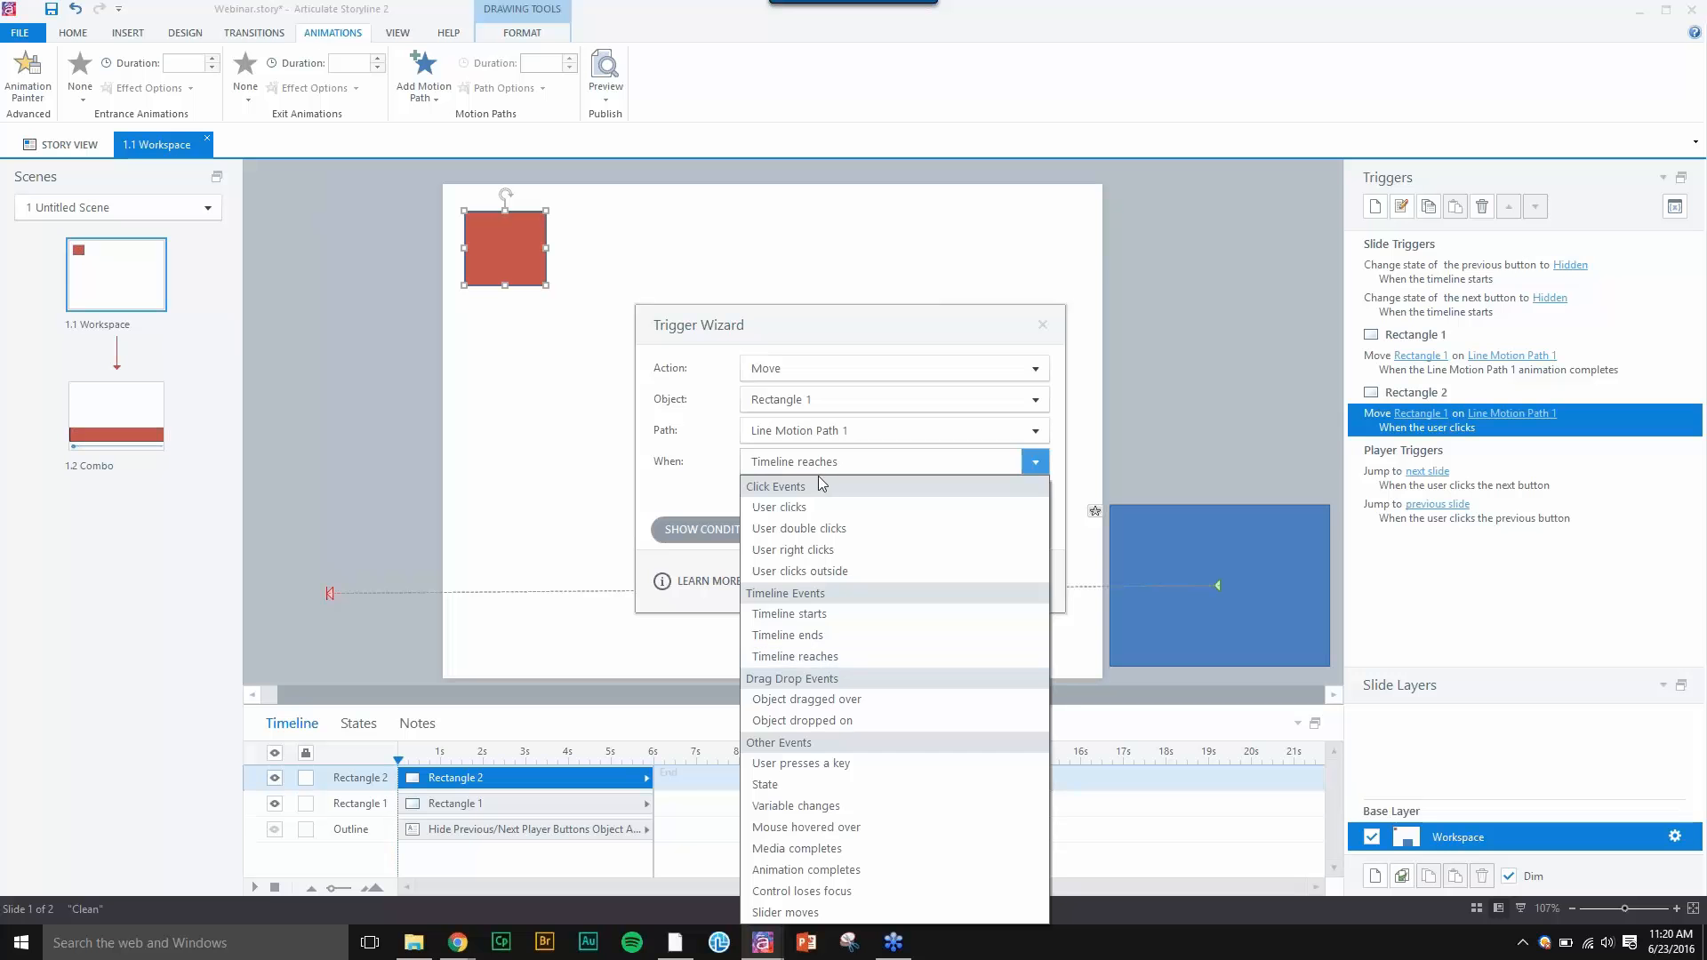
{"action": "left_click", "coordinate": [818, 468]}
{"action": "left_click", "coordinate": [876, 492]}
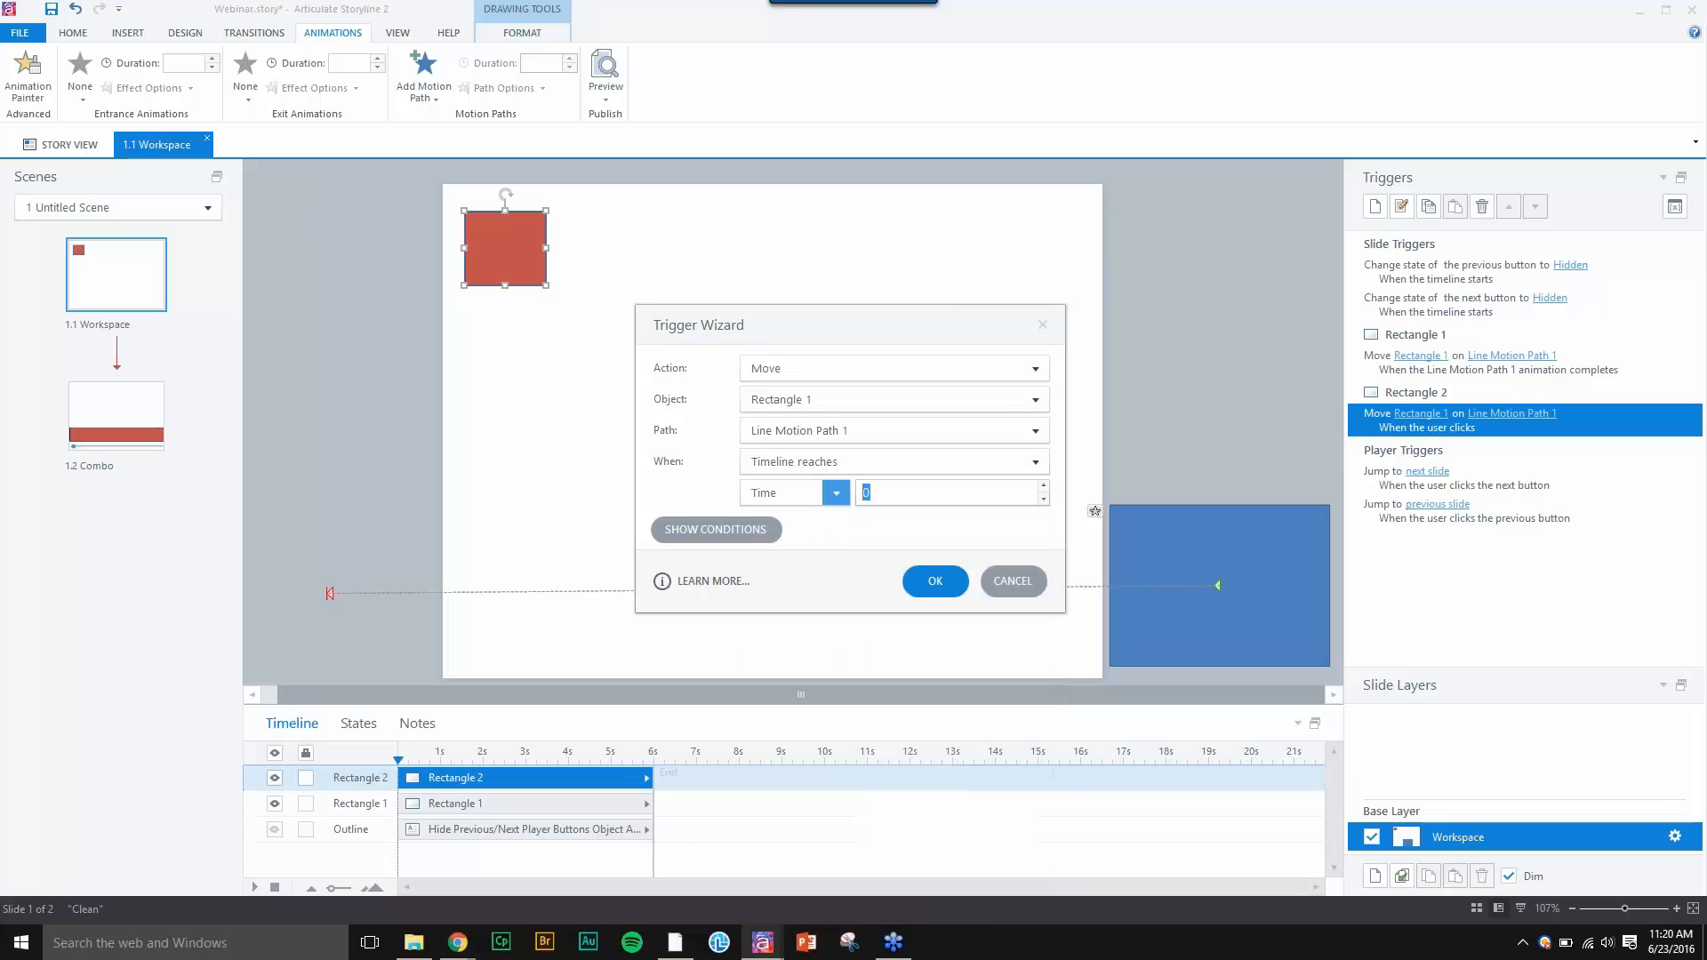
{"action": "type", "text": "2"}
{"action": "left_click", "coordinate": [1001, 582]}
- Try adding a shape condition to Rectangle 1's move trigger requiring Rectangle 1's state to equal Normal
{"action": "left_click", "coordinate": [1467, 363]}
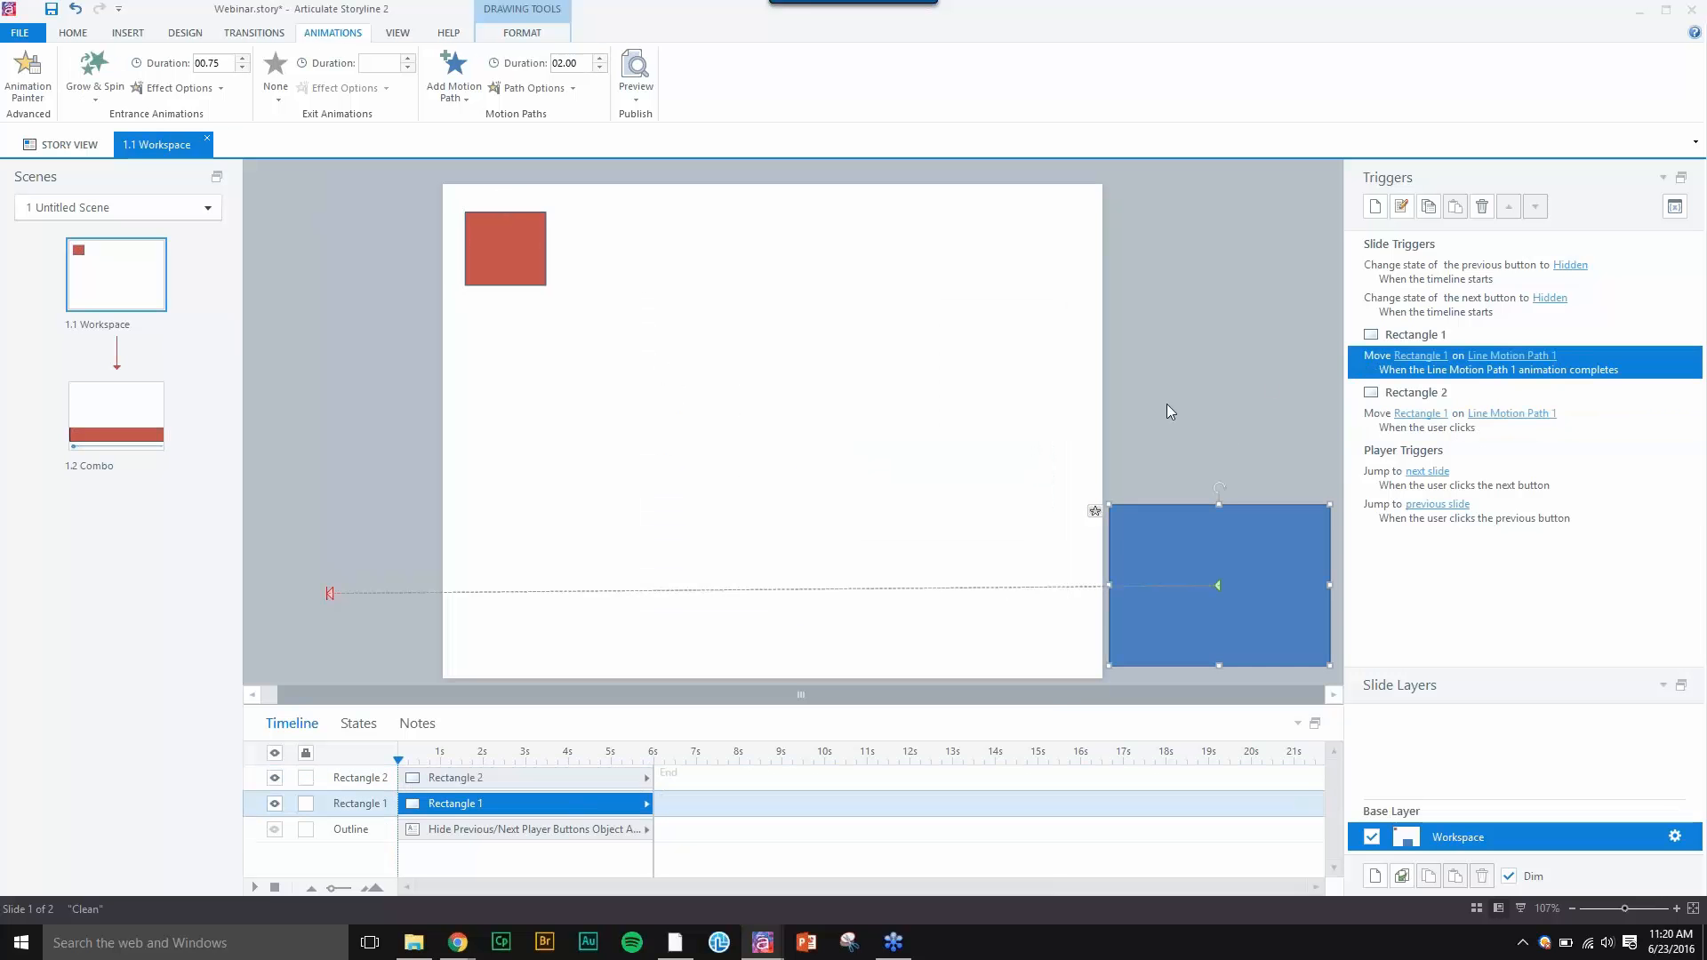
{"action": "double_click", "coordinate": [1359, 370]}
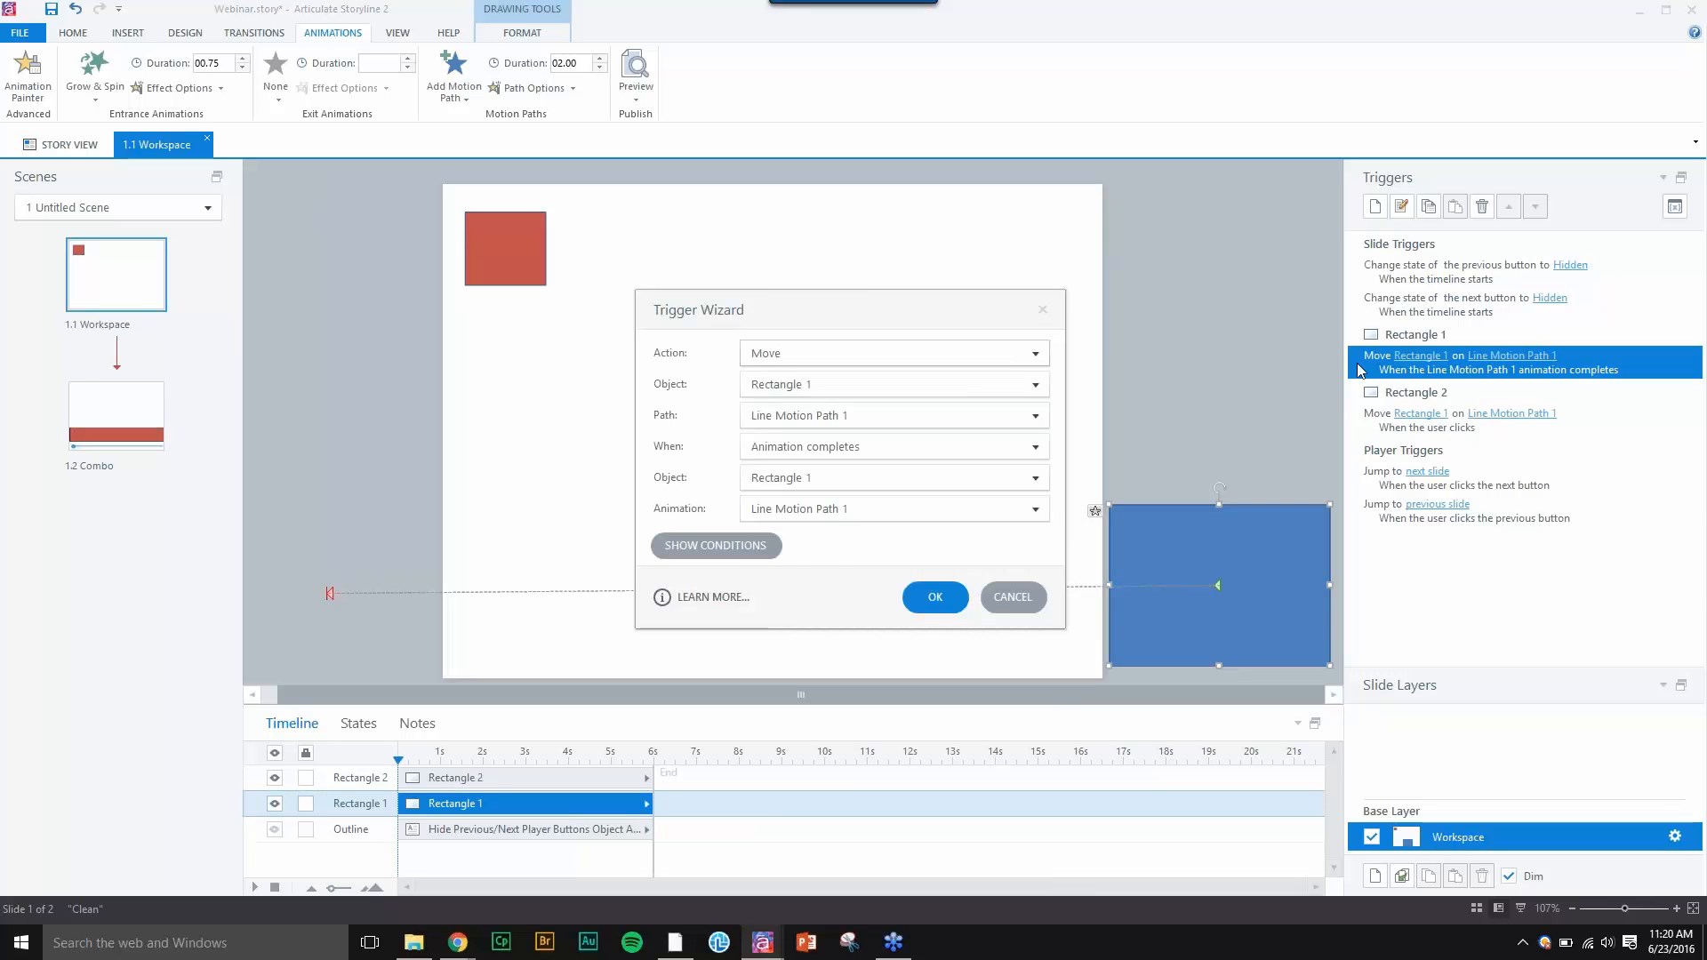
{"action": "left_click", "coordinate": [737, 547]}
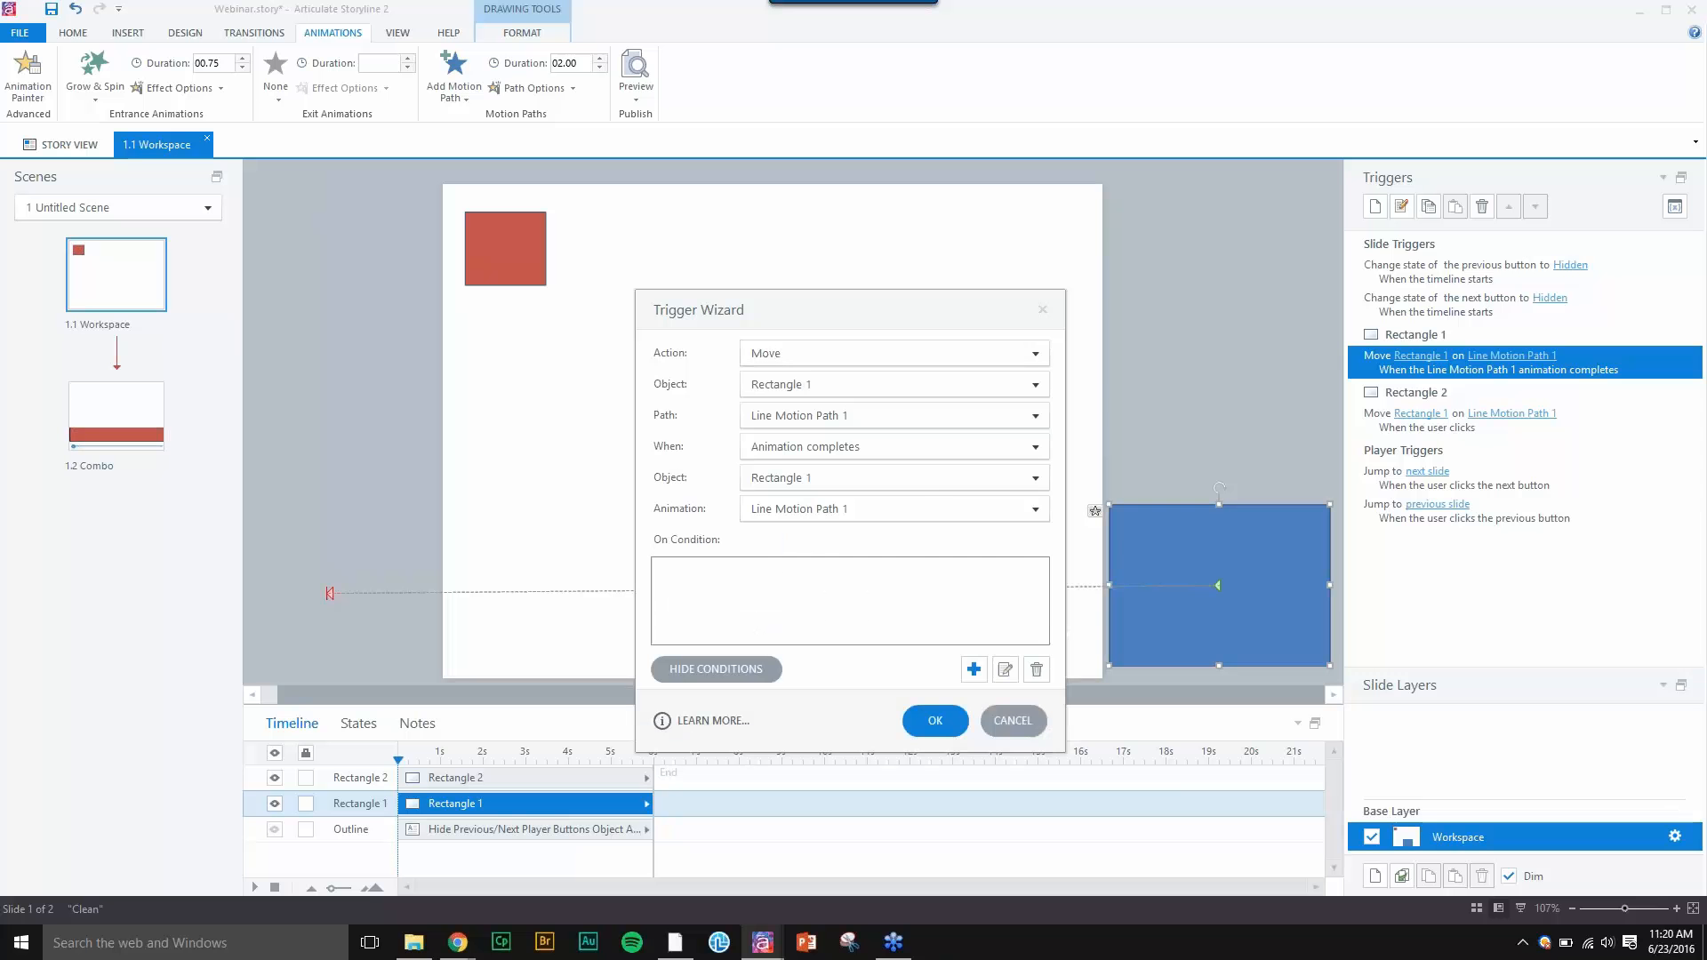
{"action": "left_click", "coordinate": [975, 670]}
{"action": "left_click", "coordinate": [878, 537]}
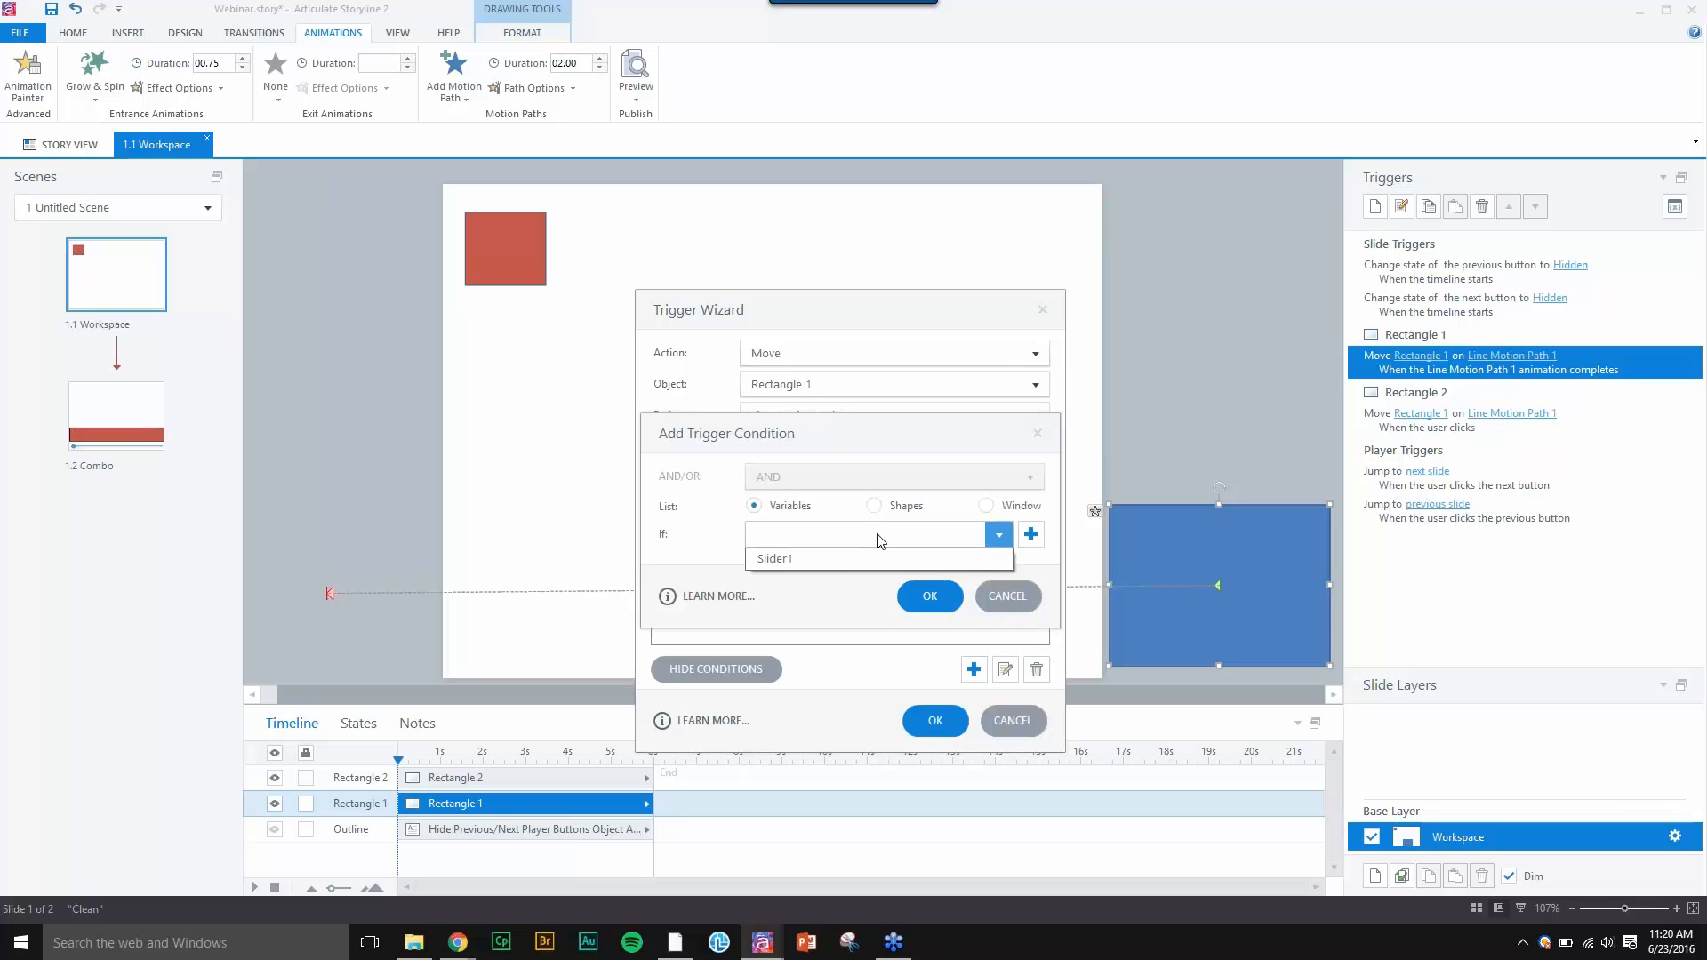
{"action": "left_click", "coordinate": [879, 537]}
{"action": "left_click", "coordinate": [874, 505]}
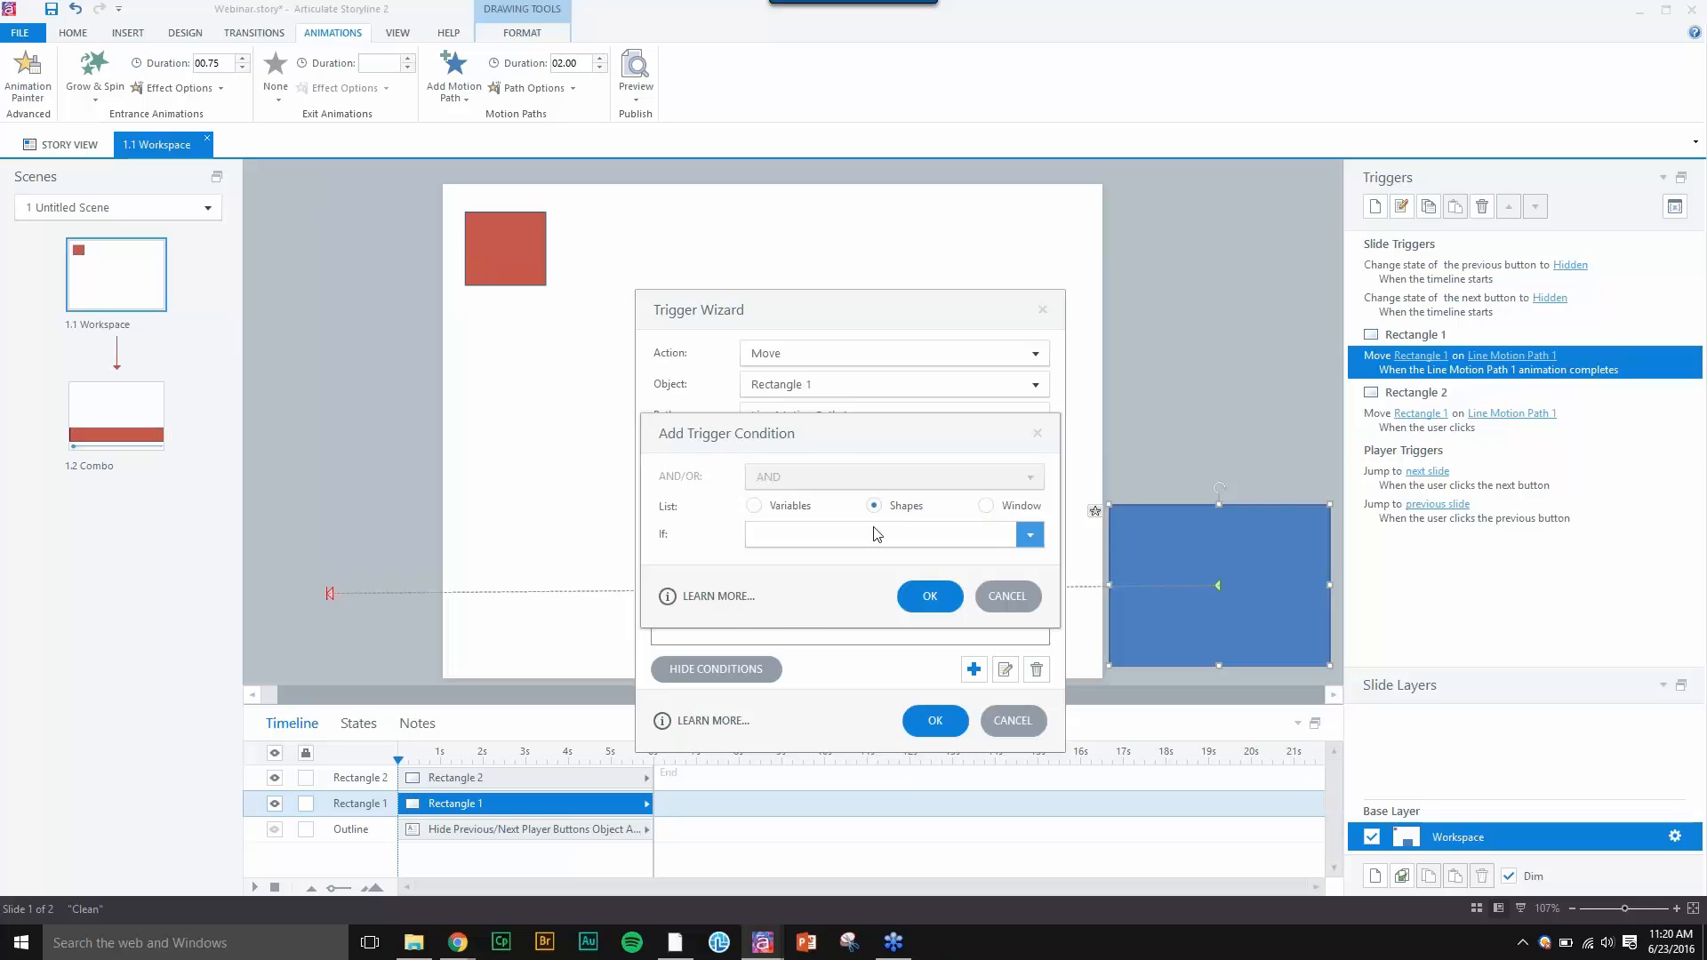
{"action": "left_click", "coordinate": [877, 534]}
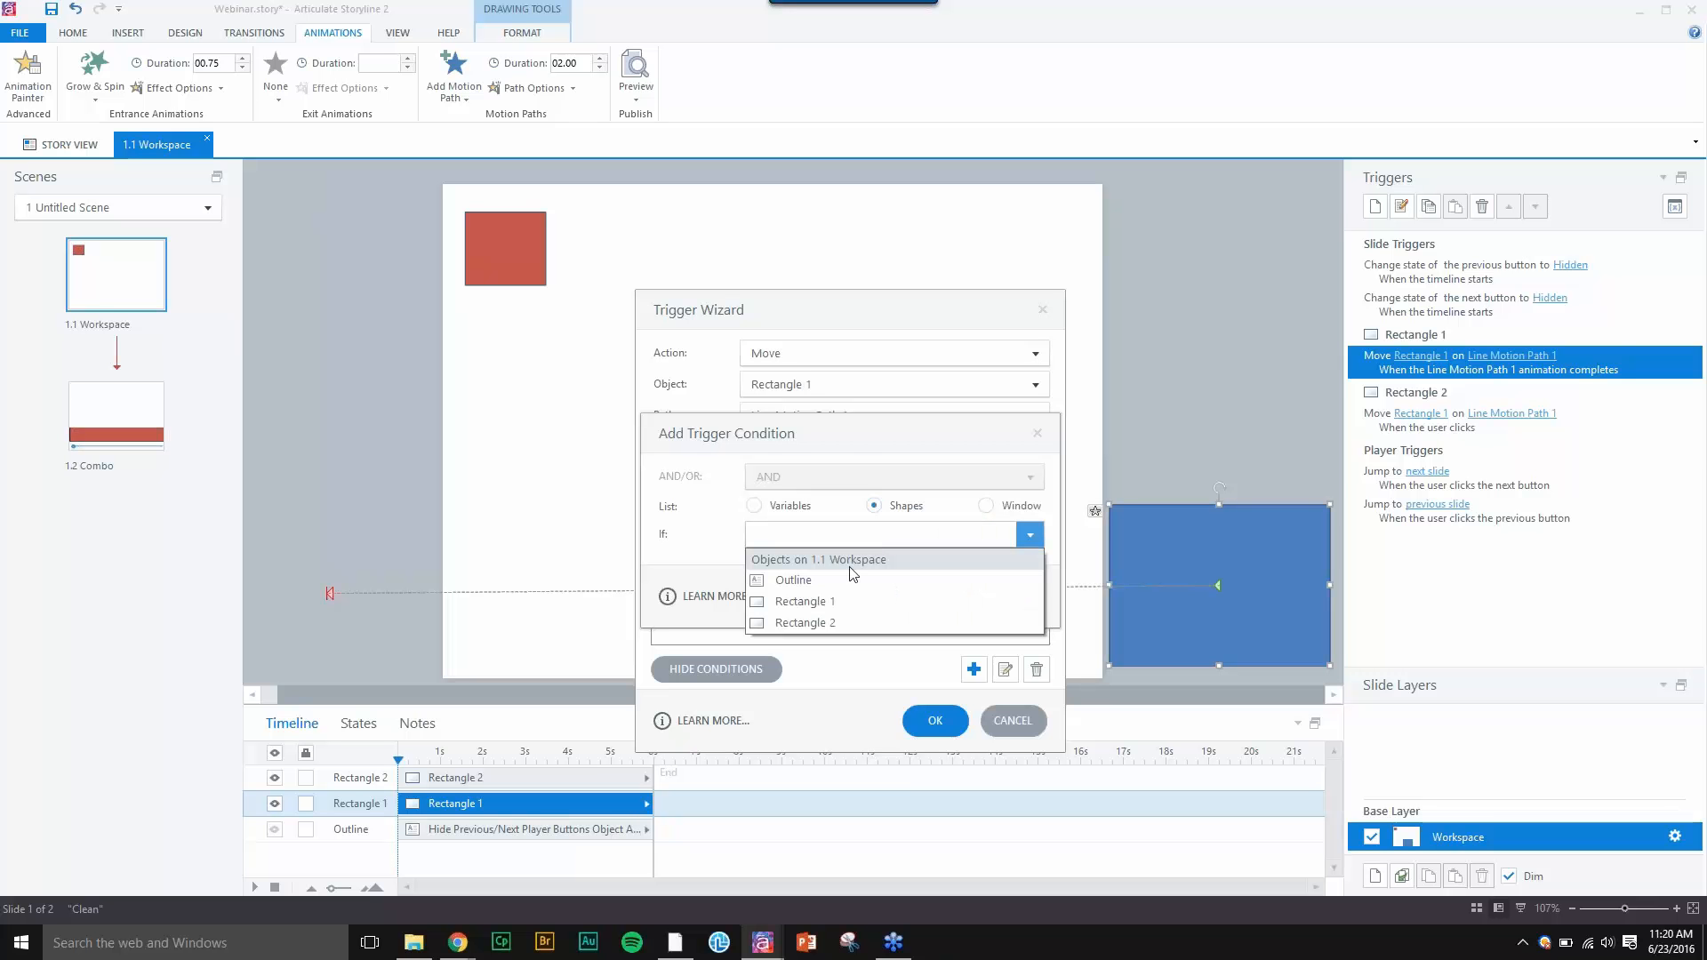
{"action": "left_click", "coordinate": [829, 601]}
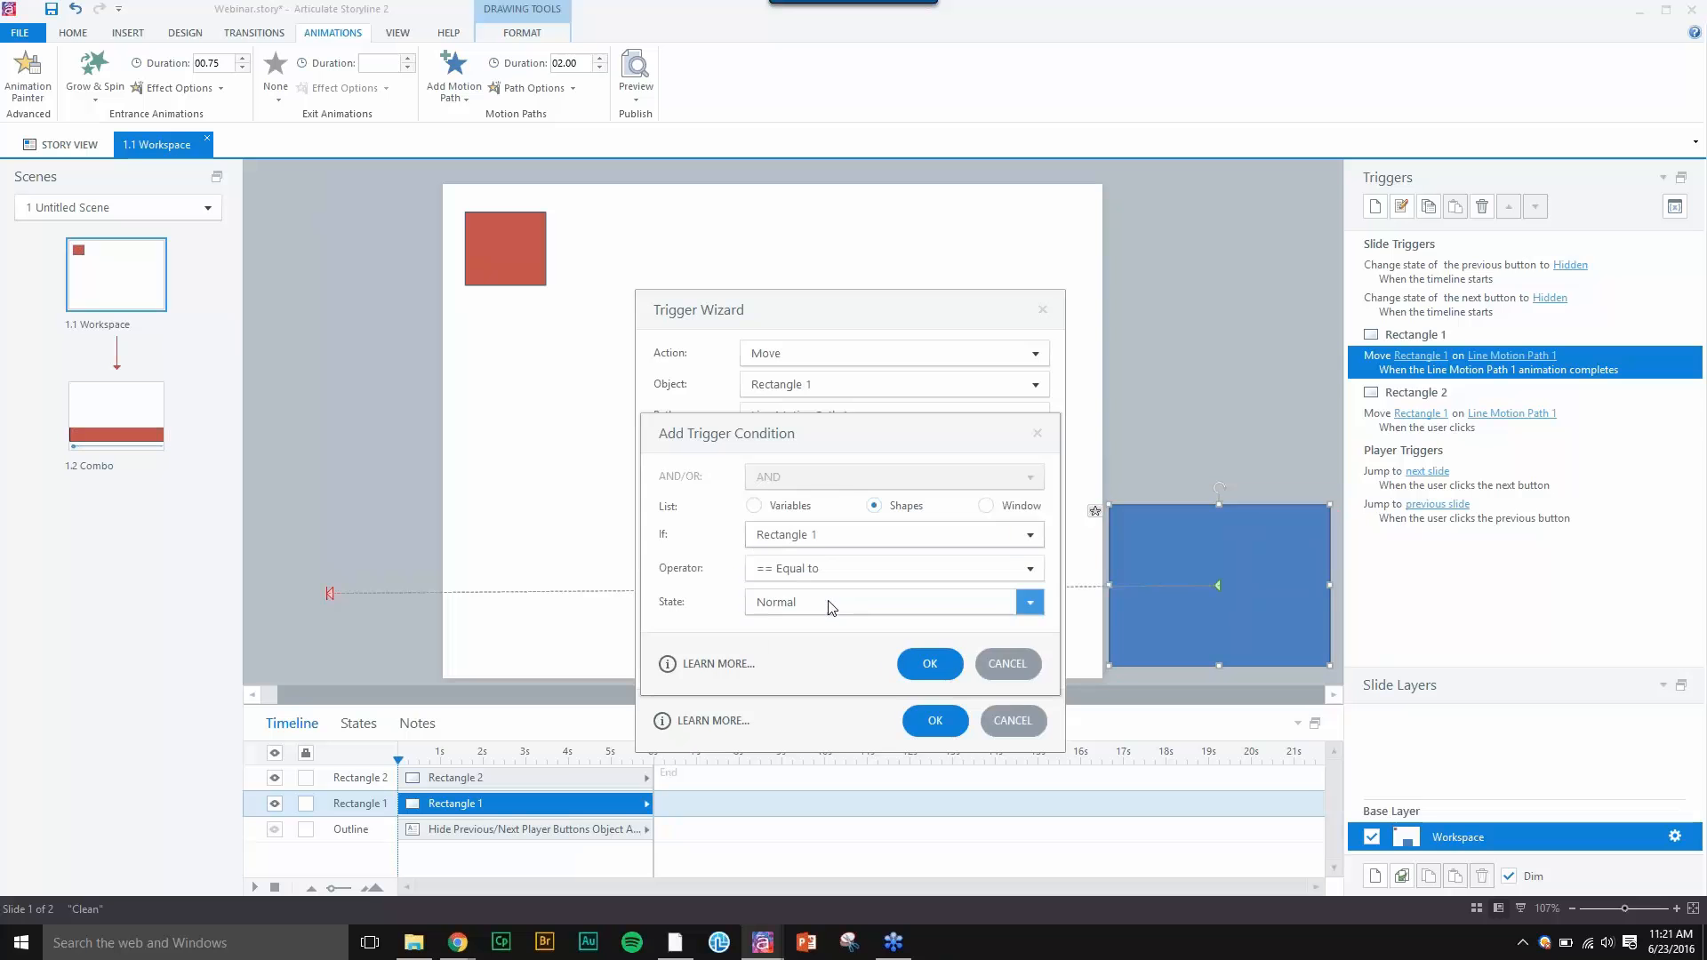
{"action": "left_click", "coordinate": [992, 673]}
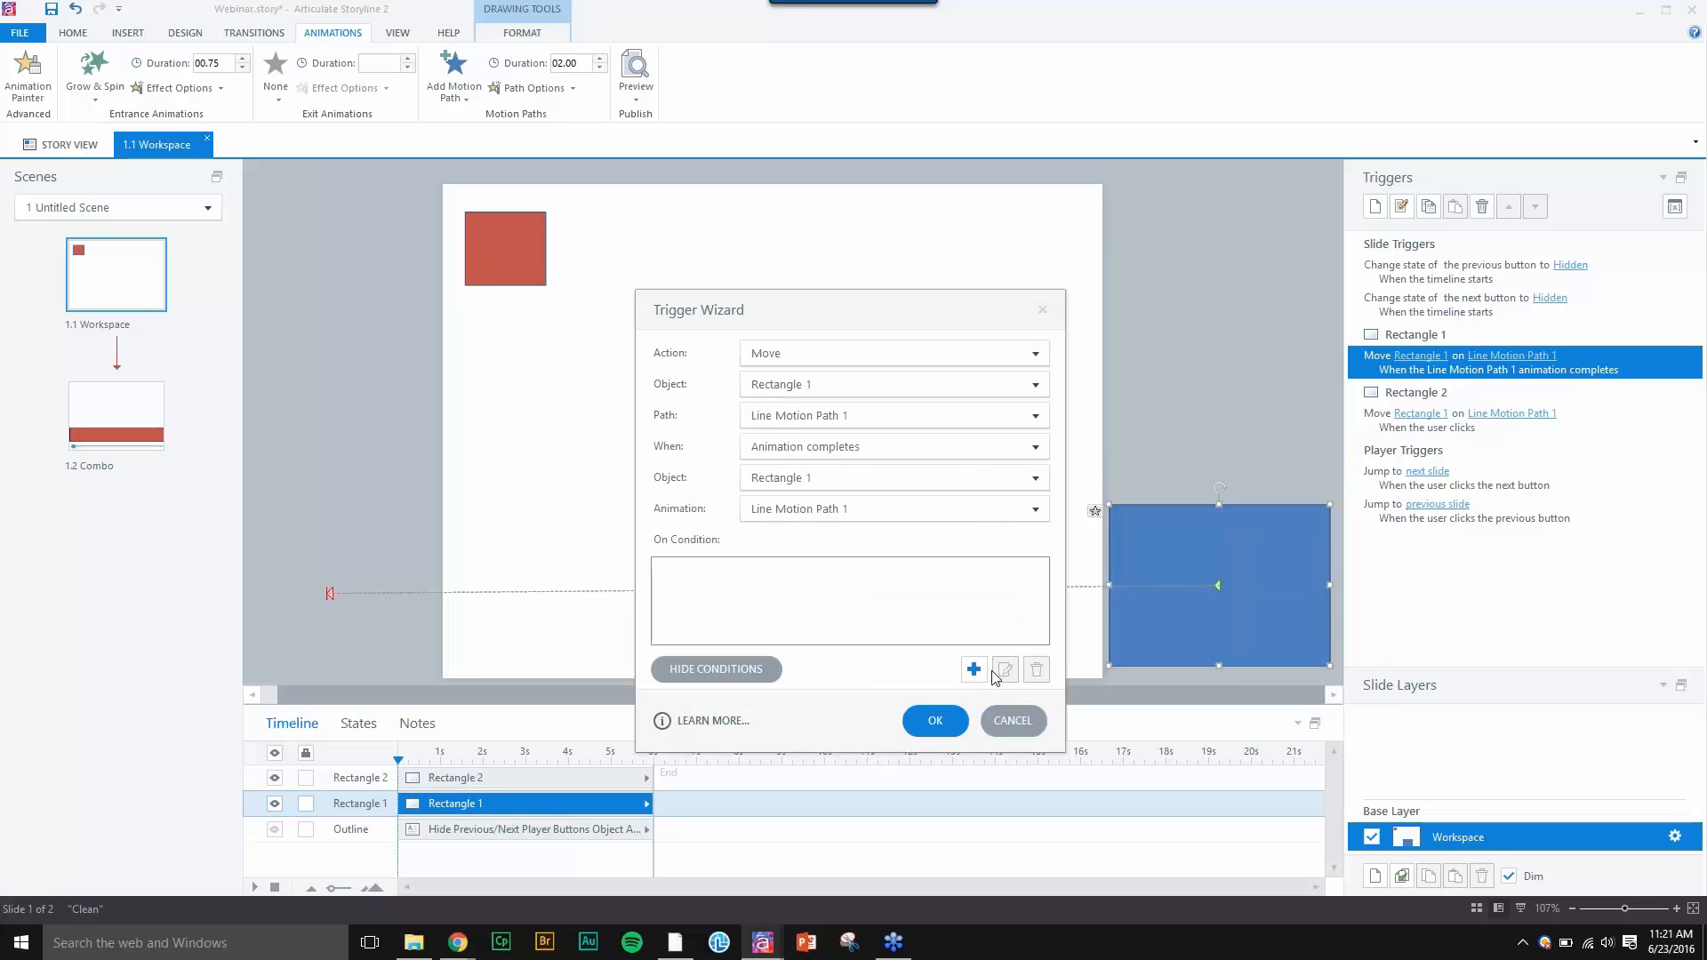
{"action": "left_click", "coordinate": [1011, 720]}
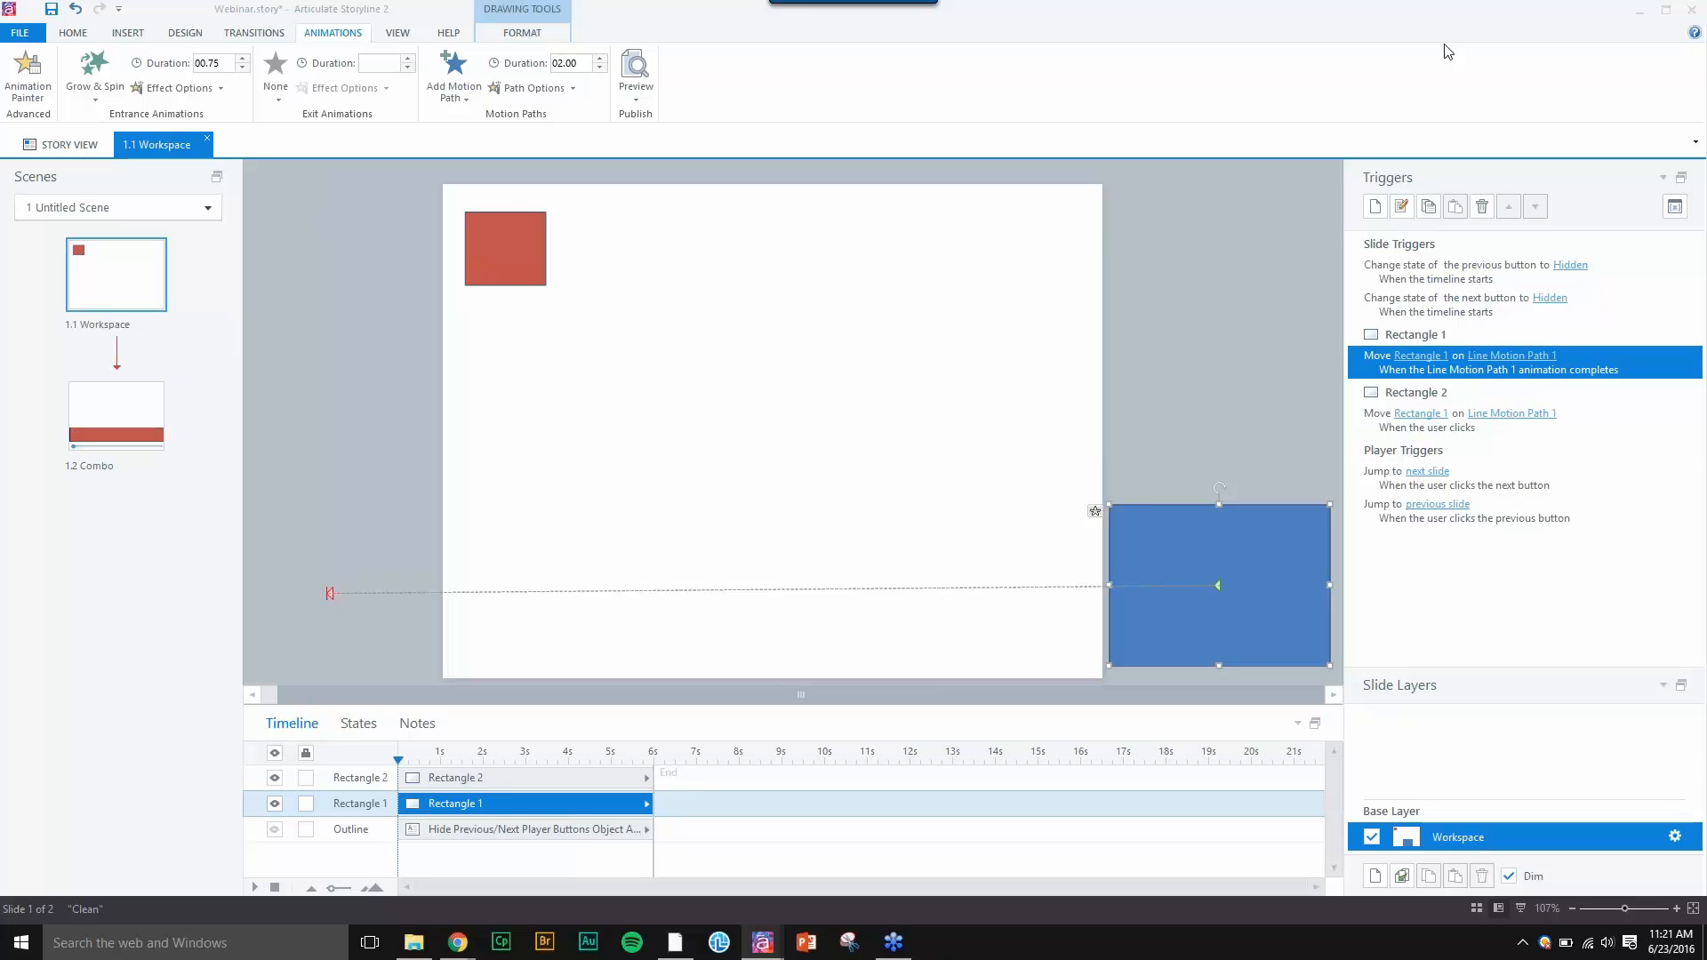
- Move the red square past the slide's right edge above the blue rectangle, and show the Outline text box
{"action": "left_click", "coordinate": [507, 240]}
{"action": "left_click_drag", "start_coordinate": [504, 249], "coordinate": [1156, 423]}
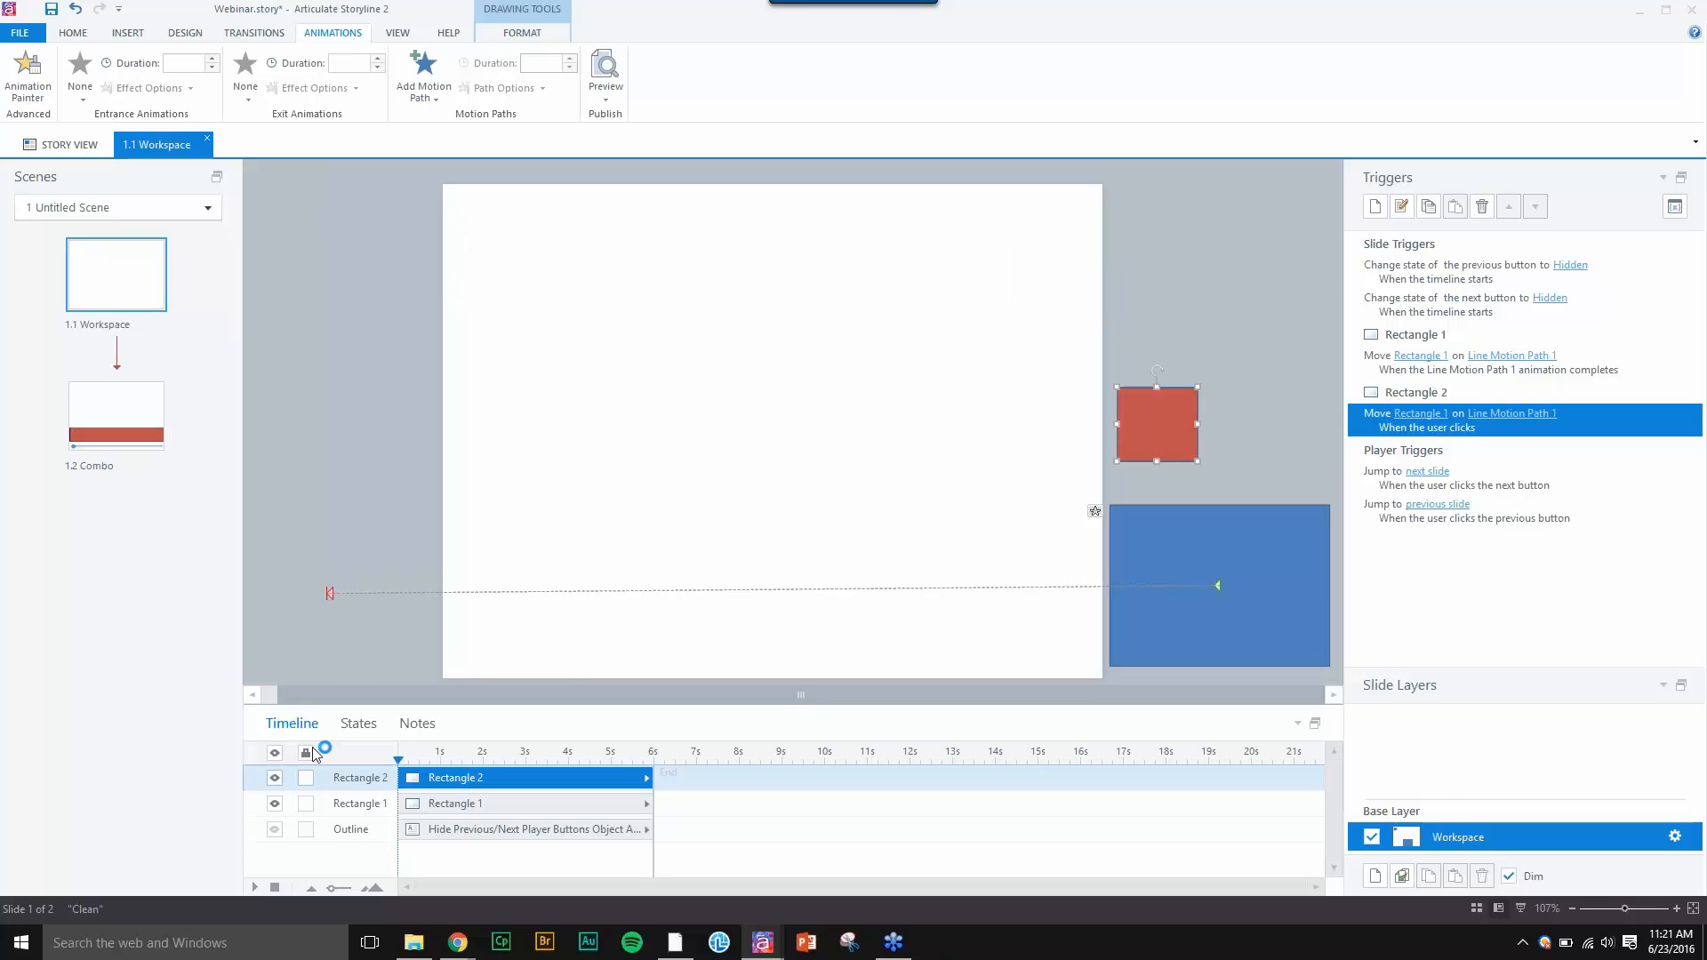
{"action": "left_click", "coordinate": [274, 830]}
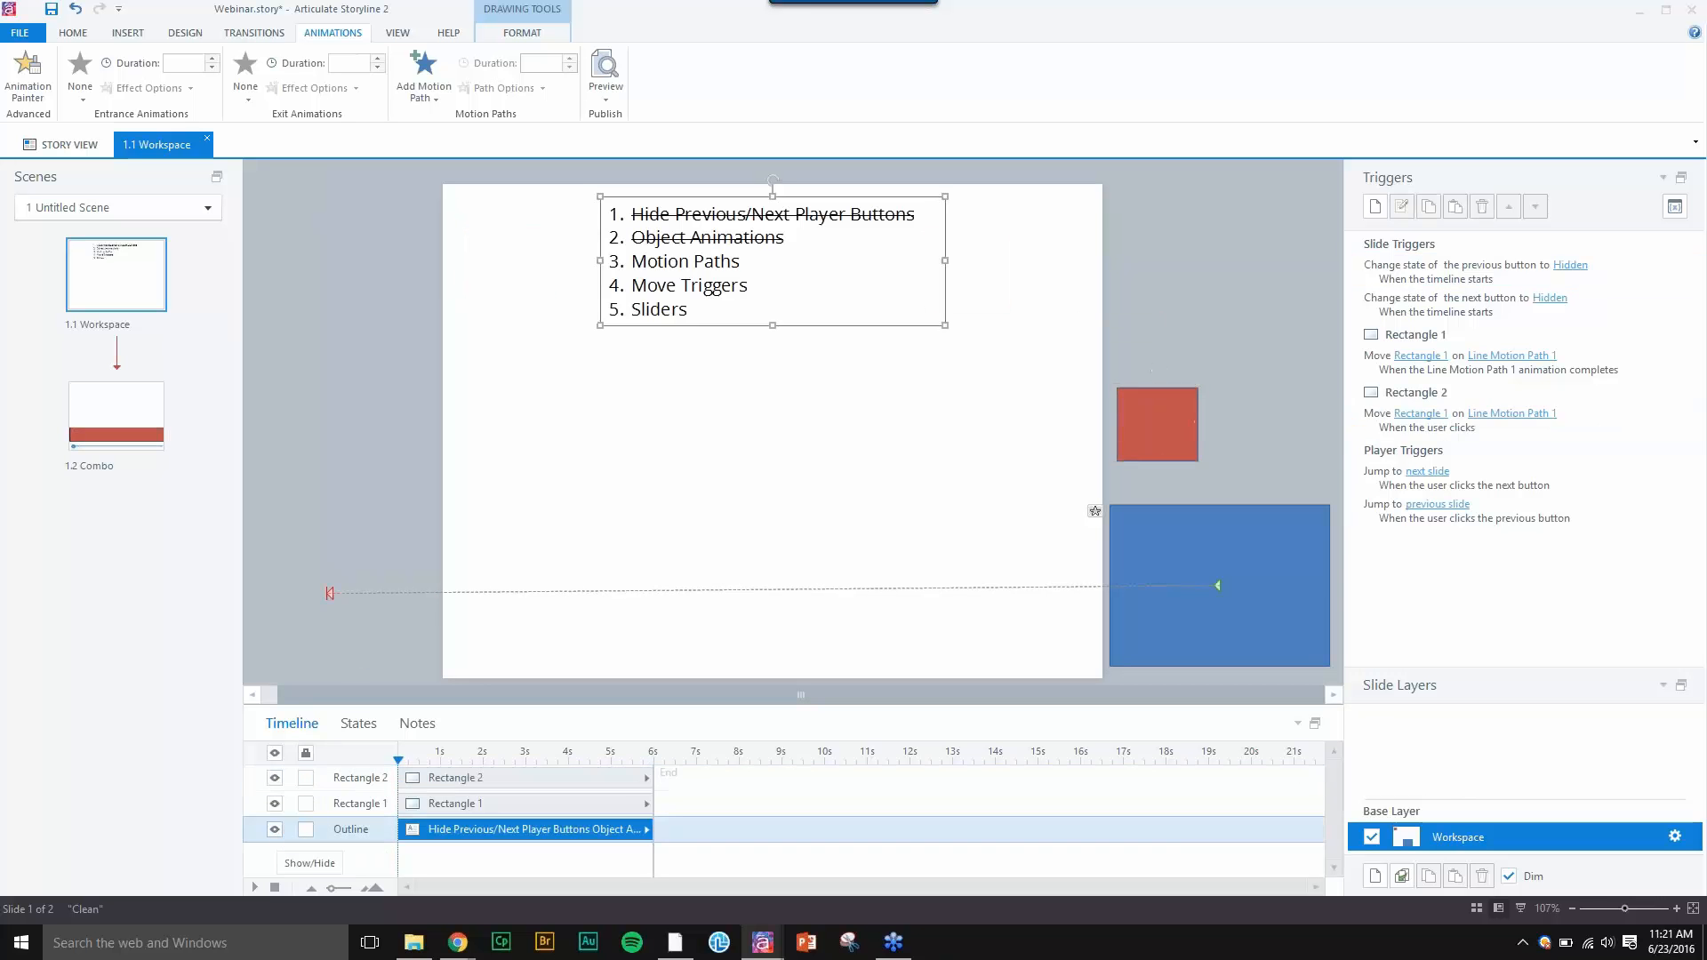
- Strike through "Motion Paths" and "Move Triggers" in the outline list, and hide the Outline text box again
{"action": "triple_click", "coordinate": [648, 264]}
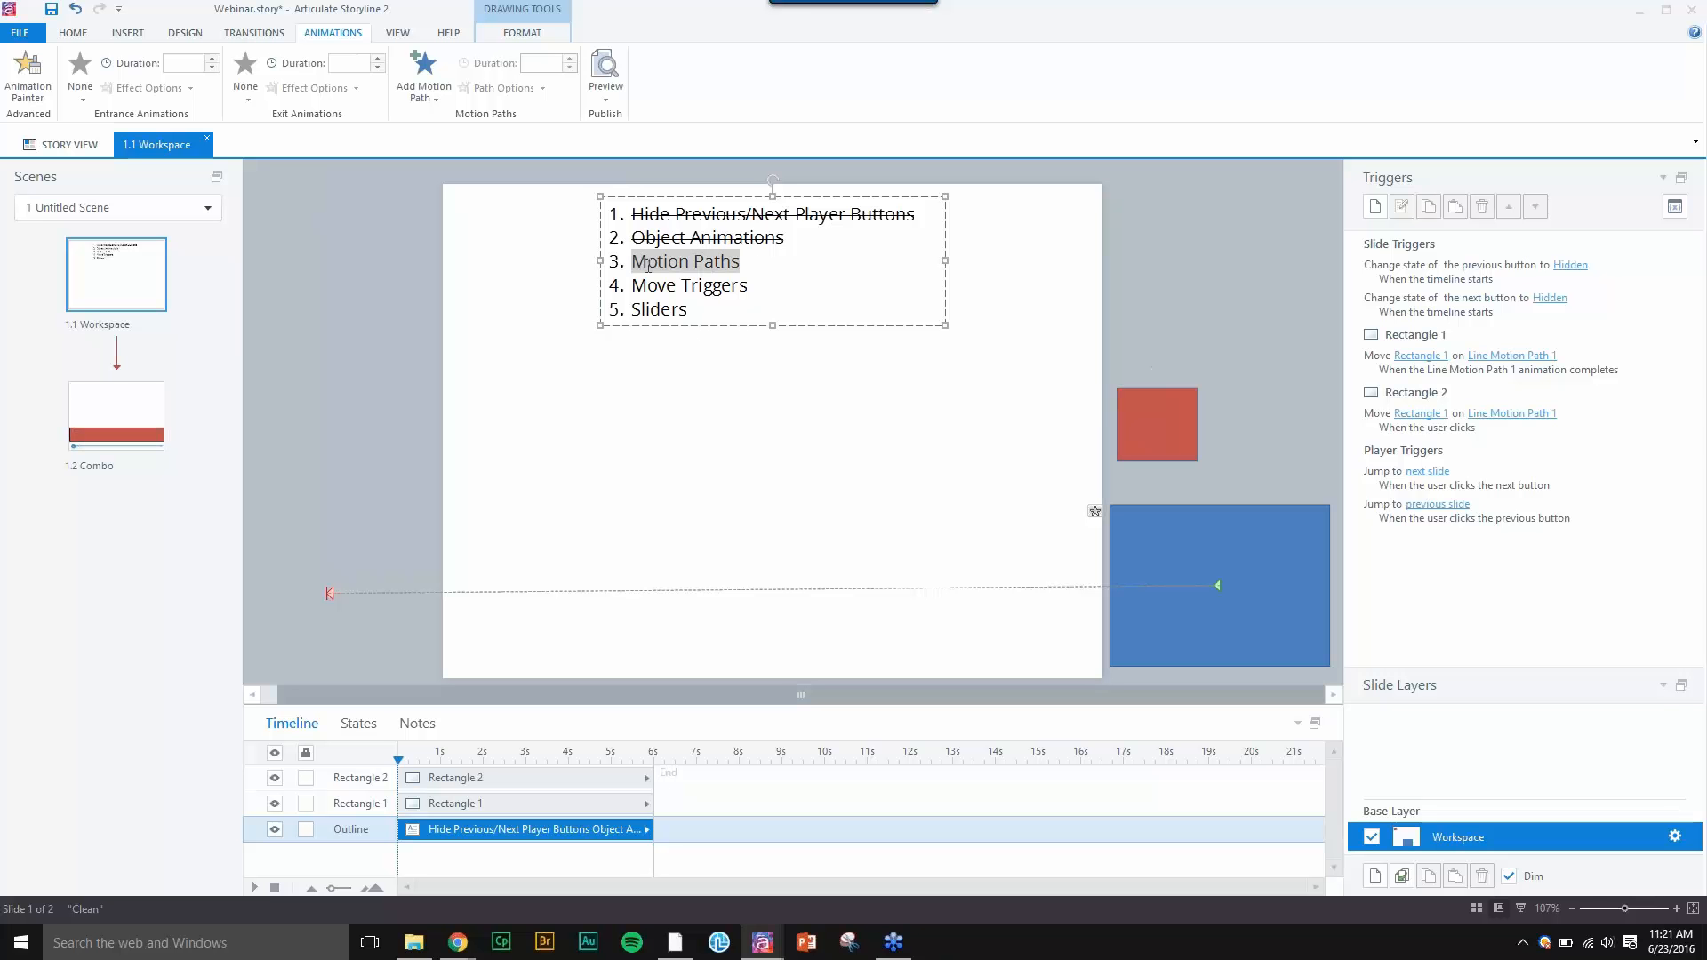
{"action": "left_click", "coordinate": [73, 33]}
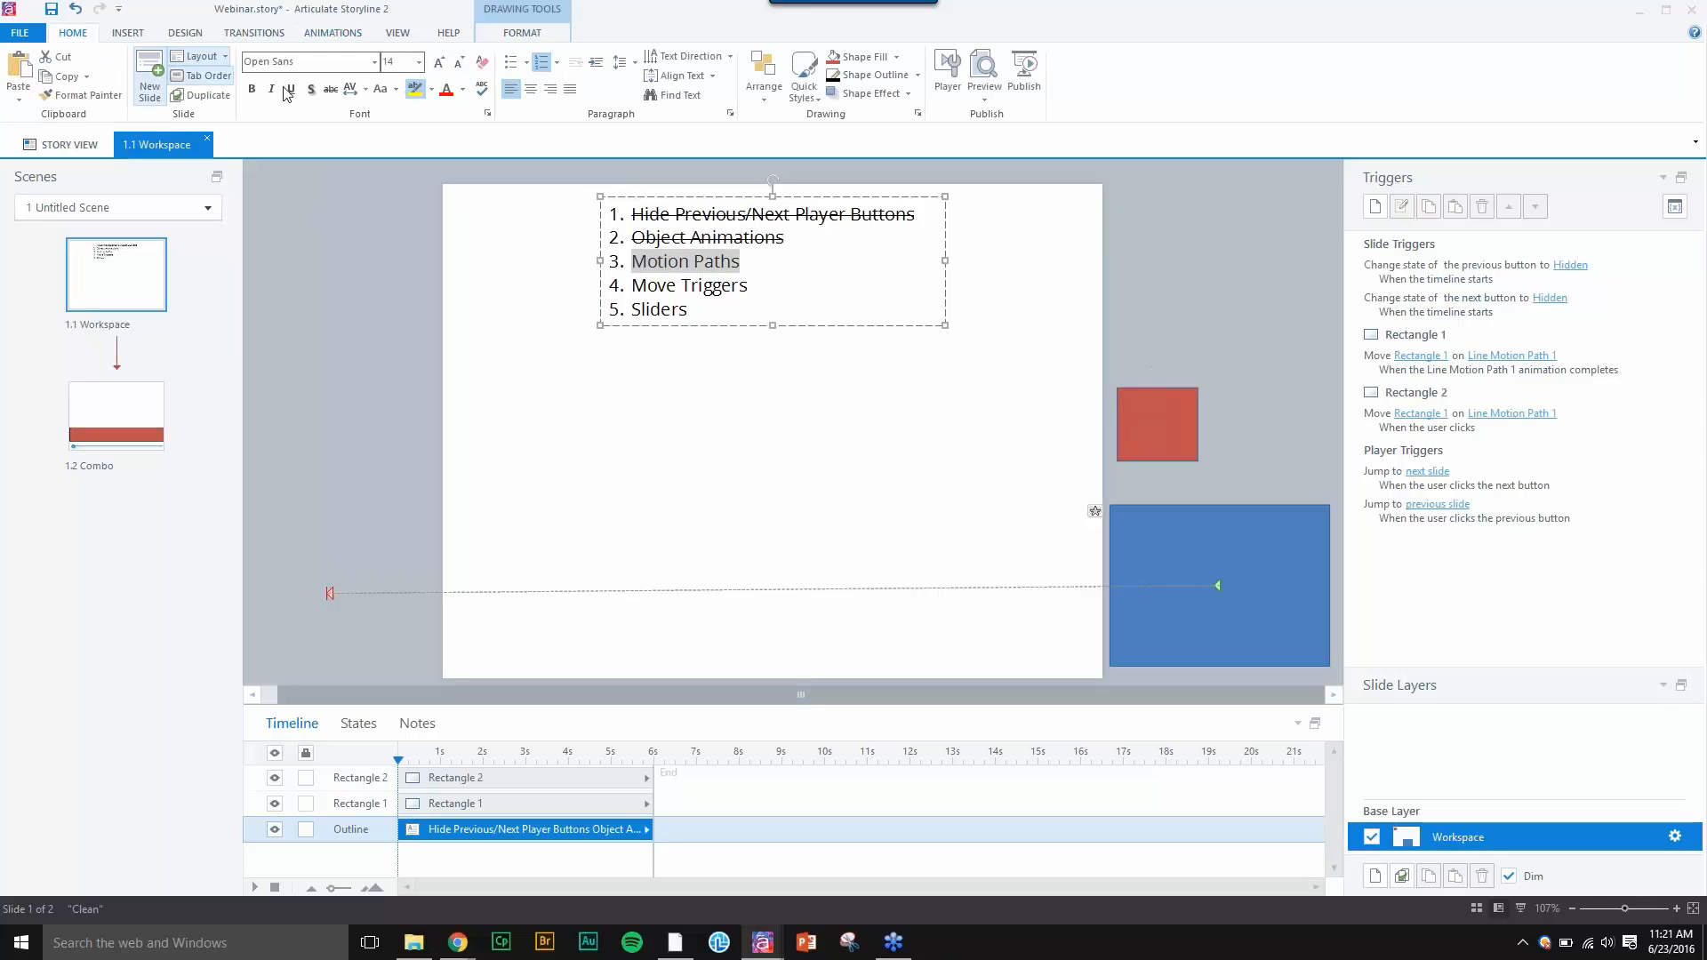
{"action": "left_click", "coordinate": [330, 89]}
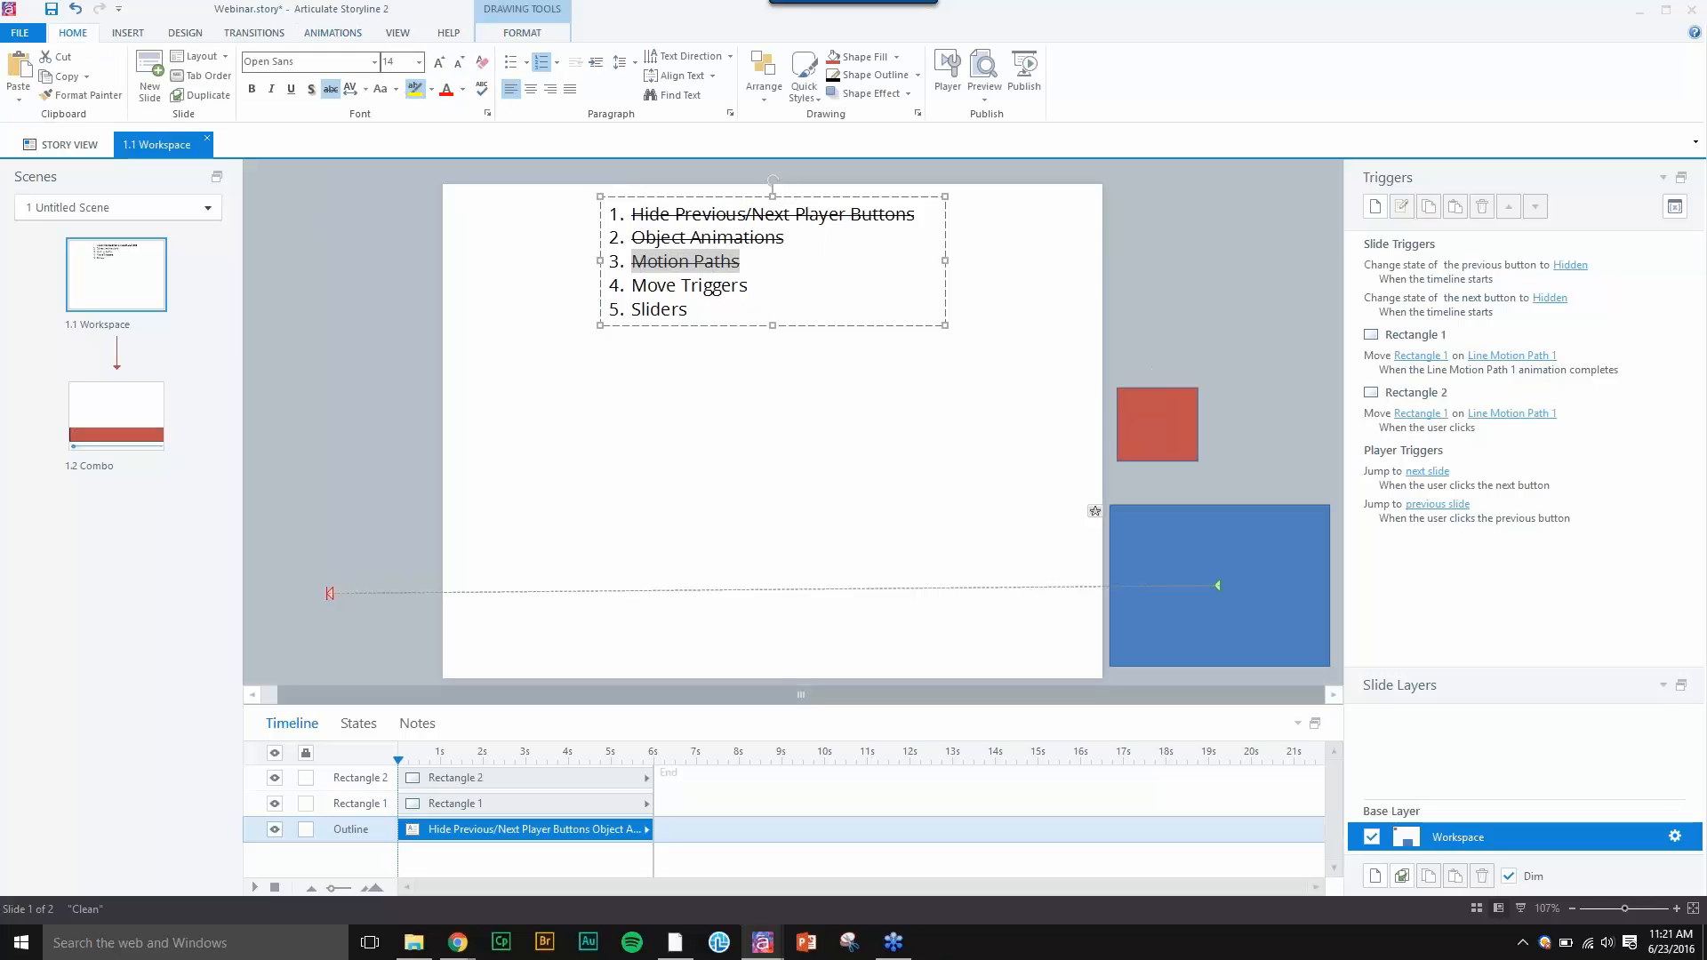
{"action": "triple_click", "coordinate": [689, 285]}
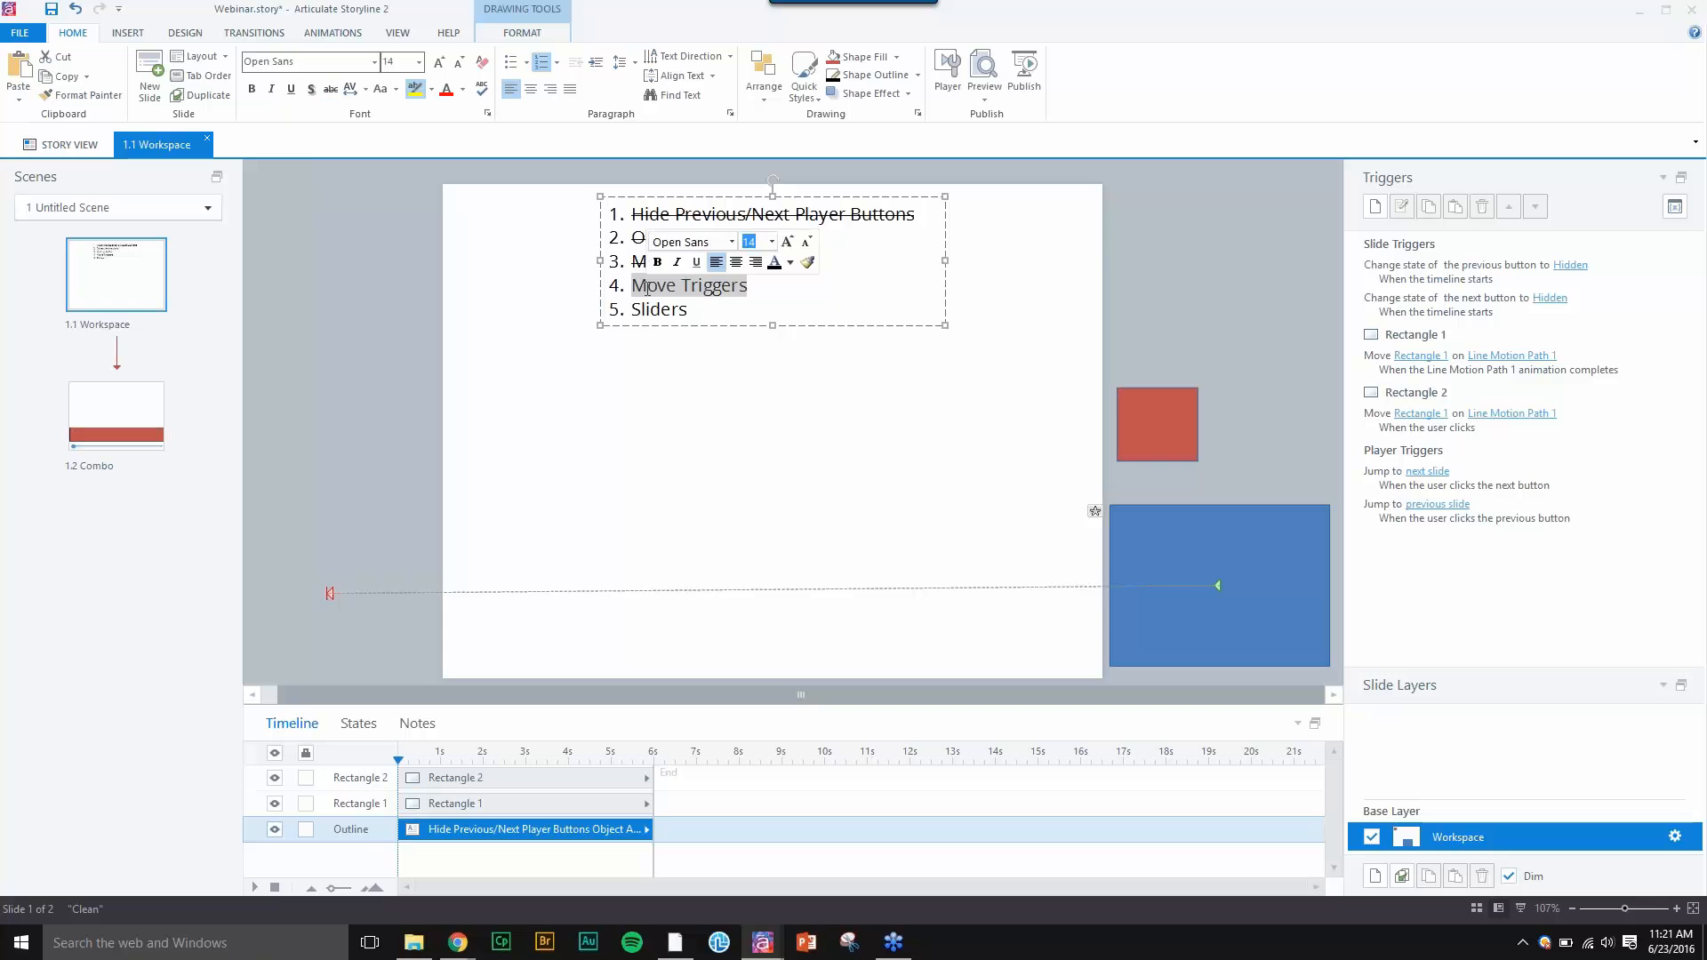
{"action": "left_click", "coordinate": [330, 89]}
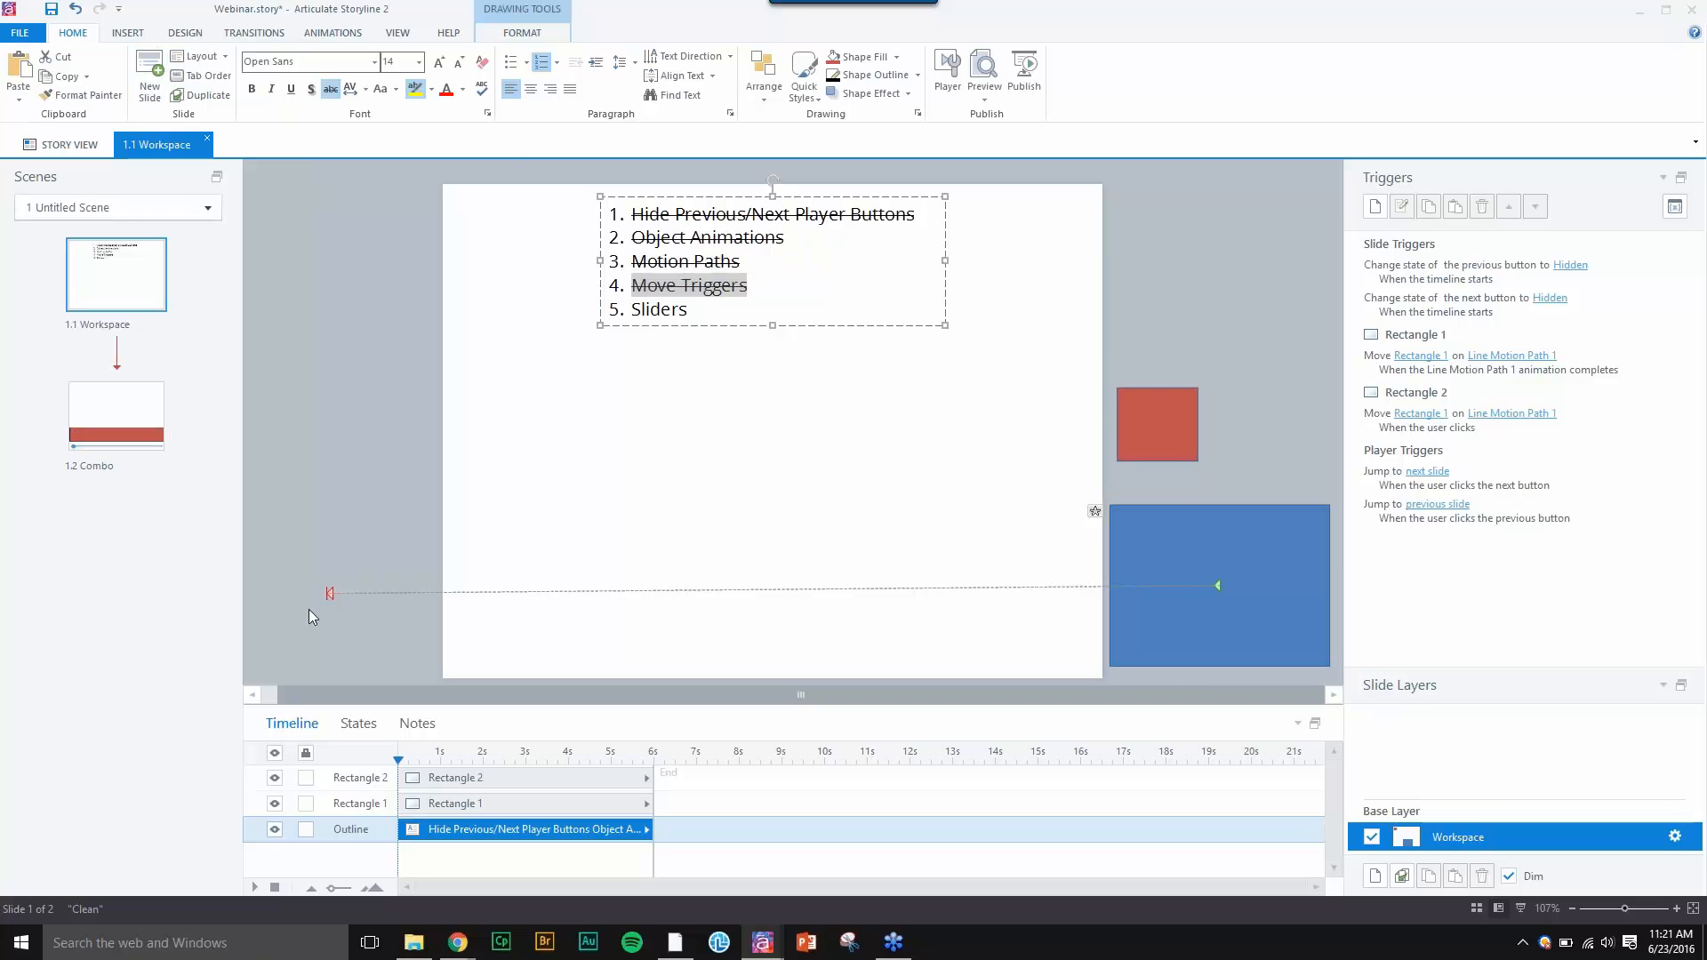
{"action": "left_click", "coordinate": [274, 828]}
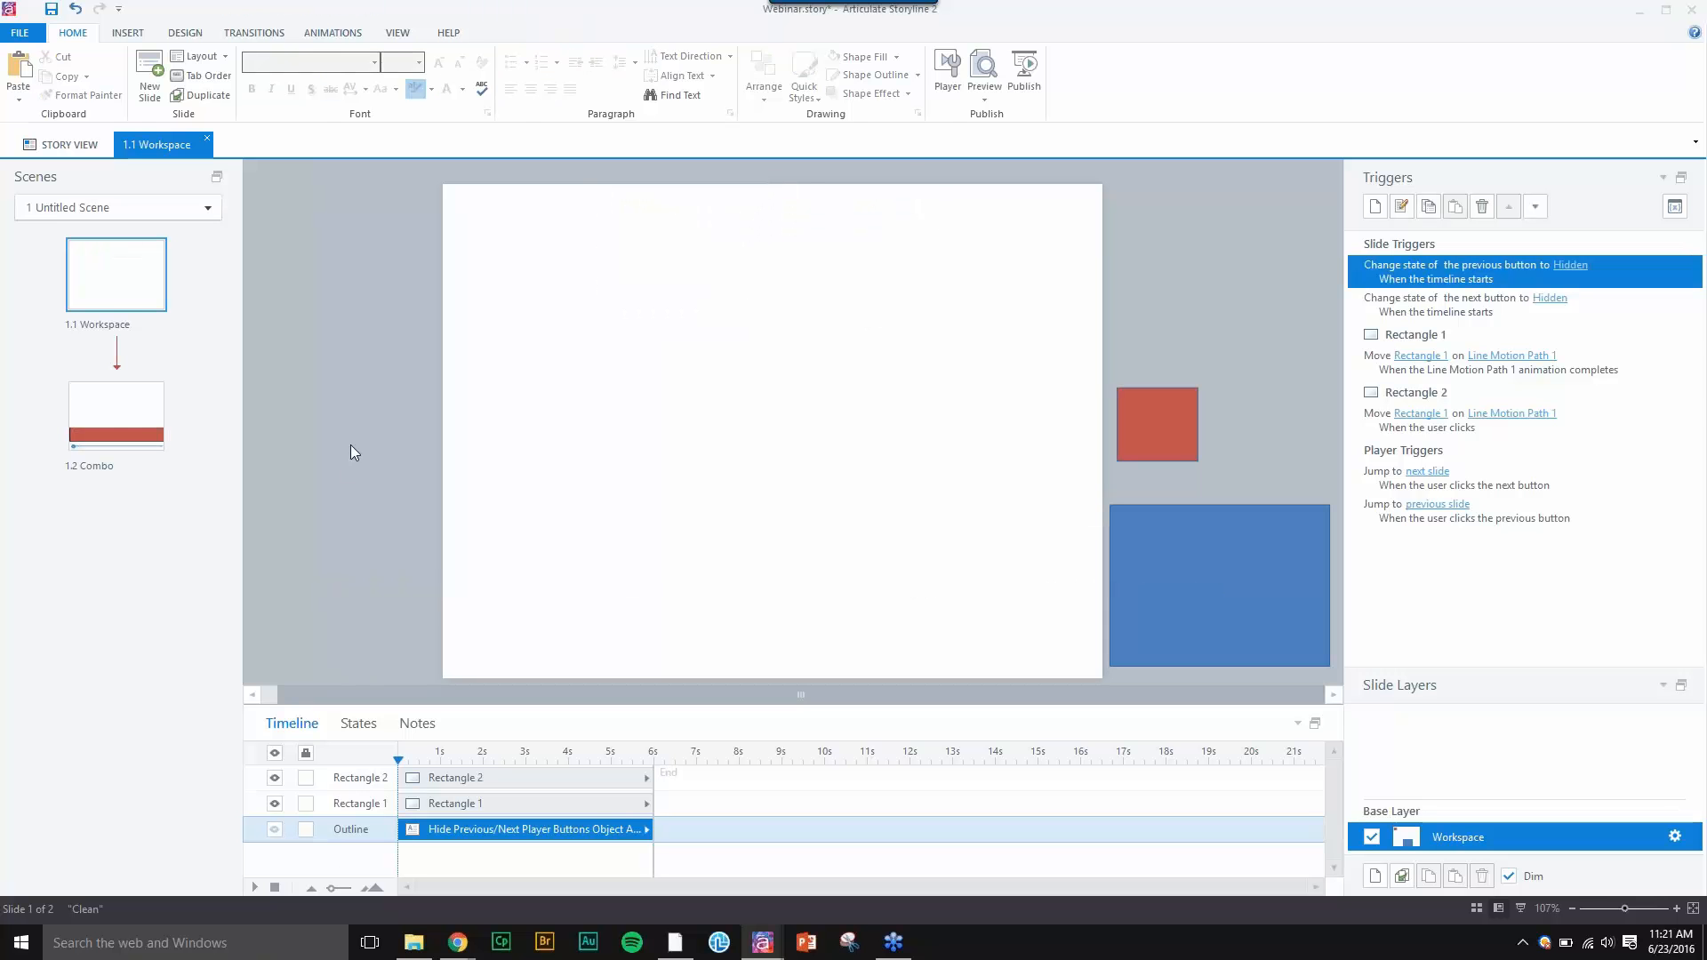
- Insert a slider with a round thumb across the slide's lower edge, about 704 px wide and 48 px high
{"action": "left_click", "coordinate": [128, 33]}
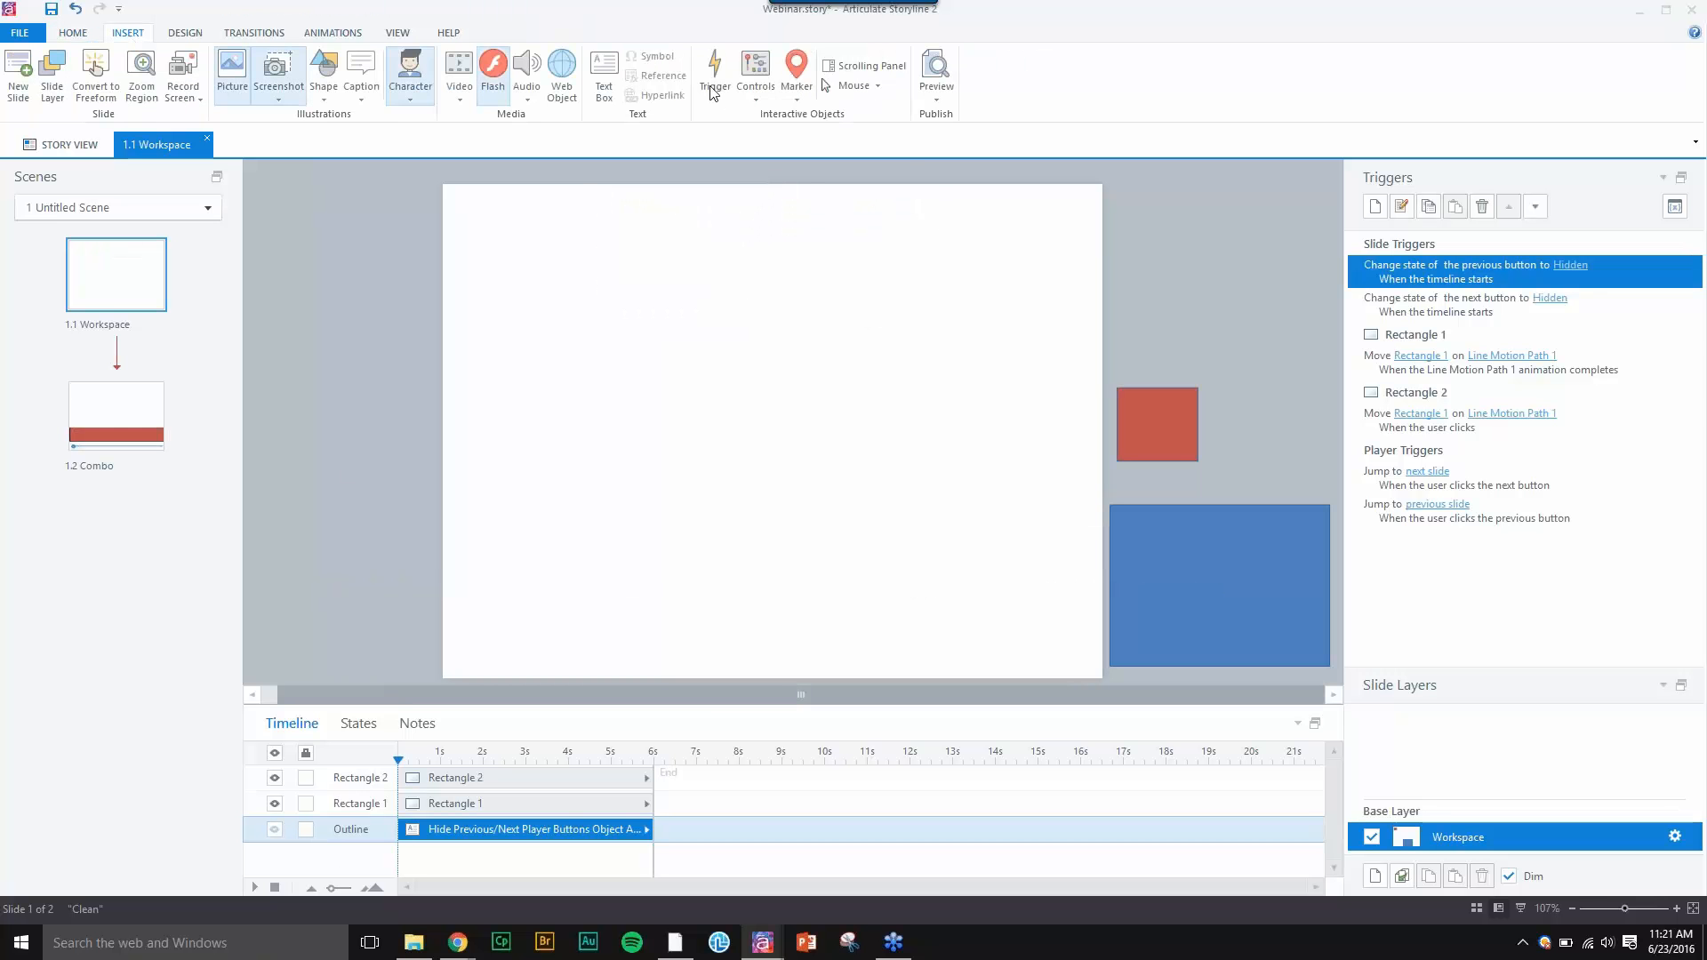
{"action": "left_click", "coordinate": [763, 89]}
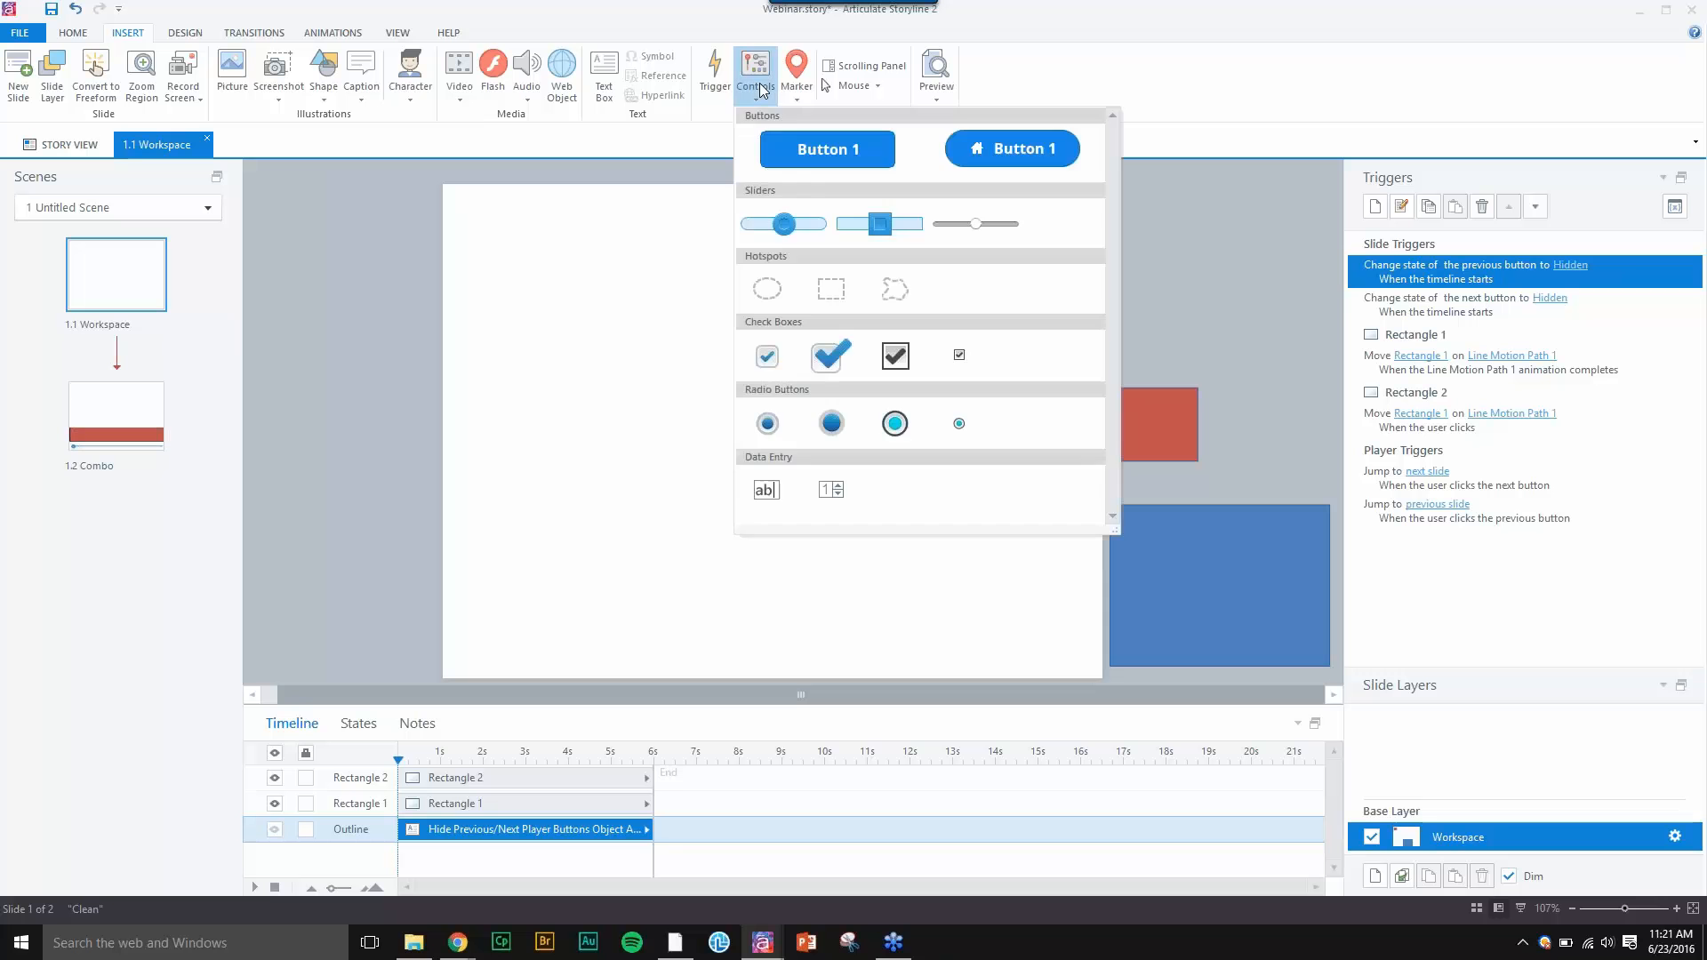
{"action": "left_click", "coordinate": [783, 222]}
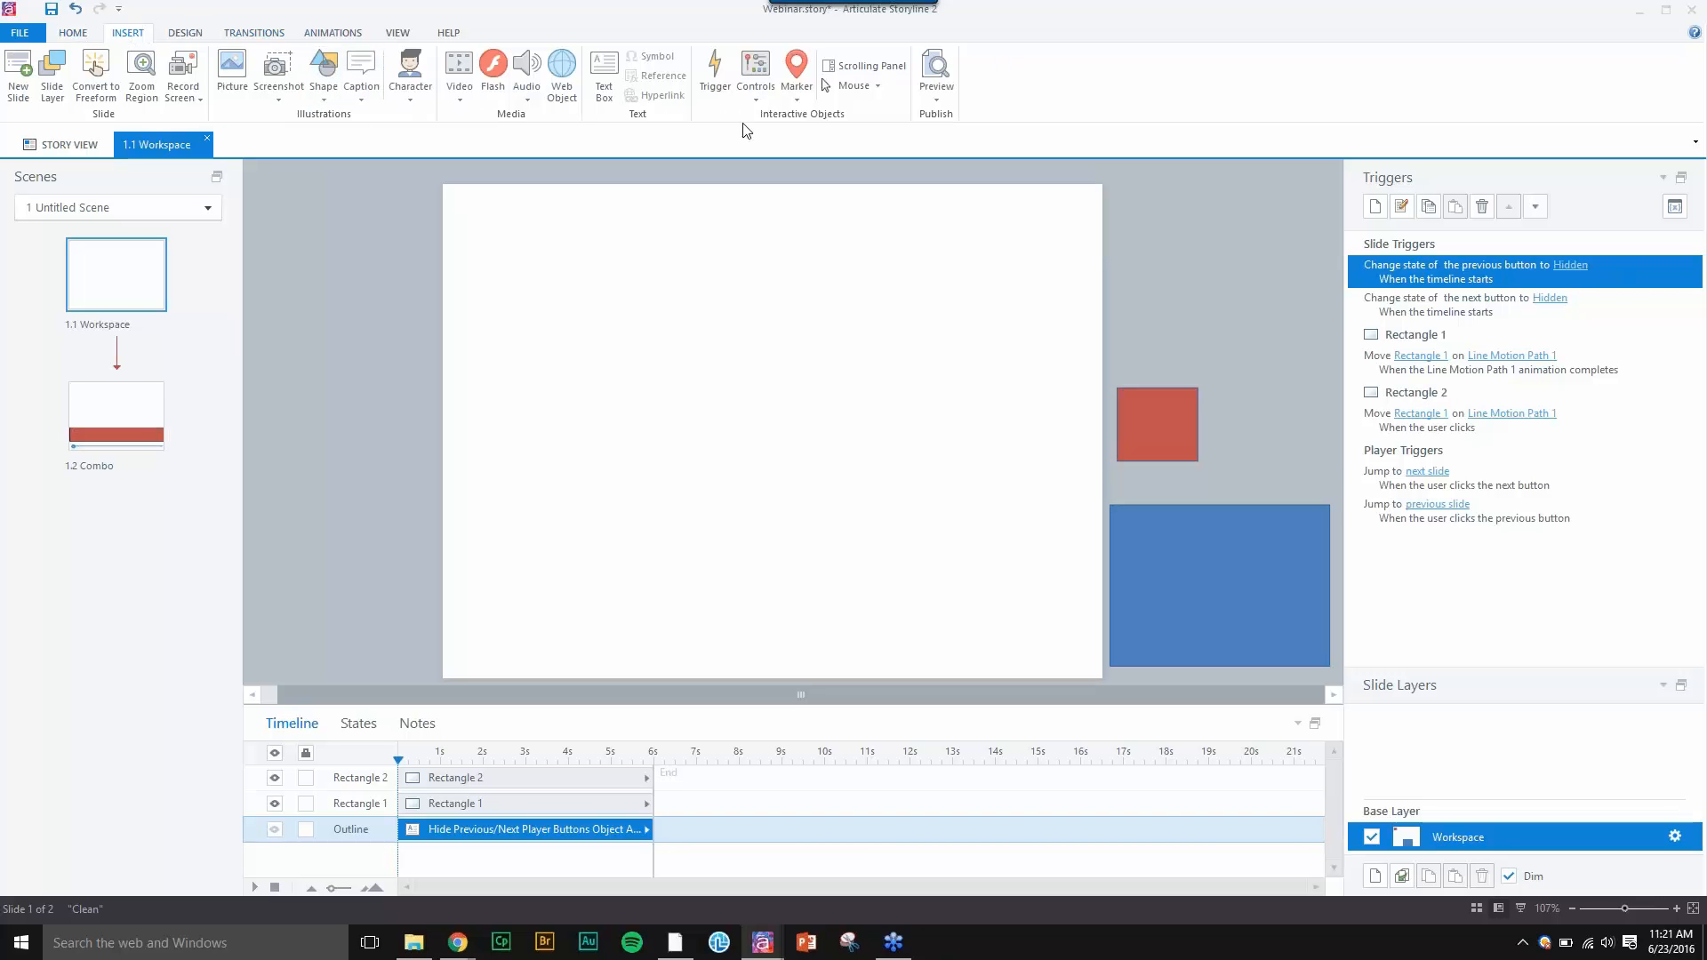
{"action": "left_click", "coordinate": [755, 101]}
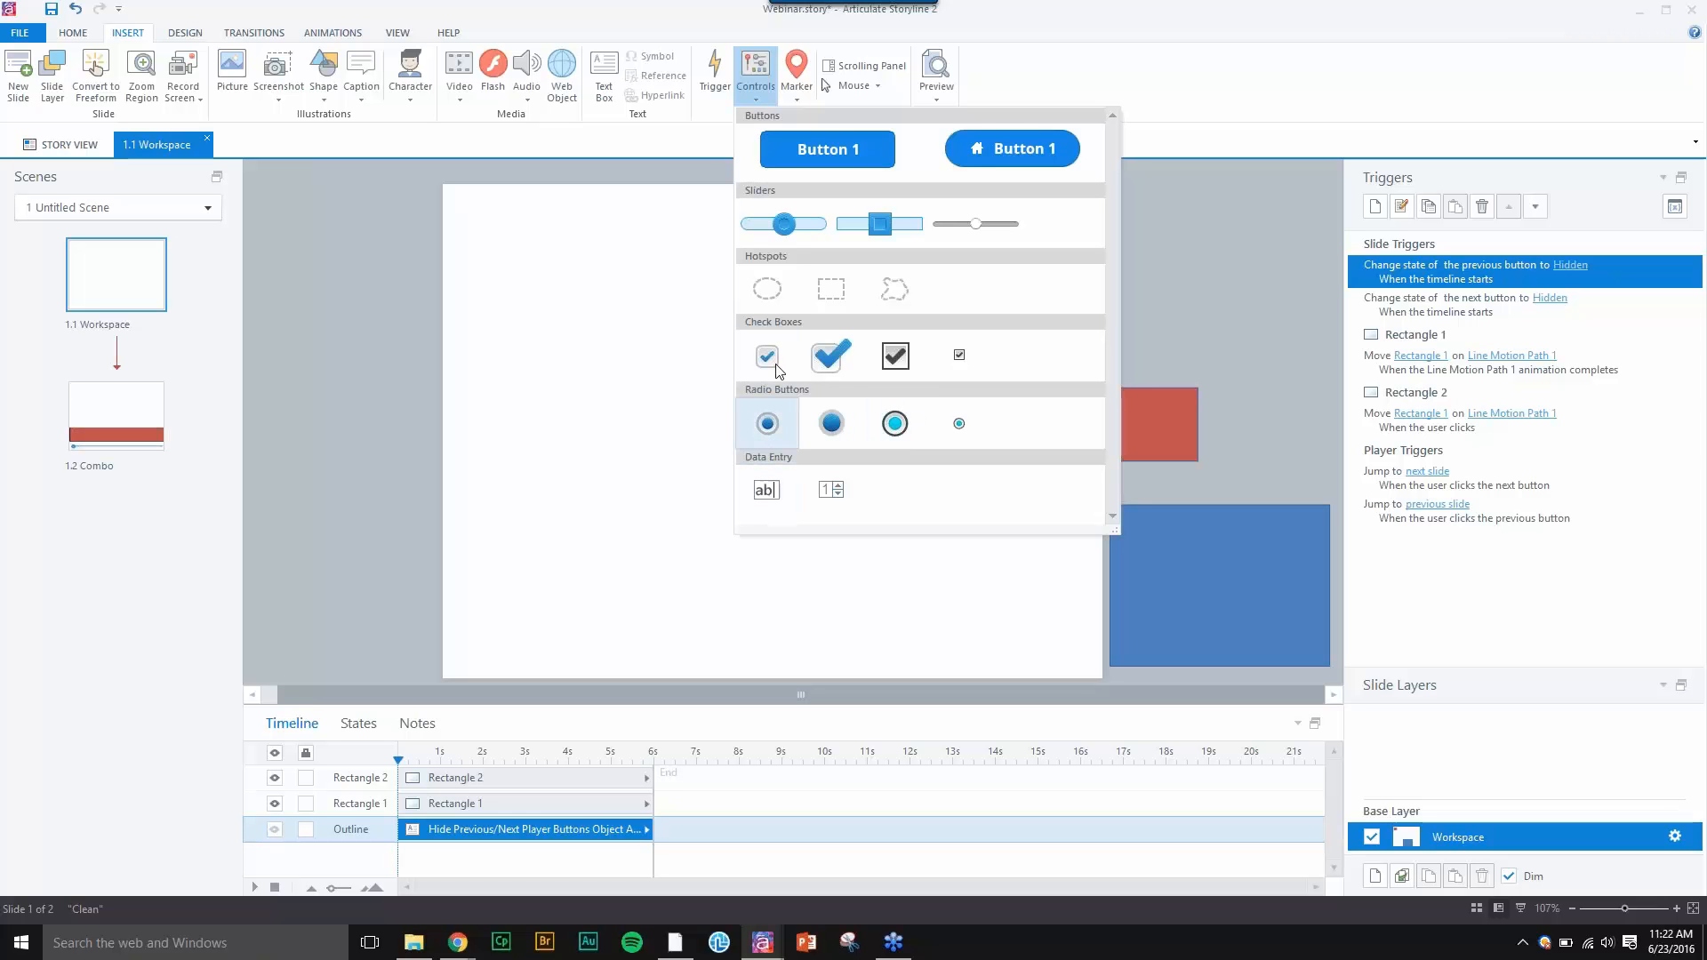
{"action": "left_click", "coordinate": [784, 225]}
{"action": "mouse_move", "coordinate": [447, 620]}
{"action": "left_mouse_down"}
{"action": "mouse_move", "coordinate": [880, 670]}
{"action": "mouse_move", "coordinate": [1095, 666]}
{"action": "left_mouse_up"}
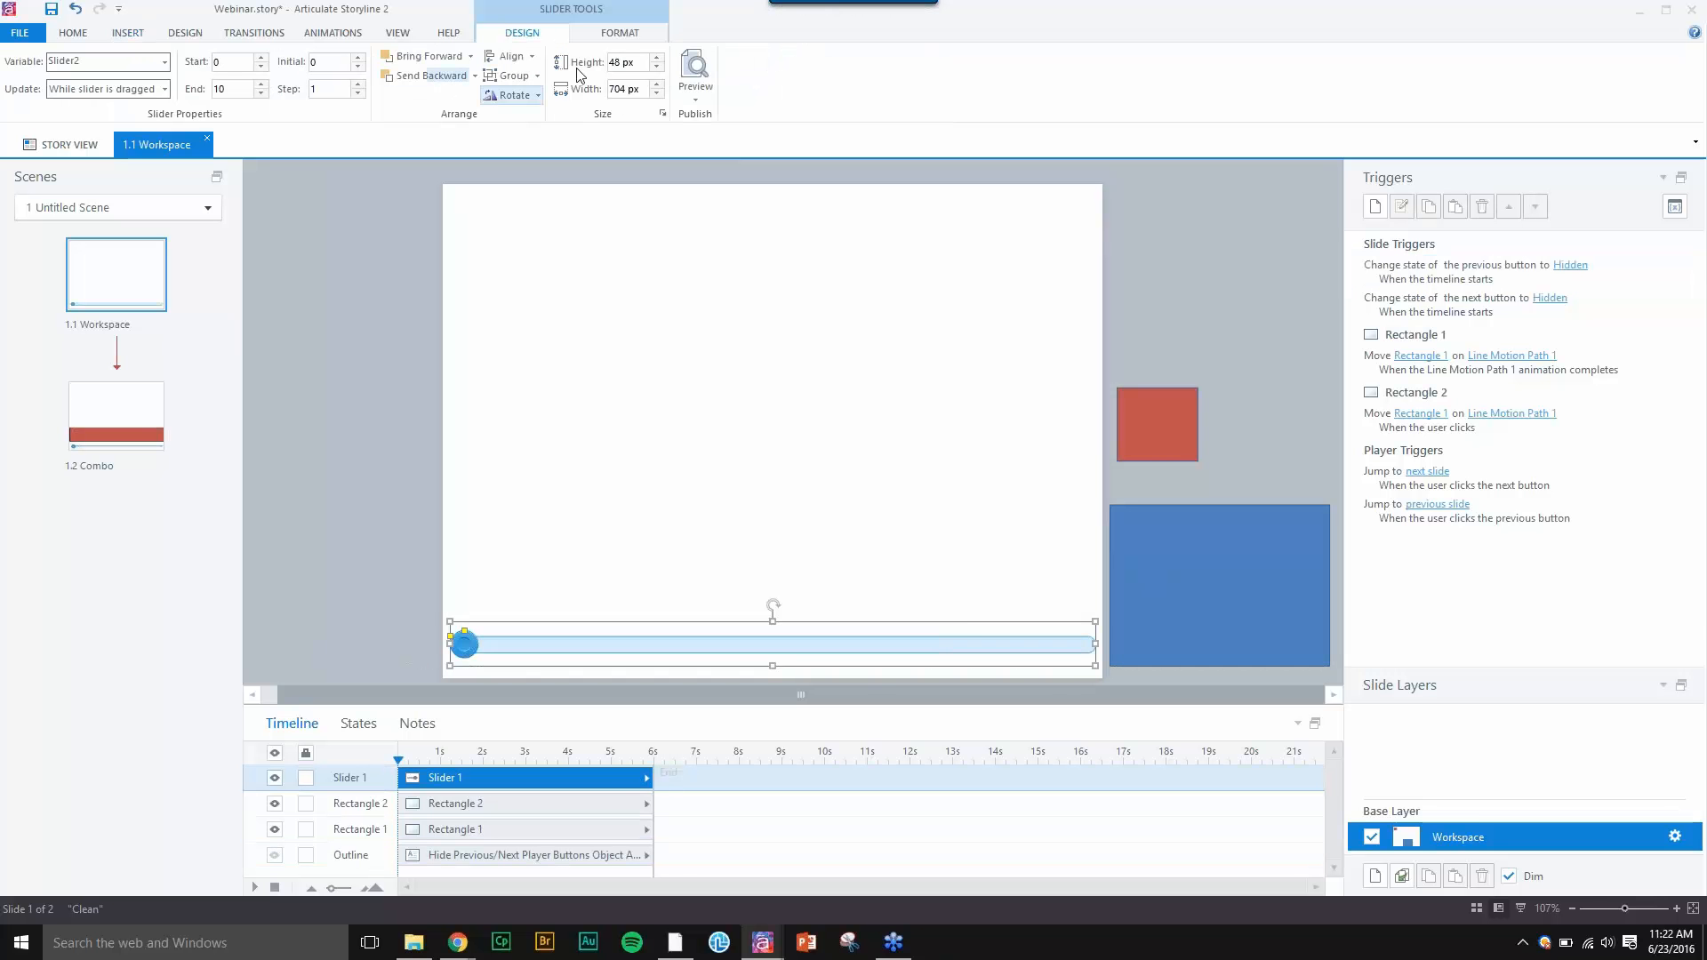
- Style the slider with a red thumb and a light red track, enlarging the thumb and thinning the track
{"action": "left_click", "coordinate": [604, 34]}
{"action": "left_click", "coordinate": [167, 86]}
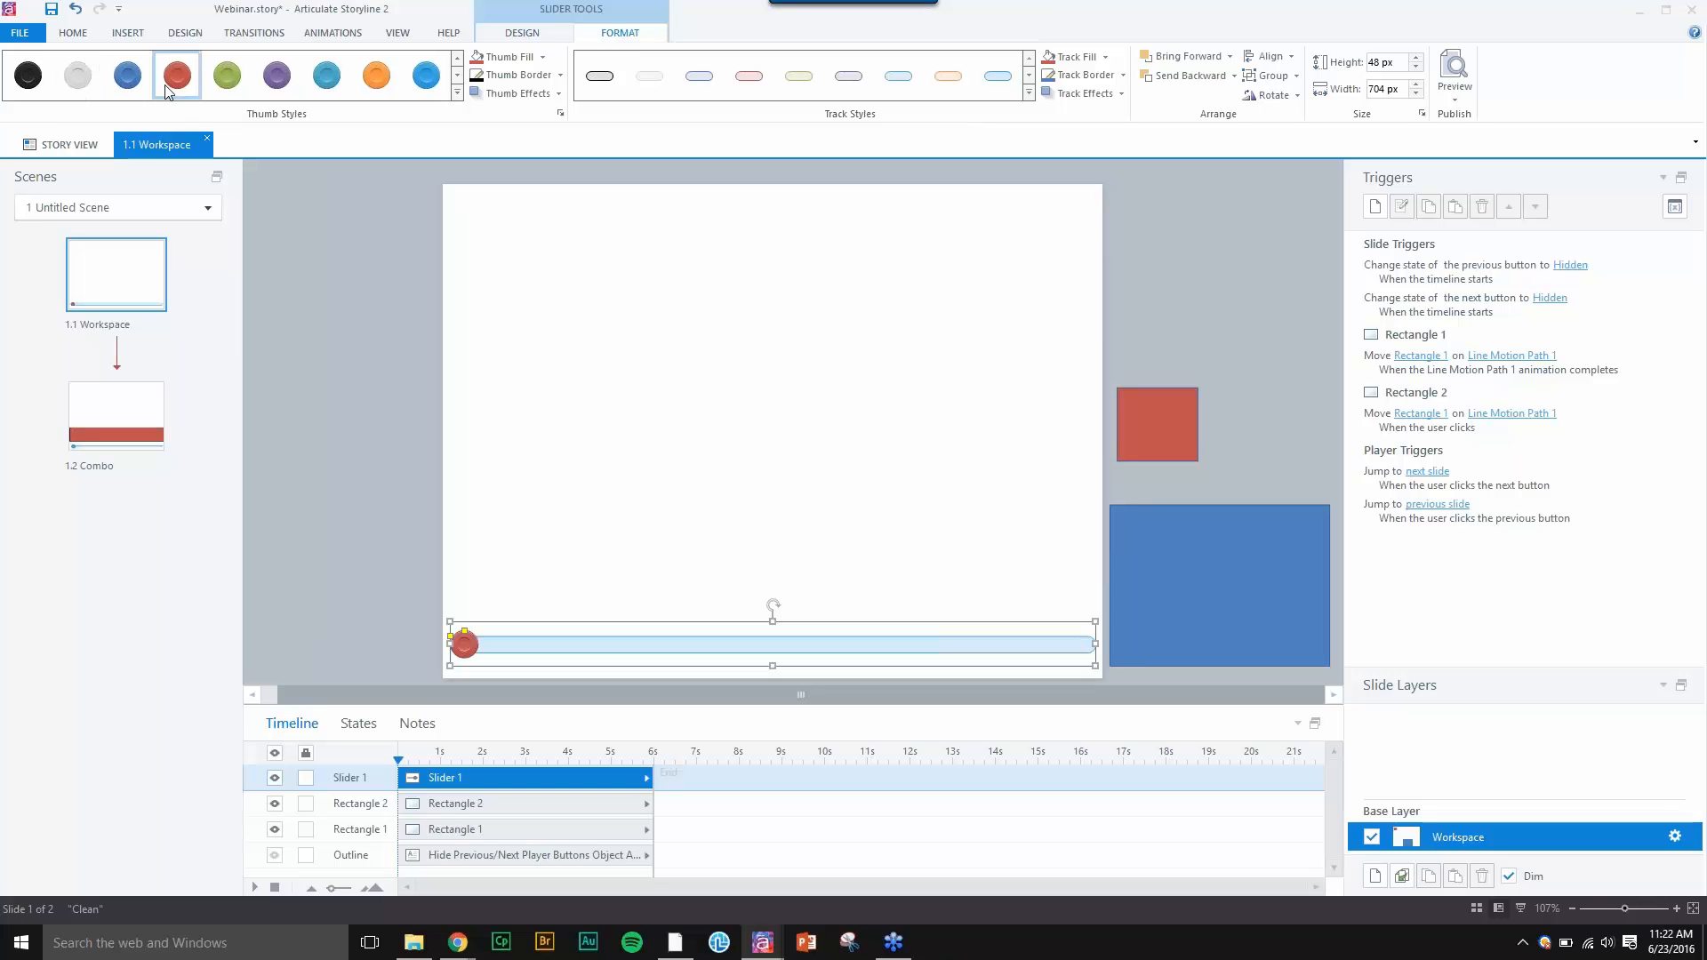
{"action": "left_click", "coordinate": [602, 82]}
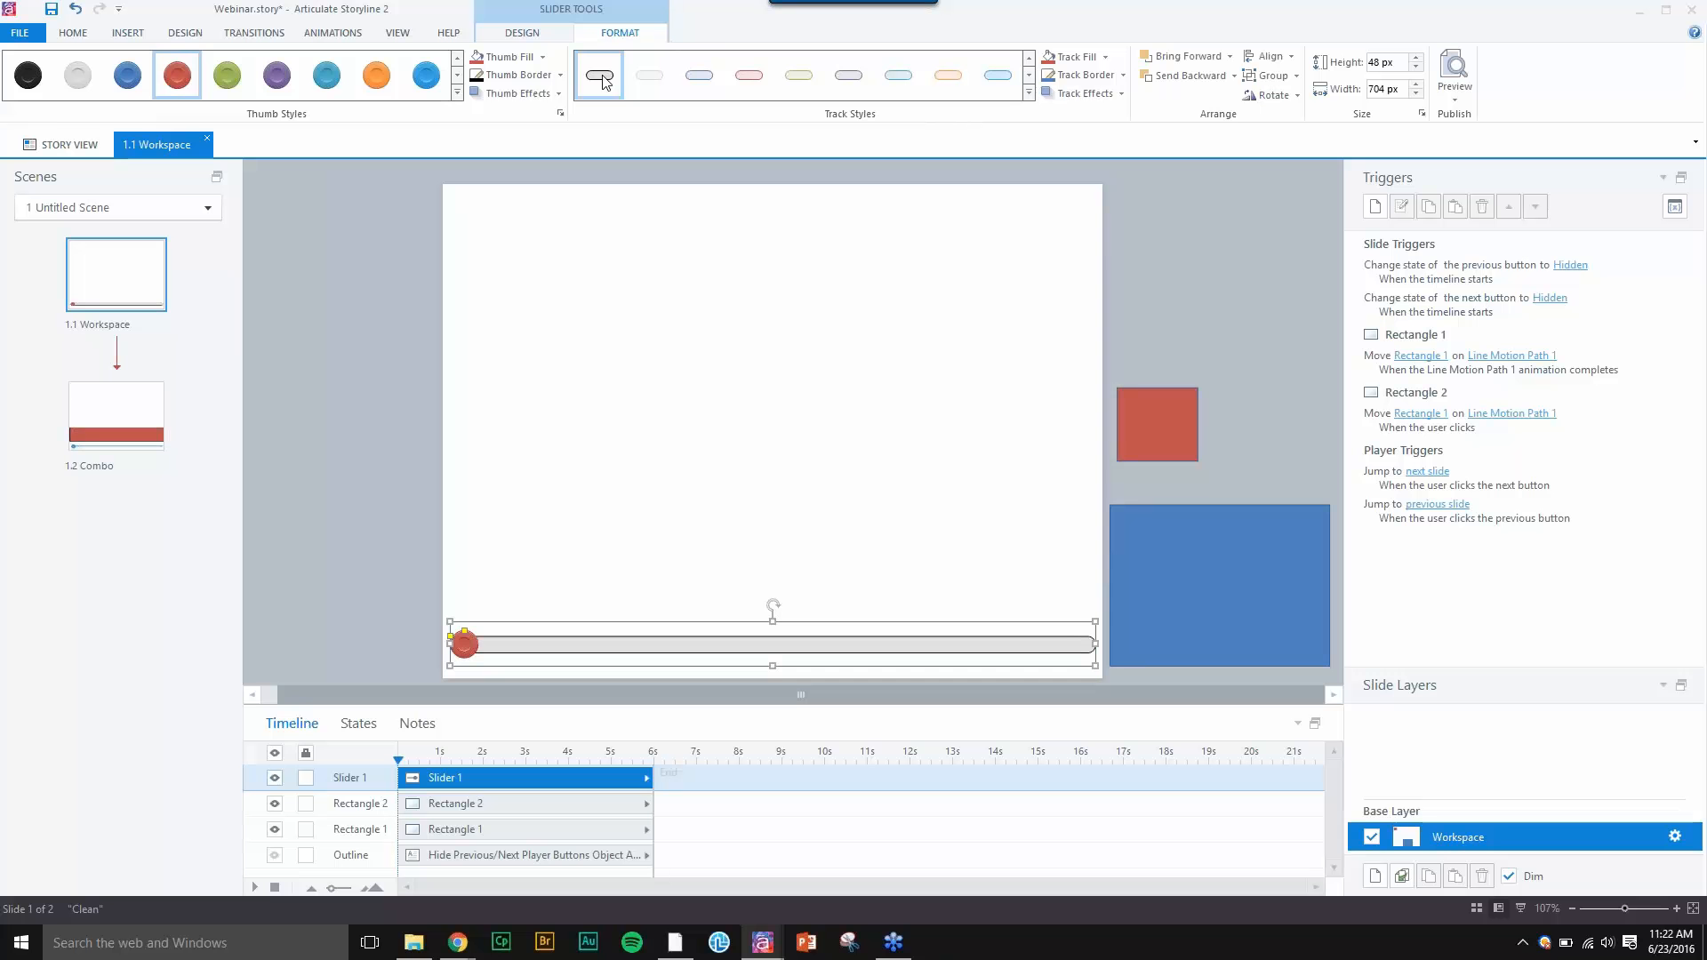
{"action": "left_click", "coordinate": [809, 83]}
{"action": "left_click", "coordinate": [765, 89]}
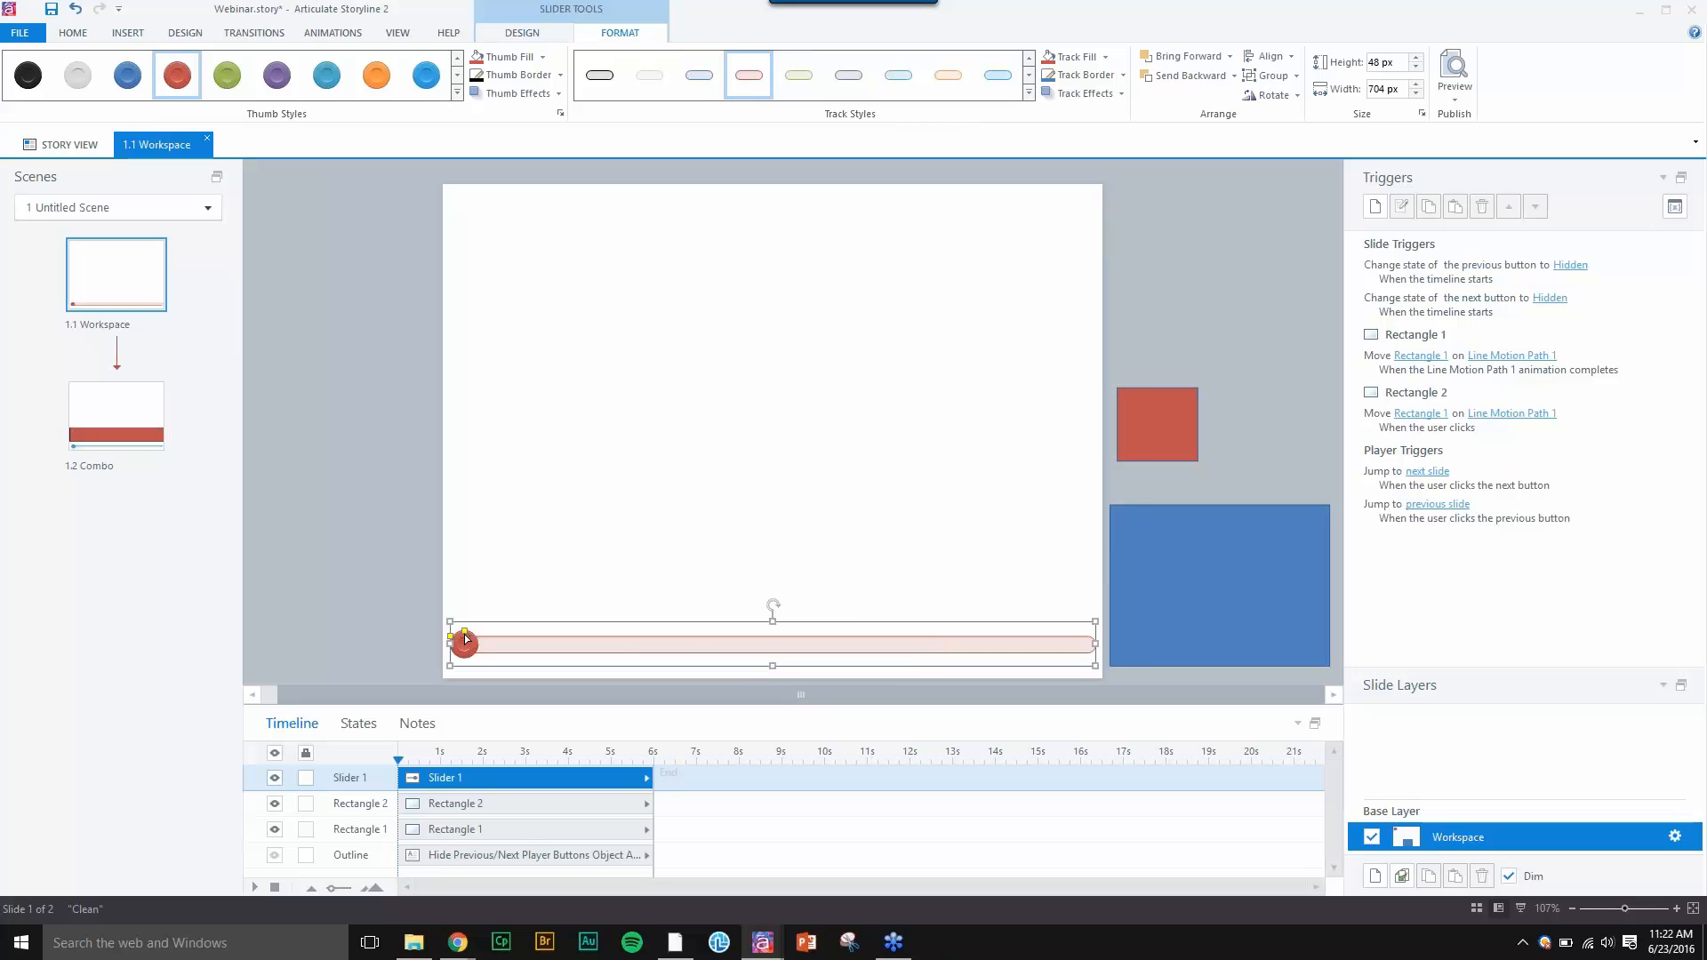
{"action": "mouse_move", "coordinate": [464, 631]}
{"action": "left_mouse_down"}
{"action": "mouse_move", "coordinate": [482, 612]}
{"action": "mouse_move", "coordinate": [461, 651]}
{"action": "mouse_move", "coordinate": [482, 626]}
{"action": "mouse_move", "coordinate": [450, 641]}
{"action": "left_mouse_up"}
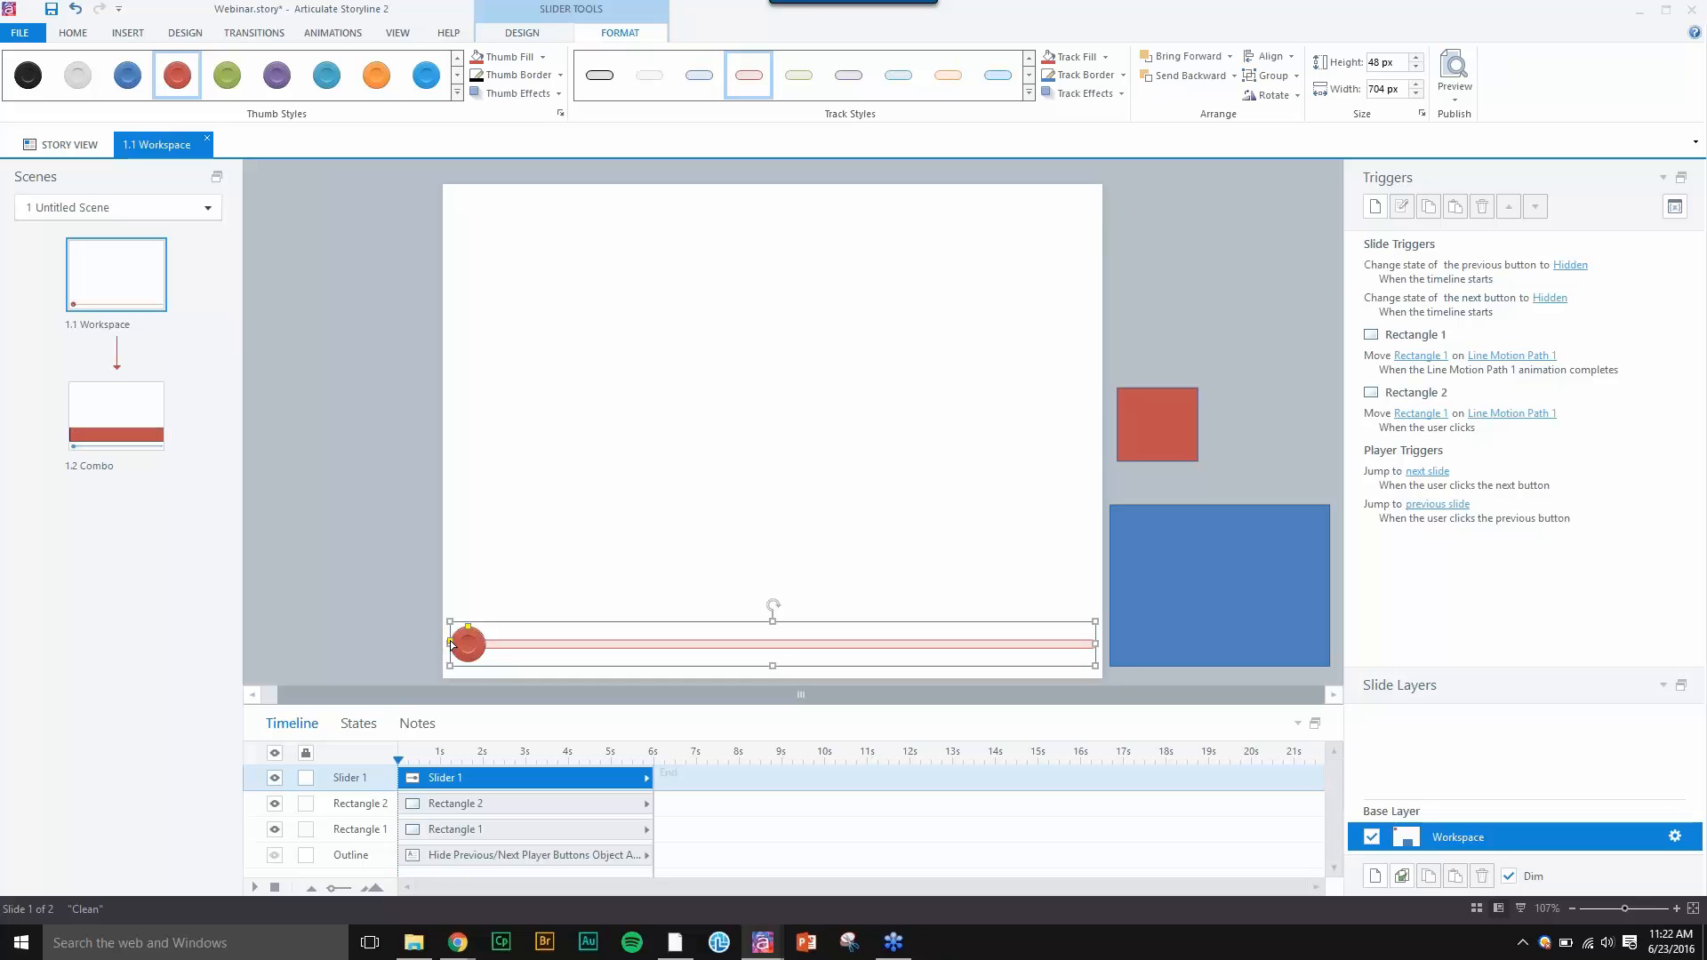
{"action": "left_click", "coordinate": [395, 609]}
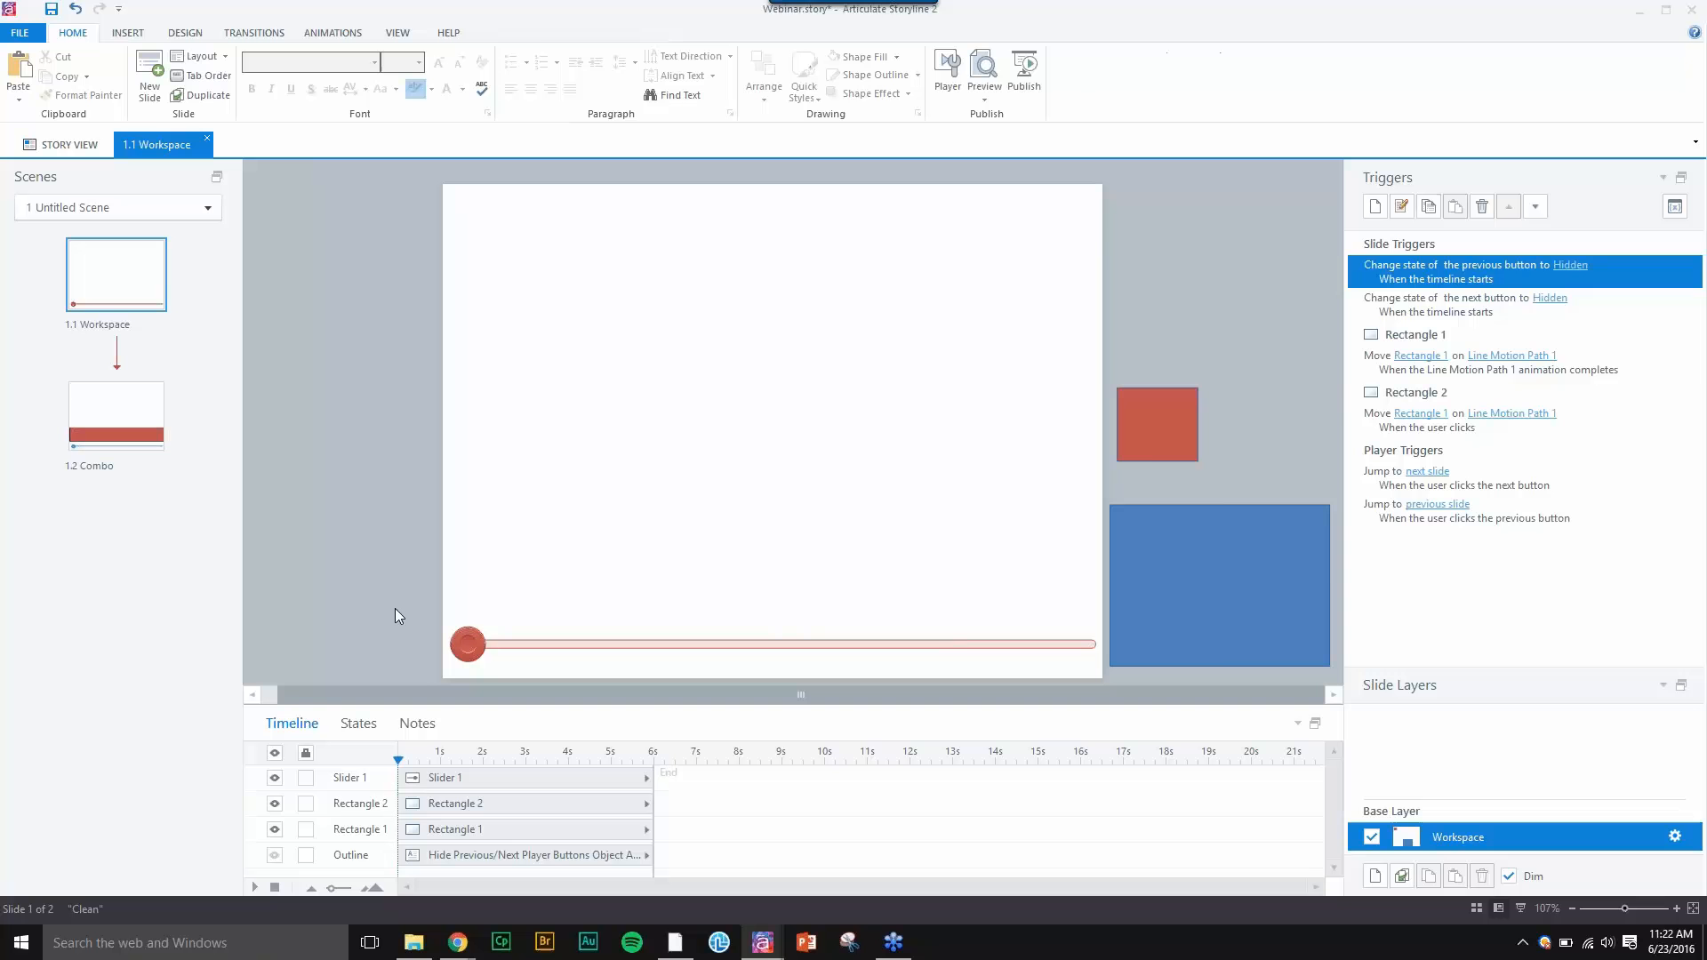
- Move the blue rectangle onto the middle of the slide and delete the red square
{"action": "left_click", "coordinate": [1182, 594]}
{"action": "left_click_drag", "start_coordinate": [1183, 594], "coordinate": [743, 498]}
{"action": "left_click", "coordinate": [1511, 421]}
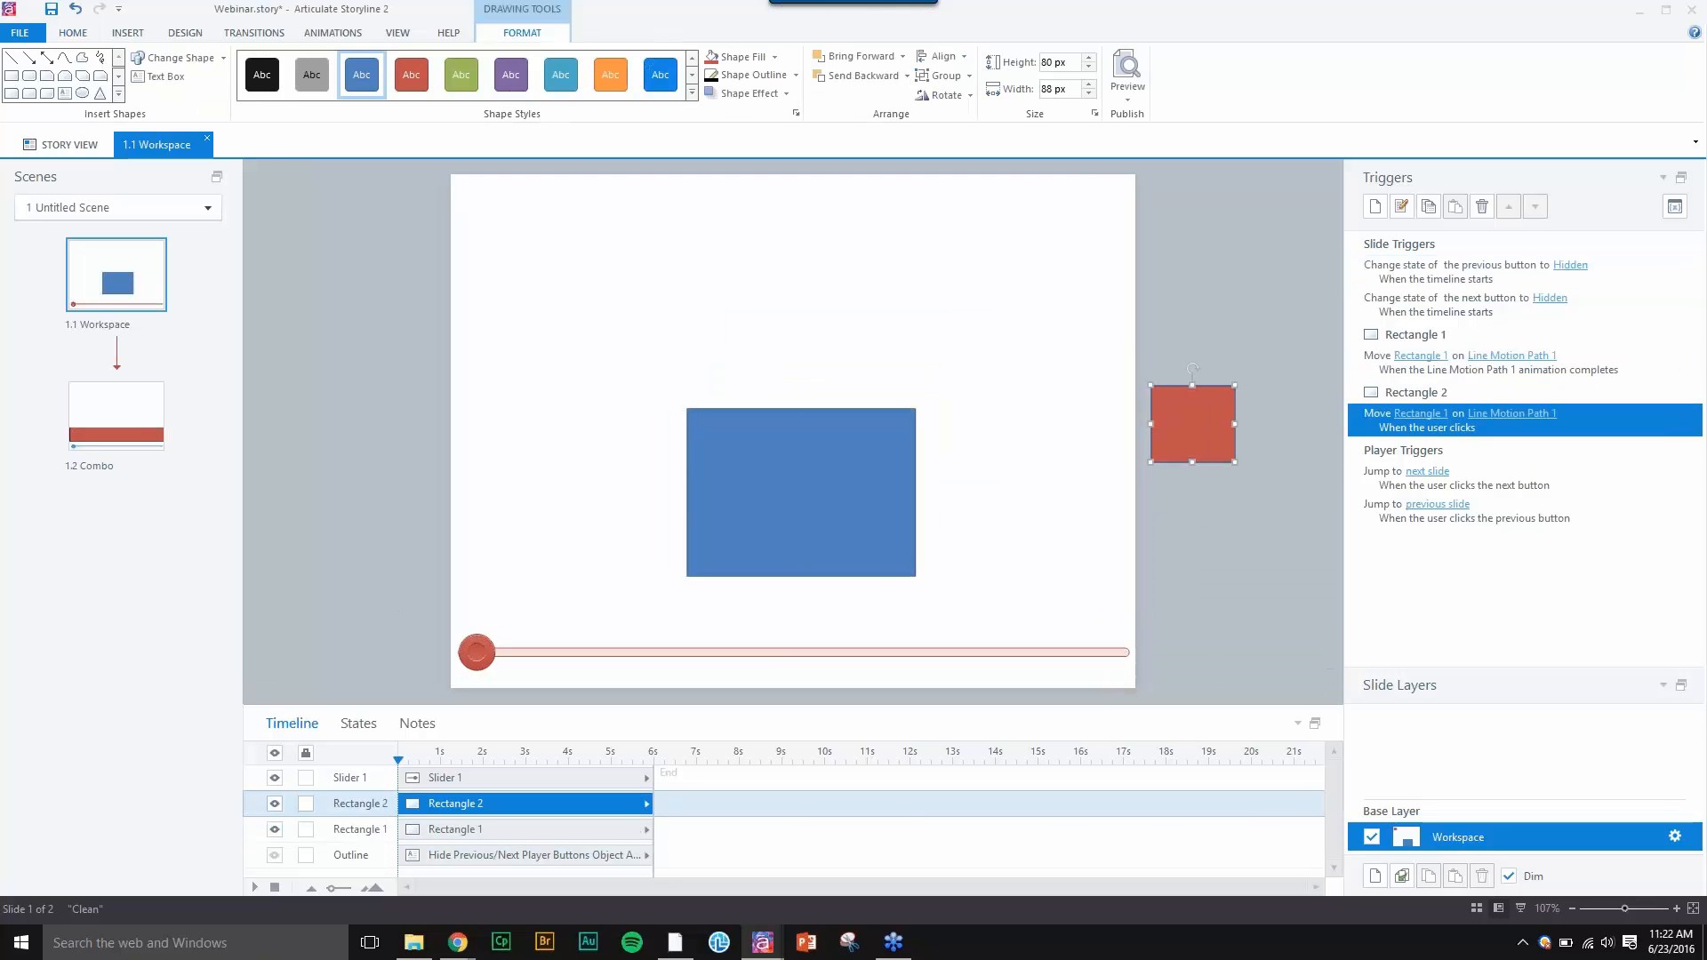
{"action": "key", "text": "Delete"}
{"action": "left_click", "coordinate": [763, 500]}
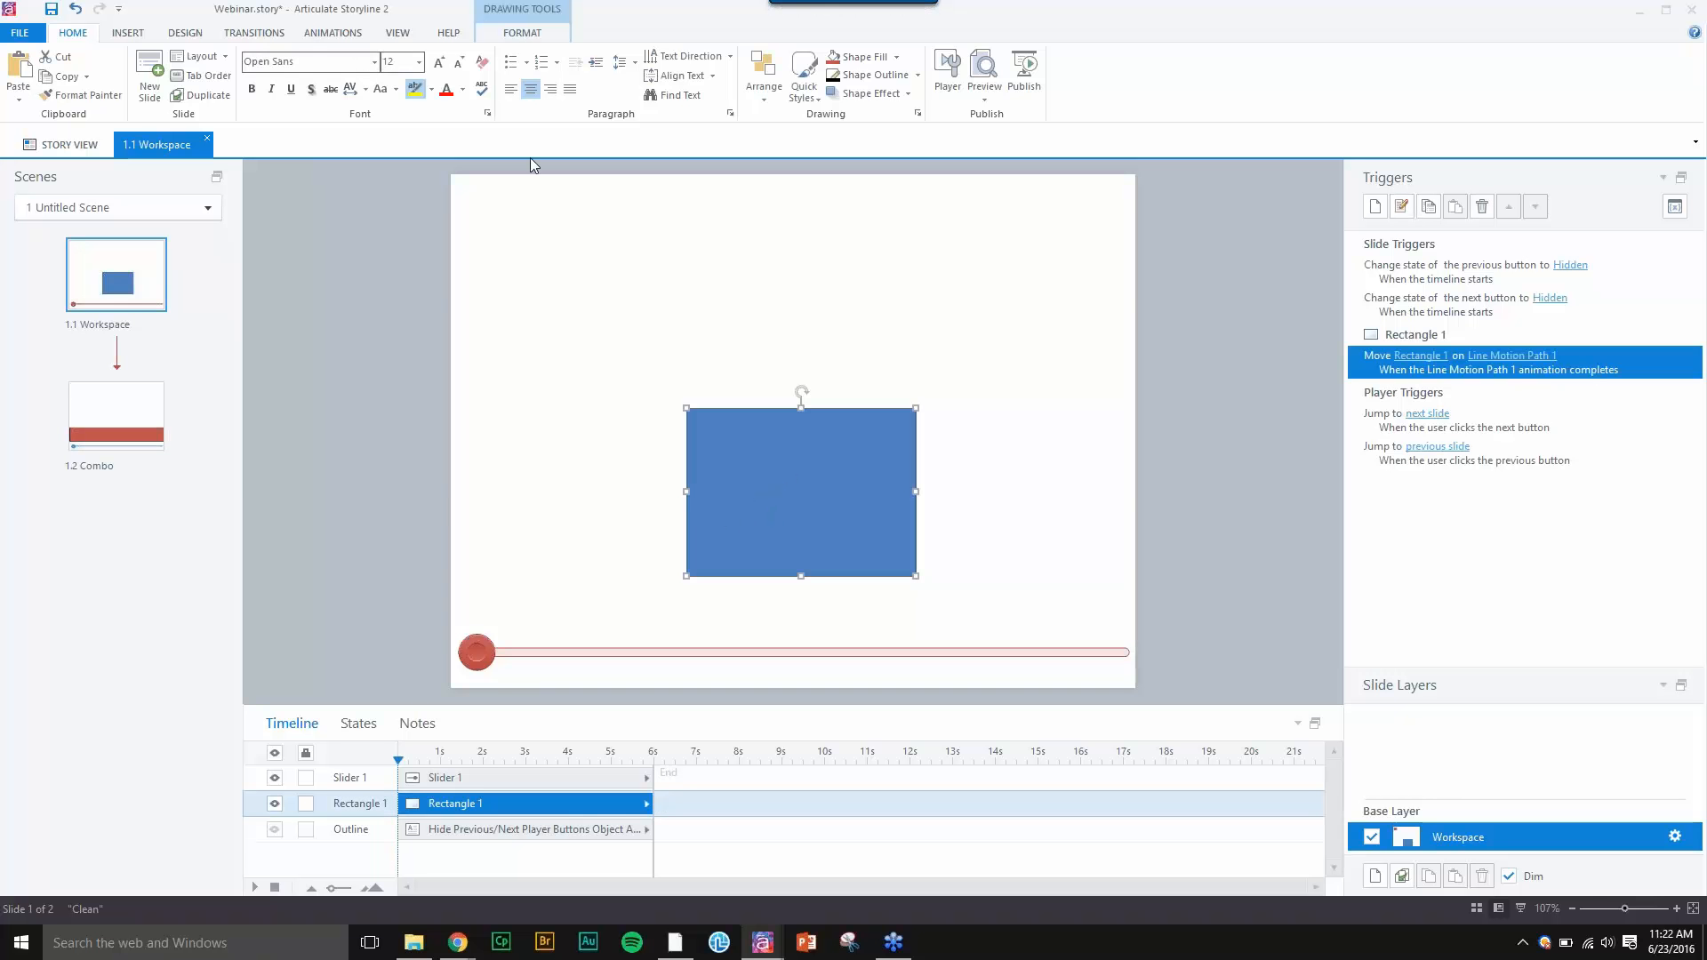
- Move the blue rectangle past the slide's right edge and align its motion path's start point with the rectangle's center
{"action": "left_click", "coordinate": [333, 33]}
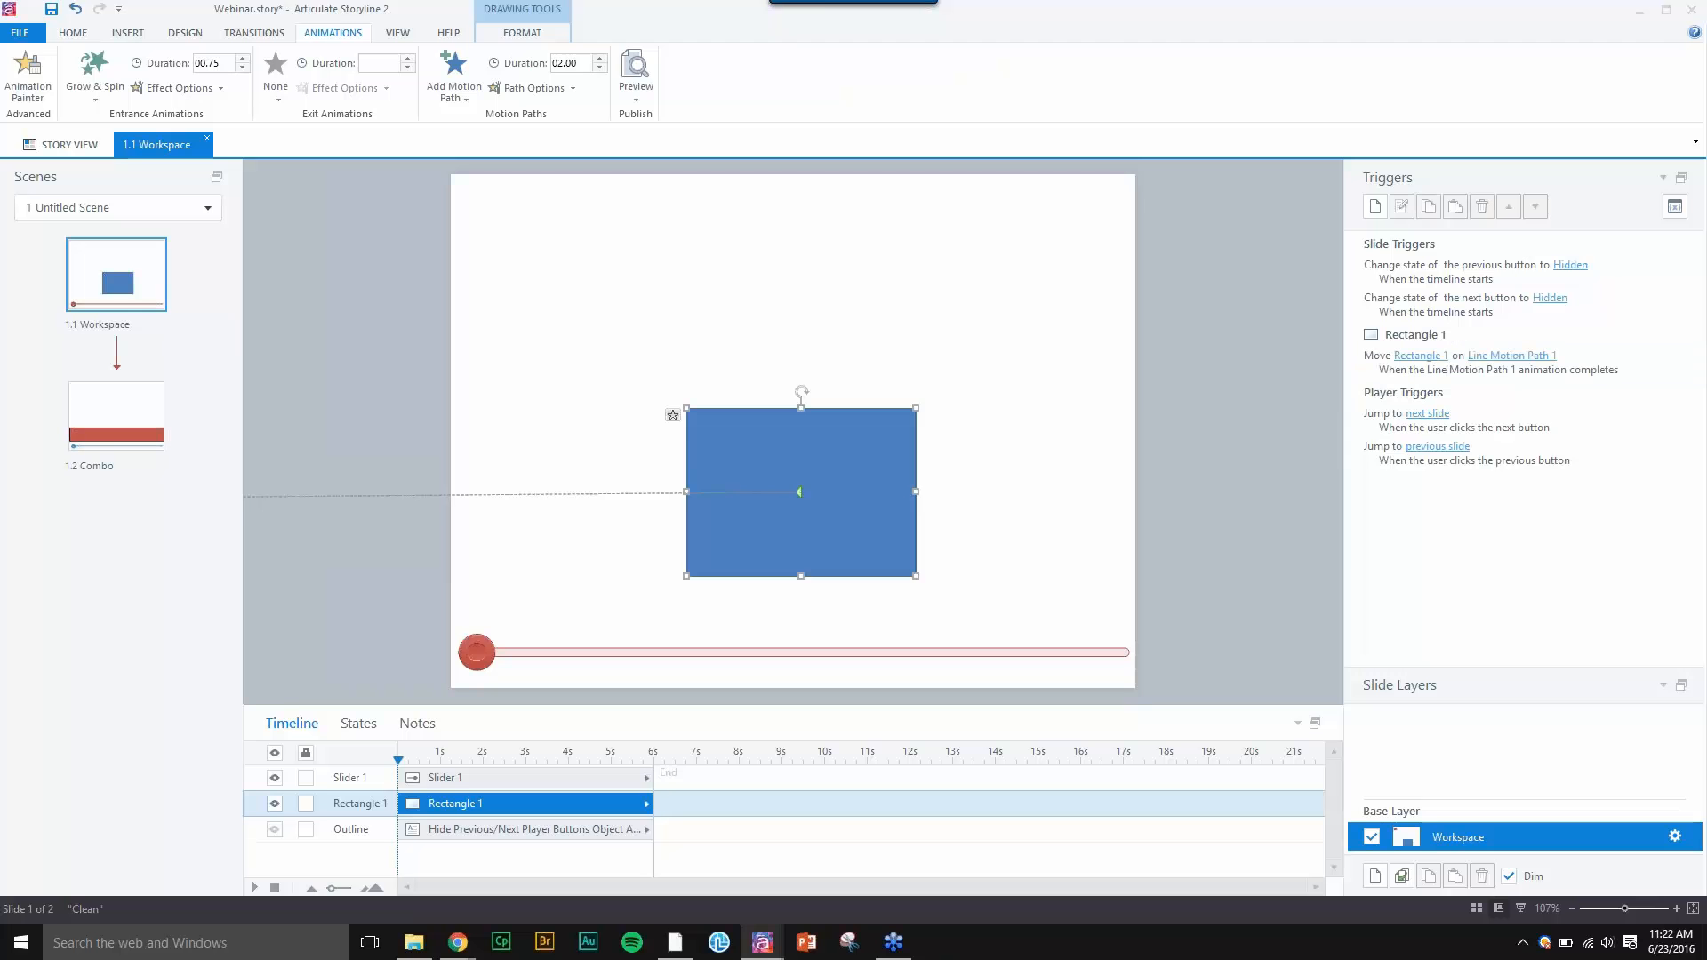
{"action": "left_click_drag", "start_coordinate": [798, 496], "coordinate": [844, 579]}
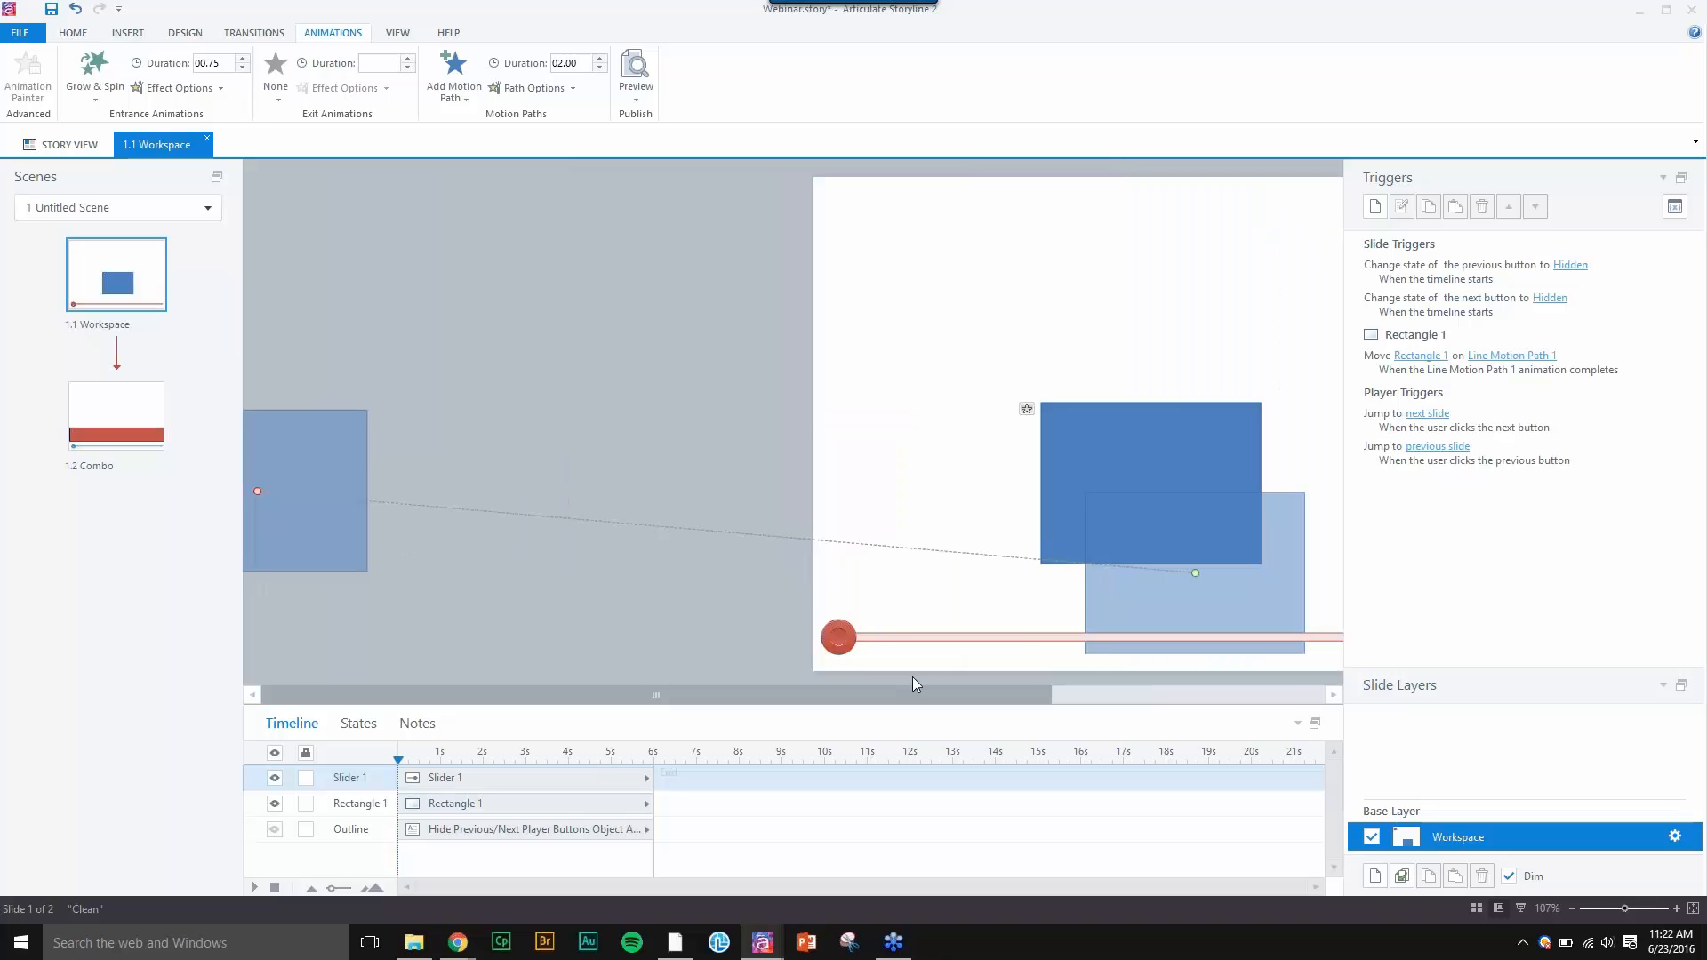
{"action": "left_click_drag", "start_coordinate": [939, 694], "coordinate": [1154, 695]}
{"action": "left_click_drag", "start_coordinate": [866, 460], "coordinate": [1307, 448]}
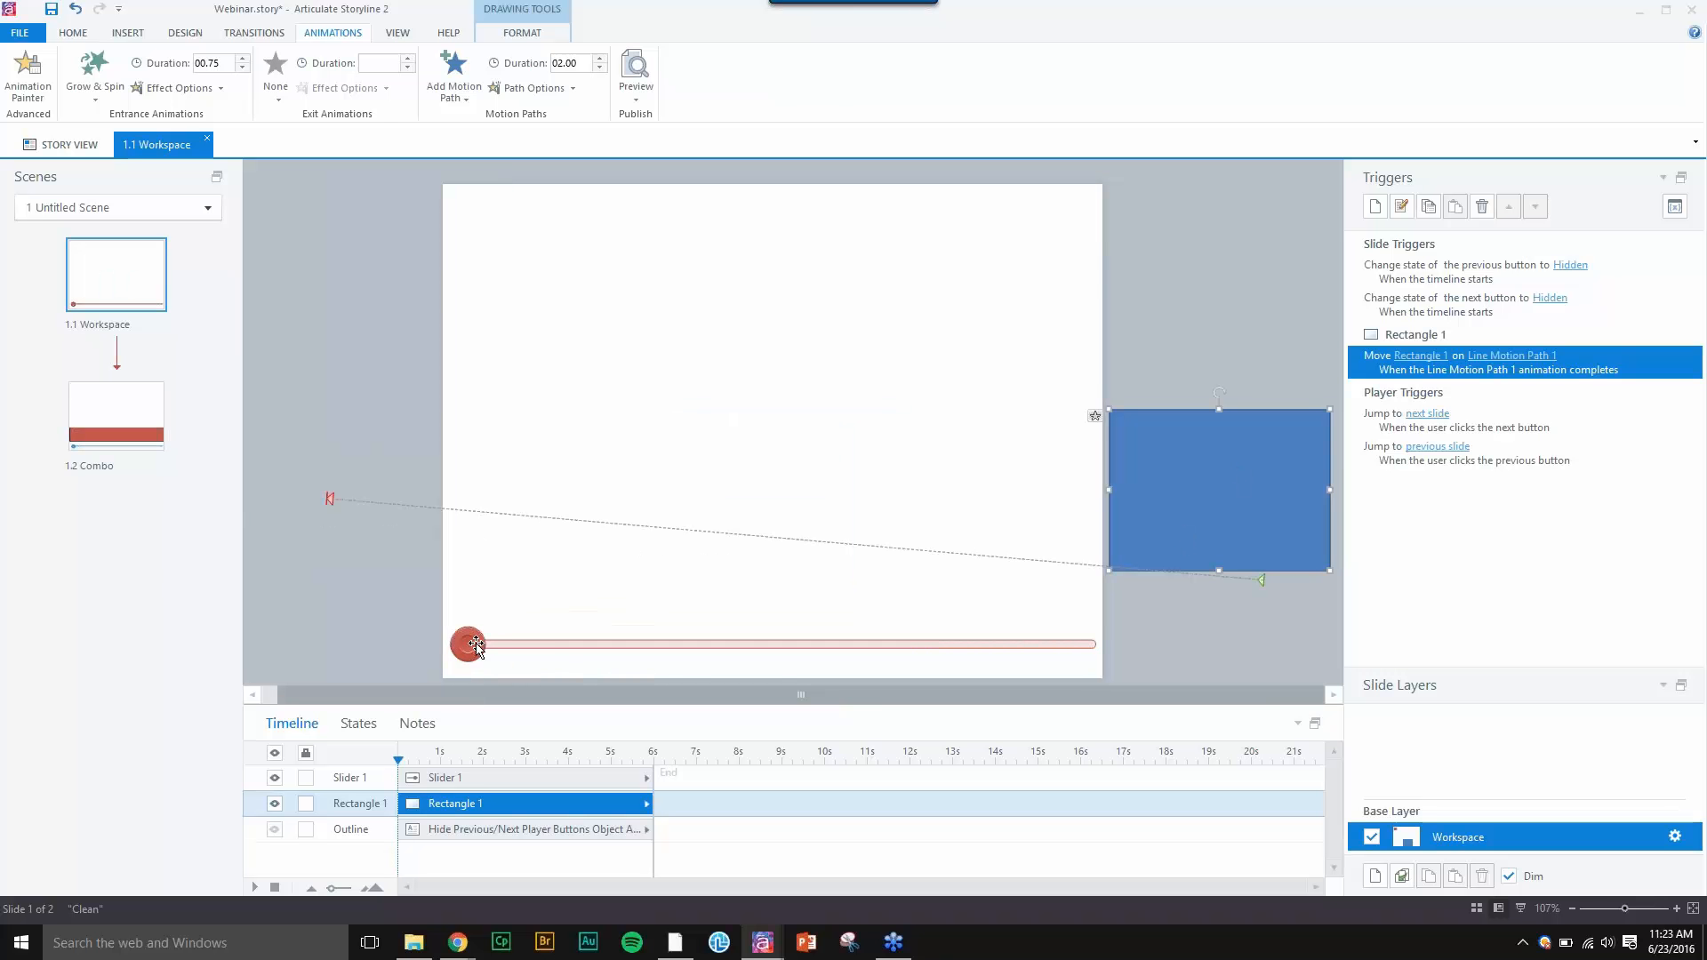
{"action": "left_click", "coordinate": [478, 643]}
{"action": "left_click_drag", "start_coordinate": [1263, 579], "coordinate": [1220, 490]}
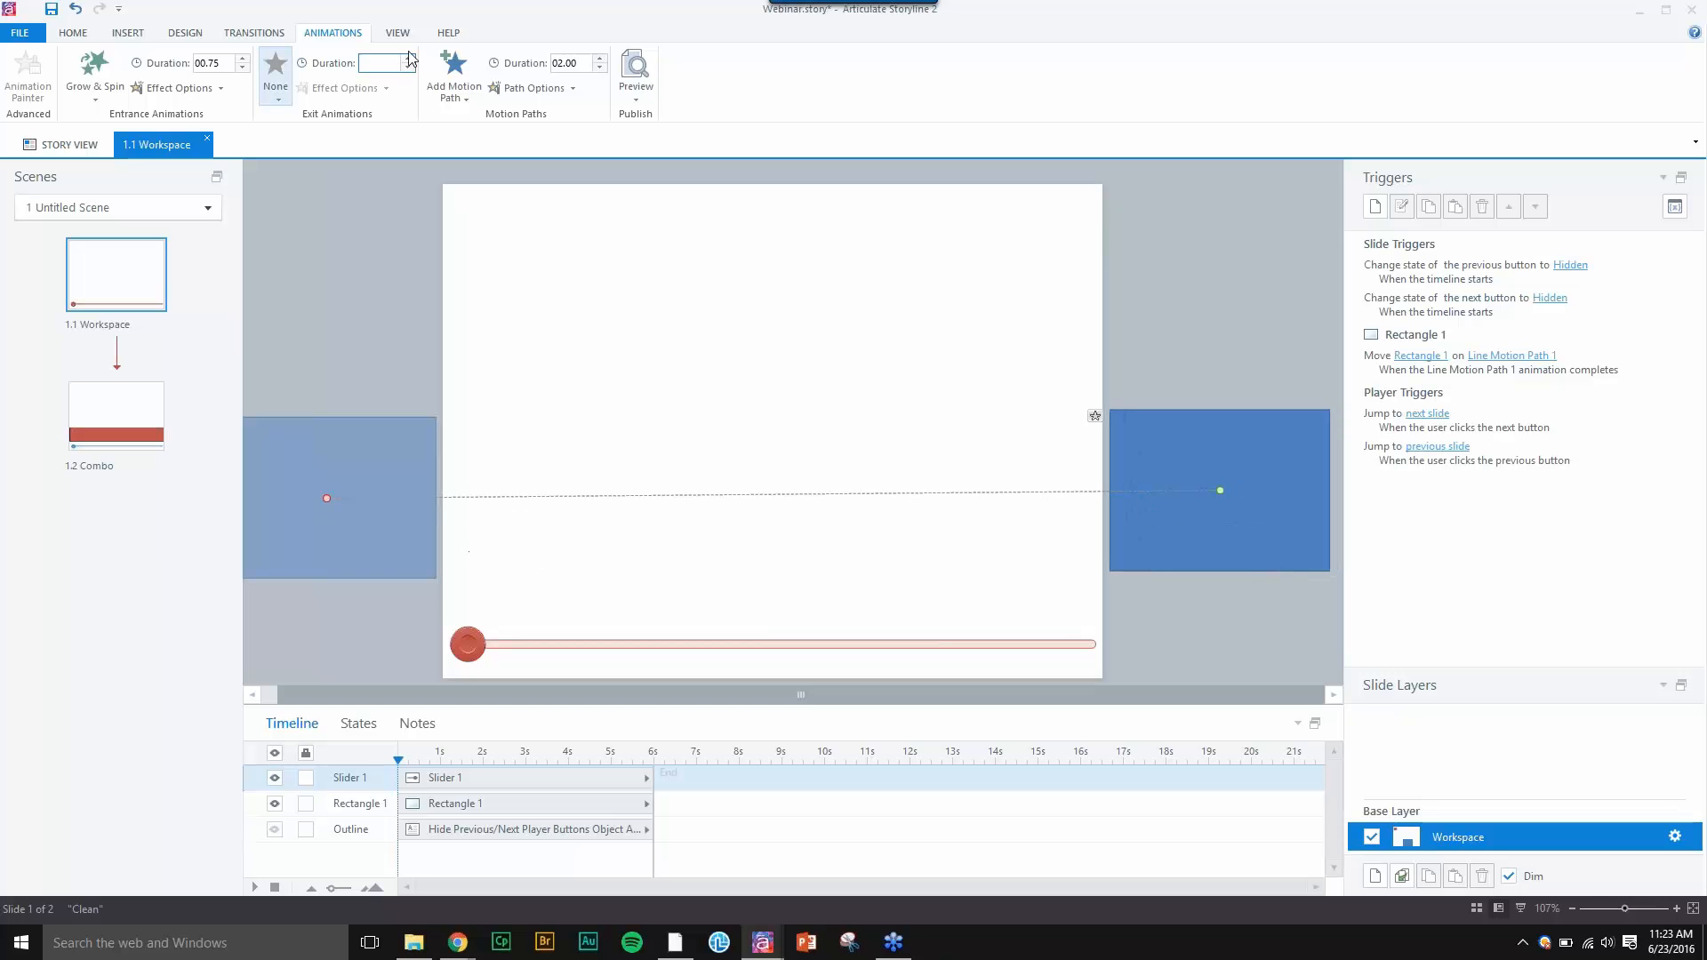
- Review the slider's properties and set its start value to 1
{"action": "left_click", "coordinate": [470, 652]}
{"action": "left_click", "coordinate": [533, 35]}
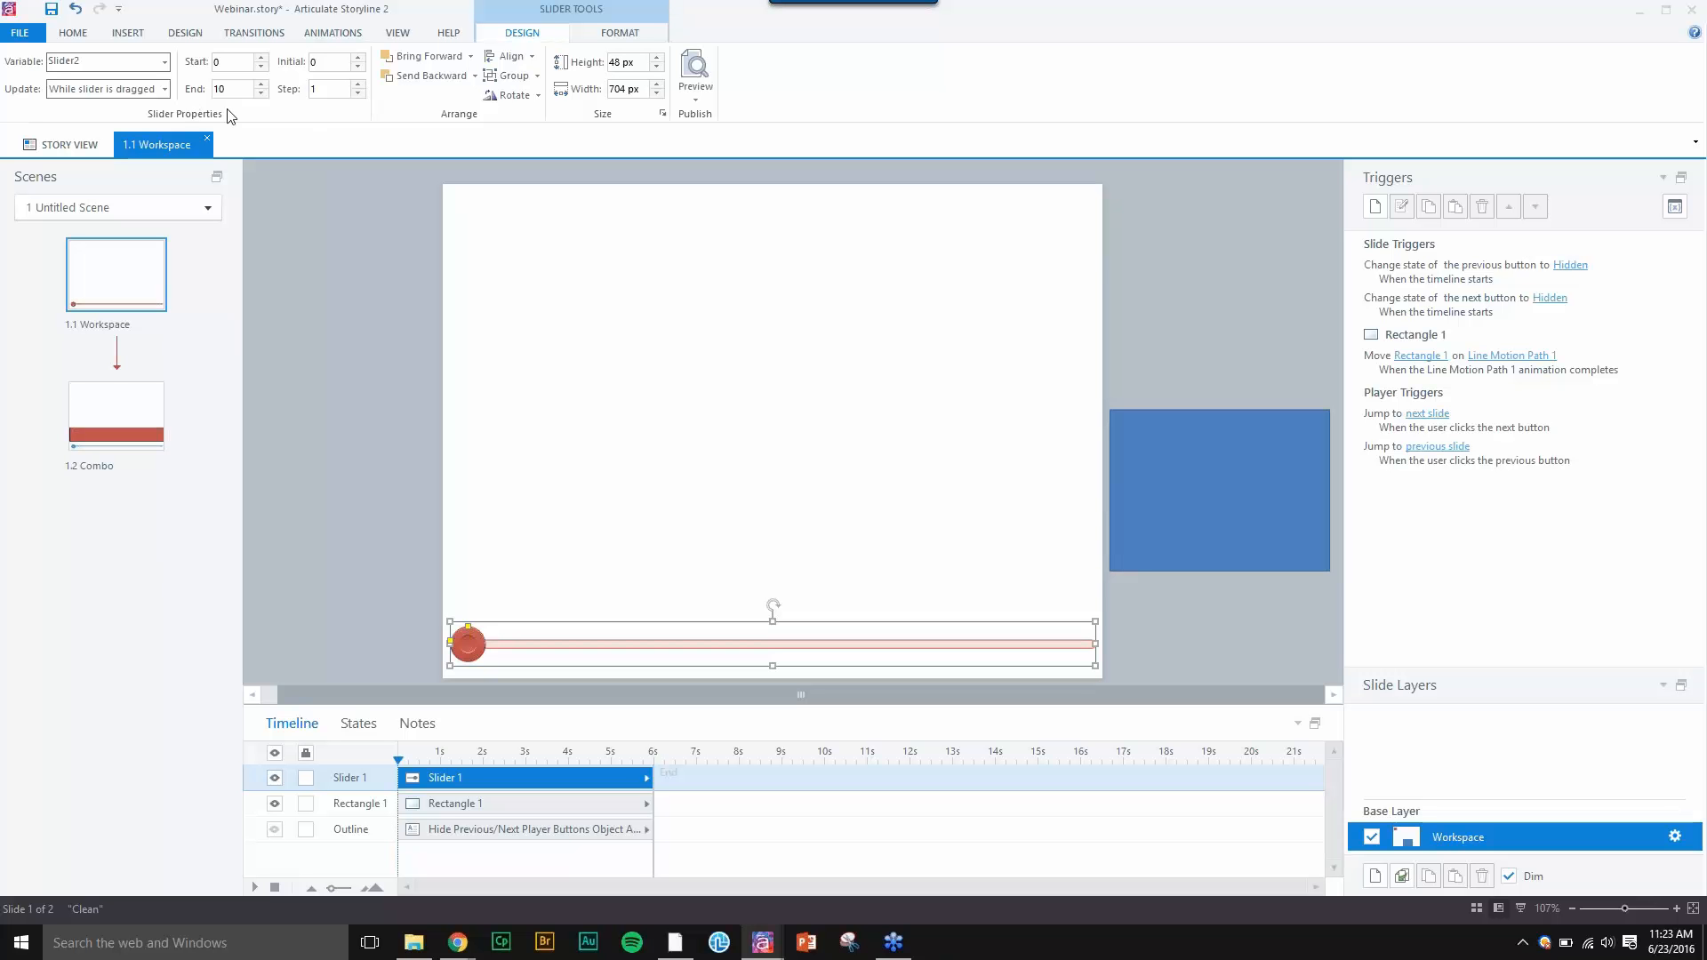
{"action": "left_click", "coordinate": [230, 63]}
{"action": "key", "text": "Tab"}
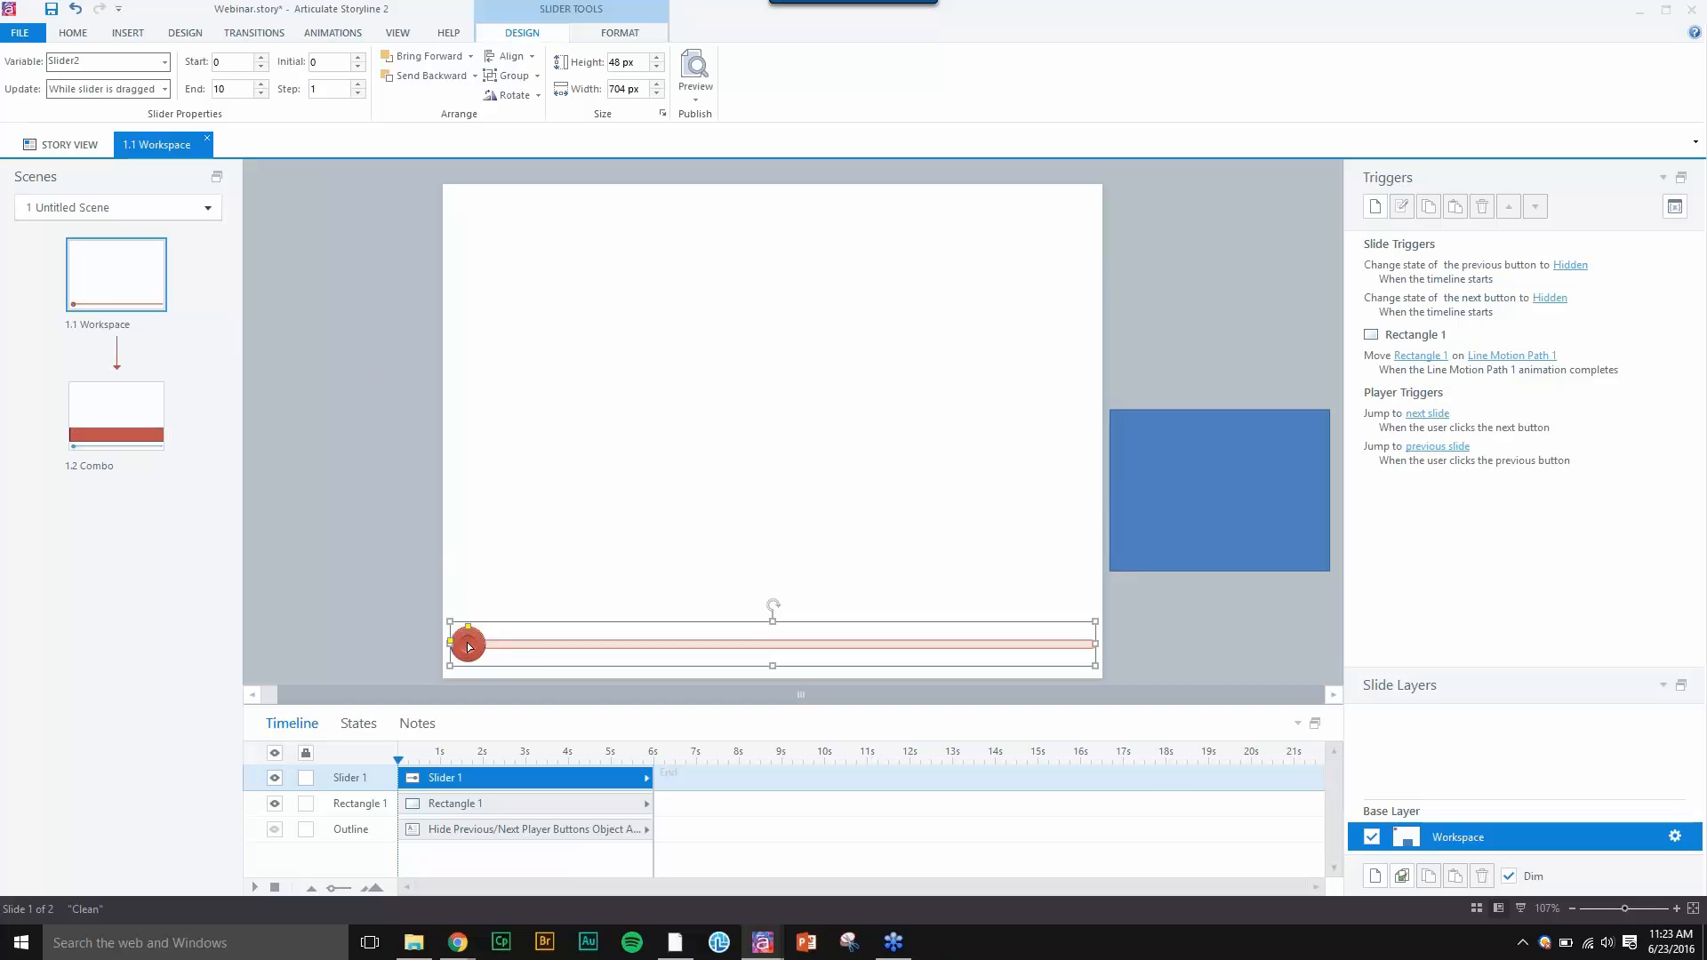
{"action": "mouse_move", "coordinate": [486, 645]}
{"action": "left_mouse_down"}
{"action": "mouse_move", "coordinate": [1097, 667]}
{"action": "mouse_move", "coordinate": [729, 643]}
{"action": "mouse_move", "coordinate": [448, 651]}
{"action": "mouse_move", "coordinate": [1078, 695]}
{"action": "mouse_move", "coordinate": [485, 665]}
{"action": "mouse_move", "coordinate": [1078, 654]}
{"action": "mouse_move", "coordinate": [456, 647]}
{"action": "left_mouse_up"}
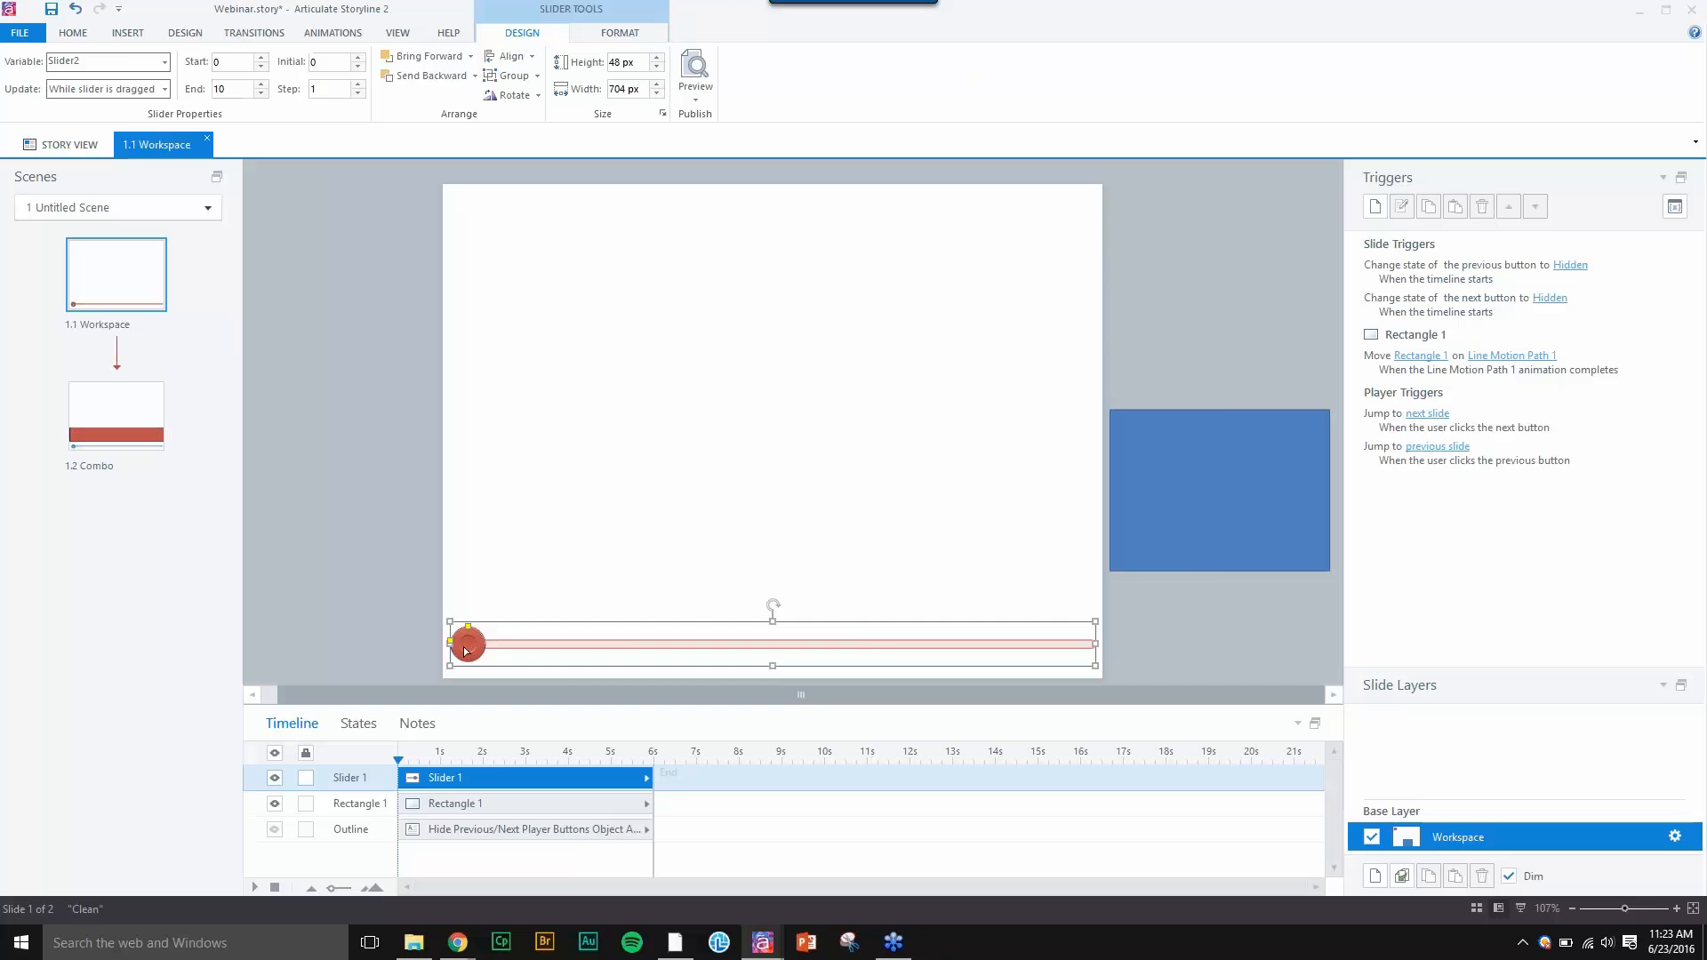
{"action": "left_click", "coordinate": [1299, 462]}
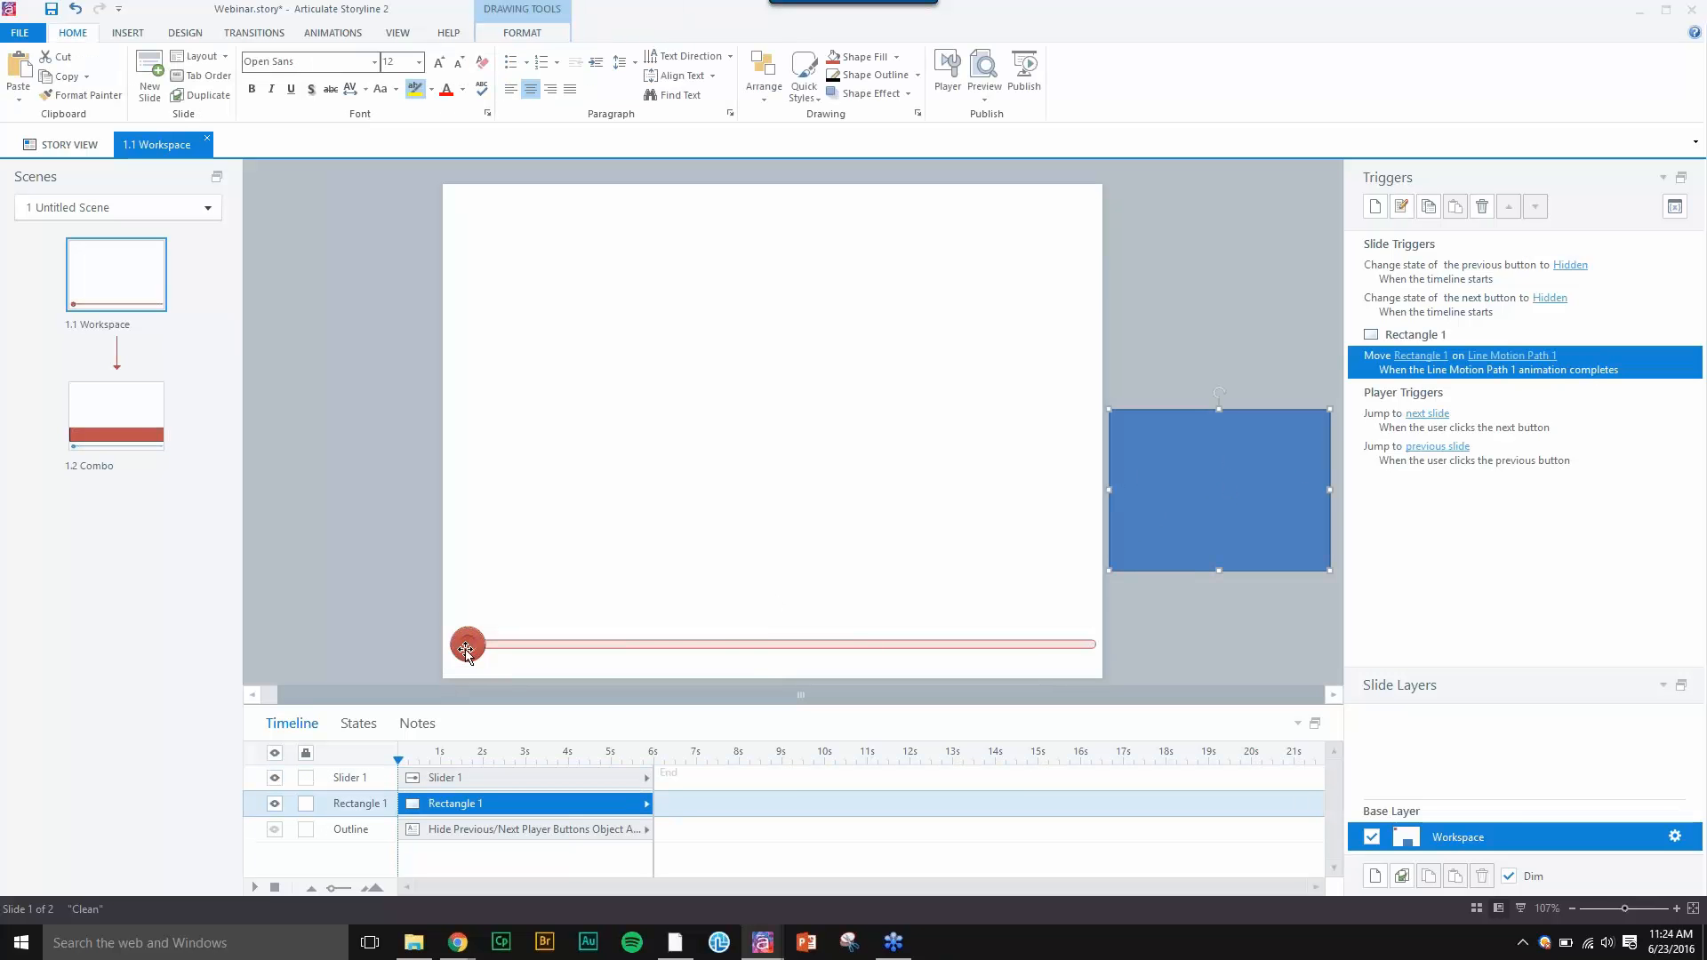
{"action": "left_click", "coordinate": [469, 645]}
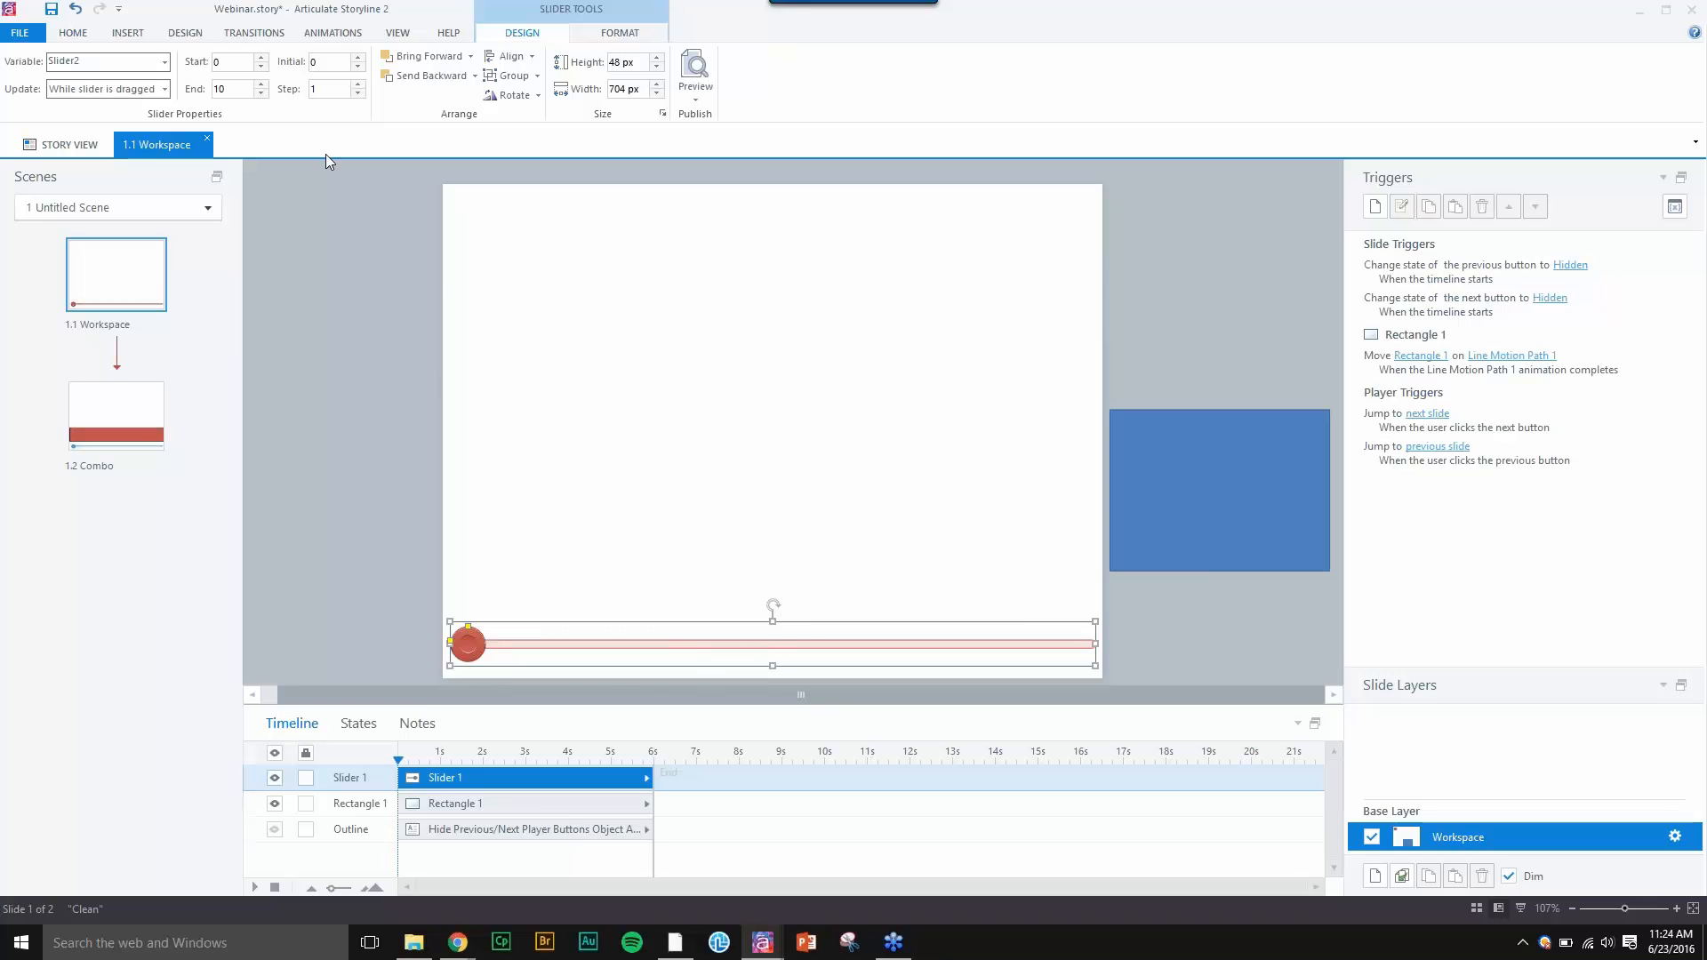
{"action": "left_click", "coordinate": [261, 57]}
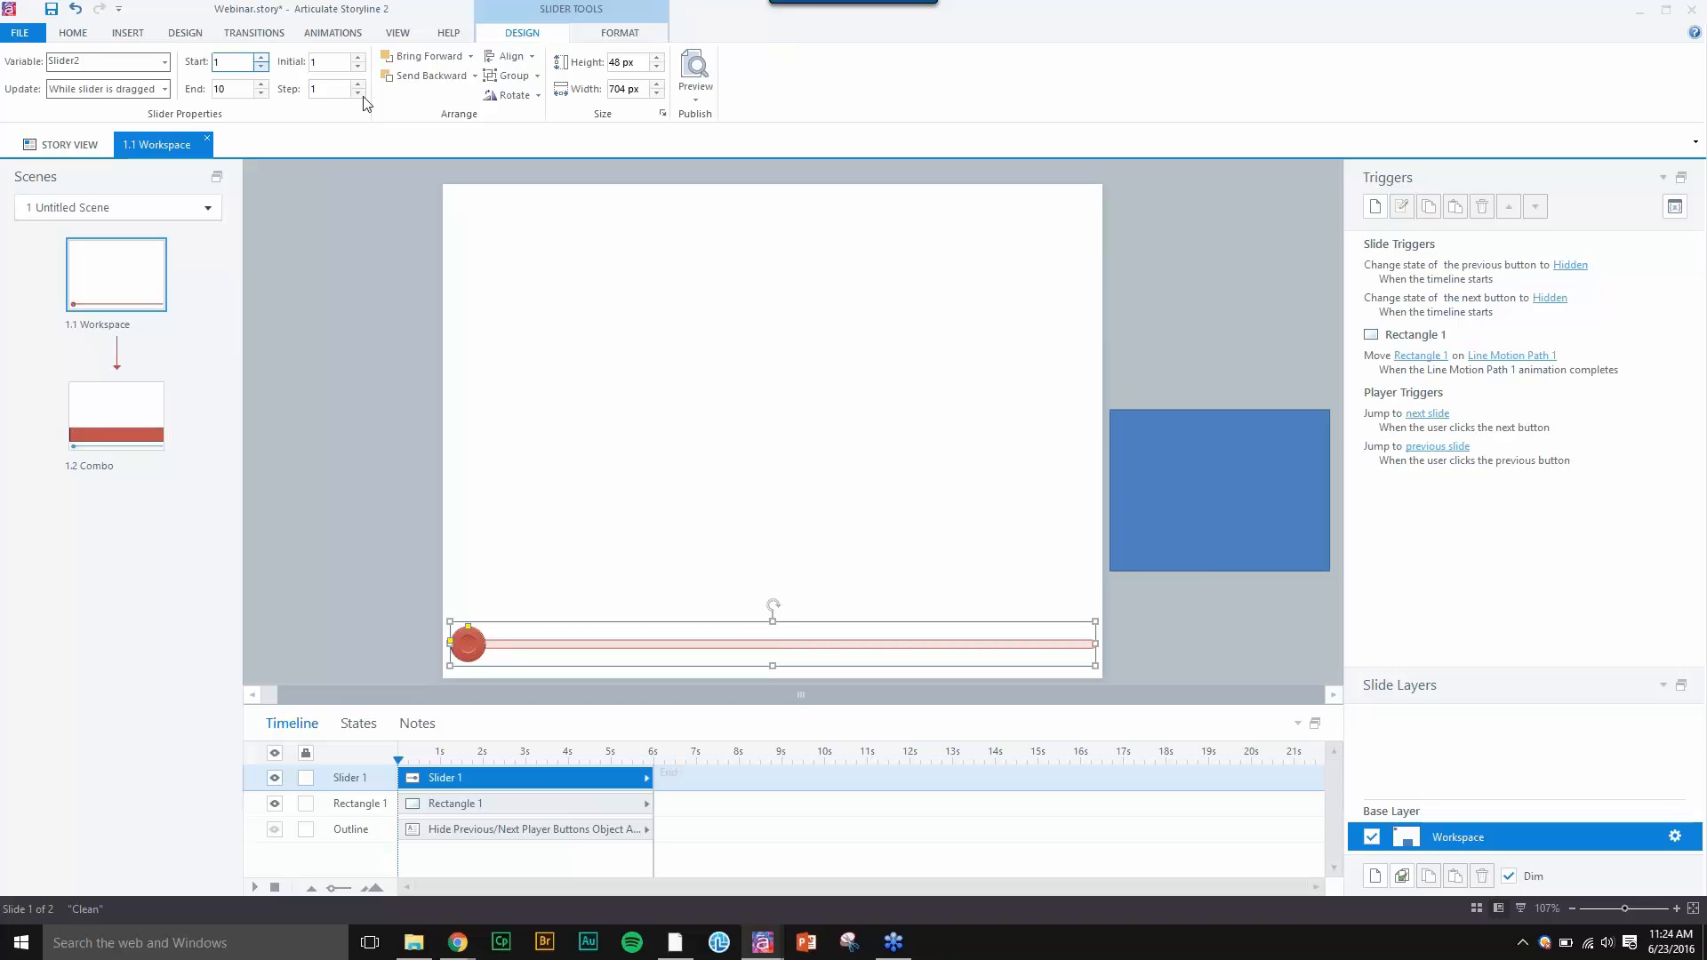
{"action": "mouse_move", "coordinate": [471, 653]}
{"action": "left_mouse_down"}
{"action": "mouse_move", "coordinate": [1081, 649]}
{"action": "mouse_move", "coordinate": [446, 648]}
{"action": "left_mouse_up"}
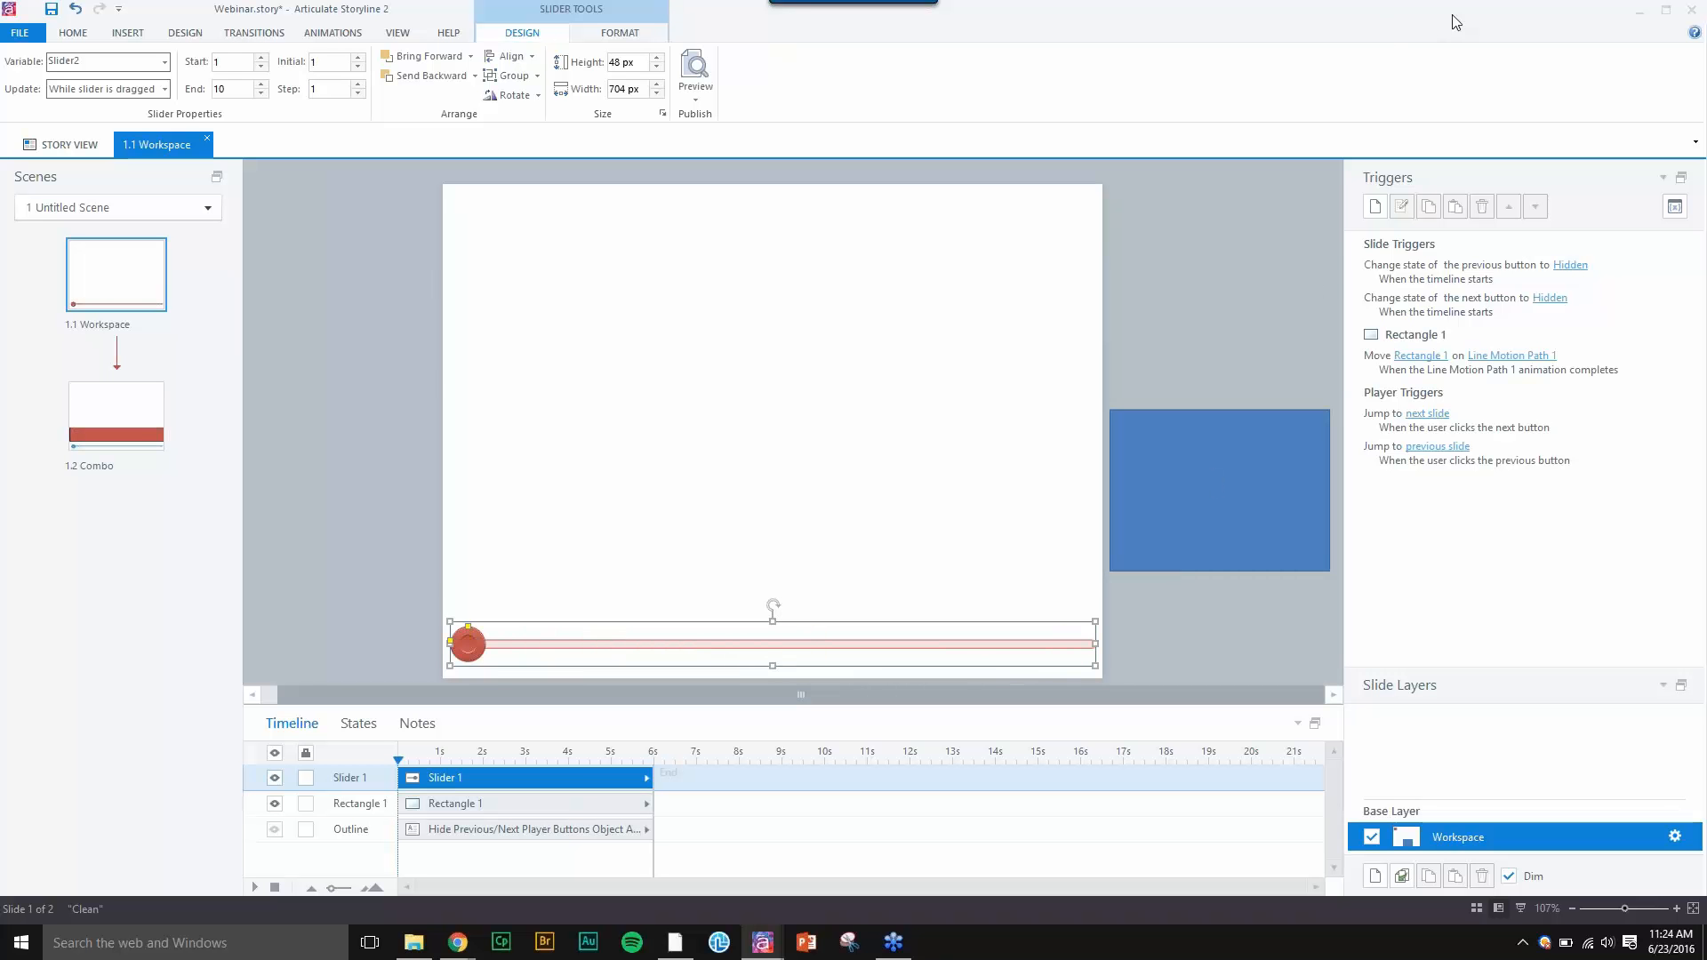
- Change the blue rectangle's move trigger to run when Slider 1 moves
{"action": "left_click", "coordinate": [1456, 42]}
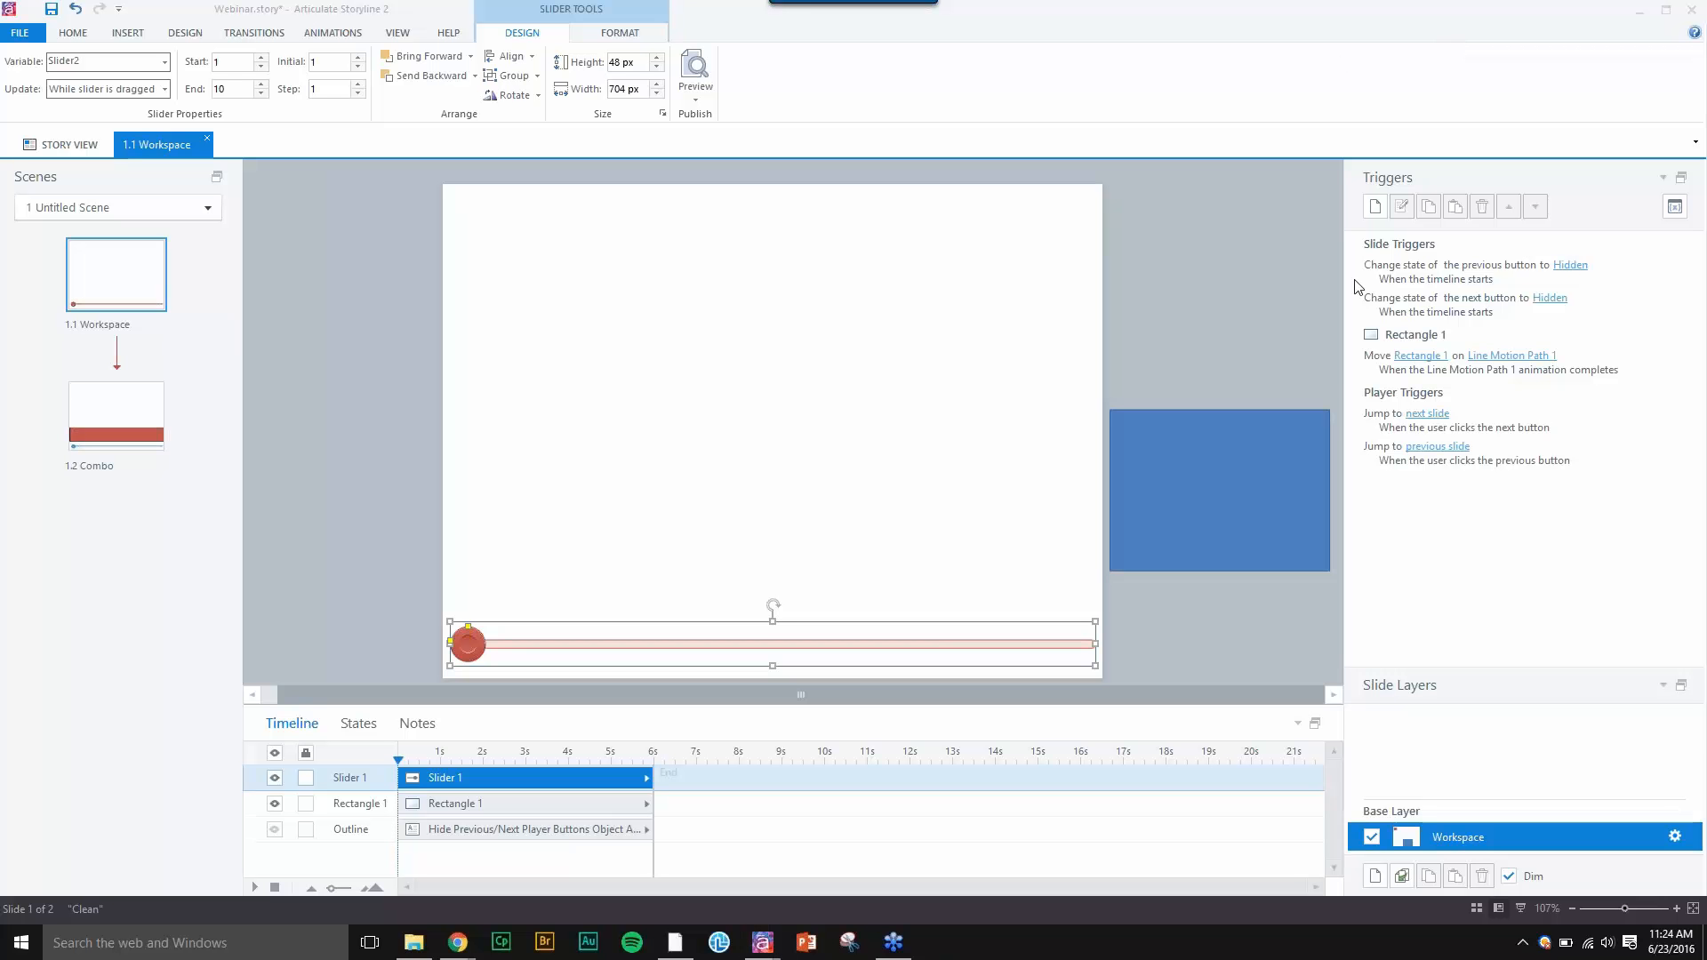
{"action": "left_click", "coordinate": [1377, 371]}
{"action": "left_click", "coordinate": [1246, 455]}
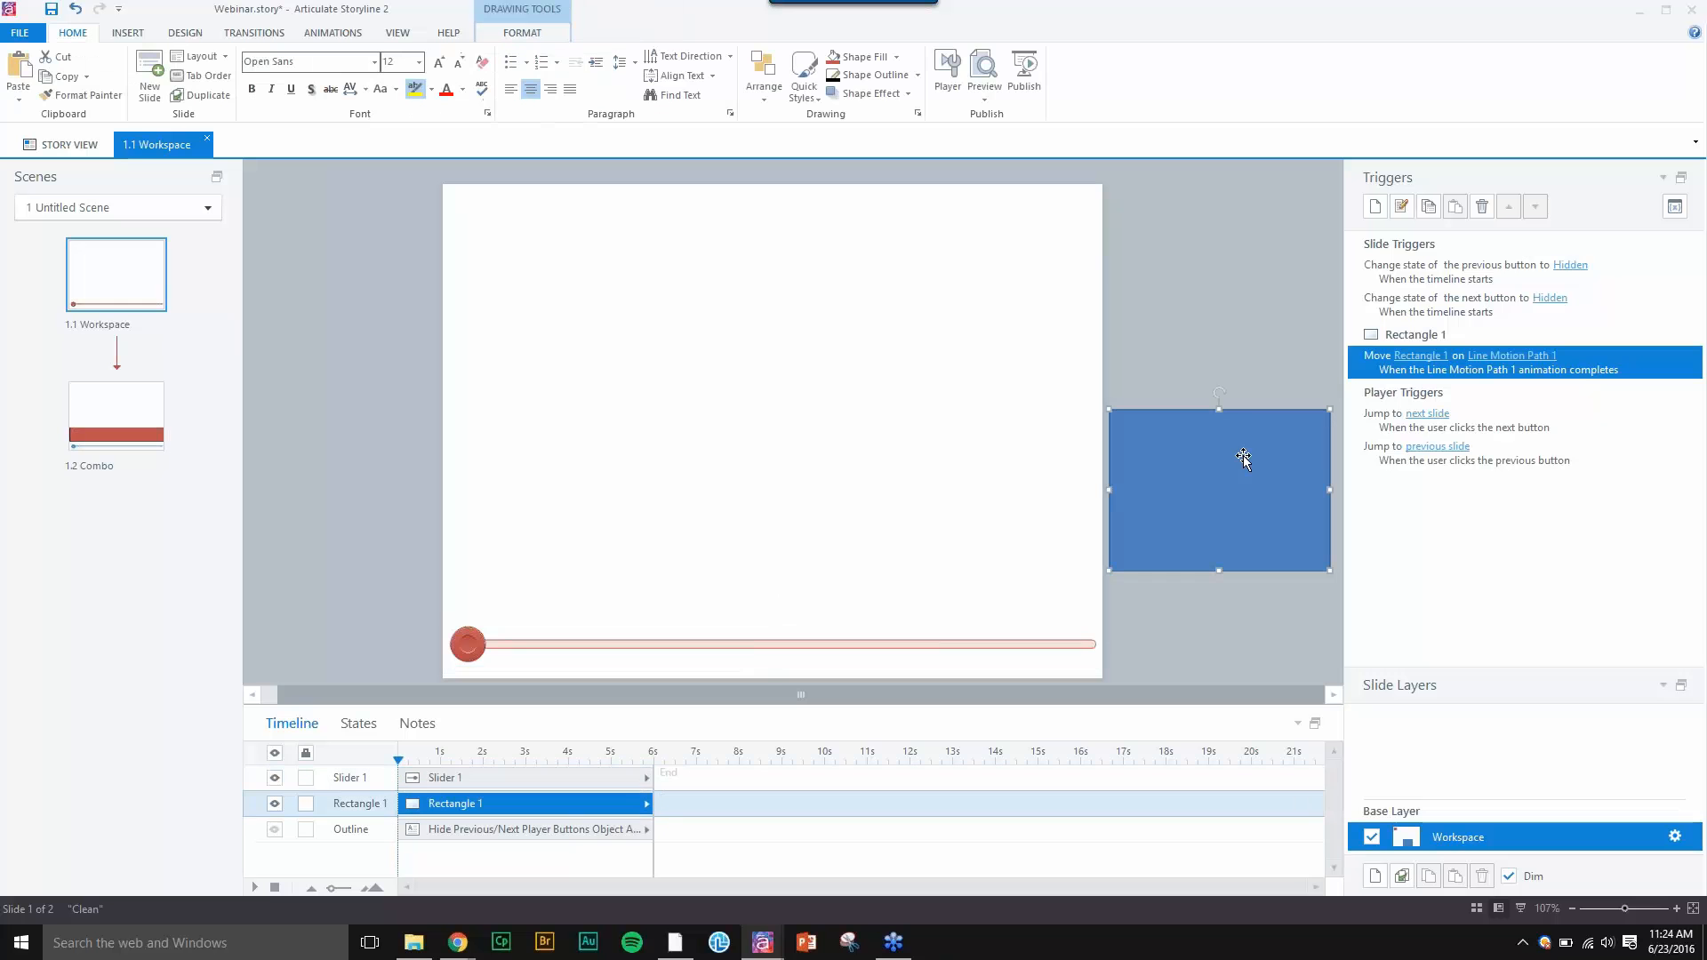
{"action": "double_click", "coordinate": [1378, 371]}
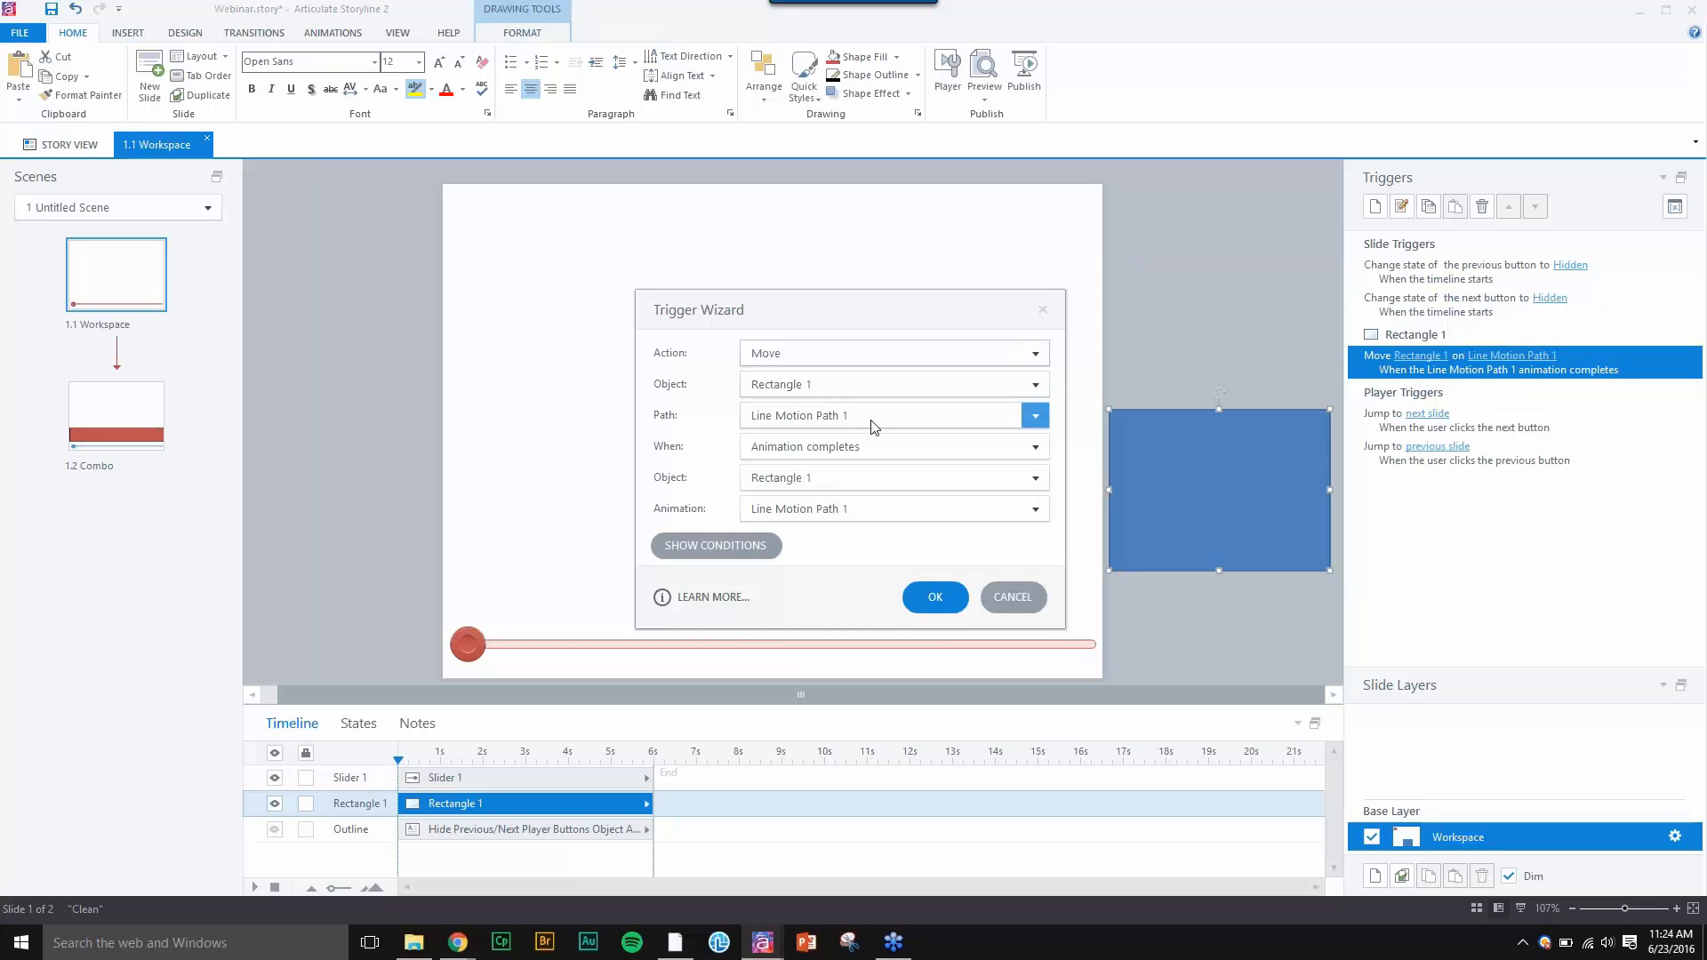
{"action": "left_click", "coordinate": [885, 449]}
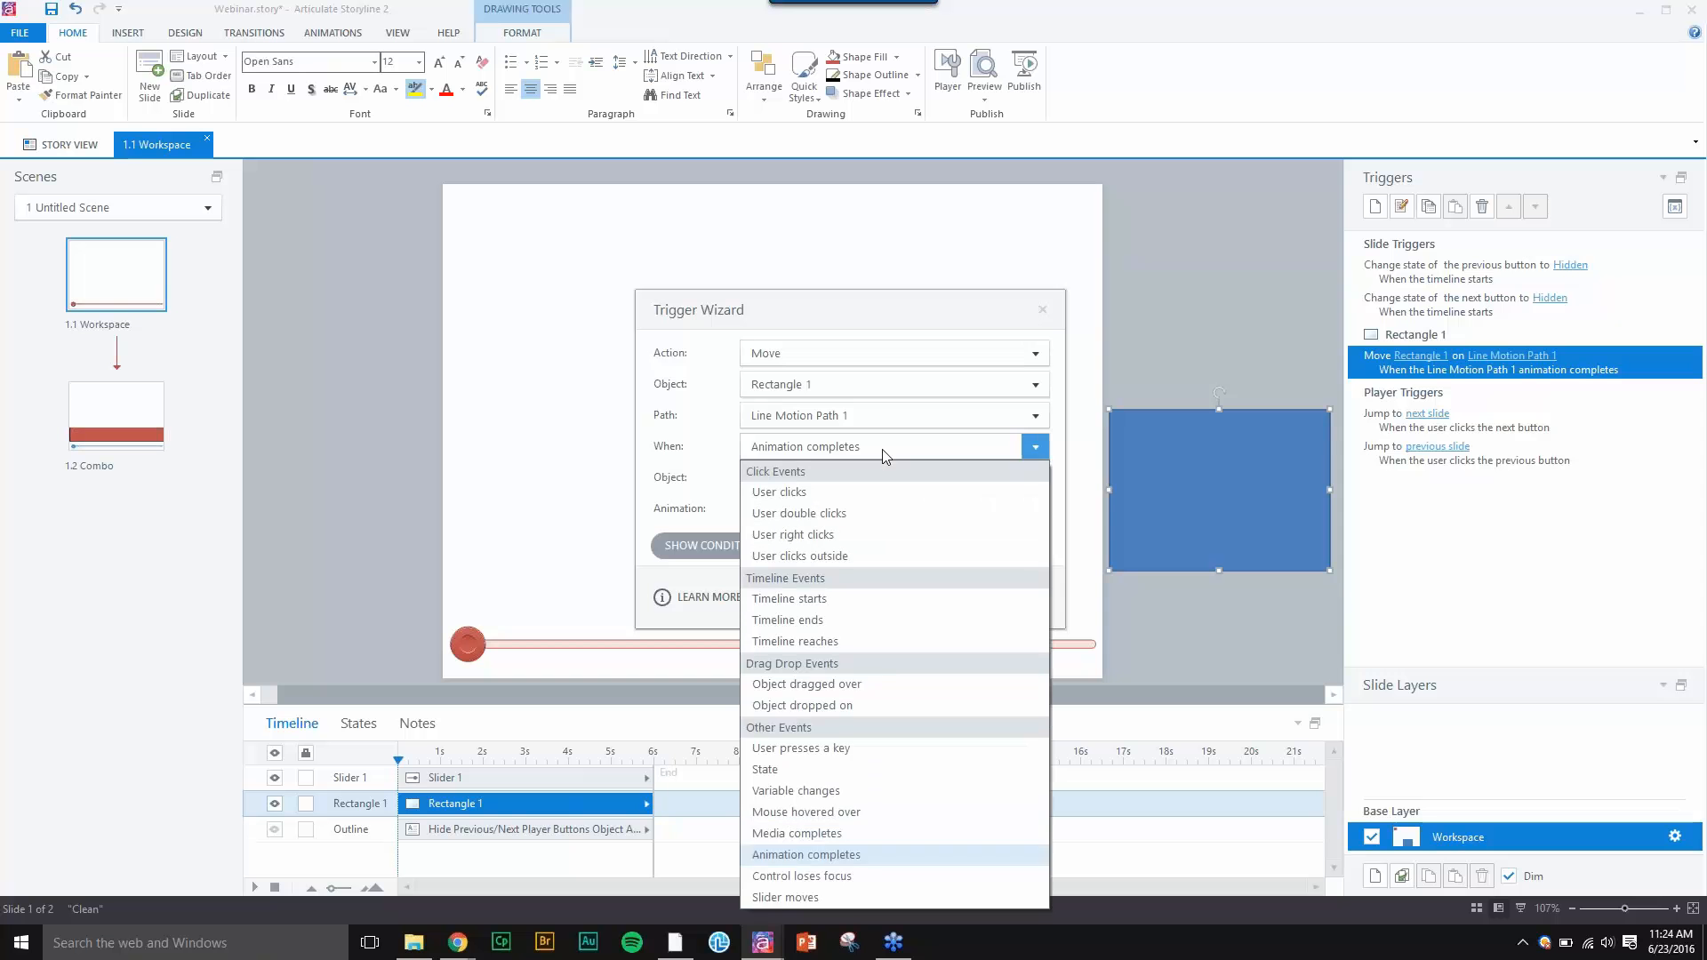
{"action": "left_click", "coordinate": [788, 895]}
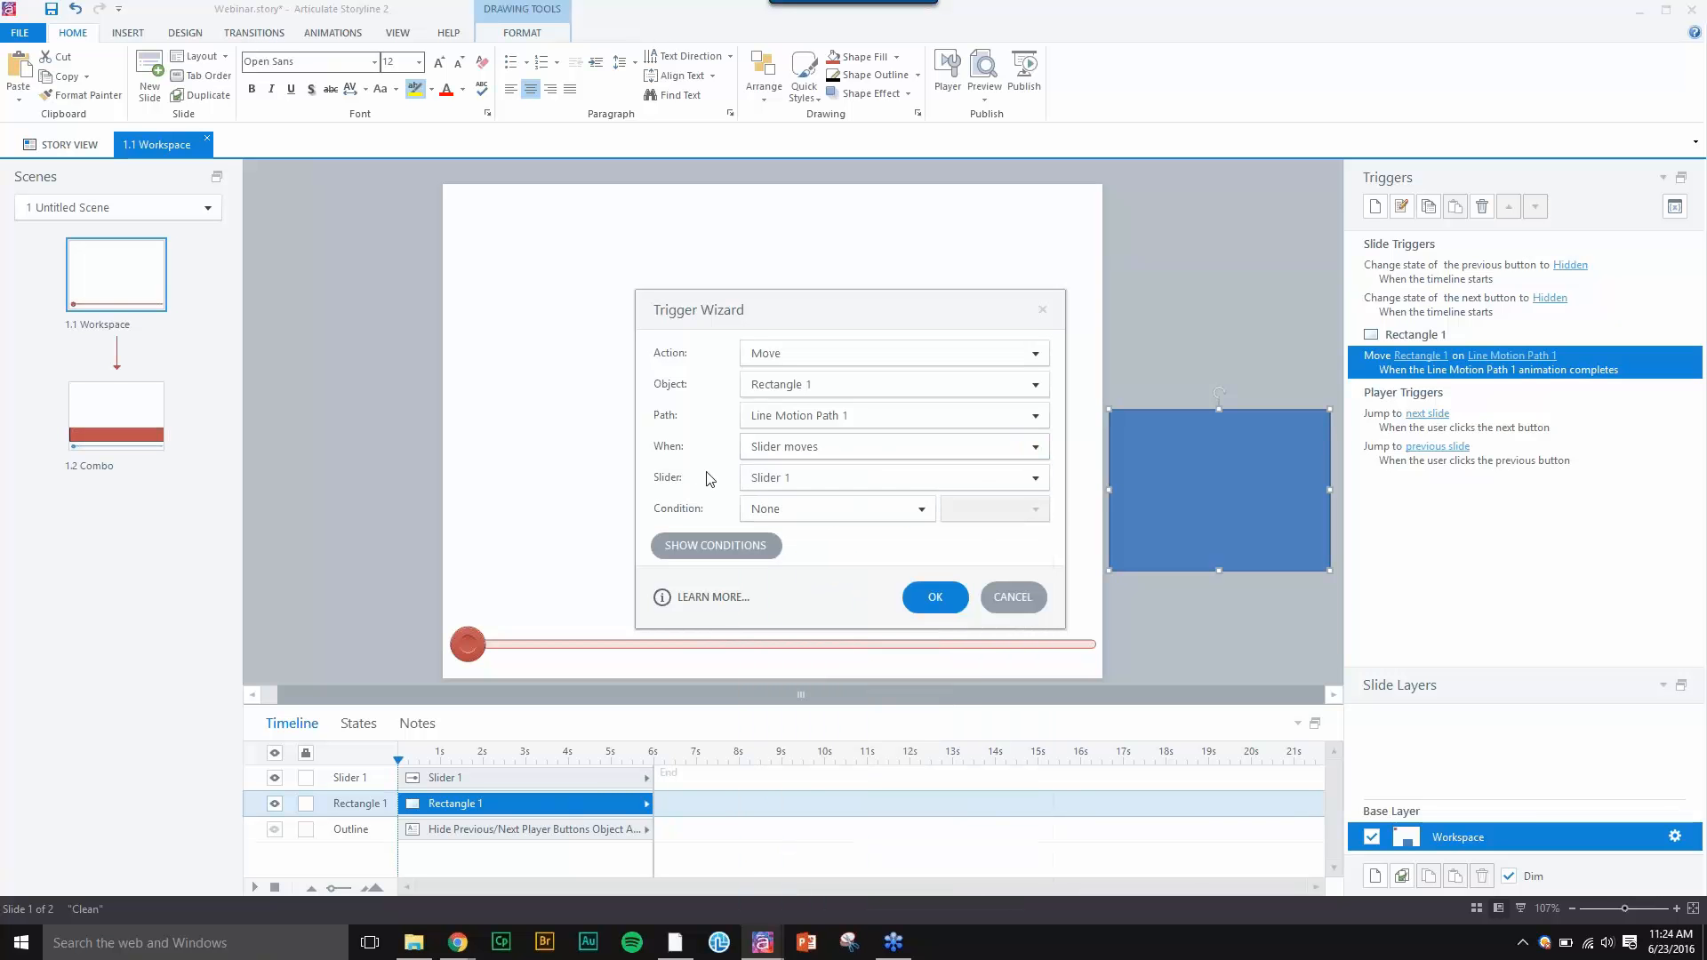
{"action": "left_click", "coordinate": [780, 480]}
{"action": "left_click", "coordinate": [778, 482]}
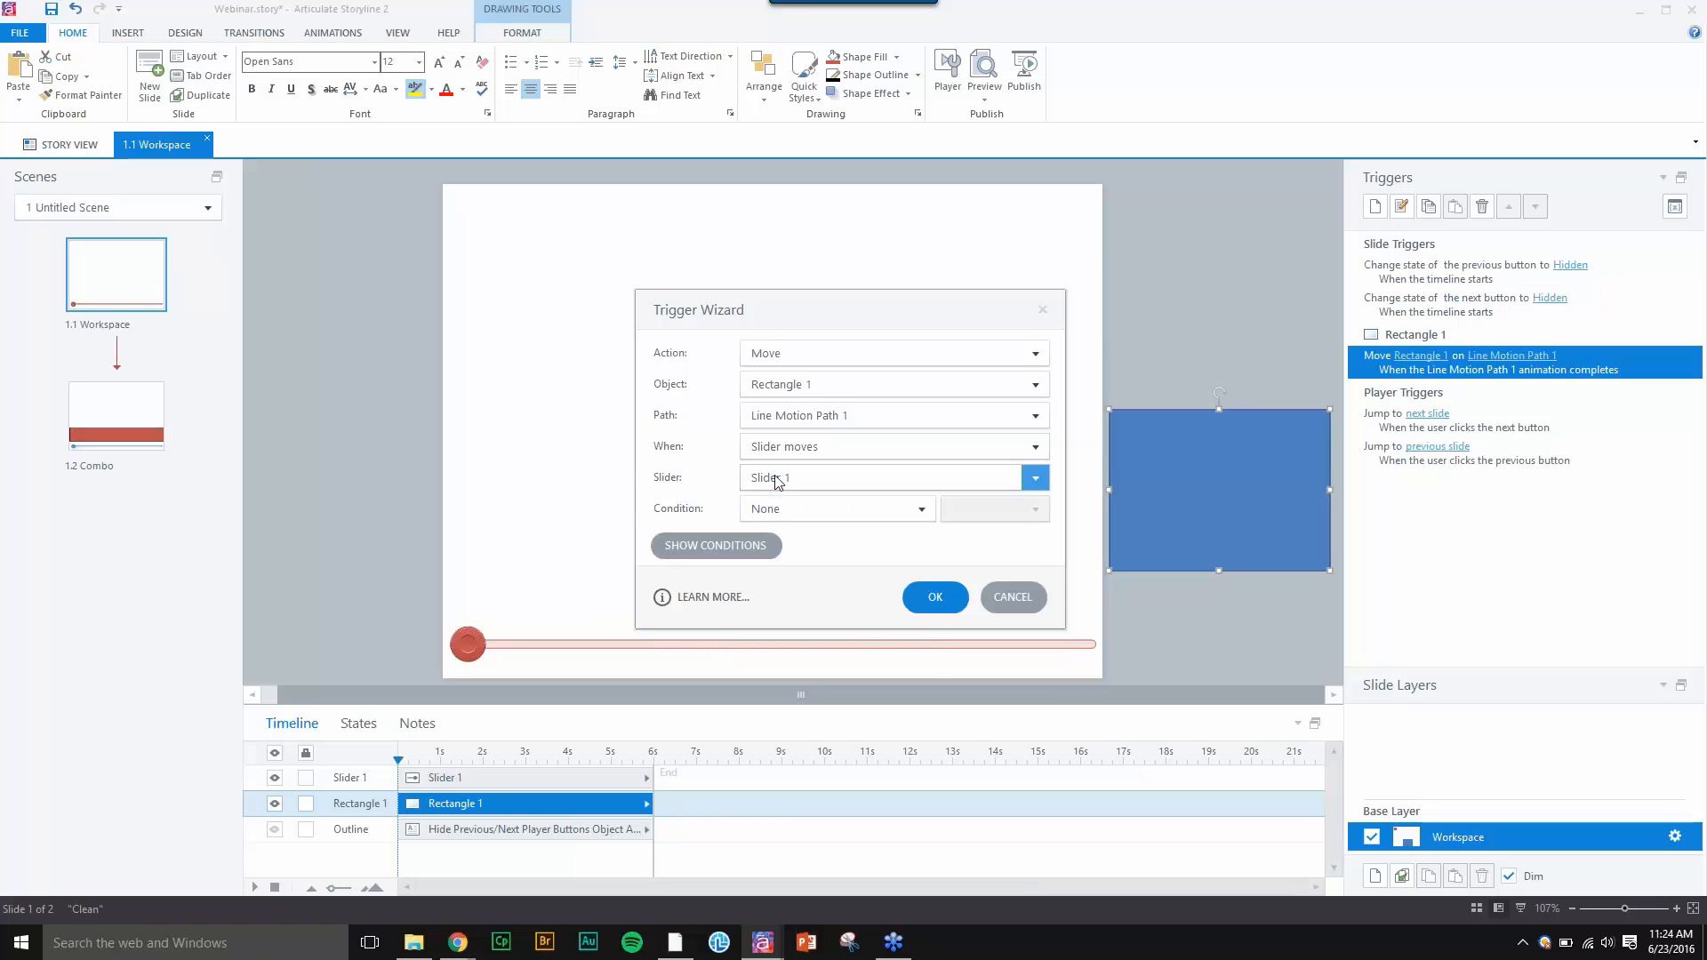
- Restrict the move trigger to a slider value equal to 5, and preview the slide
{"action": "left_click", "coordinate": [788, 508]}
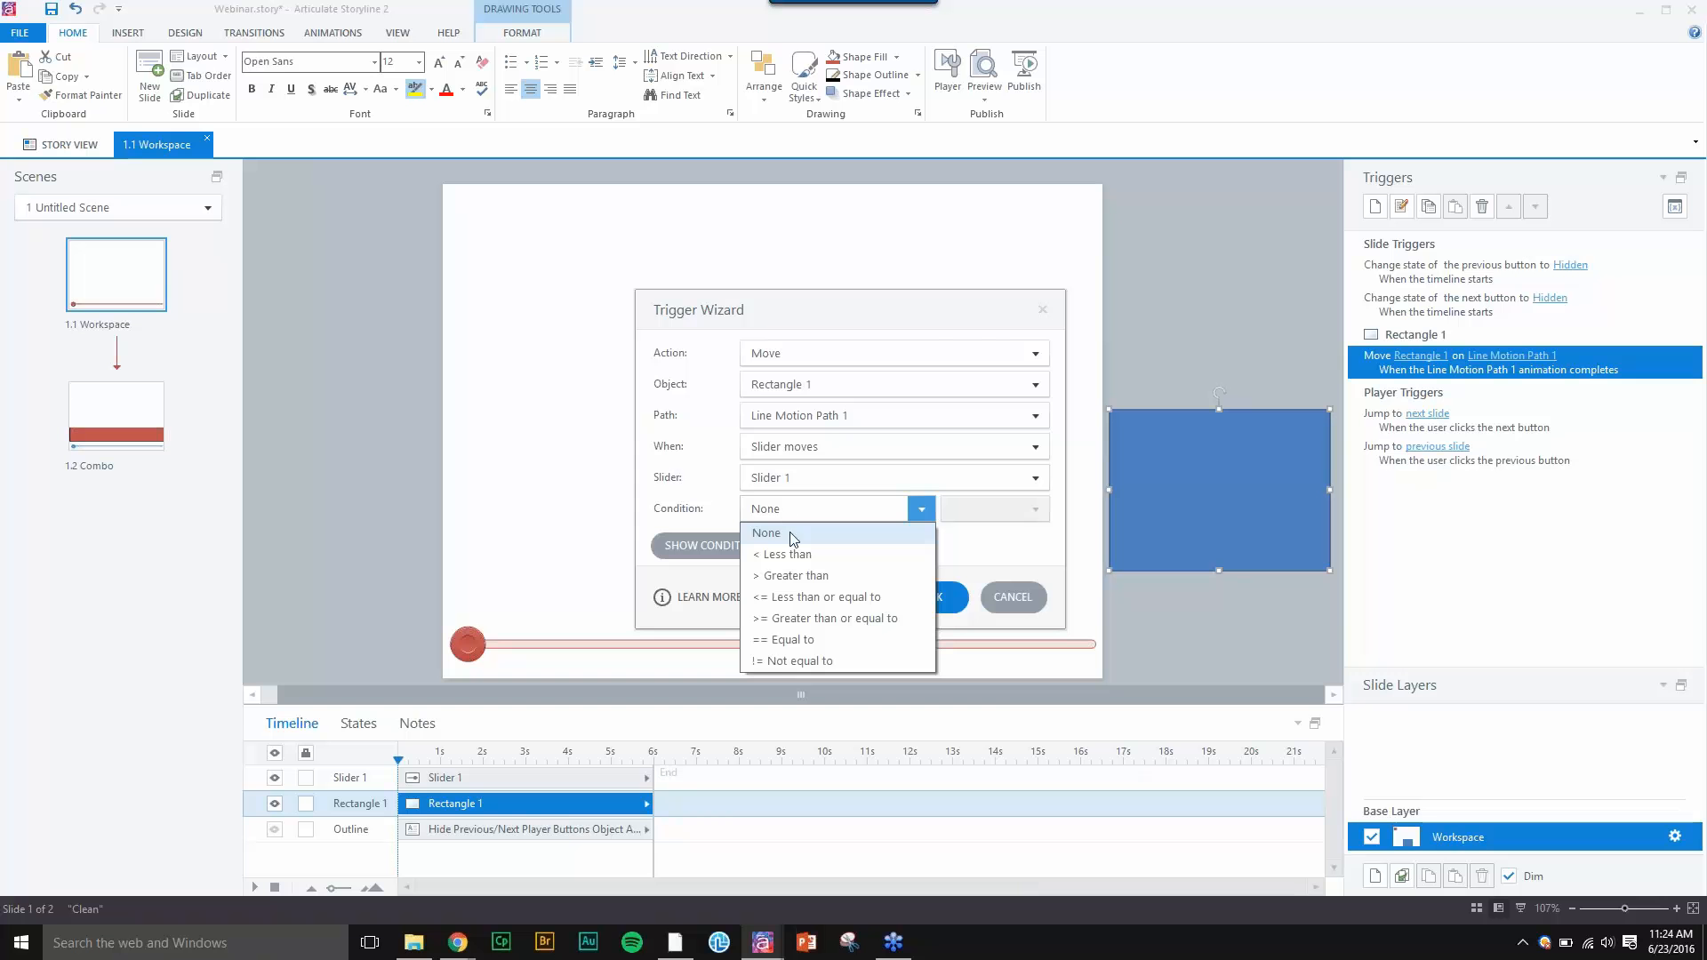
{"action": "left_click", "coordinate": [805, 637]}
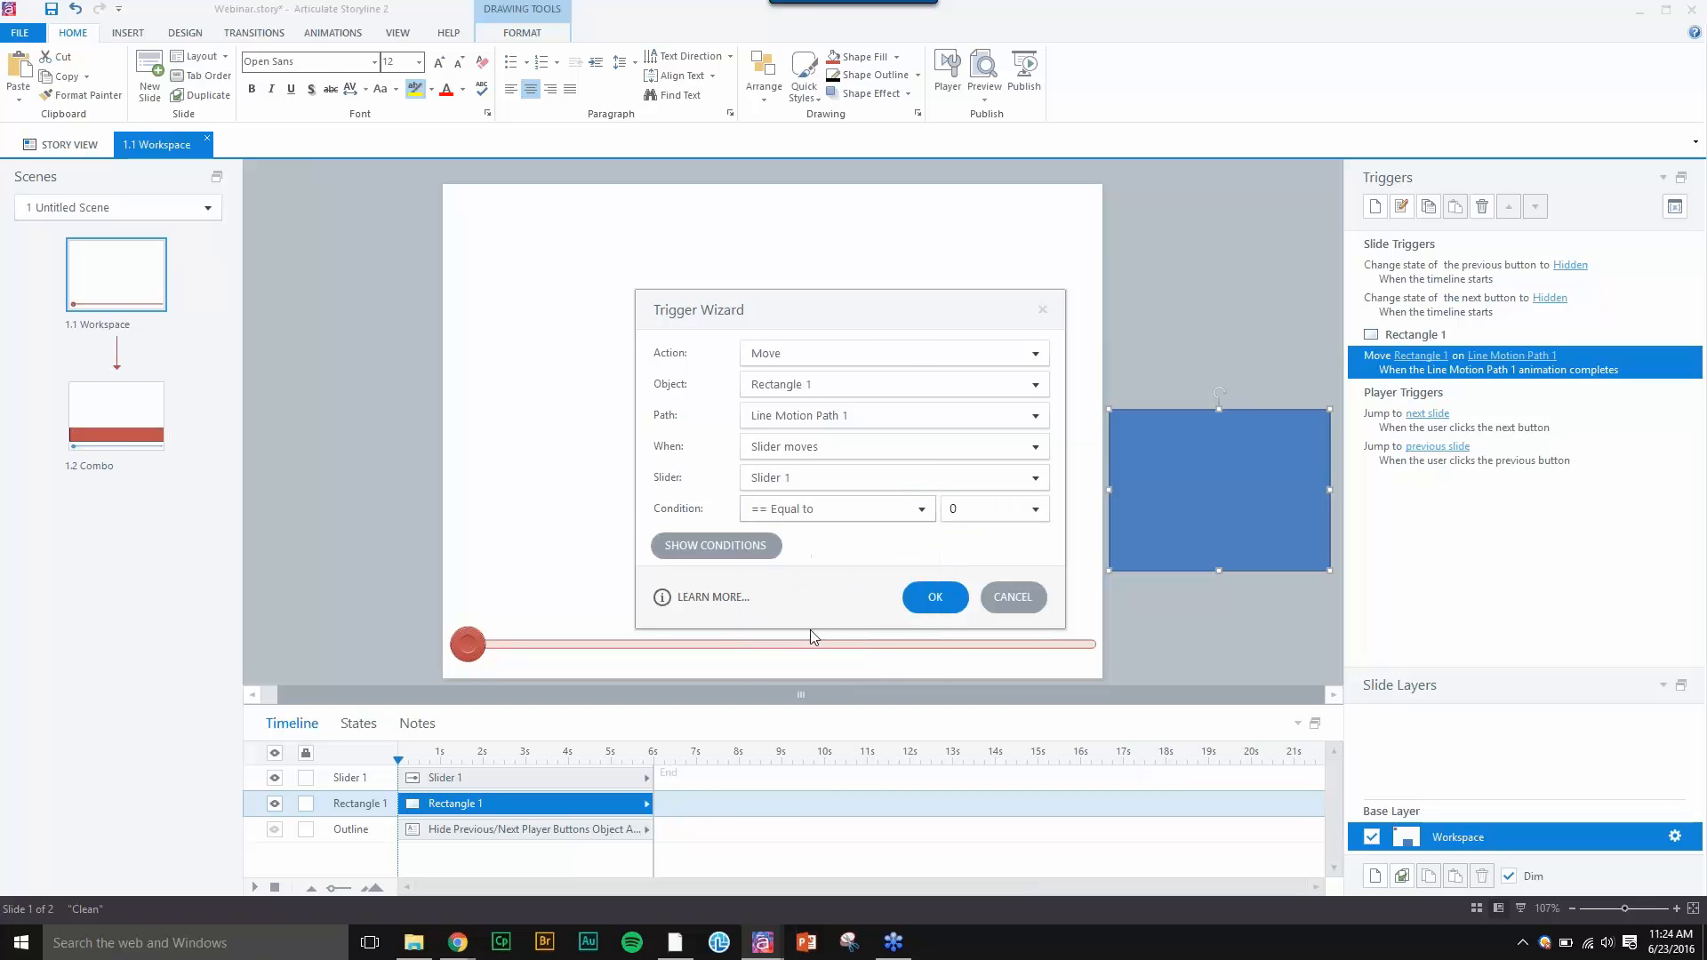
{"action": "left_click", "coordinate": [908, 508]}
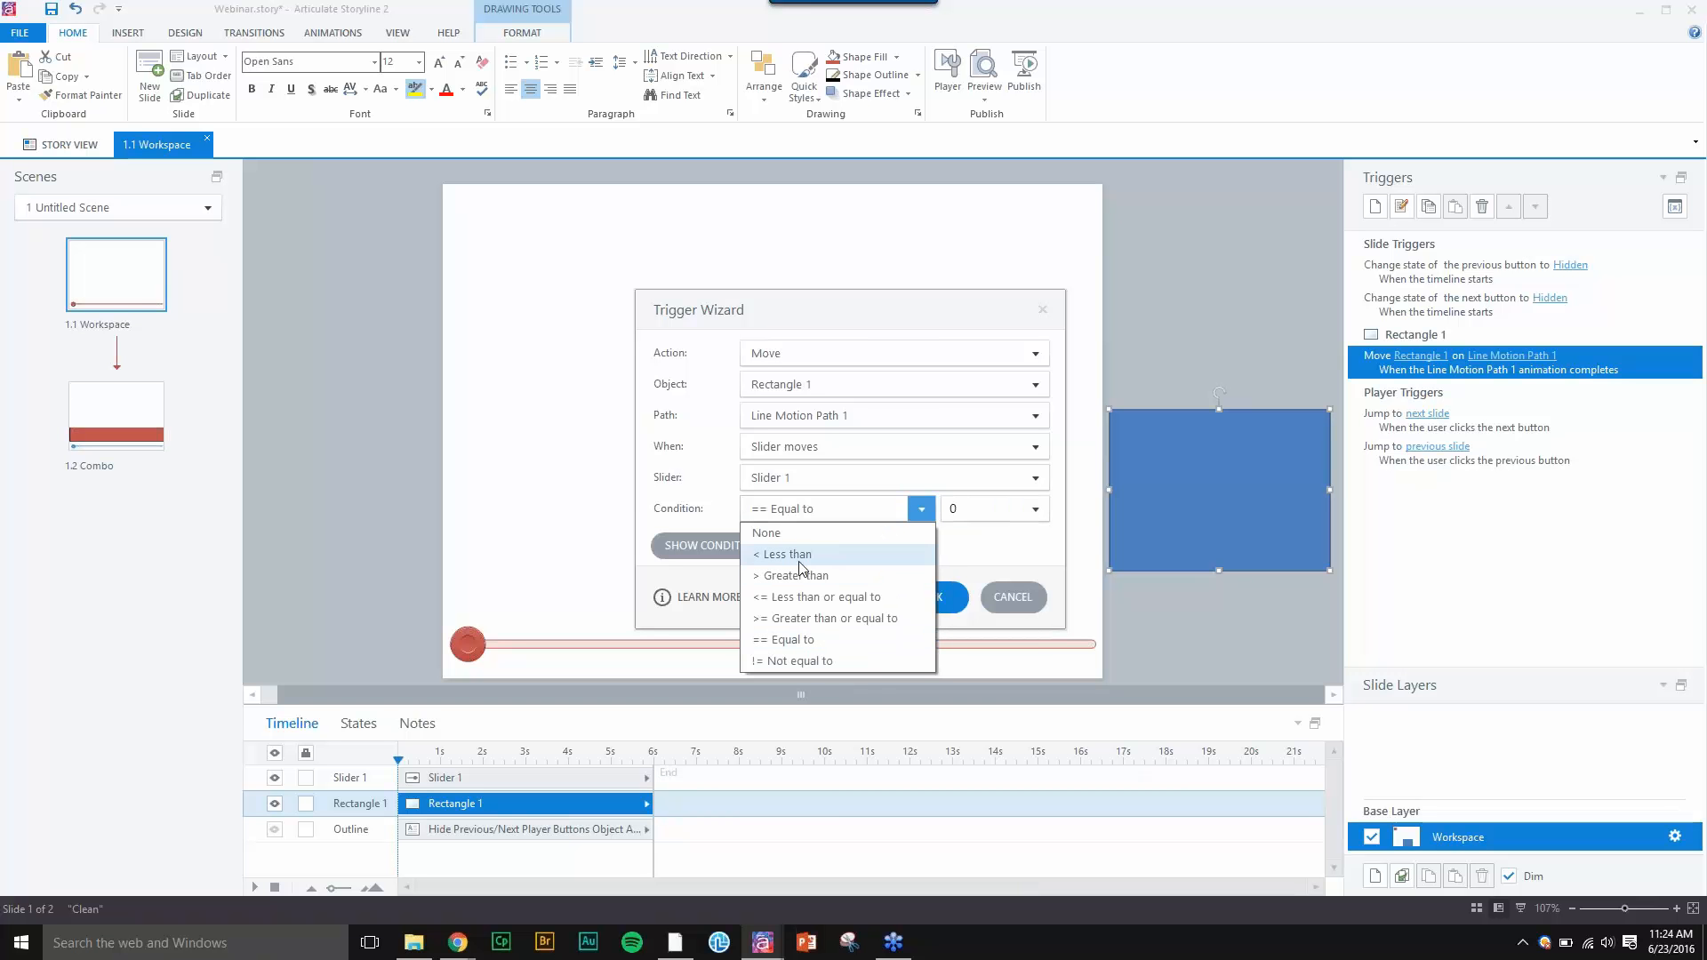
{"action": "left_click", "coordinate": [792, 641]}
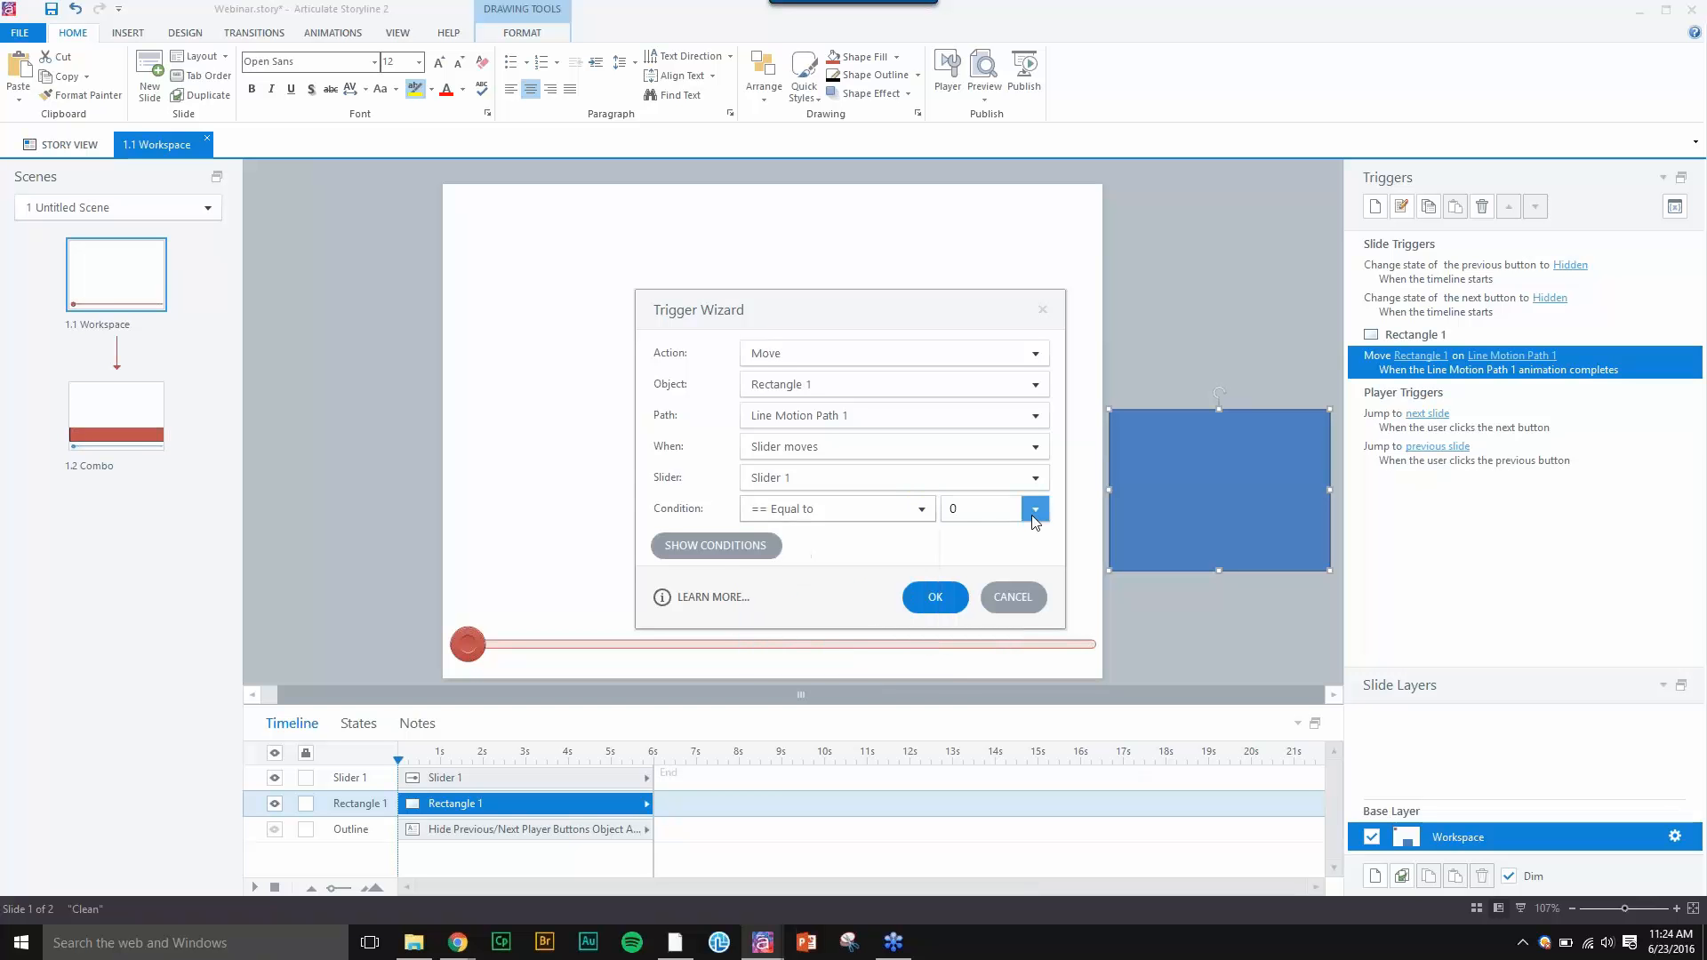
{"action": "double_click", "coordinate": [958, 513]}
{"action": "left_click", "coordinate": [937, 599]}
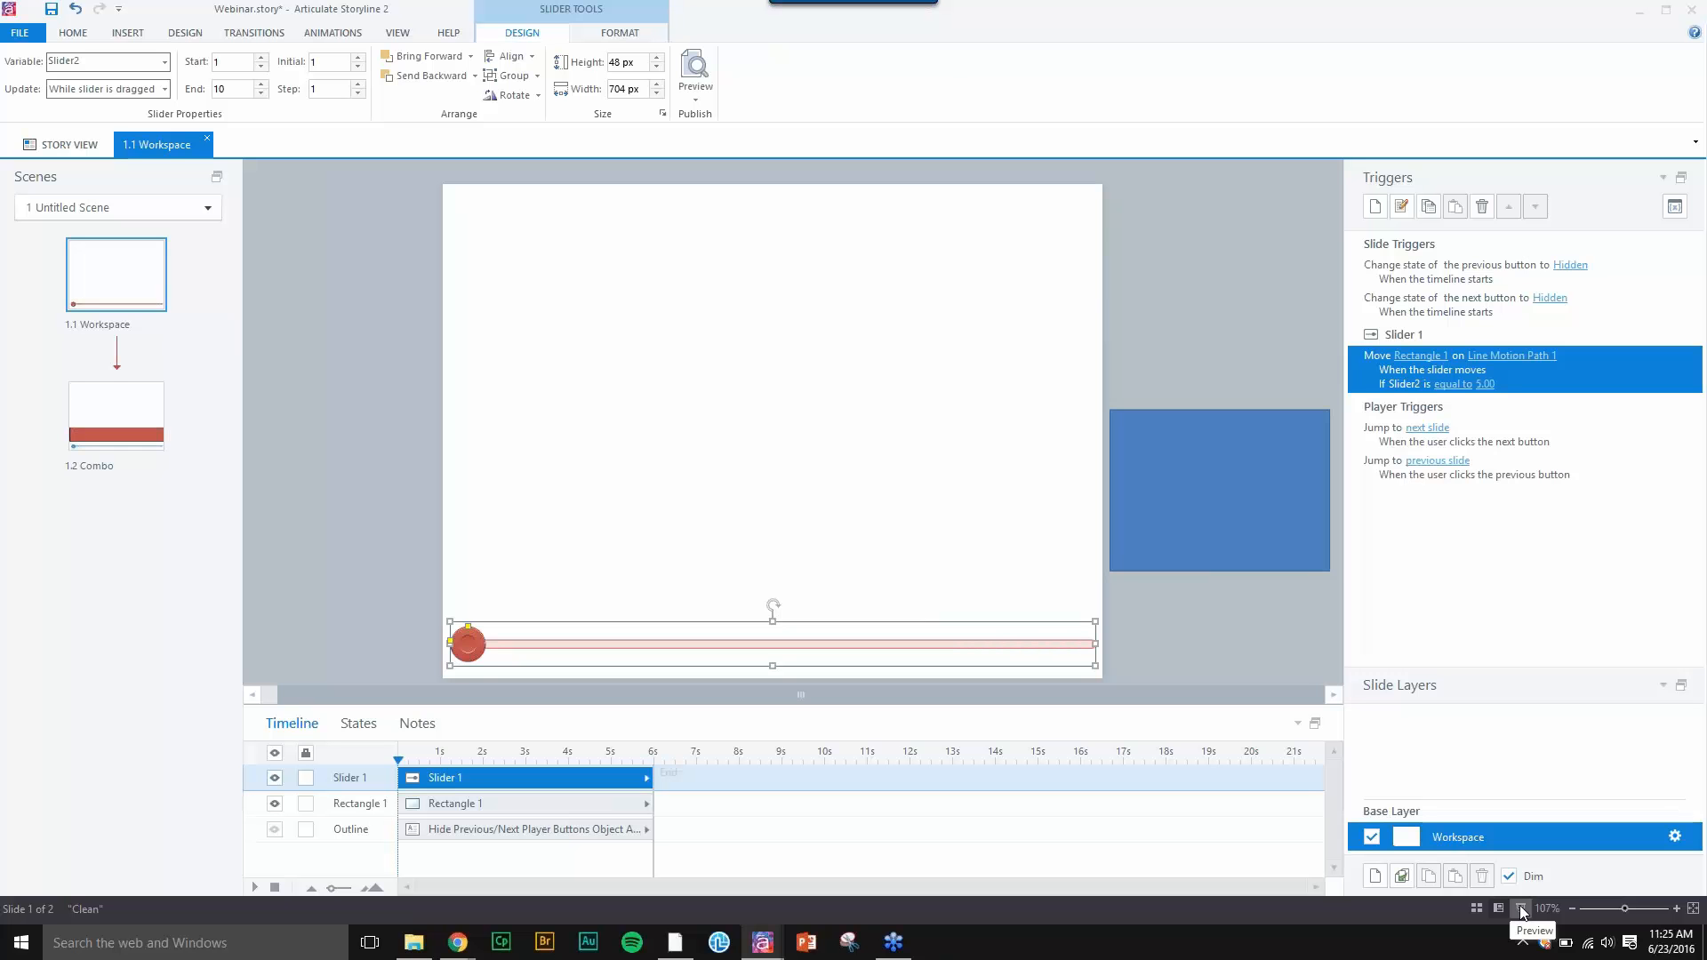
{"action": "left_click", "coordinate": [1521, 910]}
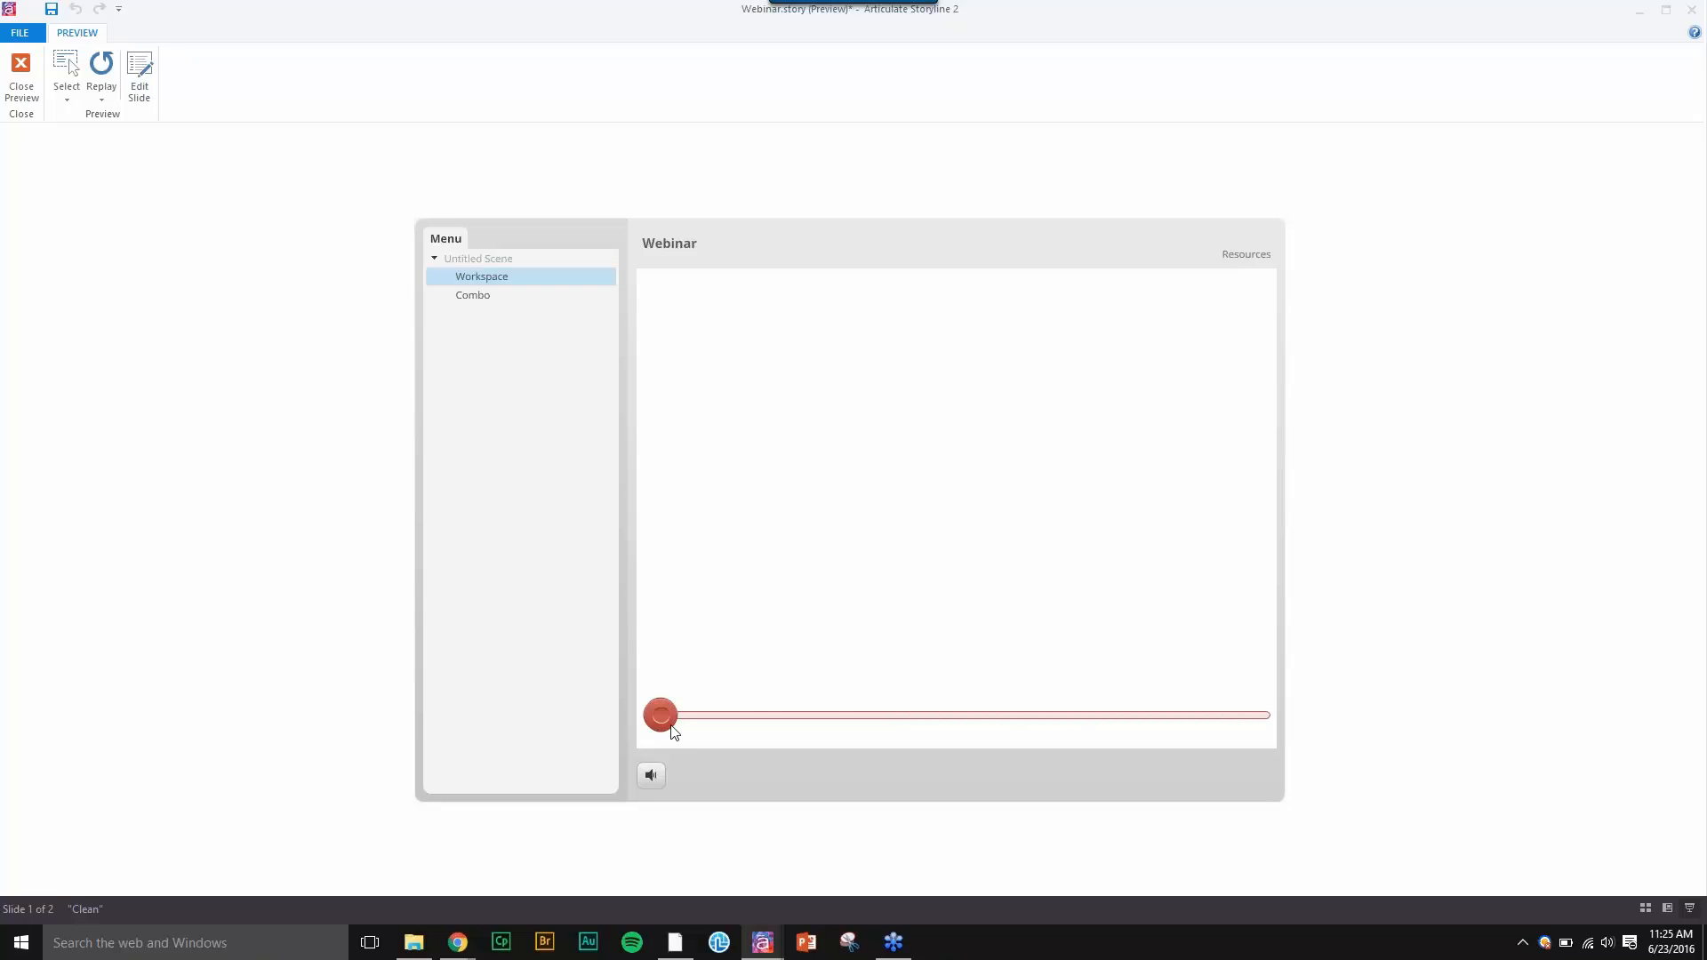
- Test the rectangle's slider-triggered motion by moving the slider to its middle and back to the start, and close the preview
{"action": "left_click_drag", "start_coordinate": [669, 725], "coordinate": [956, 738]}
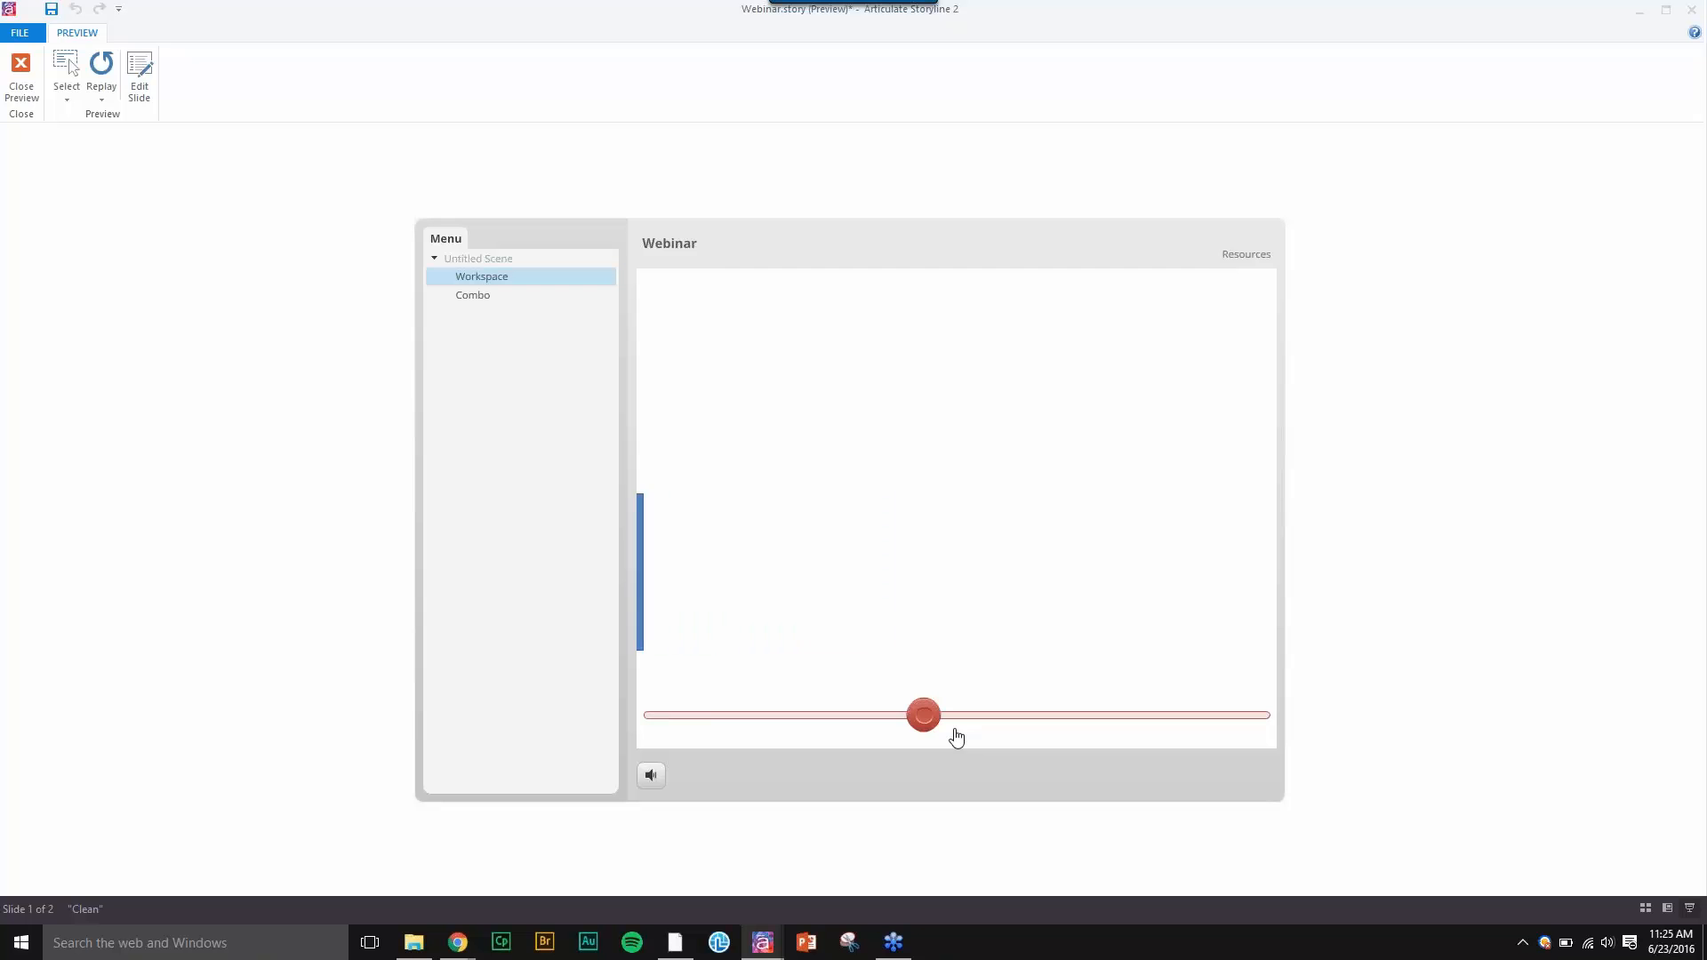
{"action": "mouse_move", "coordinate": [957, 739]}
{"action": "left_mouse_down"}
{"action": "mouse_move", "coordinate": [983, 735]}
{"action": "mouse_move", "coordinate": [938, 735]}
{"action": "left_mouse_up"}
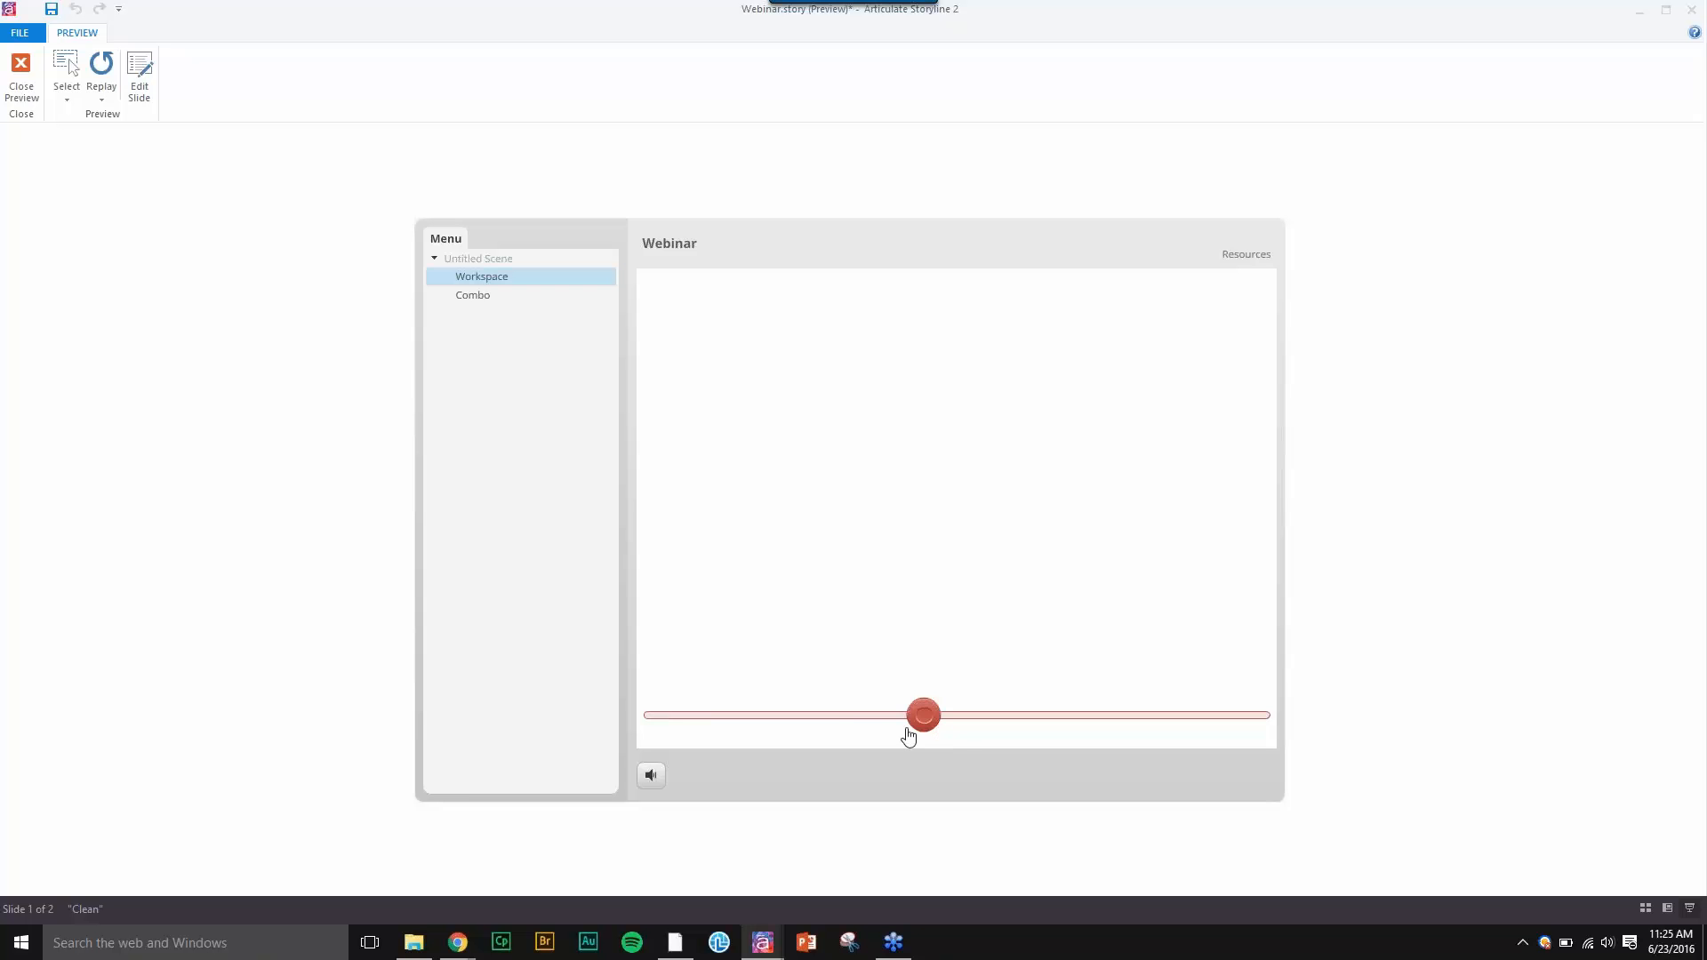
{"action": "left_click_drag", "start_coordinate": [907, 735], "coordinate": [929, 723]}
{"action": "mouse_move", "coordinate": [931, 722]}
{"action": "left_mouse_down"}
{"action": "mouse_move", "coordinate": [1033, 715]}
{"action": "mouse_move", "coordinate": [958, 717]}
{"action": "left_mouse_up"}
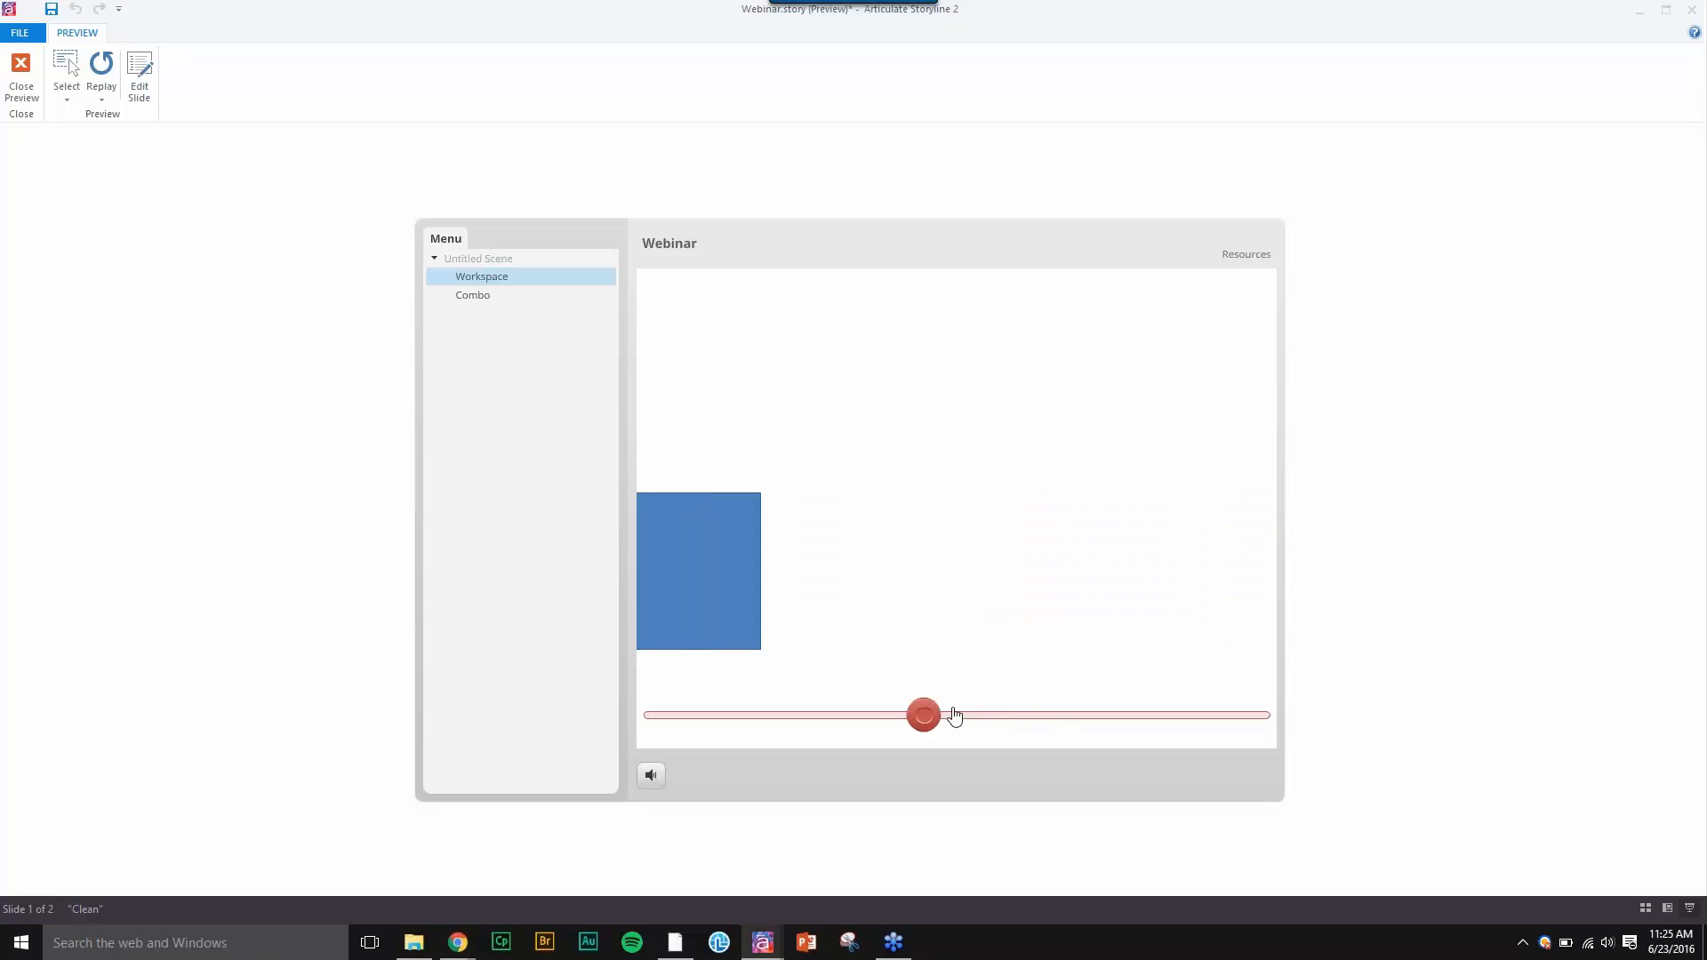
{"action": "mouse_move", "coordinate": [924, 724]}
{"action": "left_mouse_down"}
{"action": "mouse_move", "coordinate": [823, 727]}
{"action": "mouse_move", "coordinate": [938, 724]}
{"action": "left_mouse_up"}
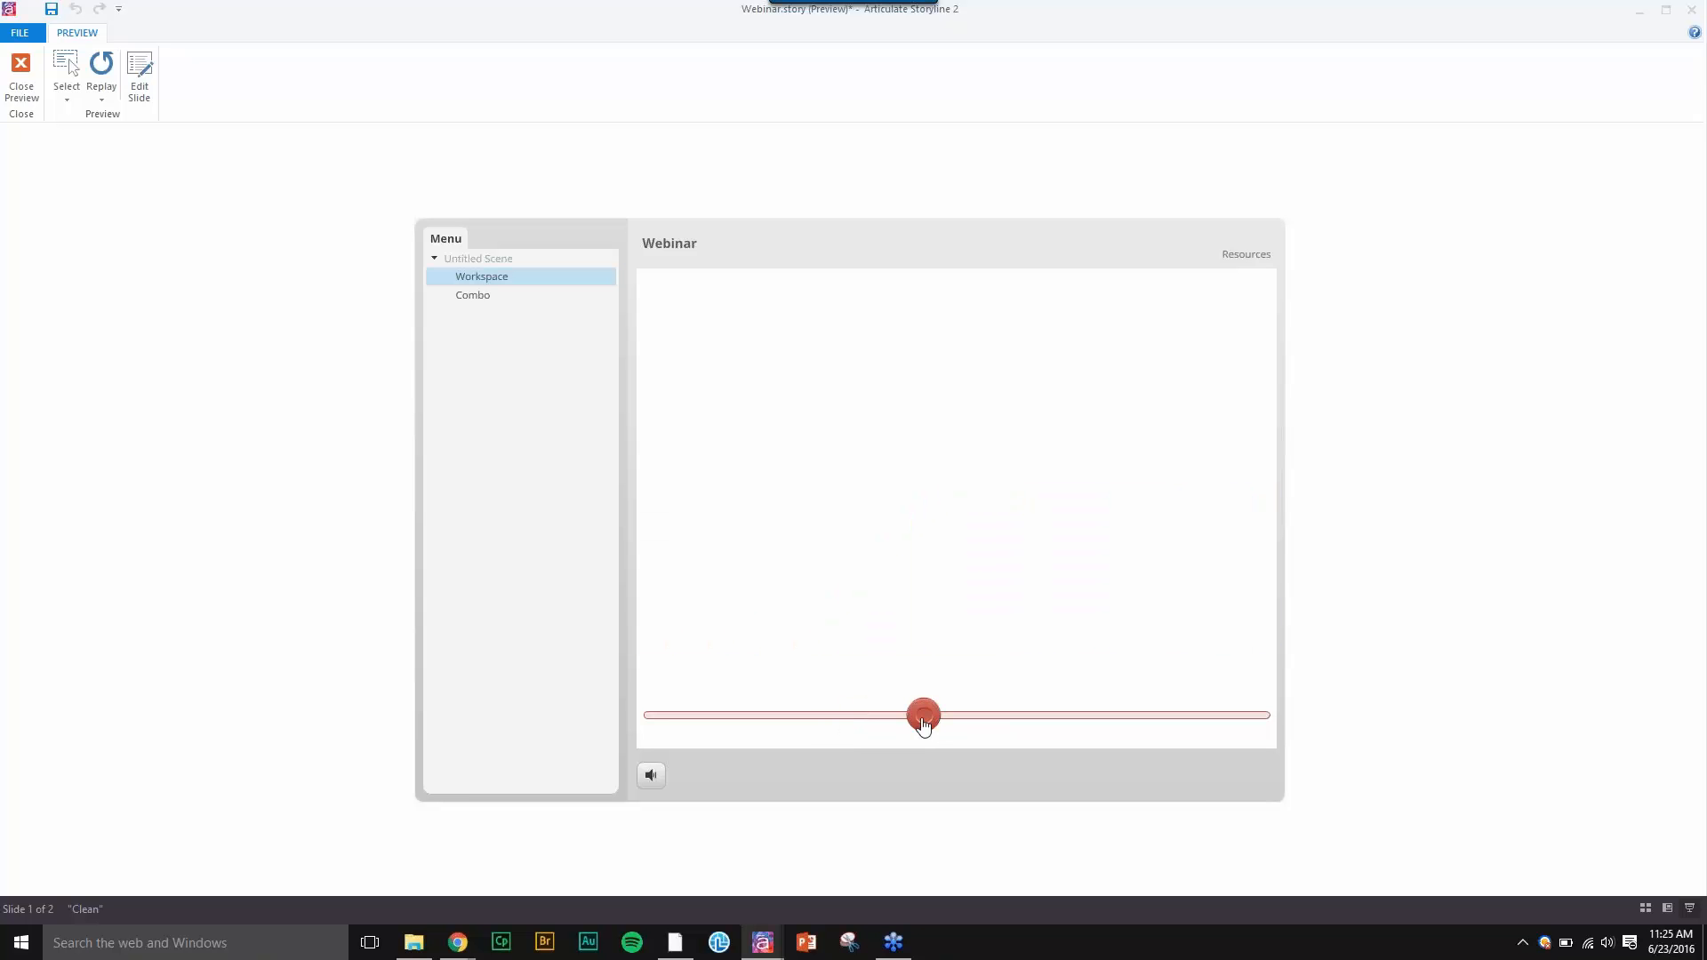
{"action": "left_click_drag", "start_coordinate": [924, 727], "coordinate": [658, 717]}
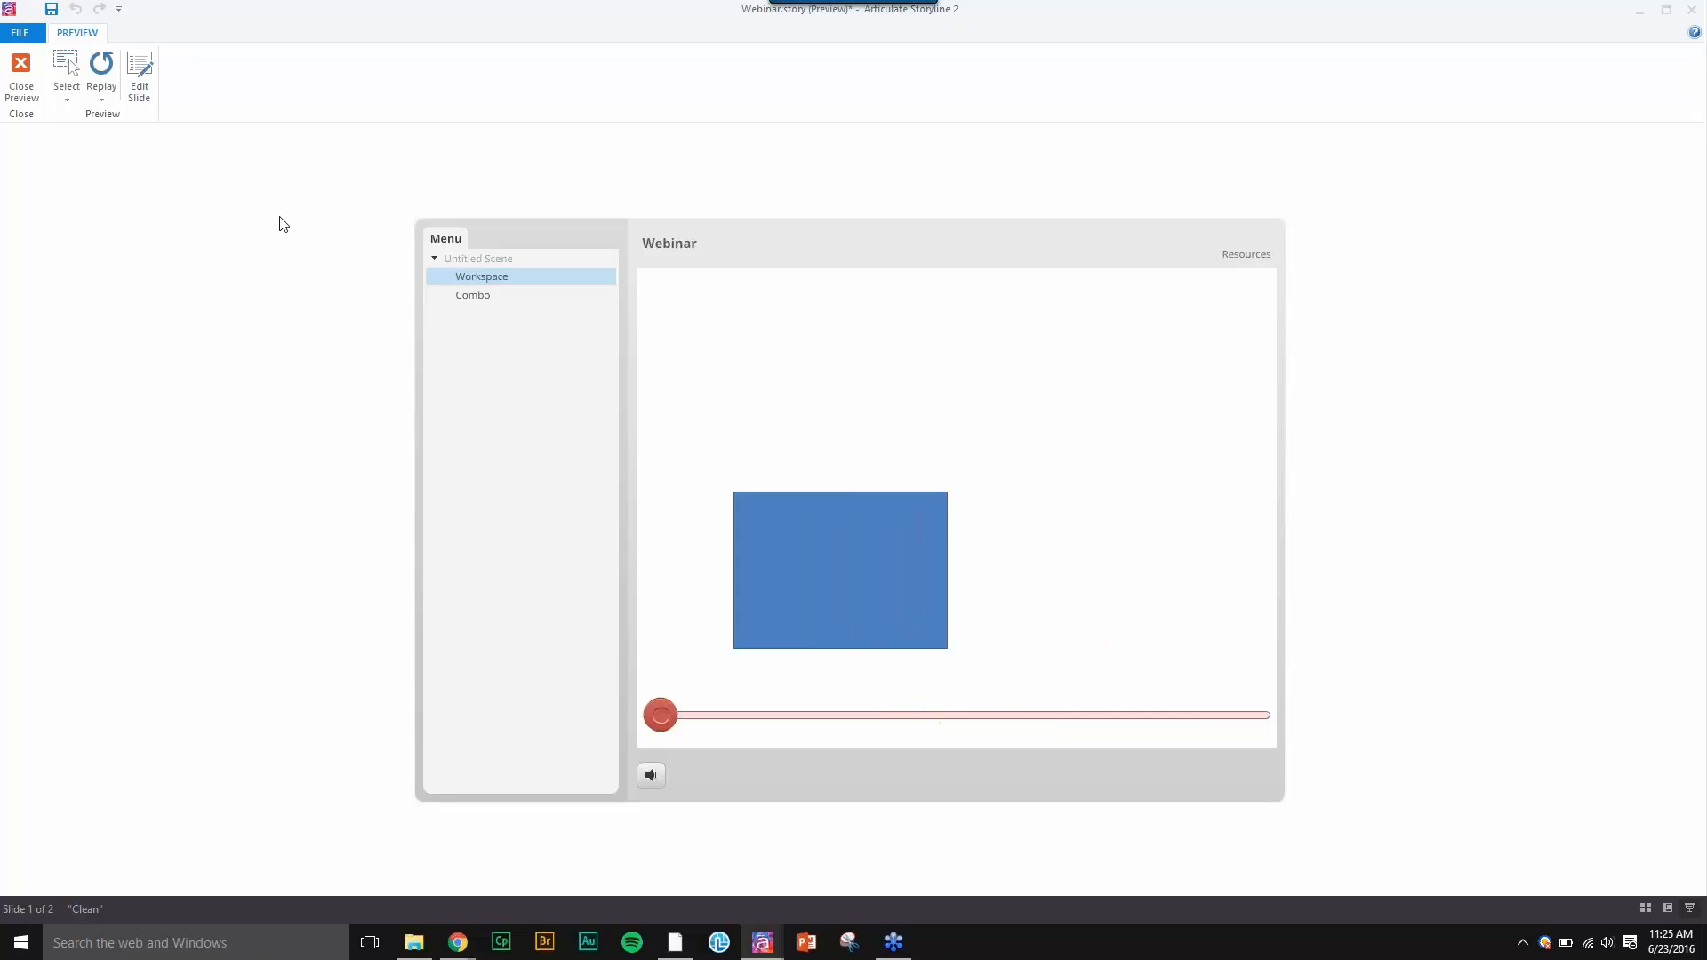
{"action": "left_click", "coordinate": [18, 64]}
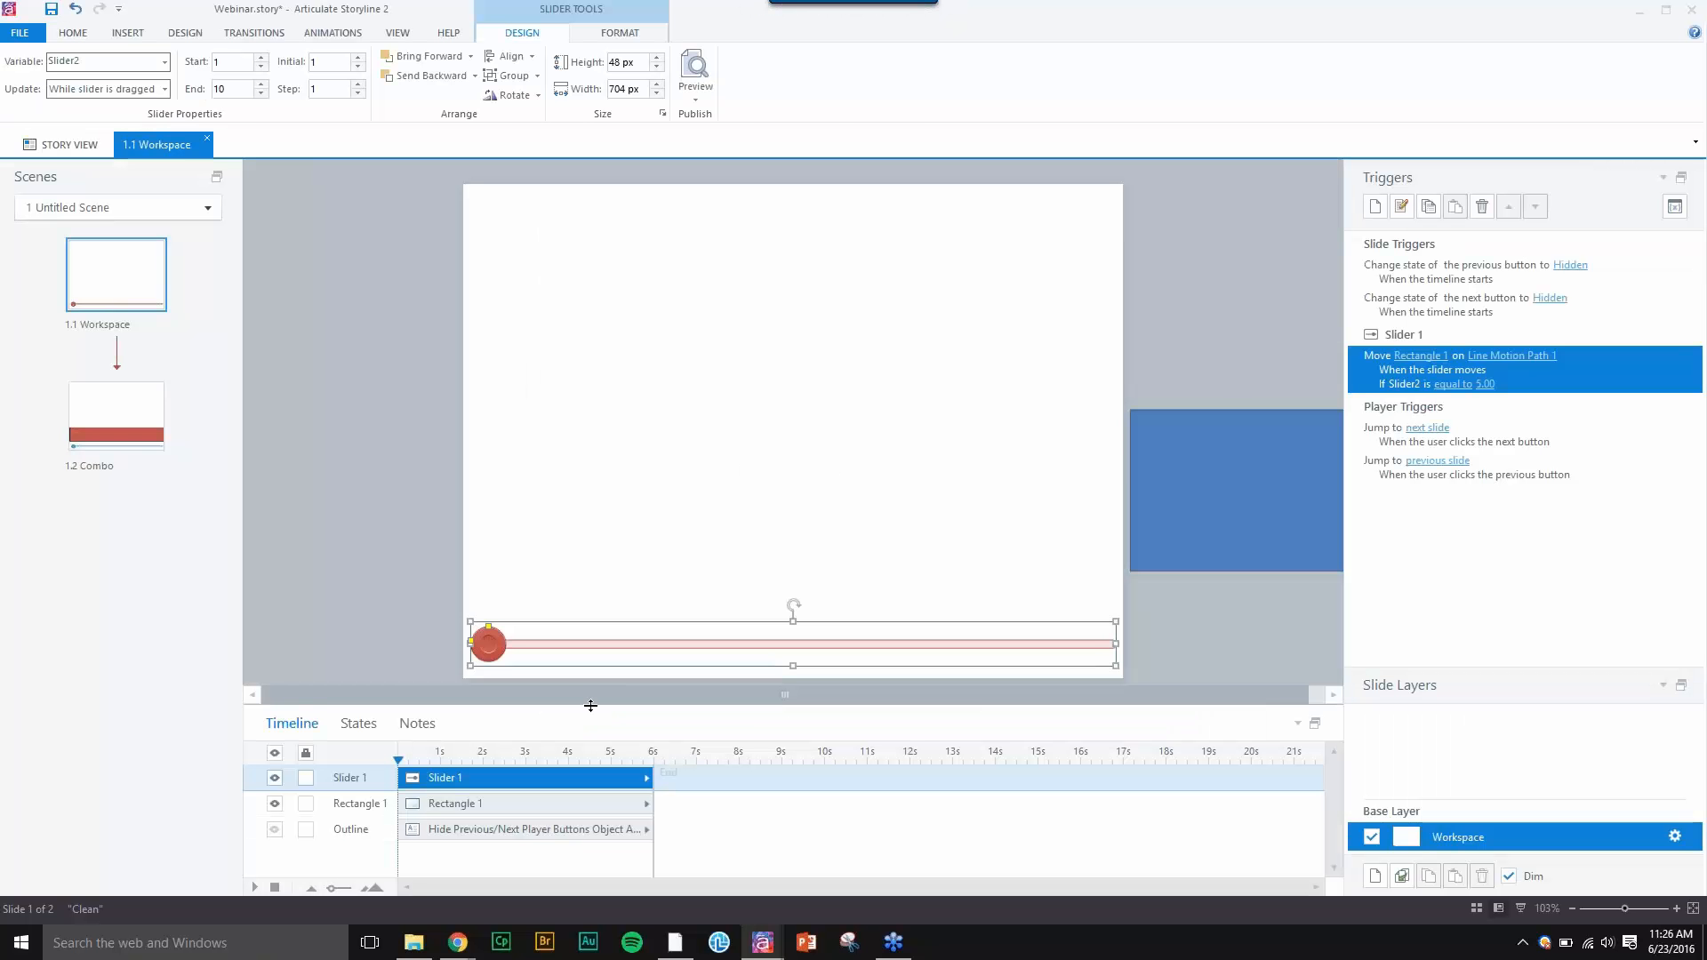
- Move the blue rectangle back onto the middle of the slide and display its states
{"action": "left_click_drag", "start_coordinate": [1250, 467], "coordinate": [806, 412]}
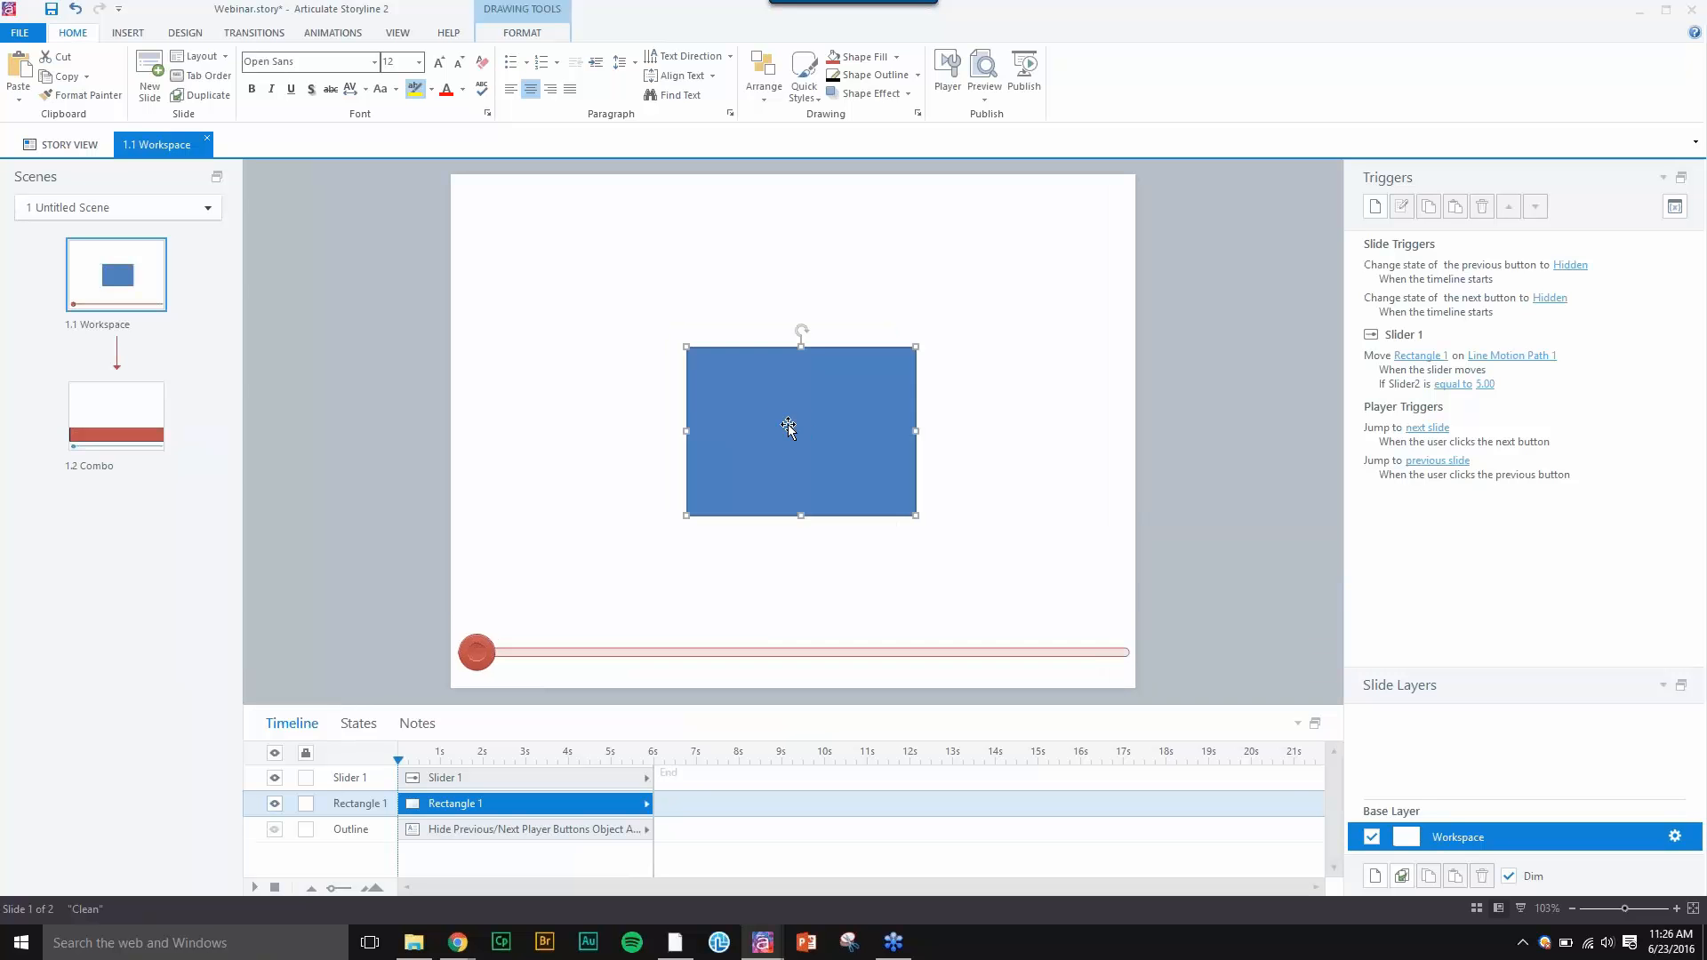
{"action": "left_click", "coordinate": [361, 723]}
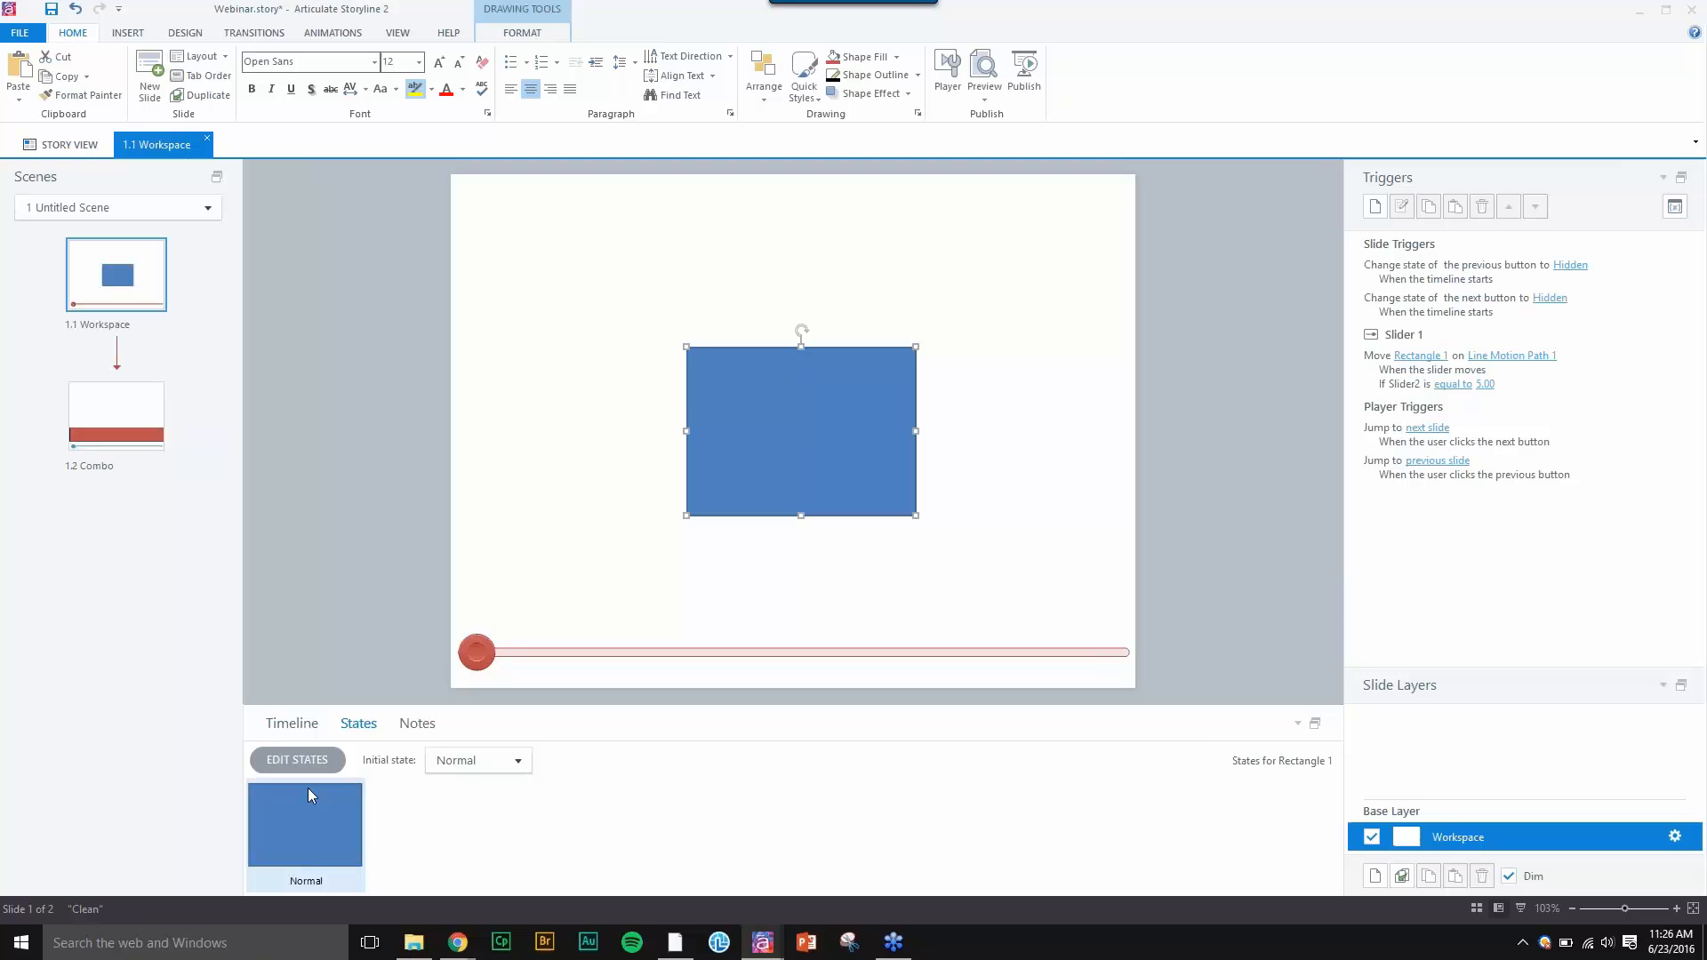
{"action": "left_click", "coordinate": [303, 723]}
{"action": "left_click", "coordinate": [351, 725]}
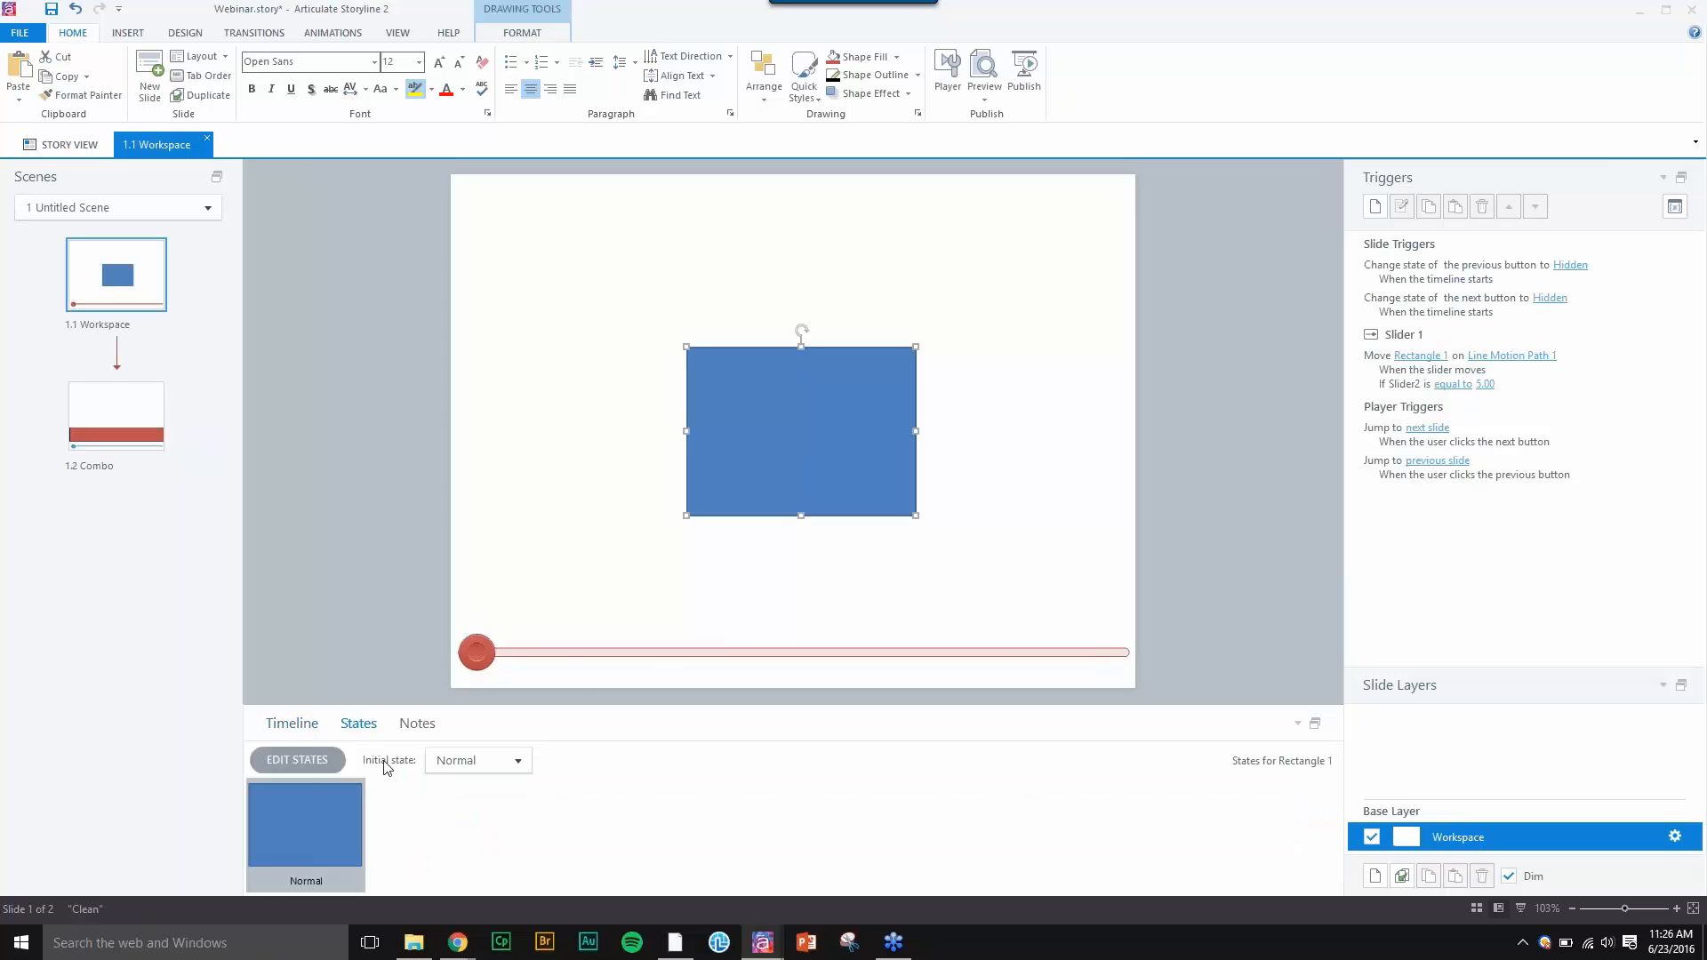